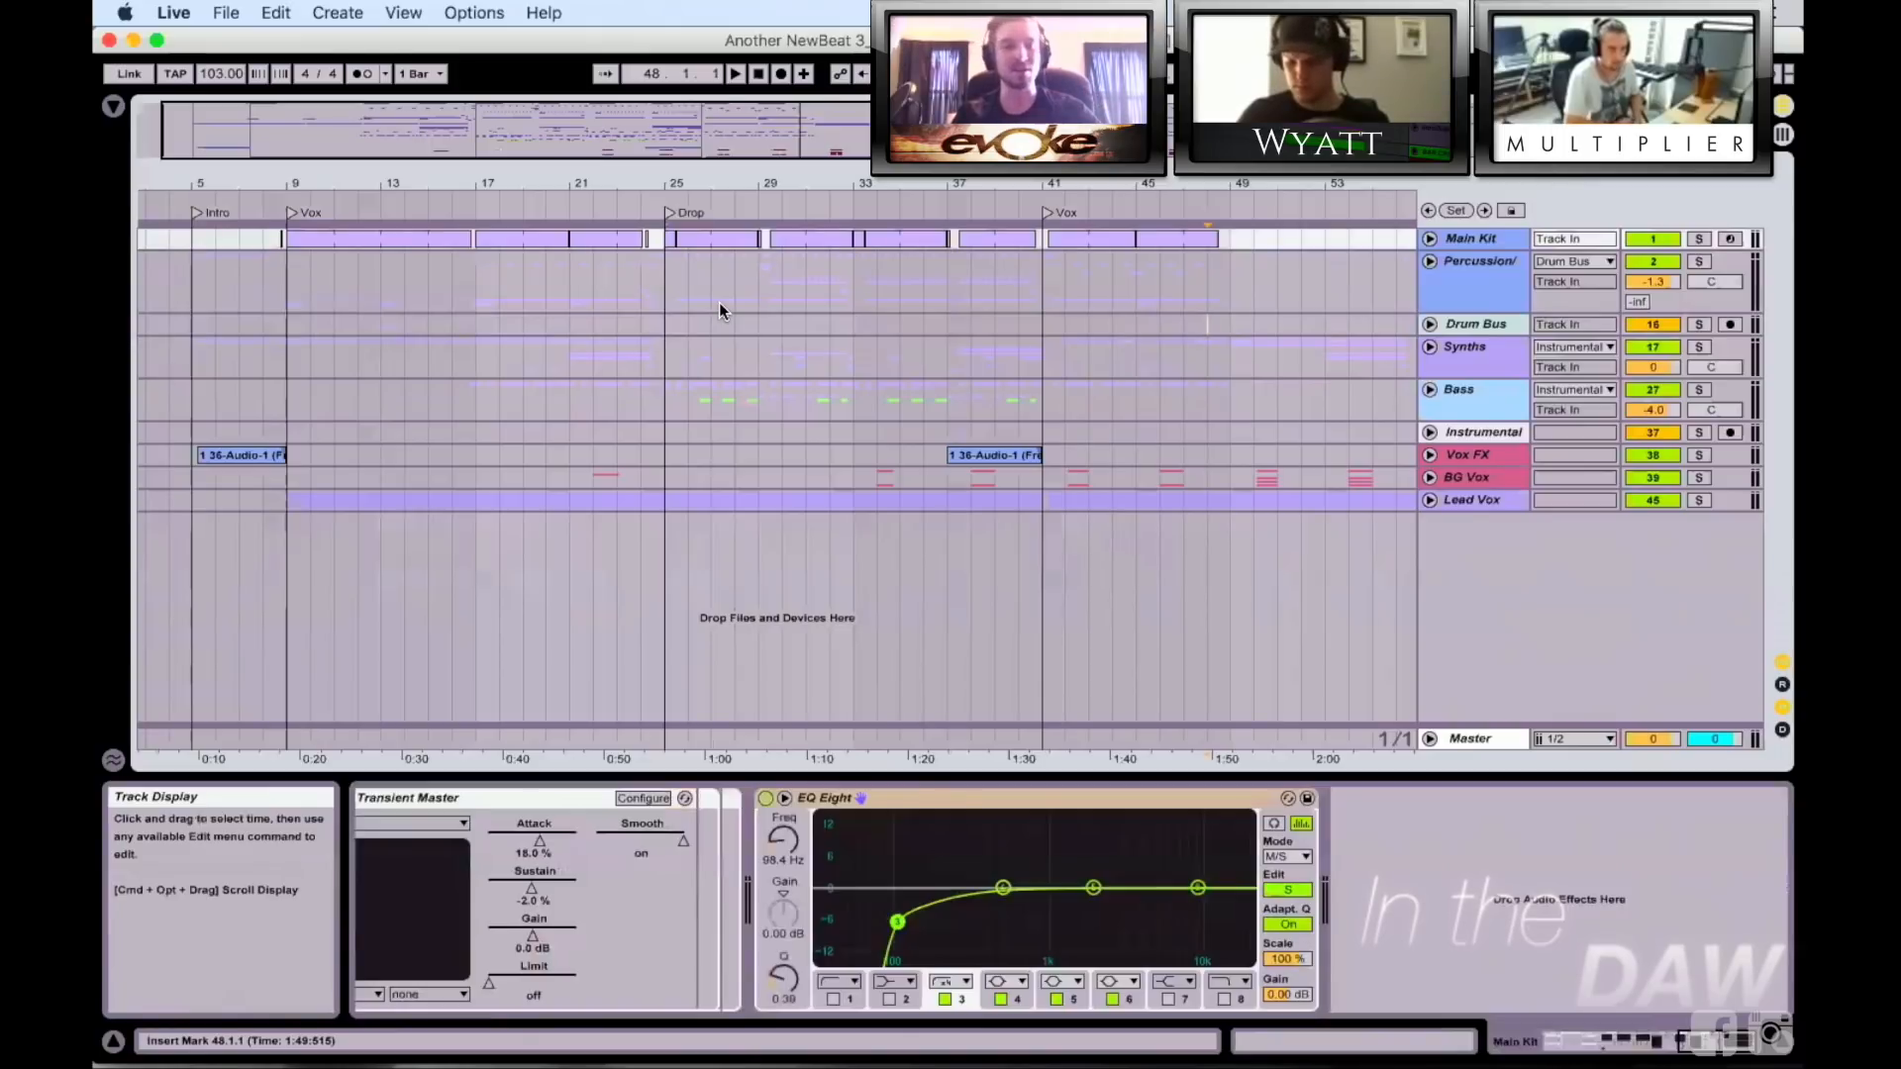
Step: Unfold the Main Kit and Percussion groups to view their clips, fold them back, and select the Drum Bus track
{"action": "left_click", "coordinate": [1430, 238]}
{"action": "left_click", "coordinate": [1430, 342]}
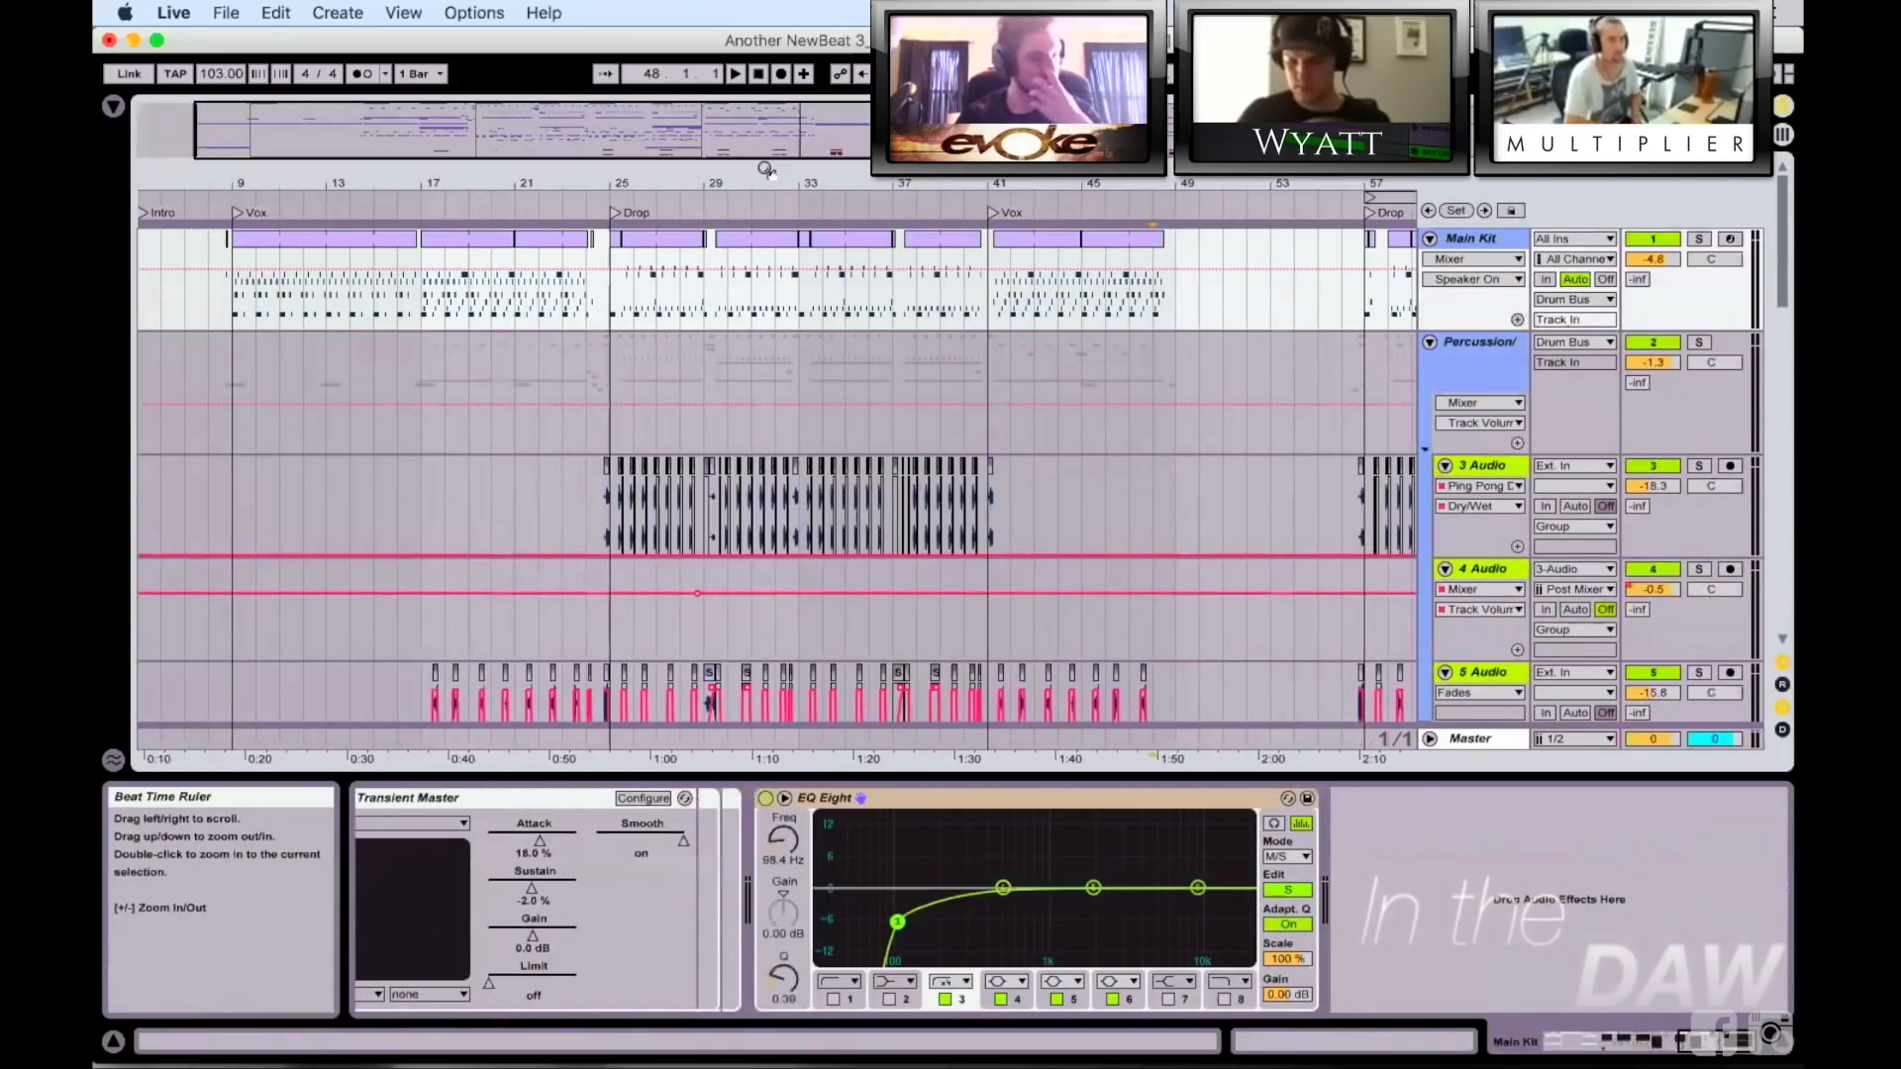
{"action": "left_click", "coordinate": [1430, 239]}
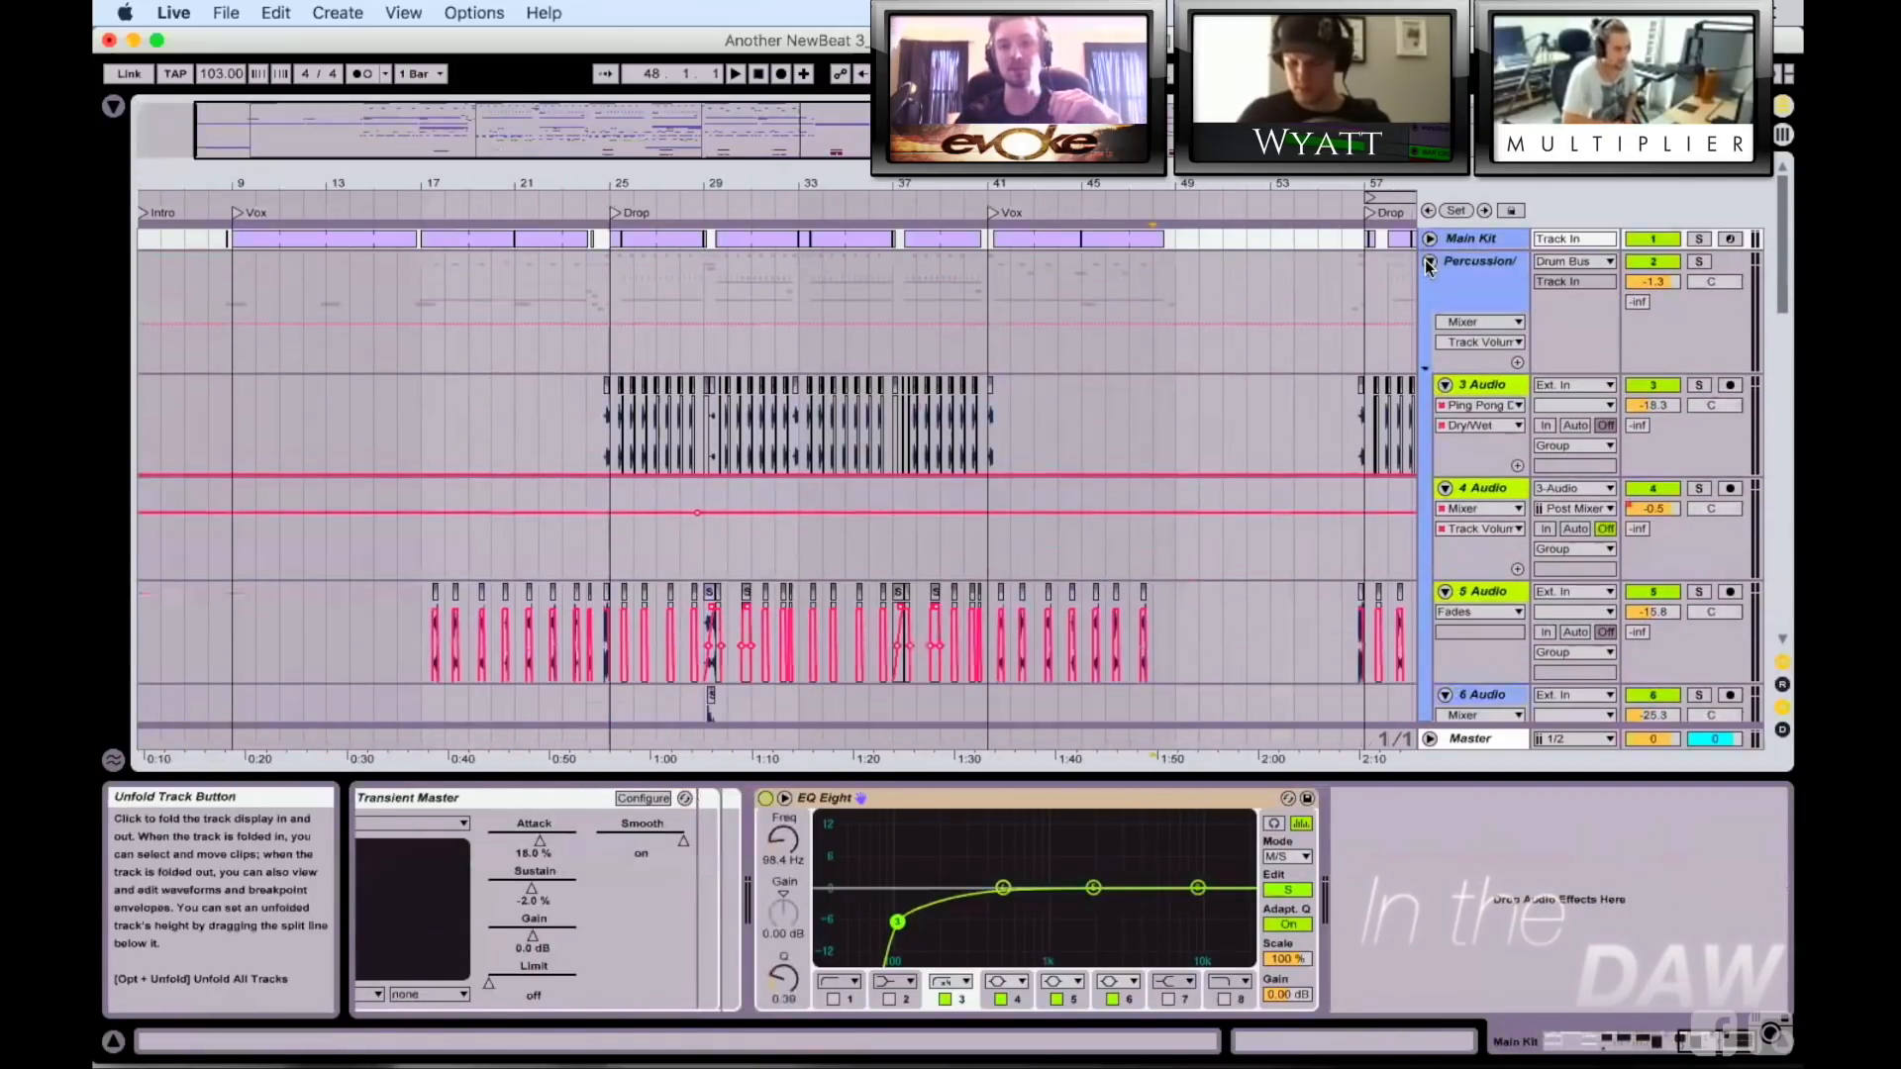
{"action": "left_click", "coordinate": [1429, 263]}
{"action": "left_click", "coordinate": [890, 327]}
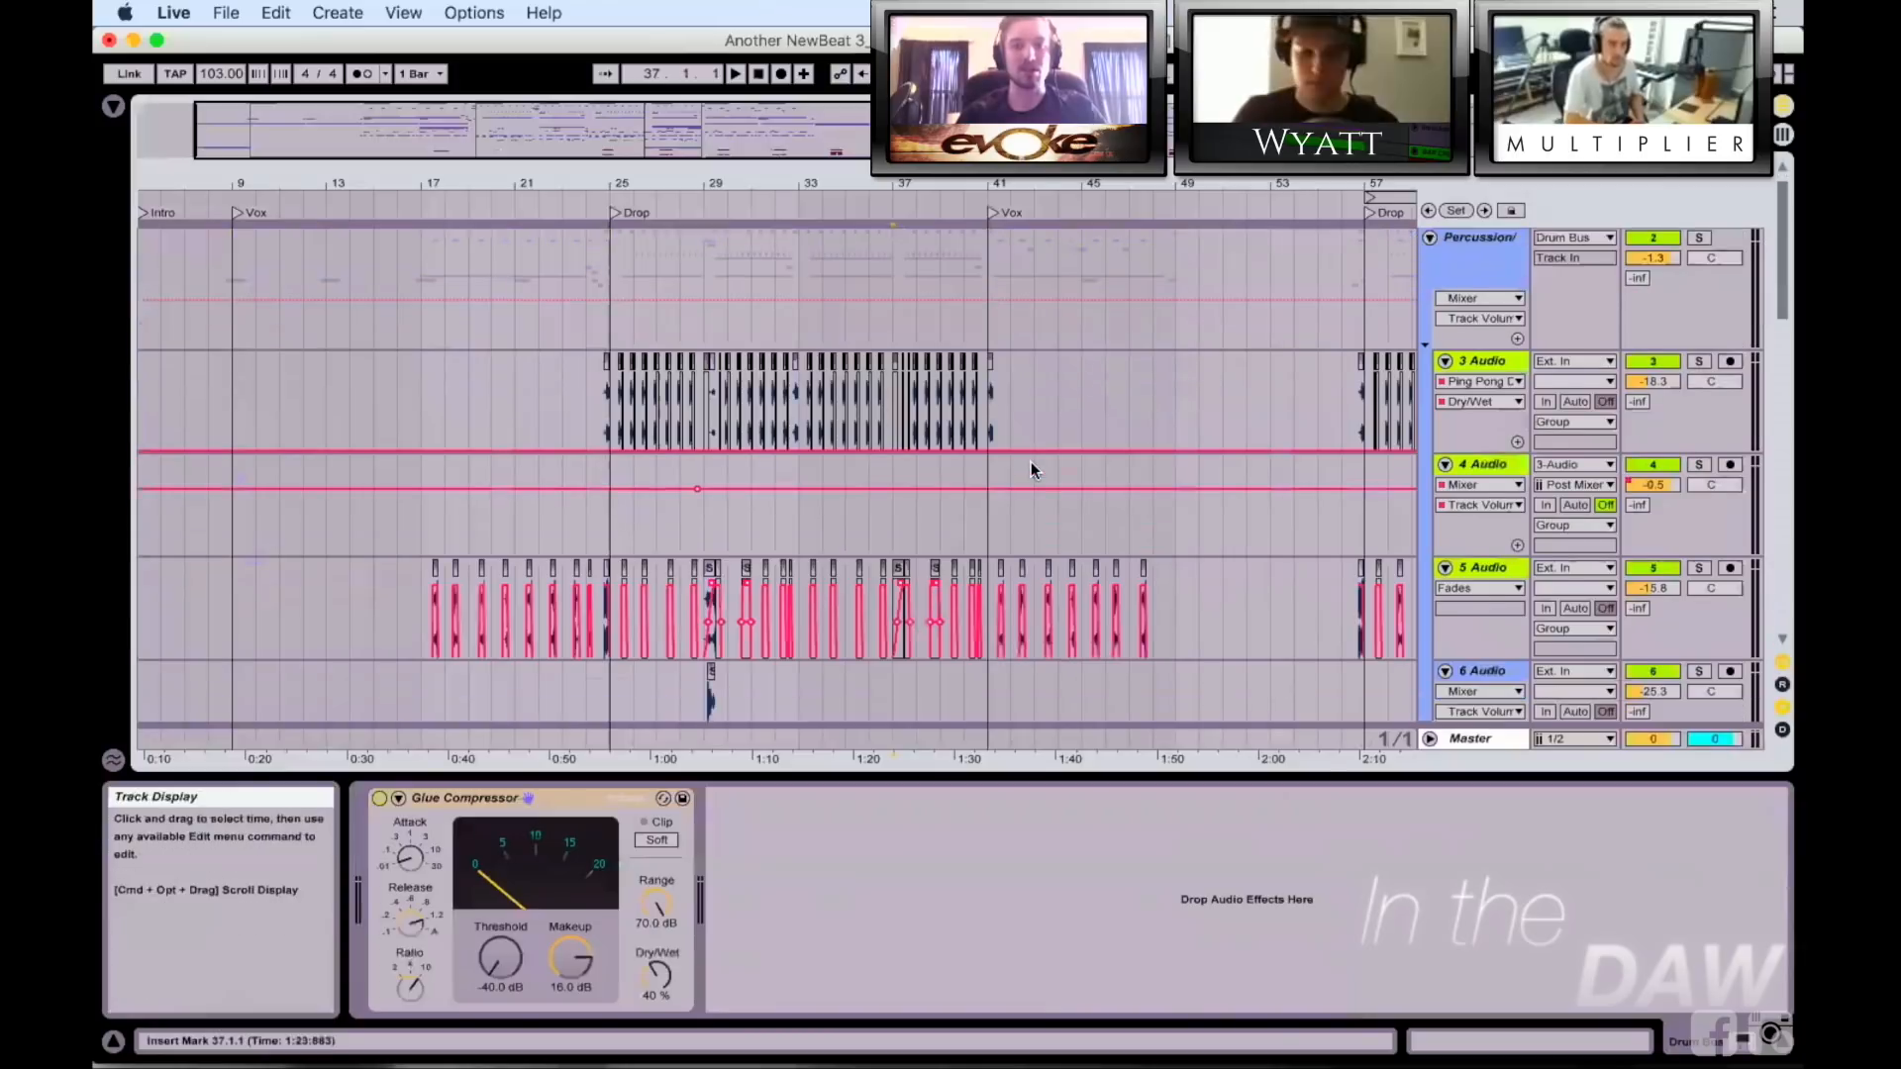
Step: Unfold the Percussion group and open the CigaretteGirl vocal clip at 27.4.3 on the 3 Audio track
{"action": "scroll", "coordinate": [1031, 462], "scroll_direction": "right", "scroll_amount": 1}
{"action": "left_click_drag", "start_coordinate": [784, 181], "coordinate": [829, 408]}
{"action": "scroll", "coordinate": [830, 408], "scroll_direction": "down", "scroll_amount": 10}
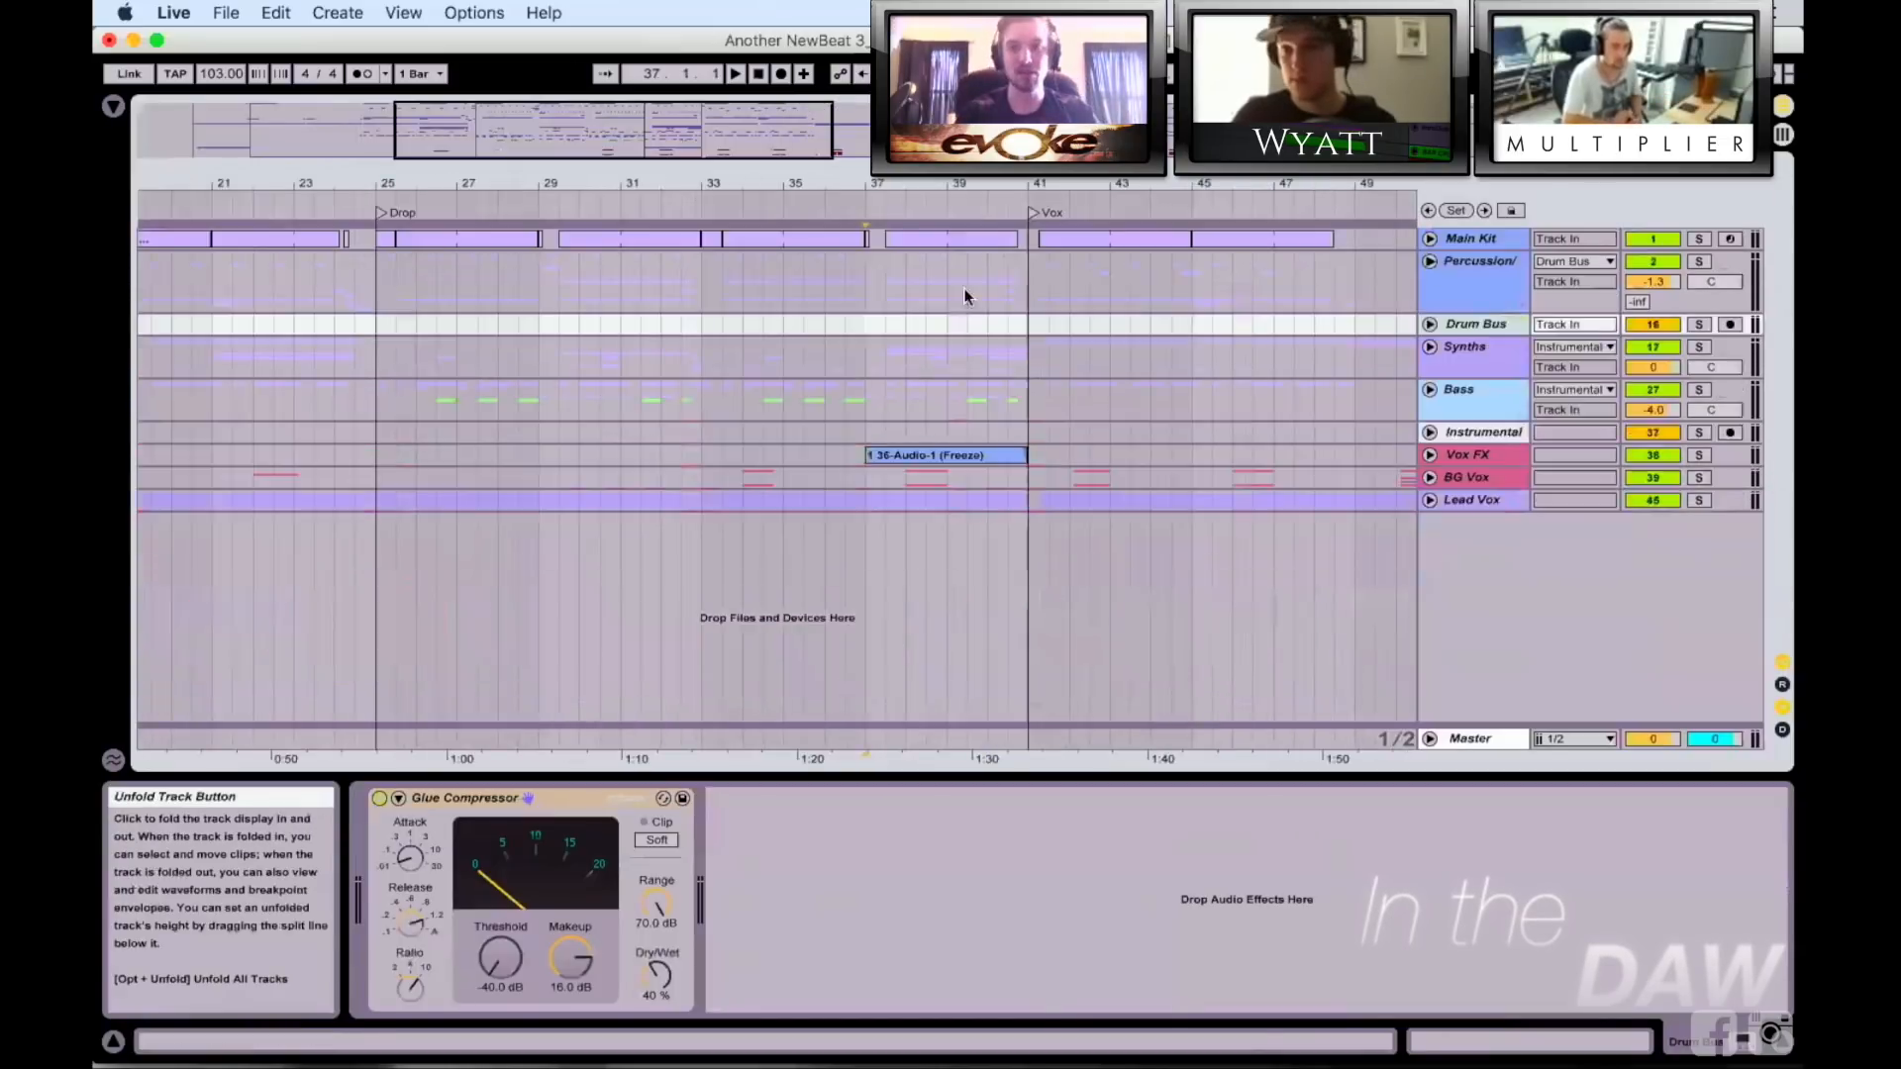
{"action": "left_click_drag", "start_coordinate": [709, 182], "coordinate": [814, 178]}
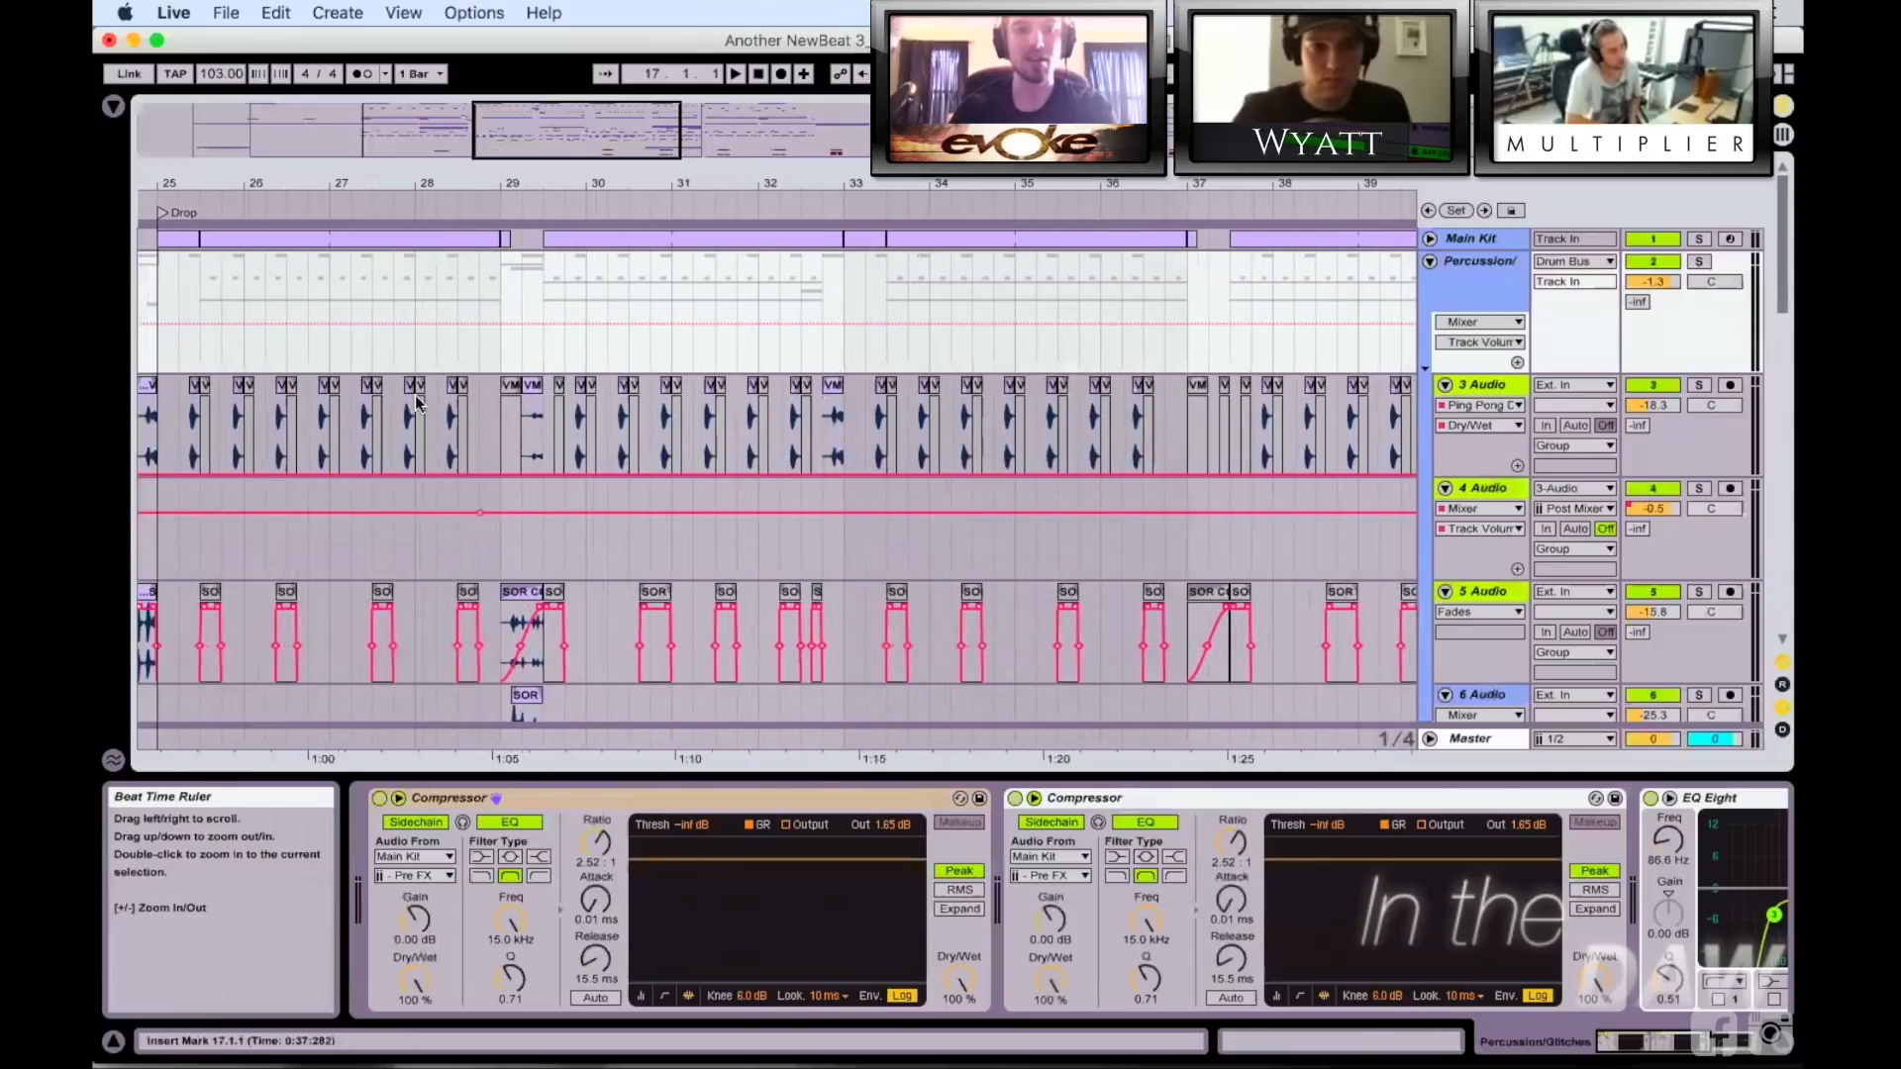
{"action": "left_click", "coordinate": [407, 391]}
{"action": "double_click", "coordinate": [407, 391]}
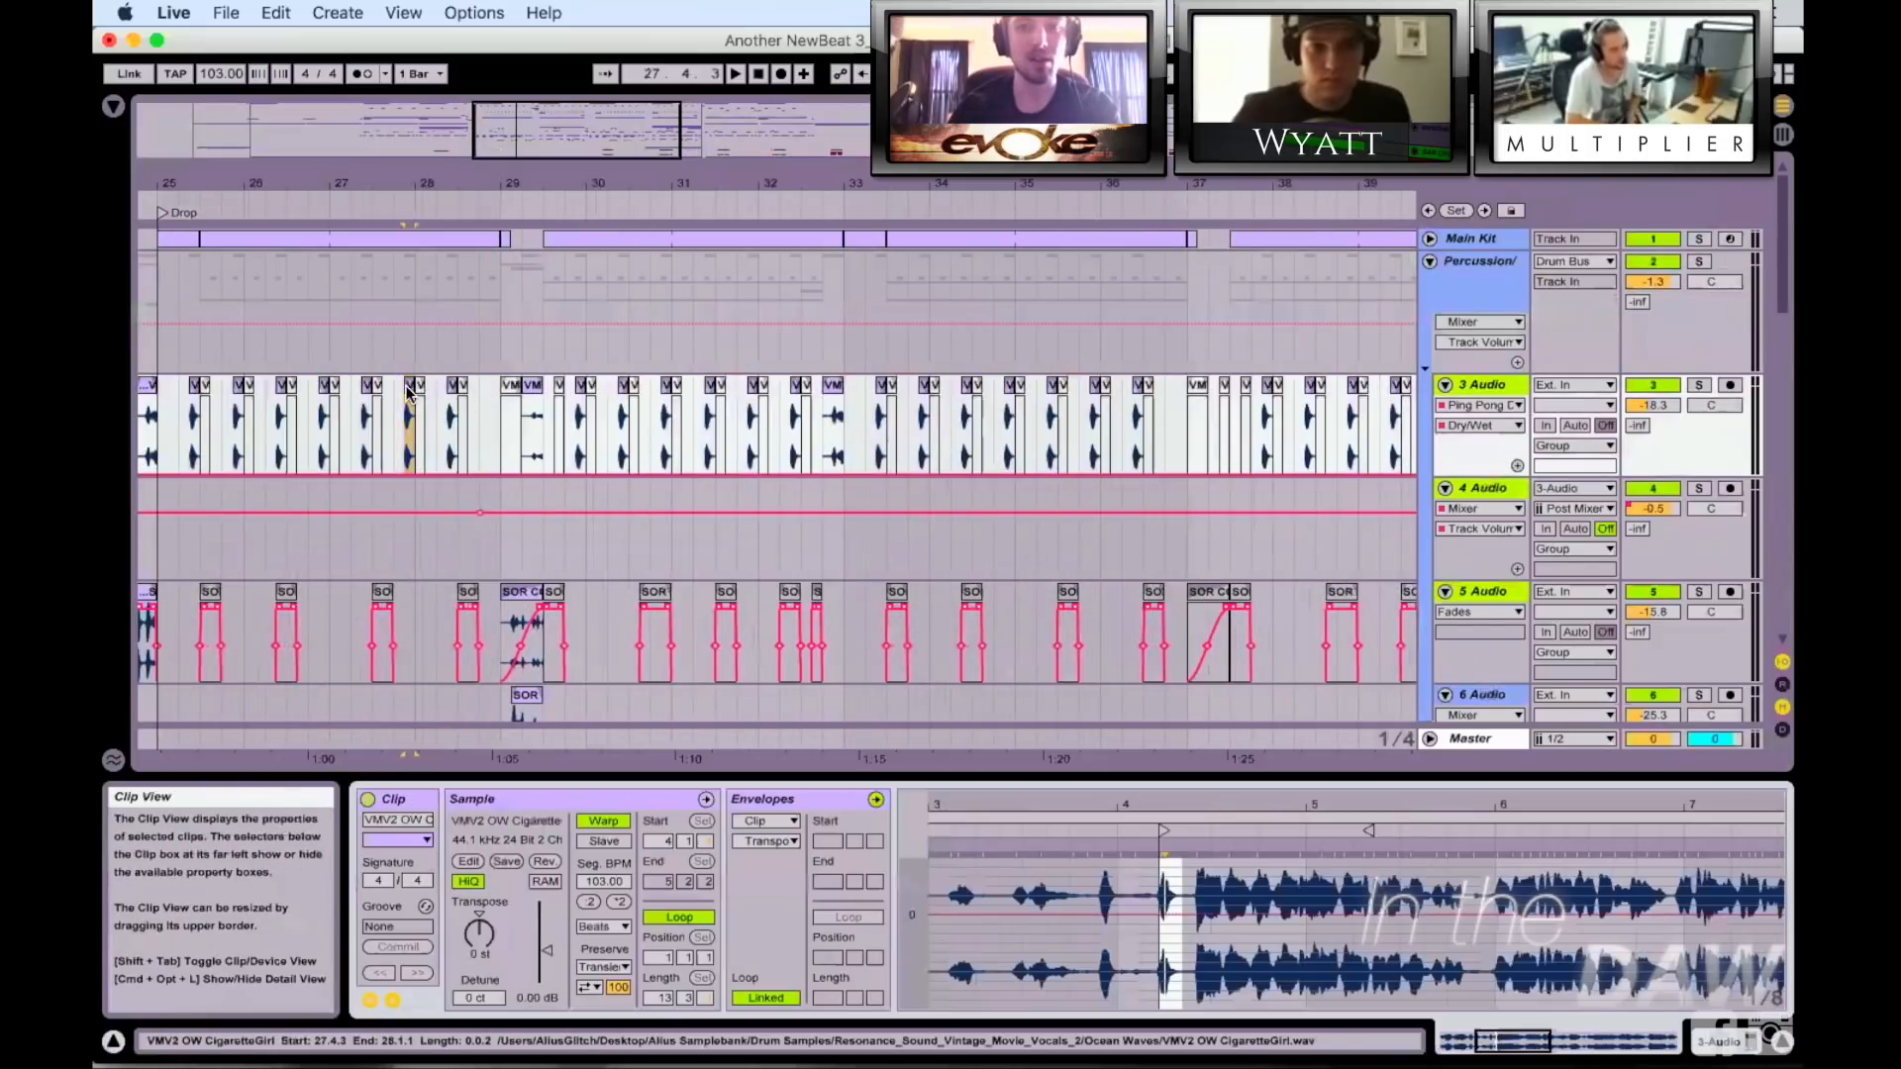
Step: Solo the 3 Audio track and play the vocal chops from the selected clip
{"action": "left_click_drag", "start_coordinate": [473, 182], "coordinate": [473, 287]}
{"action": "left_click_drag", "start_coordinate": [1738, 780], "coordinate": [1741, 411]}
{"action": "left_click", "coordinate": [1699, 384]}
{"action": "key", "text": "space"}
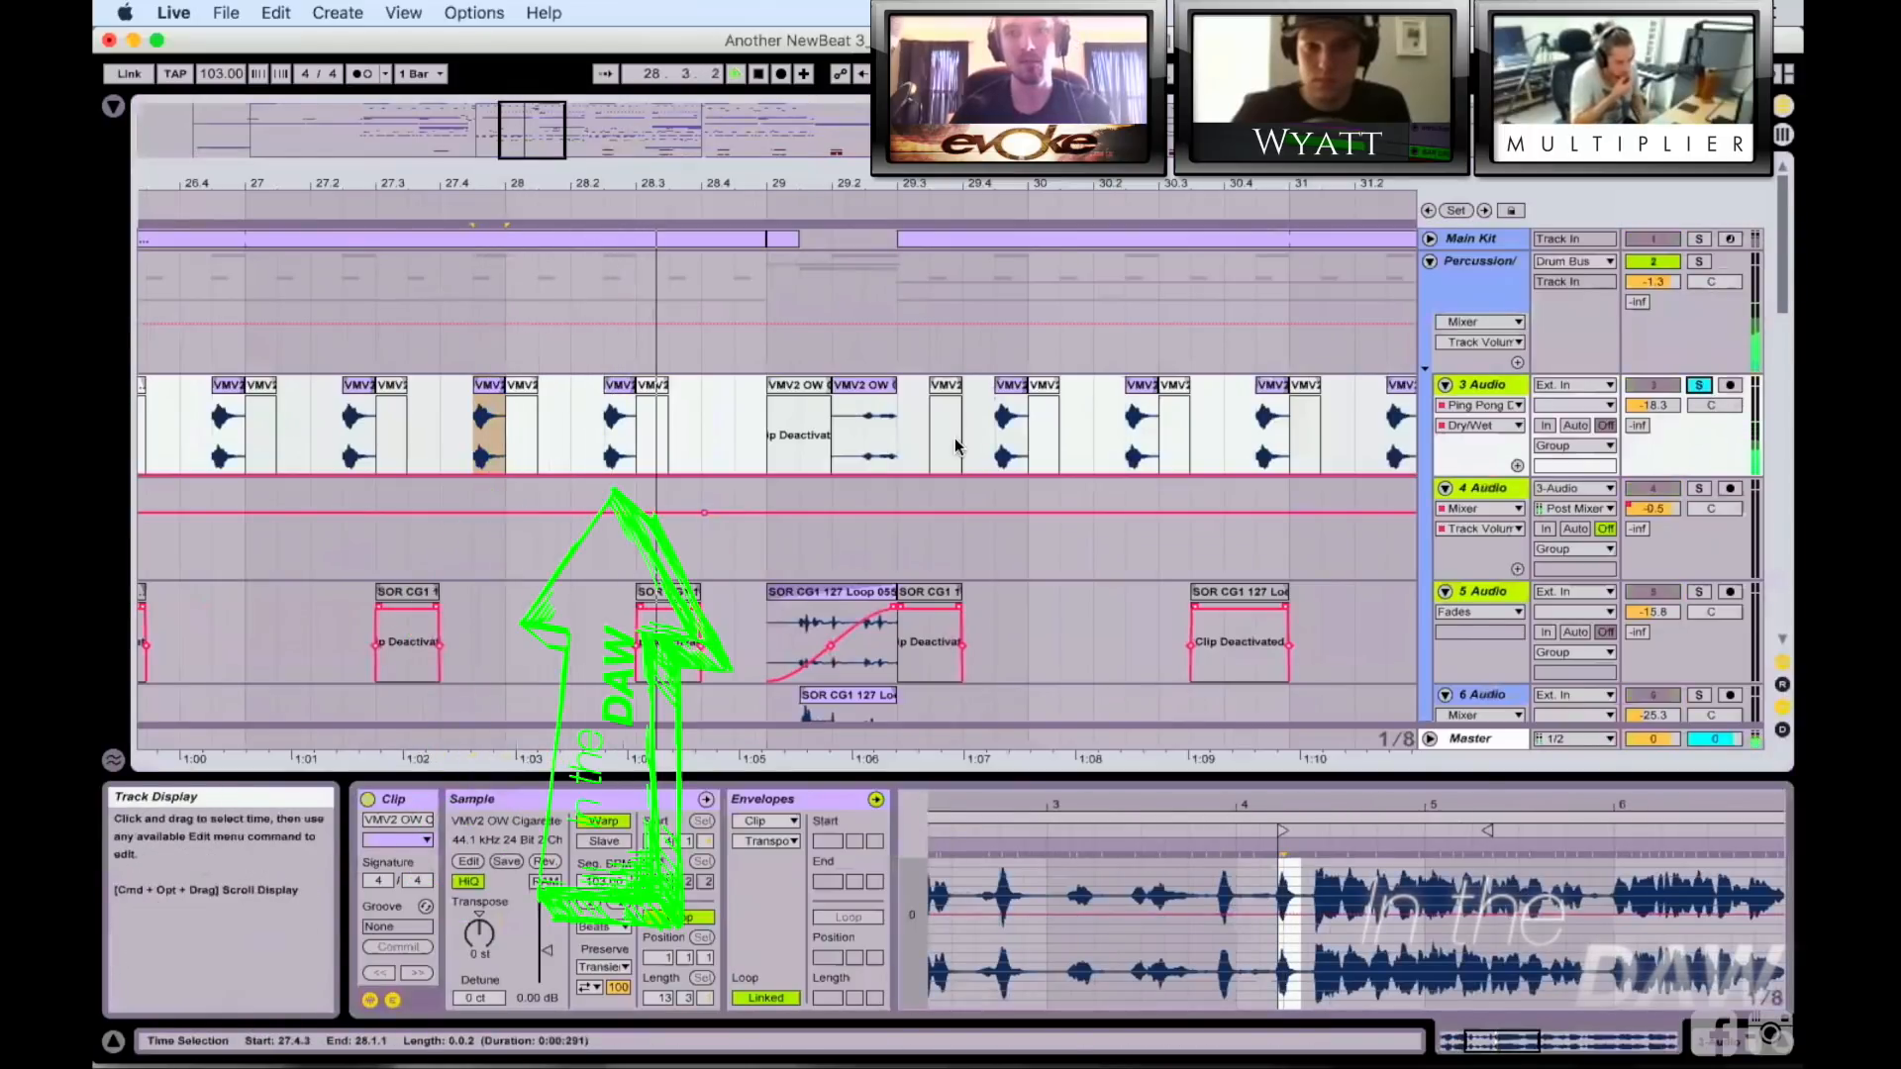
Step: Show the clip's source sample, VMV2 OW CigaretteGirl.wav, in the browser's Ocean Waves folder
{"action": "key", "text": "ctrl+super+r"}
{"action": "scroll", "coordinate": [503, 328], "scroll_direction": "up", "scroll_amount": 2}
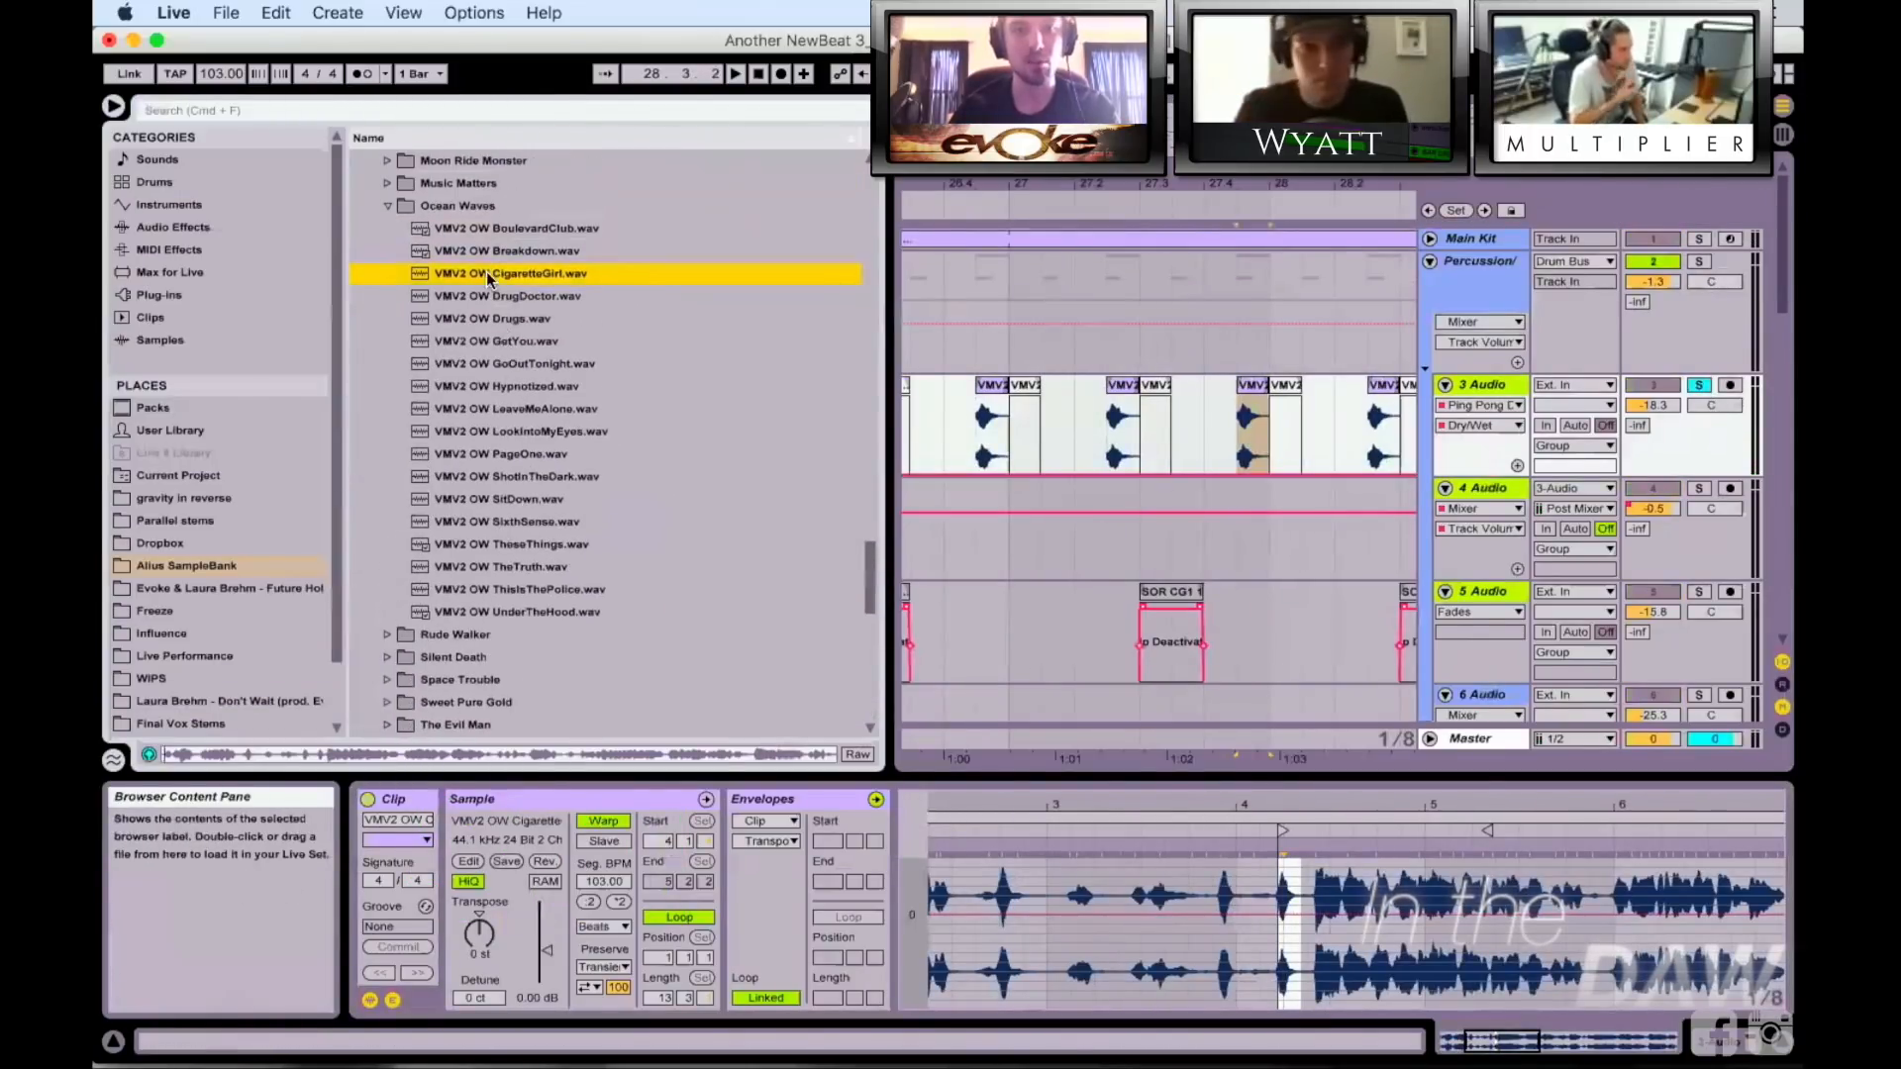
{"action": "left_click", "coordinate": [486, 271]}
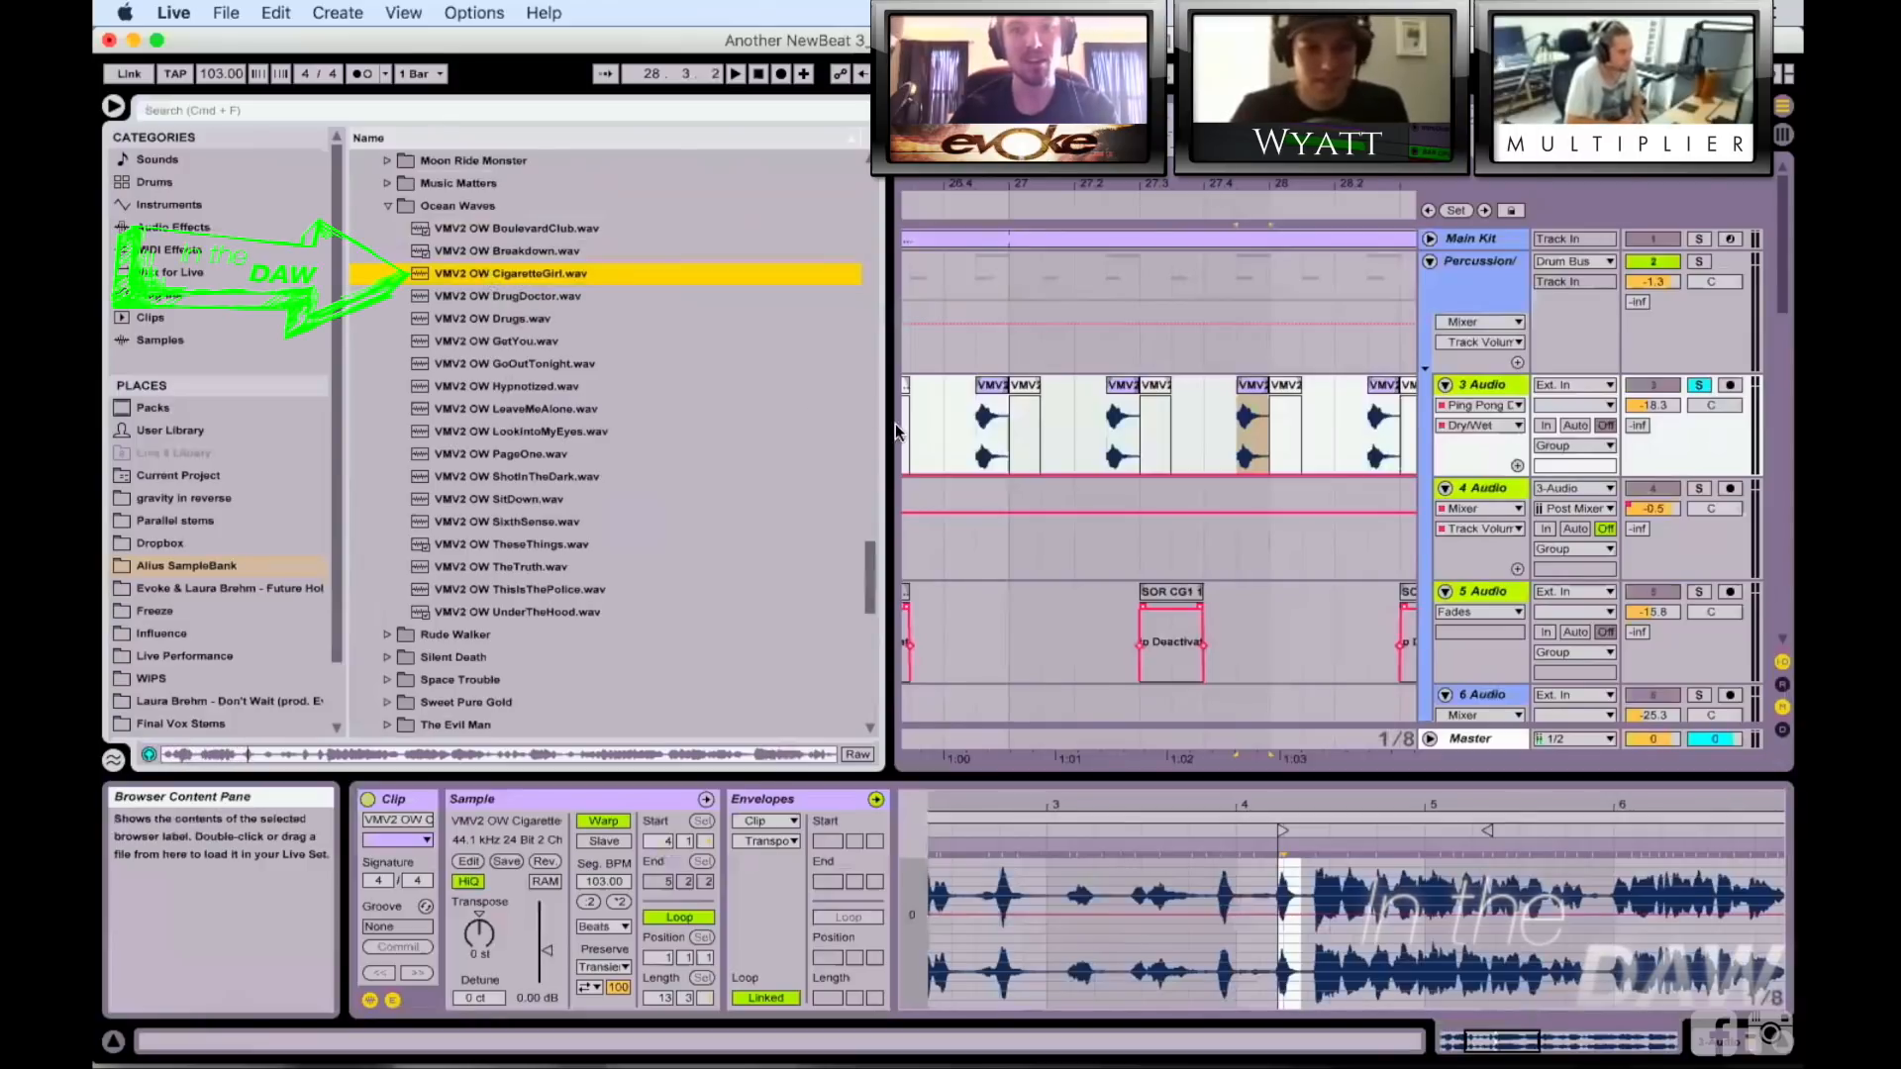
Step: Paste an extended copy of the CigaretteGirl clip at bar 109 on the 3 Audio track and play it
{"action": "left_click", "coordinate": [1269, 388]}
{"action": "scroll", "coordinate": [1266, 390], "scroll_direction": "left", "scroll_amount": 15}
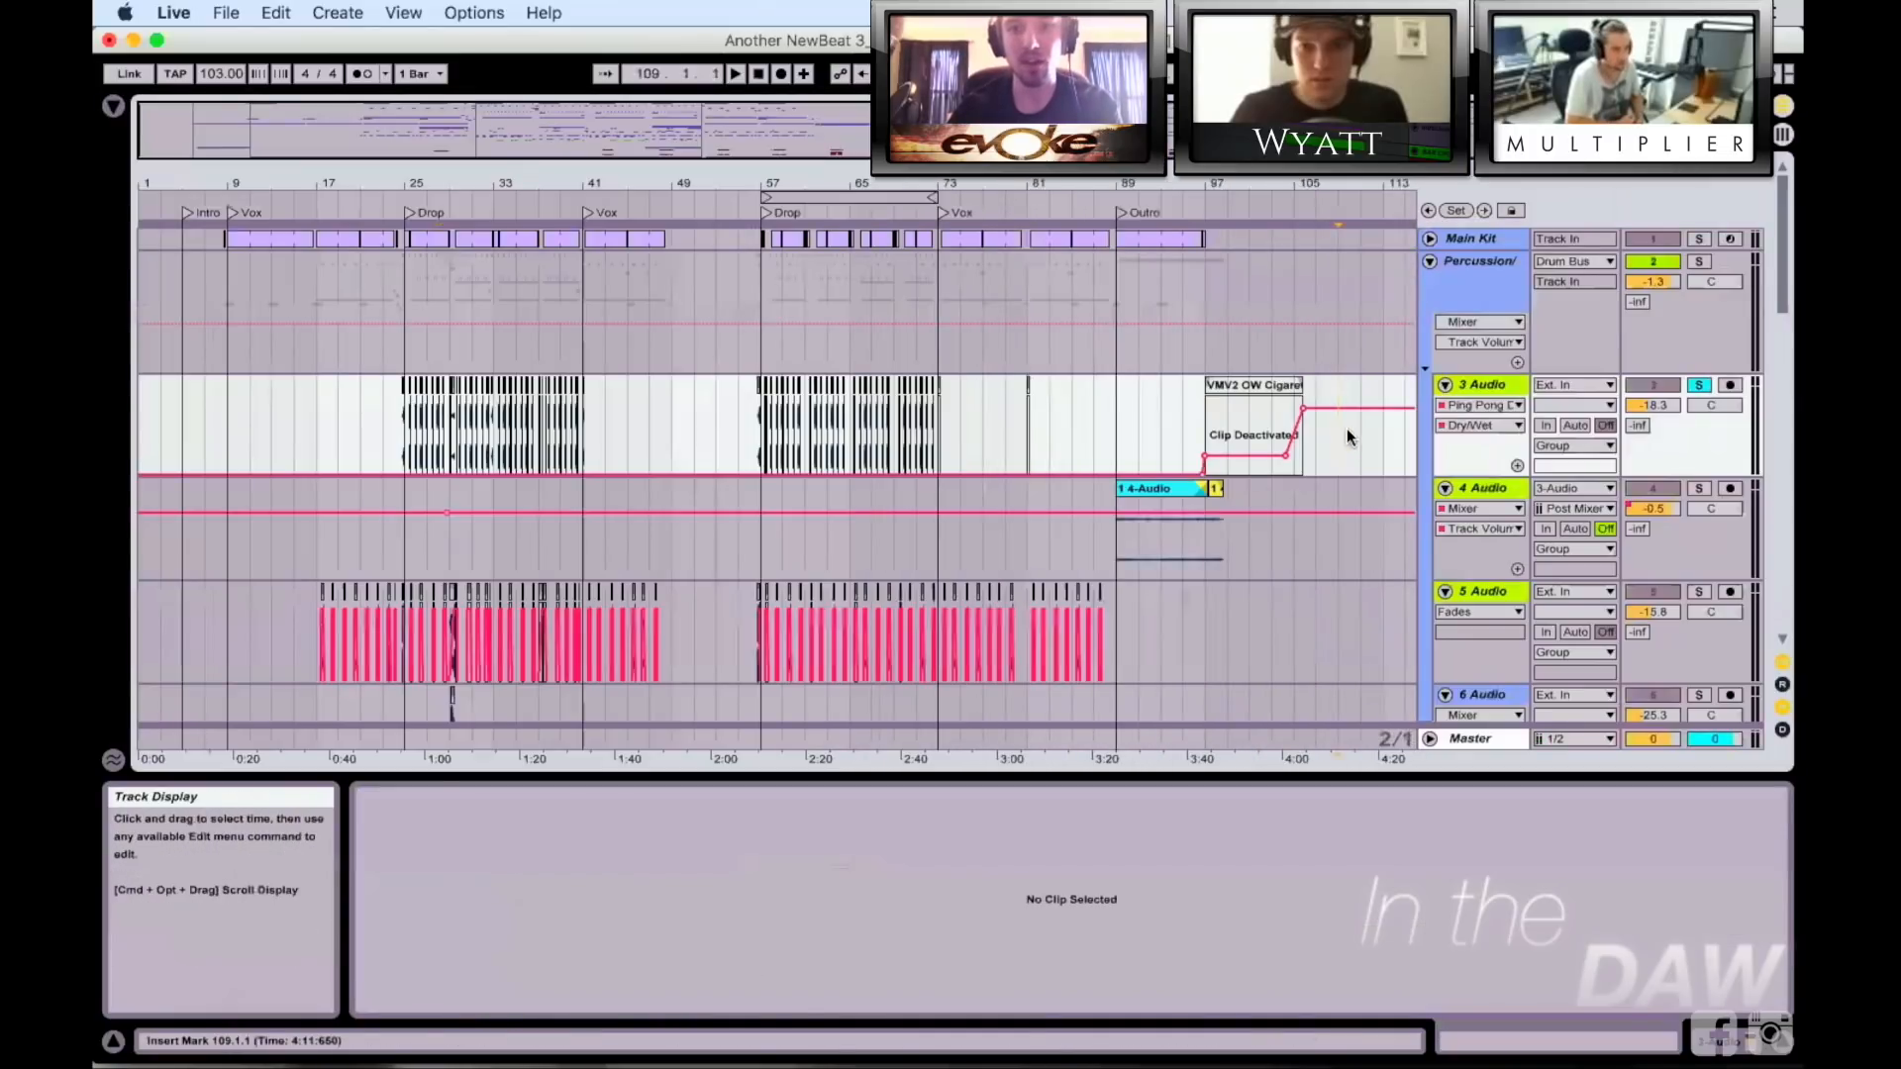
{"action": "key", "text": "super+v"}
{"action": "key", "text": "space"}
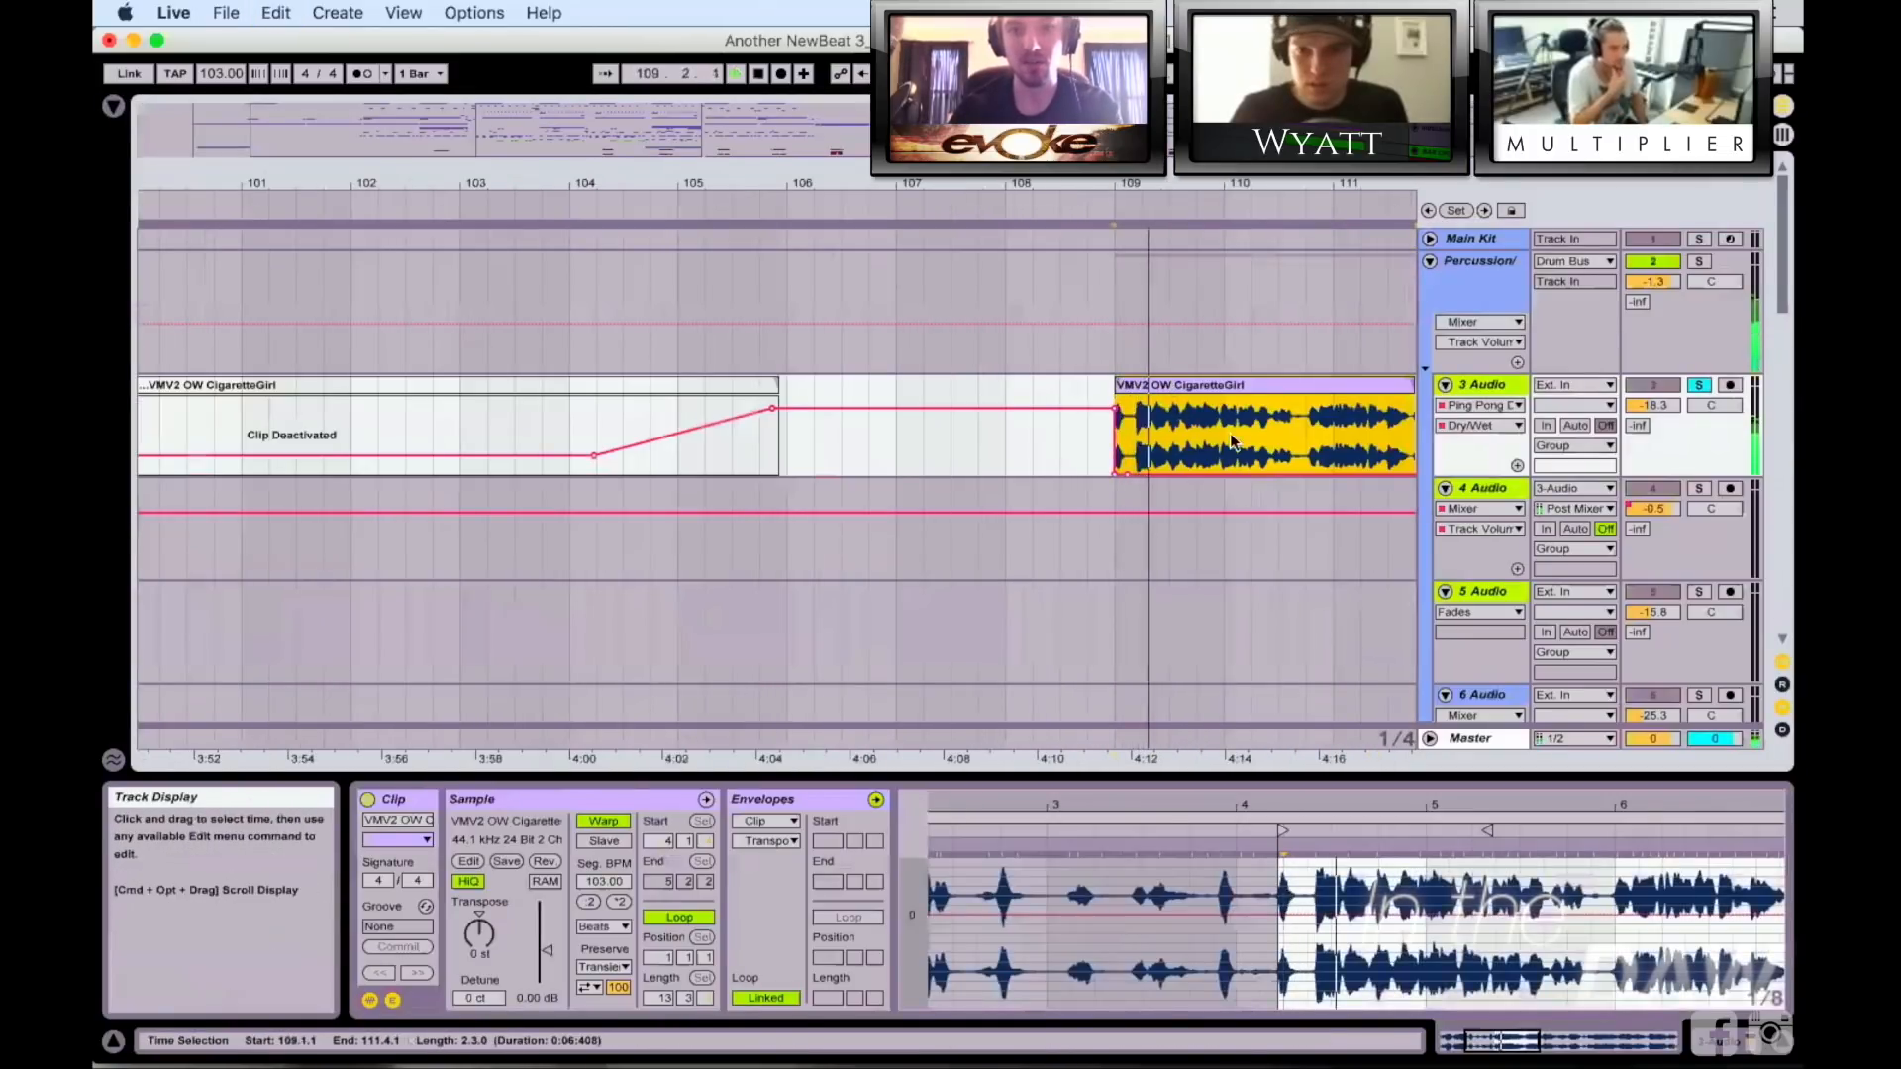
{"action": "scroll", "coordinate": [1230, 432], "scroll_direction": "right", "scroll_amount": 5}
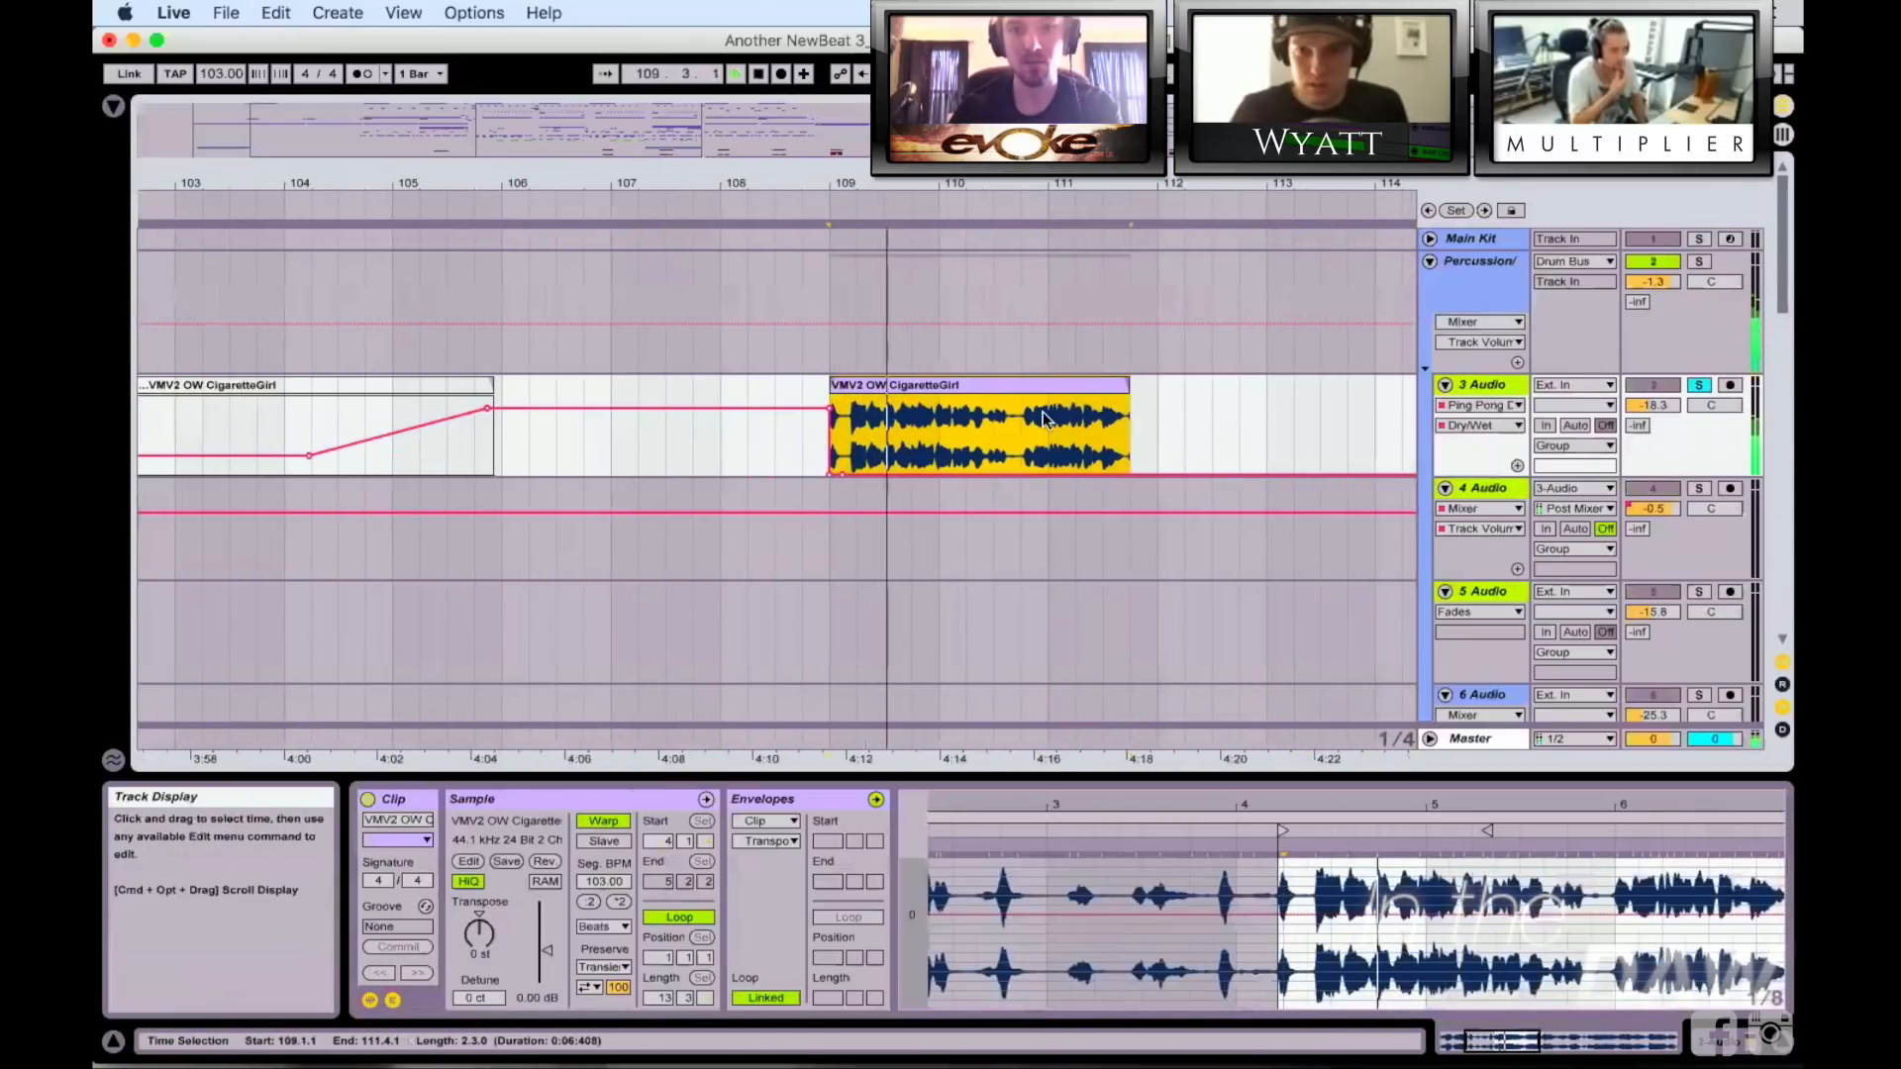
Step: Remove the CigaretteGirl clip pasted at bar 109 and place the insert marker at bar 25 on the Percussion group
{"action": "key", "text": "super+z"}
{"action": "key", "text": "super+z"}
{"action": "left_click_drag", "start_coordinate": [819, 196], "coordinate": [849, 148]}
{"action": "key", "text": "Delete"}
{"action": "scroll", "coordinate": [849, 383], "scroll_direction": "left", "scroll_amount": 20}
{"action": "left_click_drag", "start_coordinate": [665, 186], "coordinate": [747, 187]}
{"action": "left_click", "coordinate": [399, 292]}
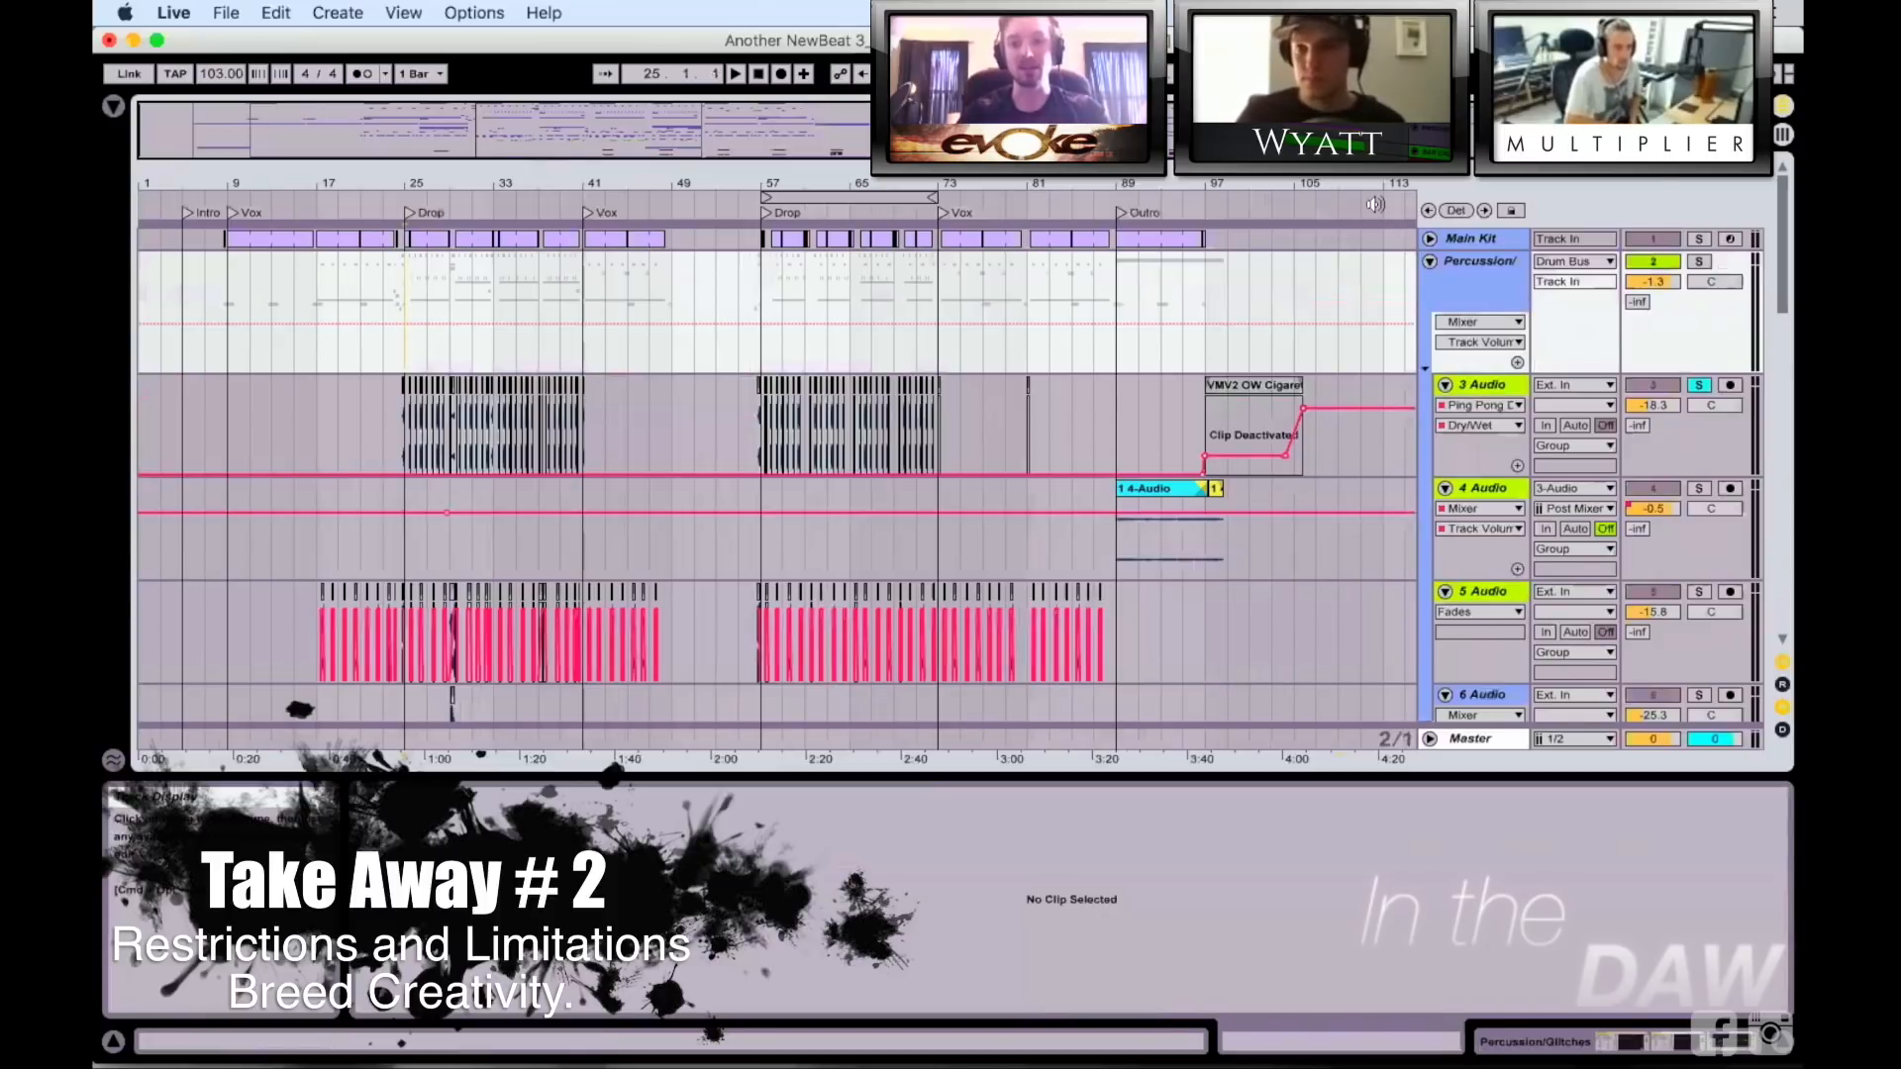
Step: Fold the Percussion group, unfold the Bass group, and examine its clips in the second drop
{"action": "left_click", "coordinate": [1430, 262]}
{"action": "left_click", "coordinate": [1429, 390]}
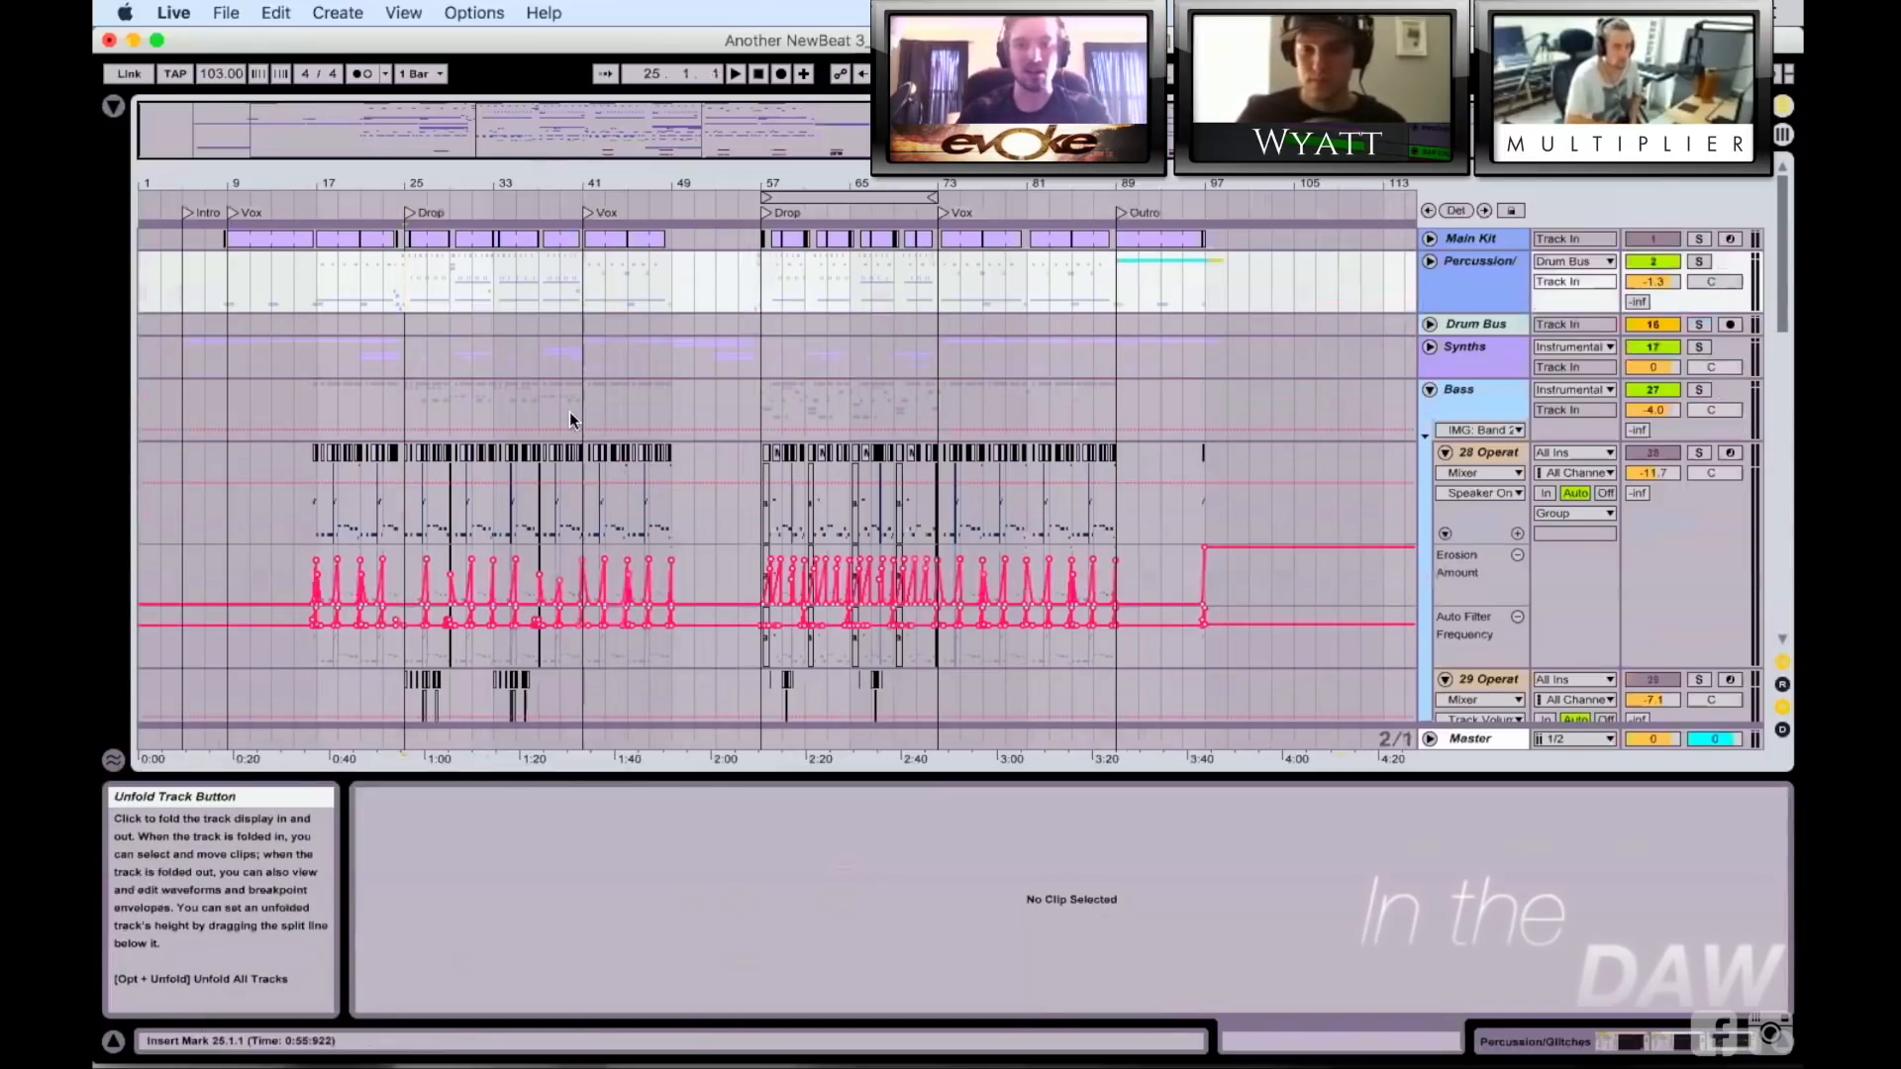
{"action": "left_click_drag", "start_coordinate": [883, 188], "coordinate": [883, 357]}
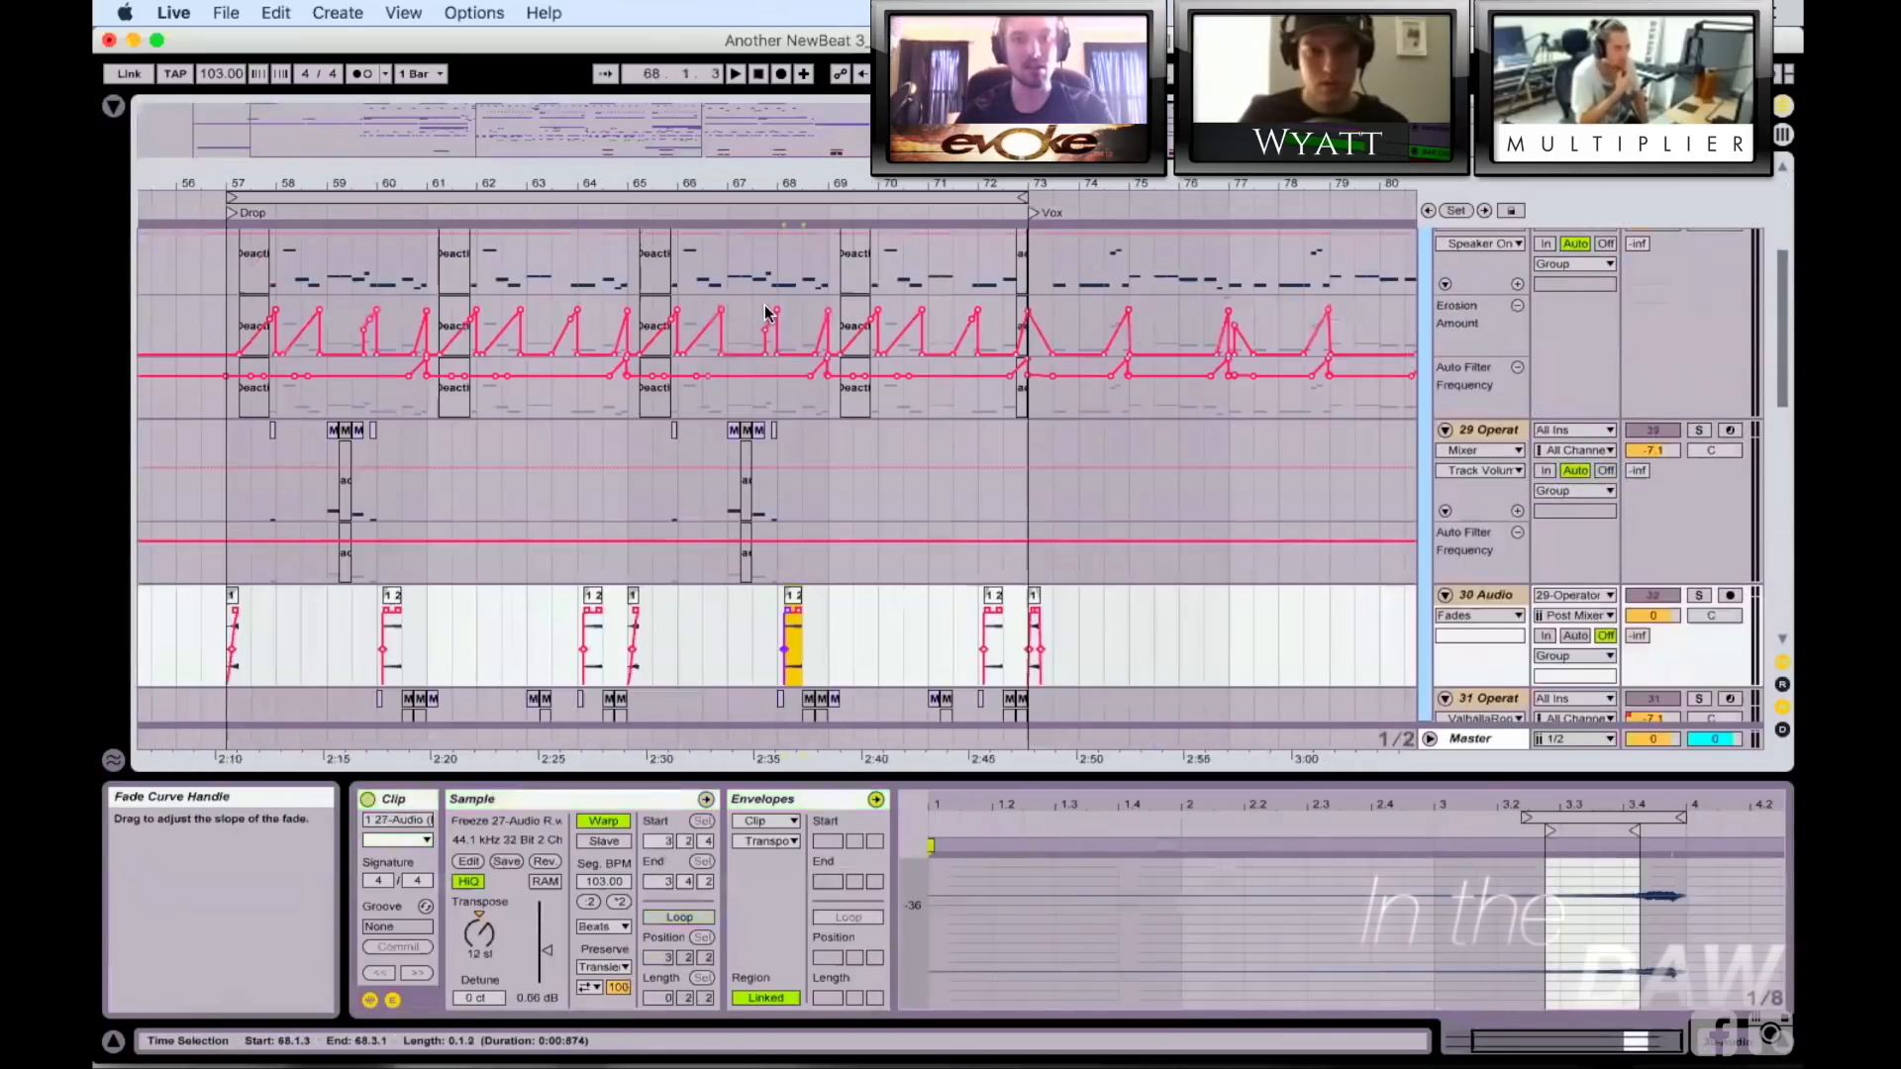
{"action": "scroll", "coordinate": [765, 305], "scroll_direction": "up", "scroll_amount": 5}
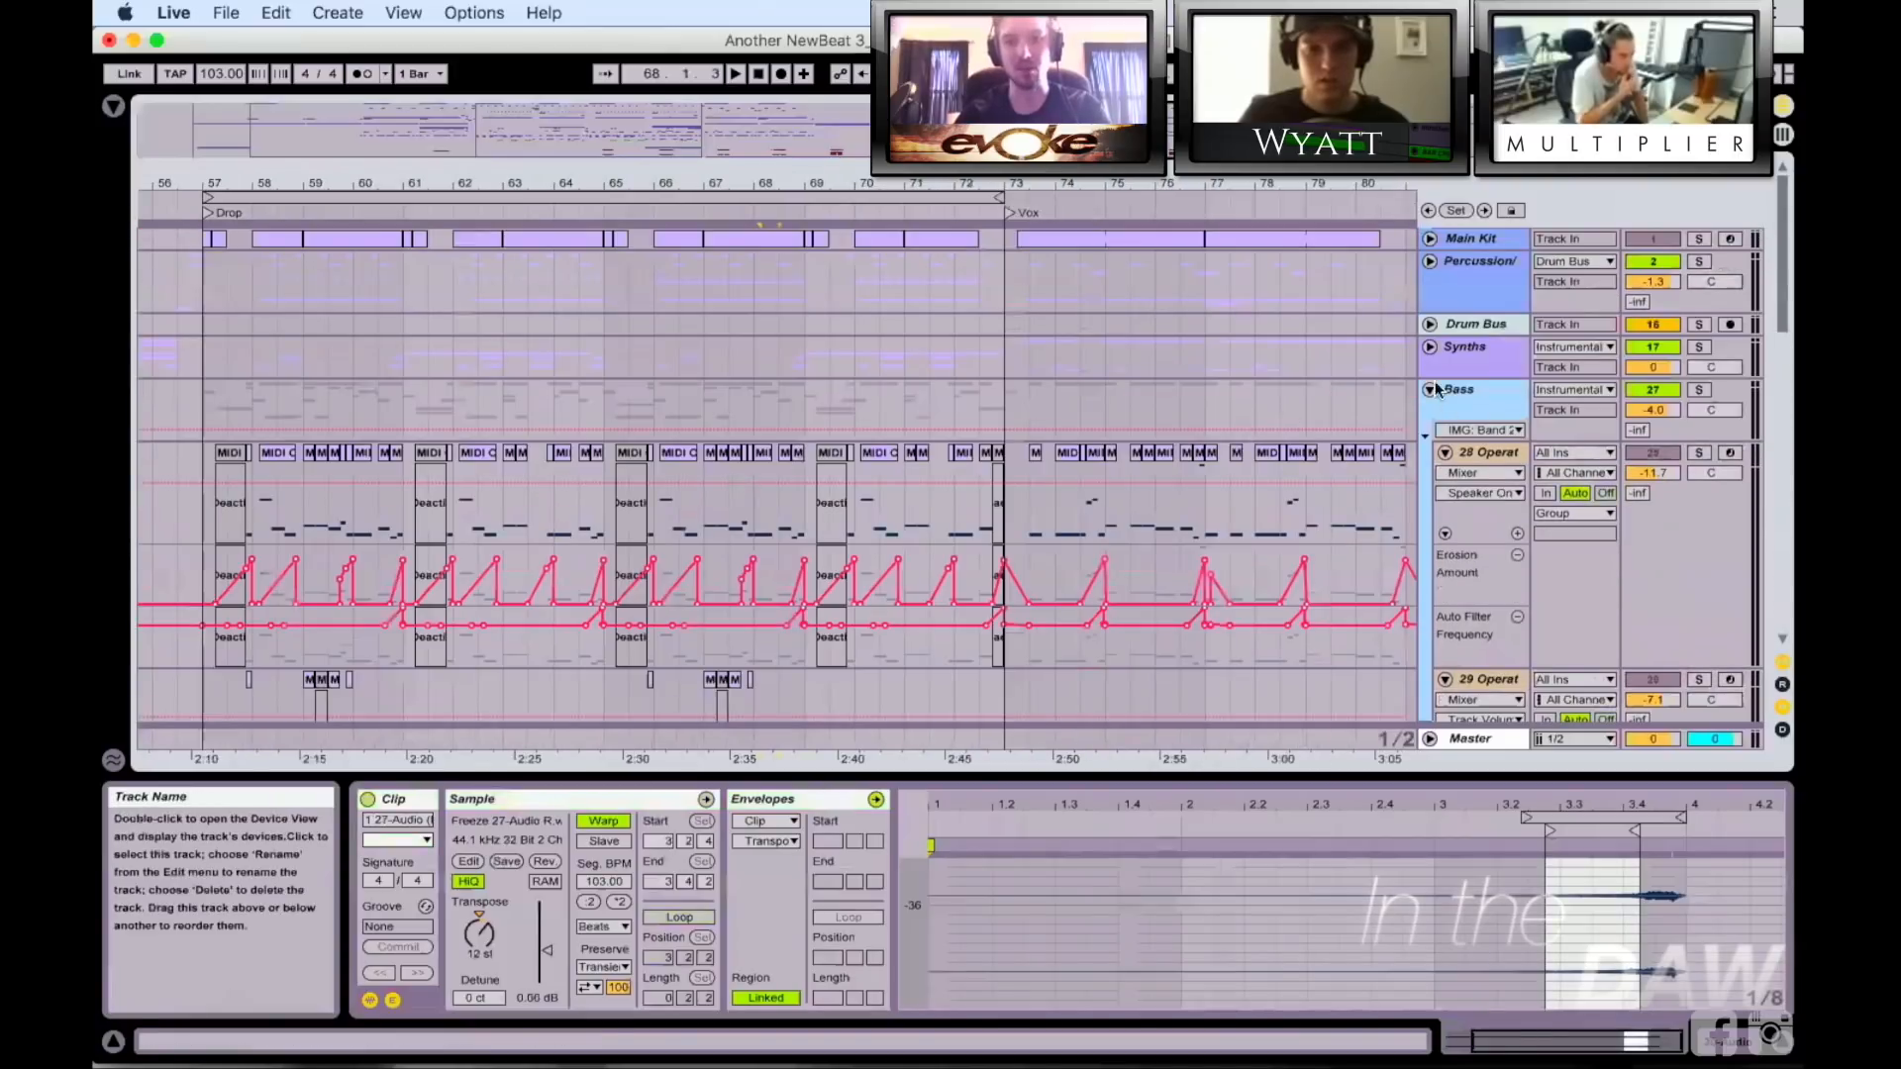
Step: Unfold the Synths group, inspect the HD_Perc_66 clip on the 24 Audio track, and search the browser for "hd perc 66"
{"action": "left_click", "coordinate": [1431, 349]}
{"action": "scroll", "coordinate": [772, 465], "scroll_direction": "down", "scroll_amount": 5}
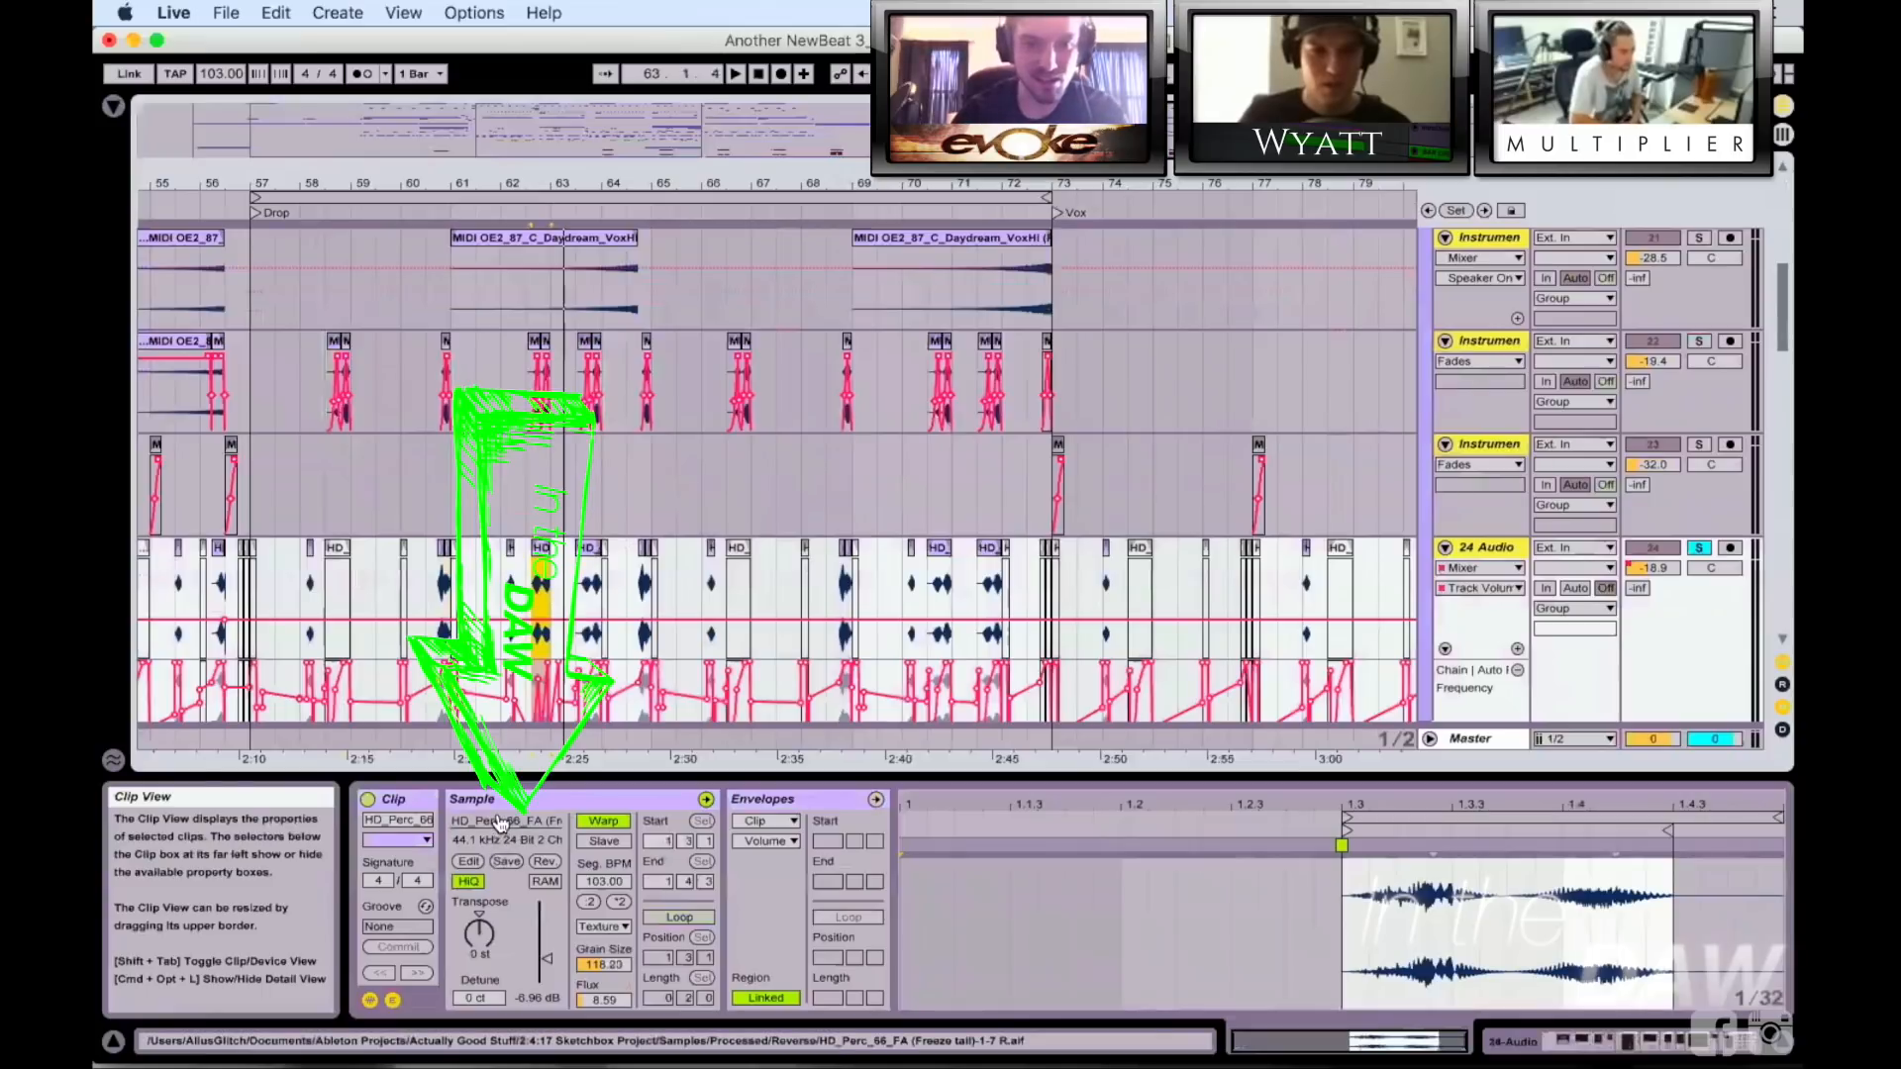
{"action": "left_click", "coordinate": [113, 106]}
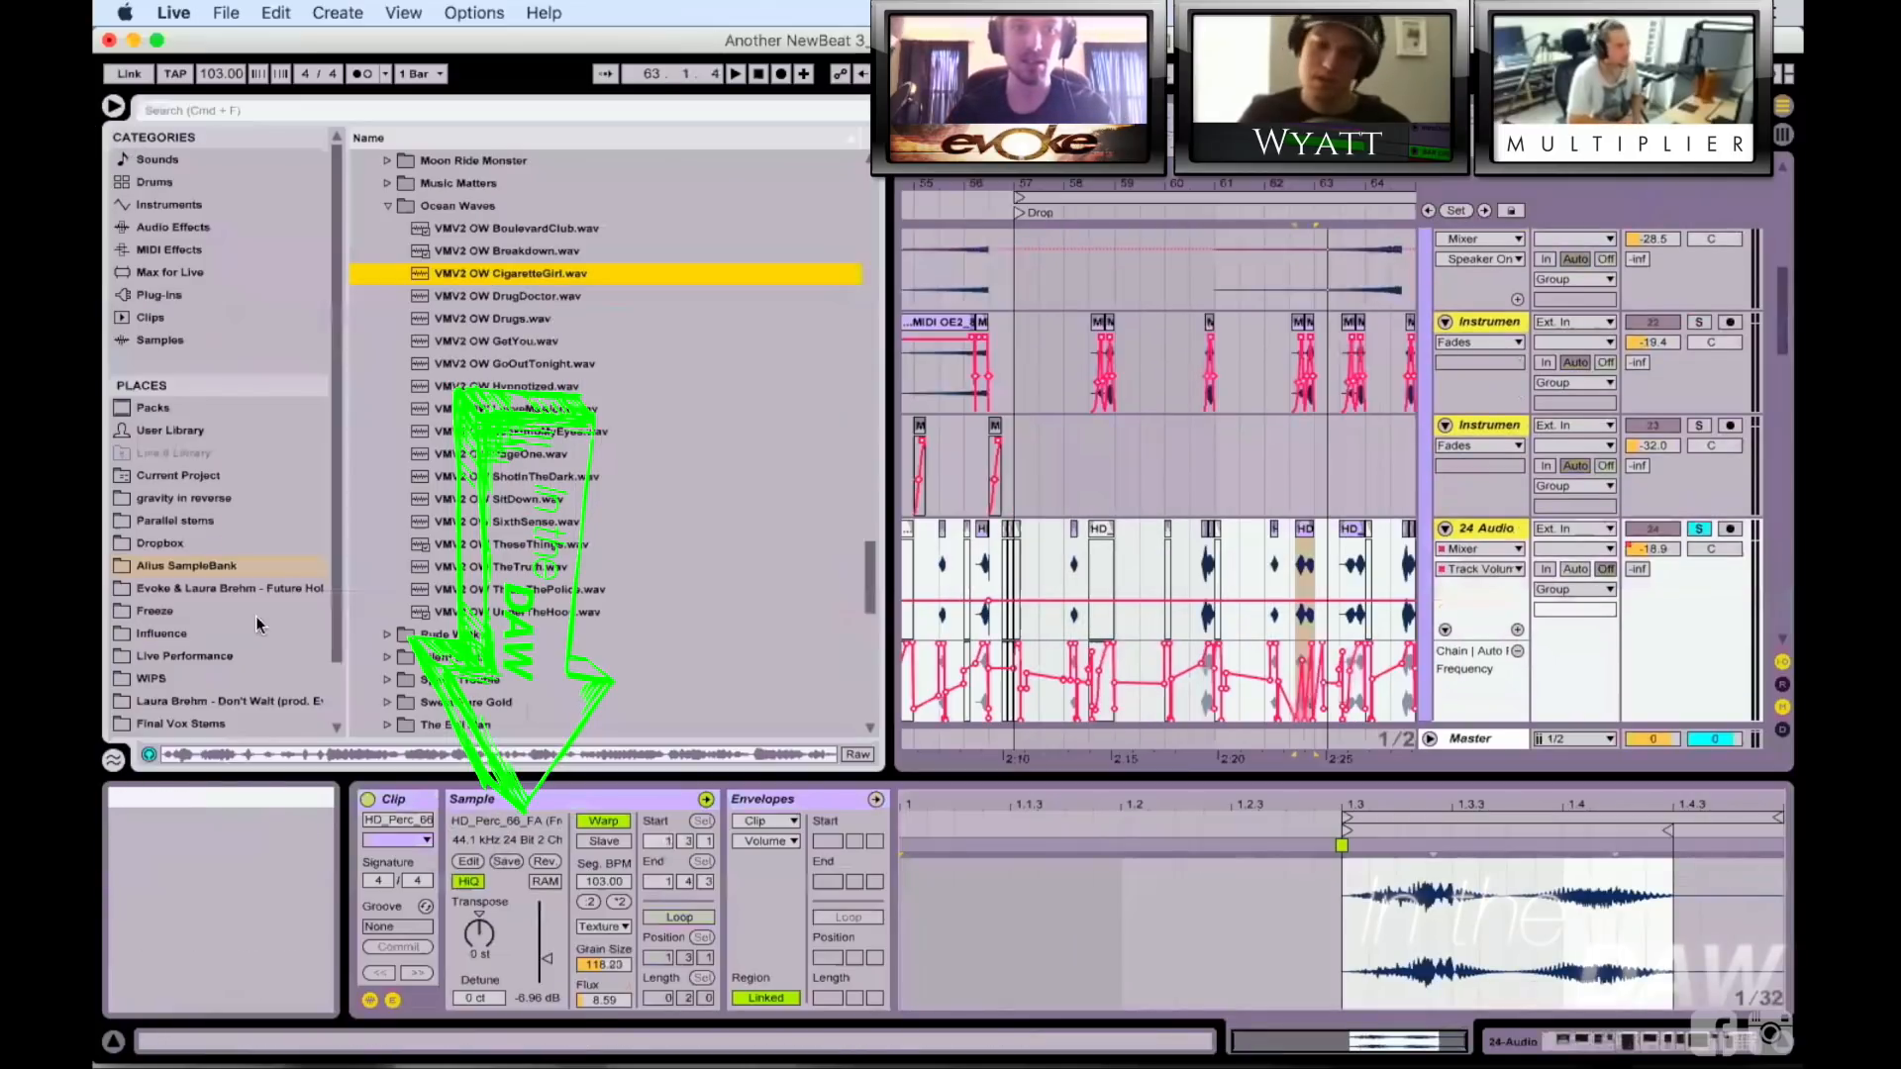
{"action": "left_click", "coordinate": [319, 107]}
{"action": "type", "text": "hd perc 66"}
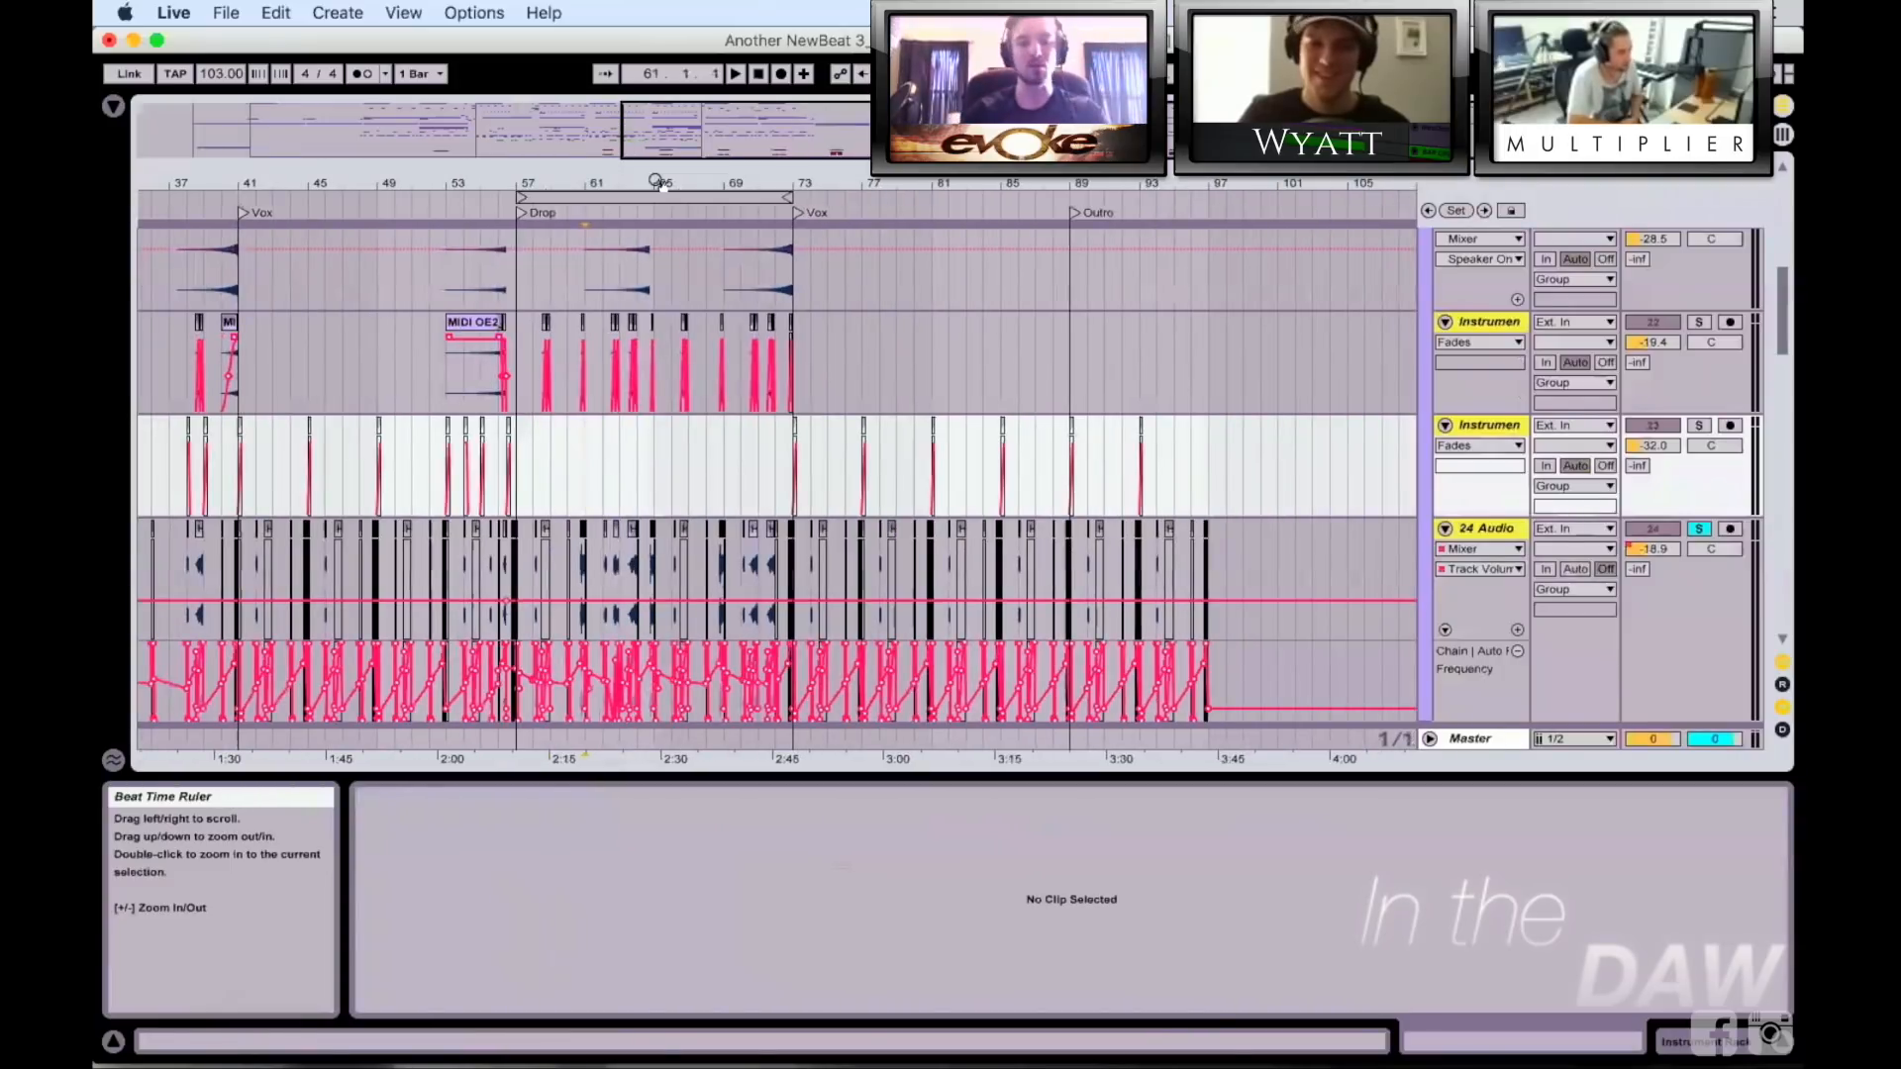
Step: Fold the Synths and Bass groups and place the insert marker at bar 25 on the Bass group
{"action": "scroll", "coordinate": [1178, 354], "scroll_direction": "up", "scroll_amount": 5}
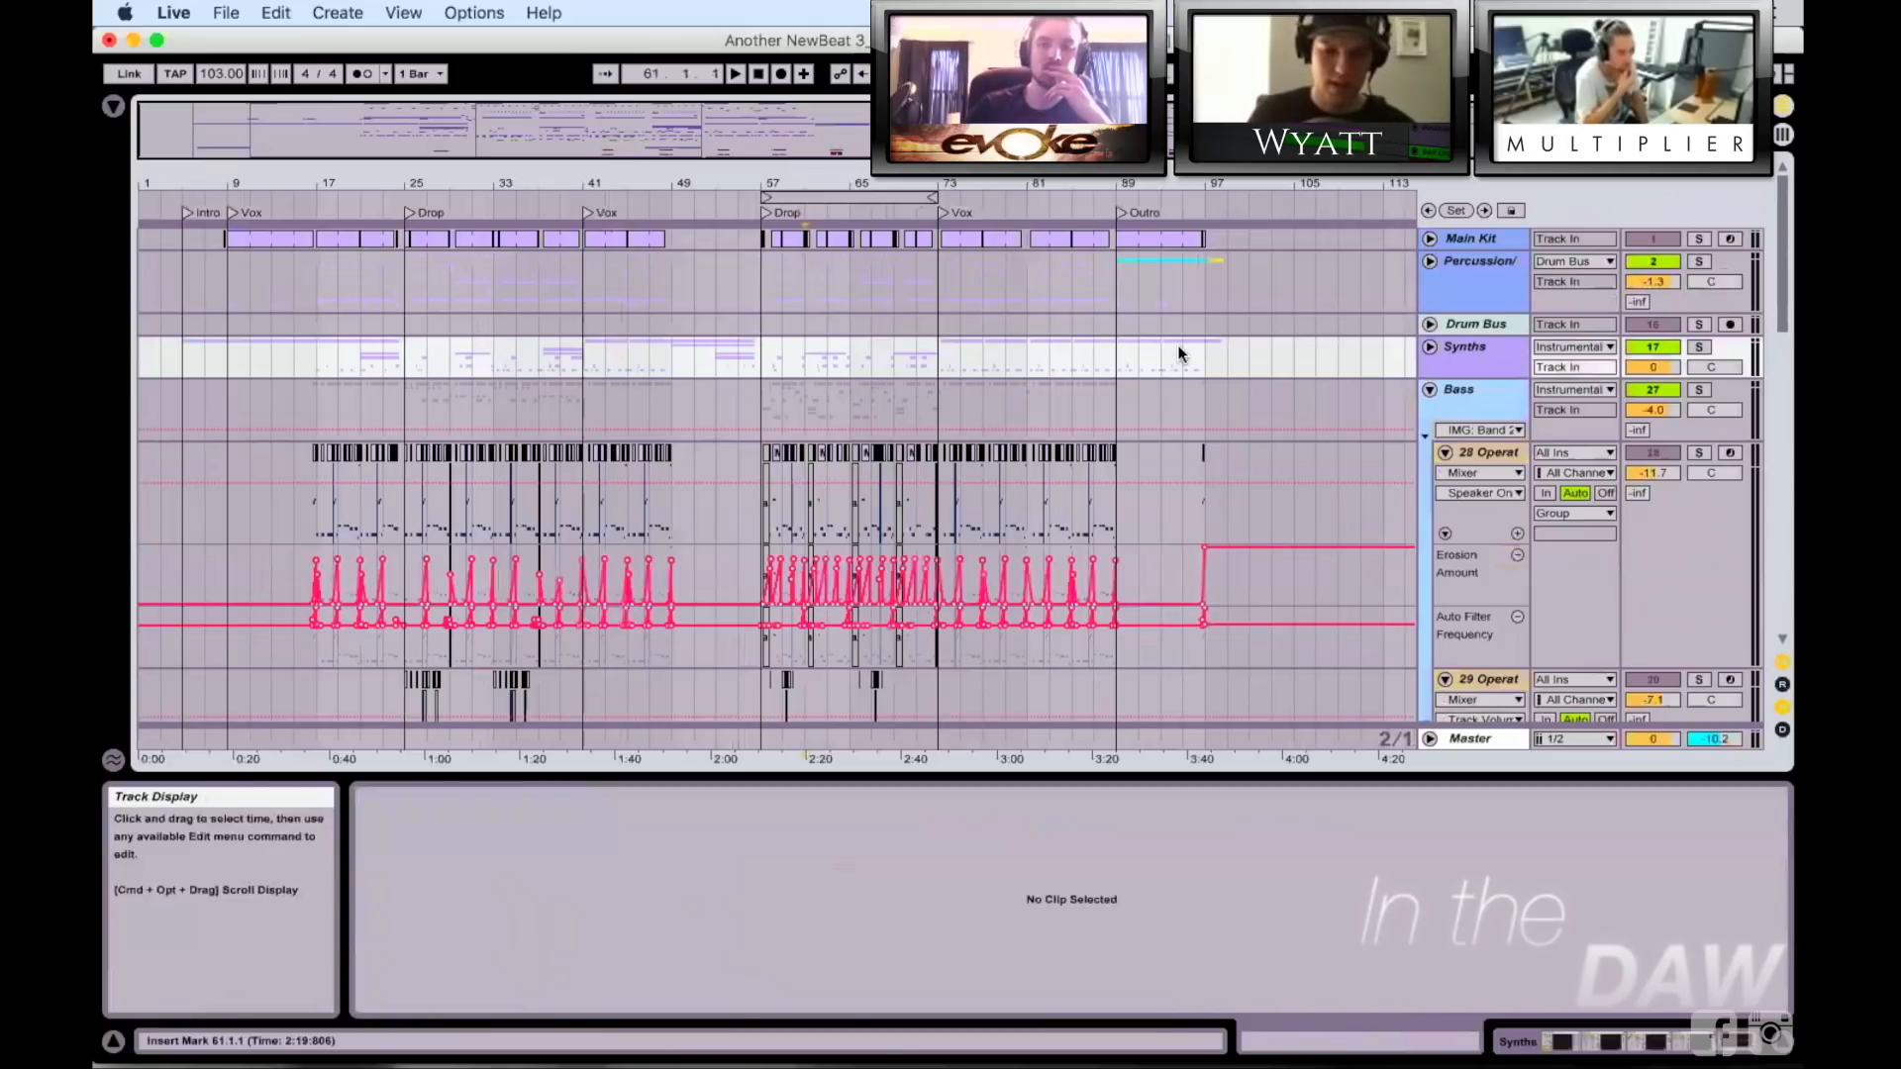
{"action": "left_click", "coordinate": [1430, 389]}
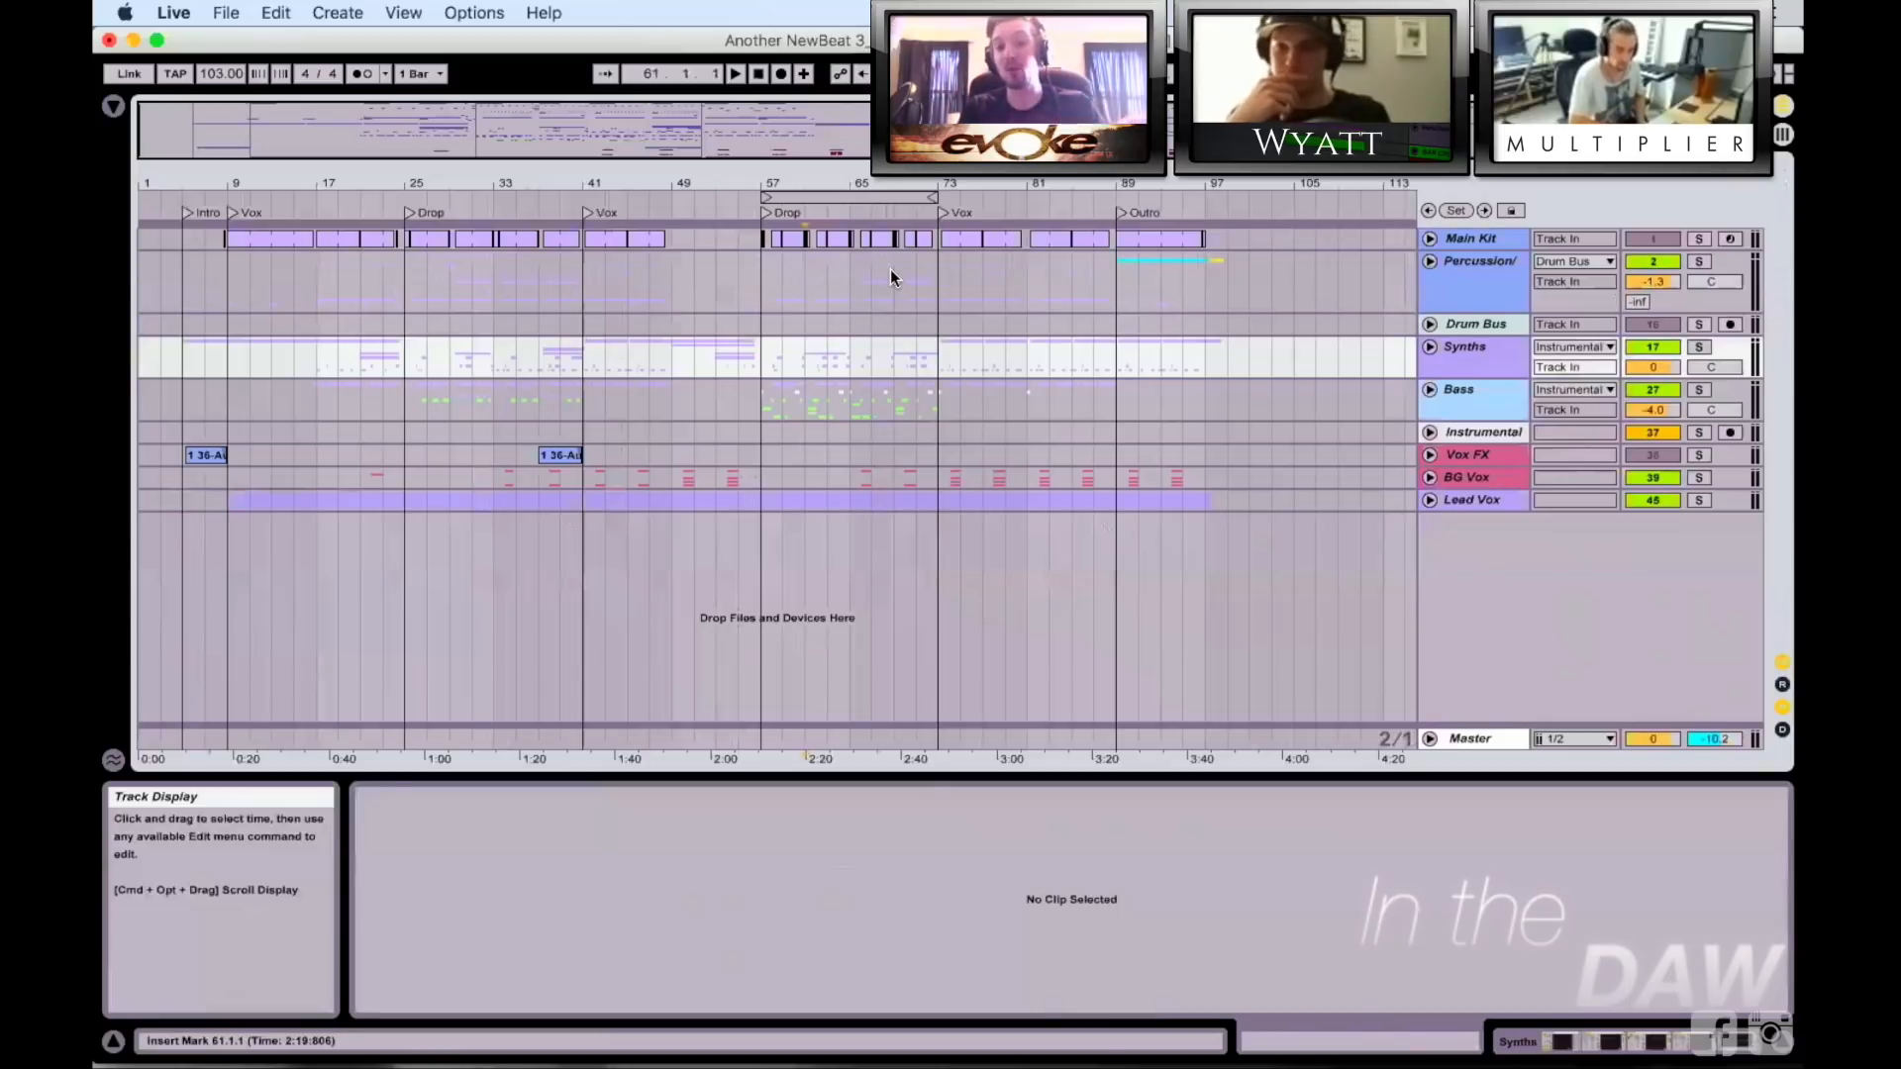
{"action": "left_click", "coordinate": [392, 396]}
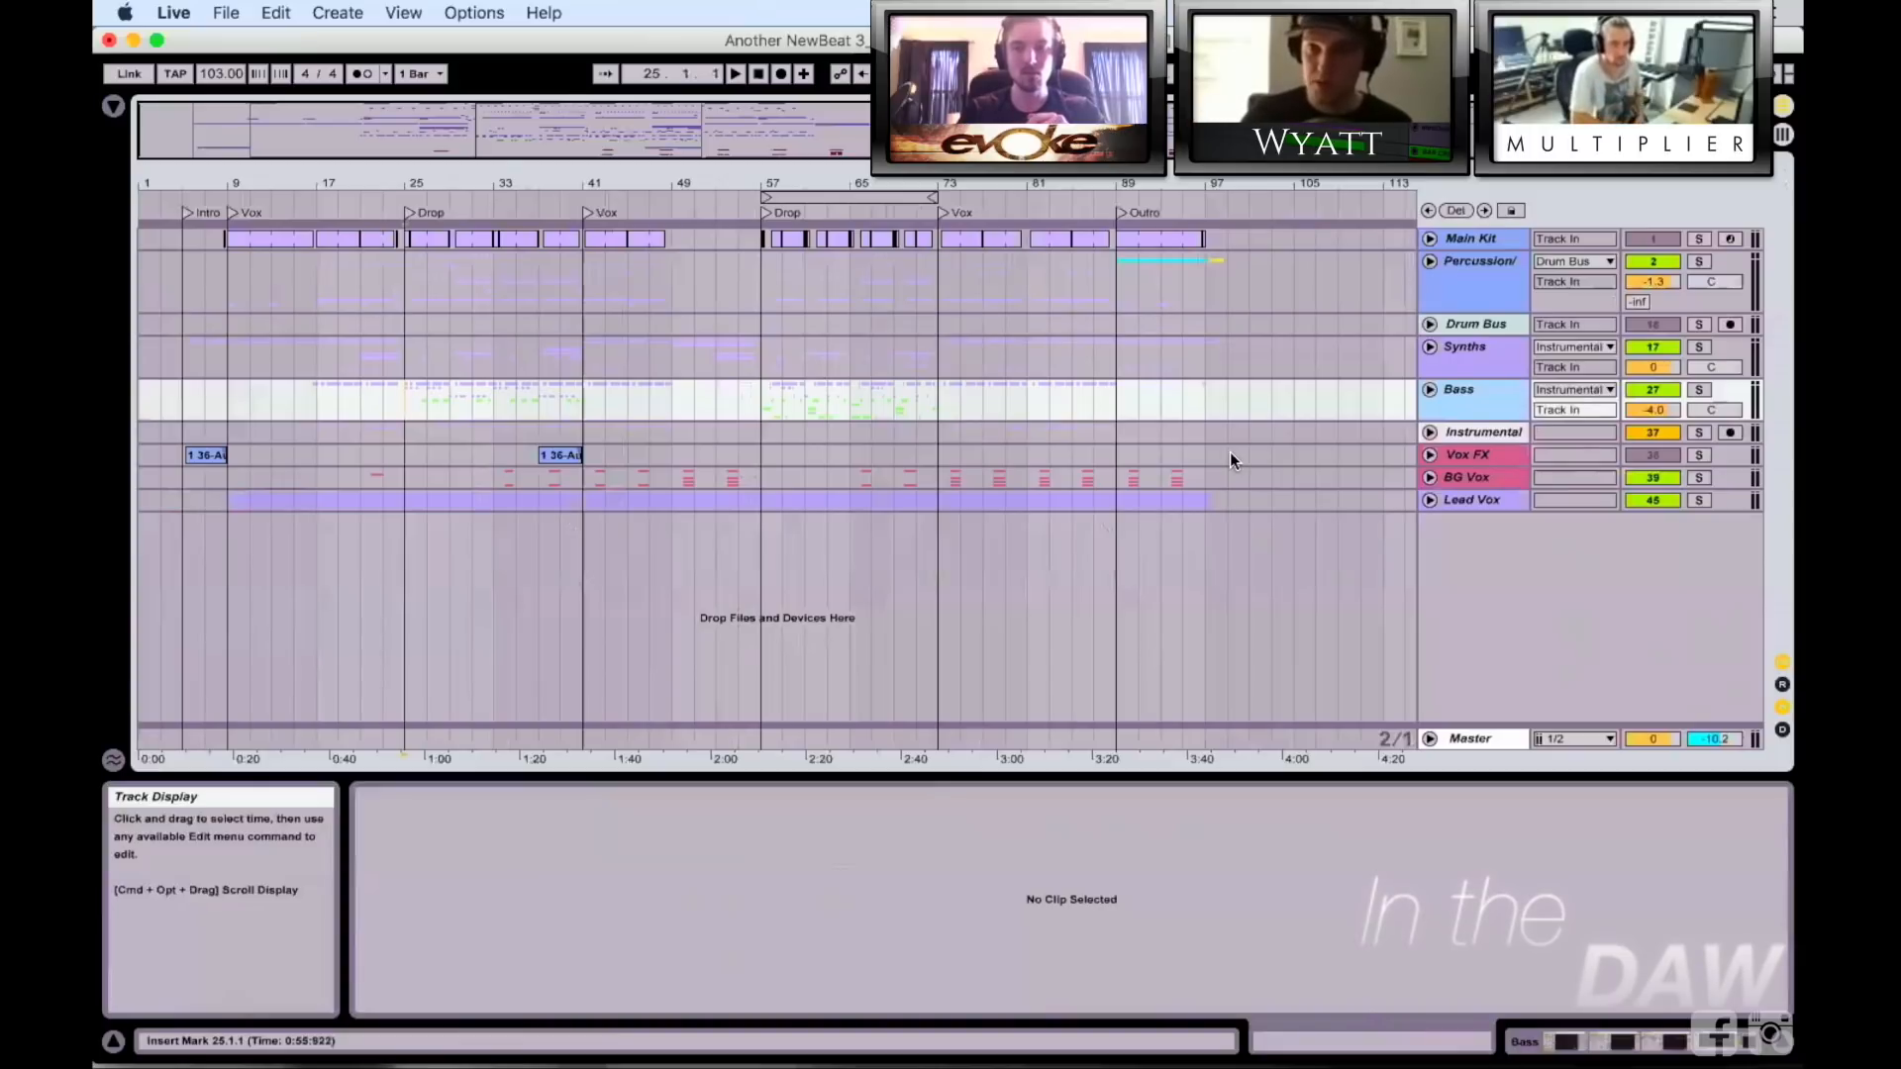
Step: Unfold the Bass group, select the 28 Operator clip at bar 17, and solo the Bass group
{"action": "left_click", "coordinate": [1430, 389]}
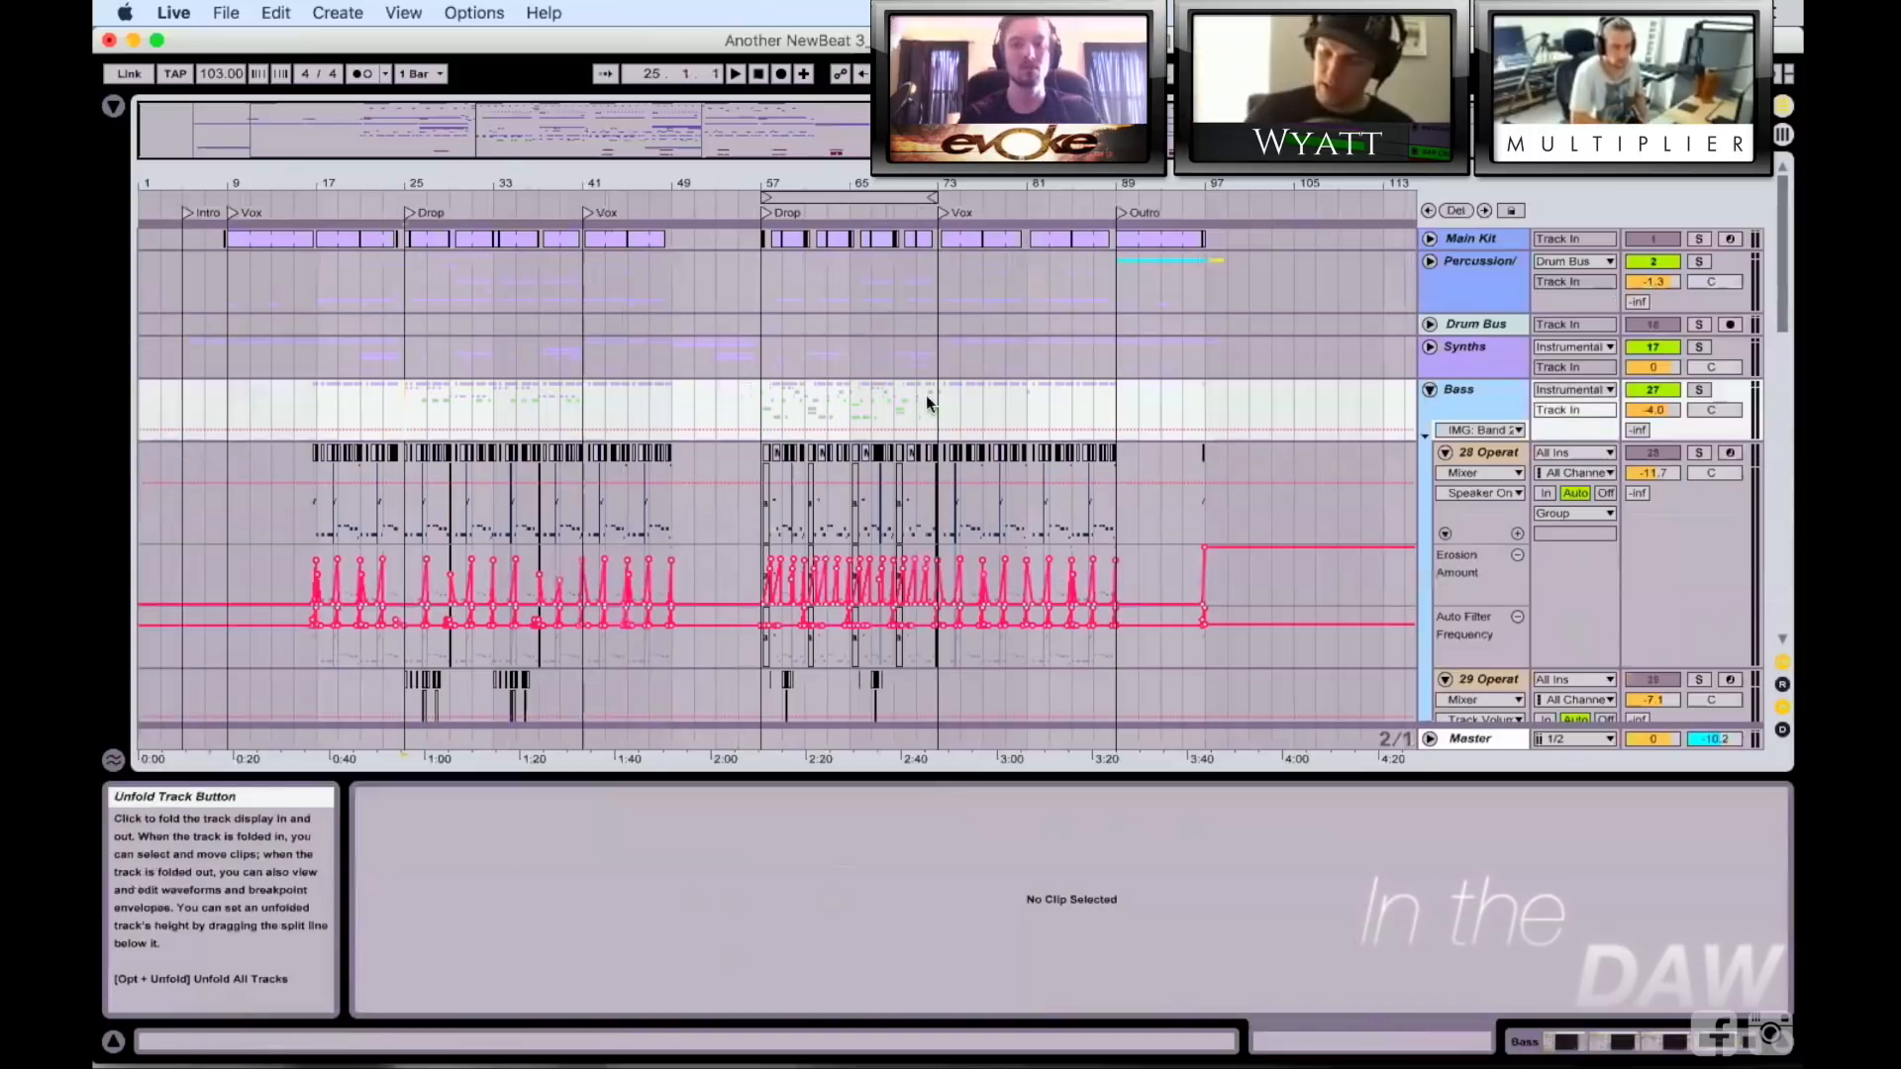
{"action": "left_click_drag", "start_coordinate": [374, 180], "coordinate": [601, 267]}
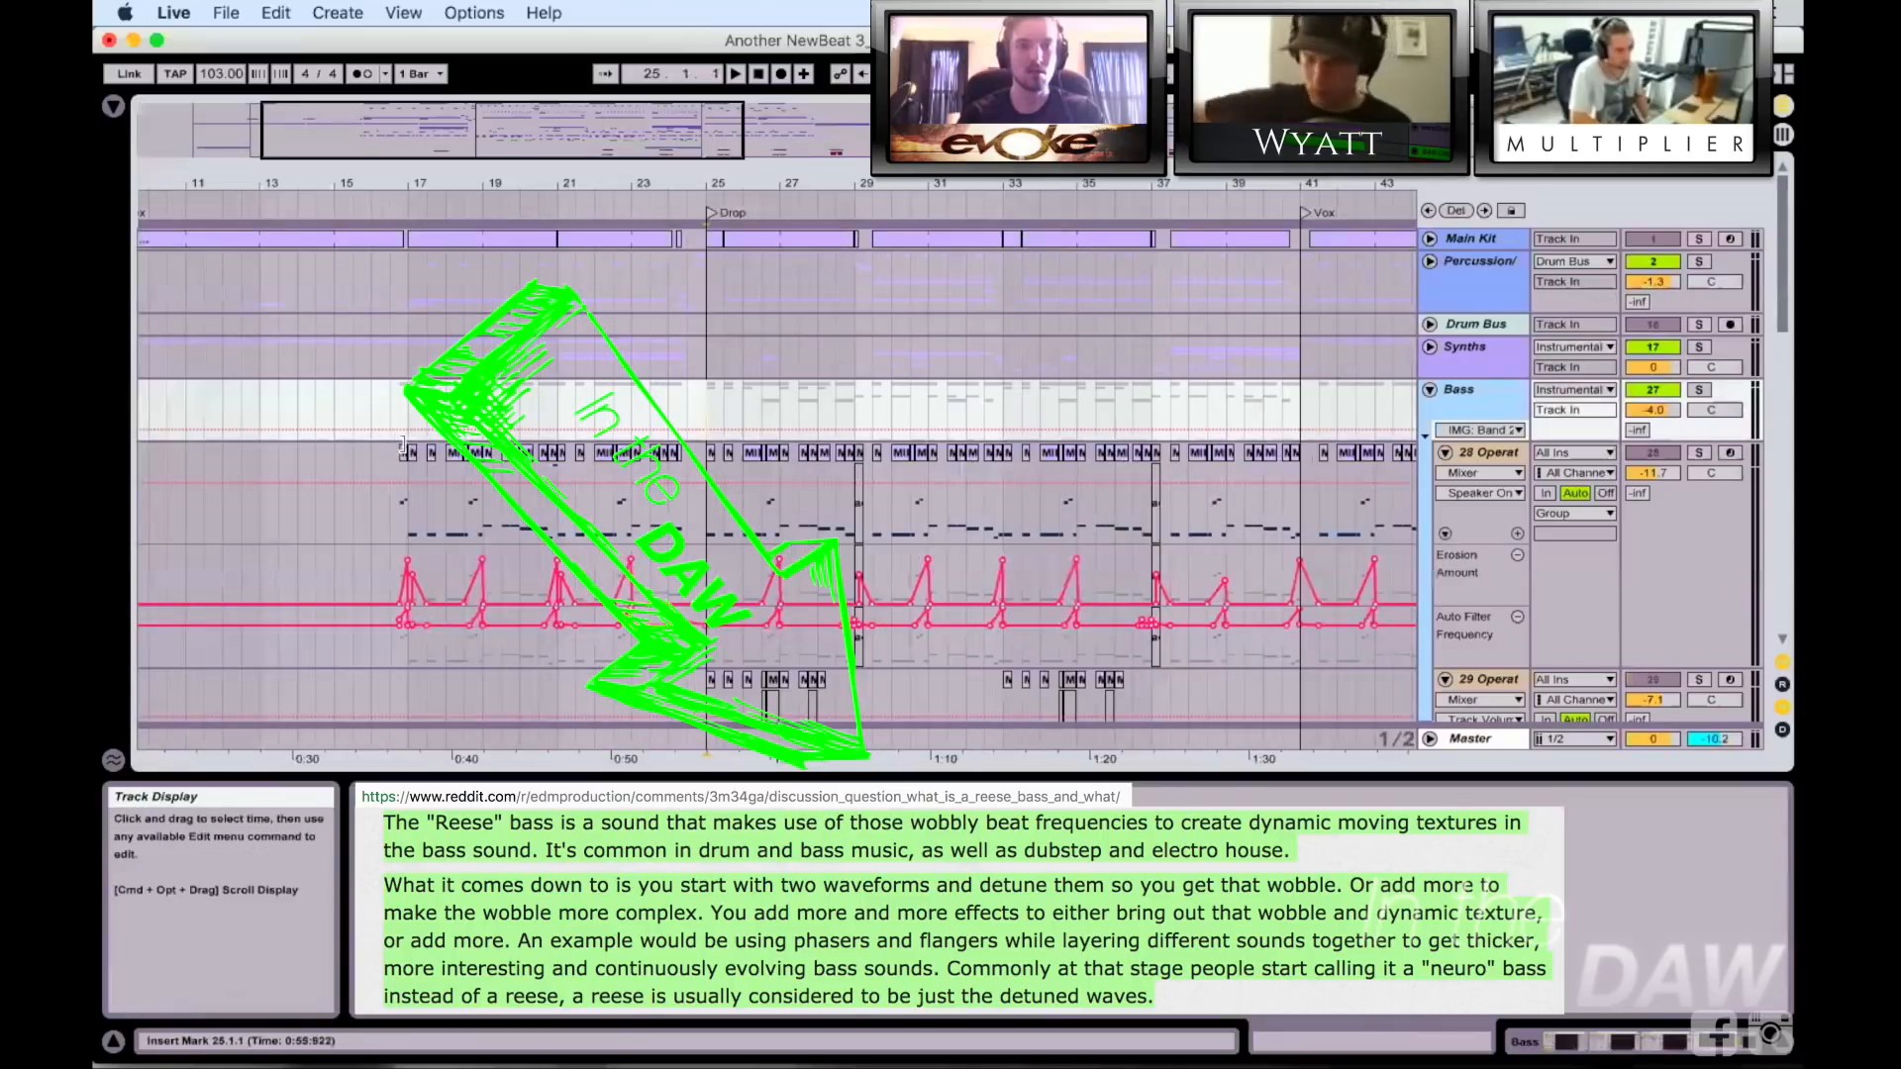
{"action": "left_click", "coordinate": [412, 453]}
{"action": "left_click", "coordinate": [1697, 391]}
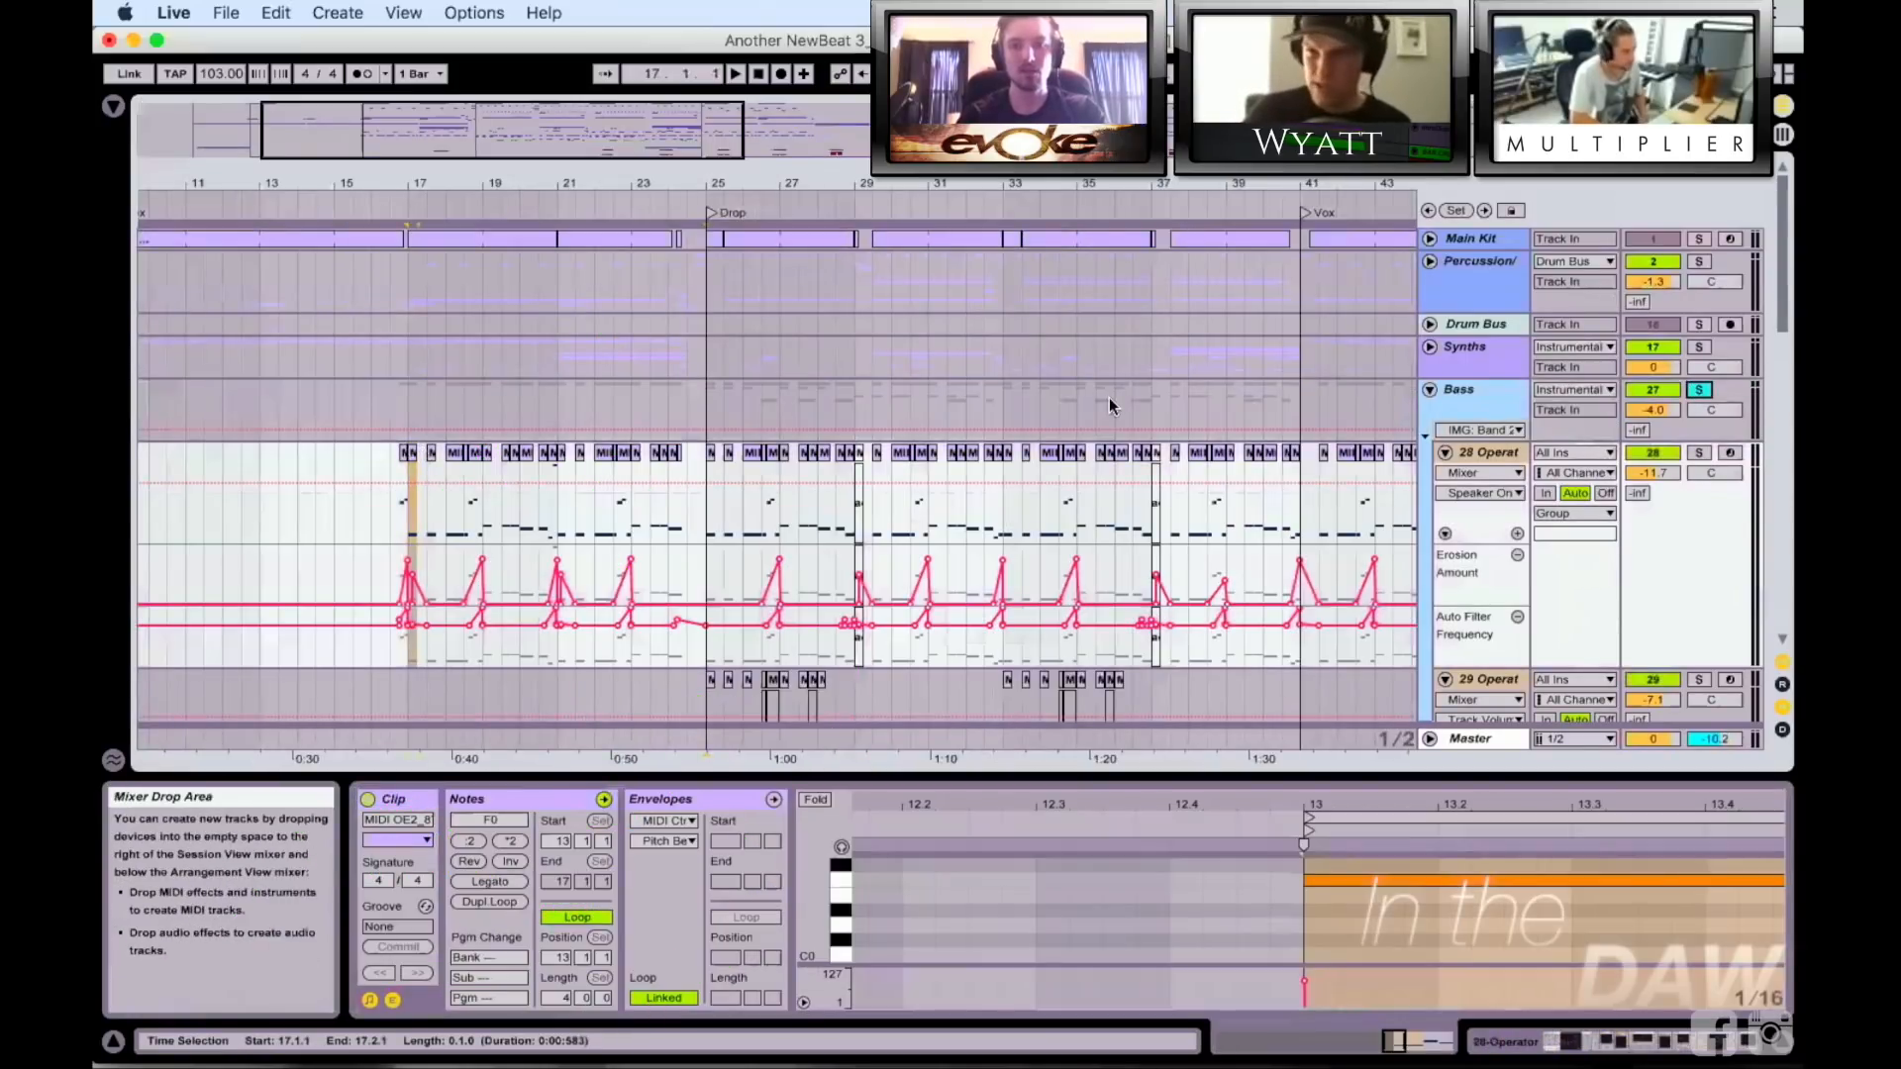
Step: Play the soloed Bass group from the drop at bar 25 and stop playback
{"action": "left_click", "coordinate": [635, 390]}
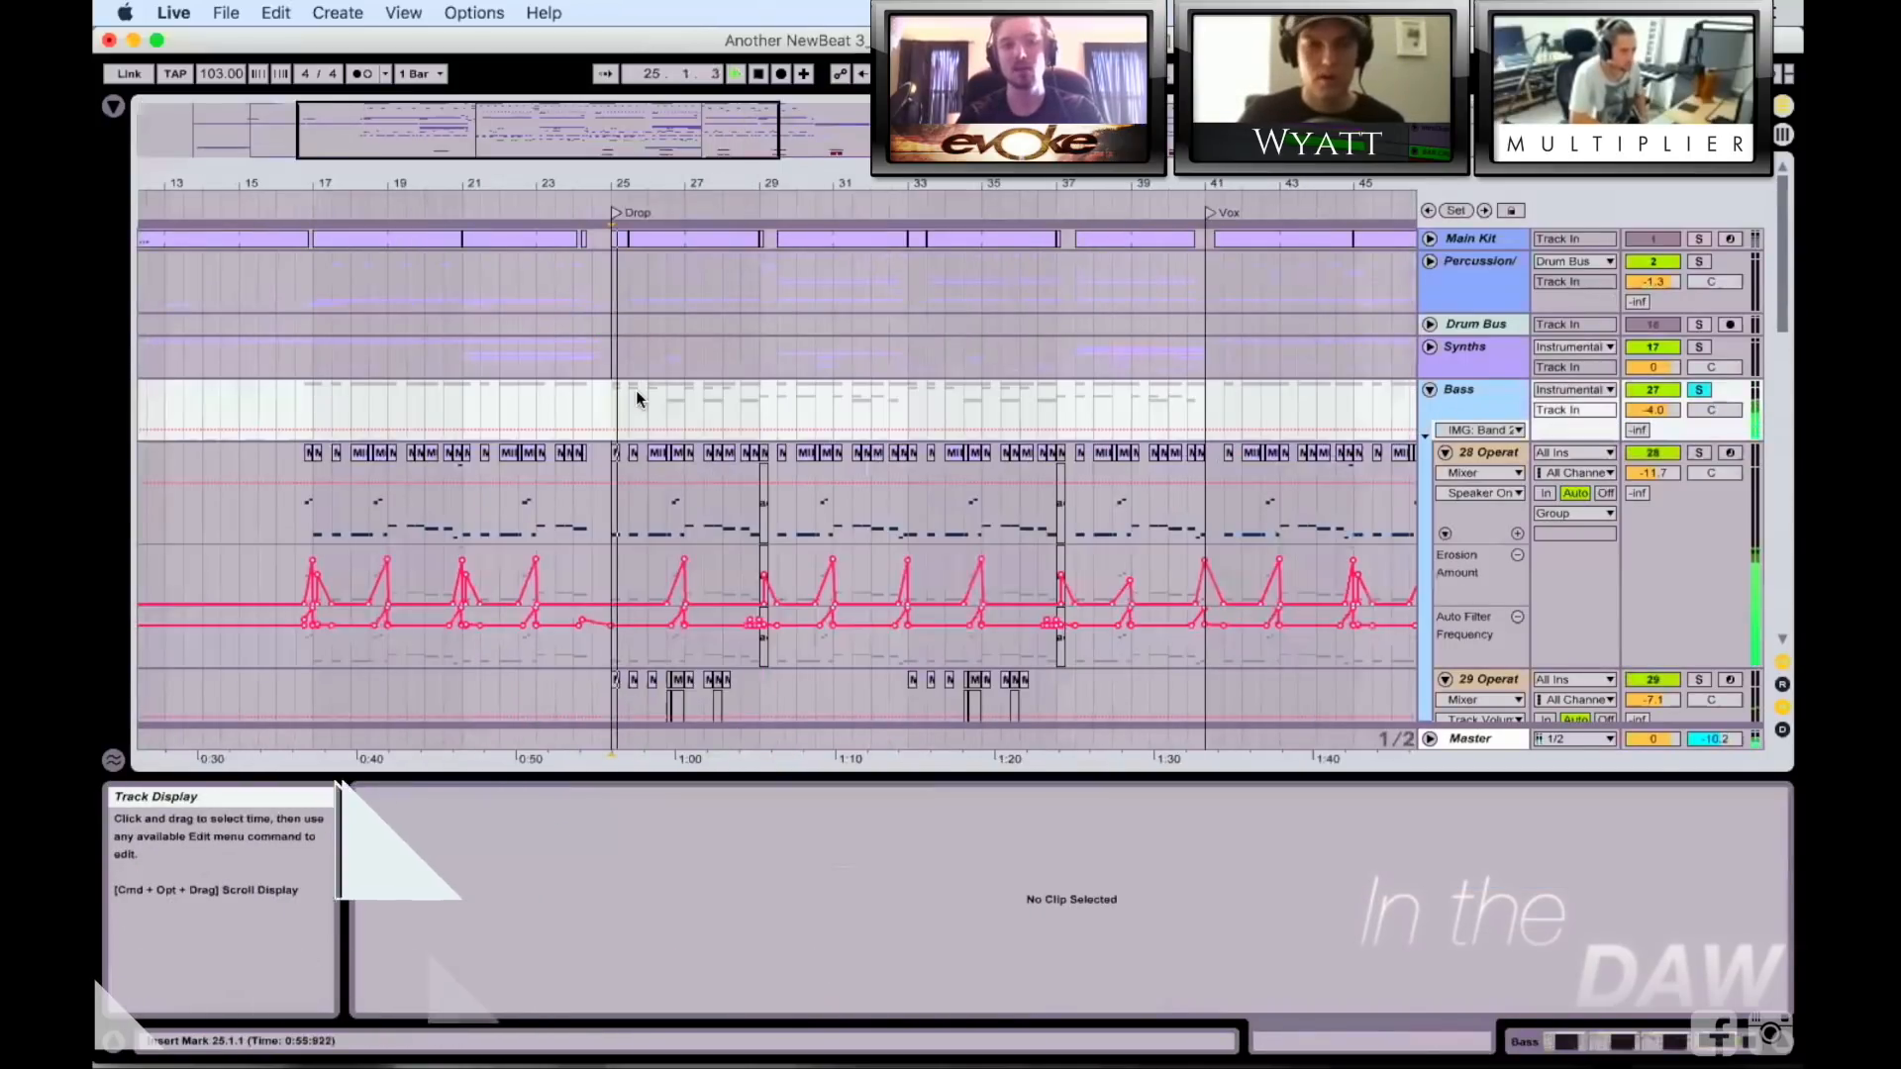
{"action": "key", "text": "space"}
{"action": "left_click_drag", "start_coordinate": [641, 157], "coordinate": [626, 262]}
{"action": "key", "text": "space"}
Step: Open the 28 Operator track's device chain and solo the track during playback from bar 25
{"action": "double_click", "coordinate": [651, 455]}
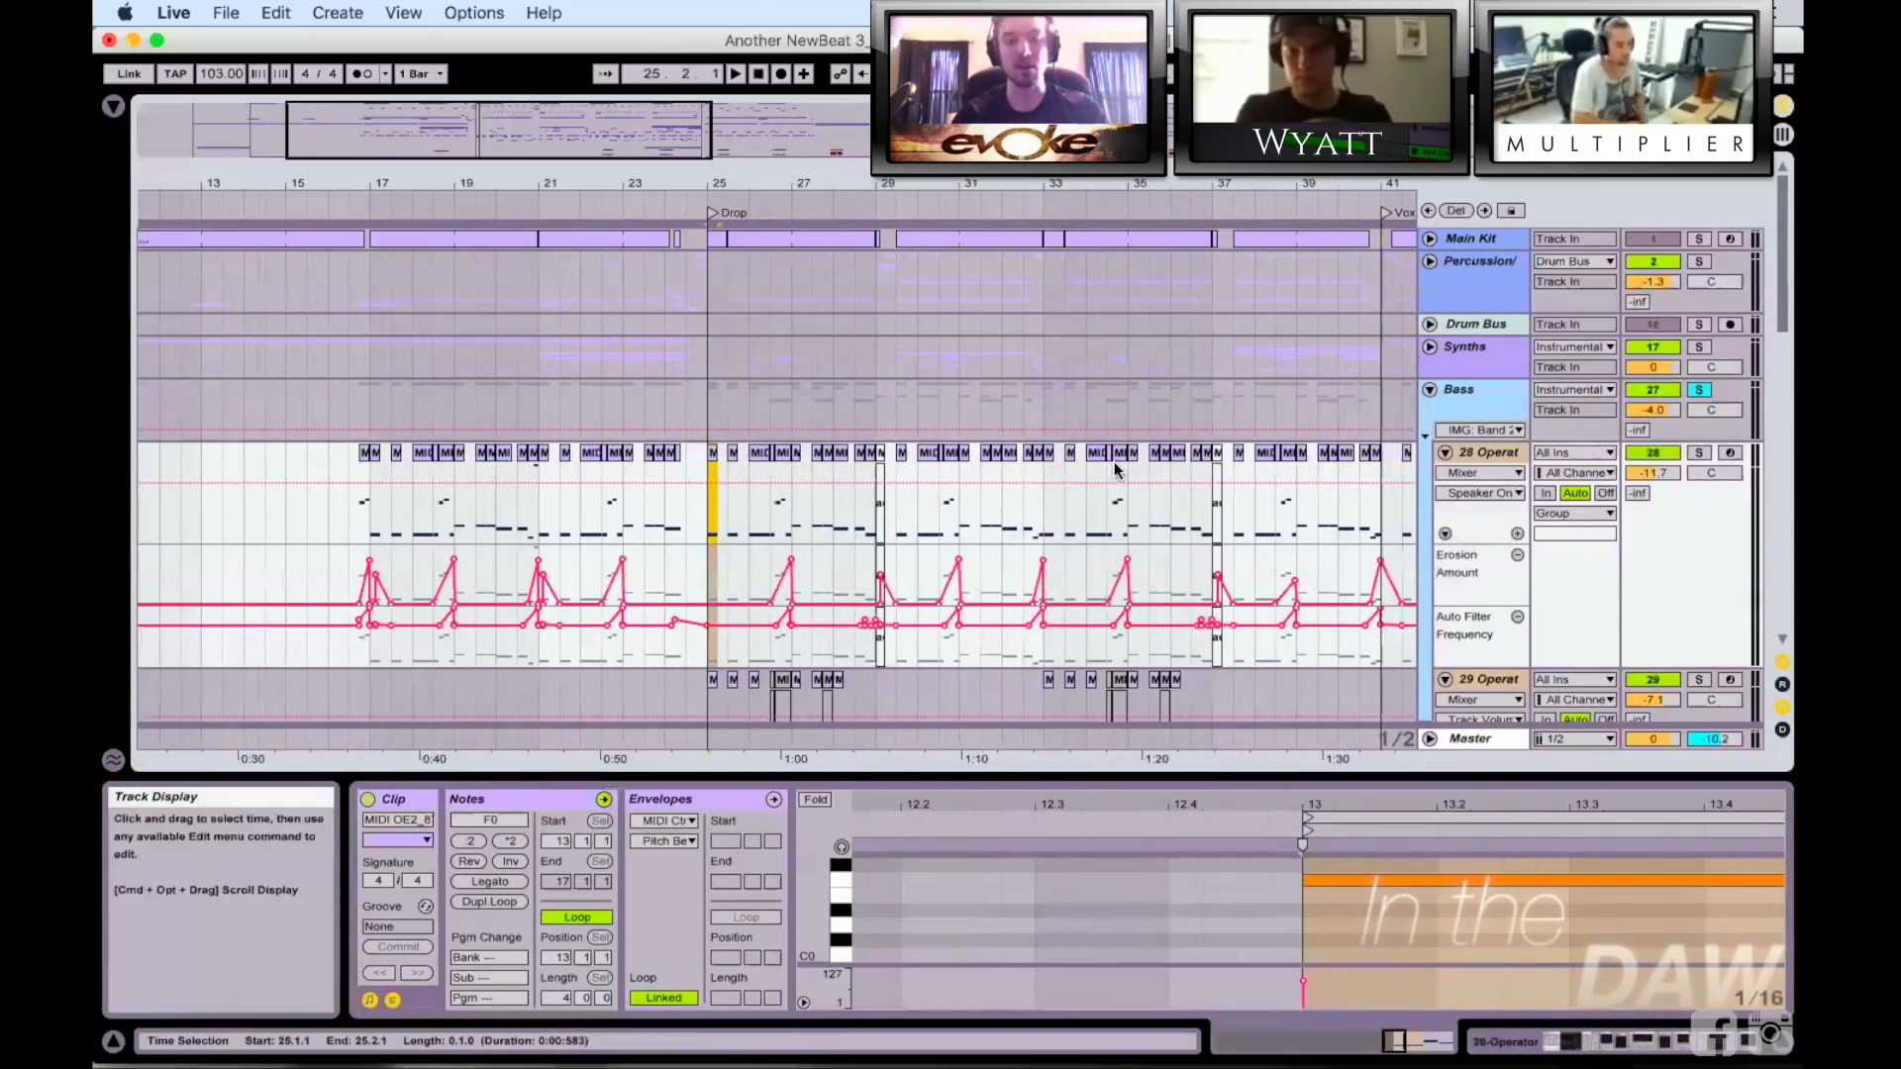
{"action": "key", "text": "alt+super+l"}
{"action": "double_click", "coordinate": [1482, 458]}
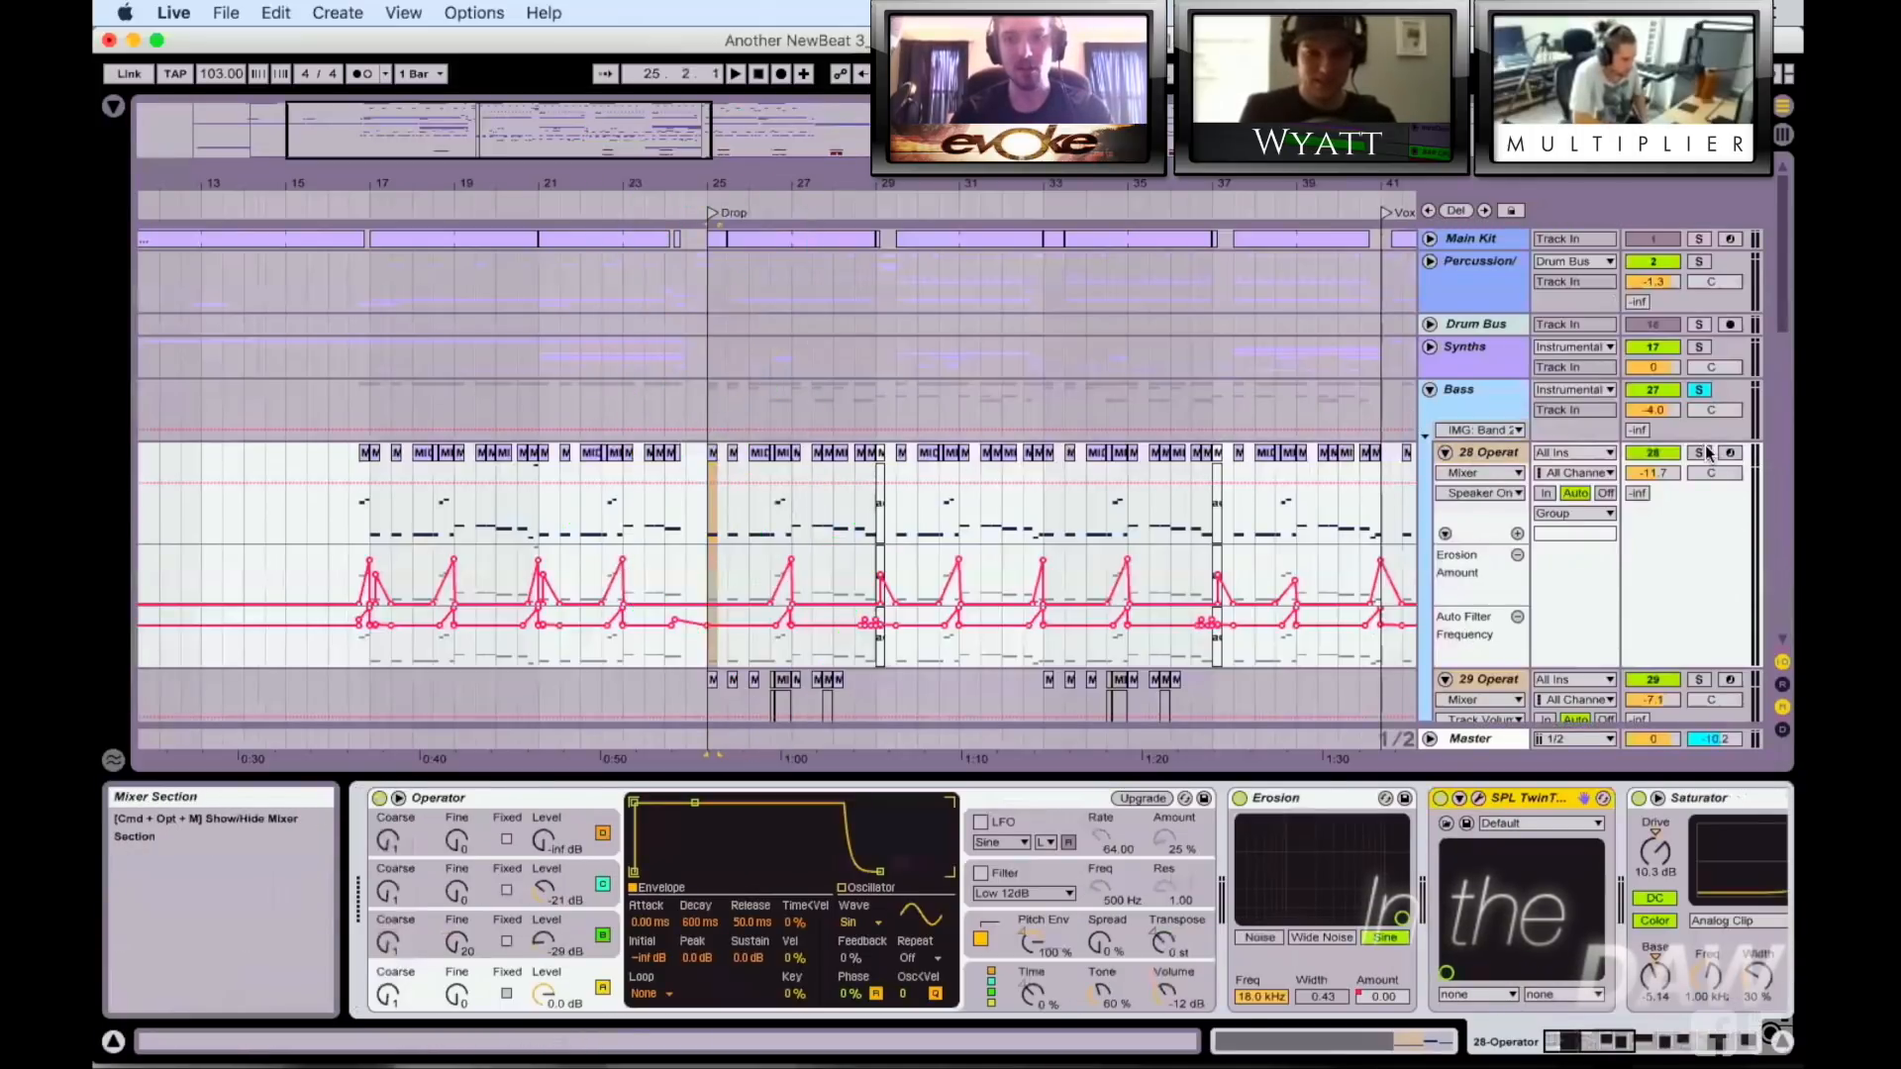
{"action": "left_click", "coordinate": [721, 188]}
{"action": "left_click_drag", "start_coordinate": [720, 186], "coordinate": [722, 222]}
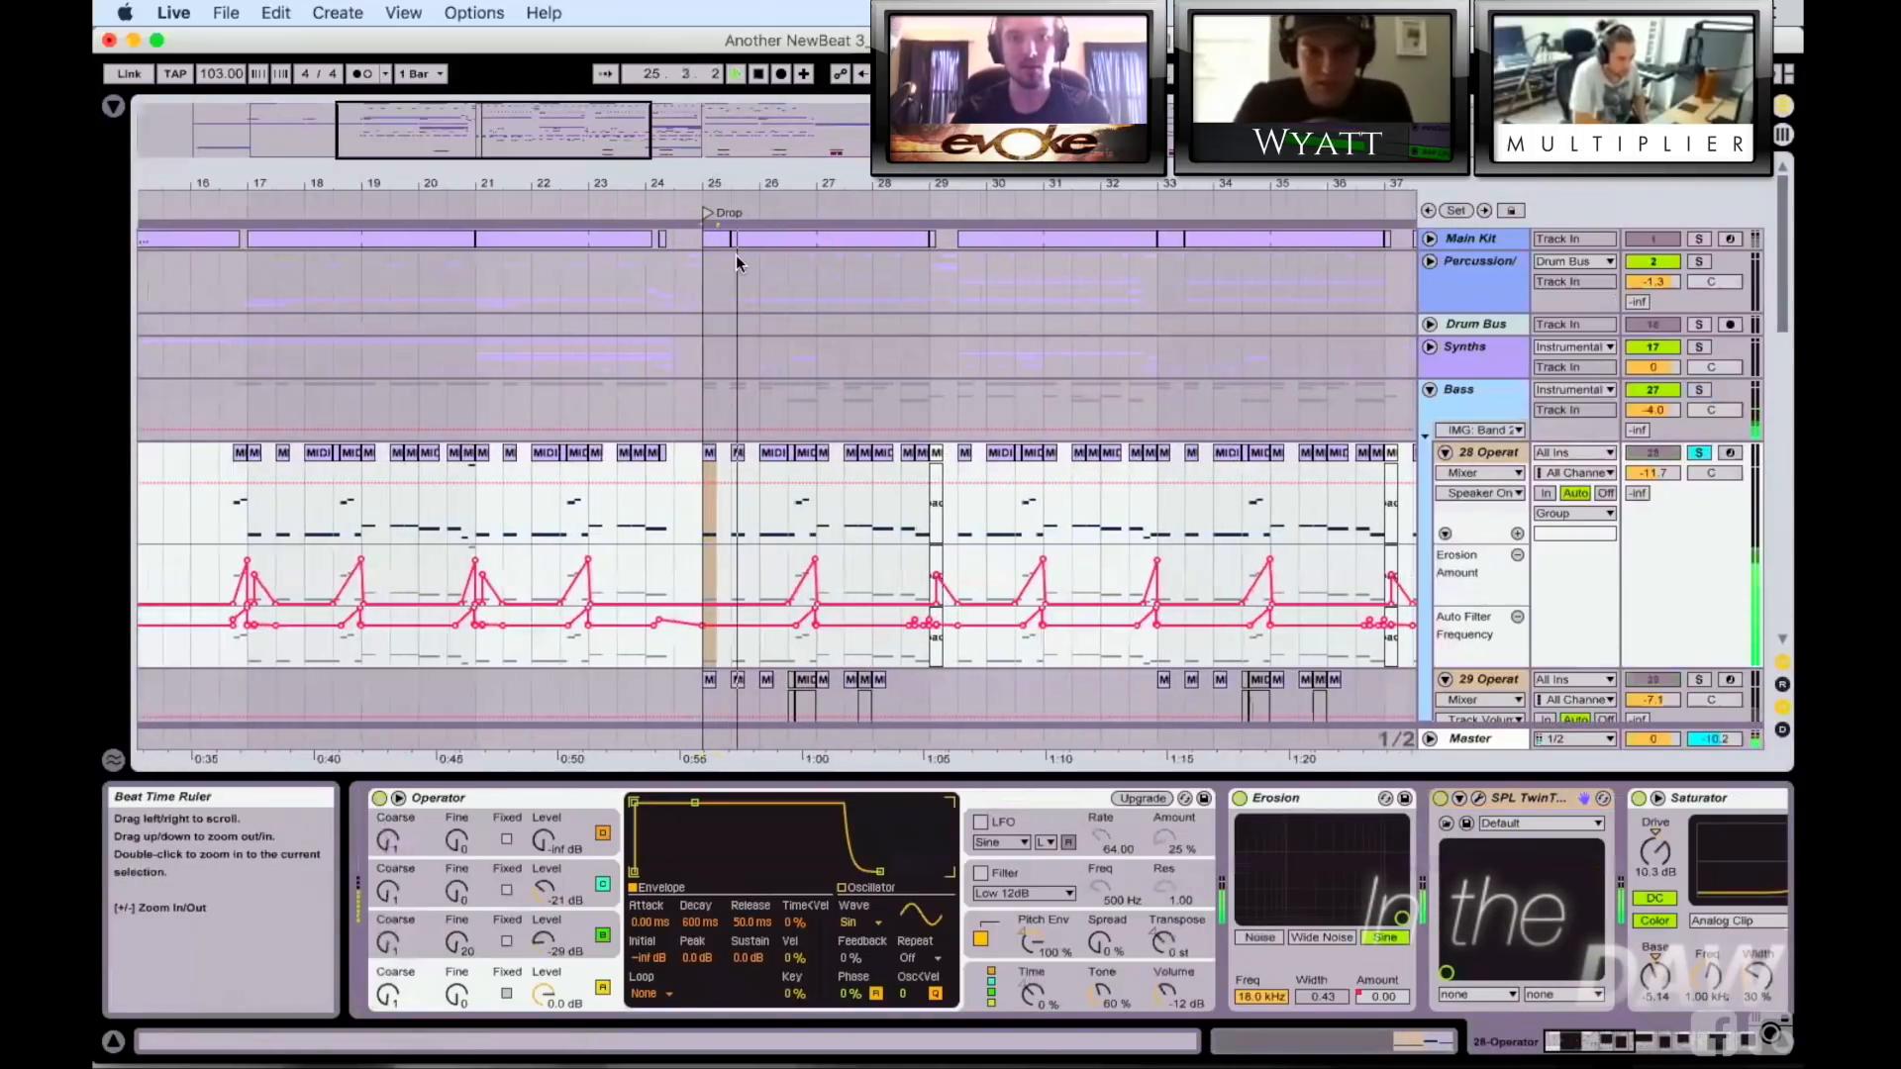
Step: Examine the 28 Operator effect chain from Erosion through Saturator and Auto Filter to Multiband Dynamics
{"action": "scroll", "coordinate": [1432, 884], "scroll_direction": "right", "scroll_amount": 5}
{"action": "scroll", "coordinate": [1429, 879], "scroll_direction": "right", "scroll_amount": 4}
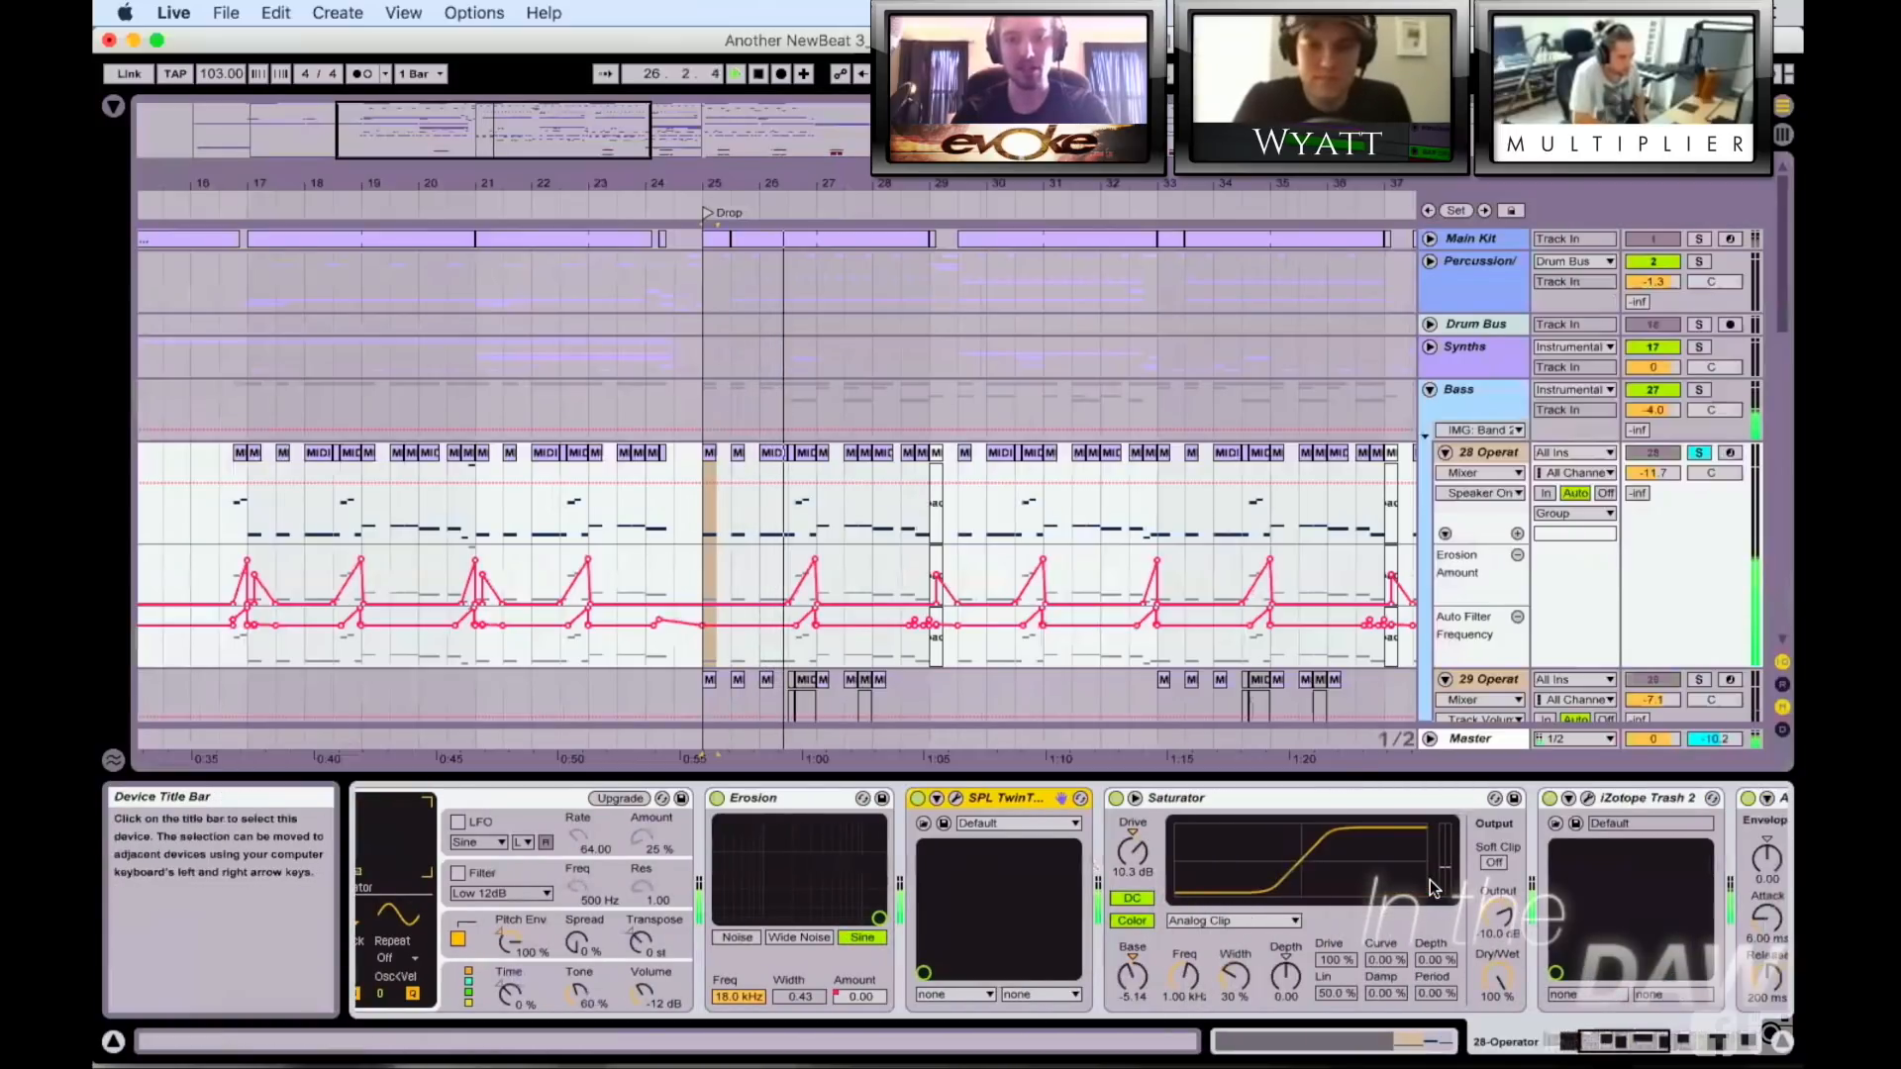
{"action": "scroll", "coordinate": [919, 887], "scroll_direction": "right", "scroll_amount": 6}
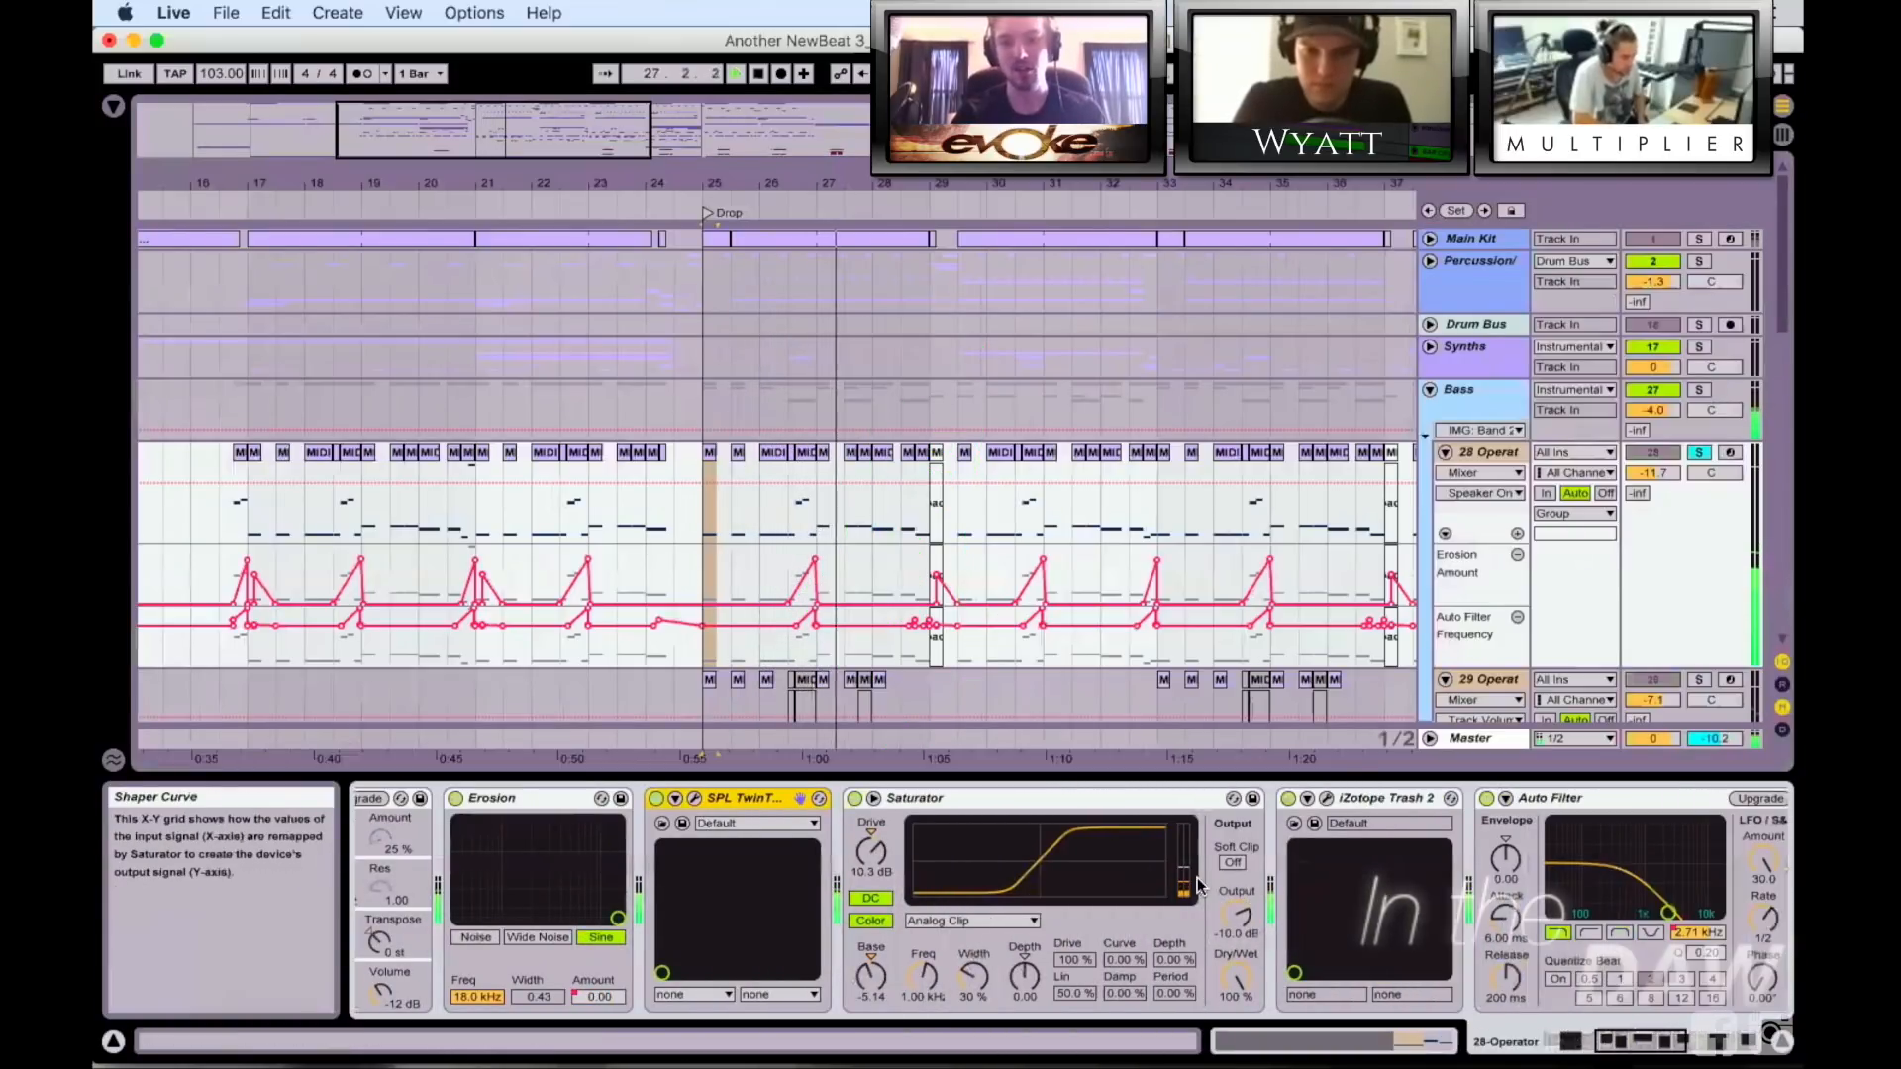
{"action": "scroll", "coordinate": [839, 907], "scroll_direction": "right", "scroll_amount": 5}
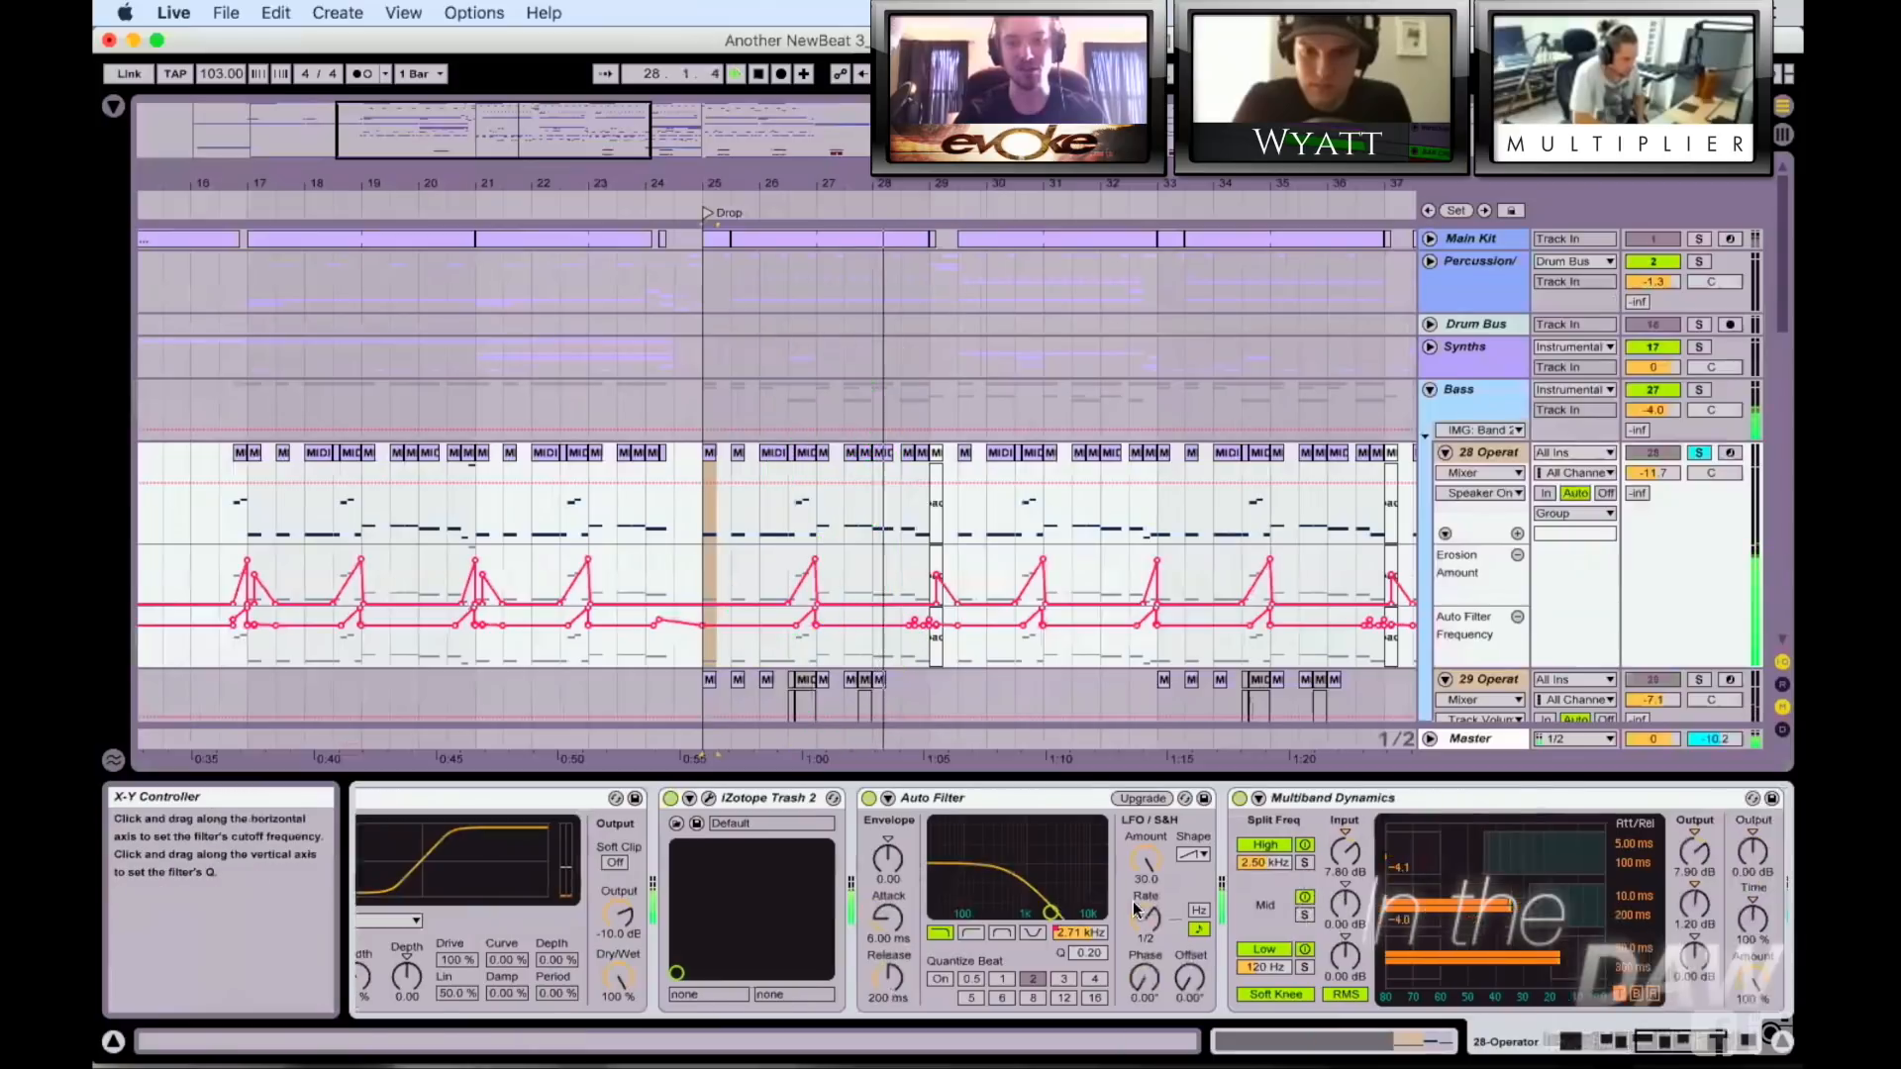
{"action": "scroll", "coordinate": [1035, 933], "scroll_direction": "left", "scroll_amount": 6}
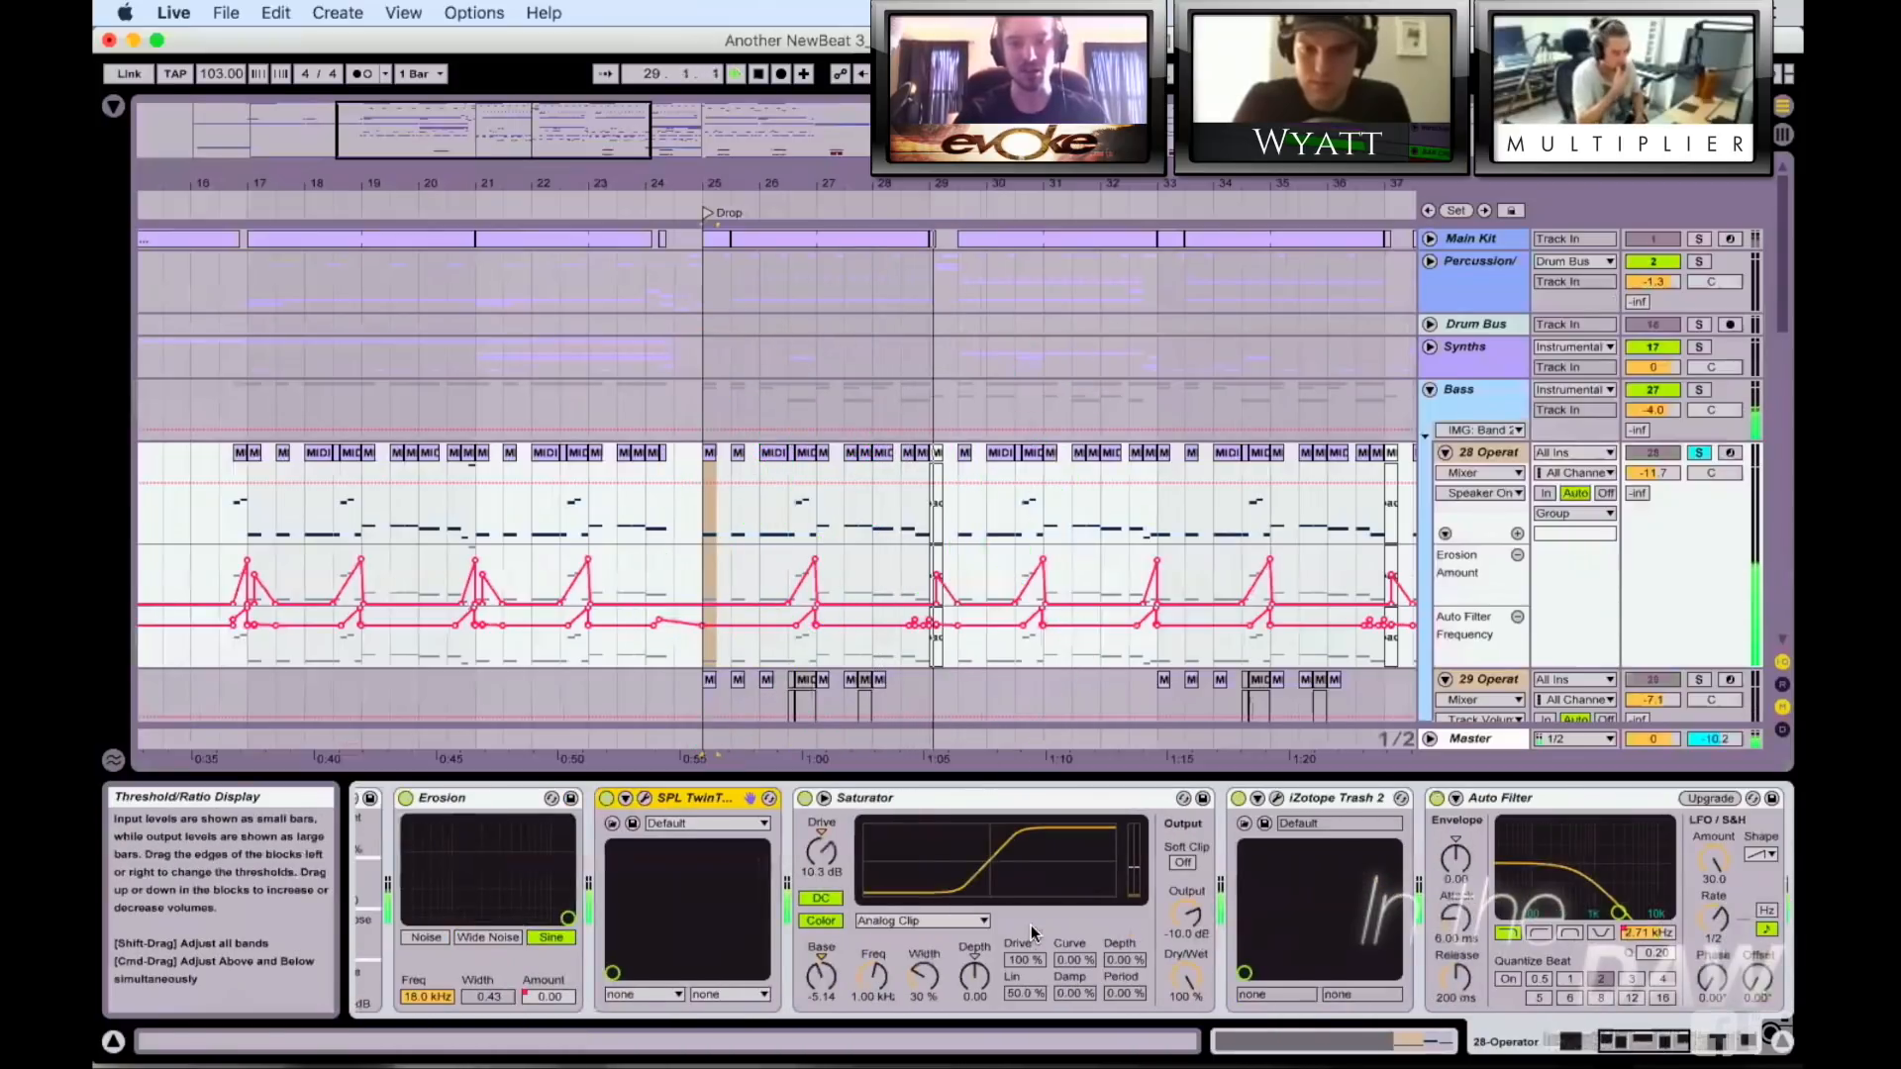
{"action": "scroll", "coordinate": [704, 870], "scroll_direction": "left", "scroll_amount": 5}
{"action": "scroll", "coordinate": [743, 794], "scroll_direction": "right", "scroll_amount": 6}
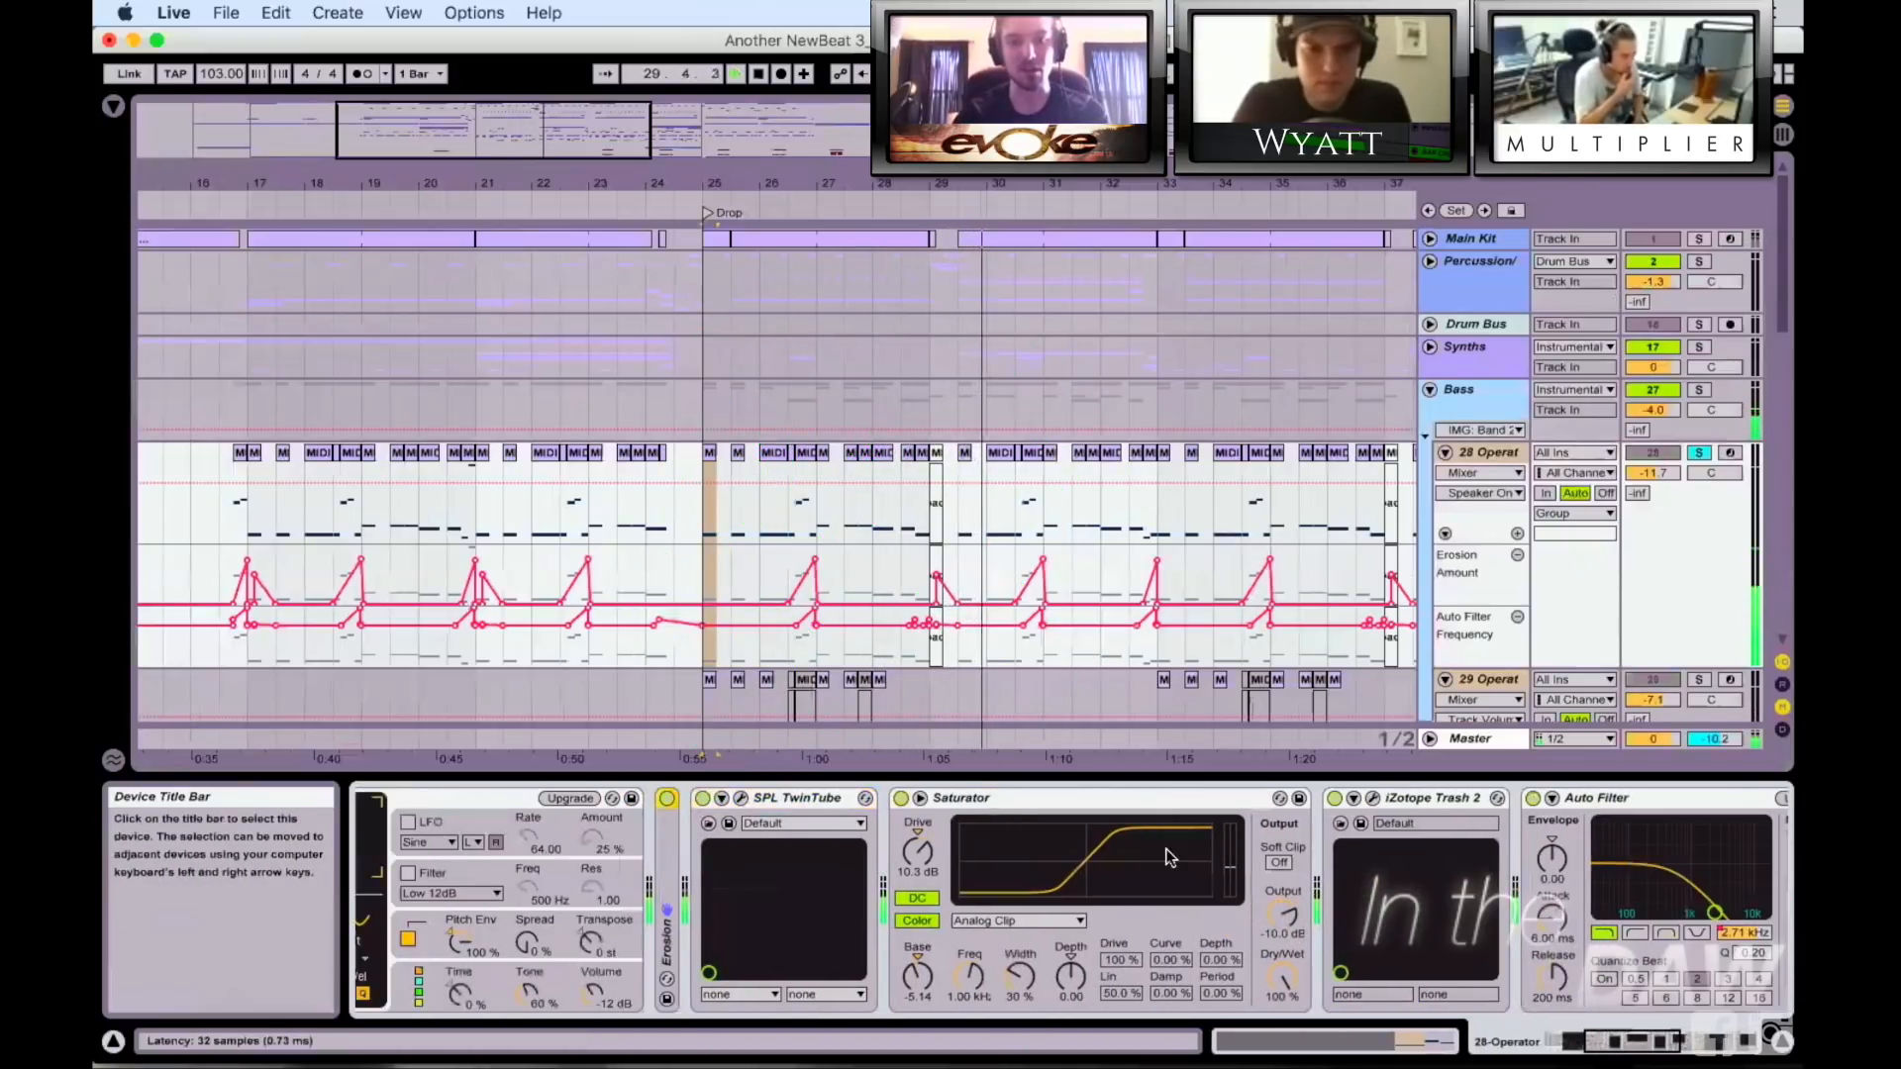
Step: Group the effects after Operator, starting with Erosion, into an Audio Effect Rack and bypass the rack
{"action": "left_click", "coordinate": [1416, 801], "text": "shift"}
{"action": "key", "text": "super+c"}
{"action": "scroll", "coordinate": [1228, 850], "scroll_direction": "left", "scroll_amount": 10}
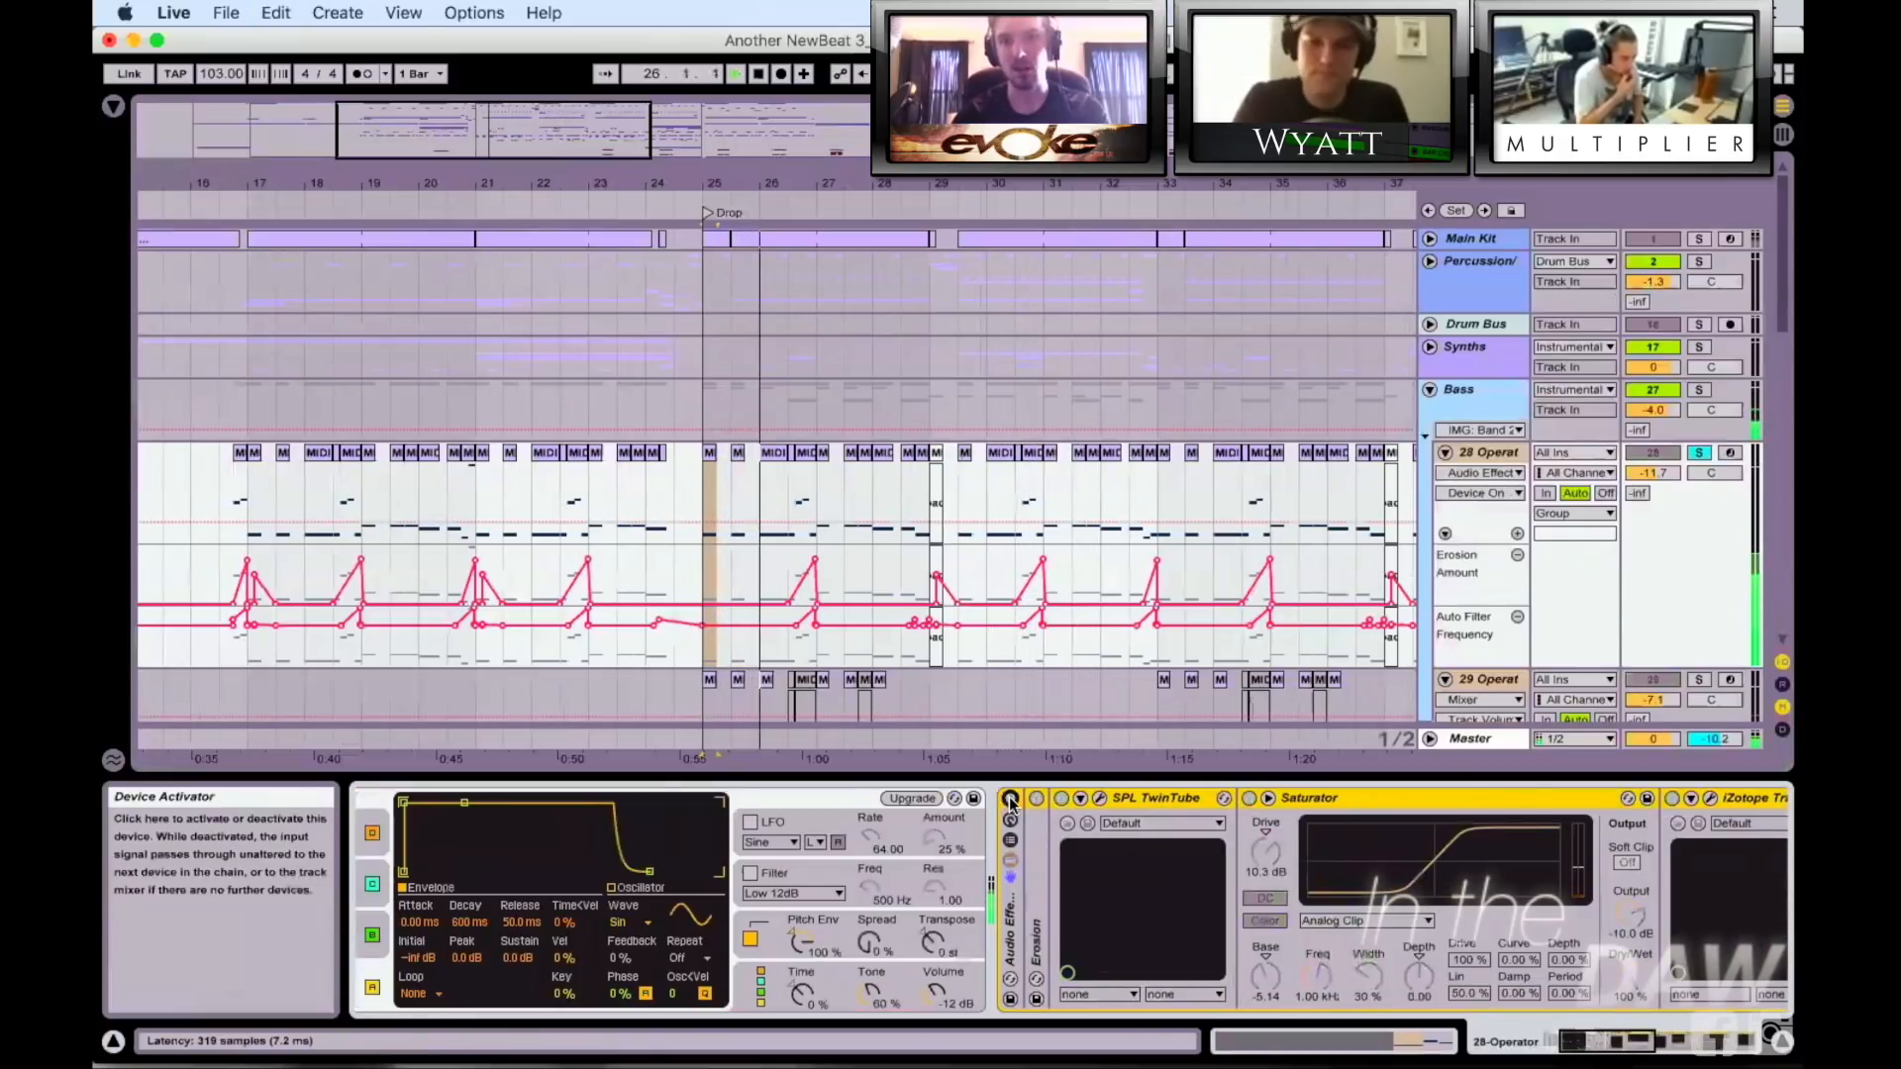
Step: Inspect oscillator B's envelope and fine tuning and the oscillator levels in the 28 Operator instrument
{"action": "scroll", "coordinate": [802, 913], "scroll_direction": "left", "scroll_amount": 3}
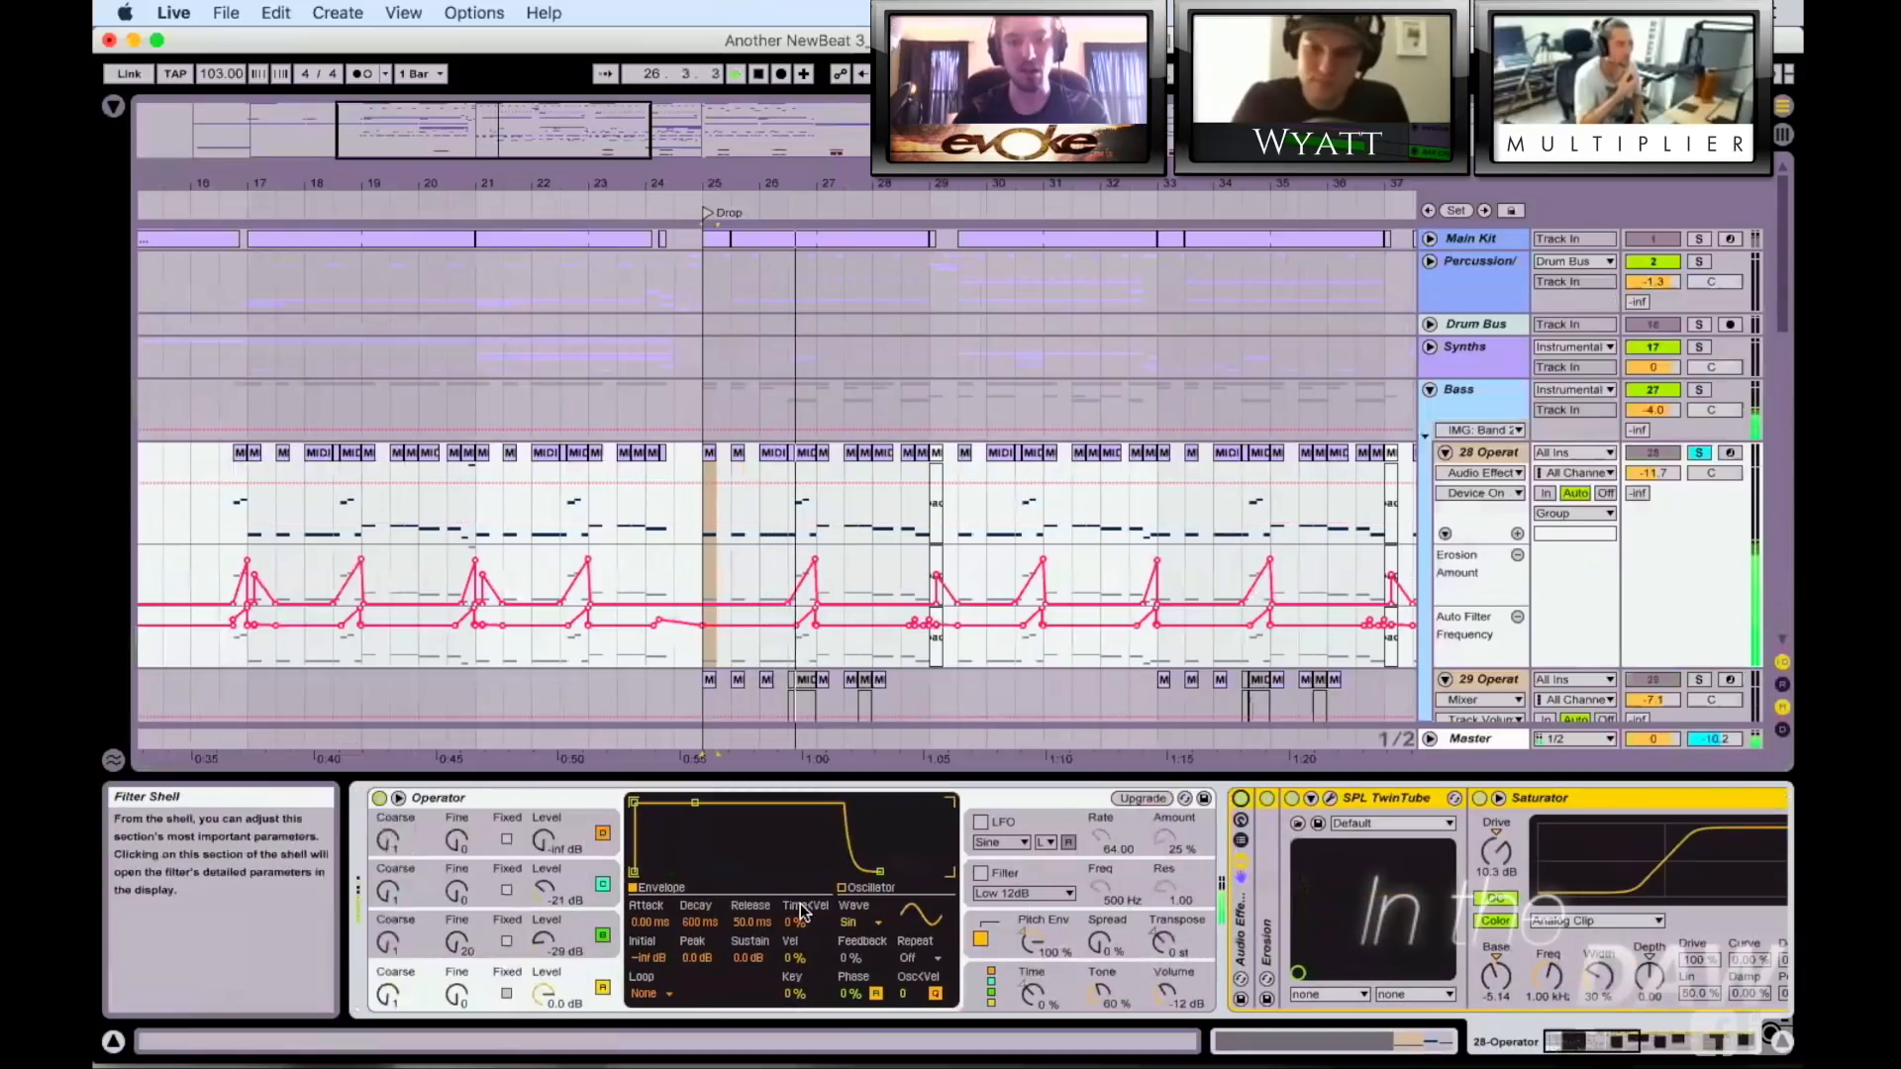
{"action": "left_click", "coordinate": [456, 942]}
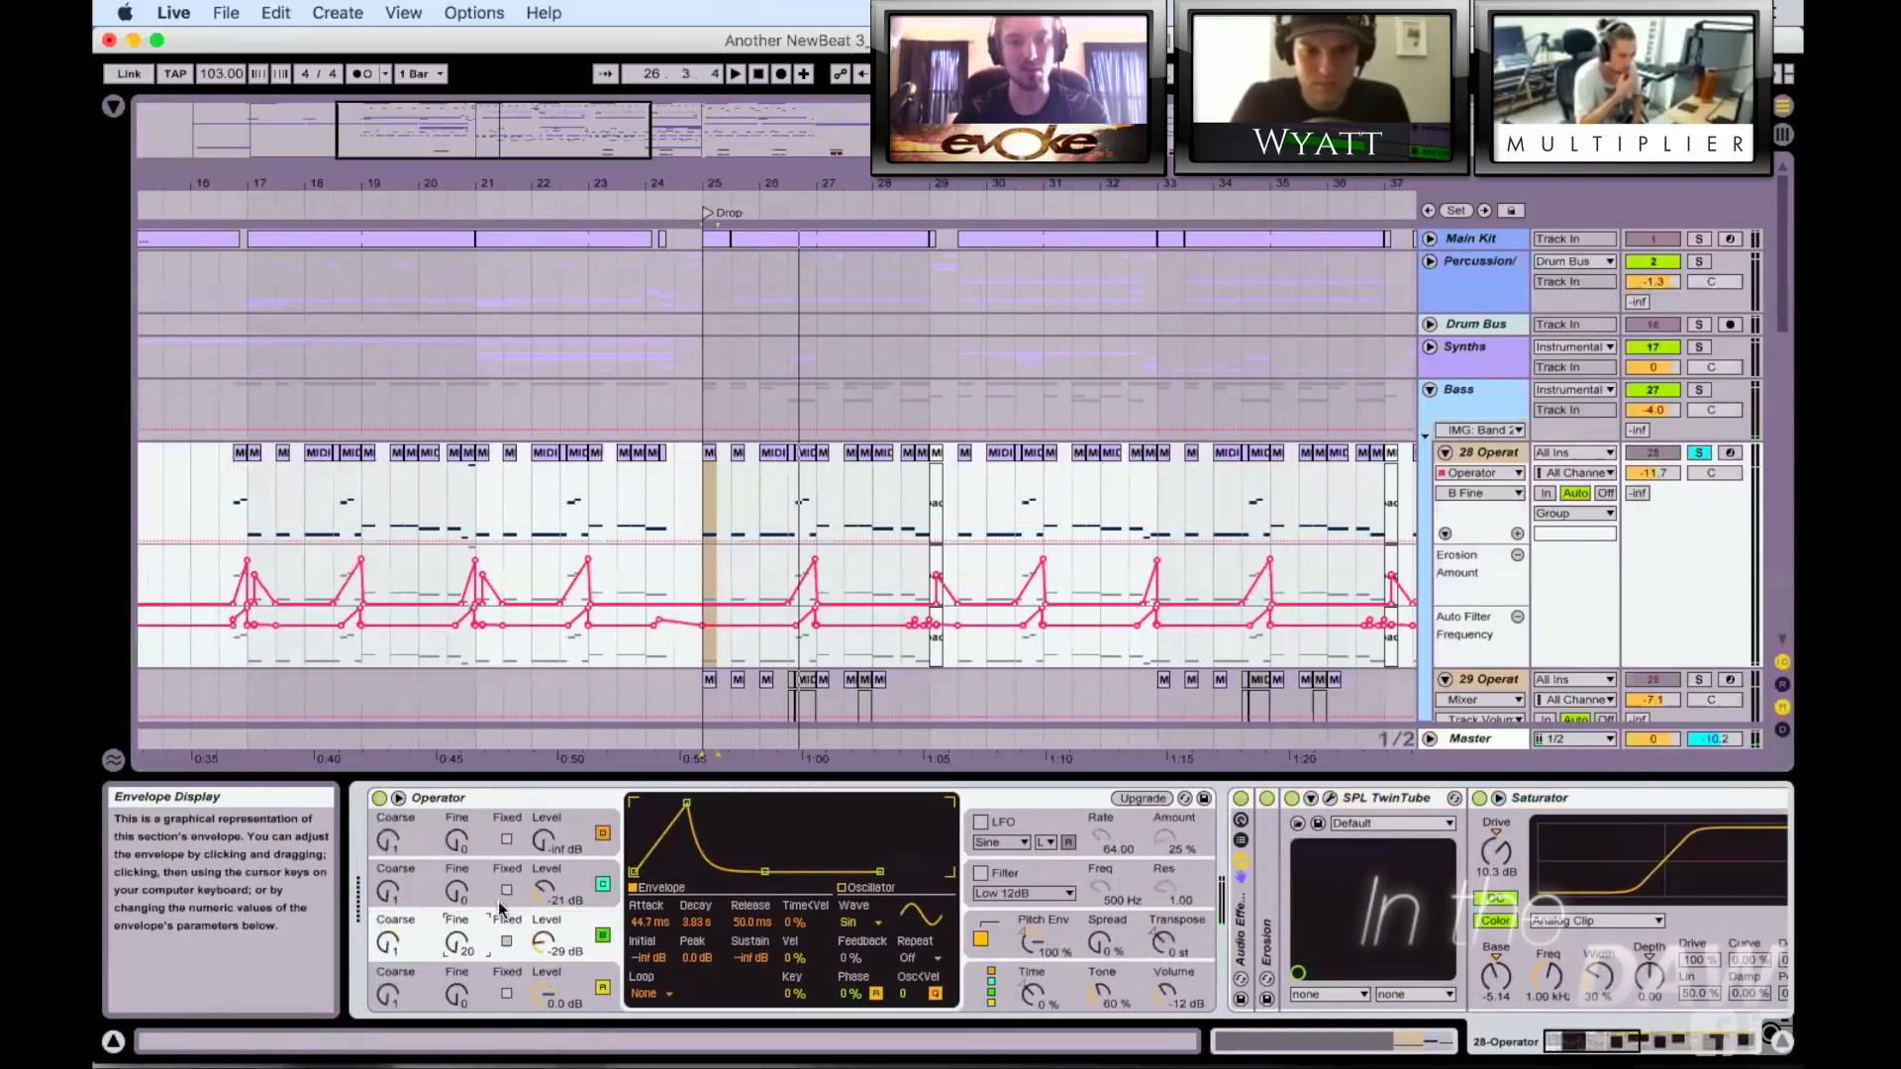
{"action": "left_click", "coordinate": [567, 891]}
{"action": "left_click", "coordinate": [568, 939]}
{"action": "left_click", "coordinate": [568, 990]}
{"action": "left_click", "coordinate": [575, 945]}
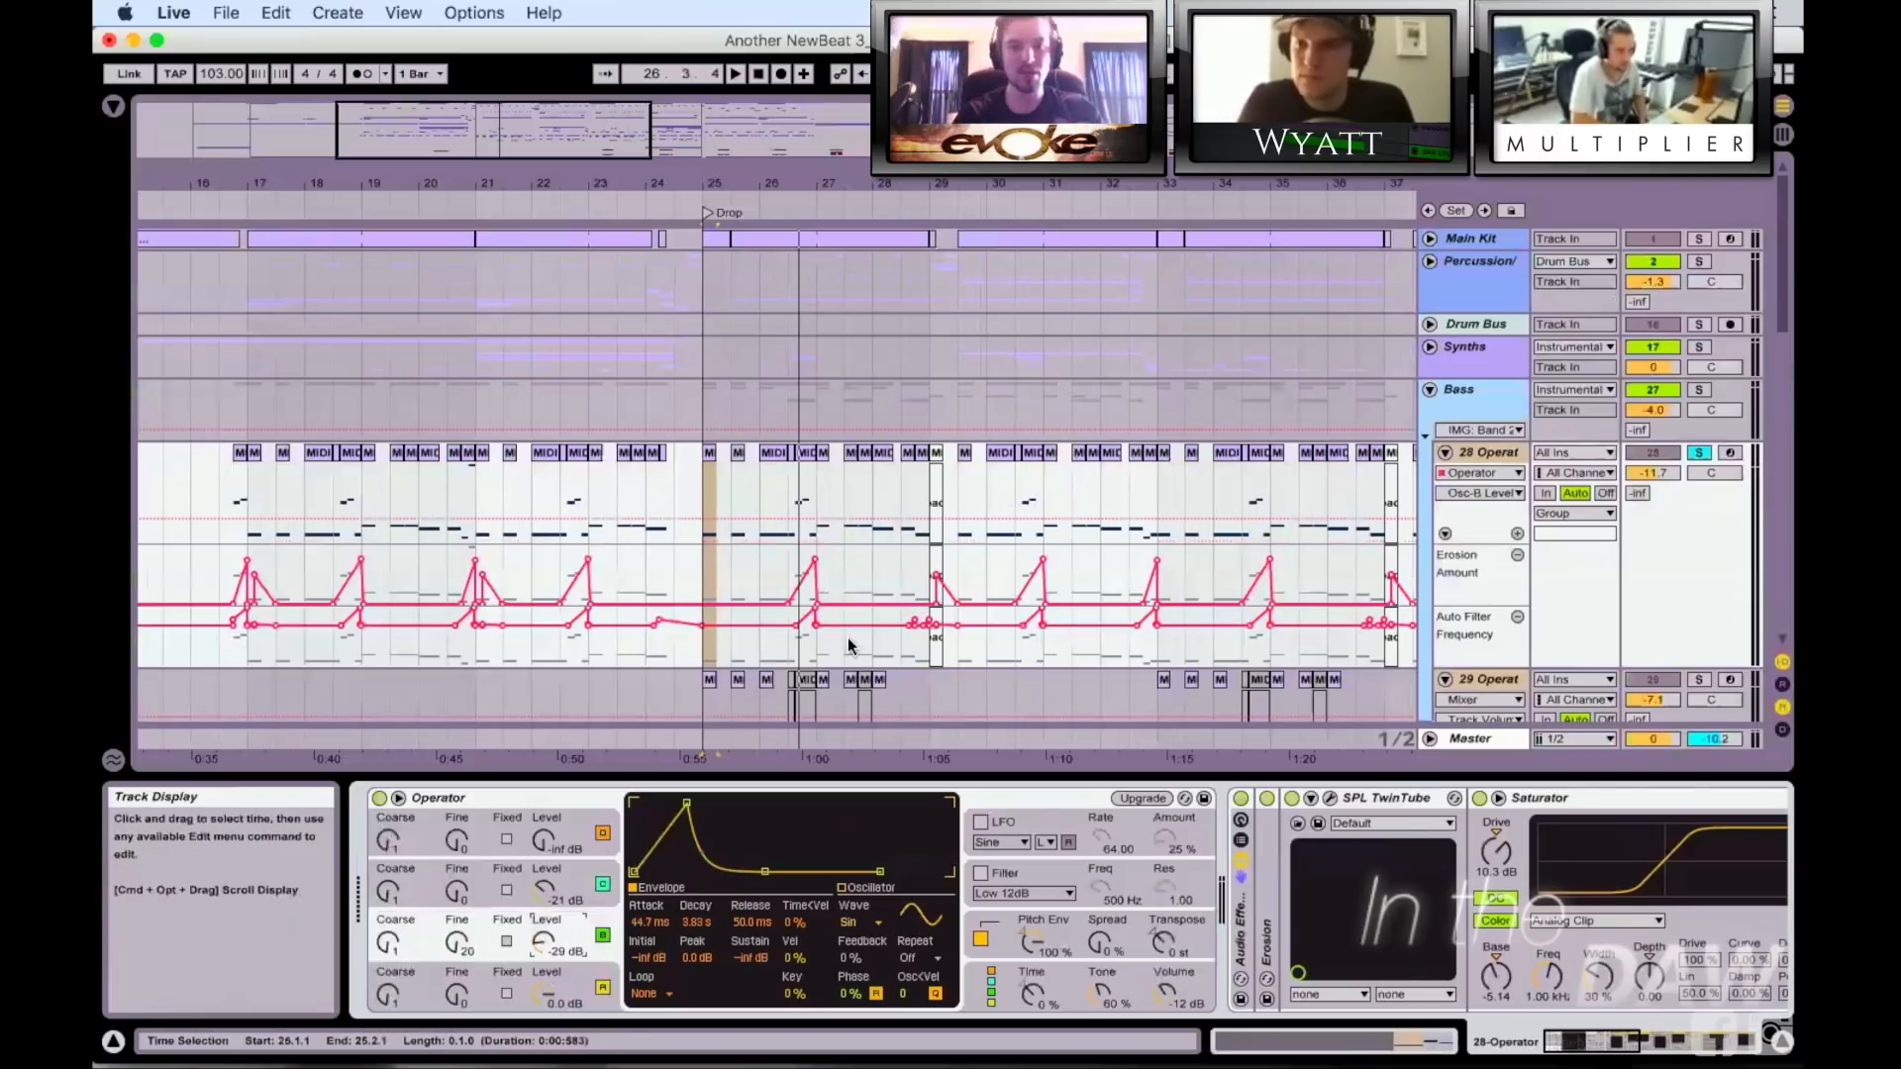
Step: Solo the 29 Operator track, play it from bar 25 and stop playback
{"action": "left_click_drag", "start_coordinate": [871, 544], "coordinate": [895, 426]}
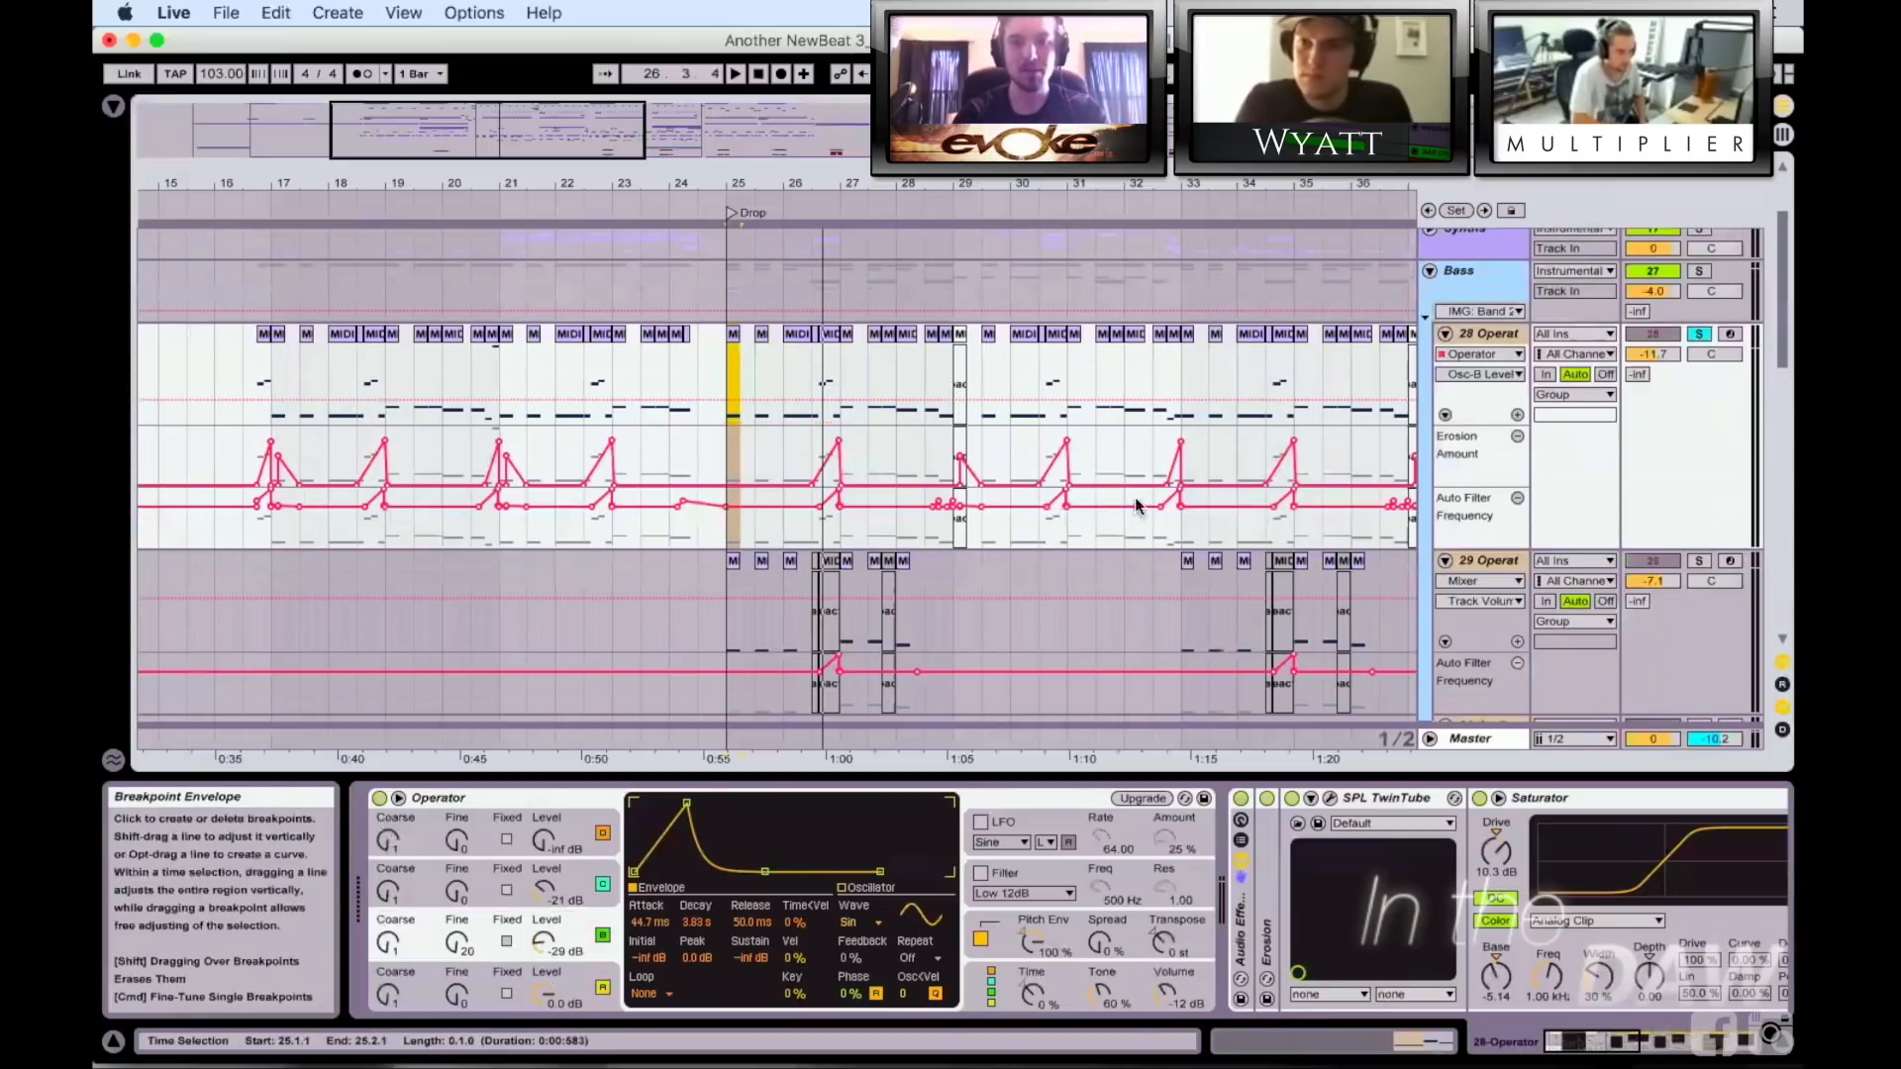
{"action": "left_click", "coordinate": [1689, 561]}
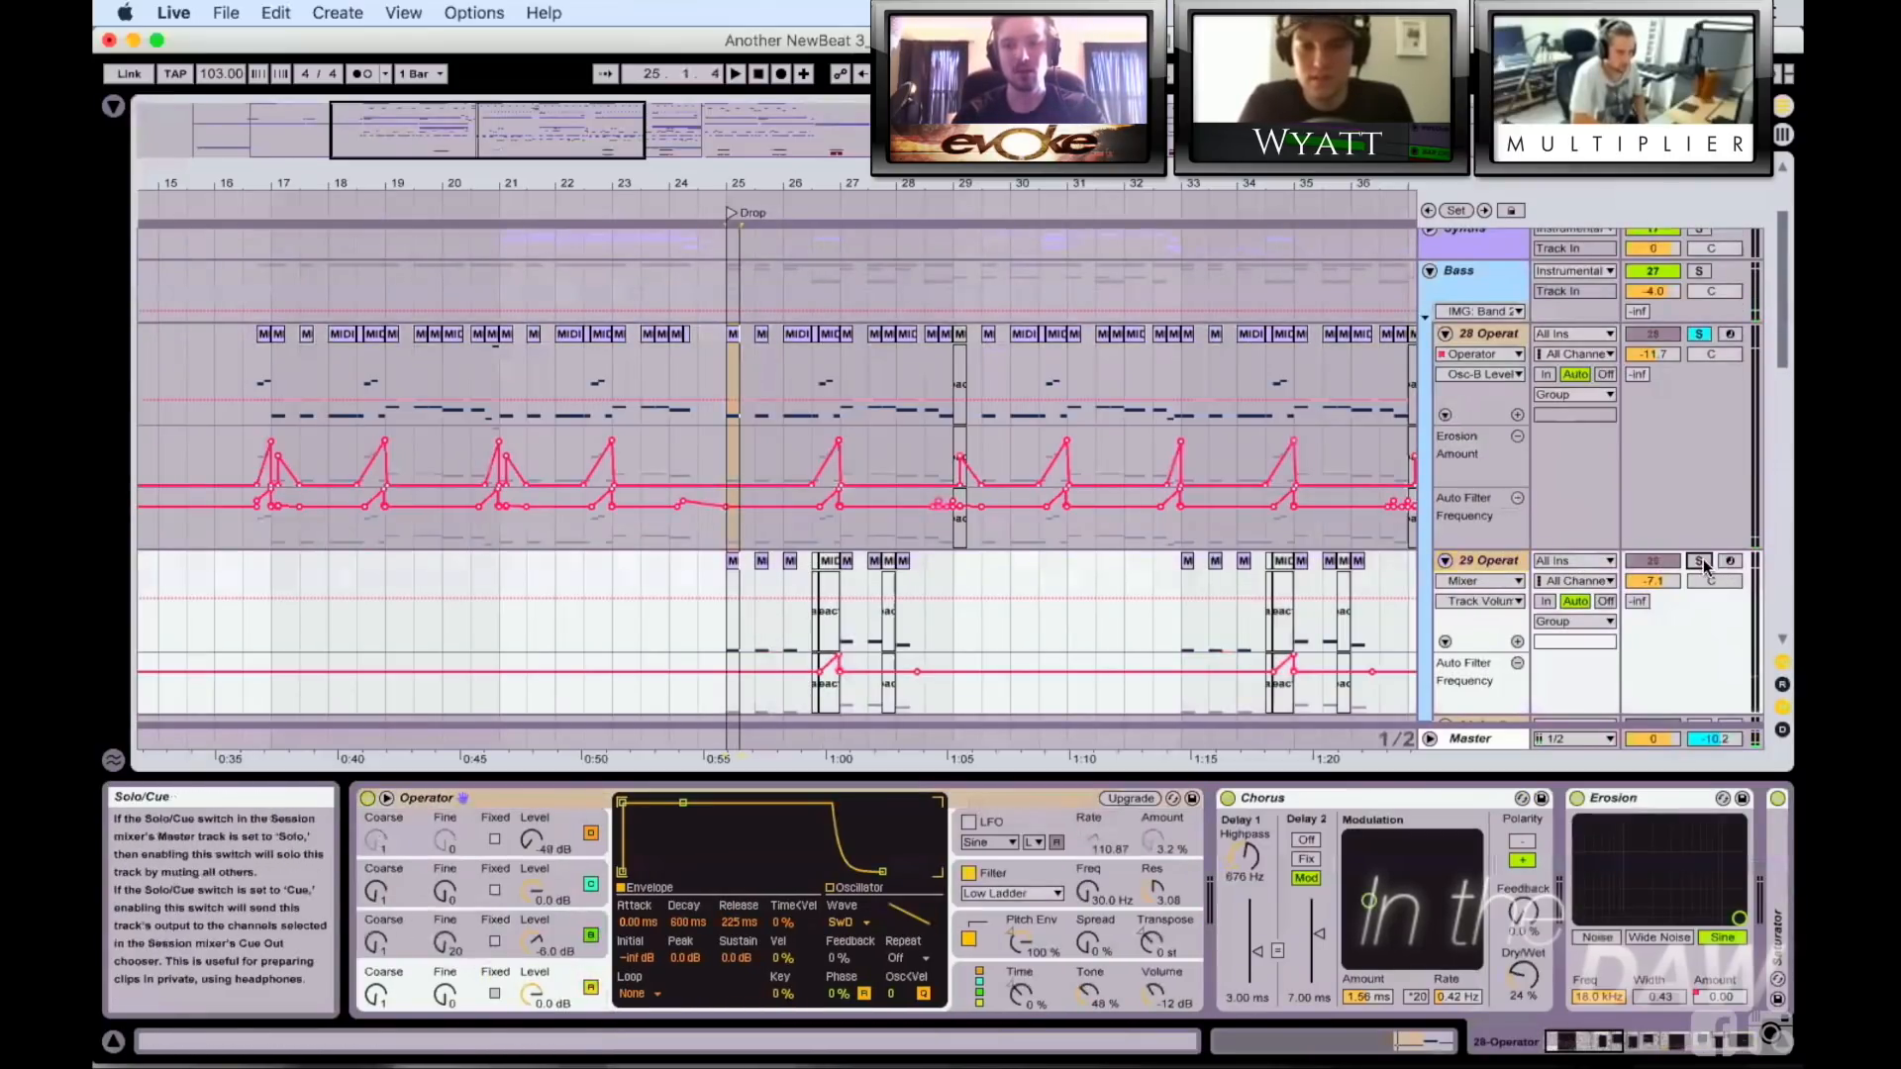
{"action": "scroll", "coordinate": [984, 430], "scroll_direction": "down", "scroll_amount": 4}
{"action": "scroll", "coordinate": [984, 431], "scroll_direction": "up", "scroll_amount": 1}
{"action": "key", "text": "space"}
{"action": "key", "text": "space"}
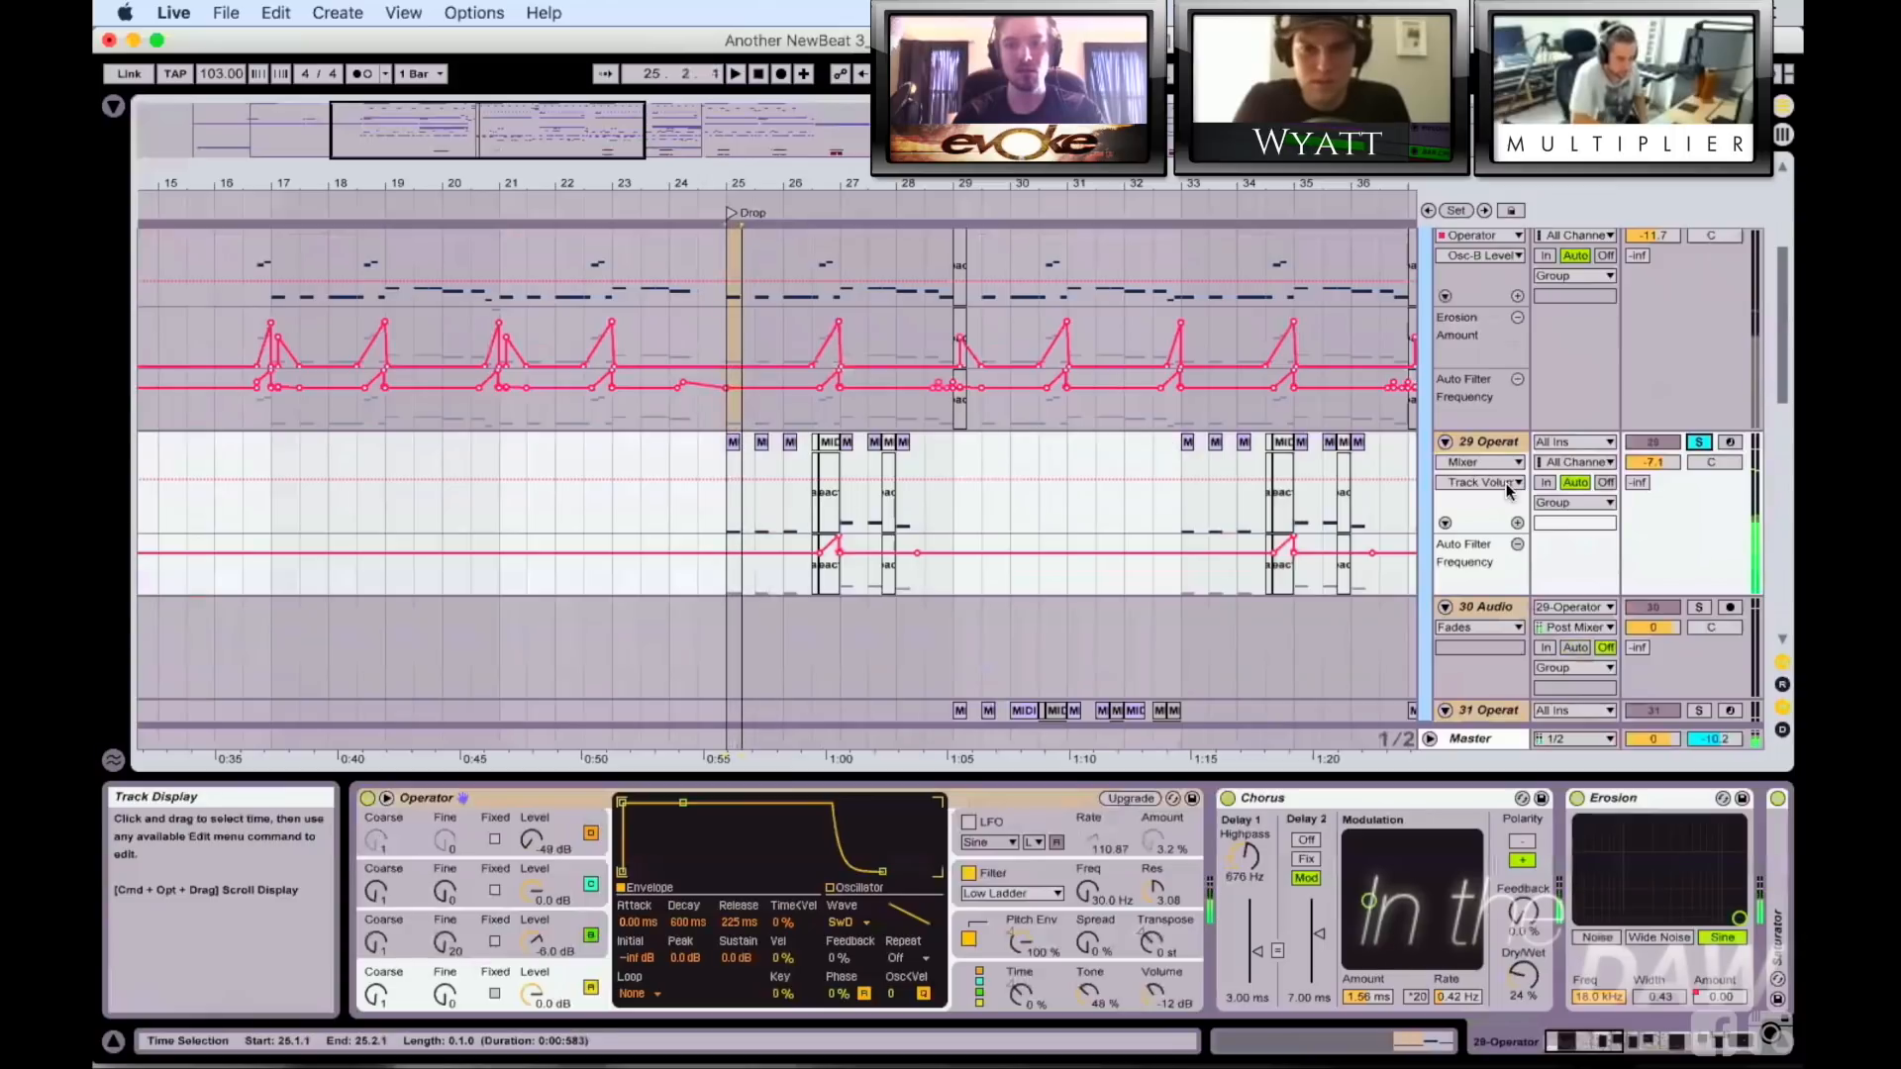
Step: Examine the 29 Operator instrument's oscillator B and filter settings along with the effects that follow it
{"action": "scroll", "coordinate": [1240, 931], "scroll_direction": "right", "scroll_amount": 5}
{"action": "scroll", "coordinate": [1240, 931], "scroll_direction": "left", "scroll_amount": 5}
{"action": "left_click", "coordinate": [458, 940]}
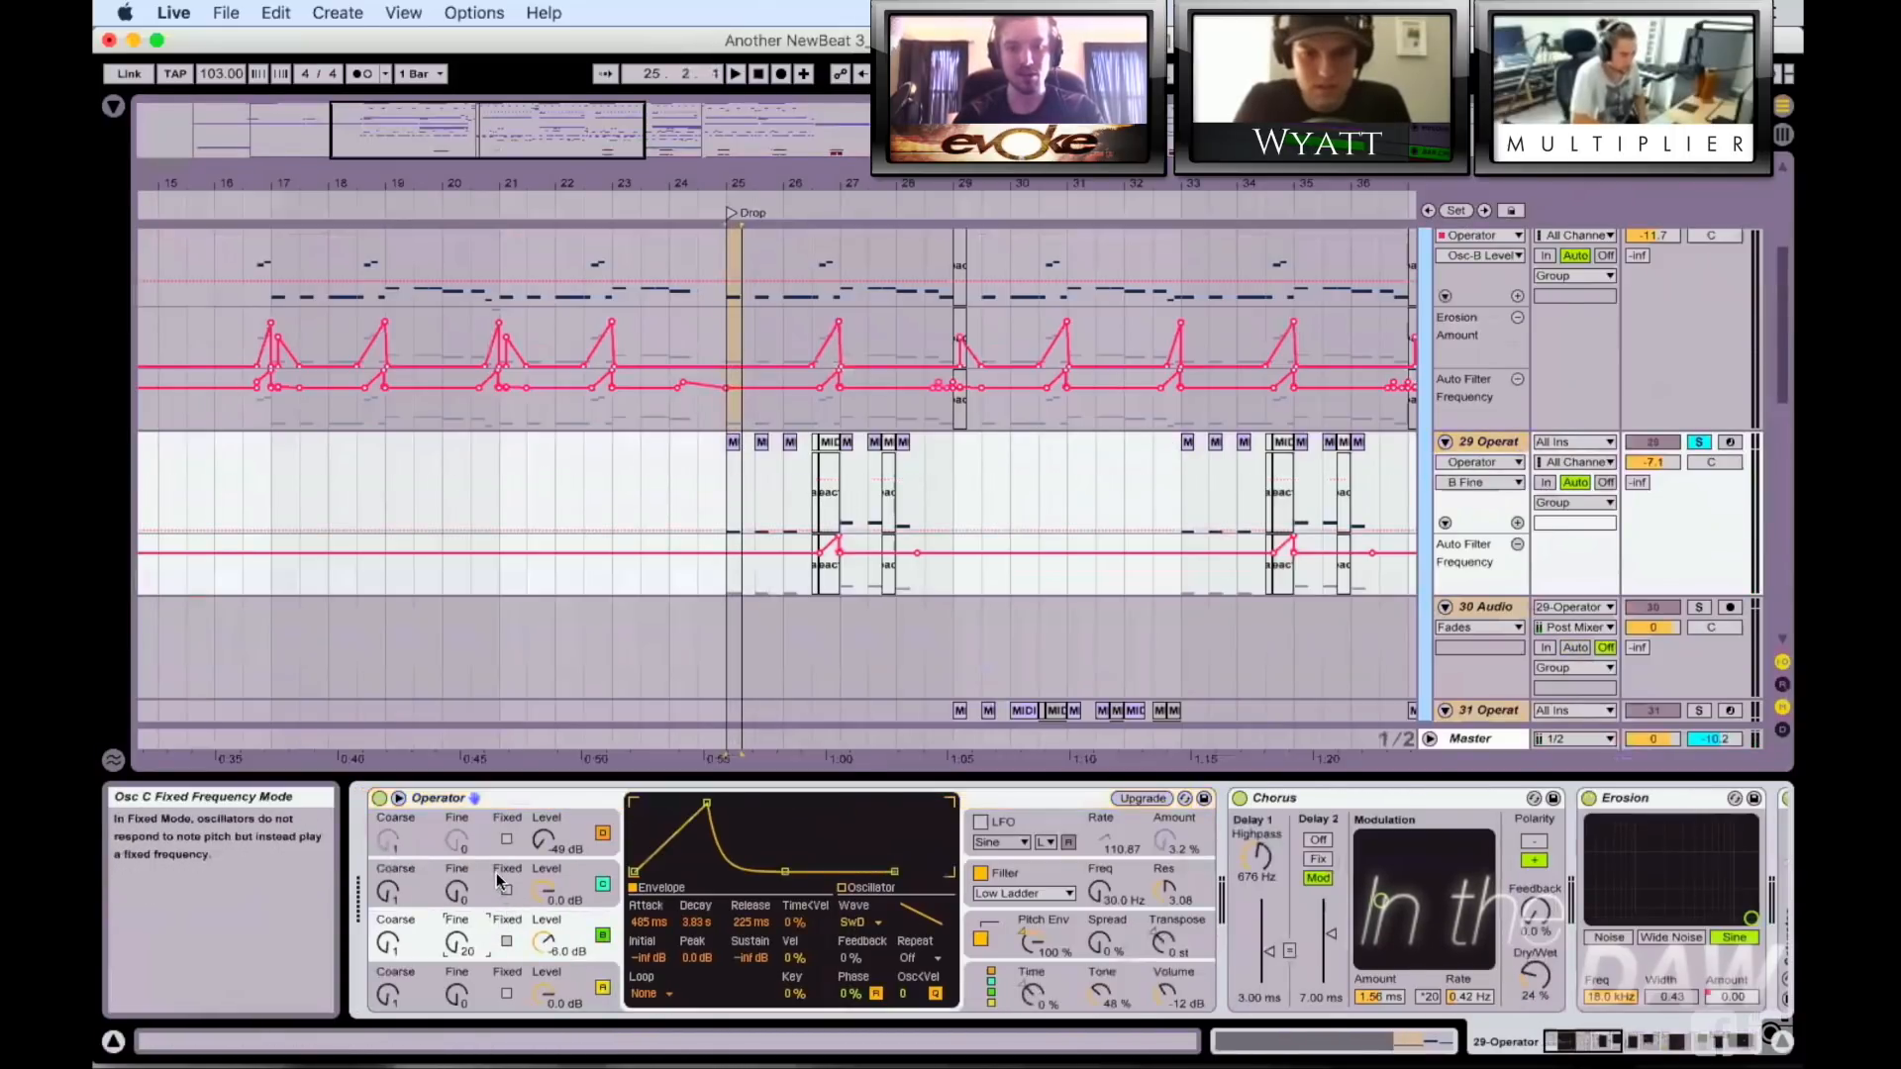
{"action": "left_click", "coordinate": [962, 889]}
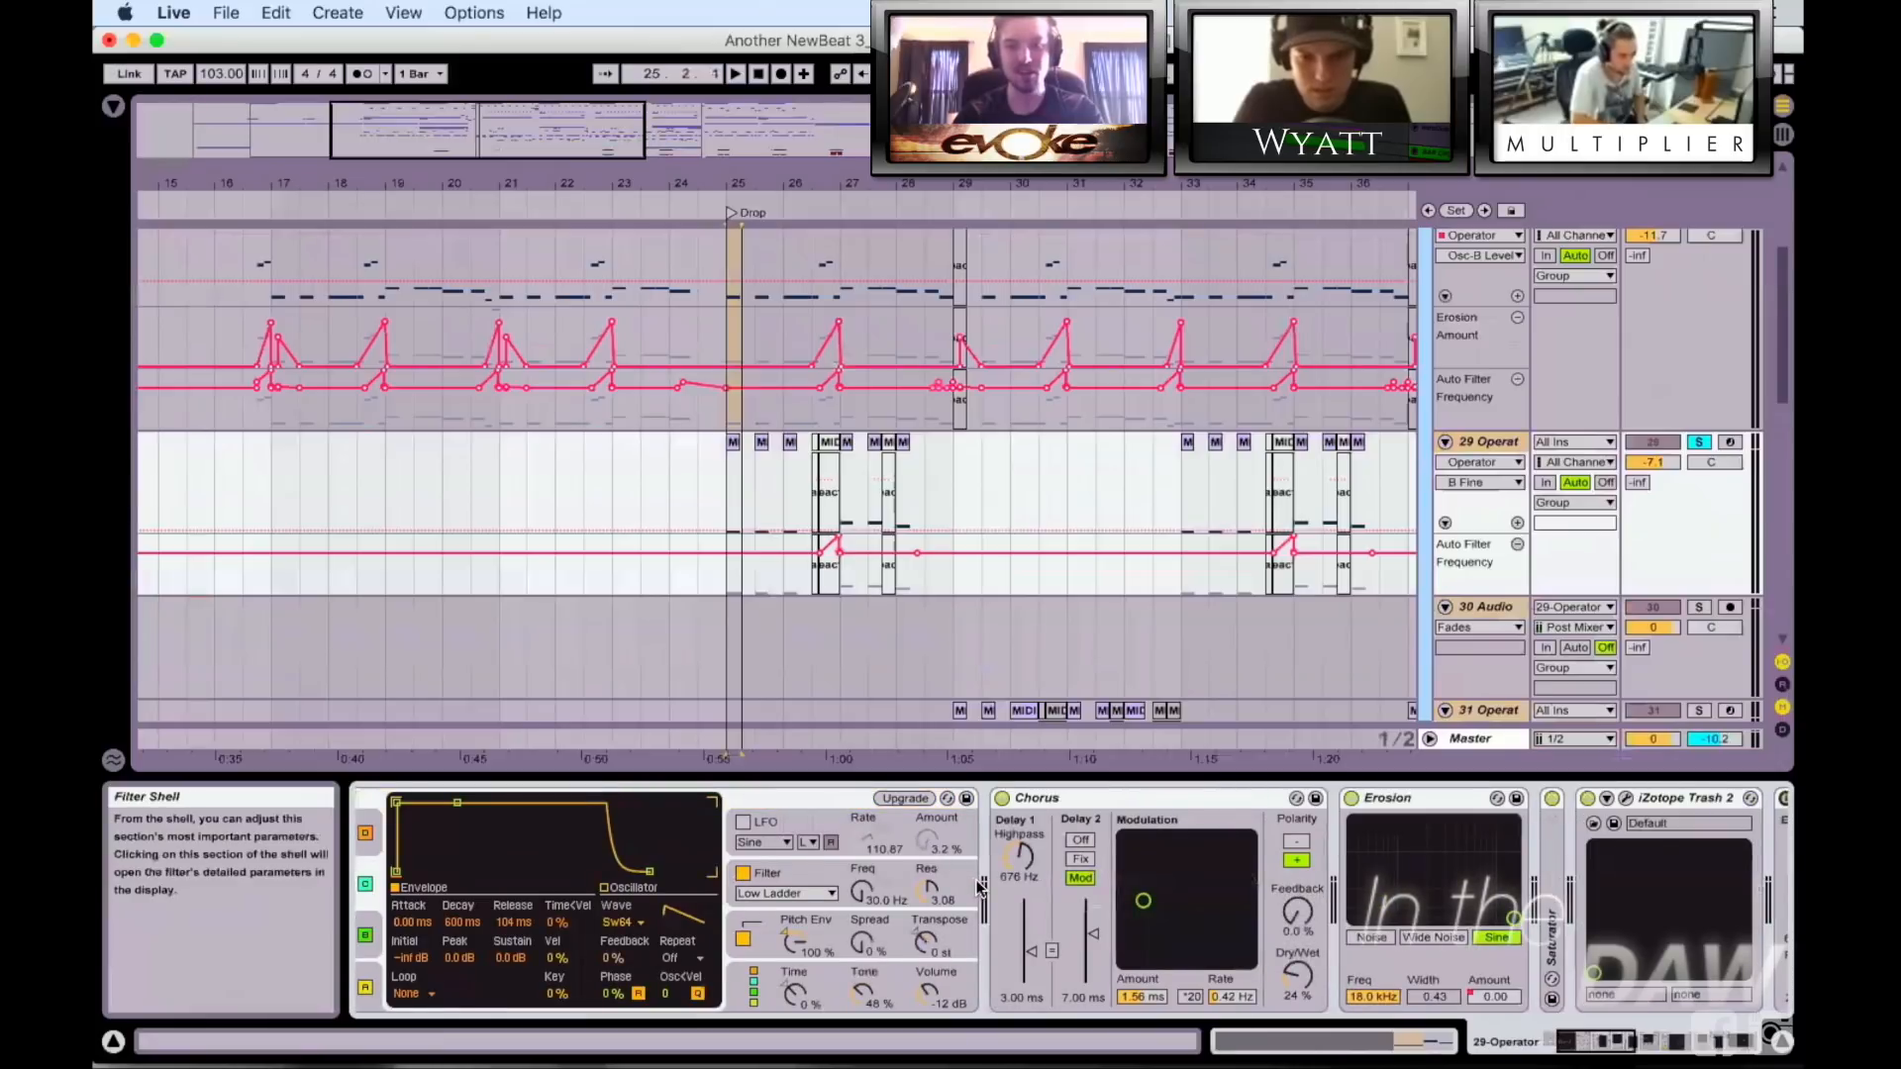
{"action": "scroll", "coordinate": [978, 889], "scroll_direction": "right", "scroll_amount": 4}
{"action": "scroll", "coordinate": [668, 848], "scroll_direction": "left", "scroll_amount": 6}
{"action": "left_click", "coordinate": [584, 929]}
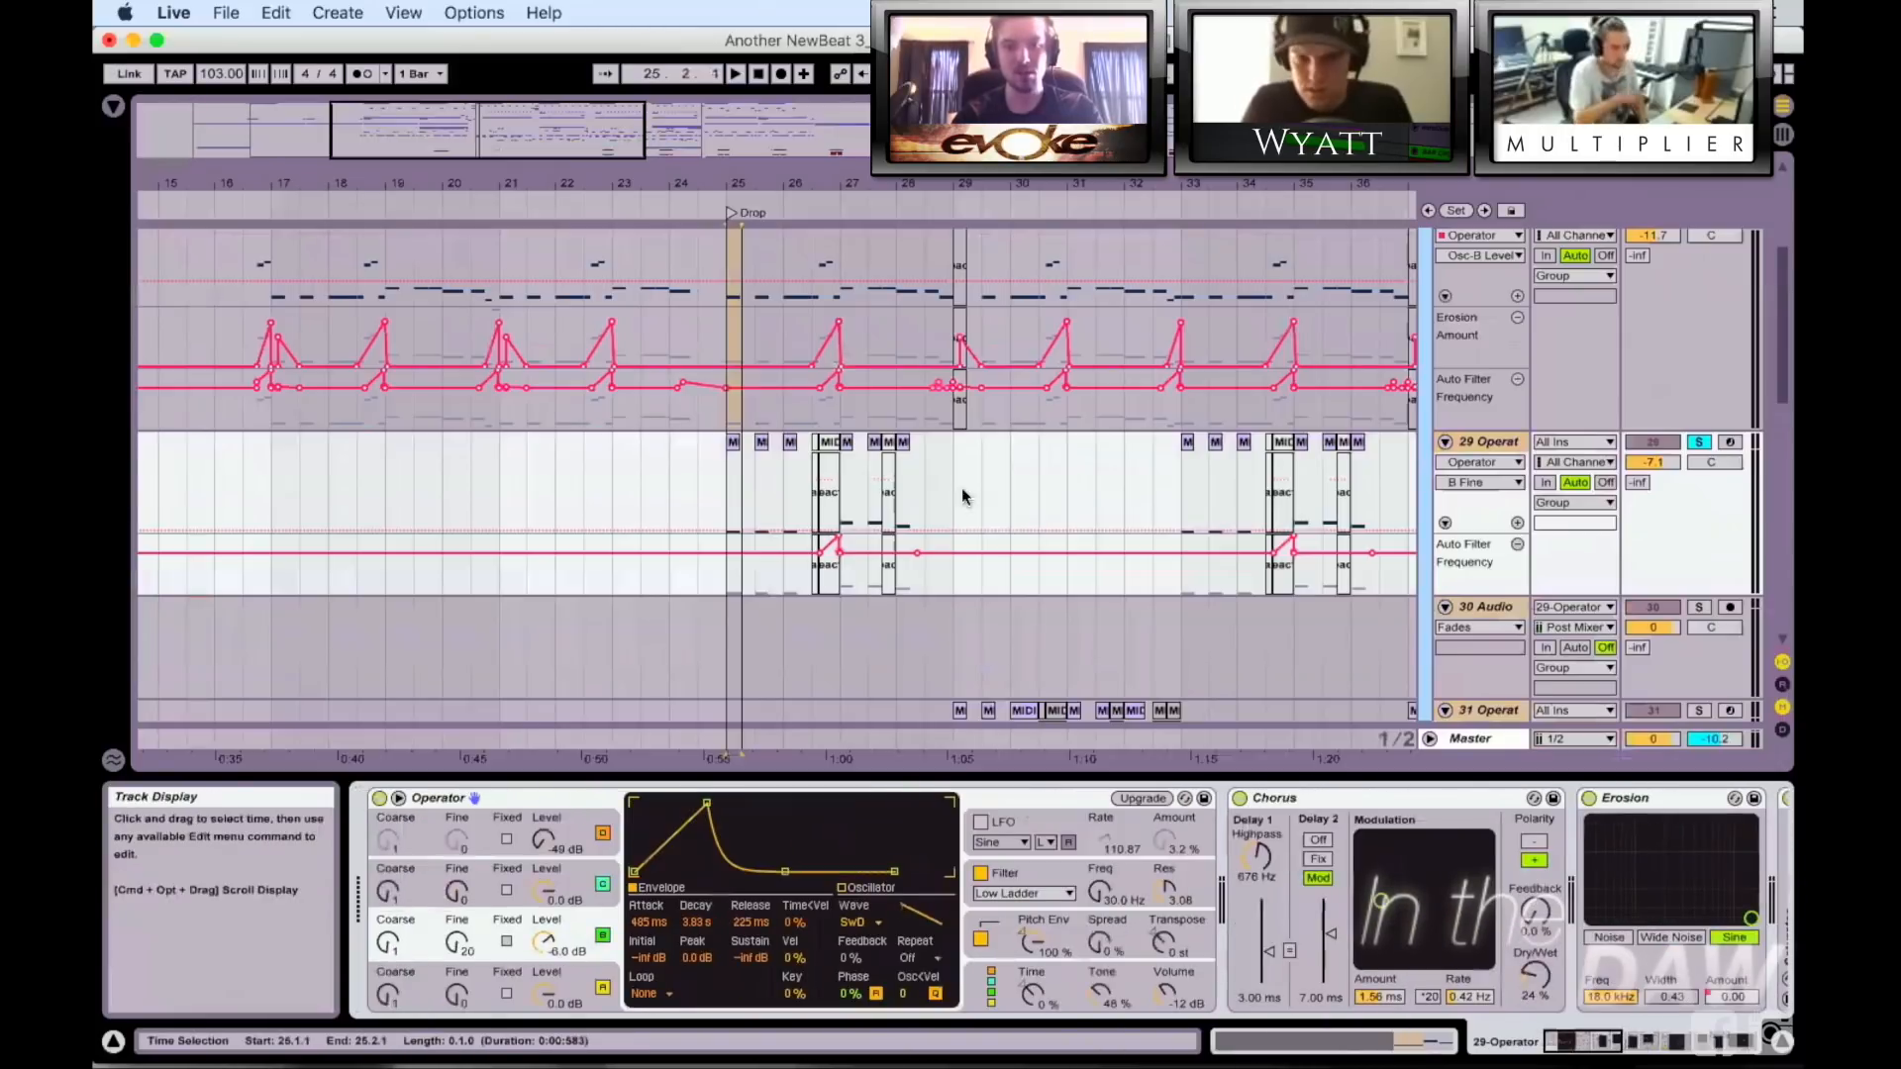
Step: Play the 29 Operator clip at bar 25 and try oscillator B's level at -inf dB for comparison
{"action": "left_click", "coordinate": [734, 442]}
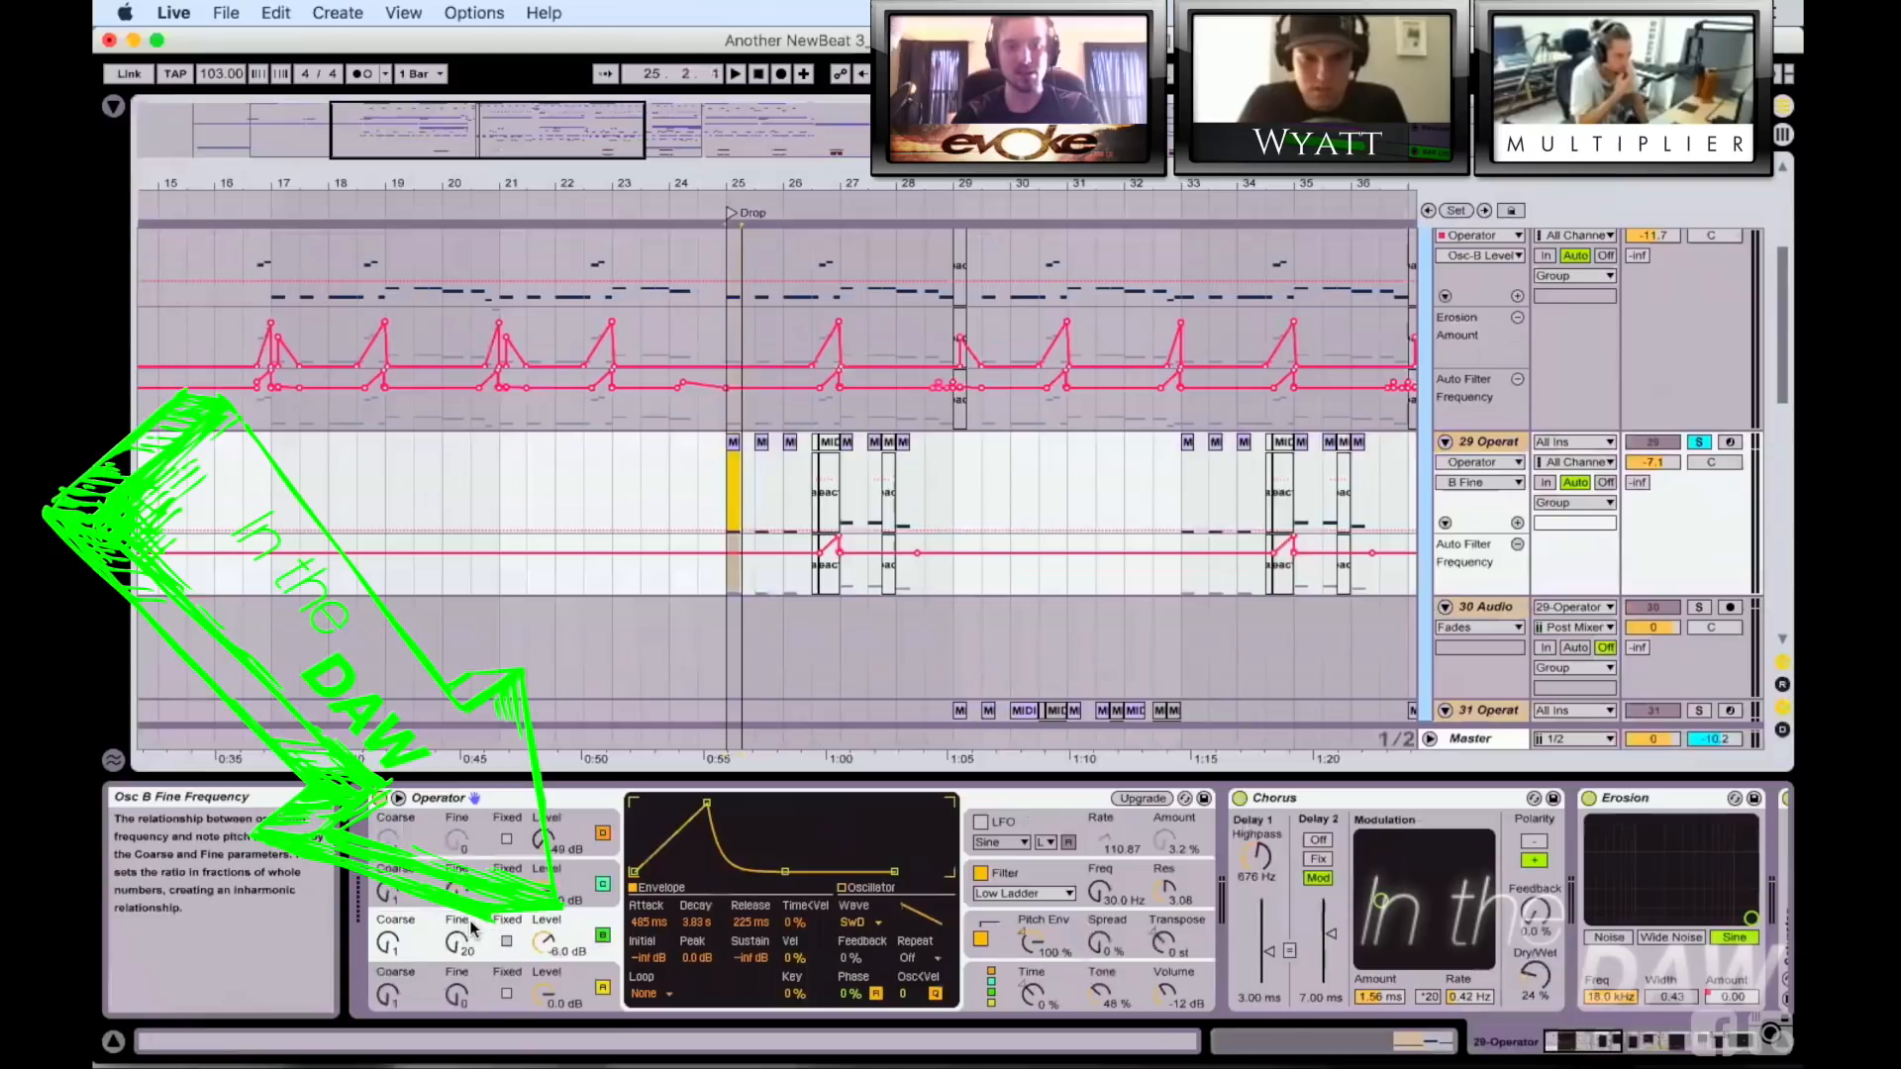
{"action": "key", "text": "space"}
{"action": "key", "text": "space"}
{"action": "left_click_drag", "start_coordinate": [542, 939], "coordinate": [540, 947]}
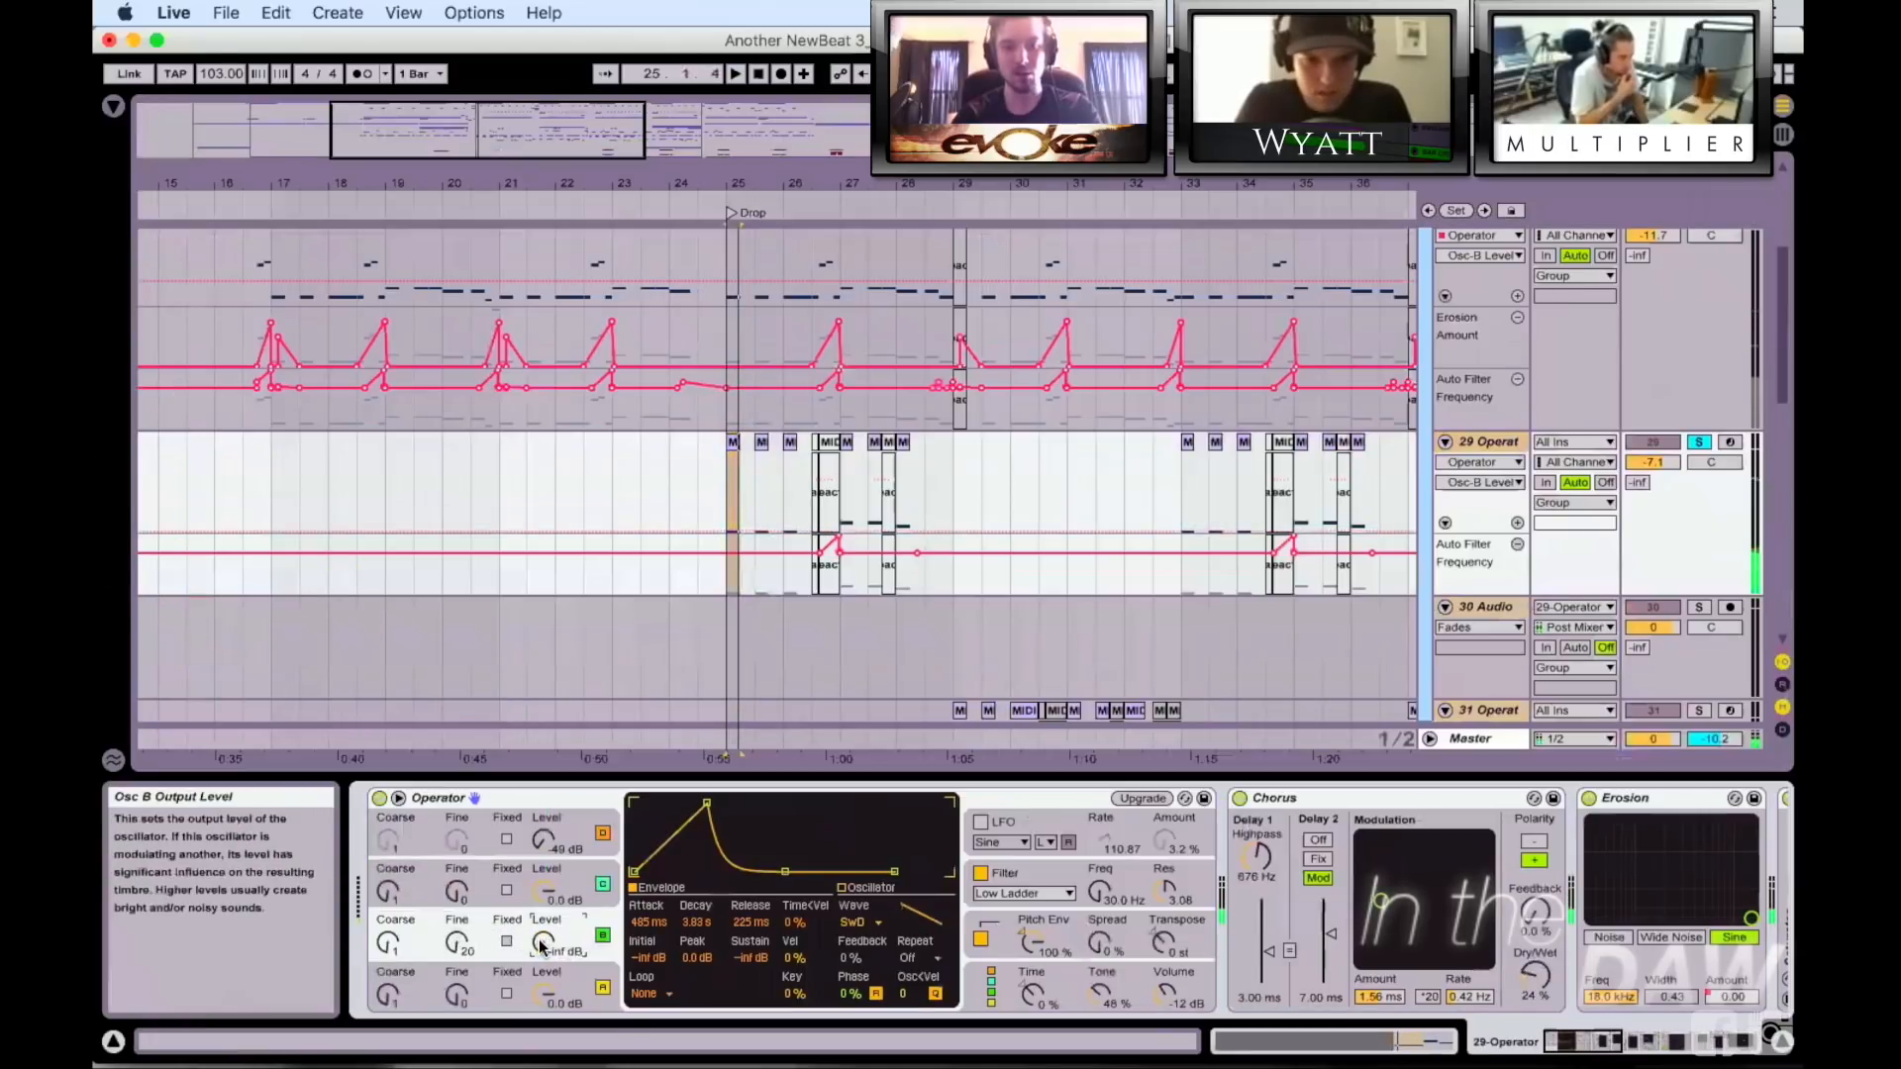
{"action": "key", "text": "space"}
{"action": "key", "text": "space"}
Step: Undo the oscillator B level change and replay the clip at bar 25
{"action": "key", "text": "super+z"}
{"action": "key", "text": "space"}
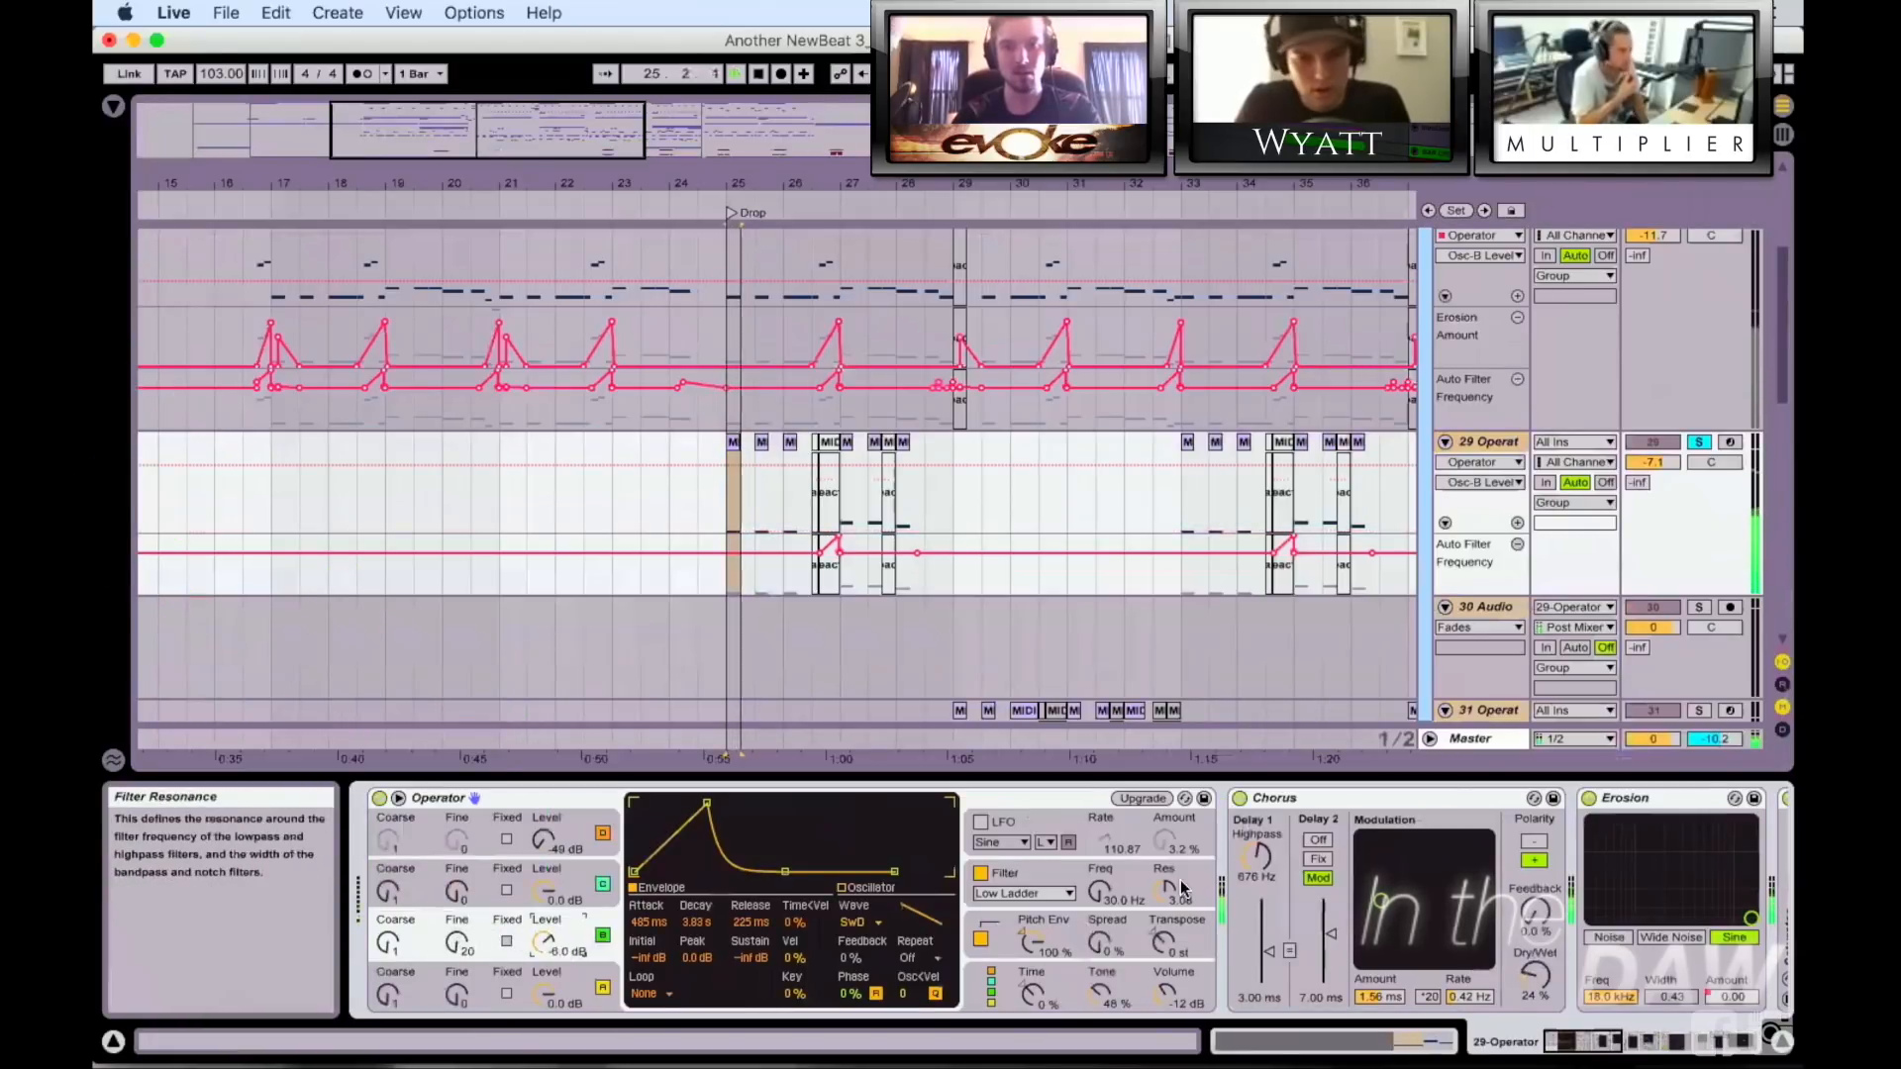
{"action": "key", "text": "space"}
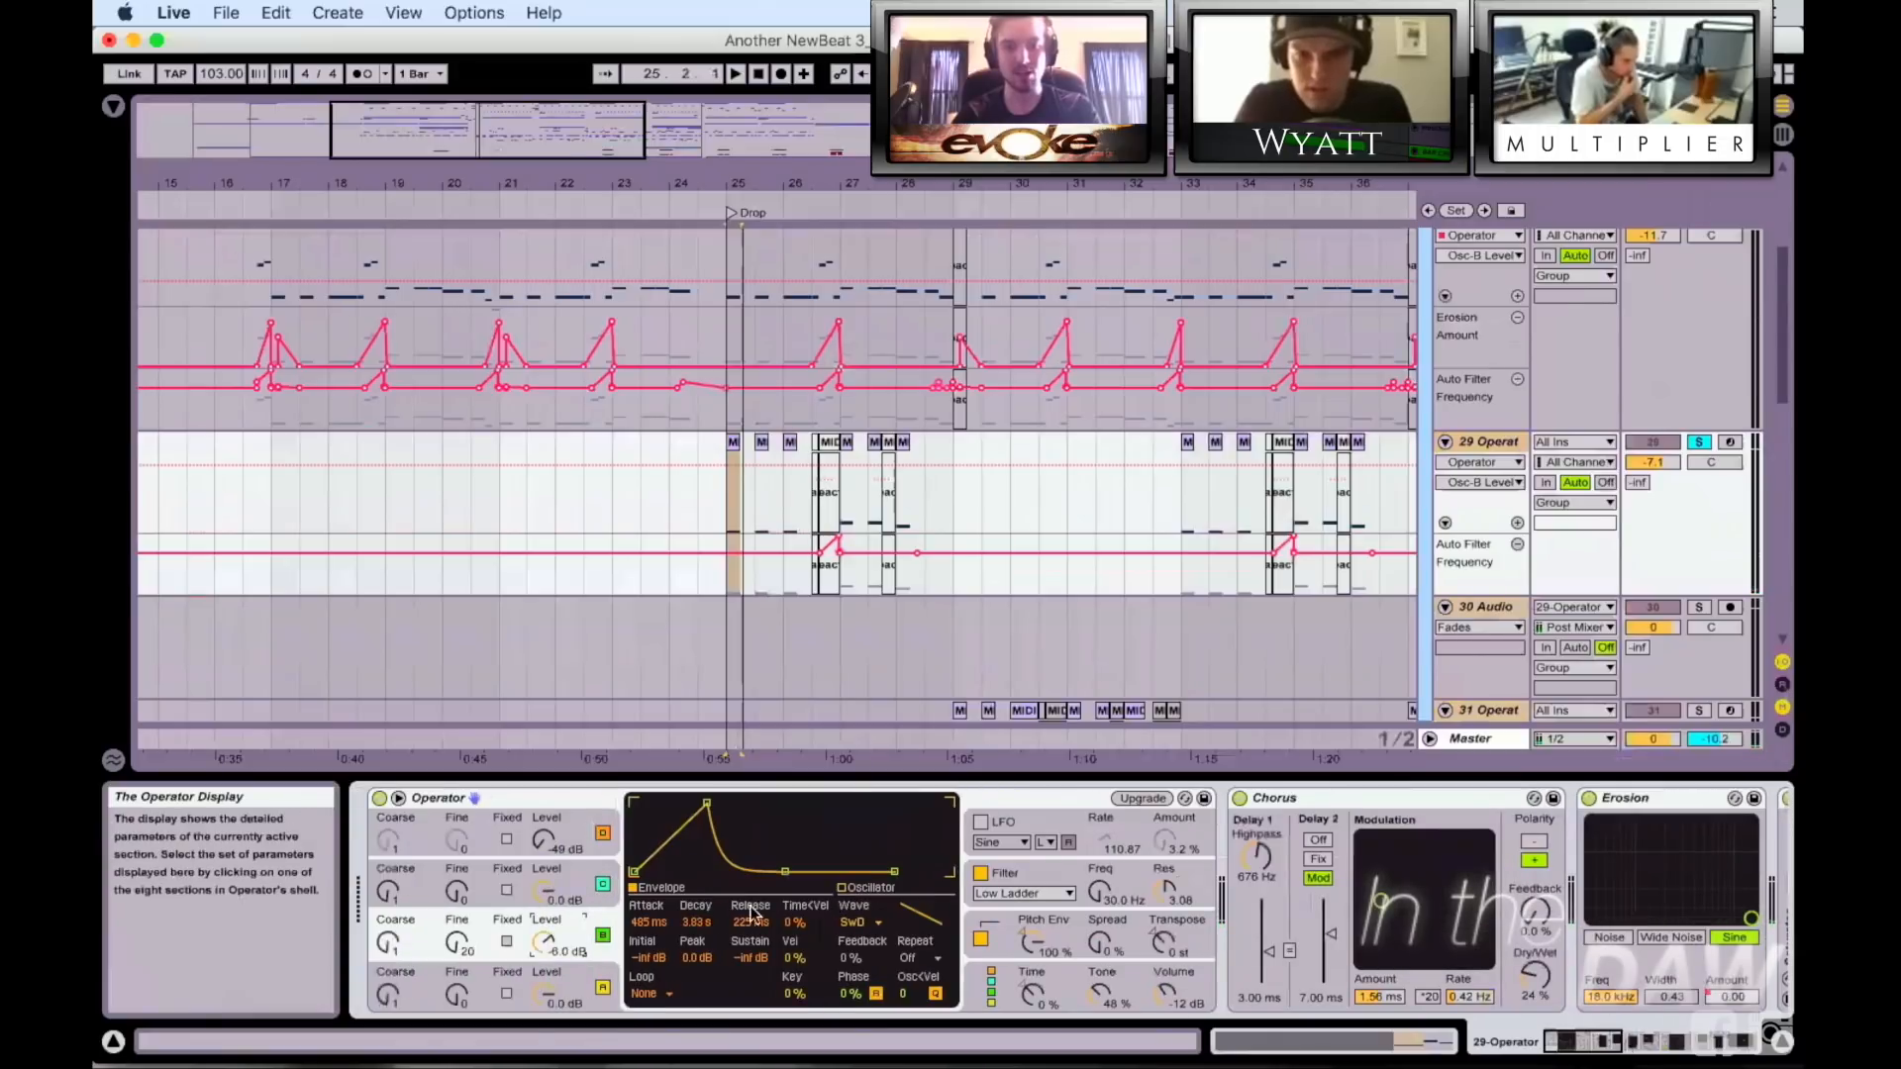
Step: Examine the 29 Operator effect chain from Chorus and Erosion through Multiband Dynamics and Glue Compressor to ValhallaRoom and EQ Eight
{"action": "scroll", "coordinate": [1082, 899], "scroll_direction": "right", "scroll_amount": 10}
{"action": "left_click", "coordinate": [1488, 405]}
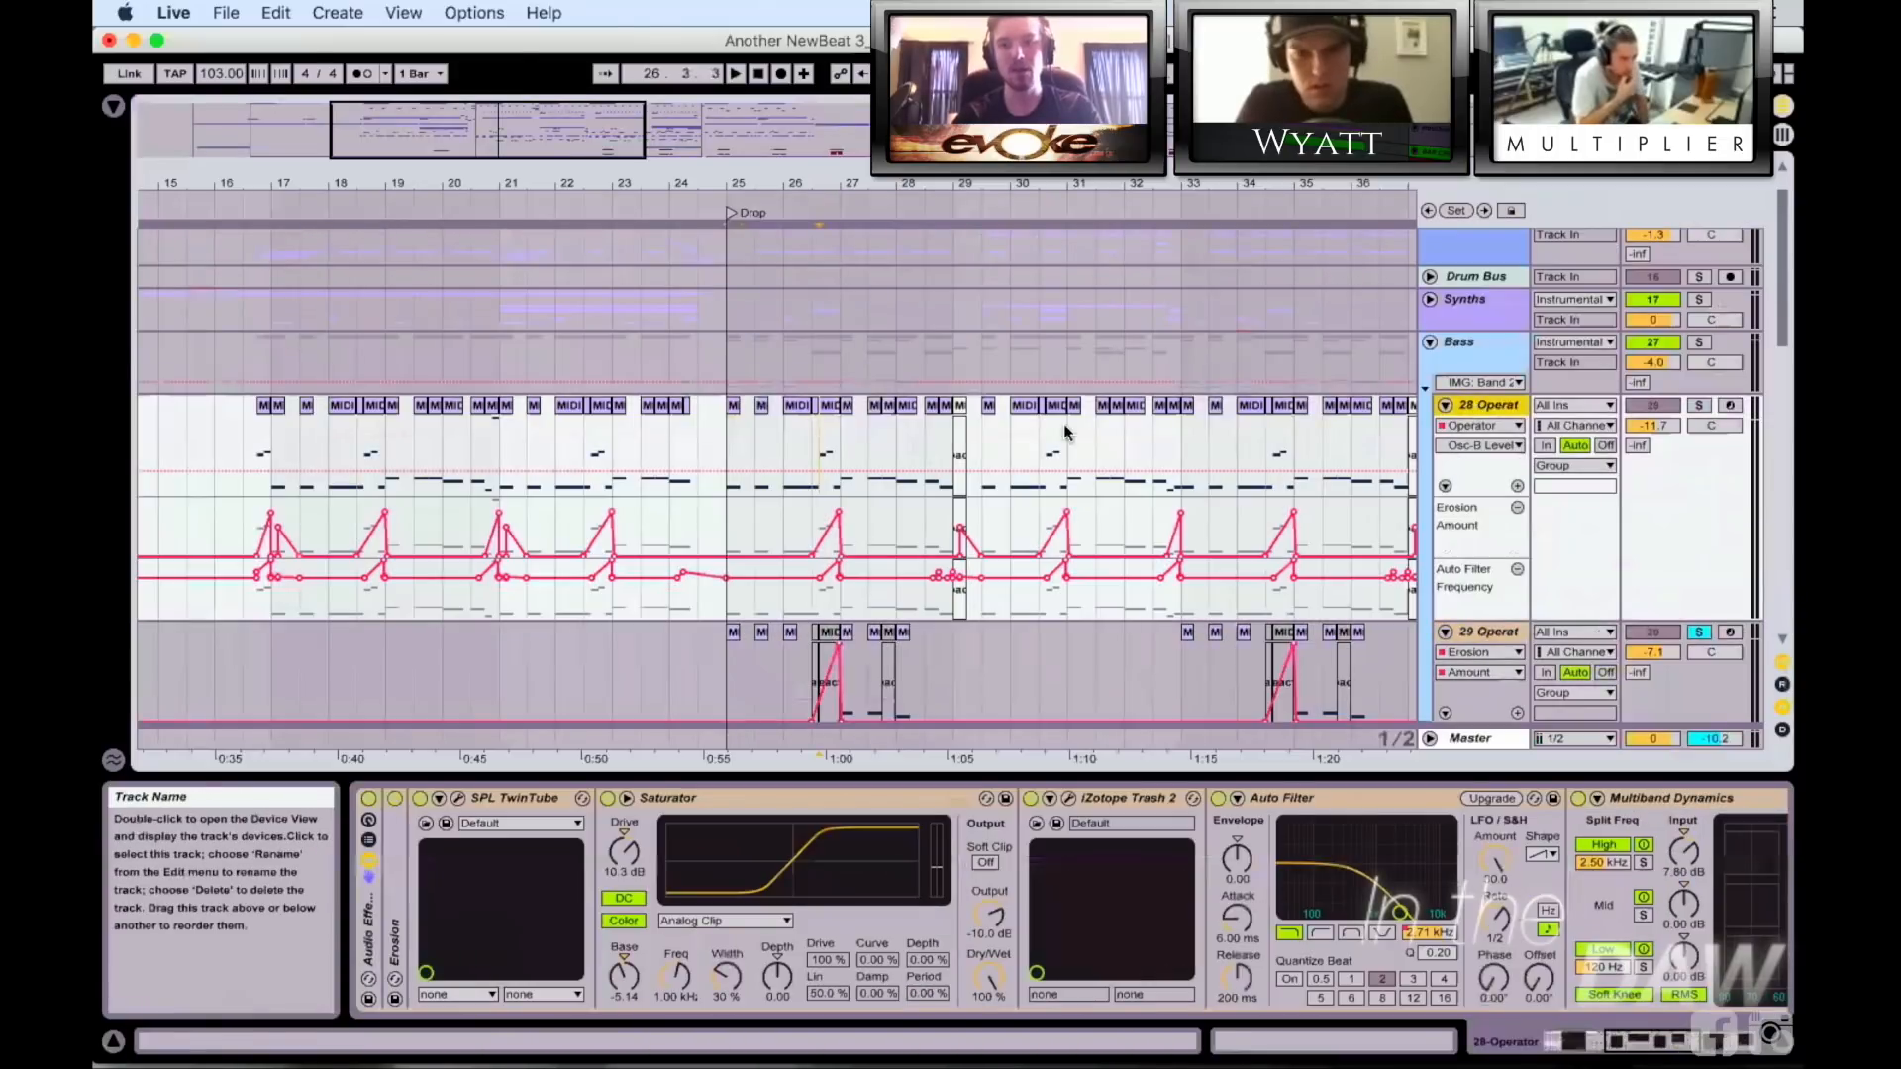
{"action": "left_click", "coordinate": [818, 463]}
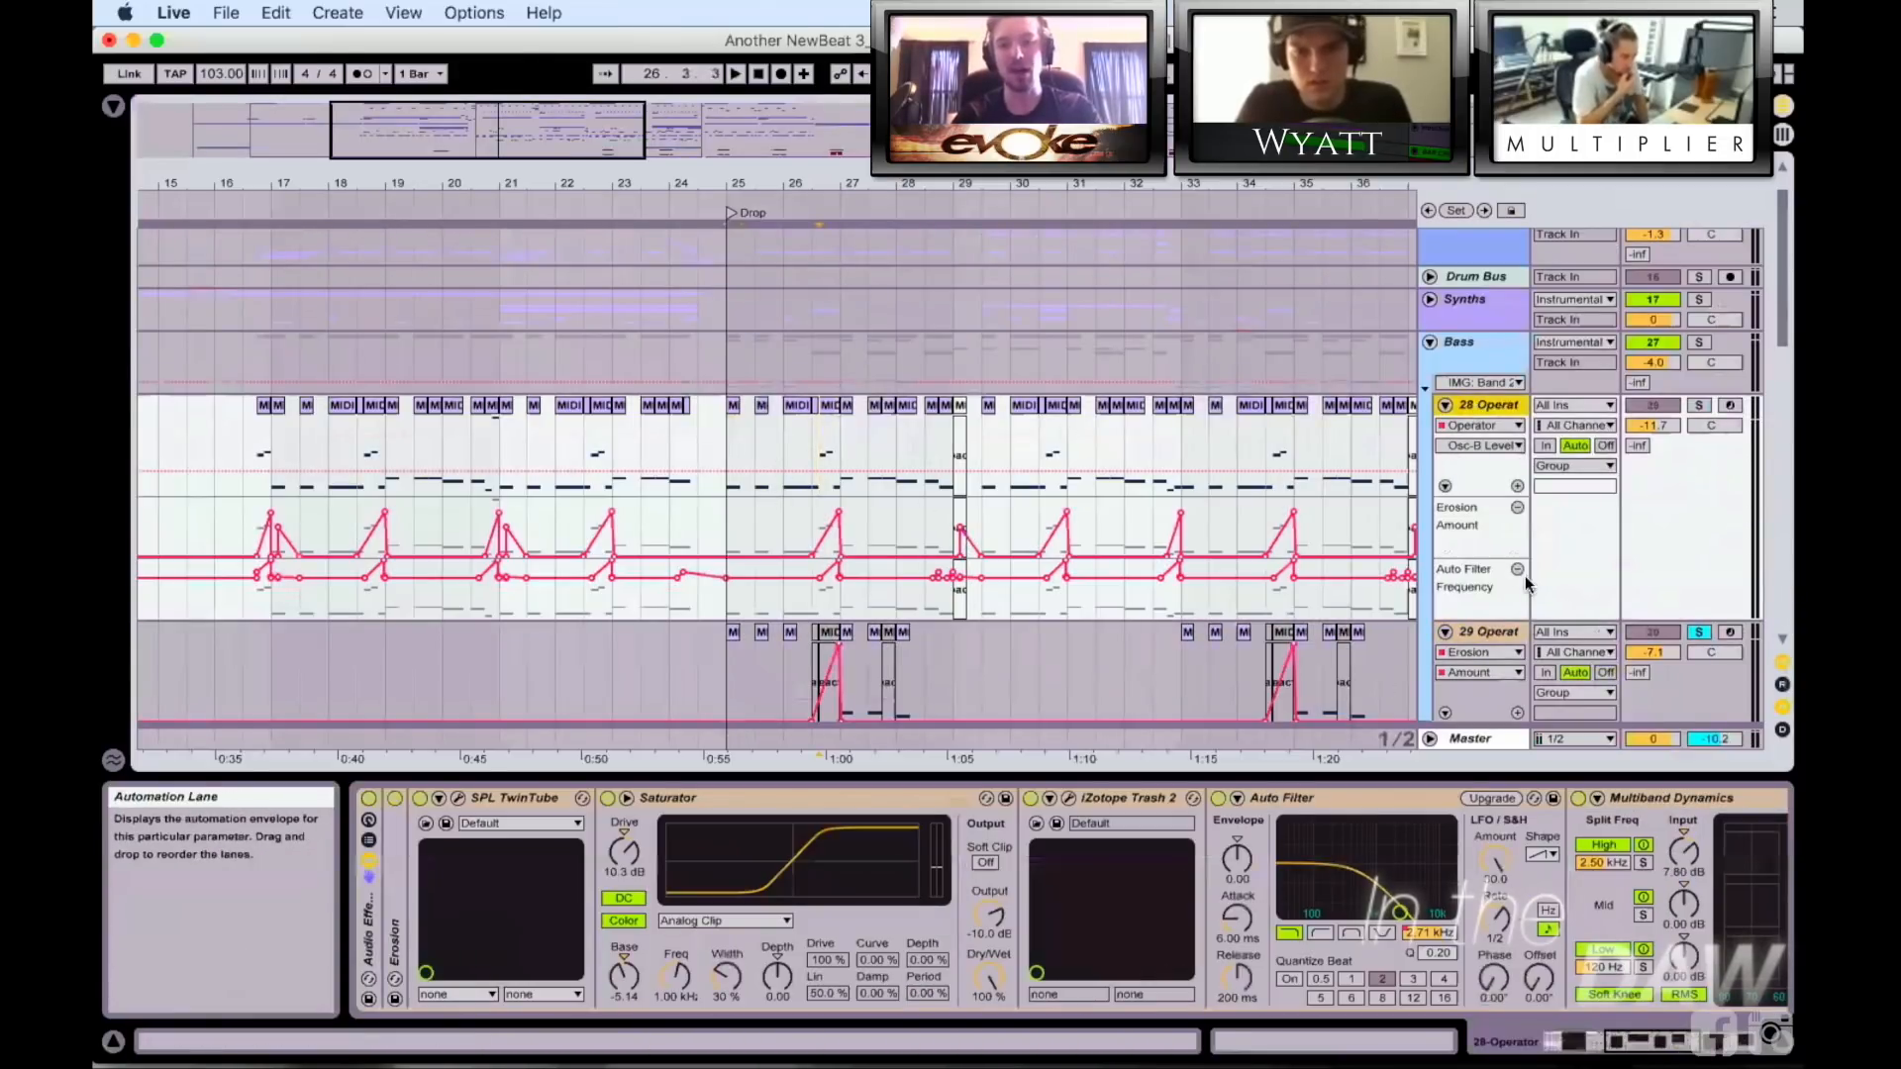
{"action": "left_click", "coordinate": [1493, 634]}
{"action": "scroll", "coordinate": [1261, 921], "scroll_direction": "right", "scroll_amount": 3}
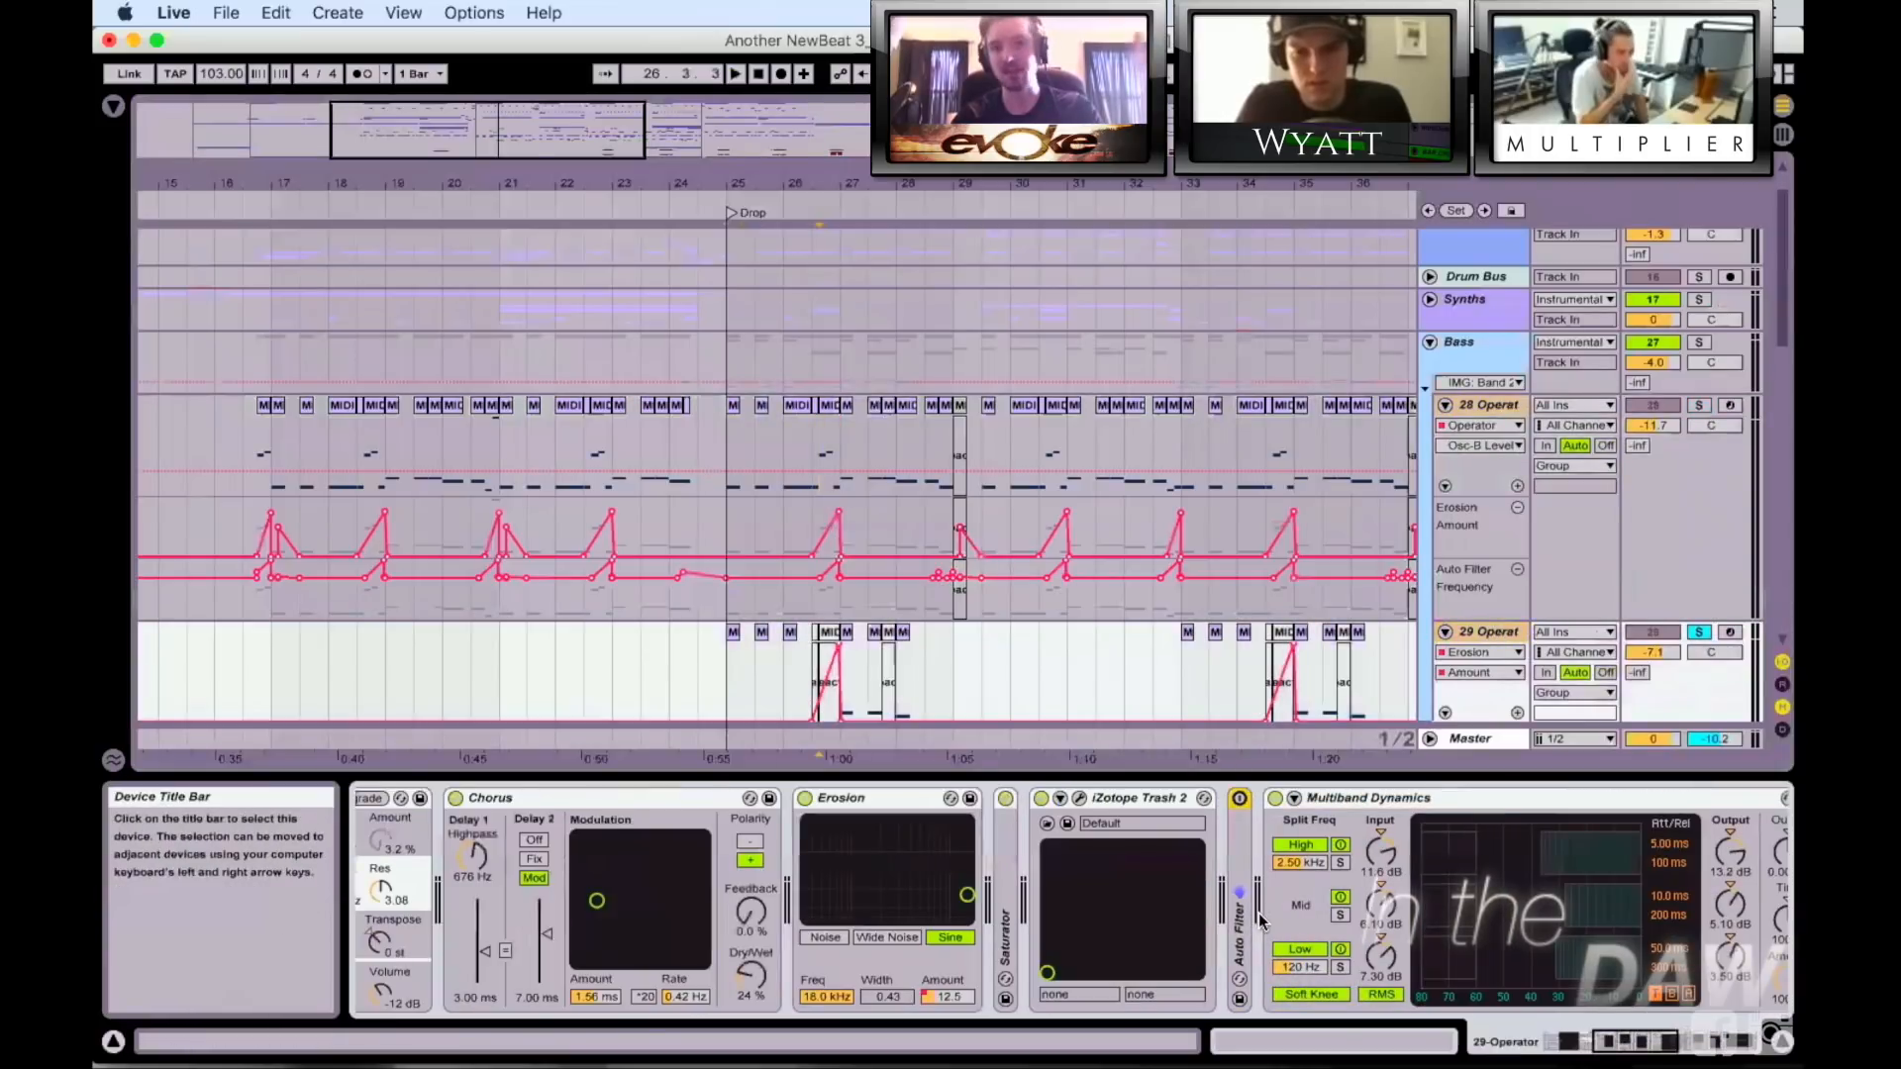
{"action": "scroll", "coordinate": [1259, 919], "scroll_direction": "right", "scroll_amount": 10}
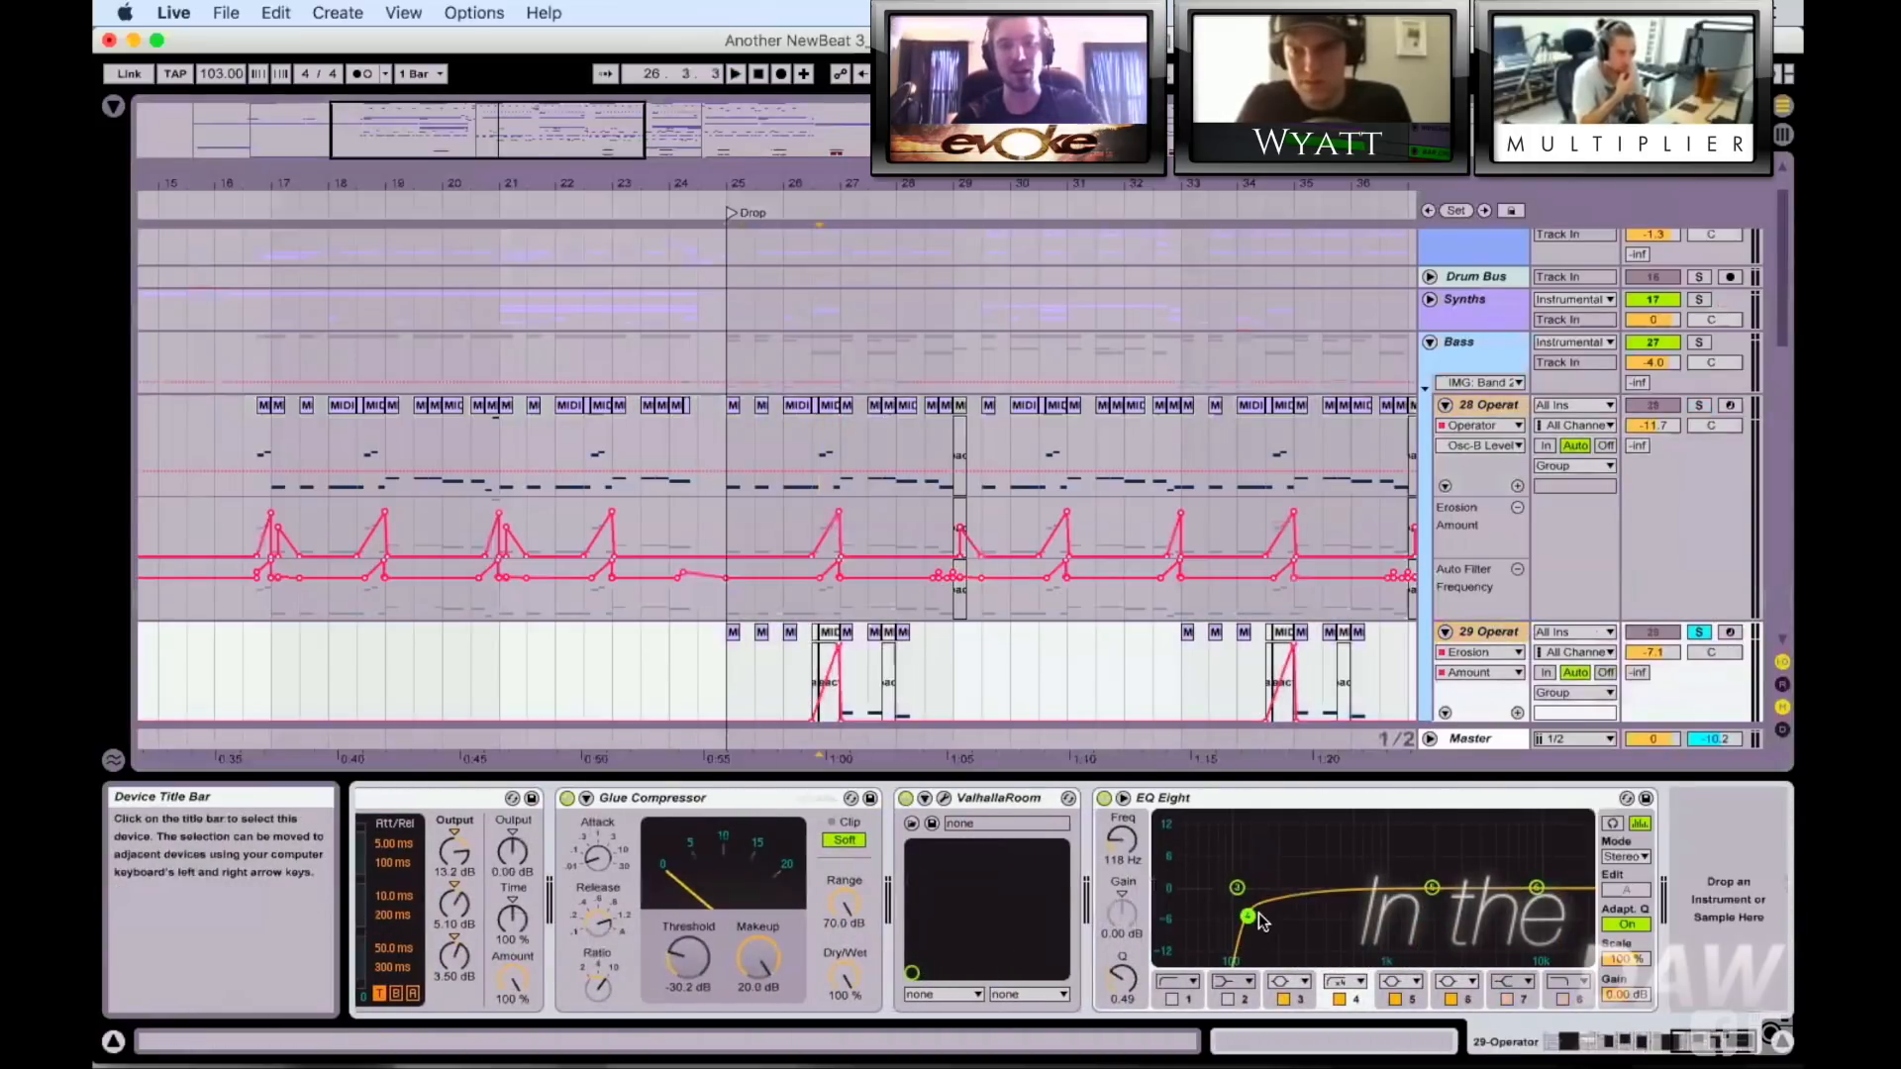
{"action": "scroll", "coordinate": [1259, 919], "scroll_direction": "left", "scroll_amount": 15}
{"action": "scroll", "coordinate": [1260, 921], "scroll_direction": "right", "scroll_amount": 6}
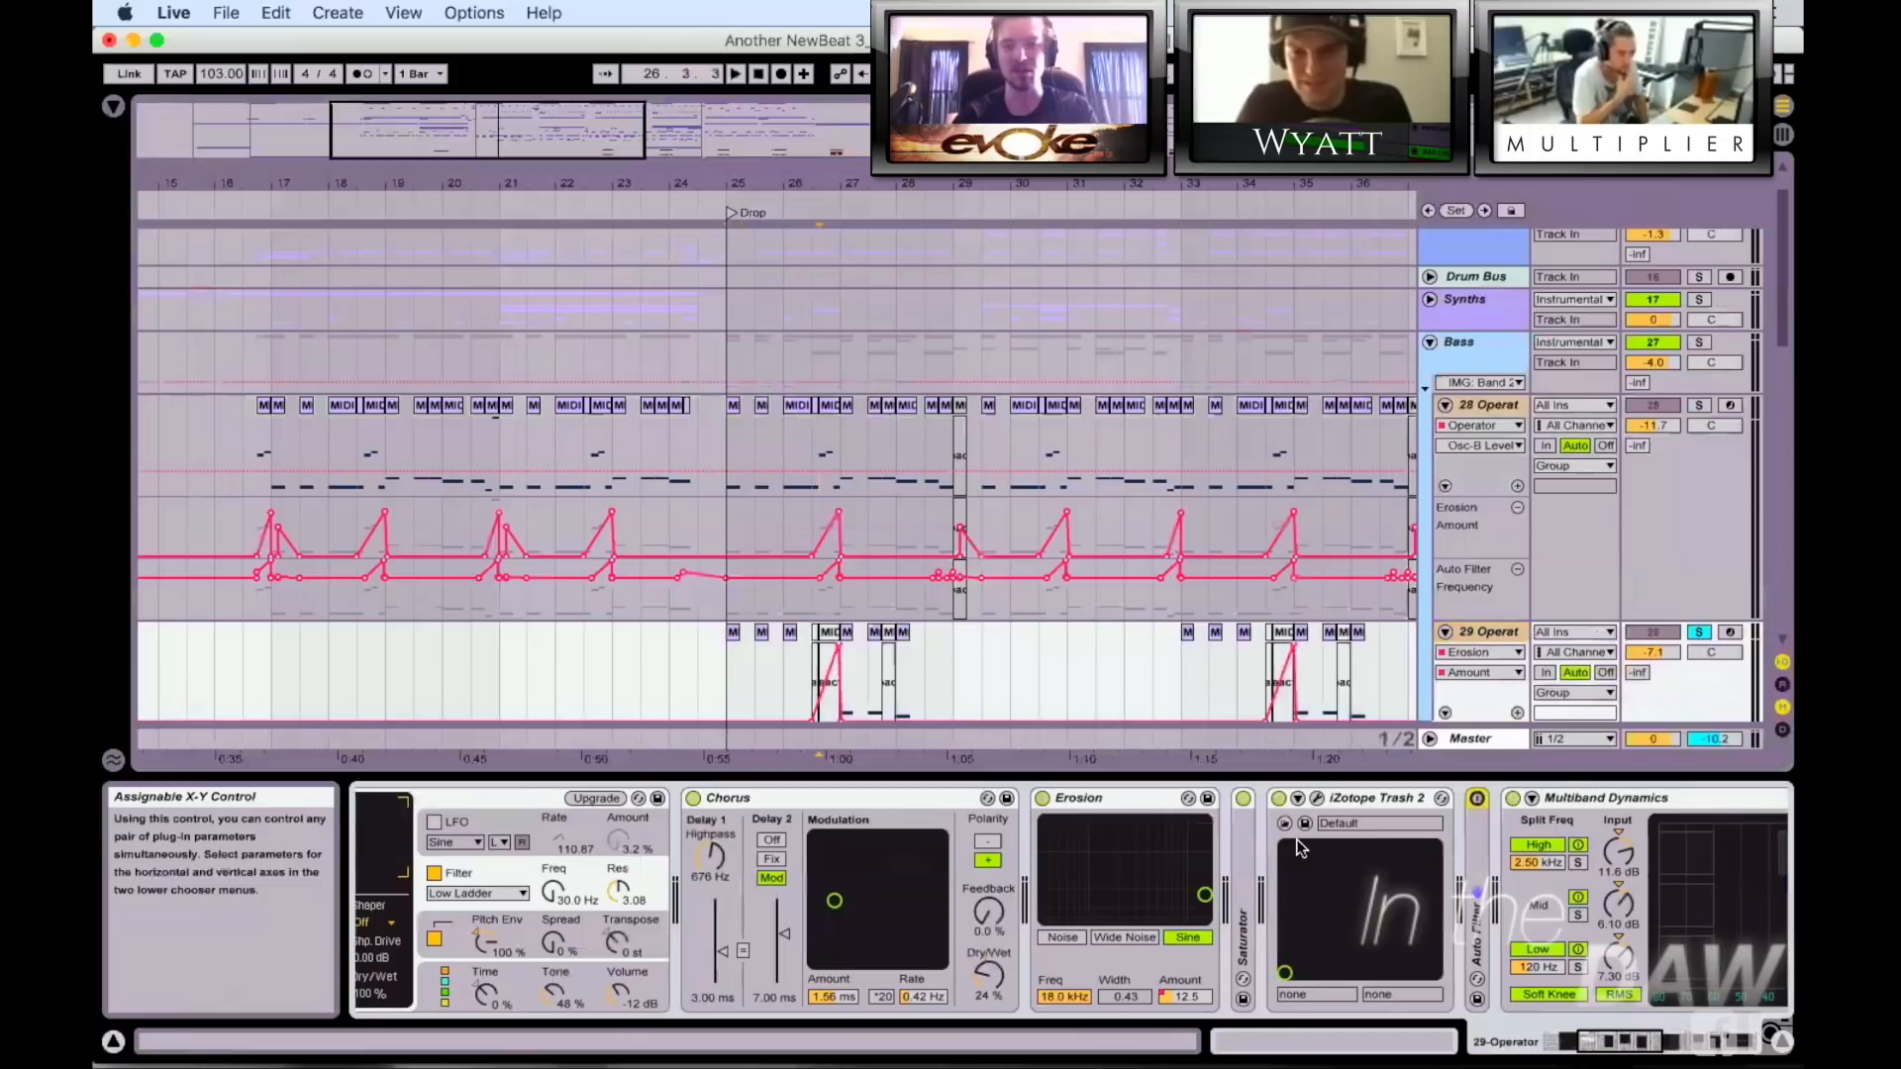
Step: Select the 29 Operator clip at bar 27 and unfold the Auto Filter to inspect it alongside Erosion
{"action": "scroll", "coordinate": [1073, 665], "scroll_direction": "down", "scroll_amount": 2}
{"action": "left_click", "coordinate": [844, 634]}
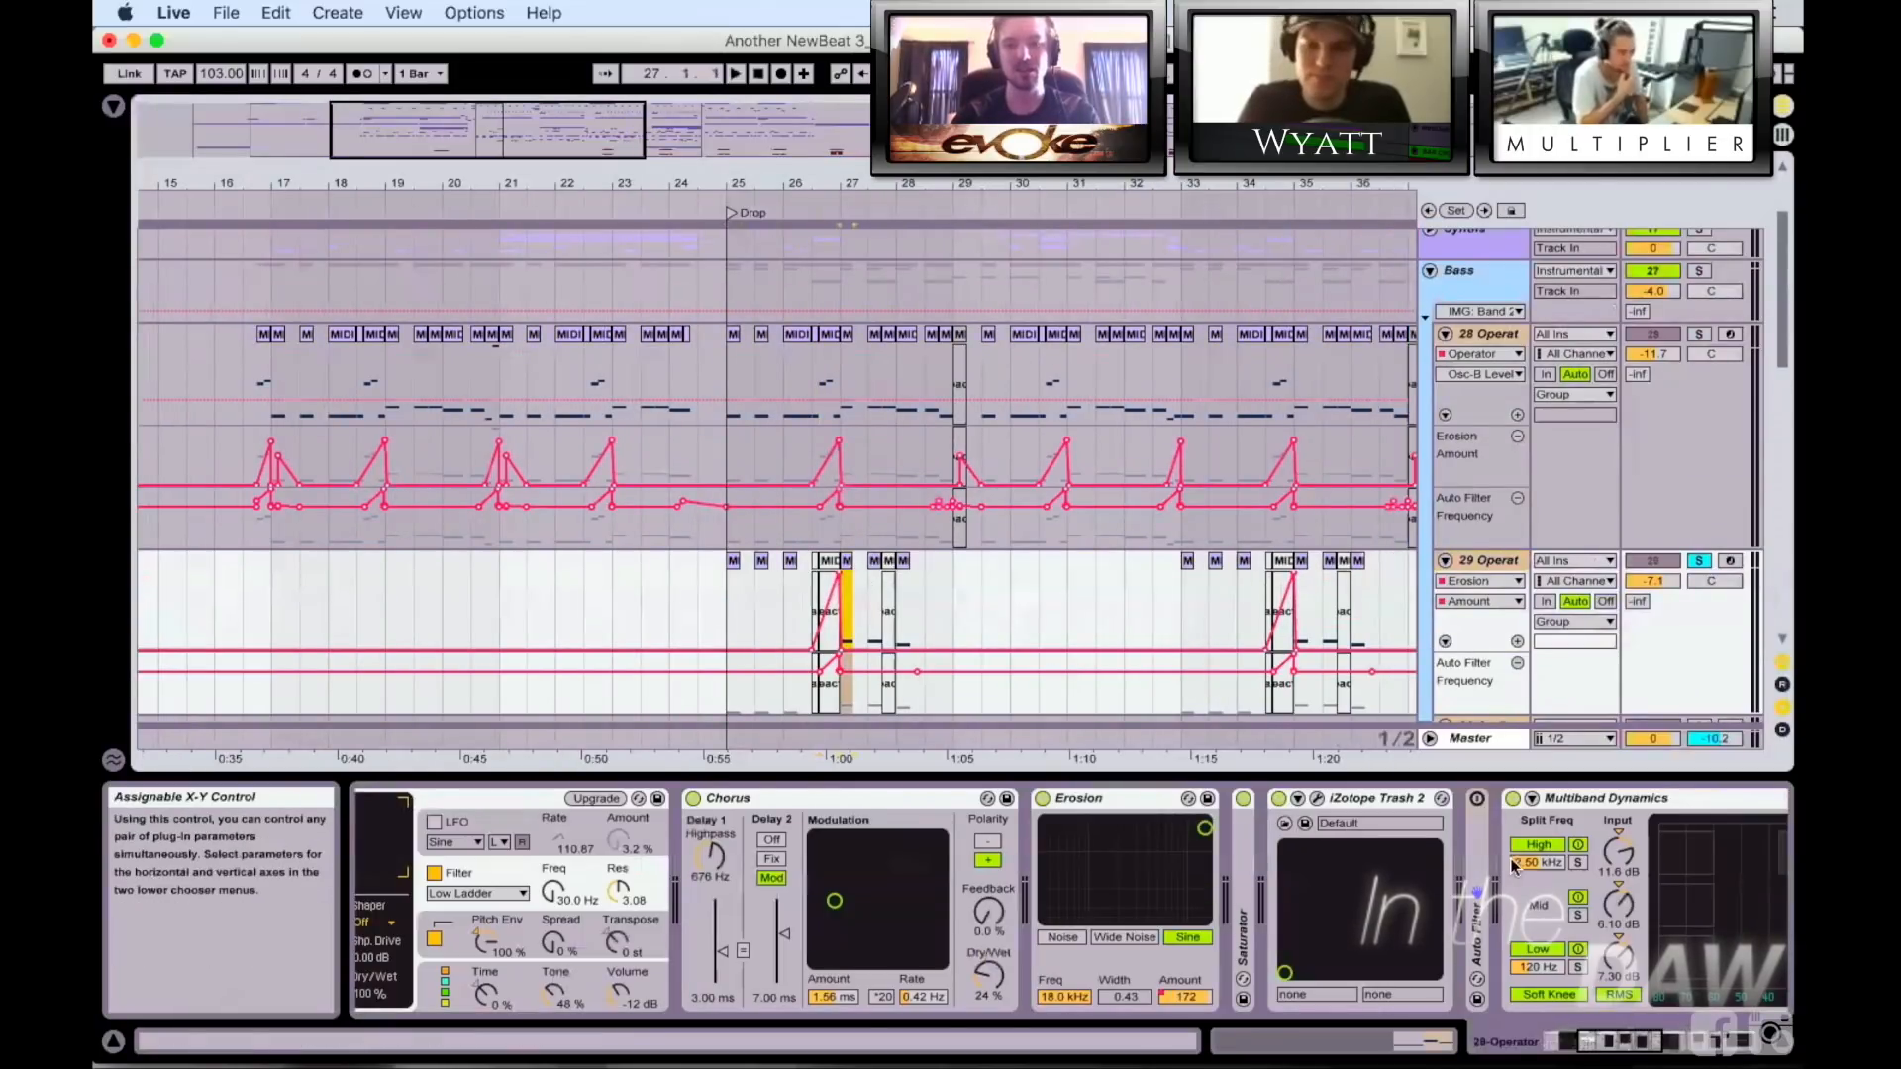
{"action": "double_click", "coordinate": [1471, 863]}
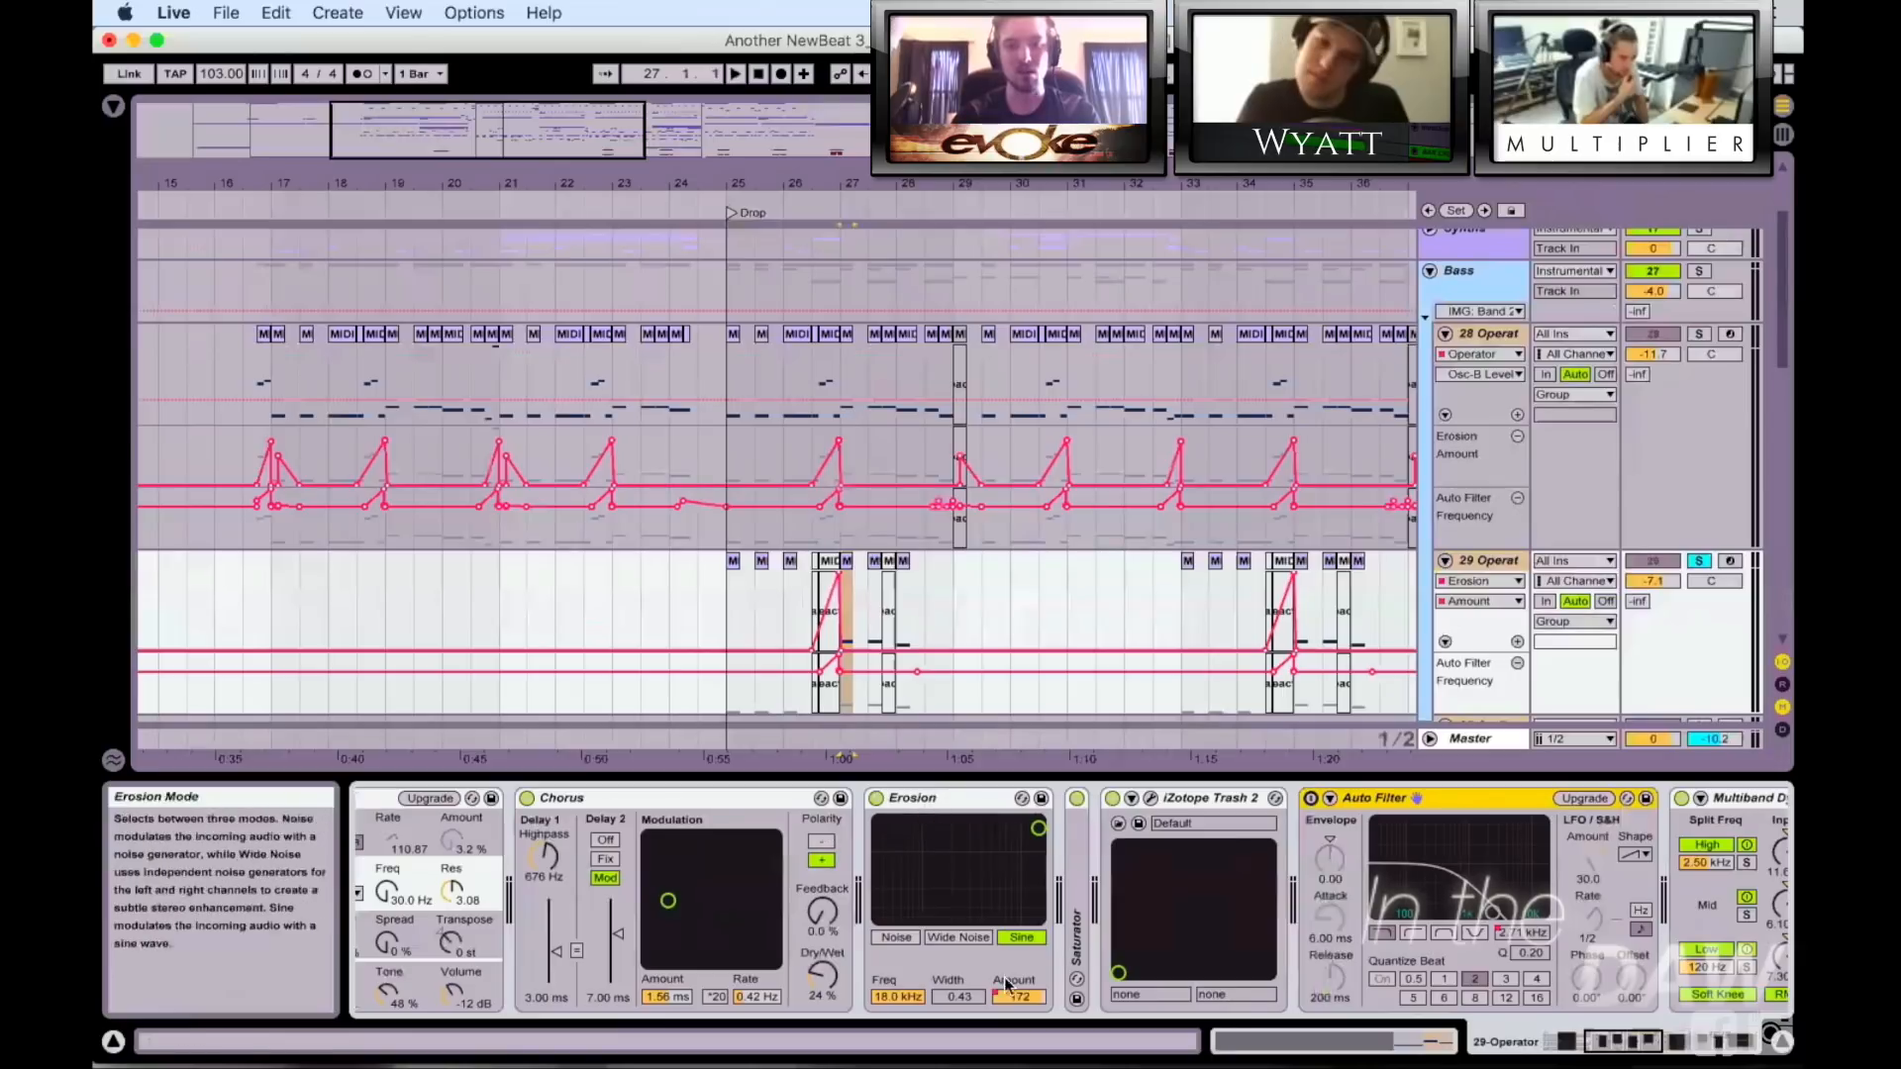
{"action": "scroll", "coordinate": [907, 514], "scroll_direction": "right", "scroll_amount": 4}
{"action": "scroll", "coordinate": [1155, 645], "scroll_direction": "right", "scroll_amount": 5}
{"action": "scroll", "coordinate": [1154, 644], "scroll_direction": "down", "scroll_amount": 4}
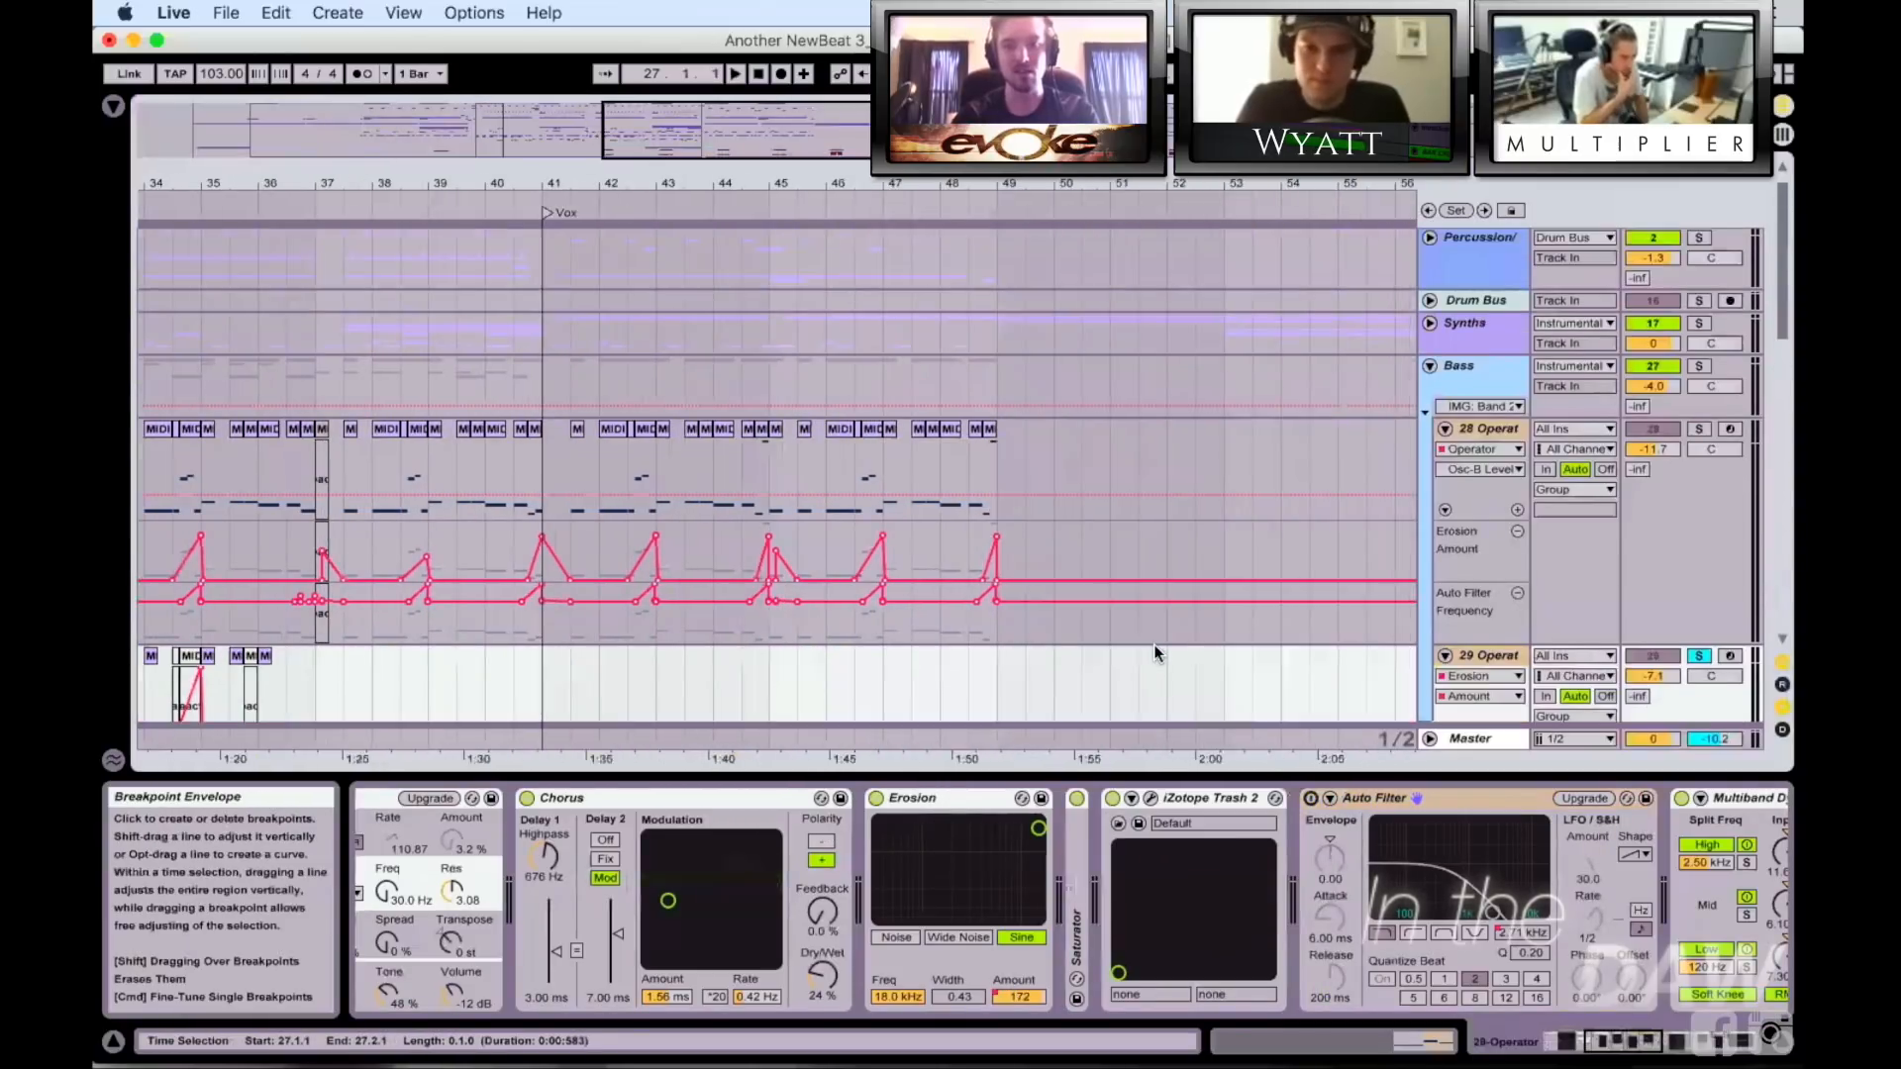
{"action": "scroll", "coordinate": [1154, 644], "scroll_direction": "left", "scroll_amount": 5}
{"action": "scroll", "coordinate": [1154, 645], "scroll_direction": "up", "scroll_amount": 5}
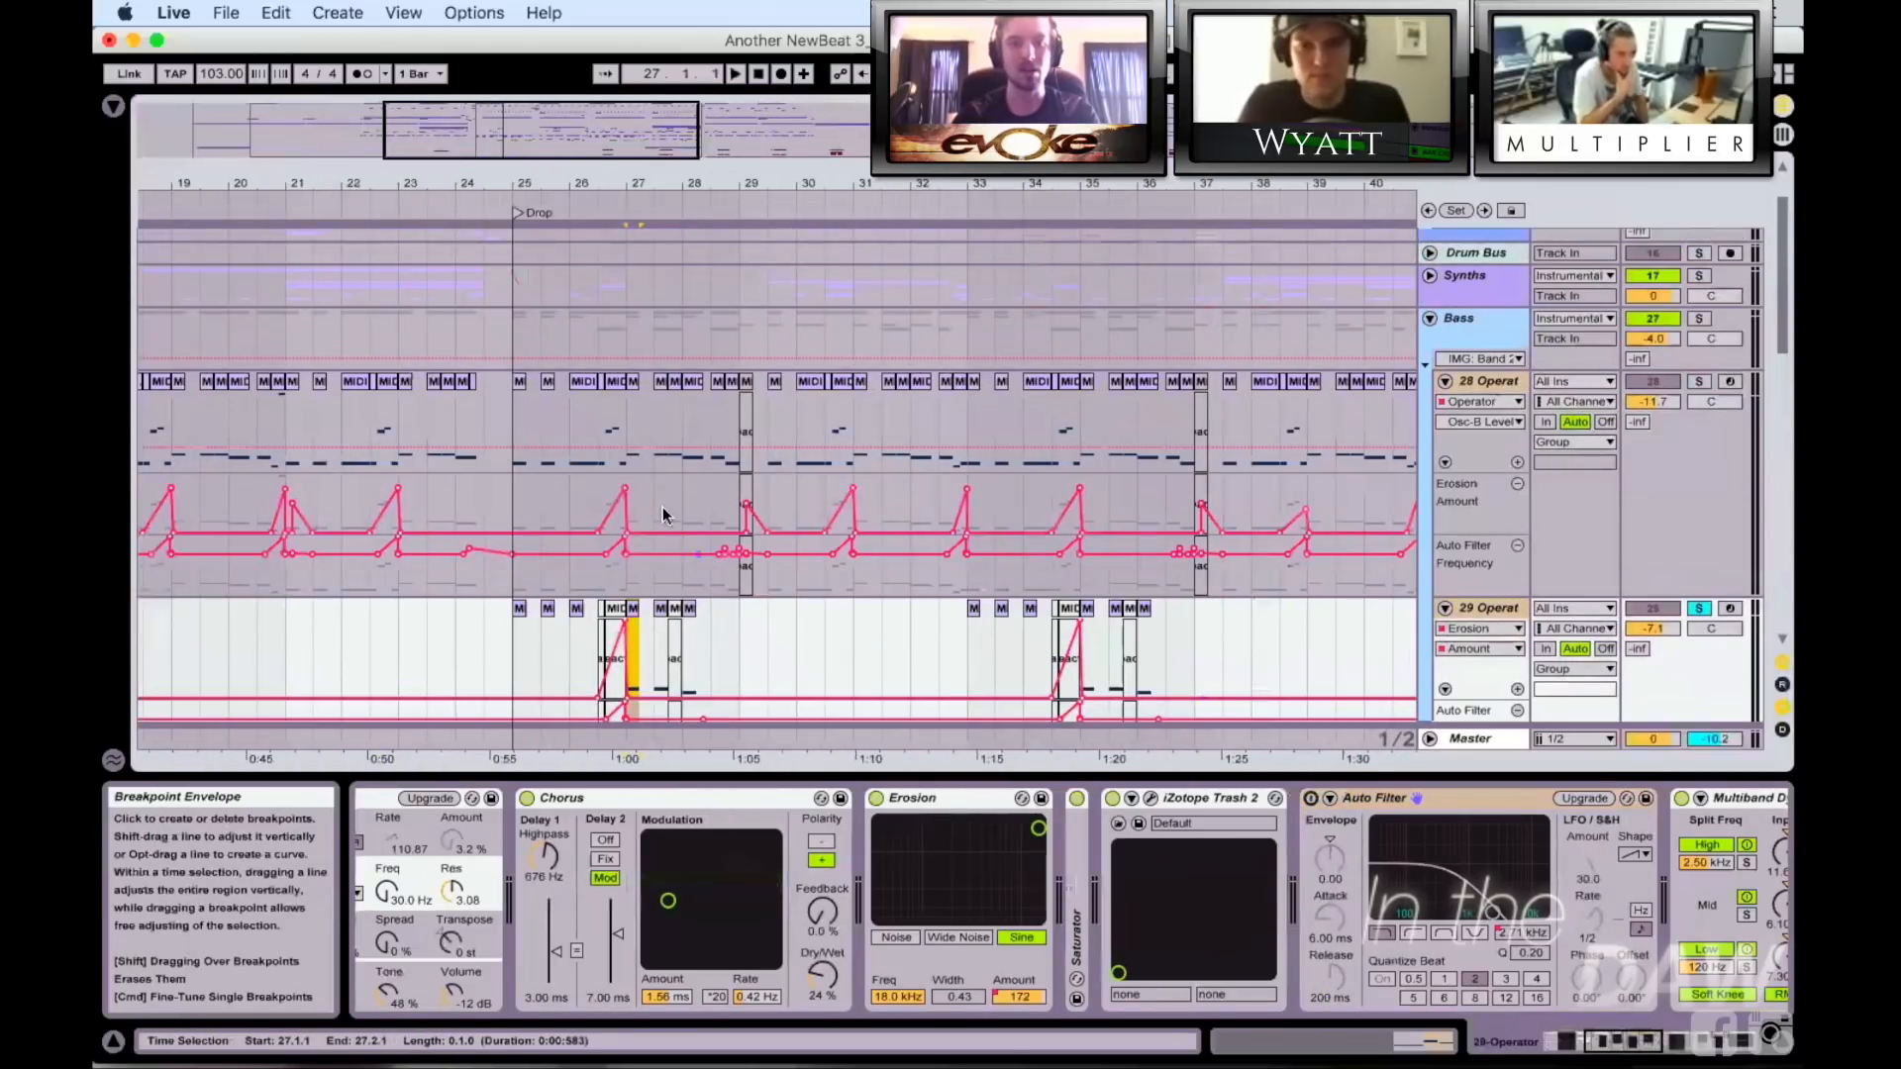
Step: Solo the 28 Operator track and play it from the clips at 26.3 and 26.1
{"action": "left_click", "coordinate": [615, 382]}
{"action": "left_click", "coordinate": [1699, 382]}
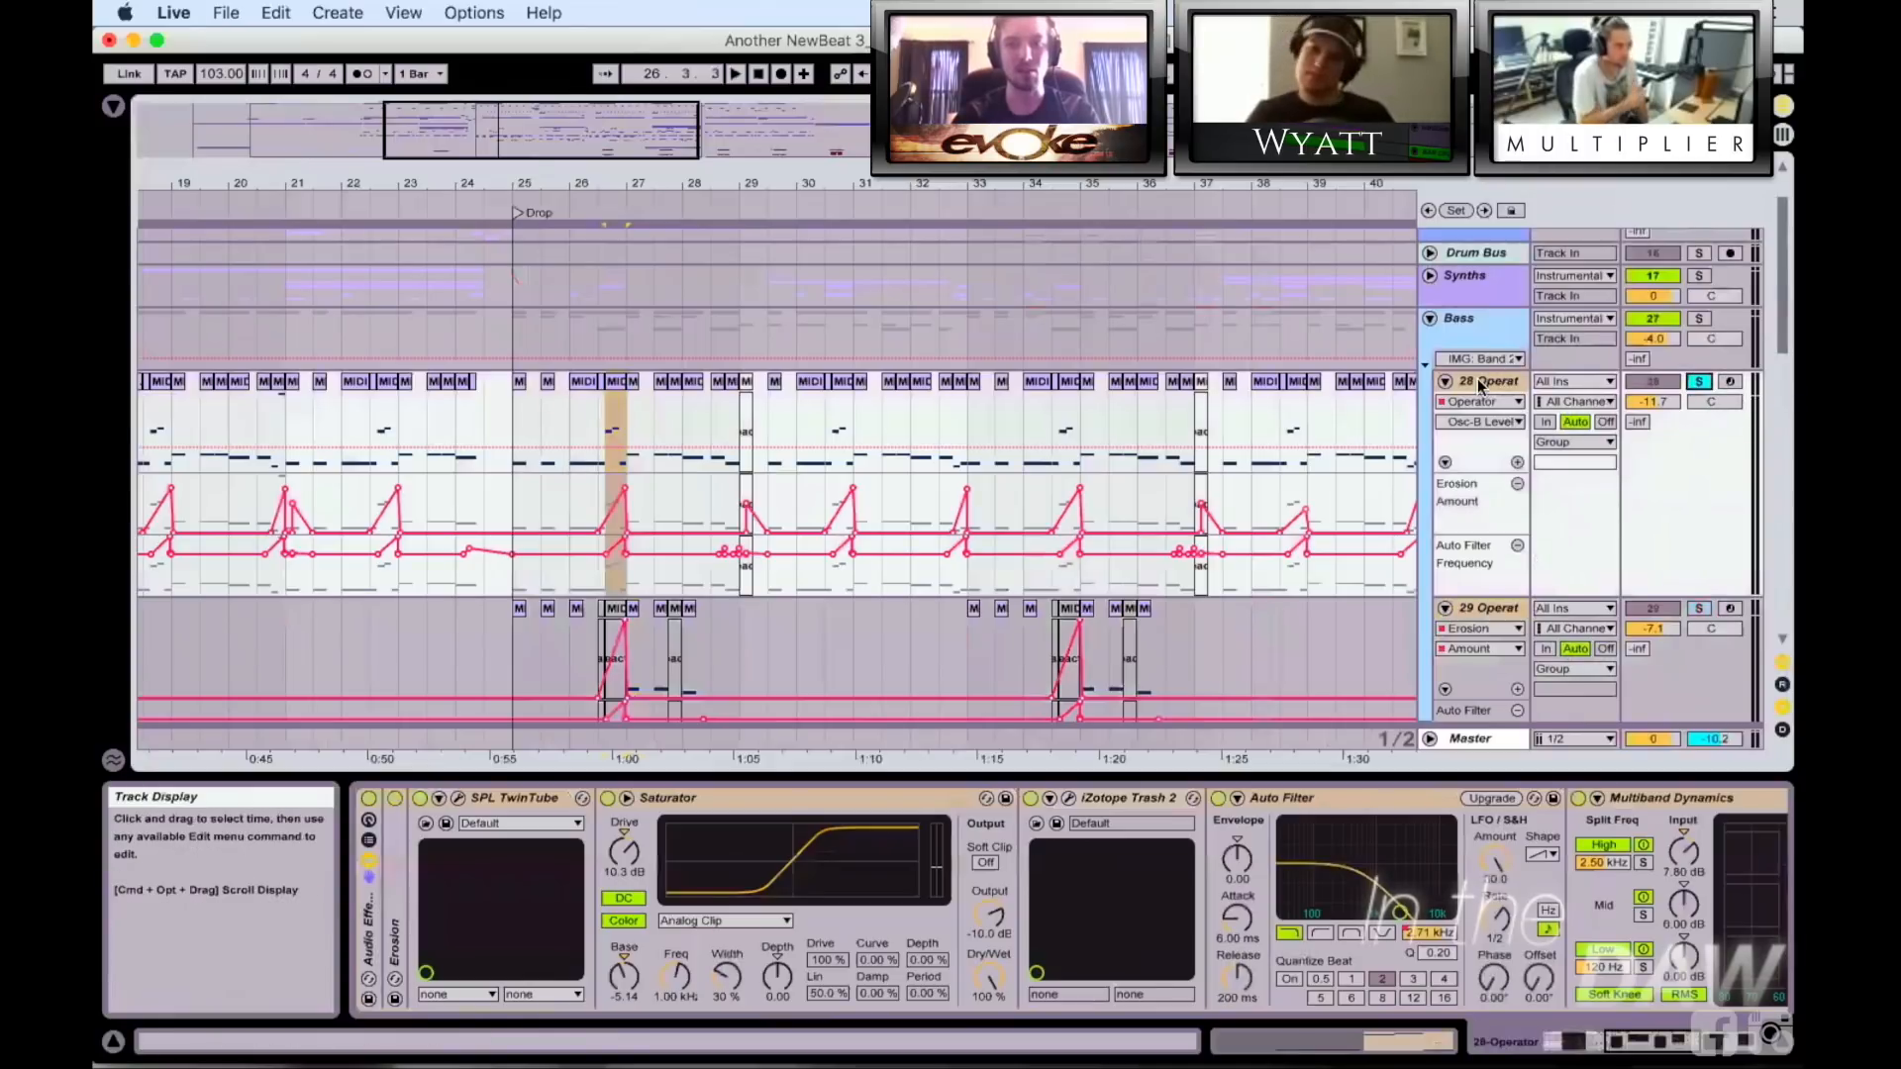
{"action": "key", "text": "space"}
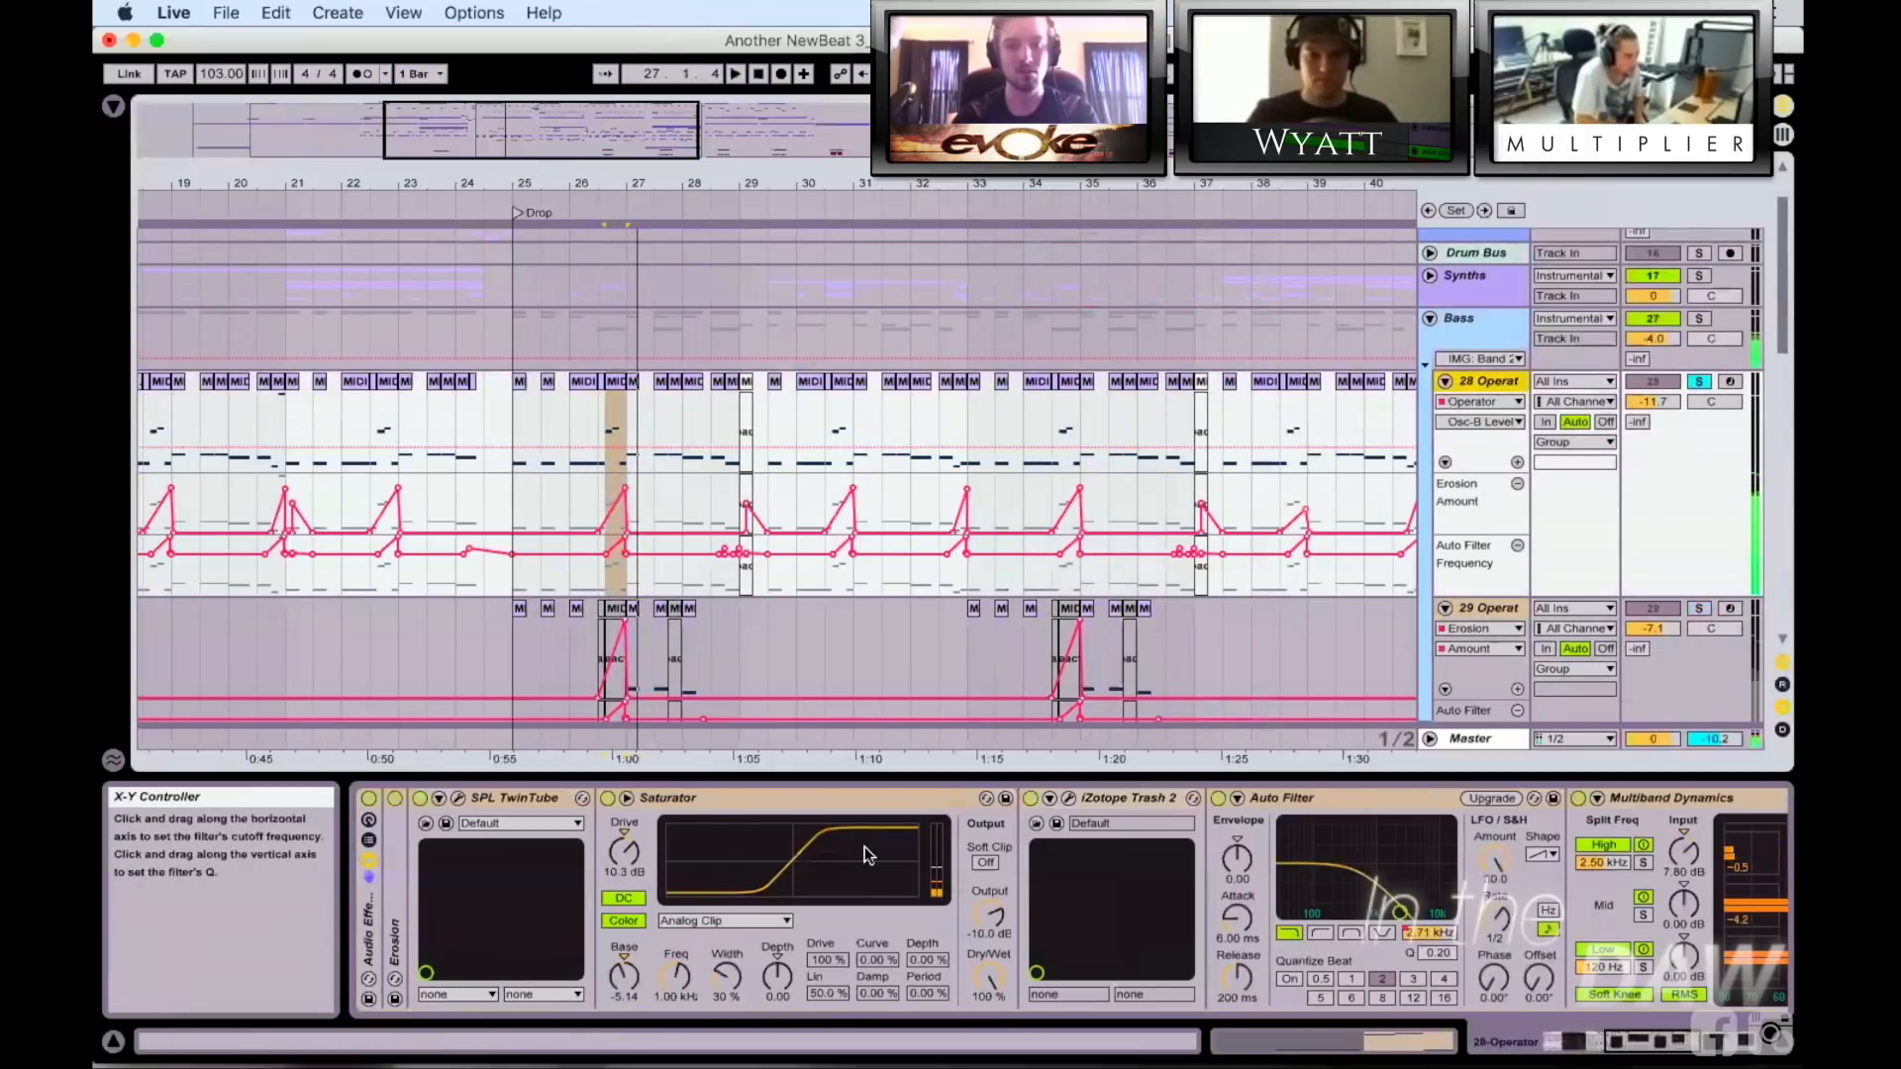
{"action": "left_click", "coordinate": [583, 382]}
{"action": "key", "text": "space"}
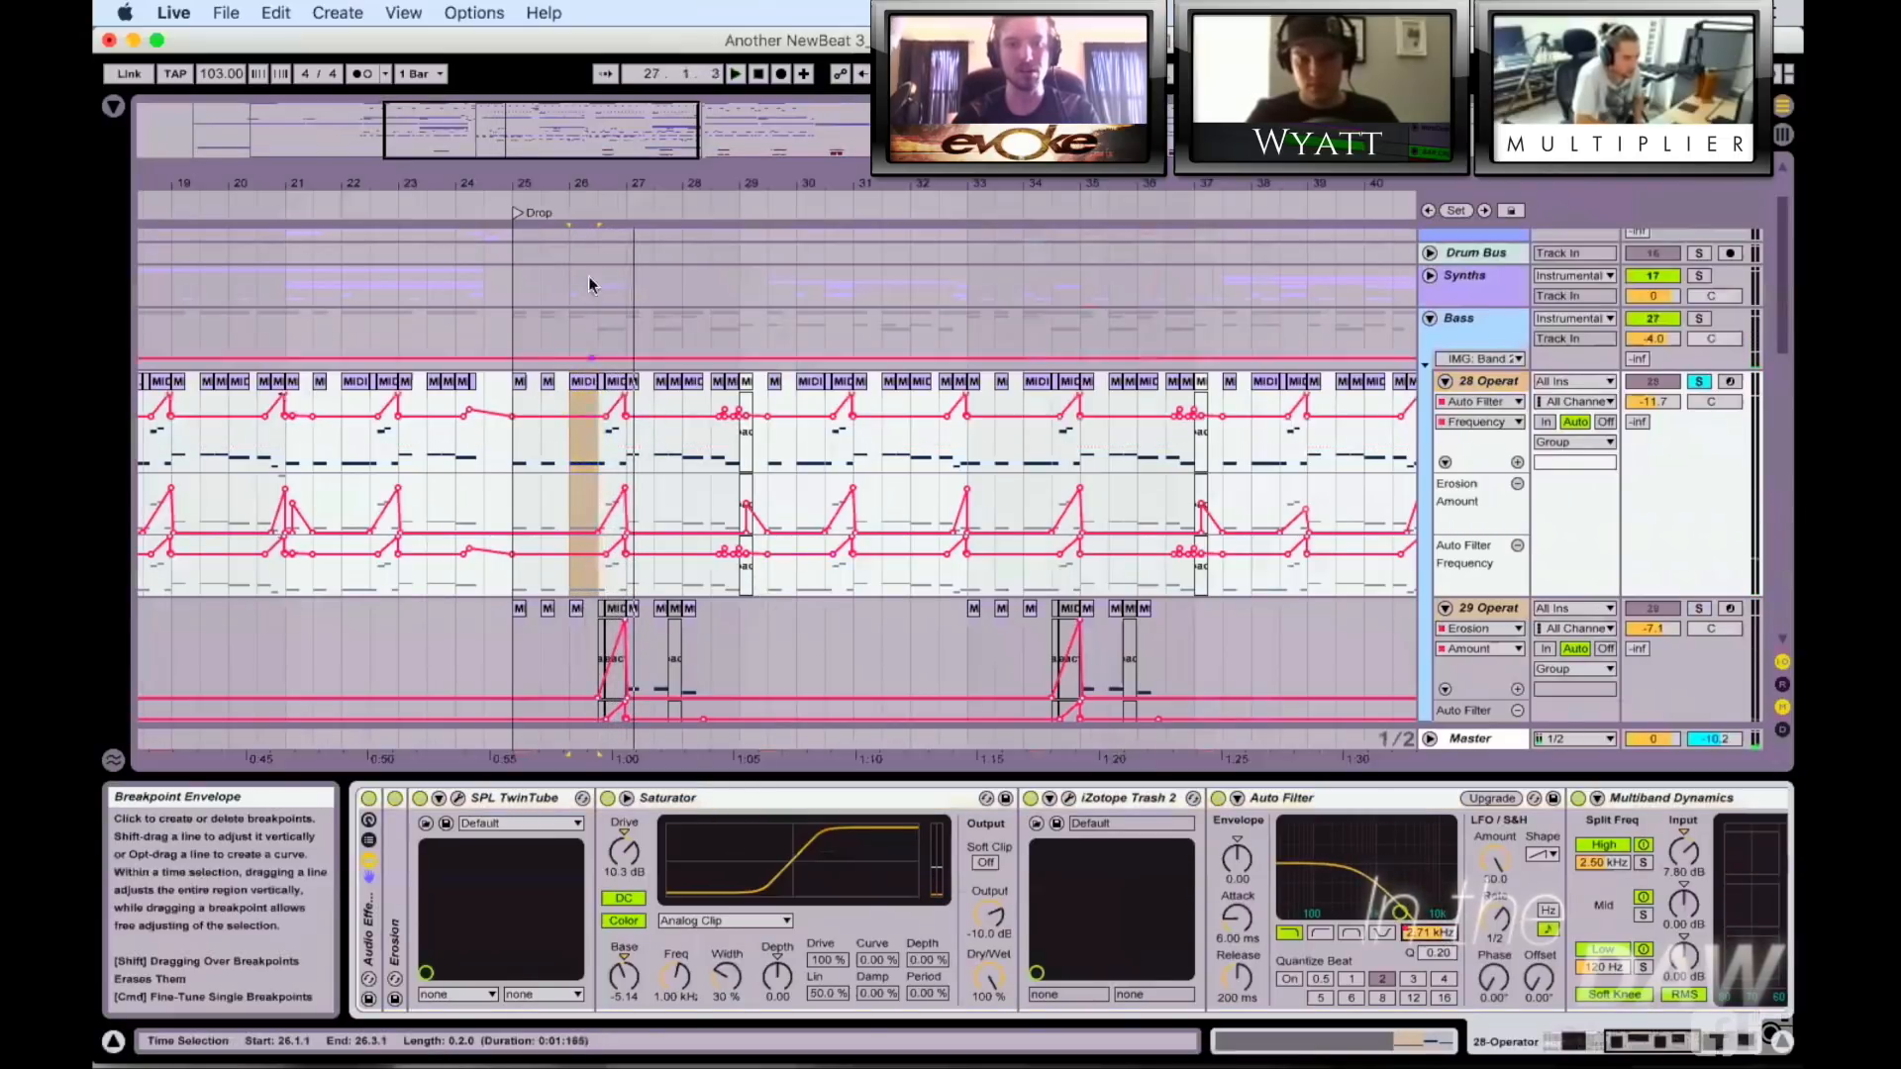
Step: Select the 28 Operator clip at 26.3.3 and unfold Erosion in the track's effect rack
{"action": "left_click_drag", "start_coordinate": [594, 194], "coordinate": [657, 393]}
{"action": "left_click", "coordinate": [633, 383]}
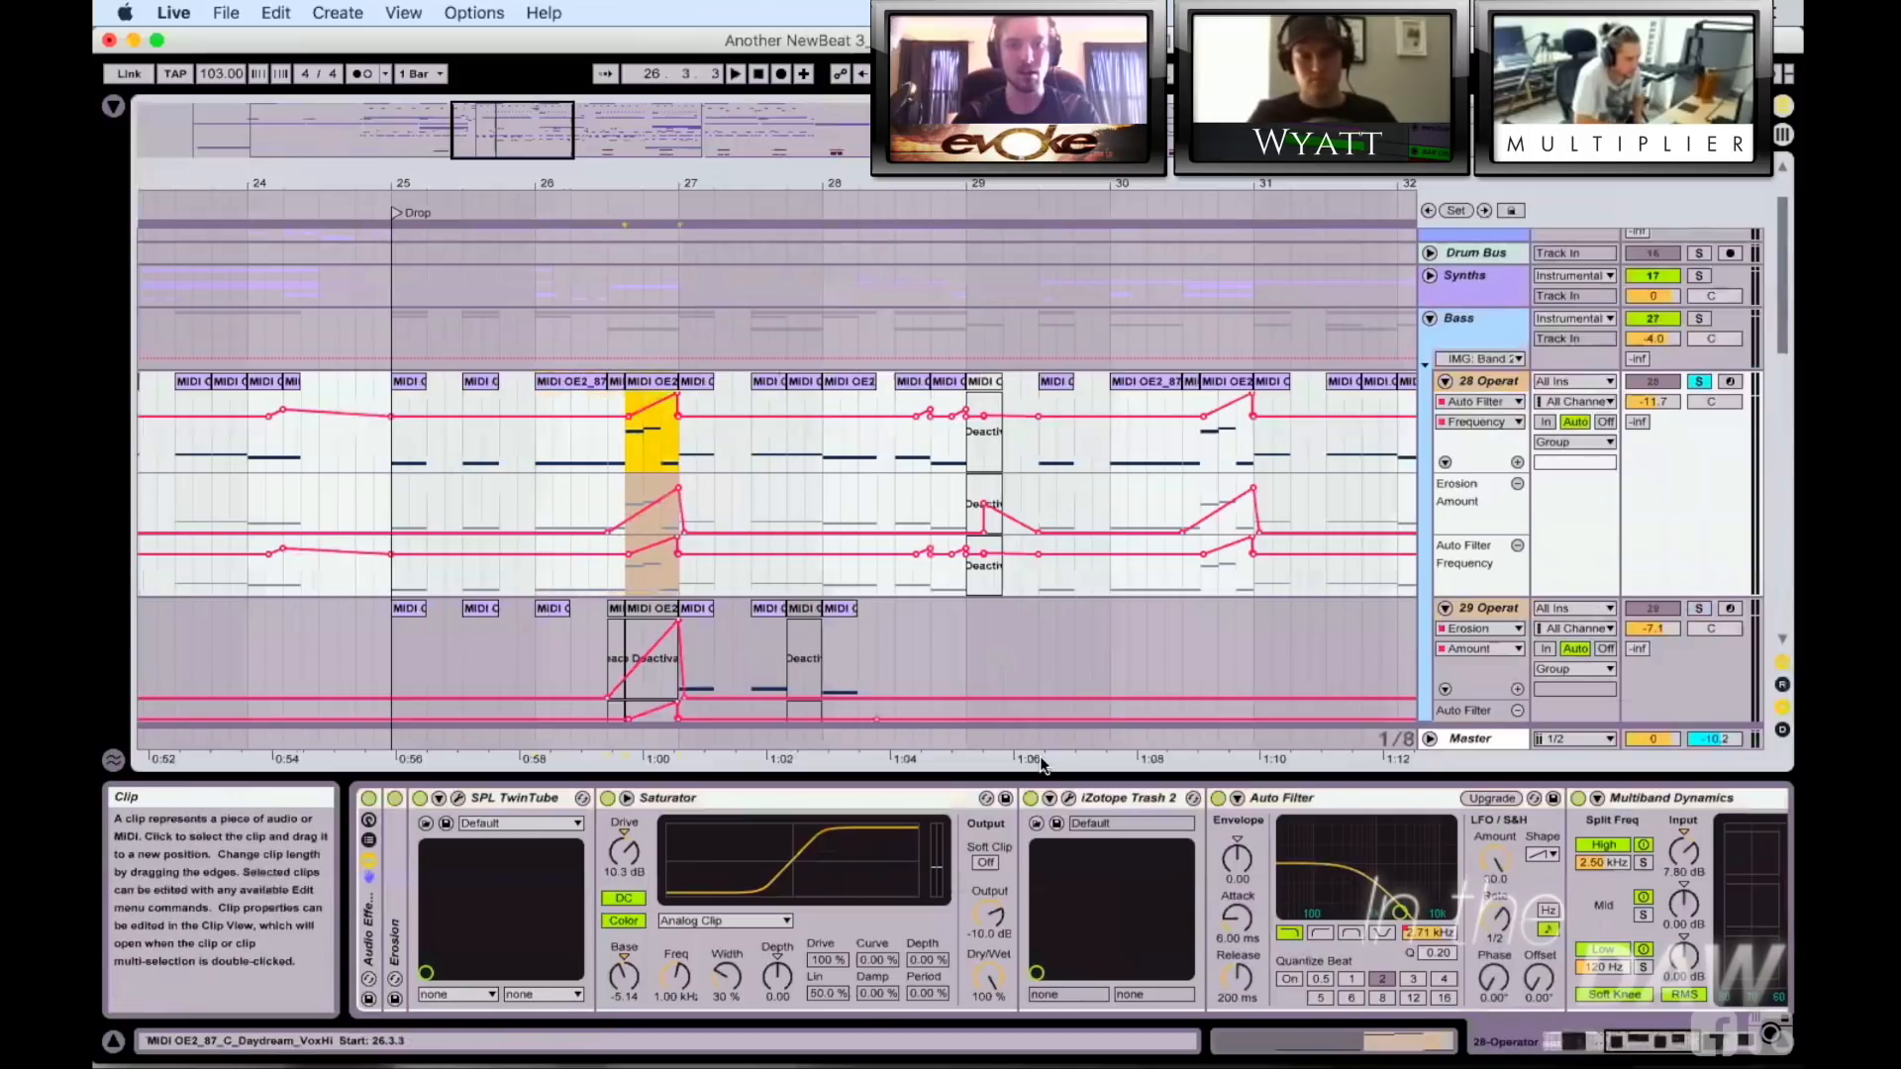
{"action": "scroll", "coordinate": [1207, 919], "scroll_direction": "left", "scroll_amount": 10}
{"action": "scroll", "coordinate": [1208, 919], "scroll_direction": "right", "scroll_amount": 5}
{"action": "double_click", "coordinate": [1012, 895]}
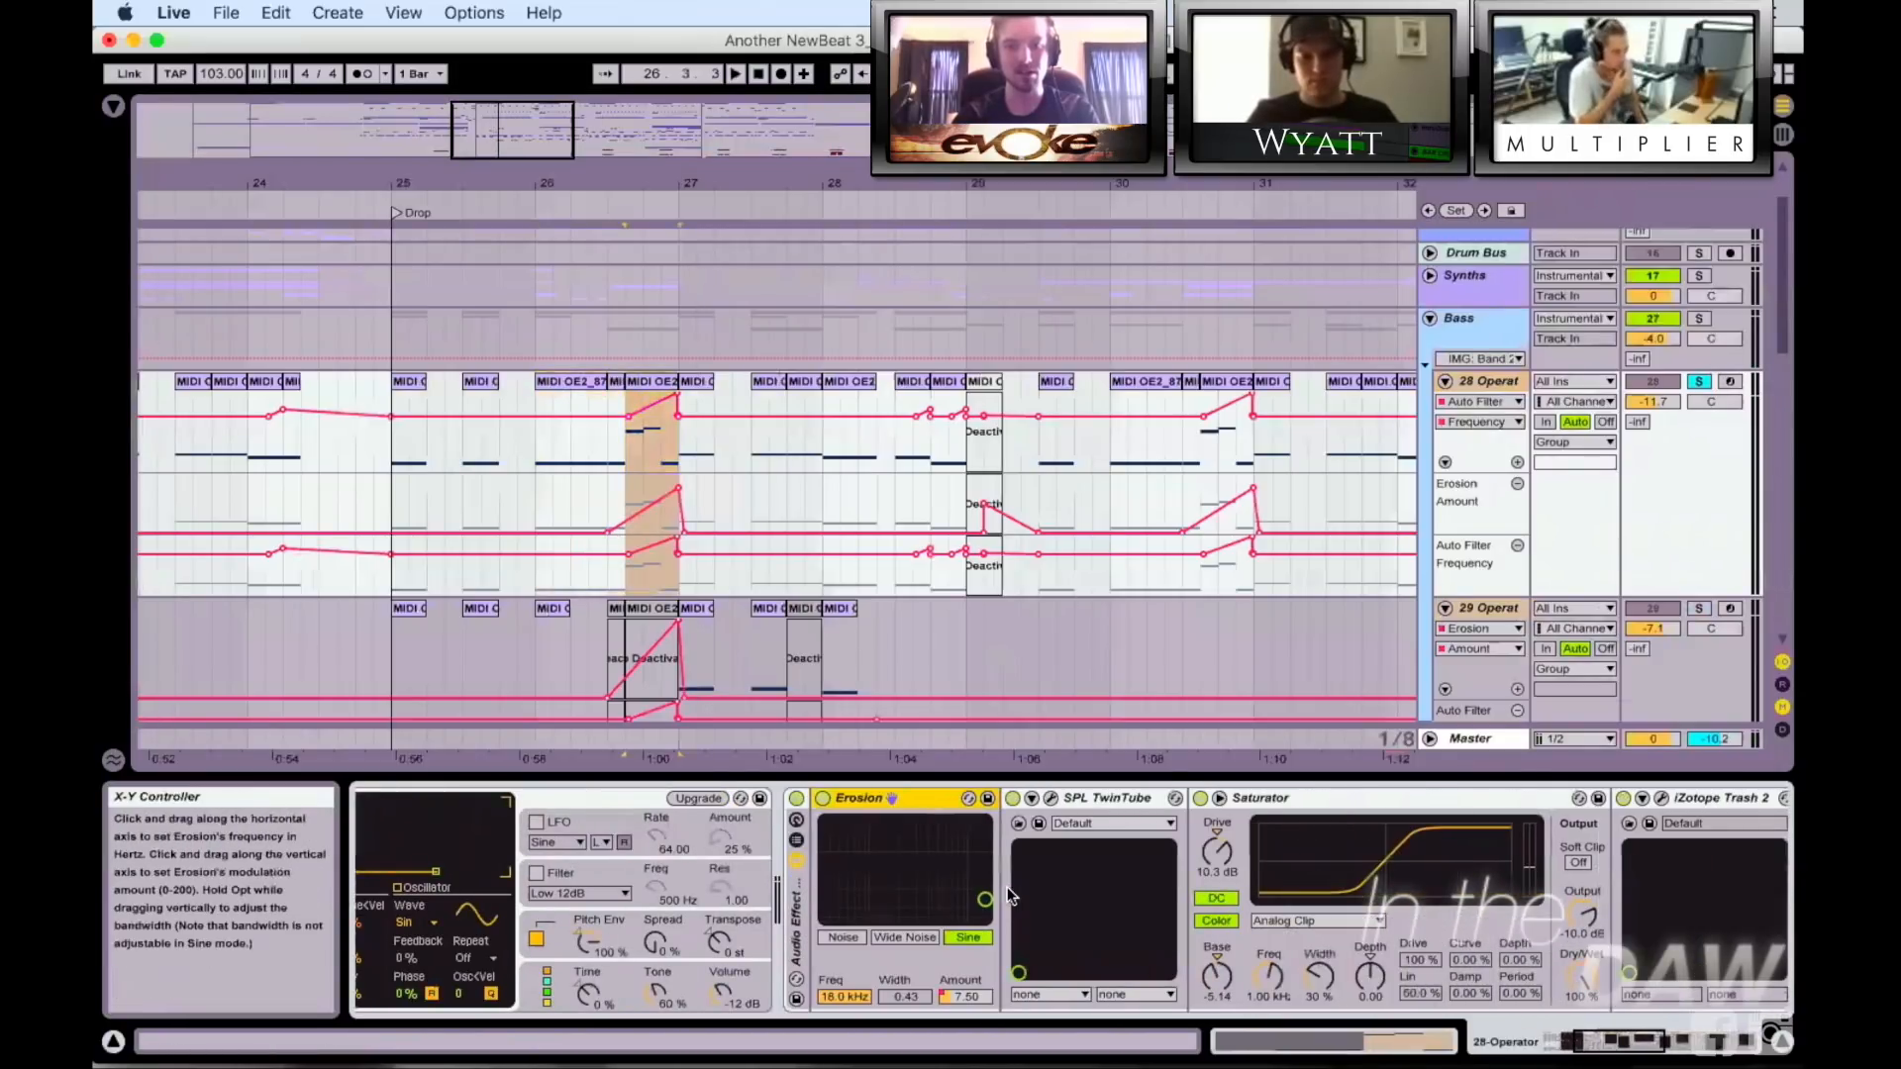
Step: Try raising the 28 Operator's Erosion Amount breakpoint at bar 27 to 230 and curving its ramp, playing the clip to compare
{"action": "left_click", "coordinate": [696, 501]}
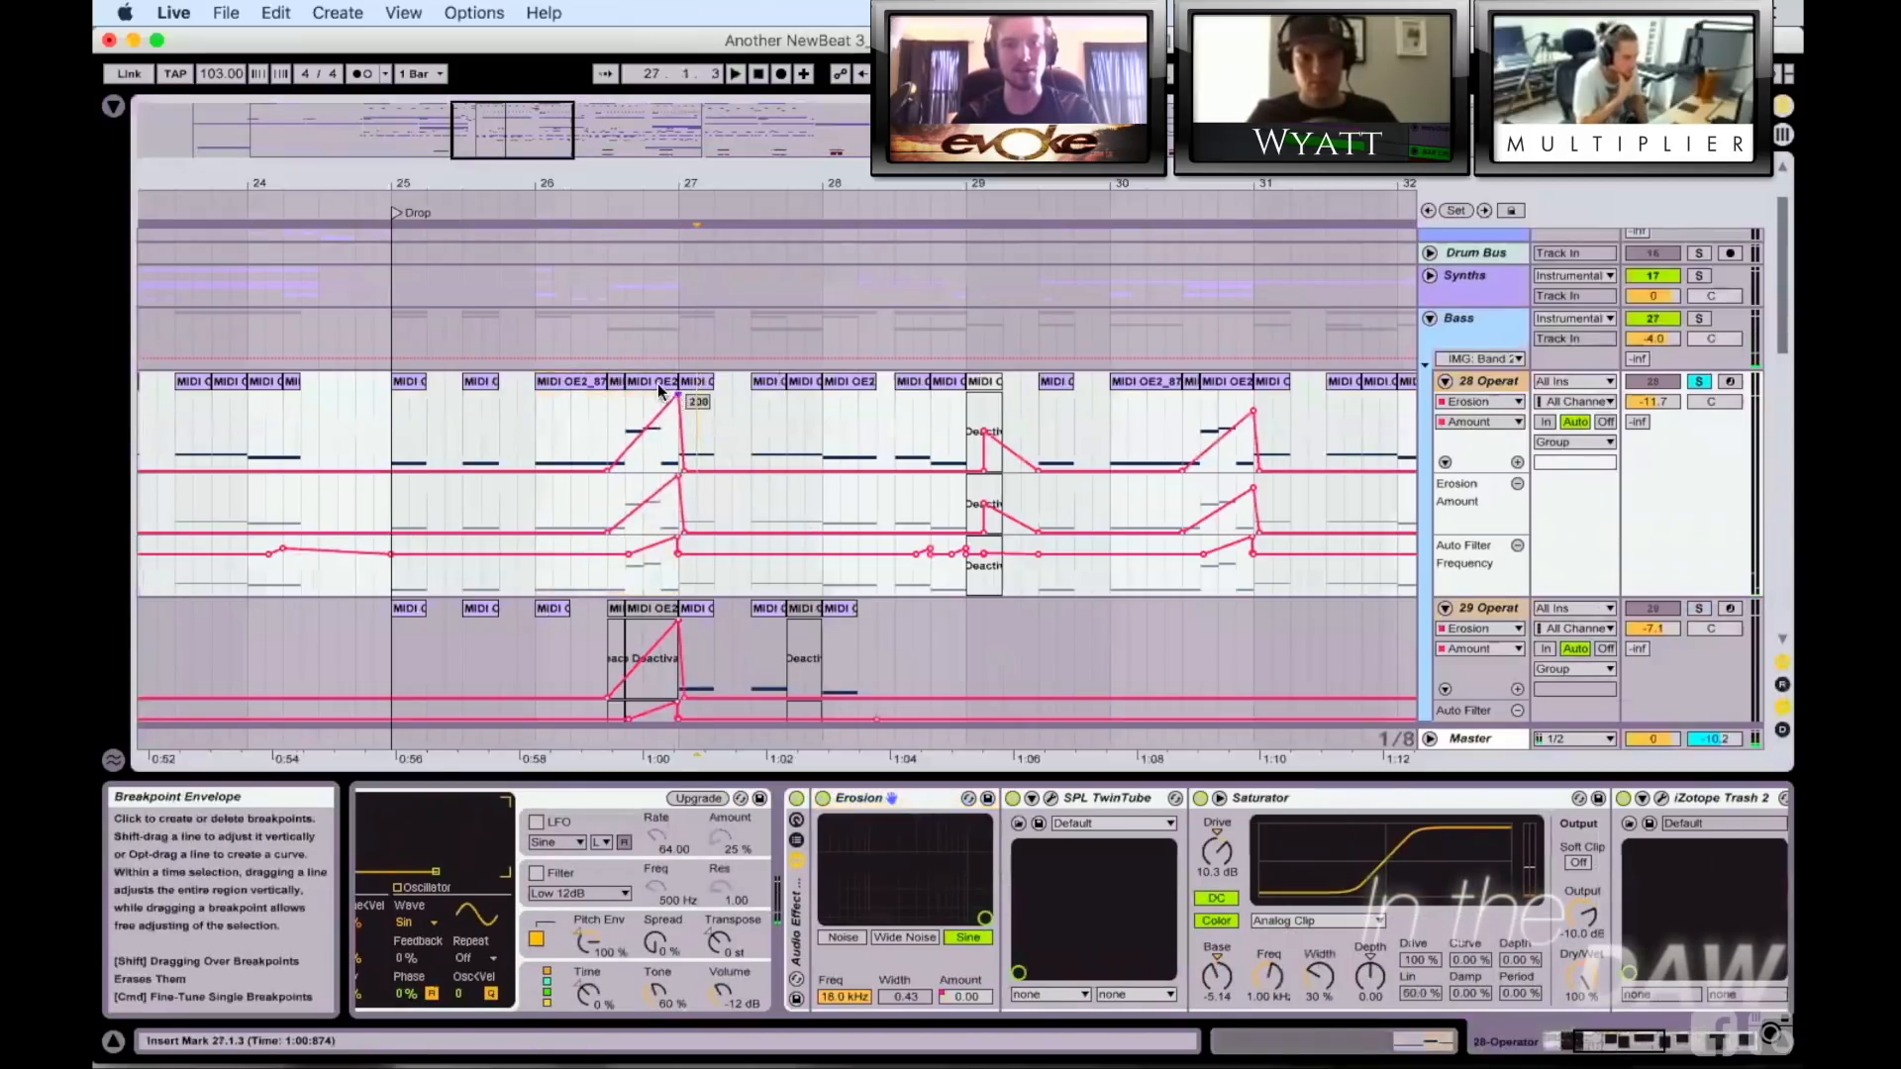
{"action": "left_click", "coordinate": [657, 386]}
{"action": "key", "text": "space"}
{"action": "key", "text": "space"}
{"action": "left_click_drag", "start_coordinate": [655, 417], "coordinate": [637, 400], "text": "alt"}
{"action": "key", "text": "space"}
Step: Undo the Erosion Amount automation changes and replay the clip at 26.3.3
{"action": "key", "text": "super+z"}
{"action": "key", "text": "space"}
{"action": "key", "text": "super+z"}
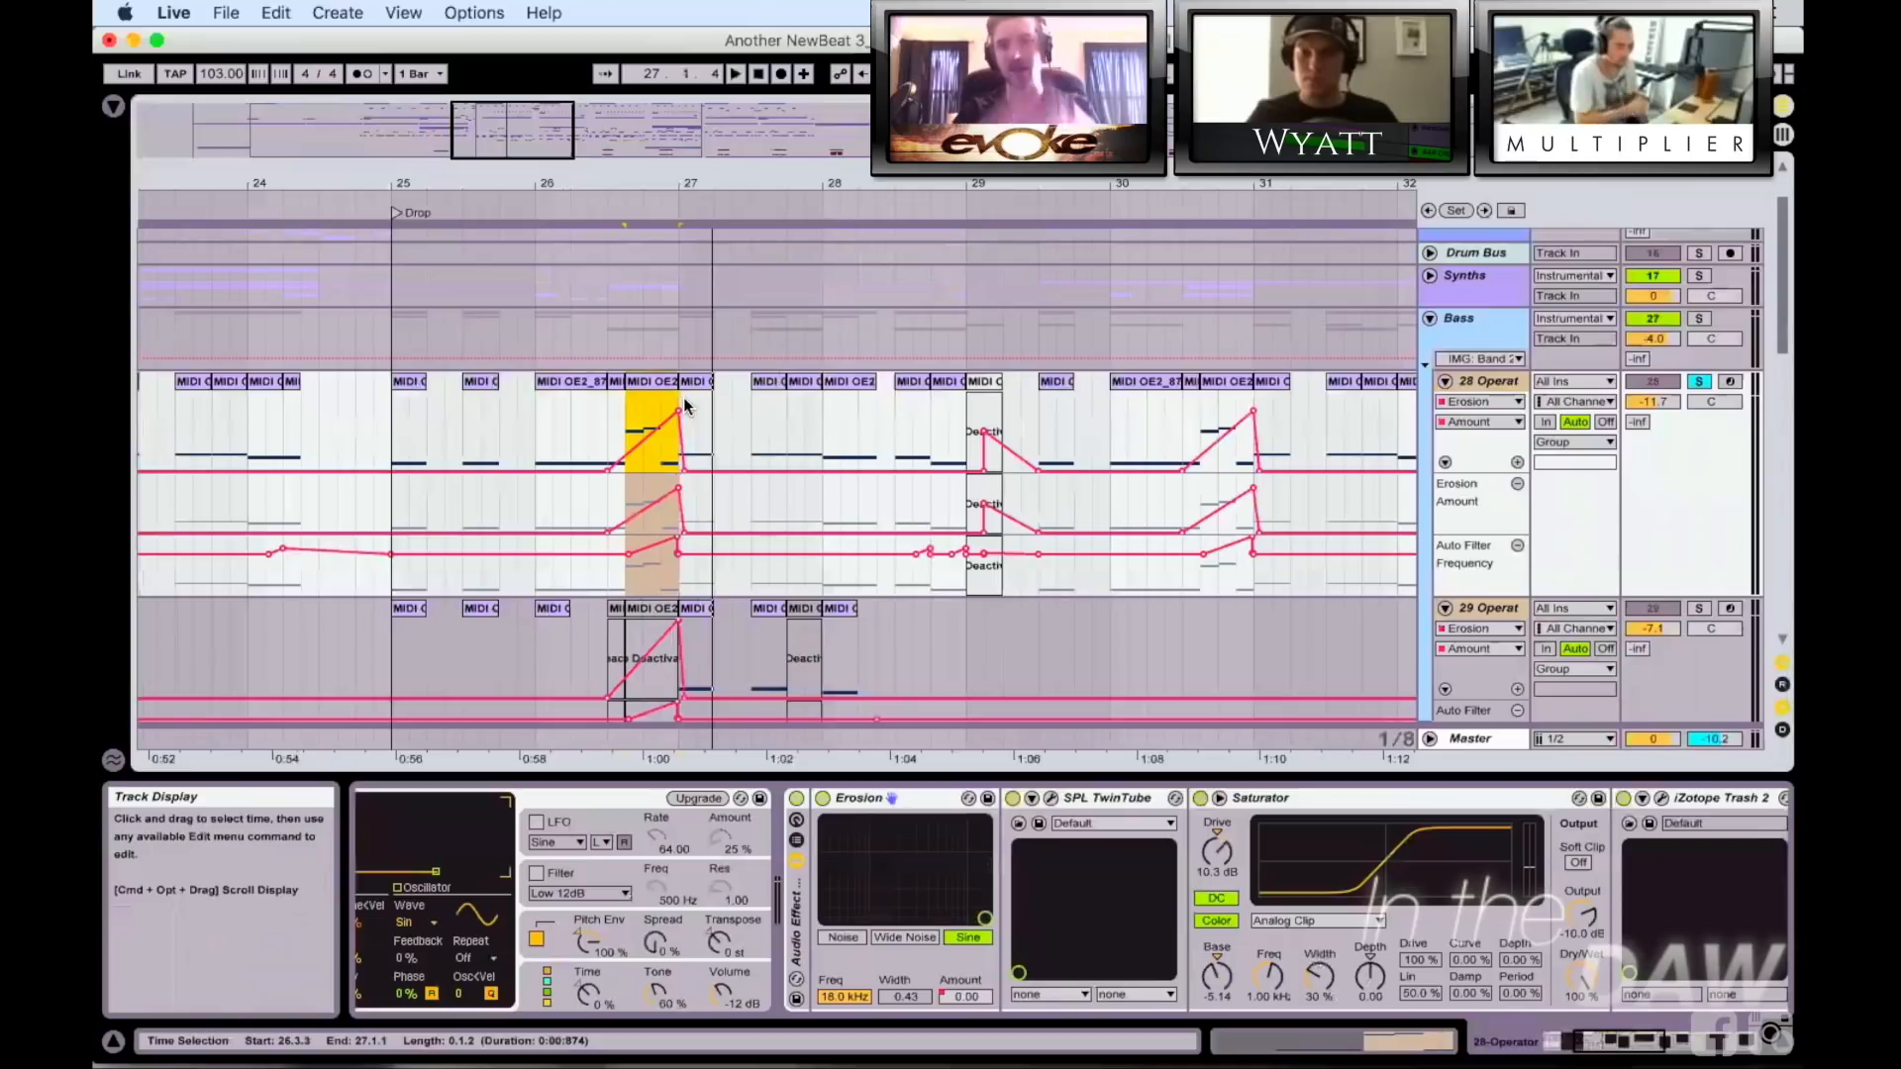
Step: Unsolo the 28 Operator track and play the full mix from 26.3.3
{"action": "scroll", "coordinate": [720, 432], "scroll_direction": "down", "scroll_amount": 5}
{"action": "scroll", "coordinate": [721, 429], "scroll_direction": "left", "scroll_amount": 3}
{"action": "scroll", "coordinate": [721, 429], "scroll_direction": "up", "scroll_amount": 6}
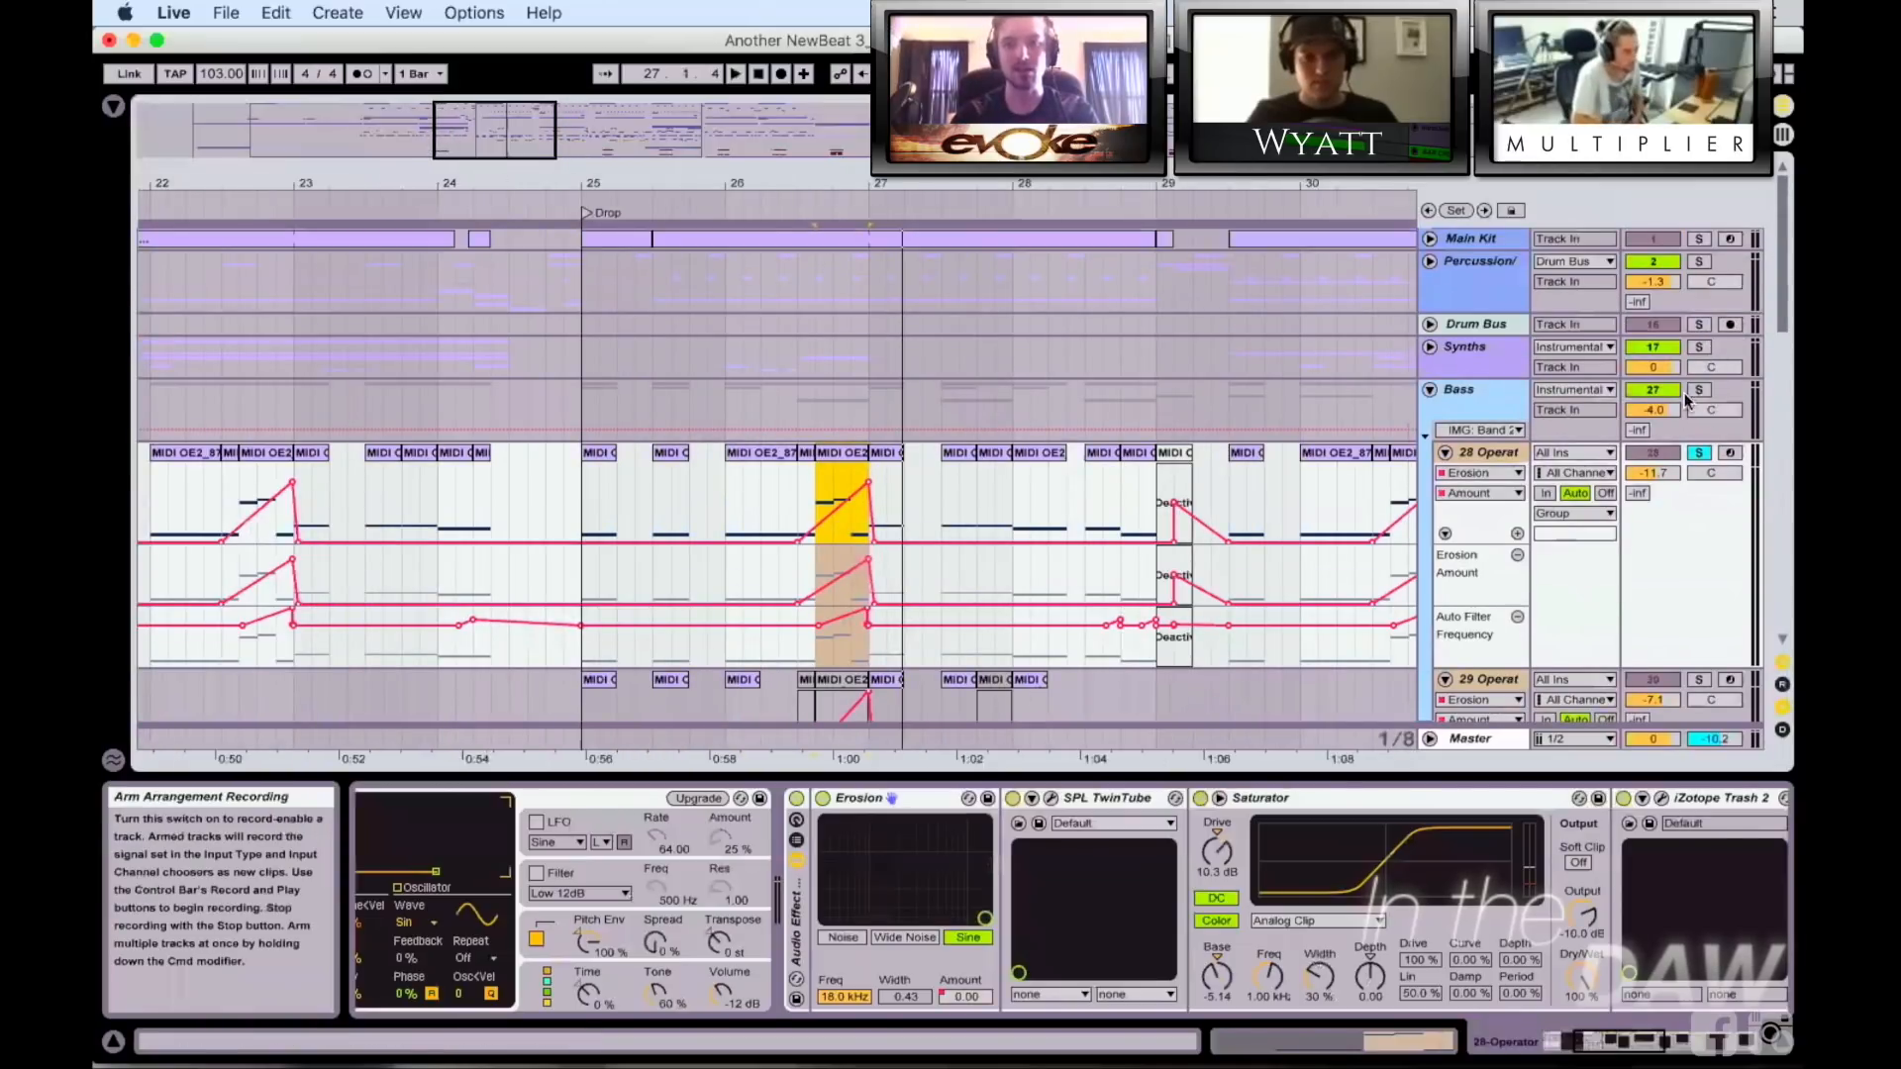
{"action": "left_click", "coordinate": [1701, 454]}
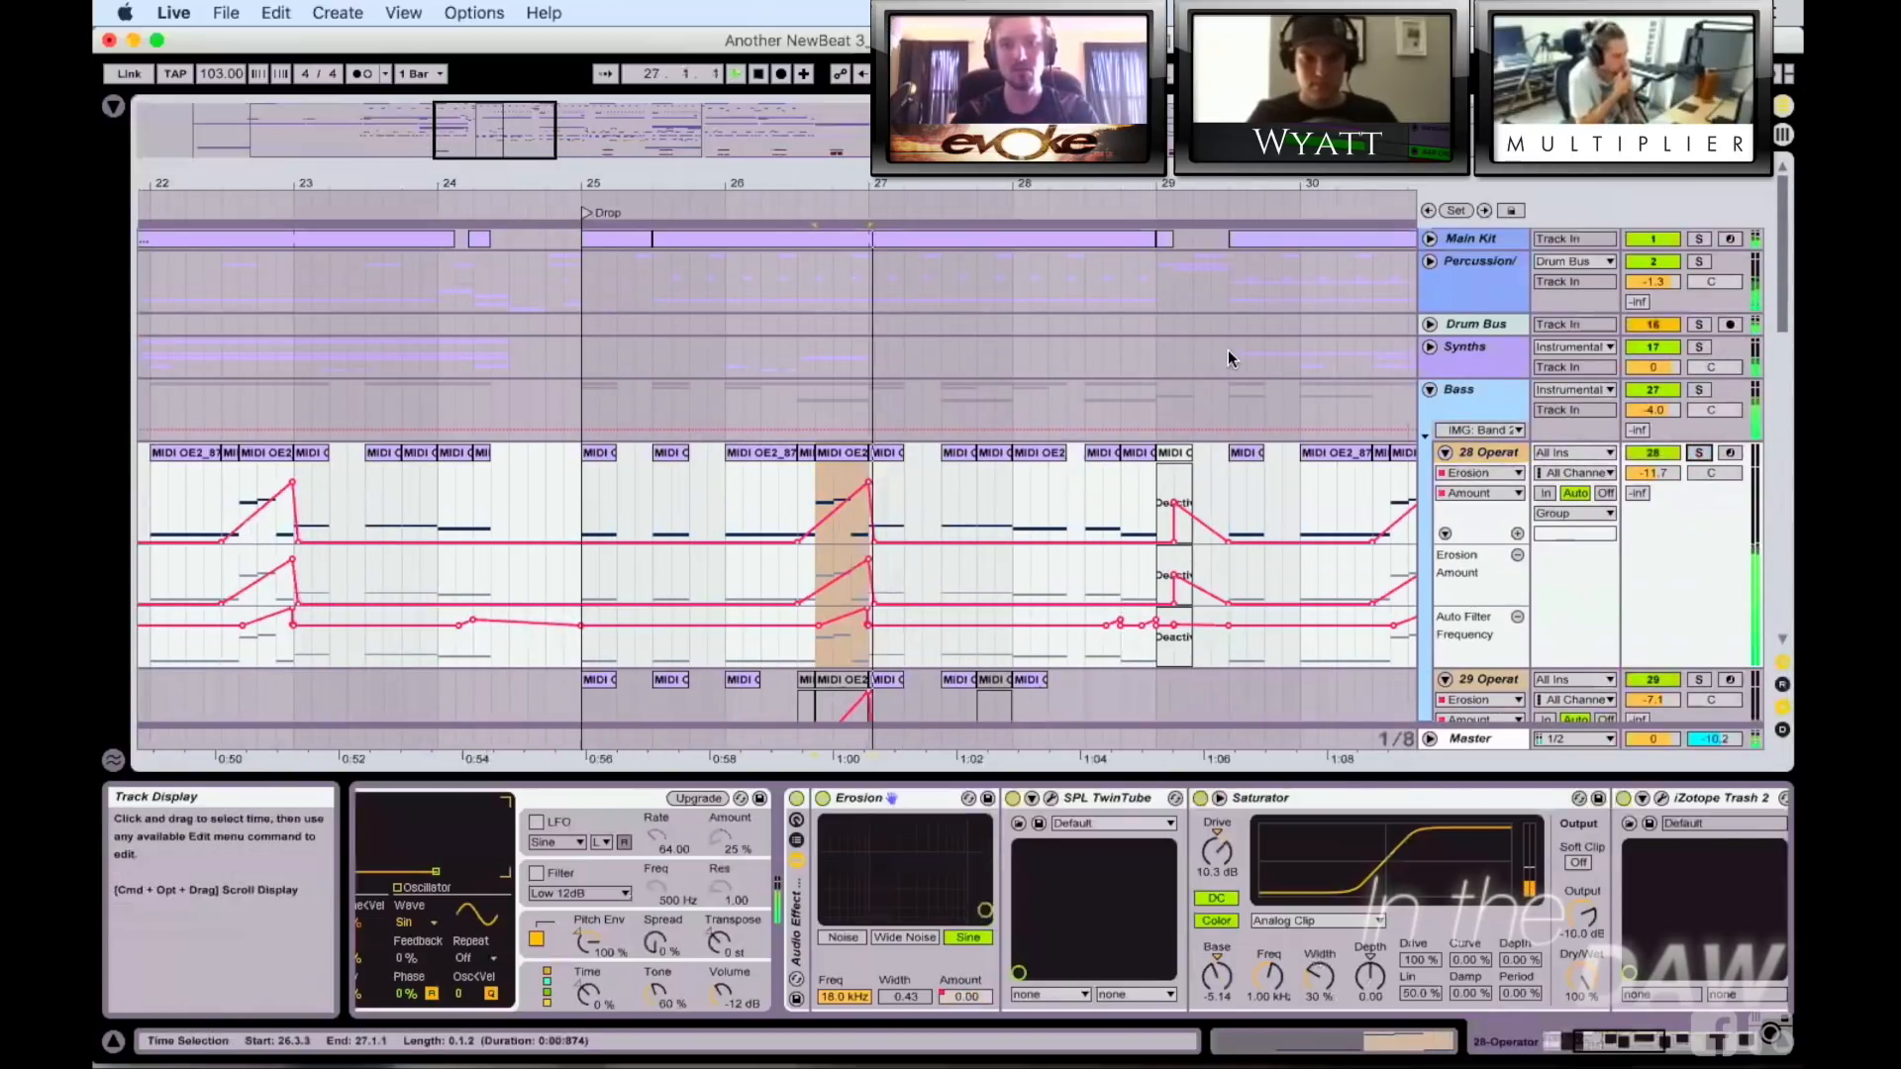
Step: Solo the 32 Audio track and play its 25-Audio clip from 26.3.1
{"action": "scroll", "coordinate": [1261, 410], "scroll_direction": "down", "scroll_amount": 4}
{"action": "scroll", "coordinate": [1258, 404], "scroll_direction": "down", "scroll_amount": 5}
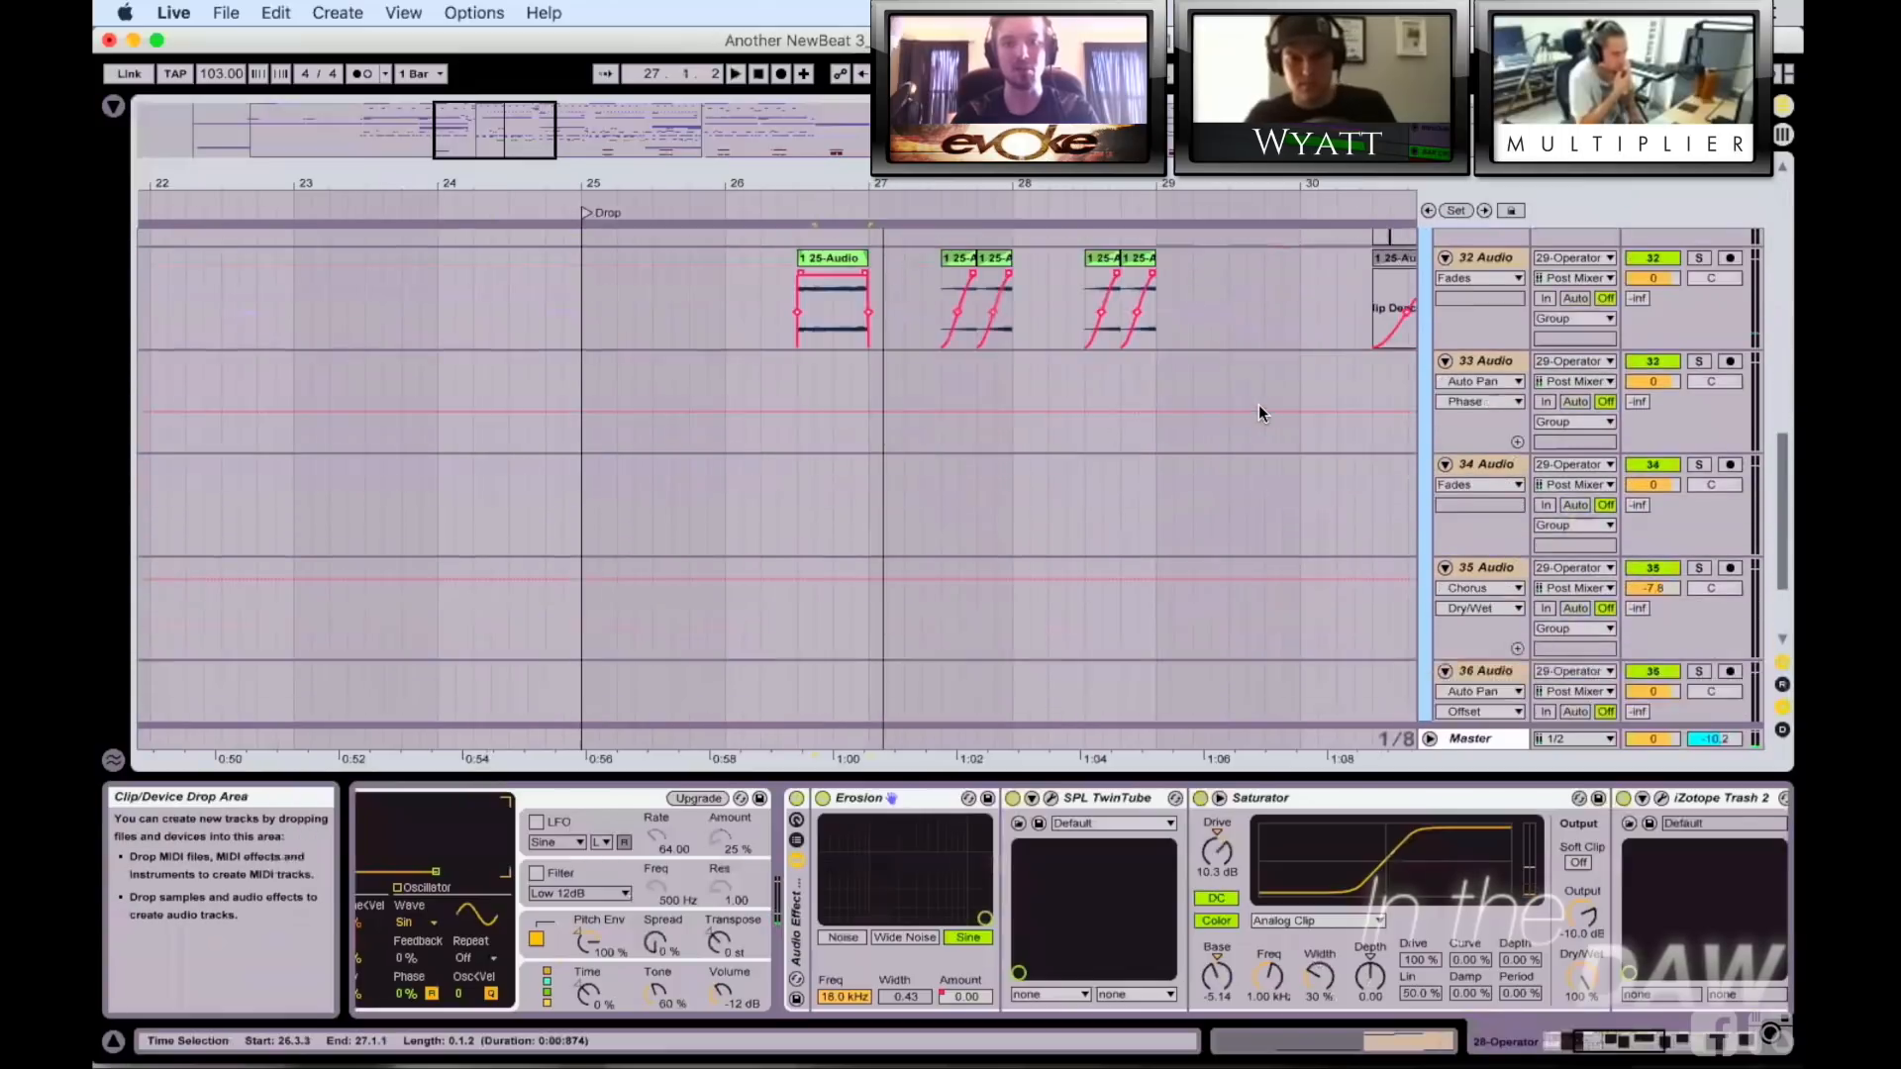
{"action": "left_click", "coordinate": [840, 402]}
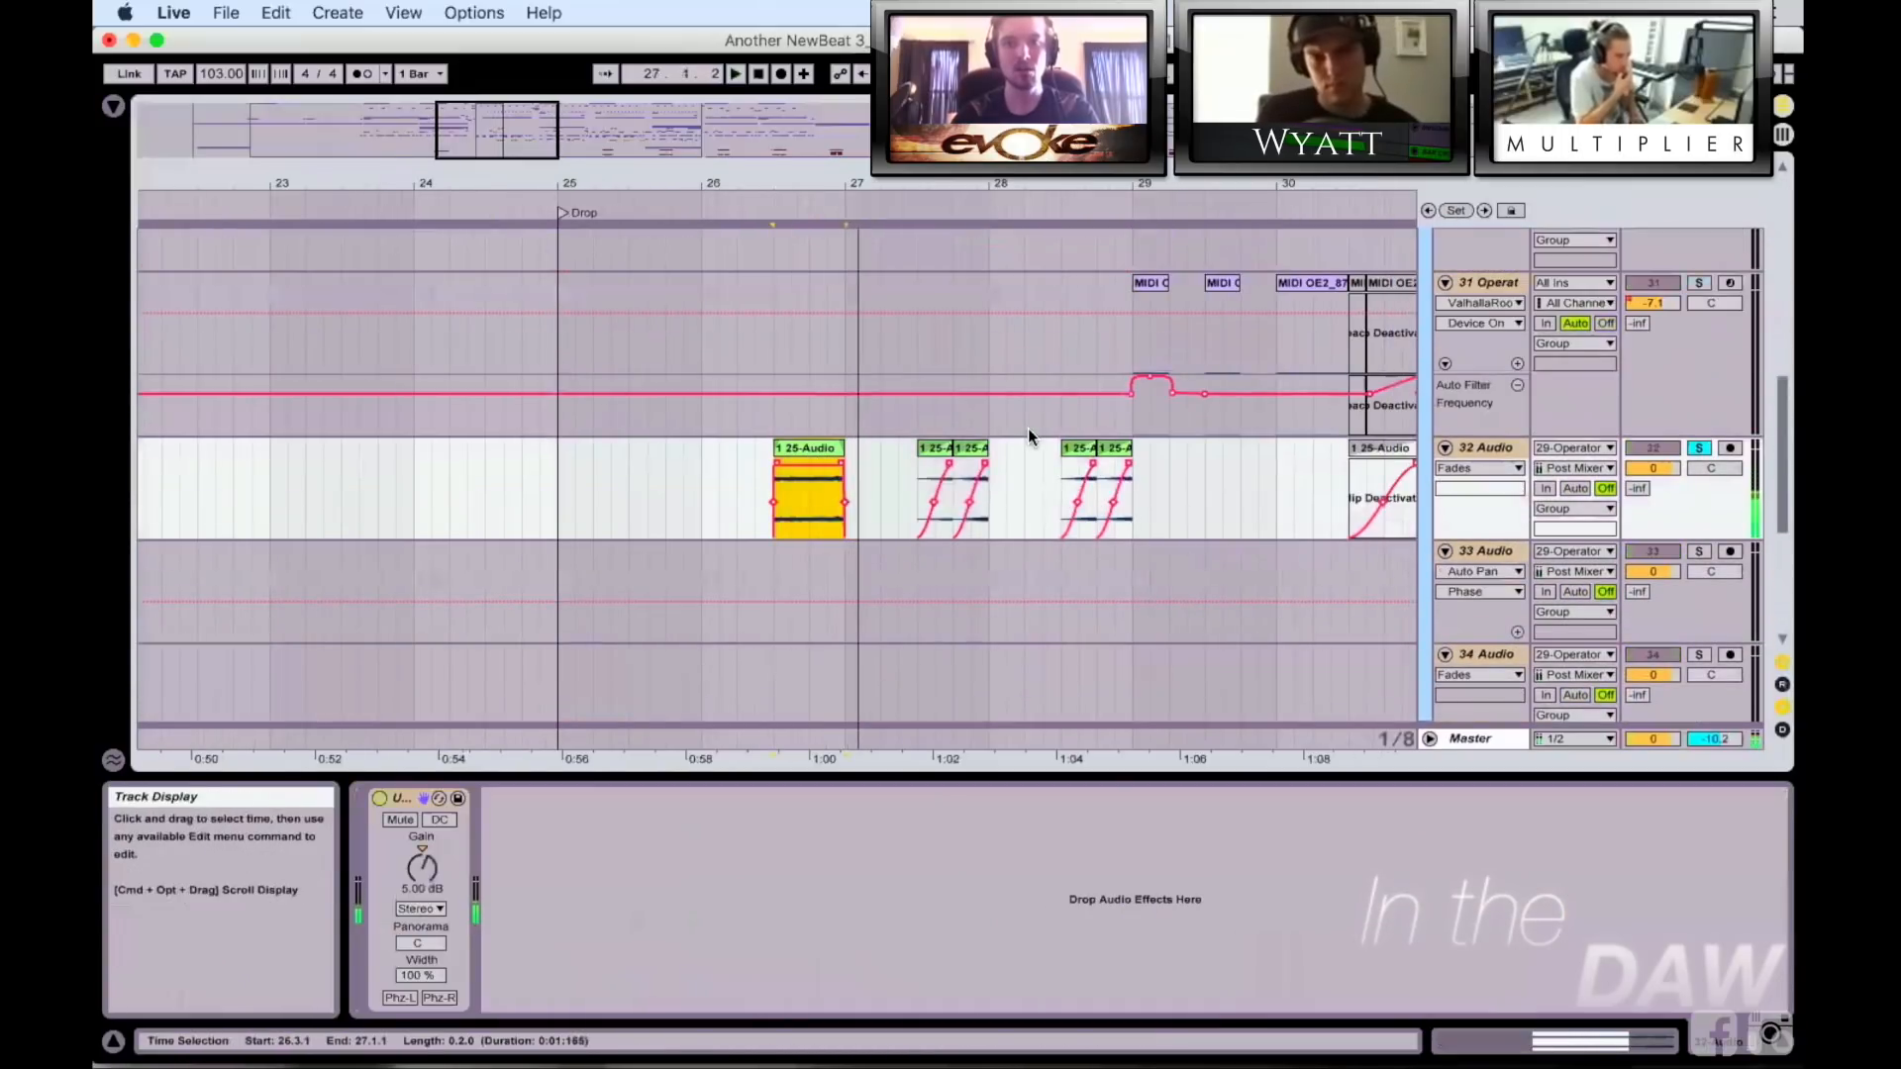
{"action": "scroll", "coordinate": [1028, 436], "scroll_direction": "up", "scroll_amount": 4}
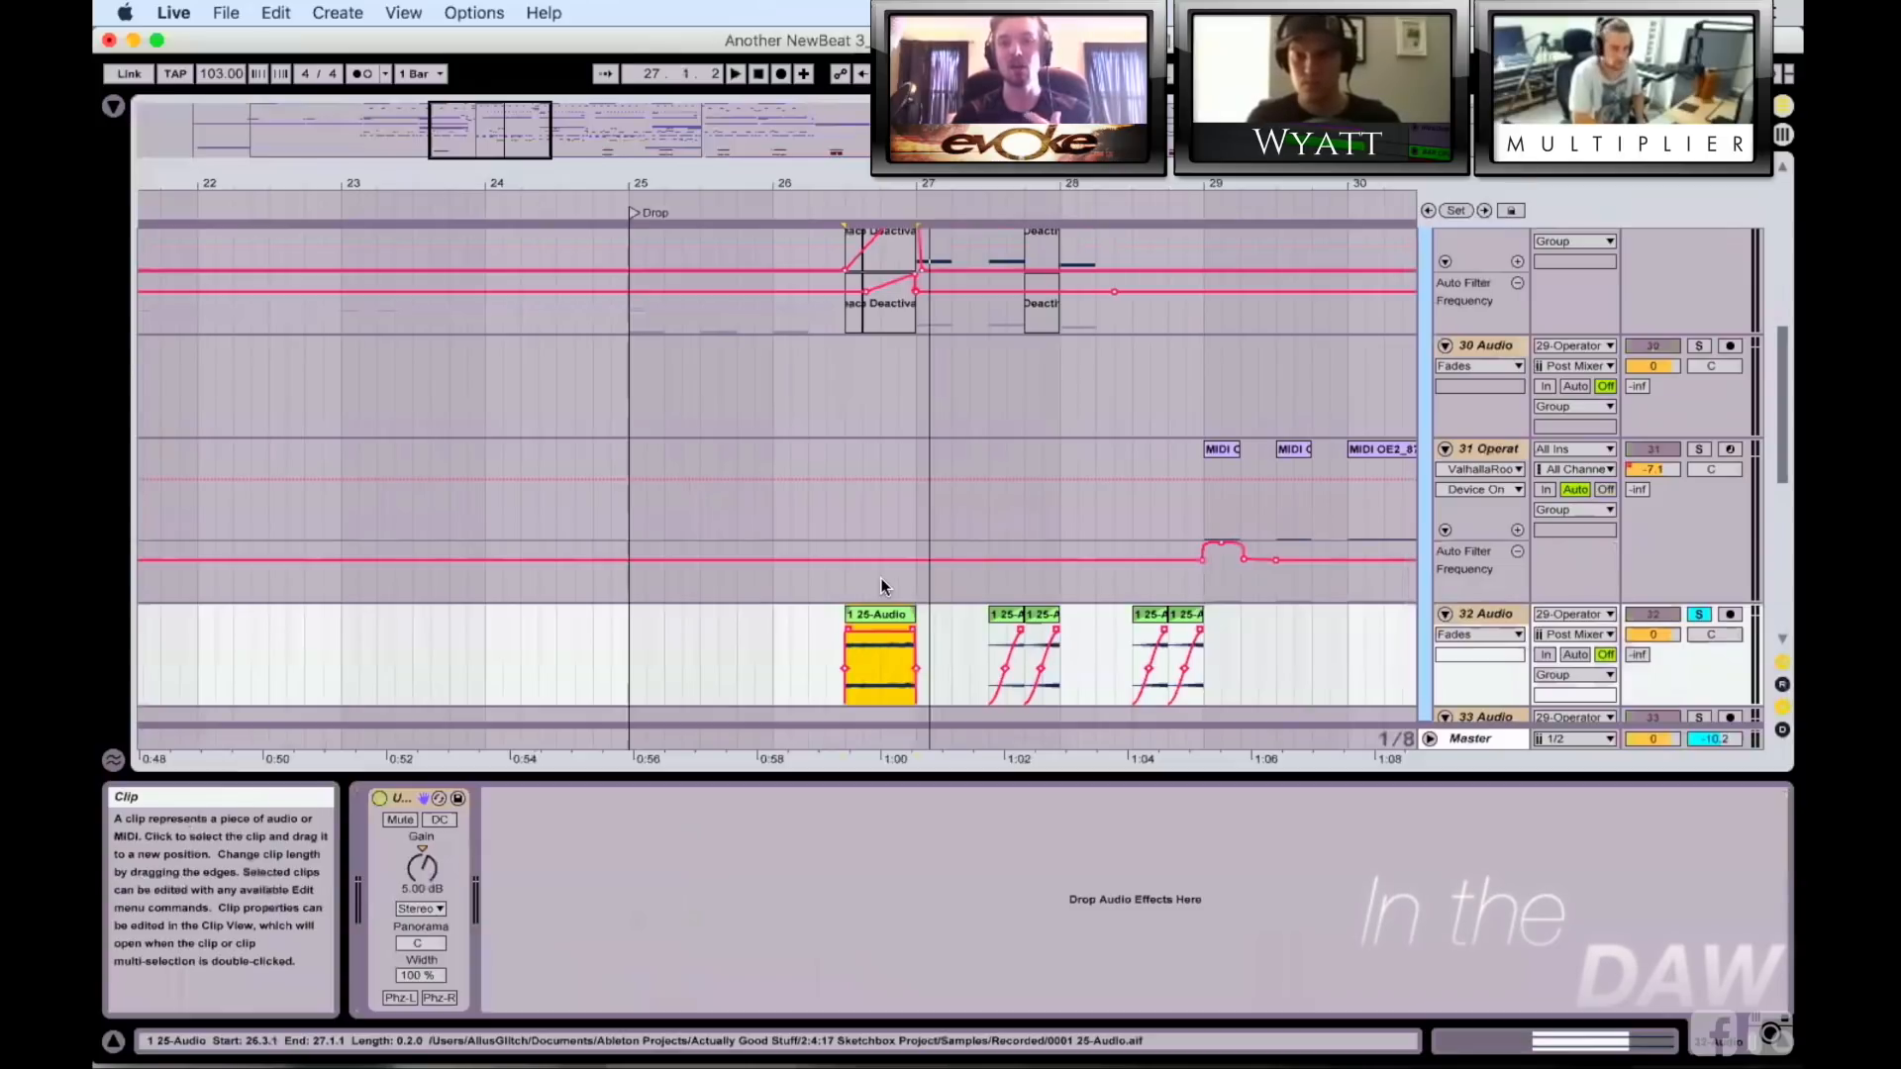
{"action": "key", "text": "space"}
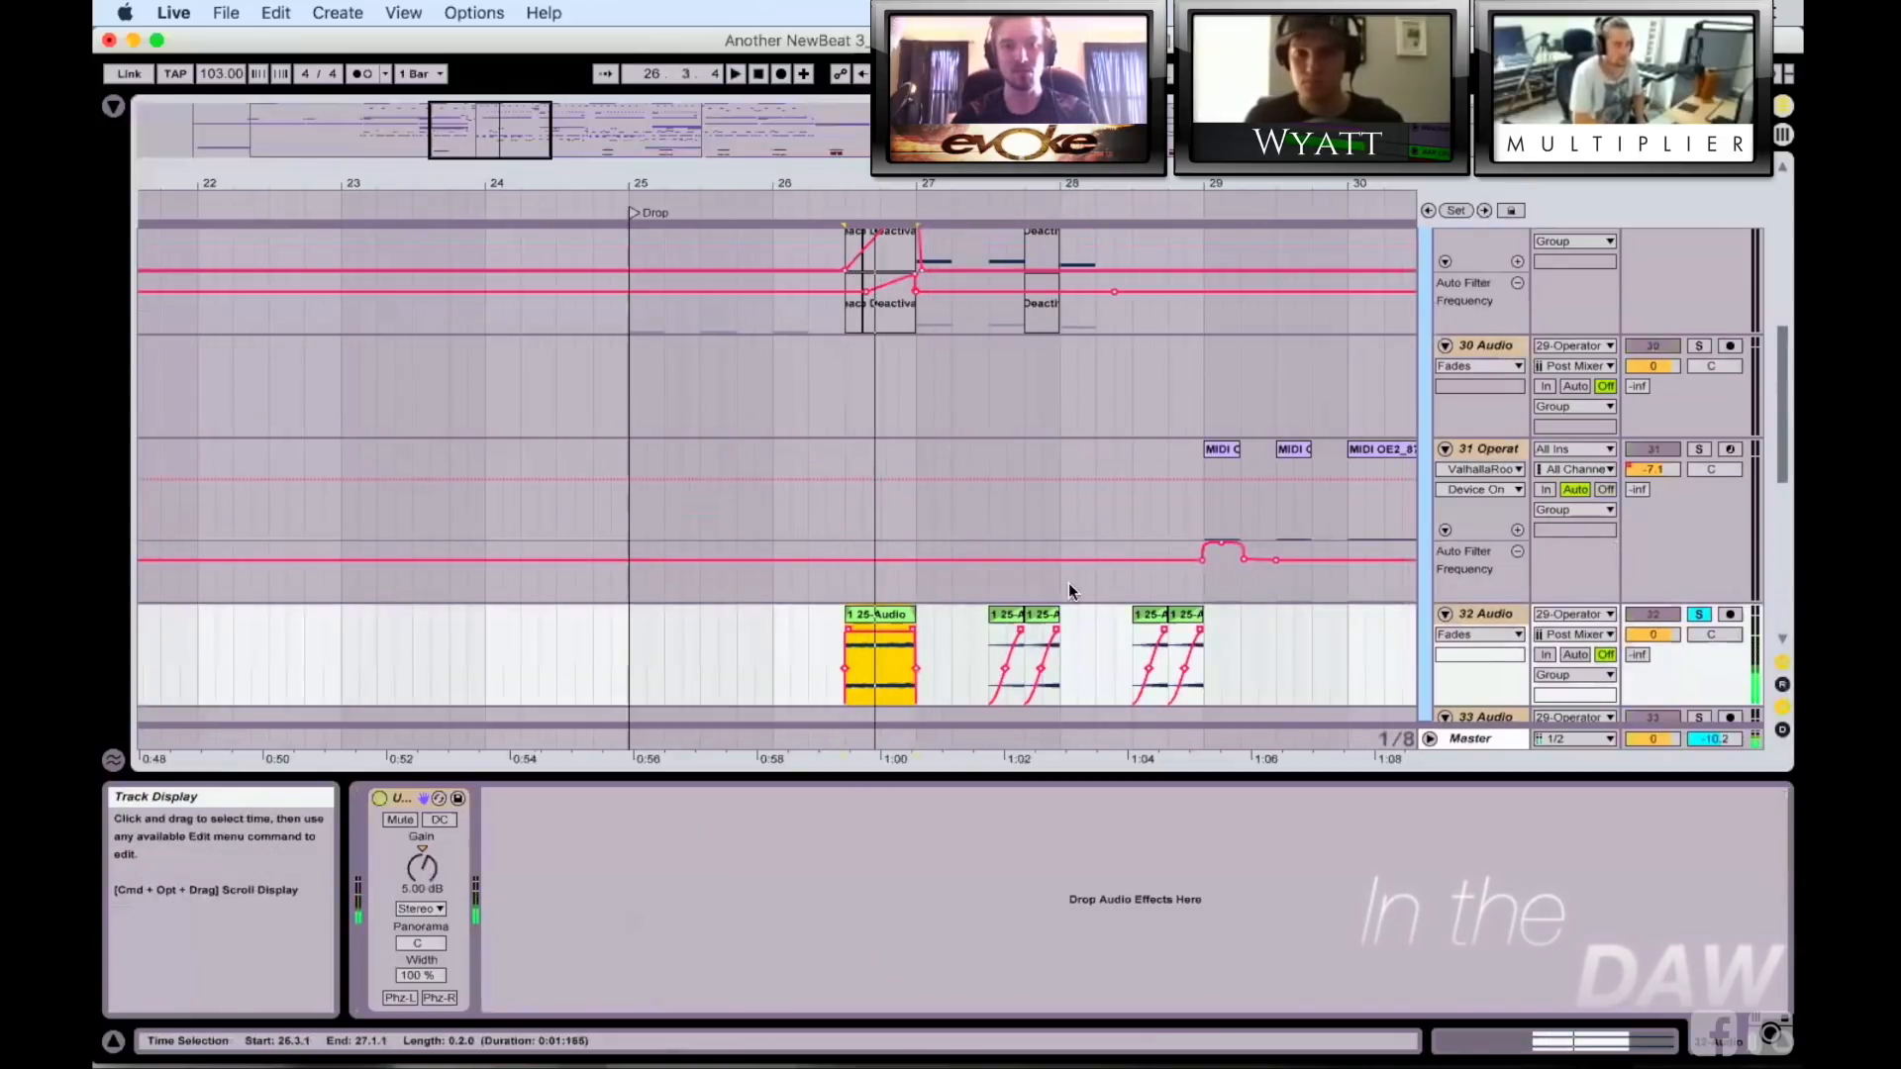
Step: Select the 29 Operator clip at bar 25 and show the distortion module of the track's iZotope Trash 2
{"action": "scroll", "coordinate": [1068, 583], "scroll_direction": "down", "scroll_amount": 3}
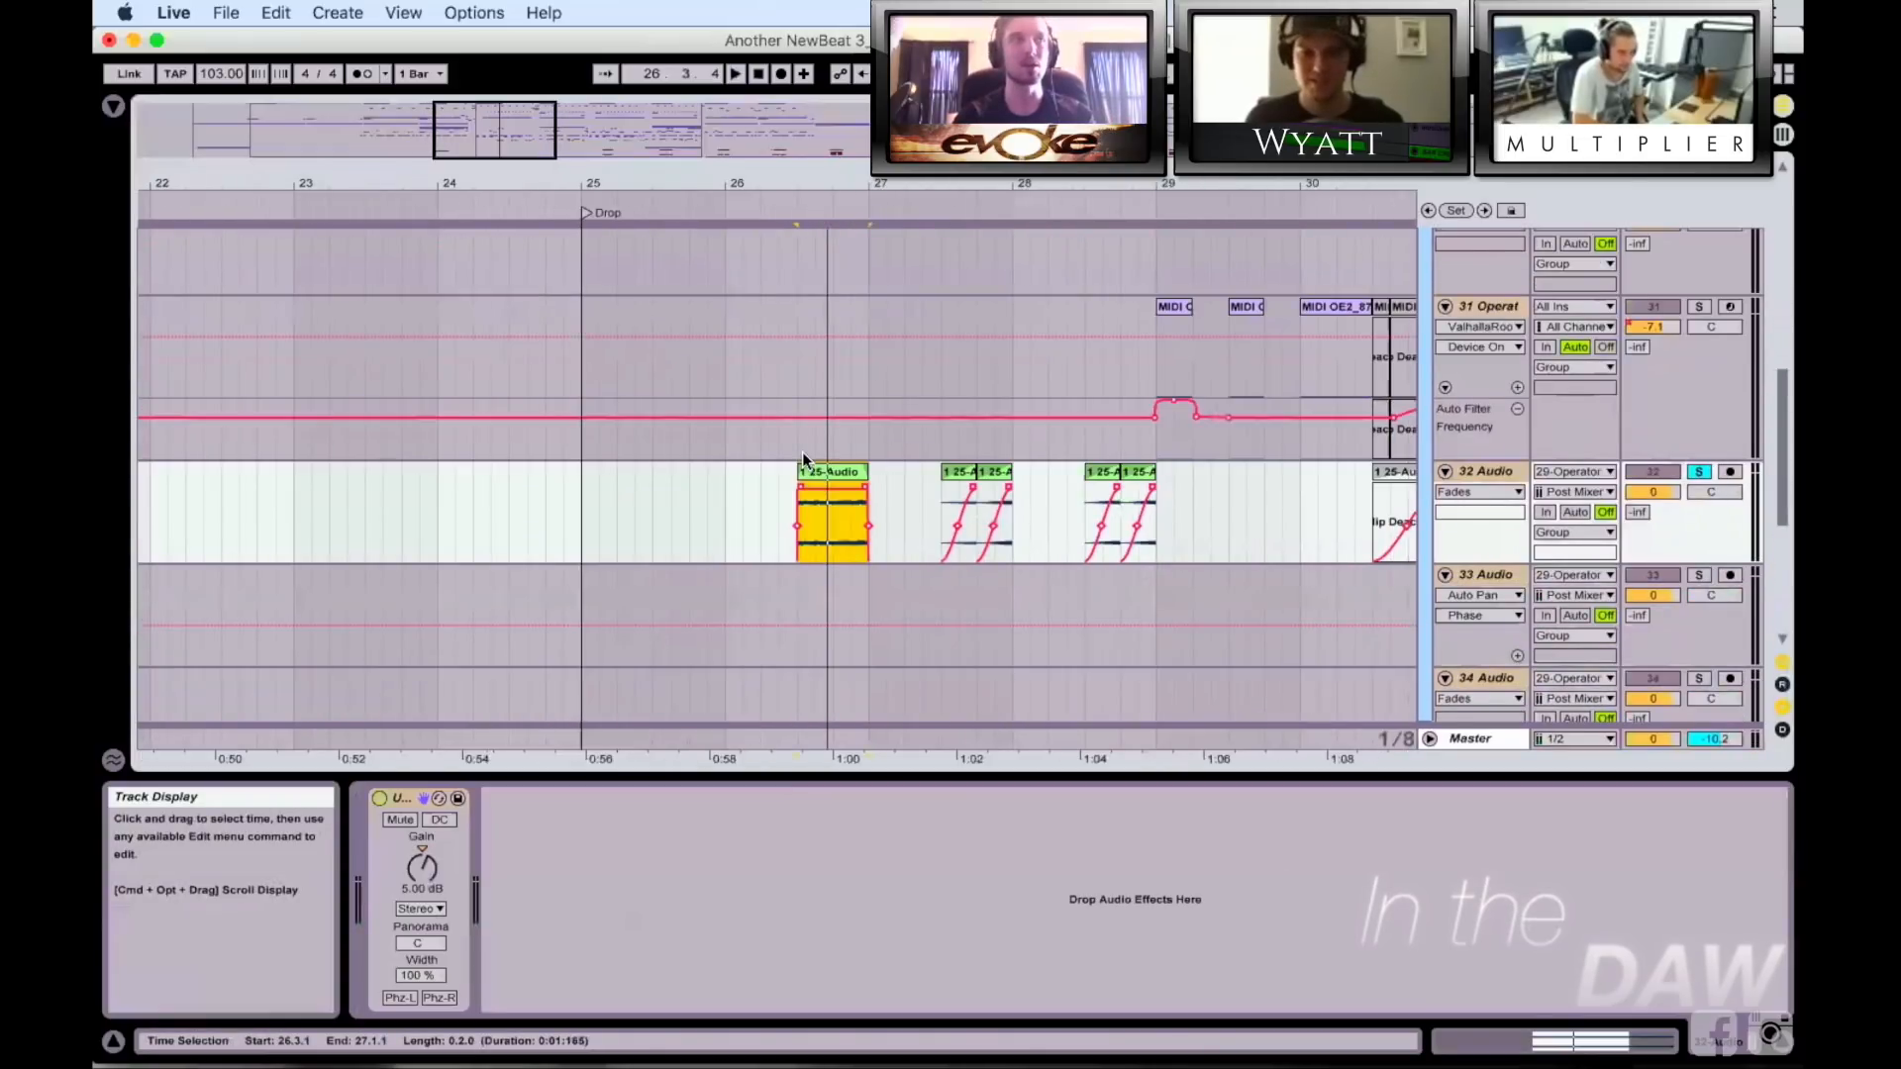
{"action": "scroll", "coordinate": [802, 460], "scroll_direction": "up", "scroll_amount": 7}
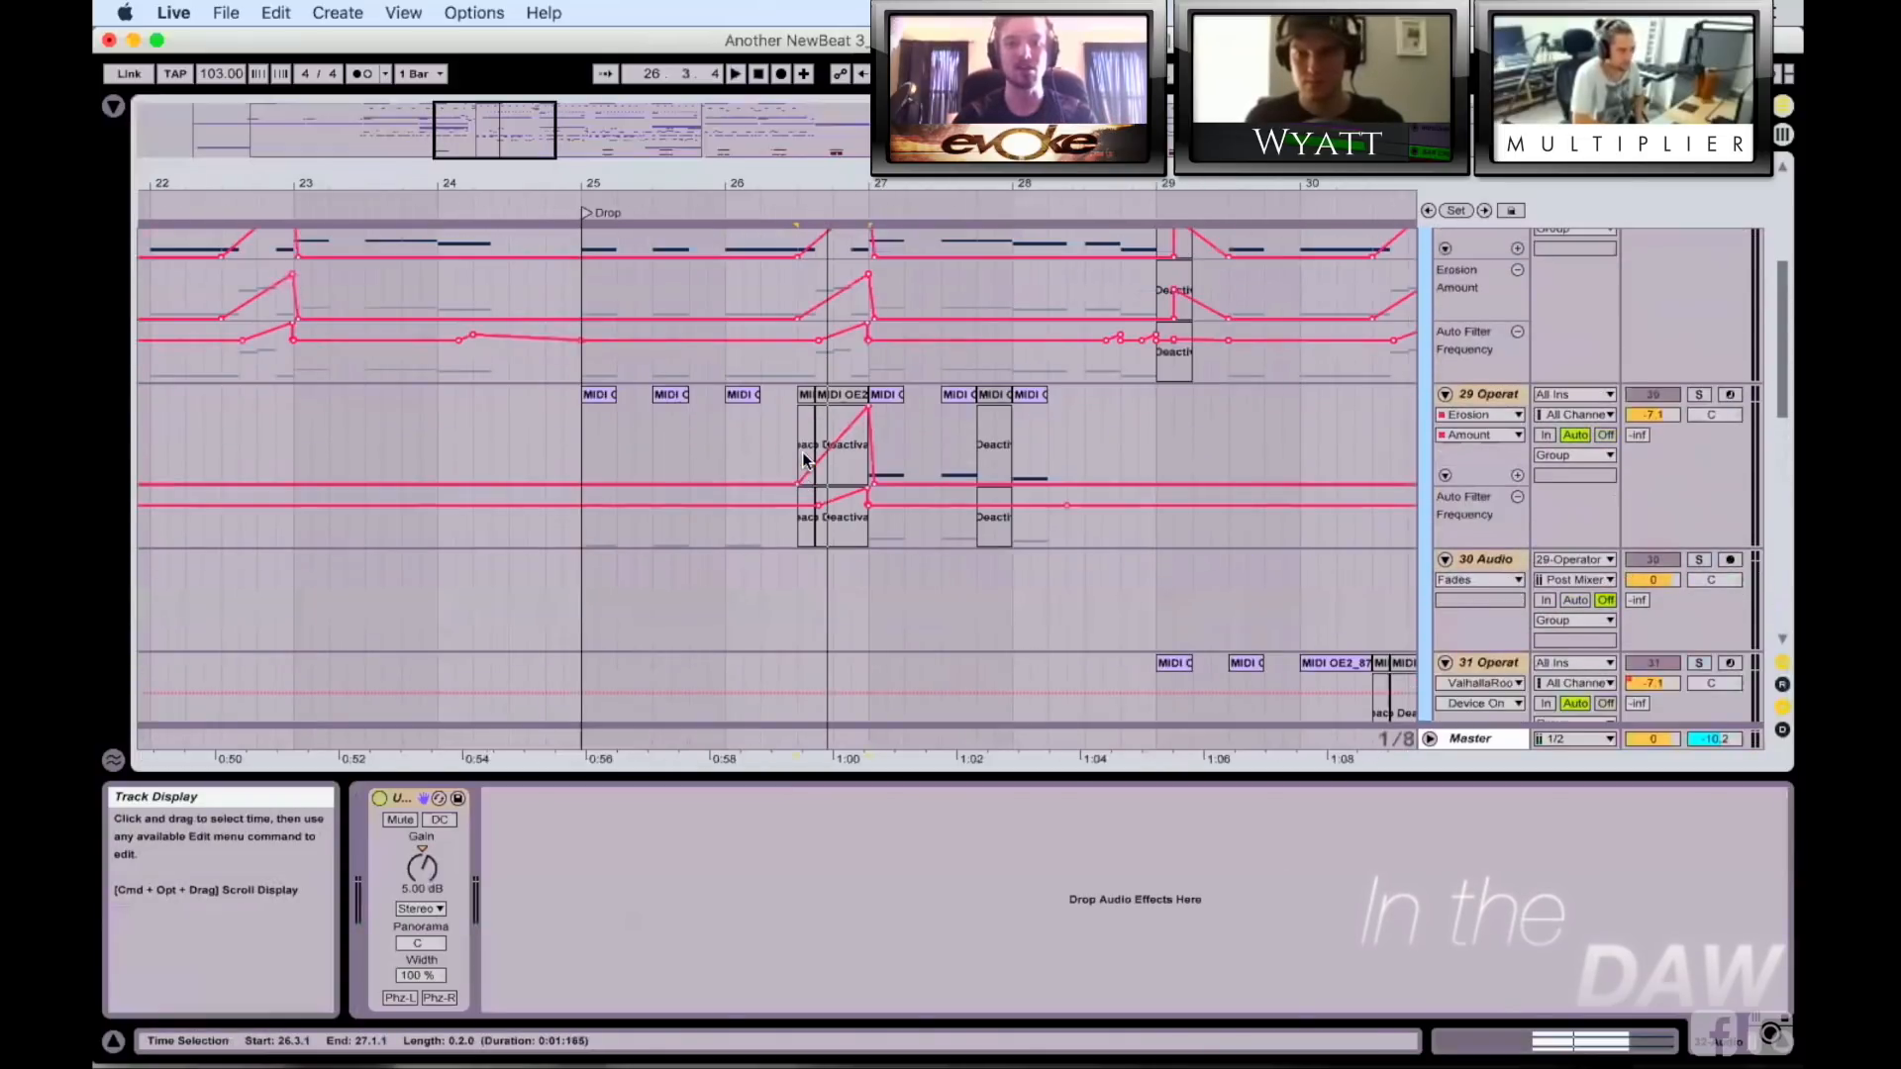
{"action": "left_click", "coordinate": [598, 395]}
{"action": "left_click", "coordinate": [1151, 798]}
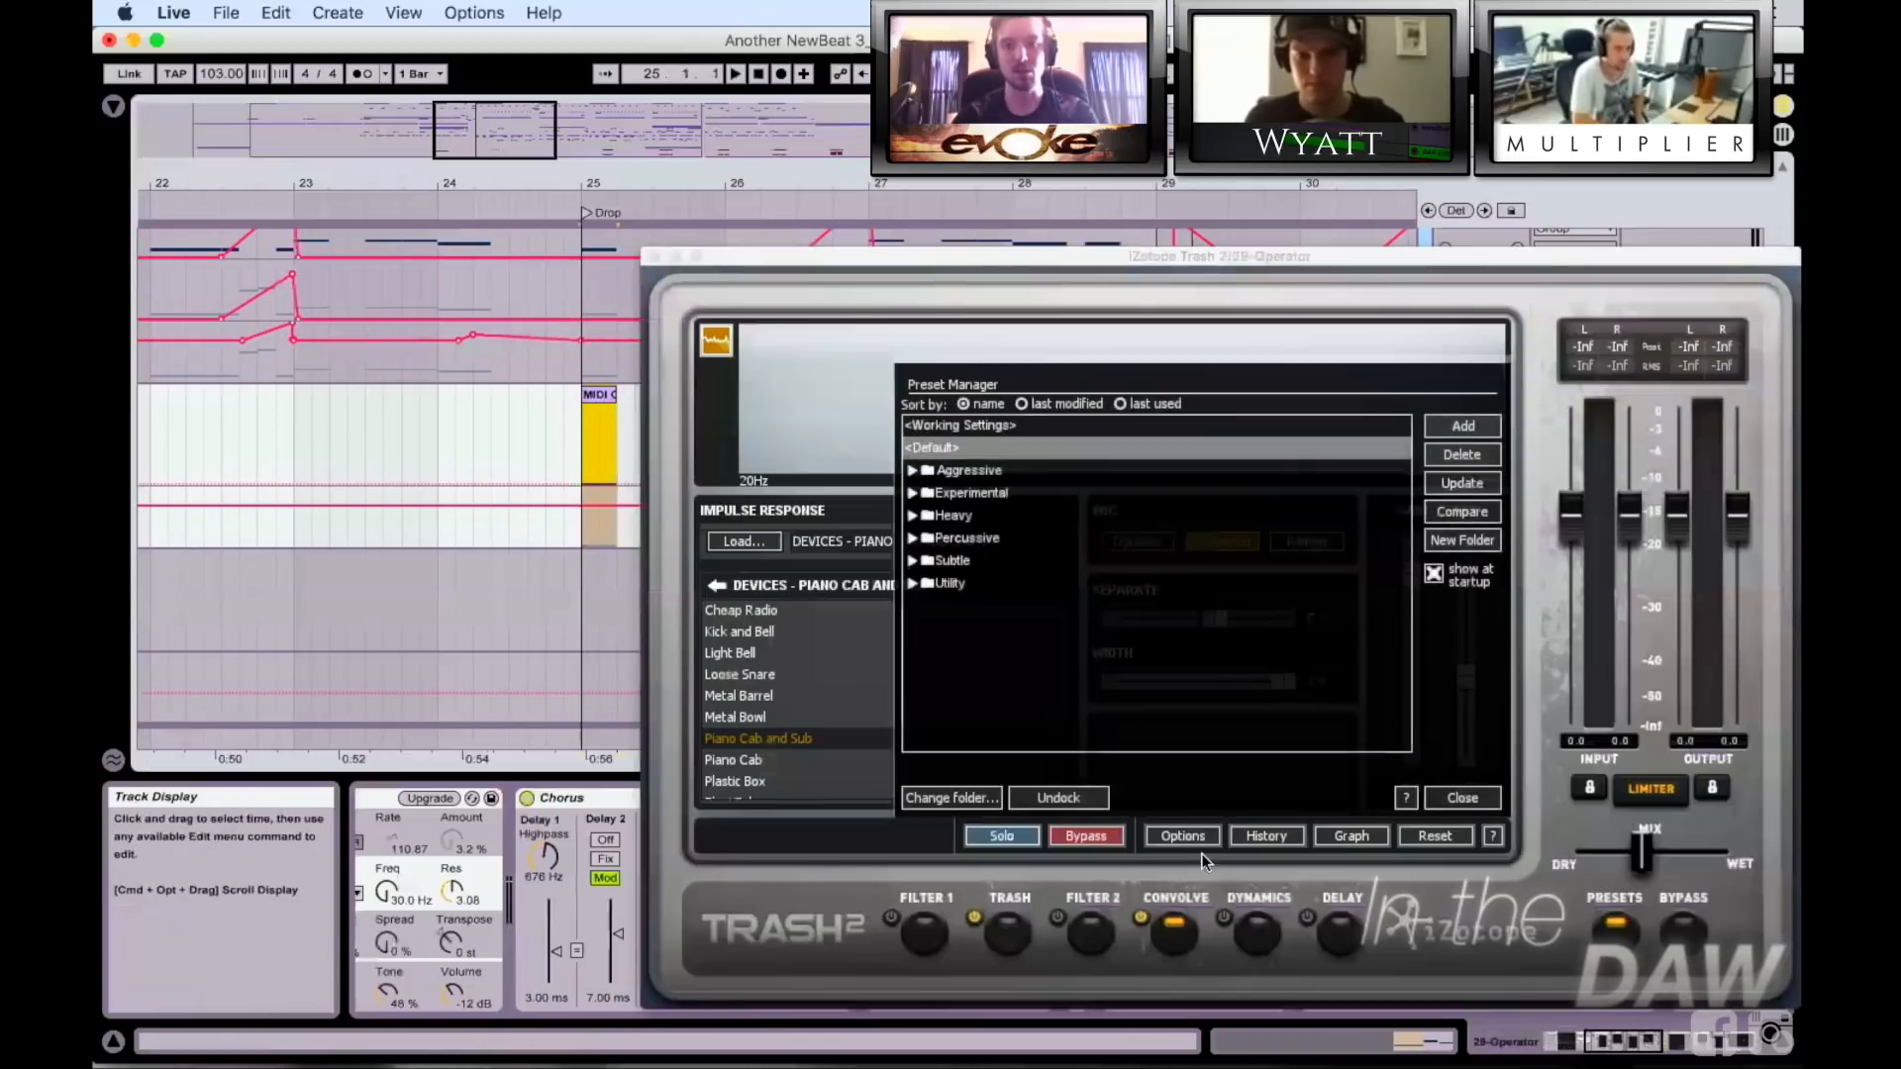
{"action": "left_click", "coordinate": [1008, 926]}
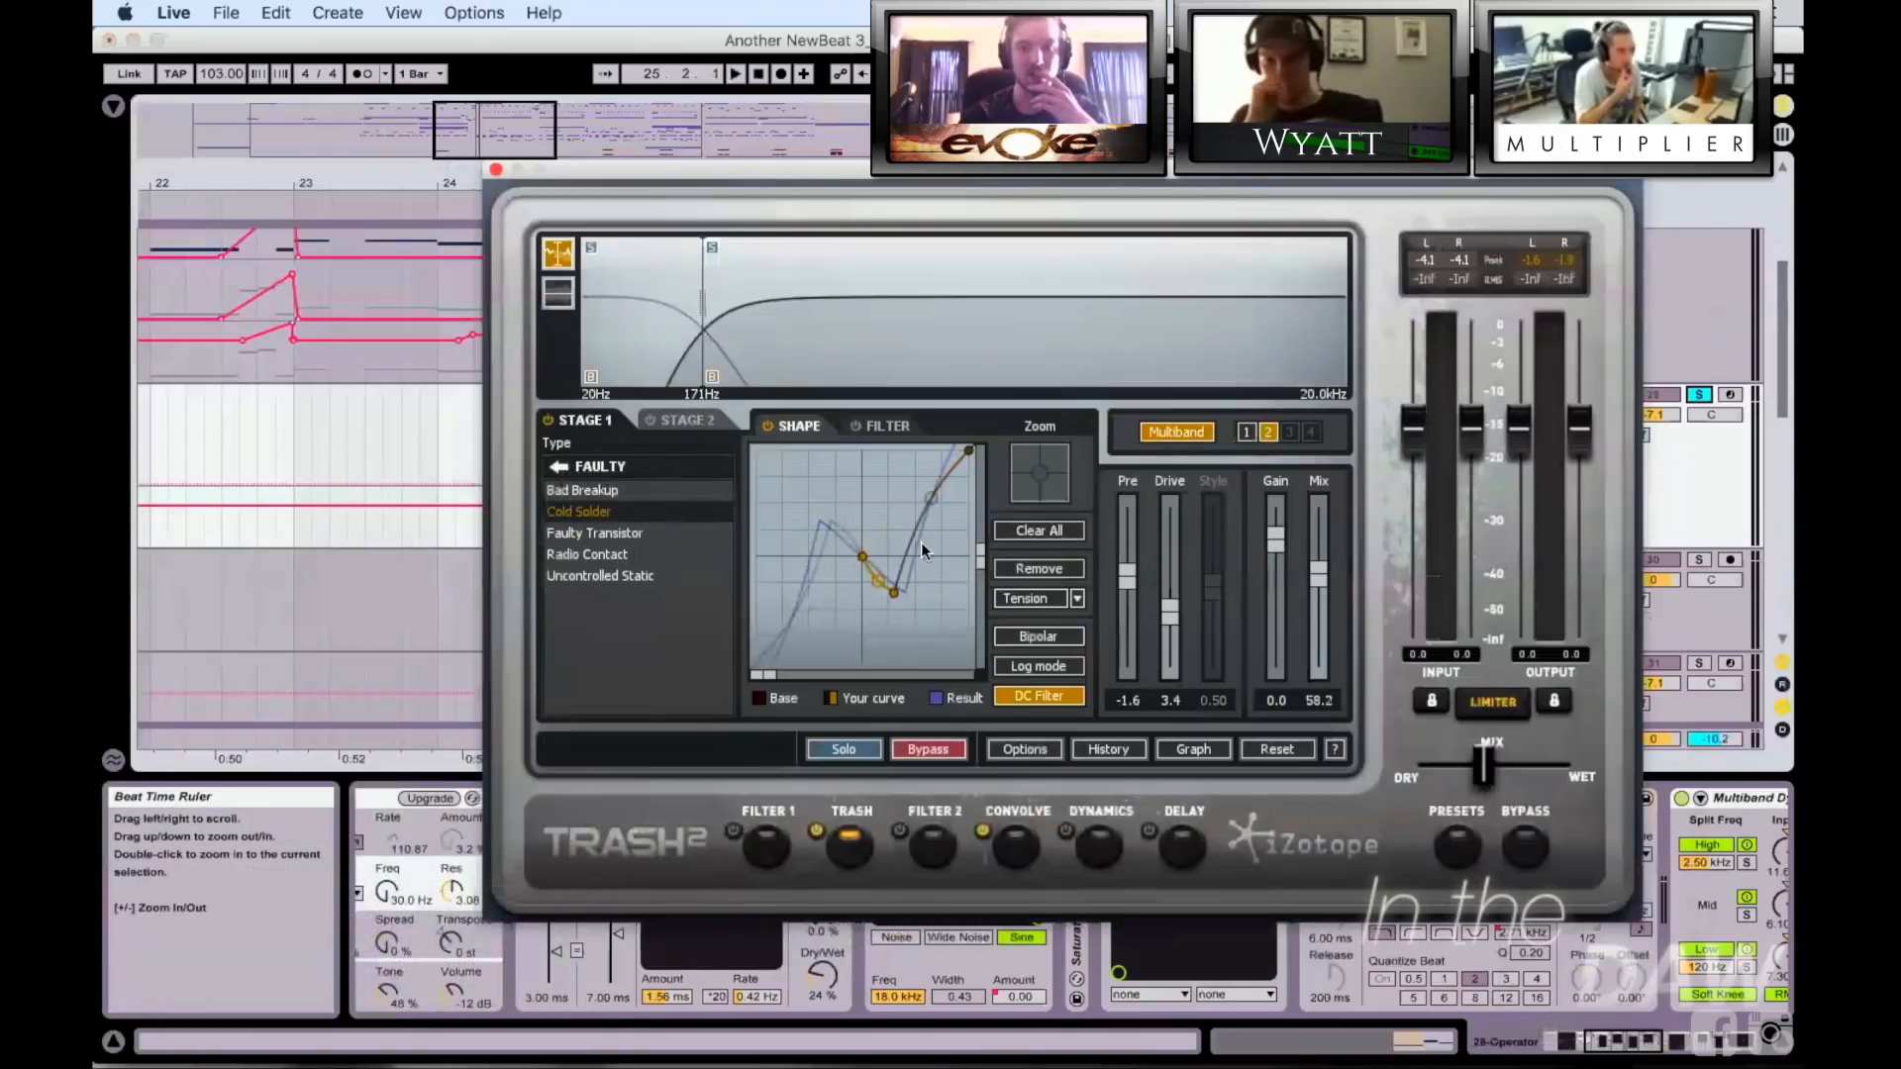
Step: Play the bar 25 clip with Trash 2's Cold Solder shape on view, and close the plug-in window
{"action": "key", "text": "space"}
{"action": "key", "text": "space"}
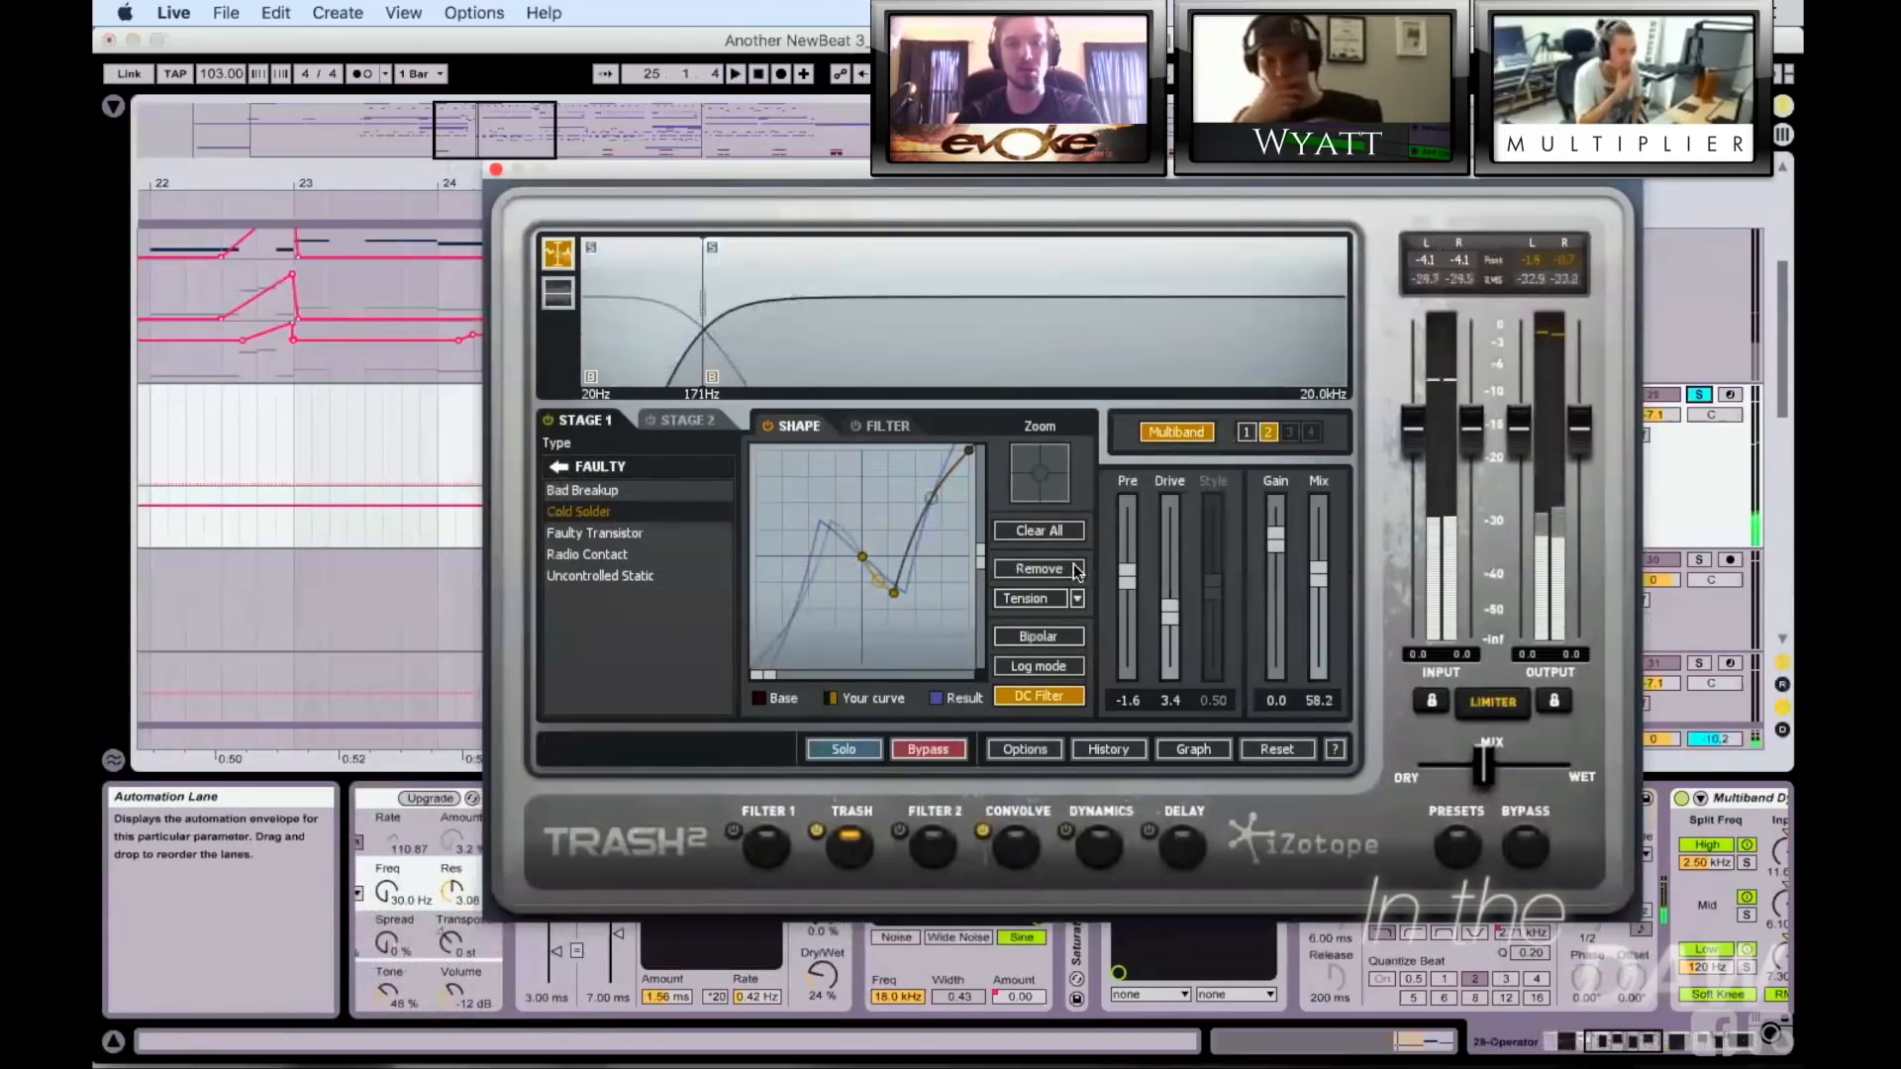
{"action": "left_click", "coordinate": [496, 169]}
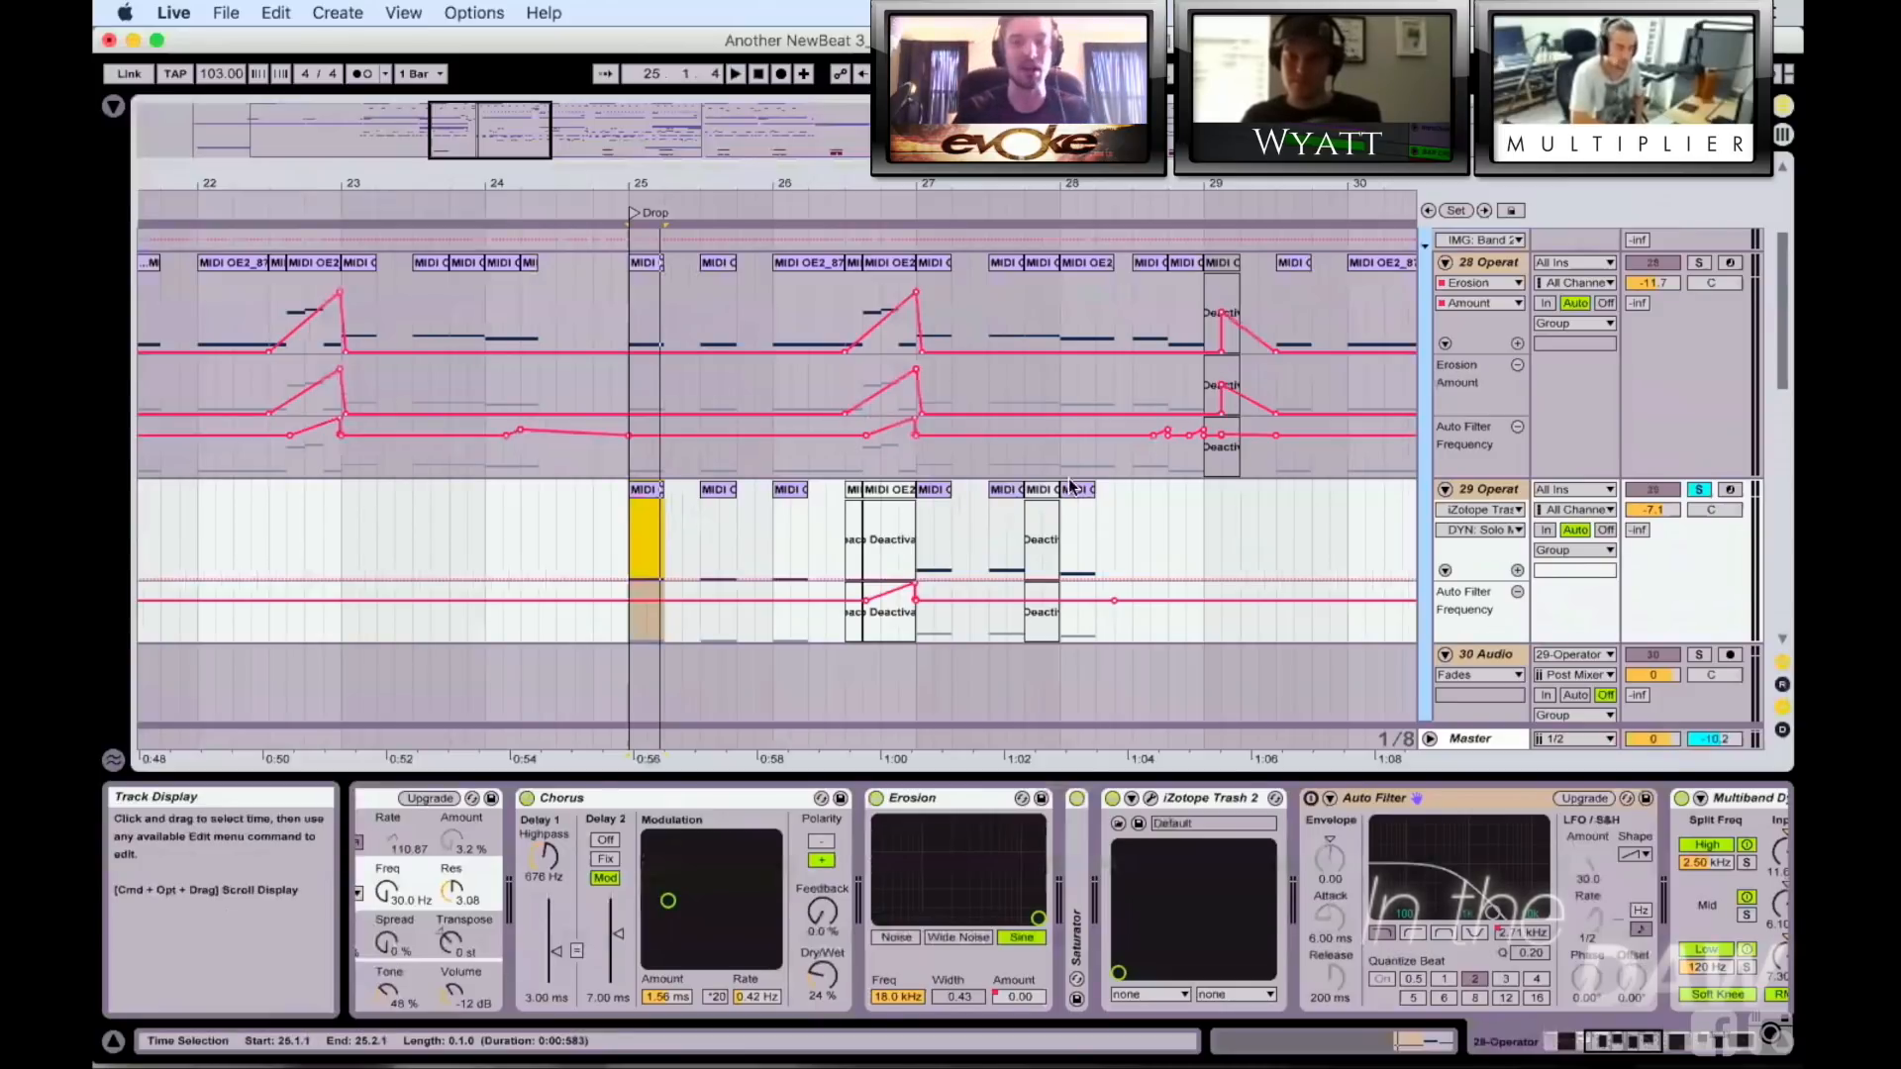
Step: Reopen Trash 2 on 29 Operator without loading a preset, set its Pre level to -2.0 and close it
{"action": "left_click", "coordinate": [1151, 798]}
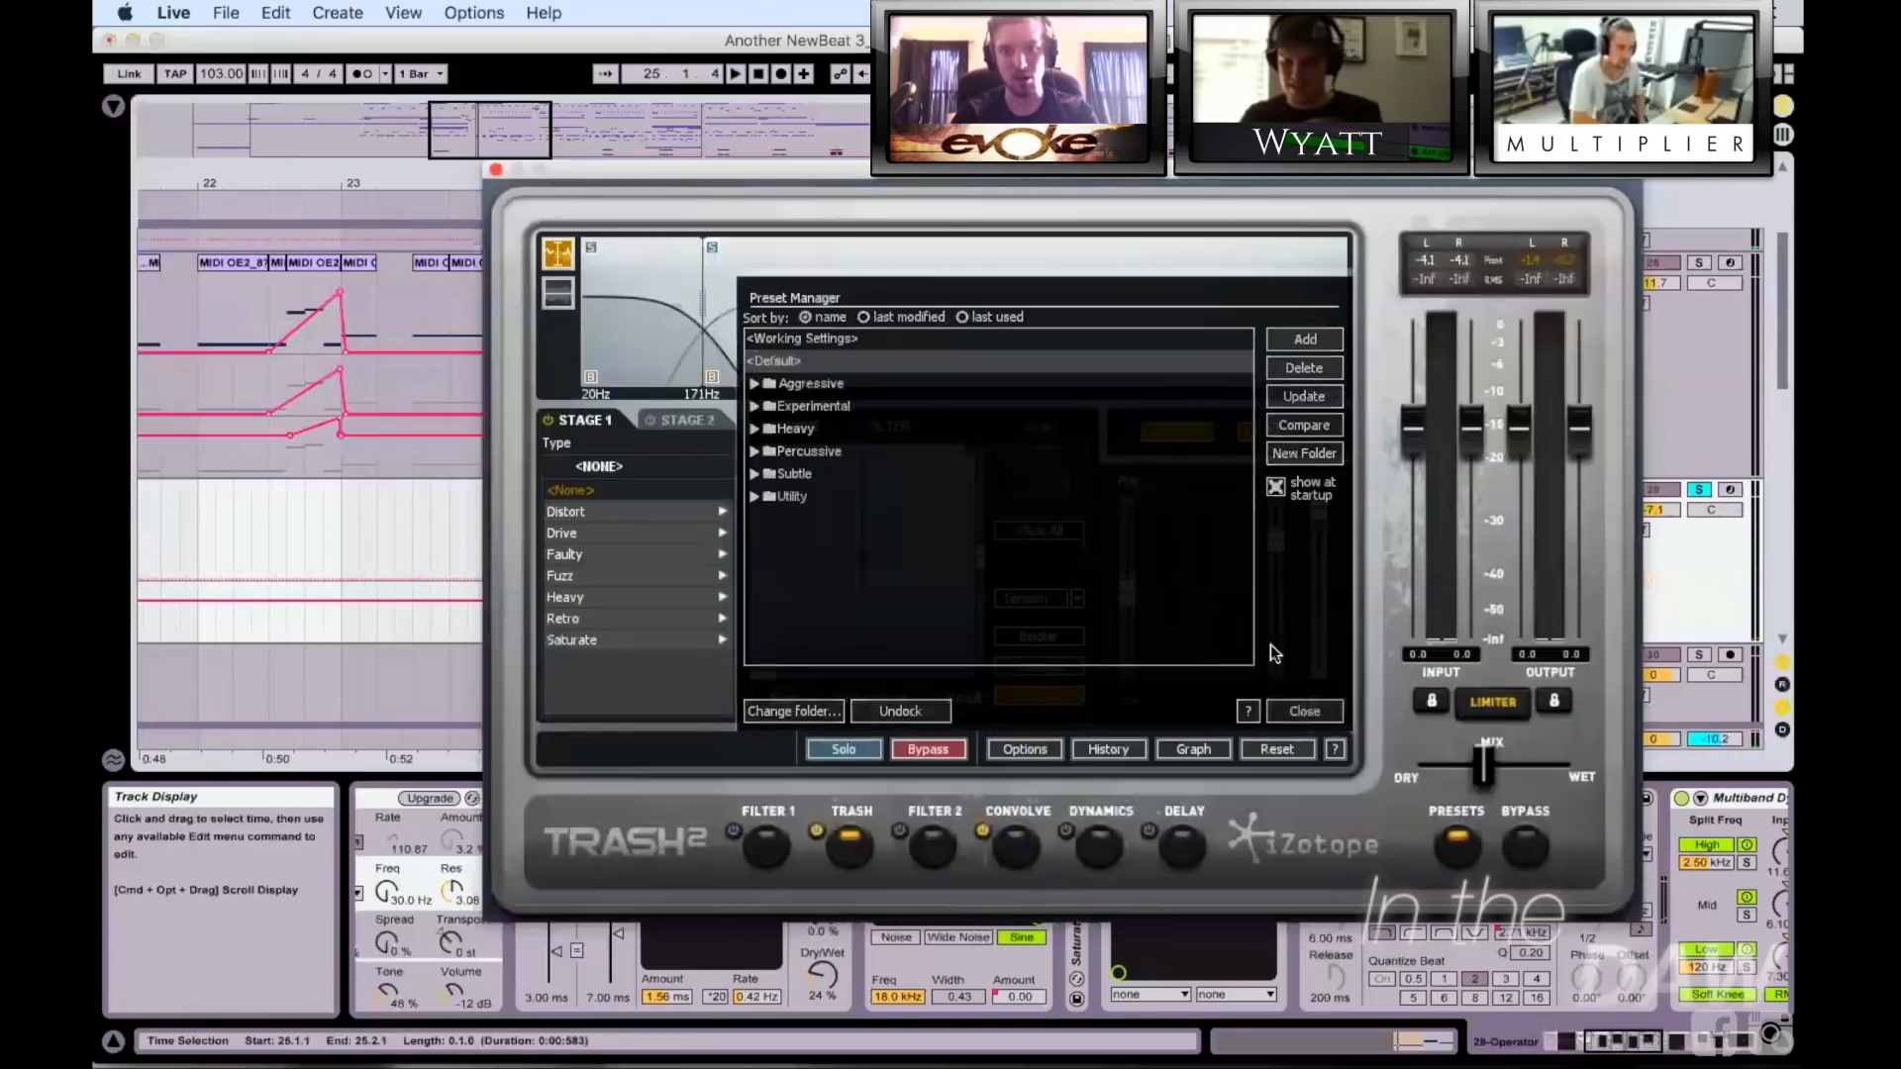
{"action": "left_click", "coordinate": [1303, 712]}
{"action": "mouse_move", "coordinate": [1129, 585]}
{"action": "left_mouse_down"}
{"action": "mouse_move", "coordinate": [1123, 514]}
{"action": "mouse_move", "coordinate": [1126, 568]}
{"action": "left_mouse_up"}
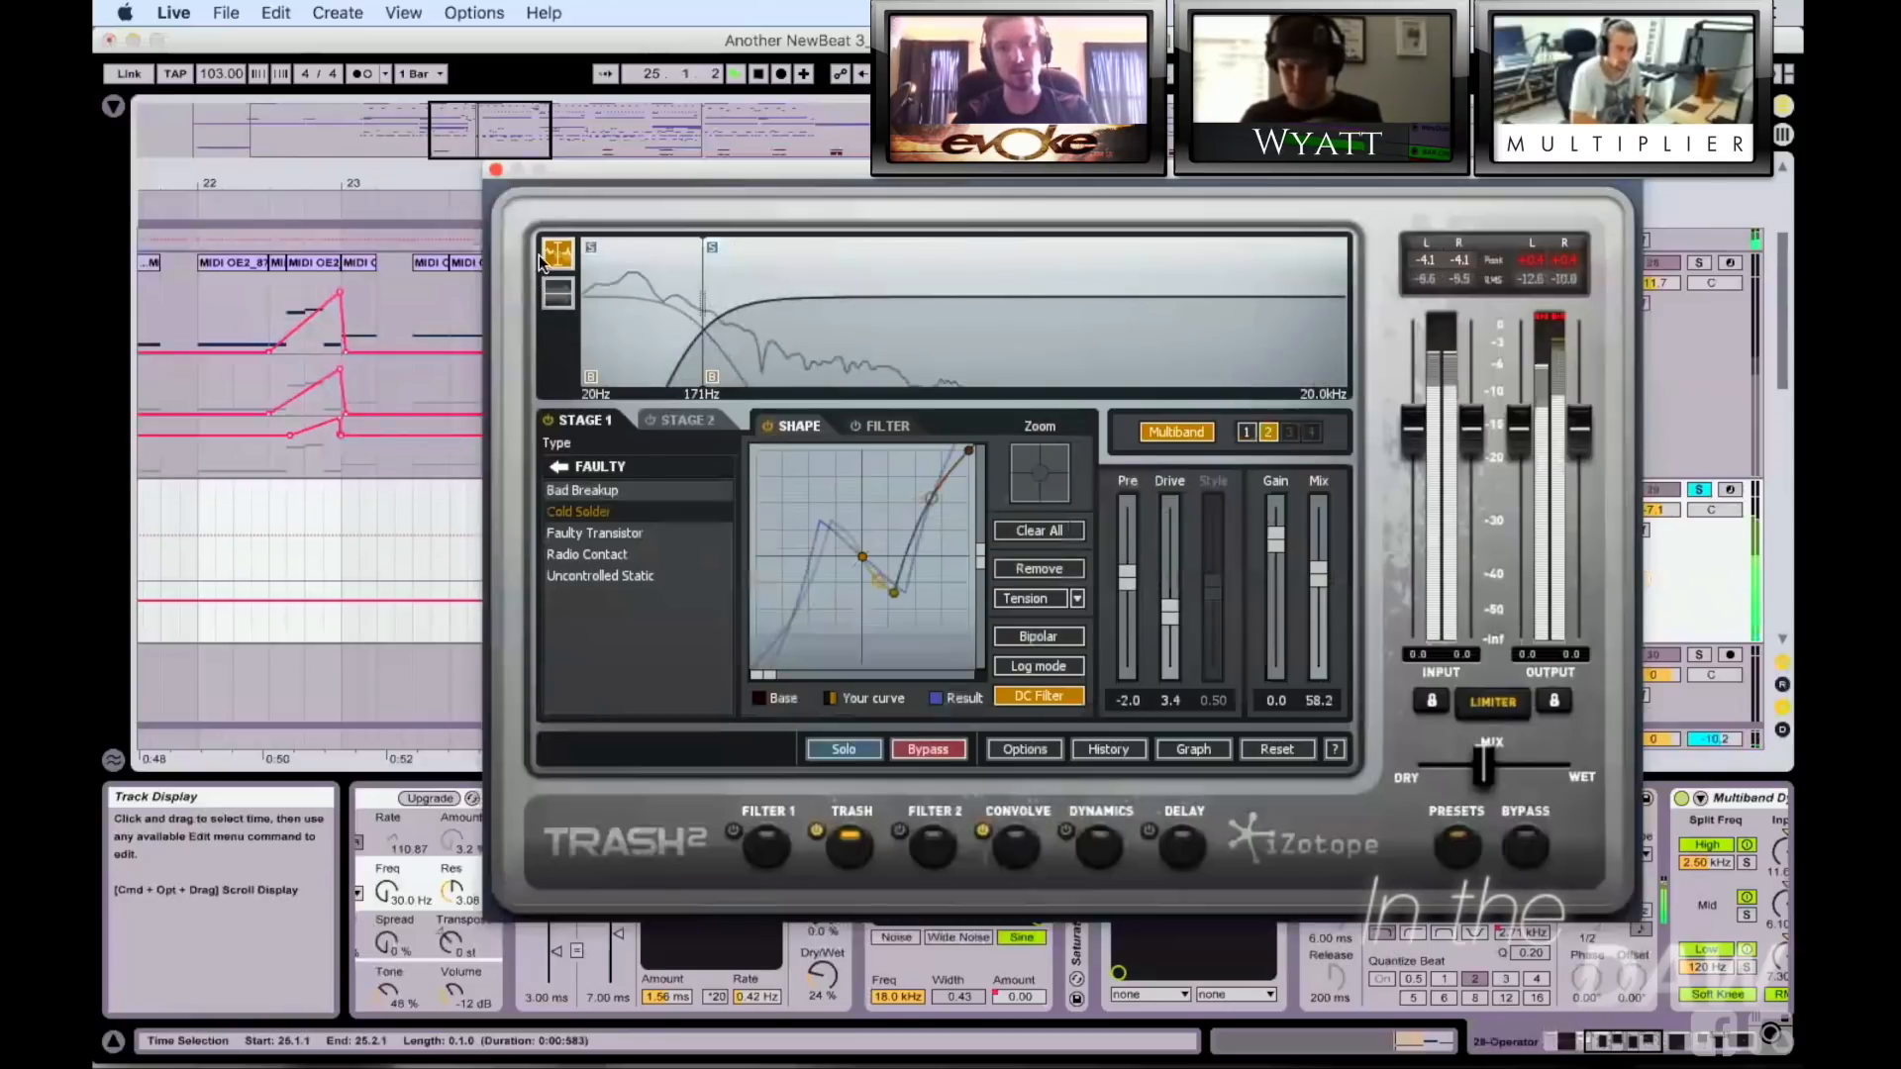
{"action": "left_click", "coordinate": [496, 170]}
{"action": "scroll", "coordinate": [1198, 966], "scroll_direction": "left", "scroll_amount": 5}
{"action": "scroll", "coordinate": [1198, 966], "scroll_direction": "right", "scroll_amount": 7}
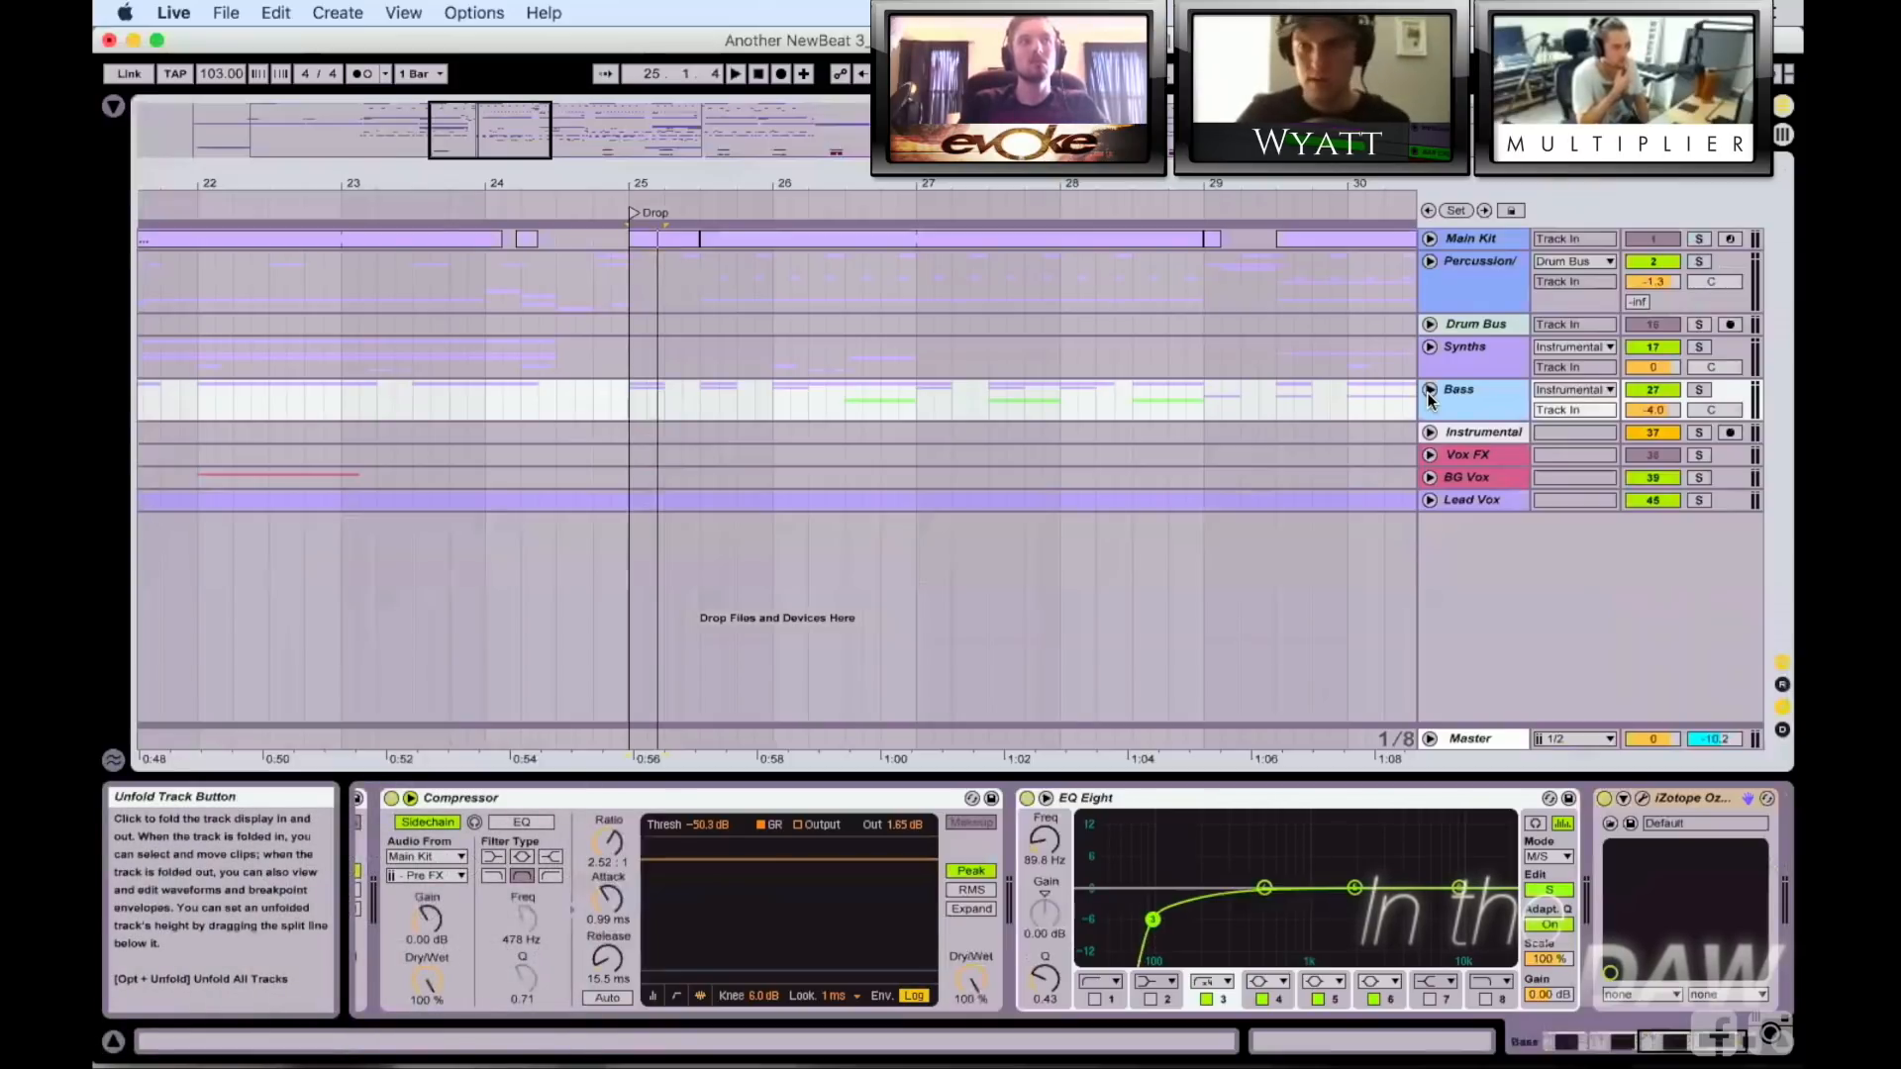
Step: Unfold the Bass group, solo it and play all the bass layers from 25.1.1
{"action": "left_click", "coordinate": [1429, 393]}
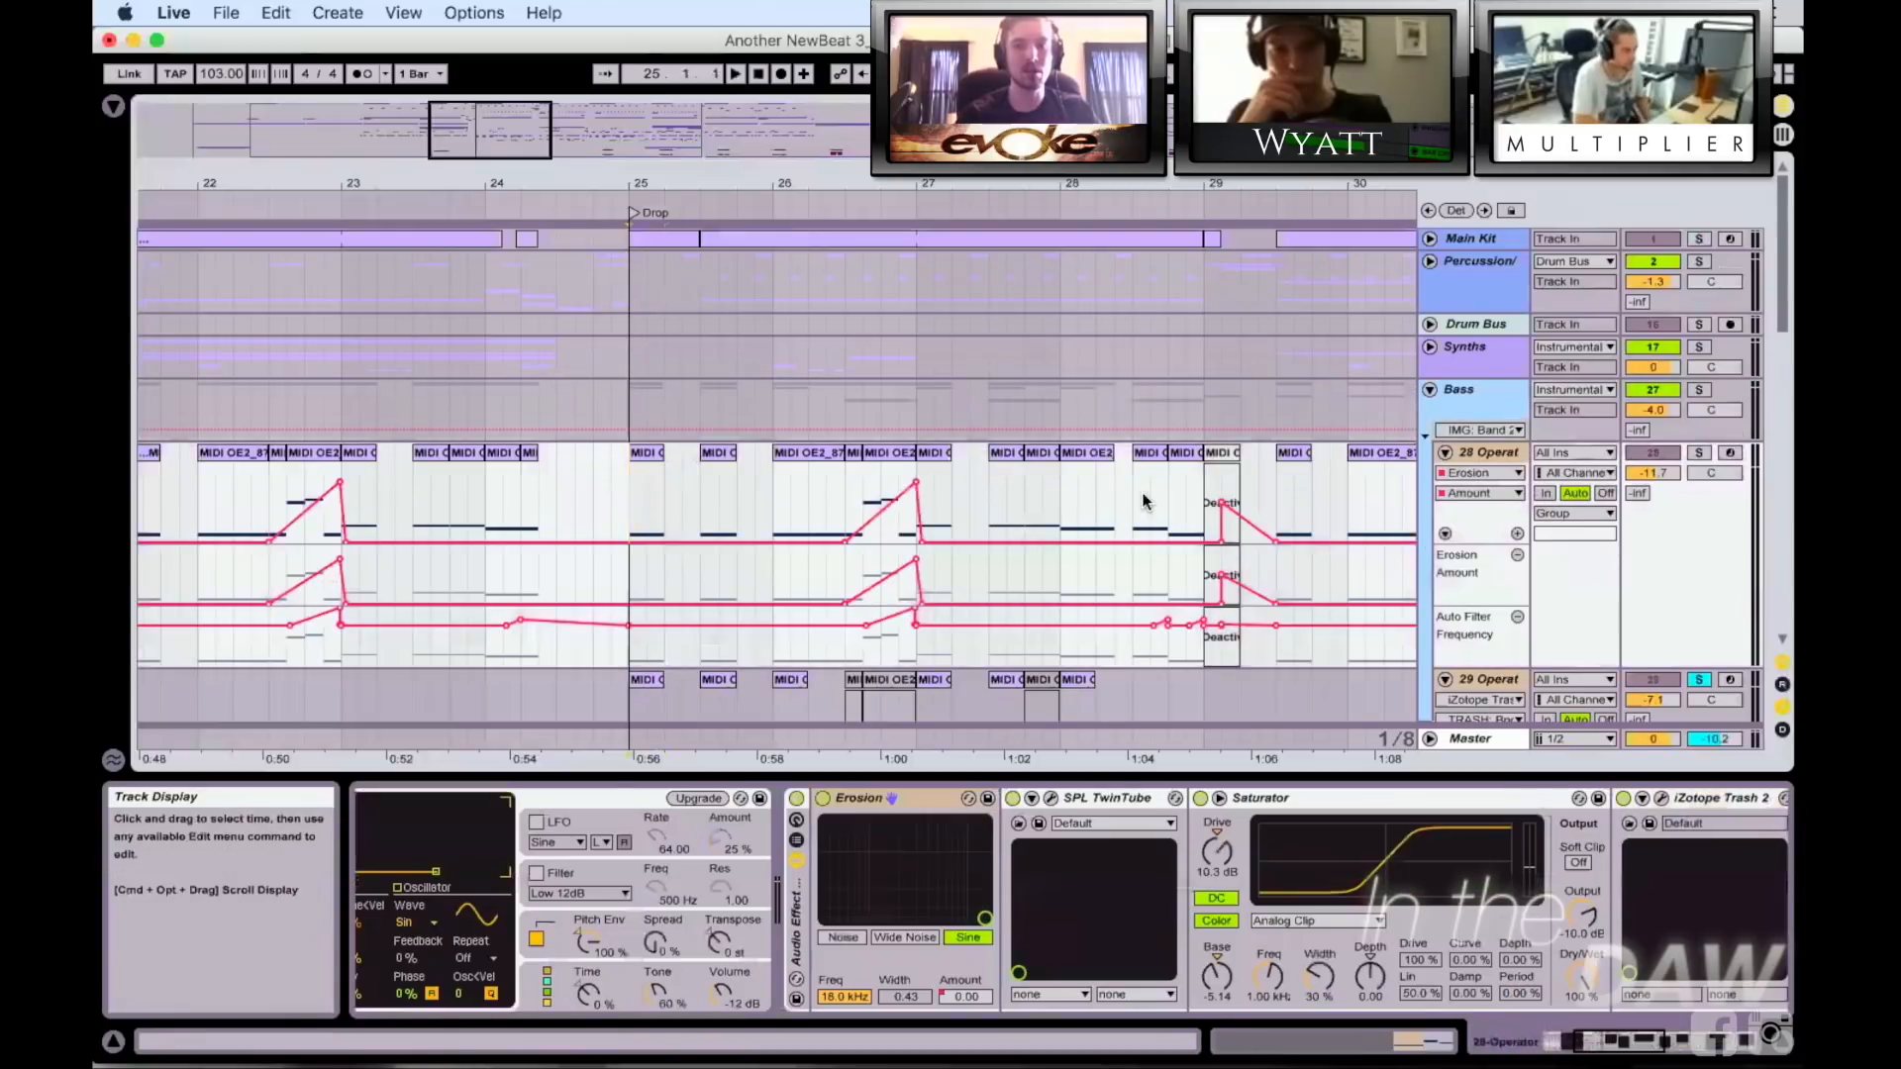
{"action": "scroll", "coordinate": [1054, 501], "scroll_direction": "right", "scroll_amount": 2}
{"action": "left_click_drag", "start_coordinate": [655, 185], "coordinate": [584, 144]}
{"action": "left_click", "coordinate": [526, 457]}
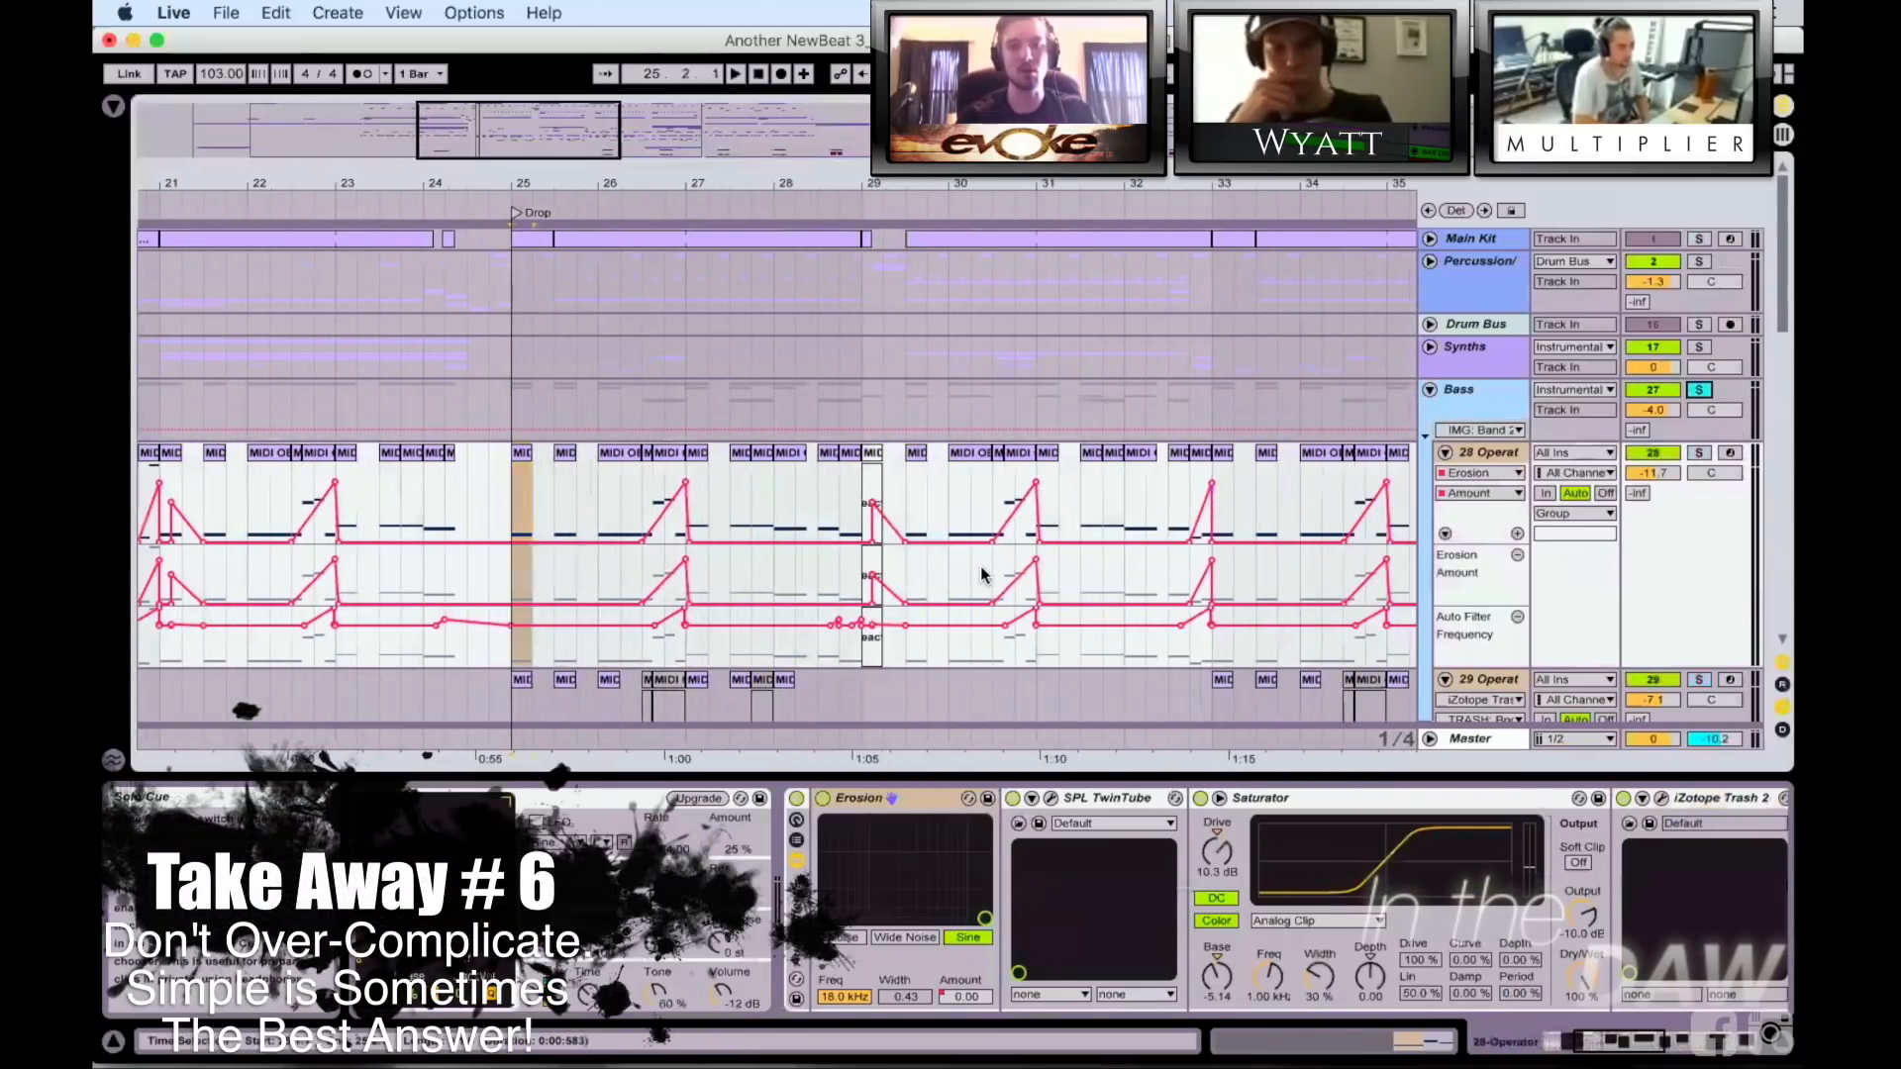
{"action": "key", "text": "space"}
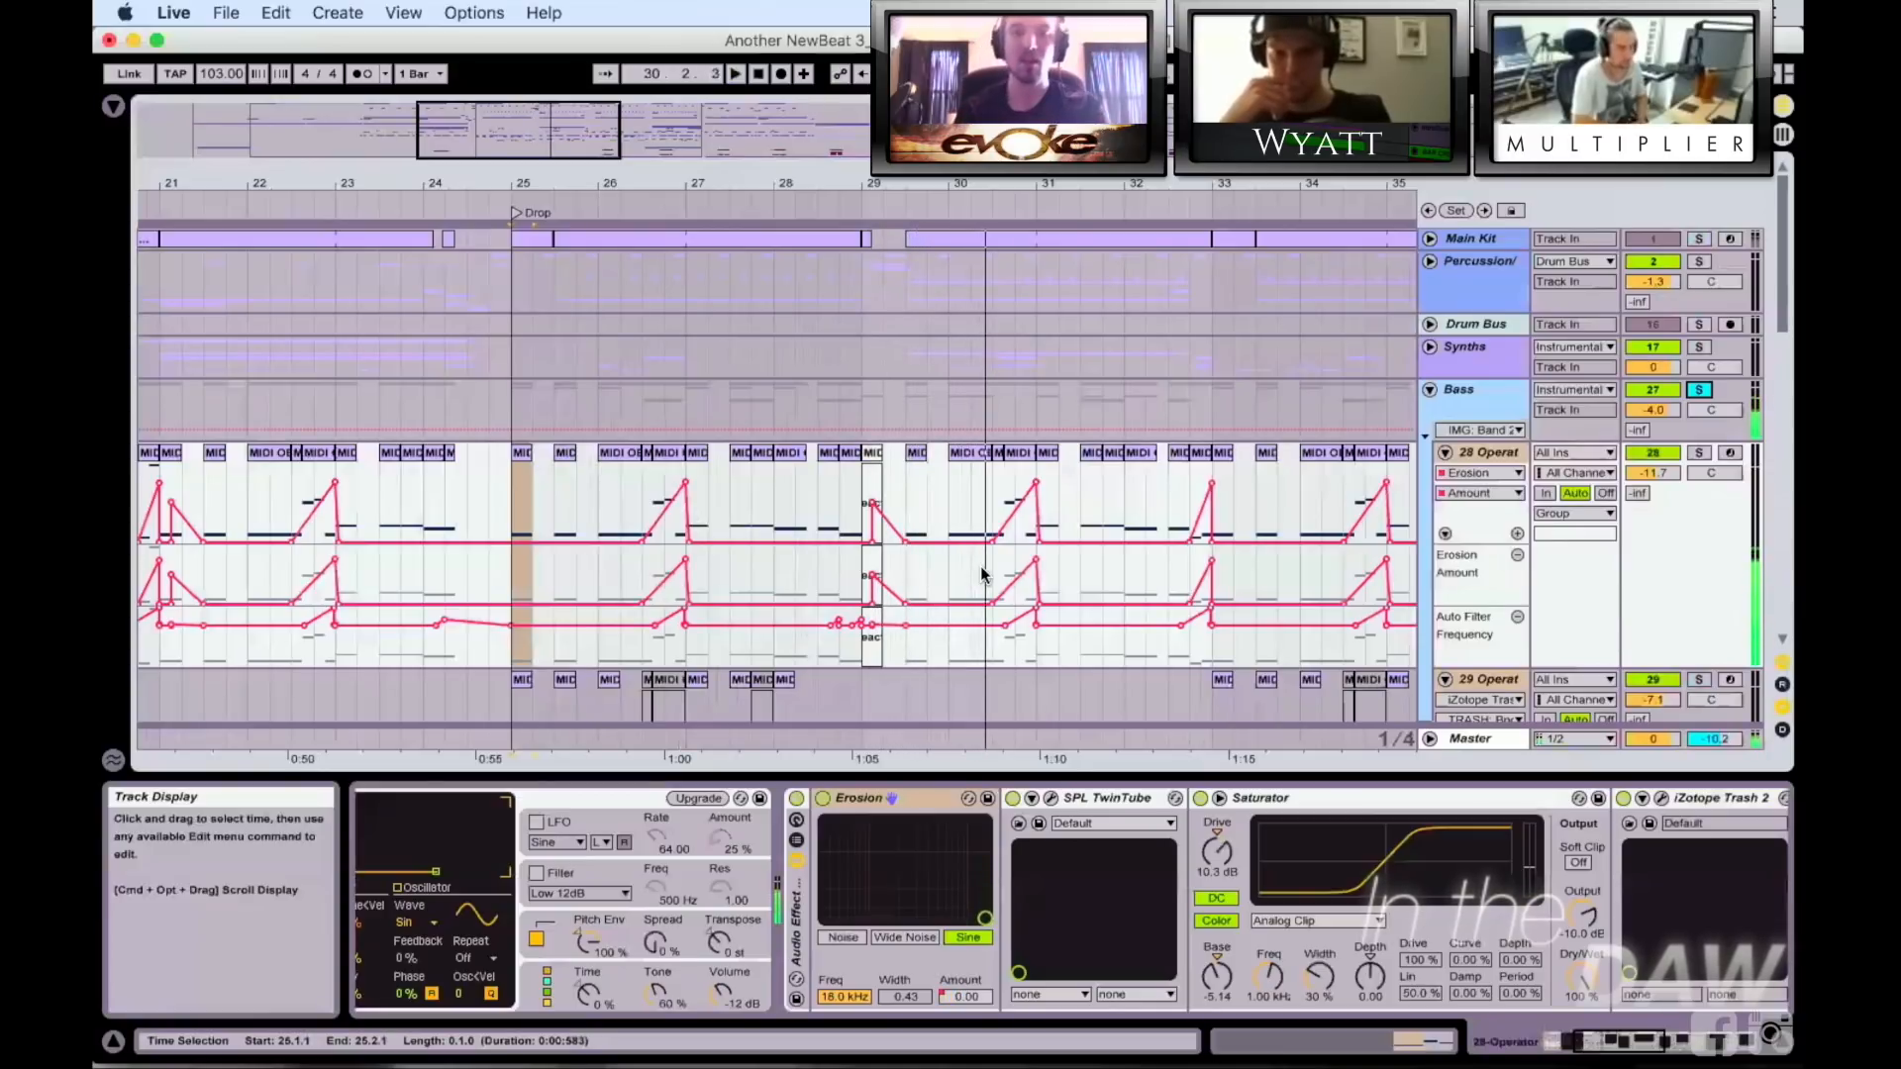
Step: Solo the 29 Operator track and play it from 25.1.1
{"action": "scroll", "coordinate": [950, 565], "scroll_direction": "down", "scroll_amount": 4}
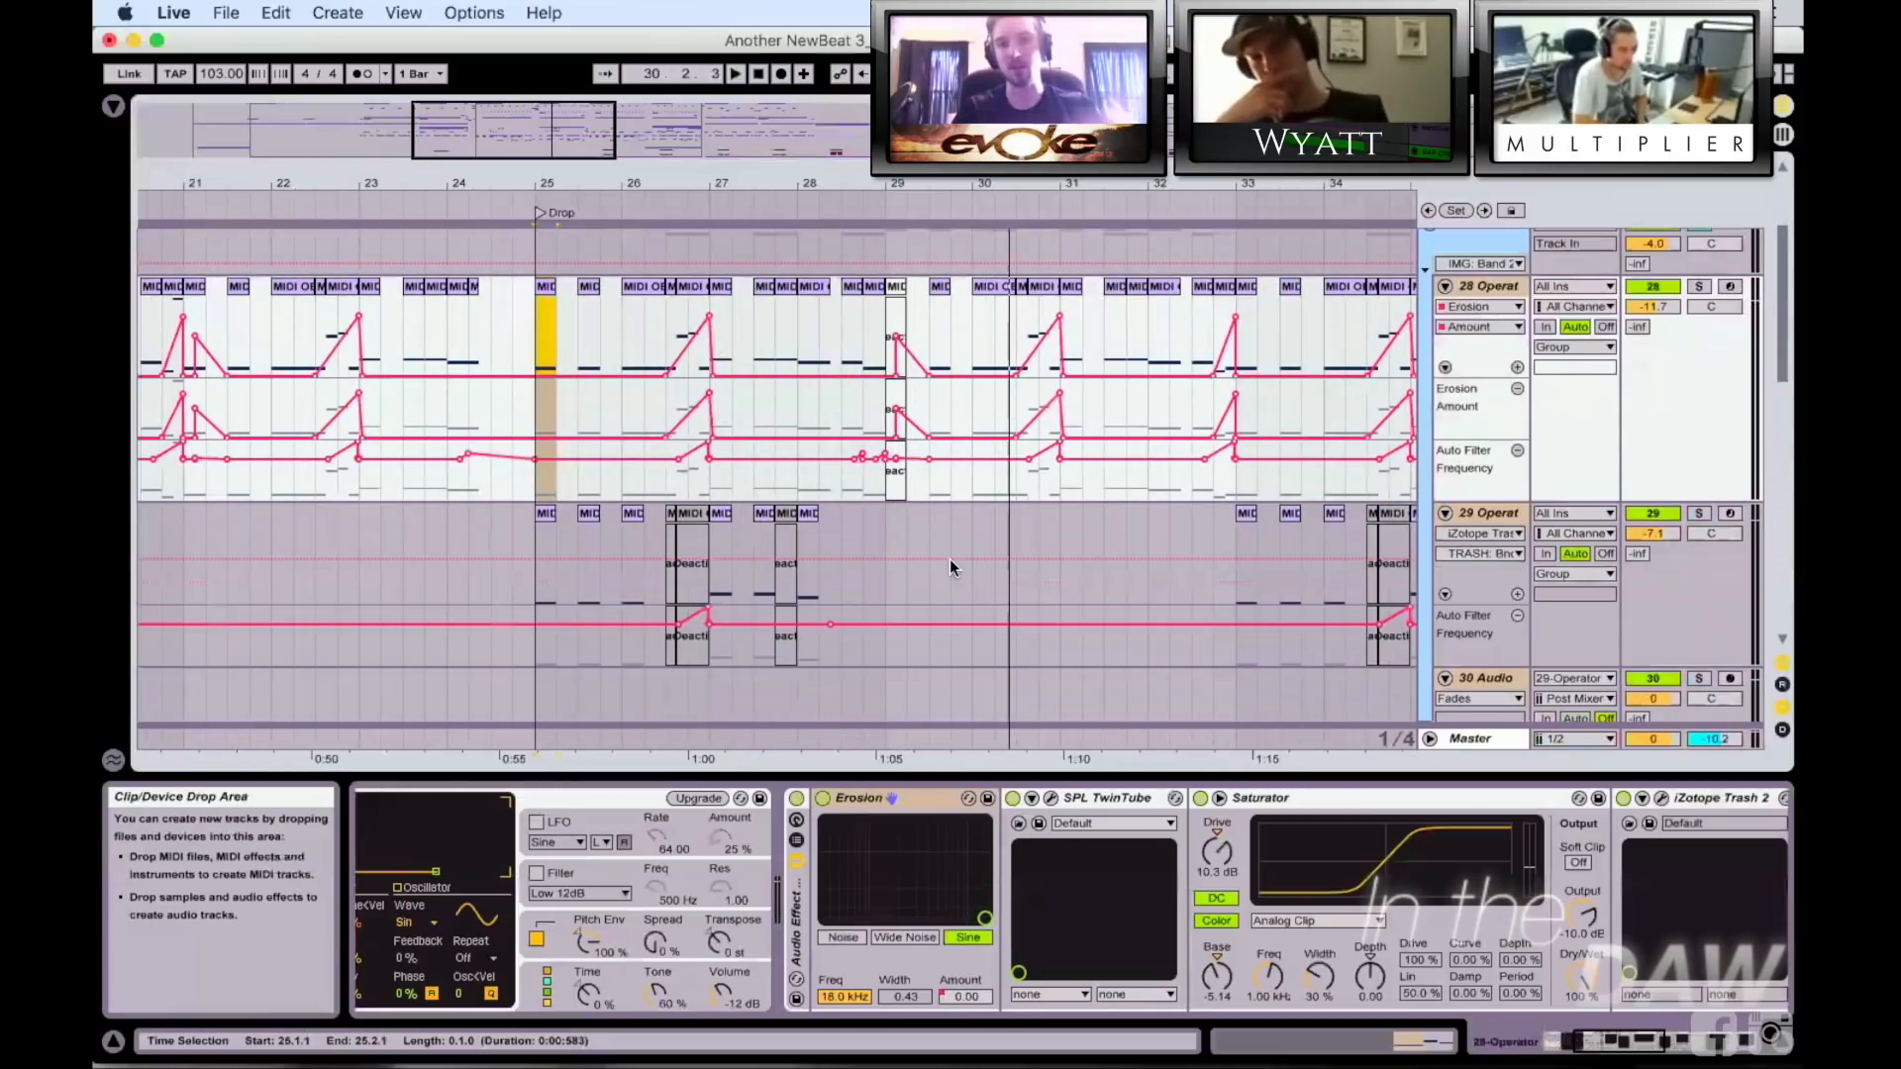
{"action": "left_click", "coordinate": [545, 525]}
{"action": "scroll", "coordinate": [674, 523], "scroll_direction": "down", "scroll_amount": 3}
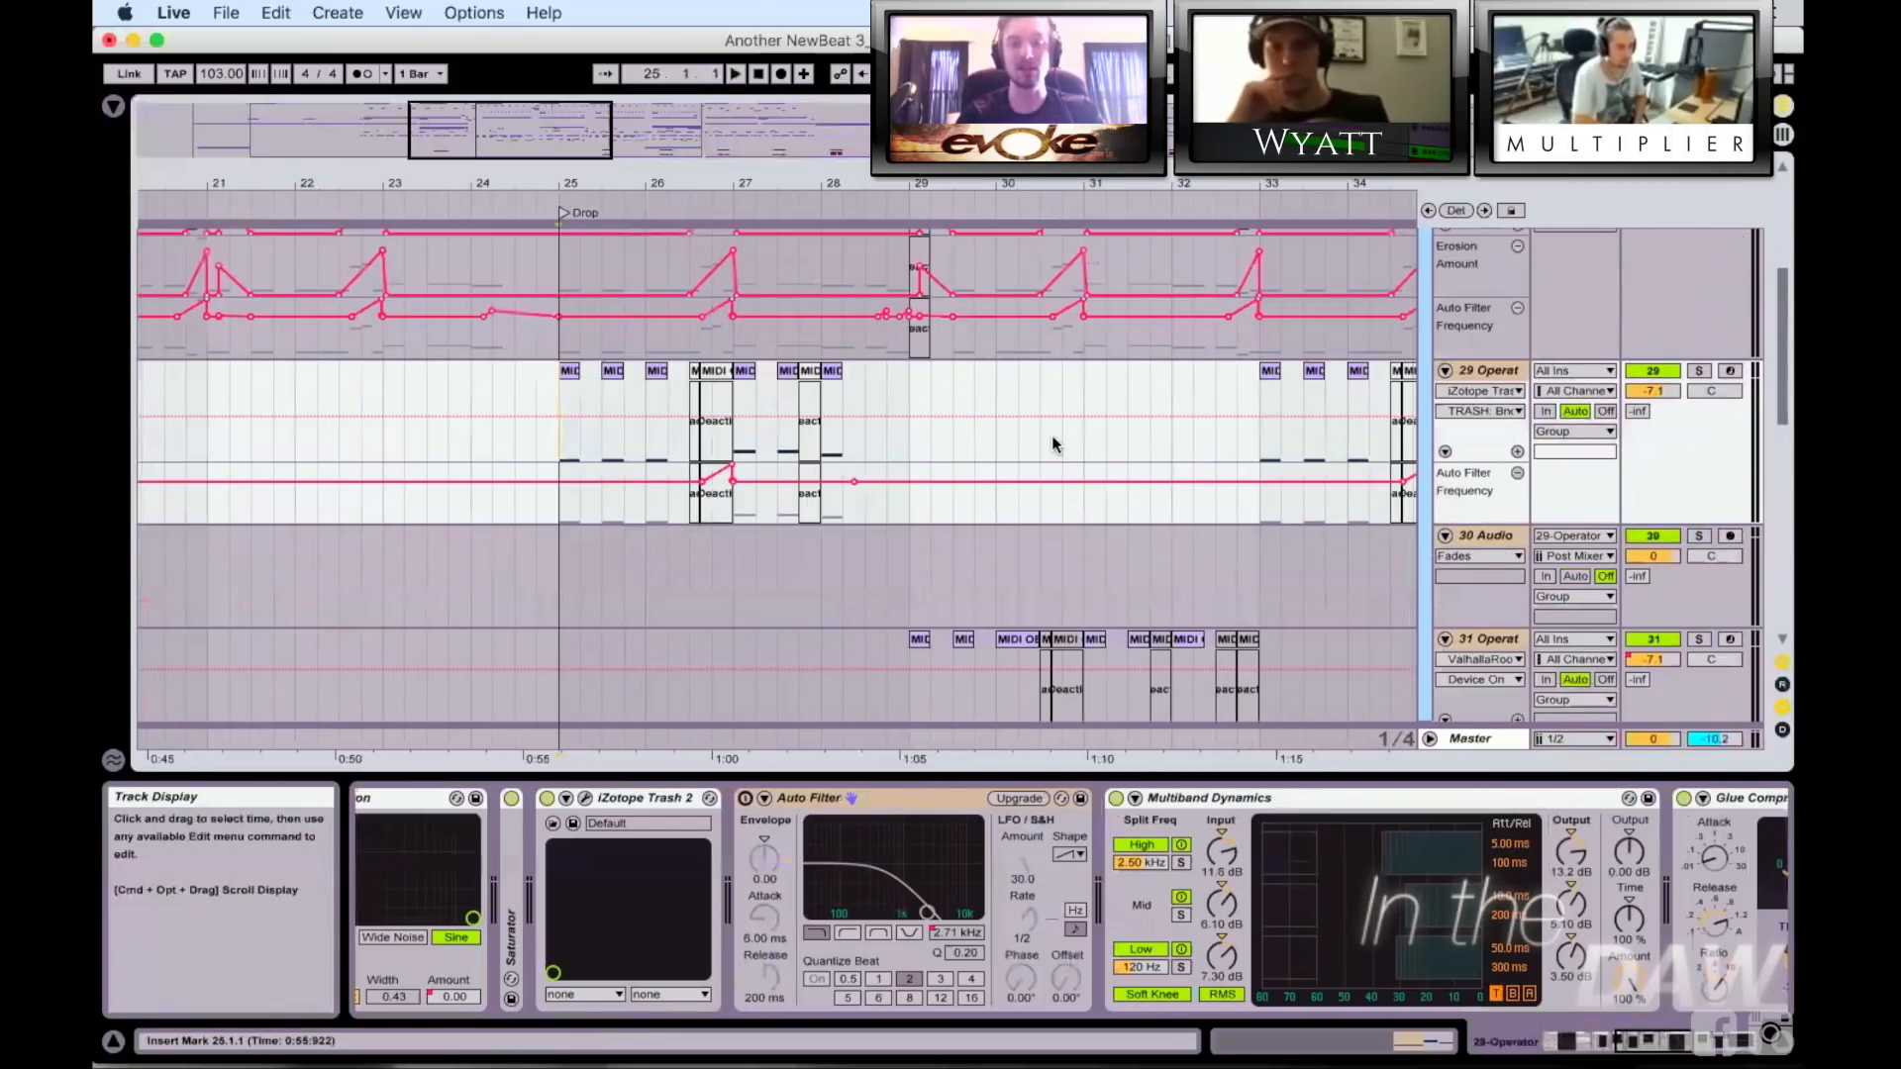
{"action": "scroll", "coordinate": [1052, 438], "scroll_direction": "up", "scroll_amount": 1}
{"action": "left_click", "coordinate": [1699, 418]}
{"action": "scroll", "coordinate": [721, 428], "scroll_direction": "up", "scroll_amount": 1}
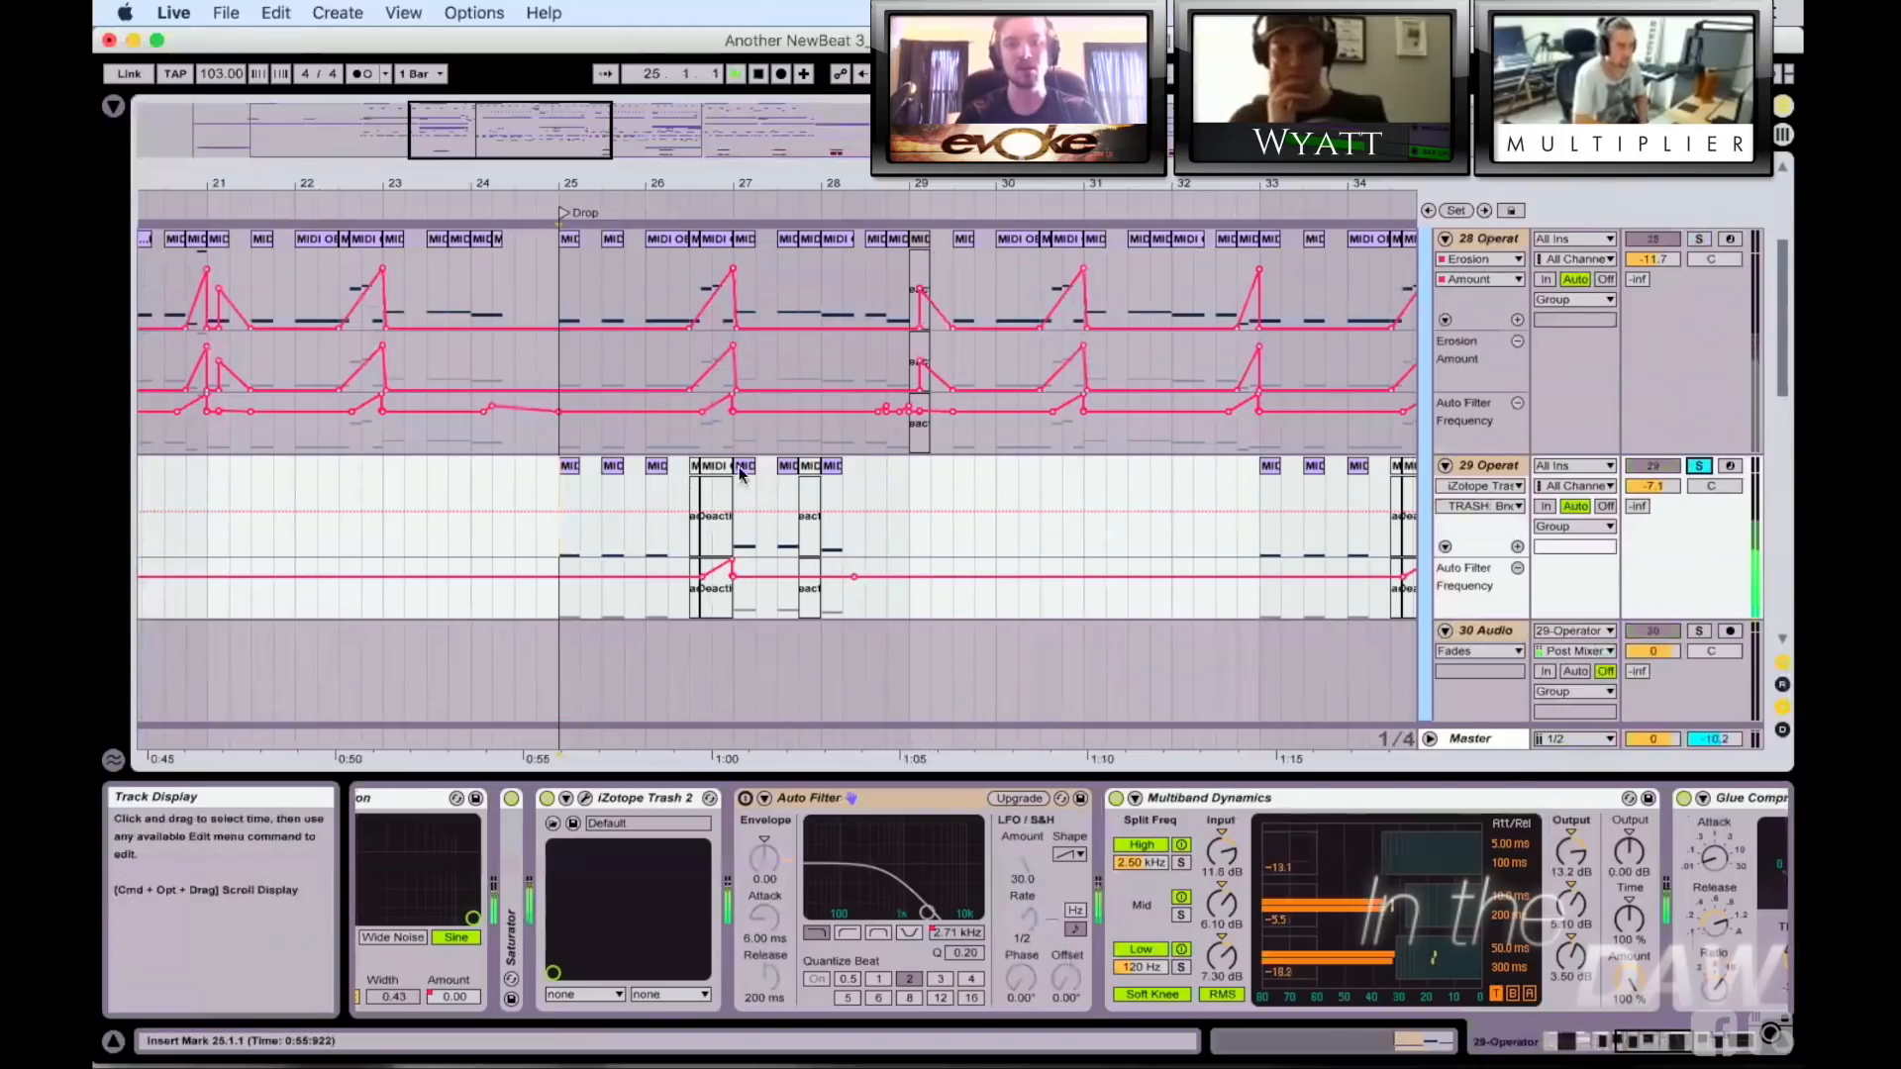
Step: Solo the 32 Audio track, play its 25-Audio clip at 26.3.1 and unsolo the track
{"action": "left_click", "coordinate": [677, 297]}
{"action": "scroll", "coordinate": [776, 563], "scroll_direction": "down", "scroll_amount": 9}
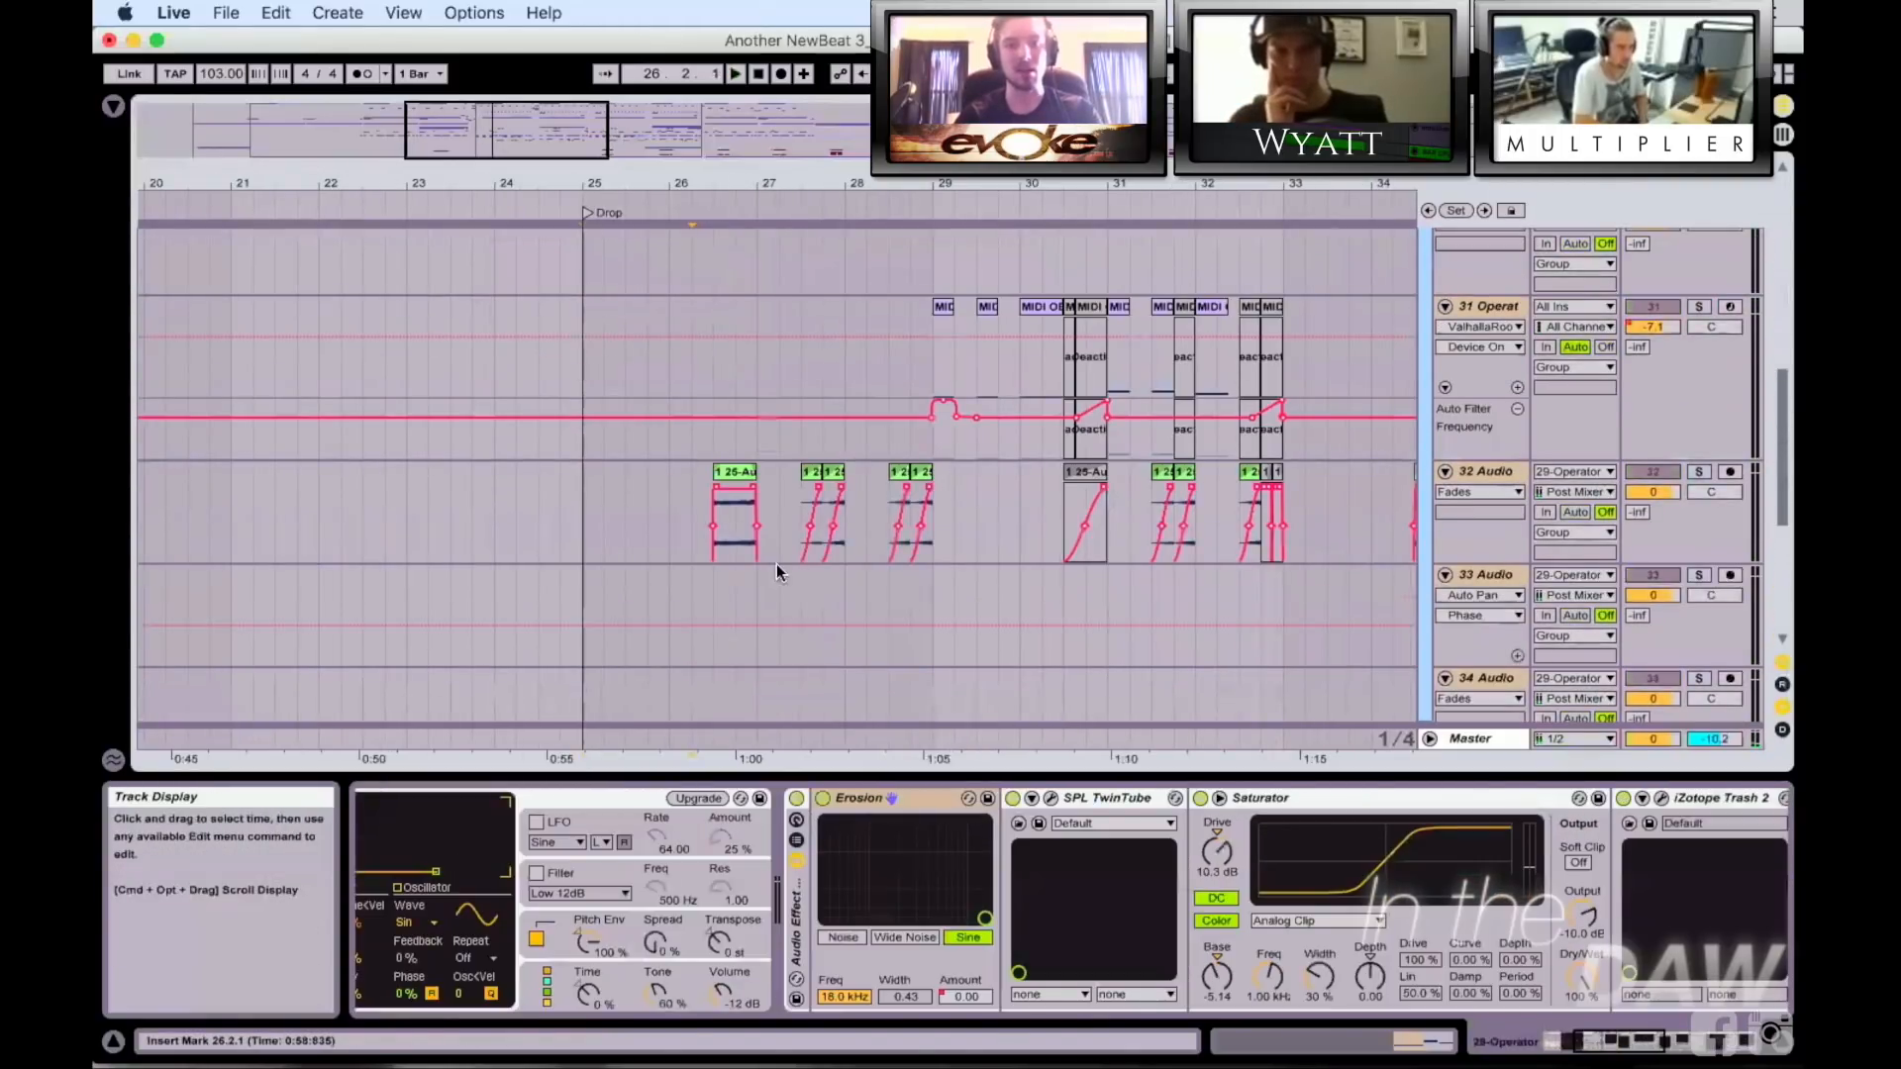
{"action": "left_click", "coordinate": [1710, 482]}
{"action": "left_click", "coordinate": [1704, 475]}
{"action": "key", "text": "space"}
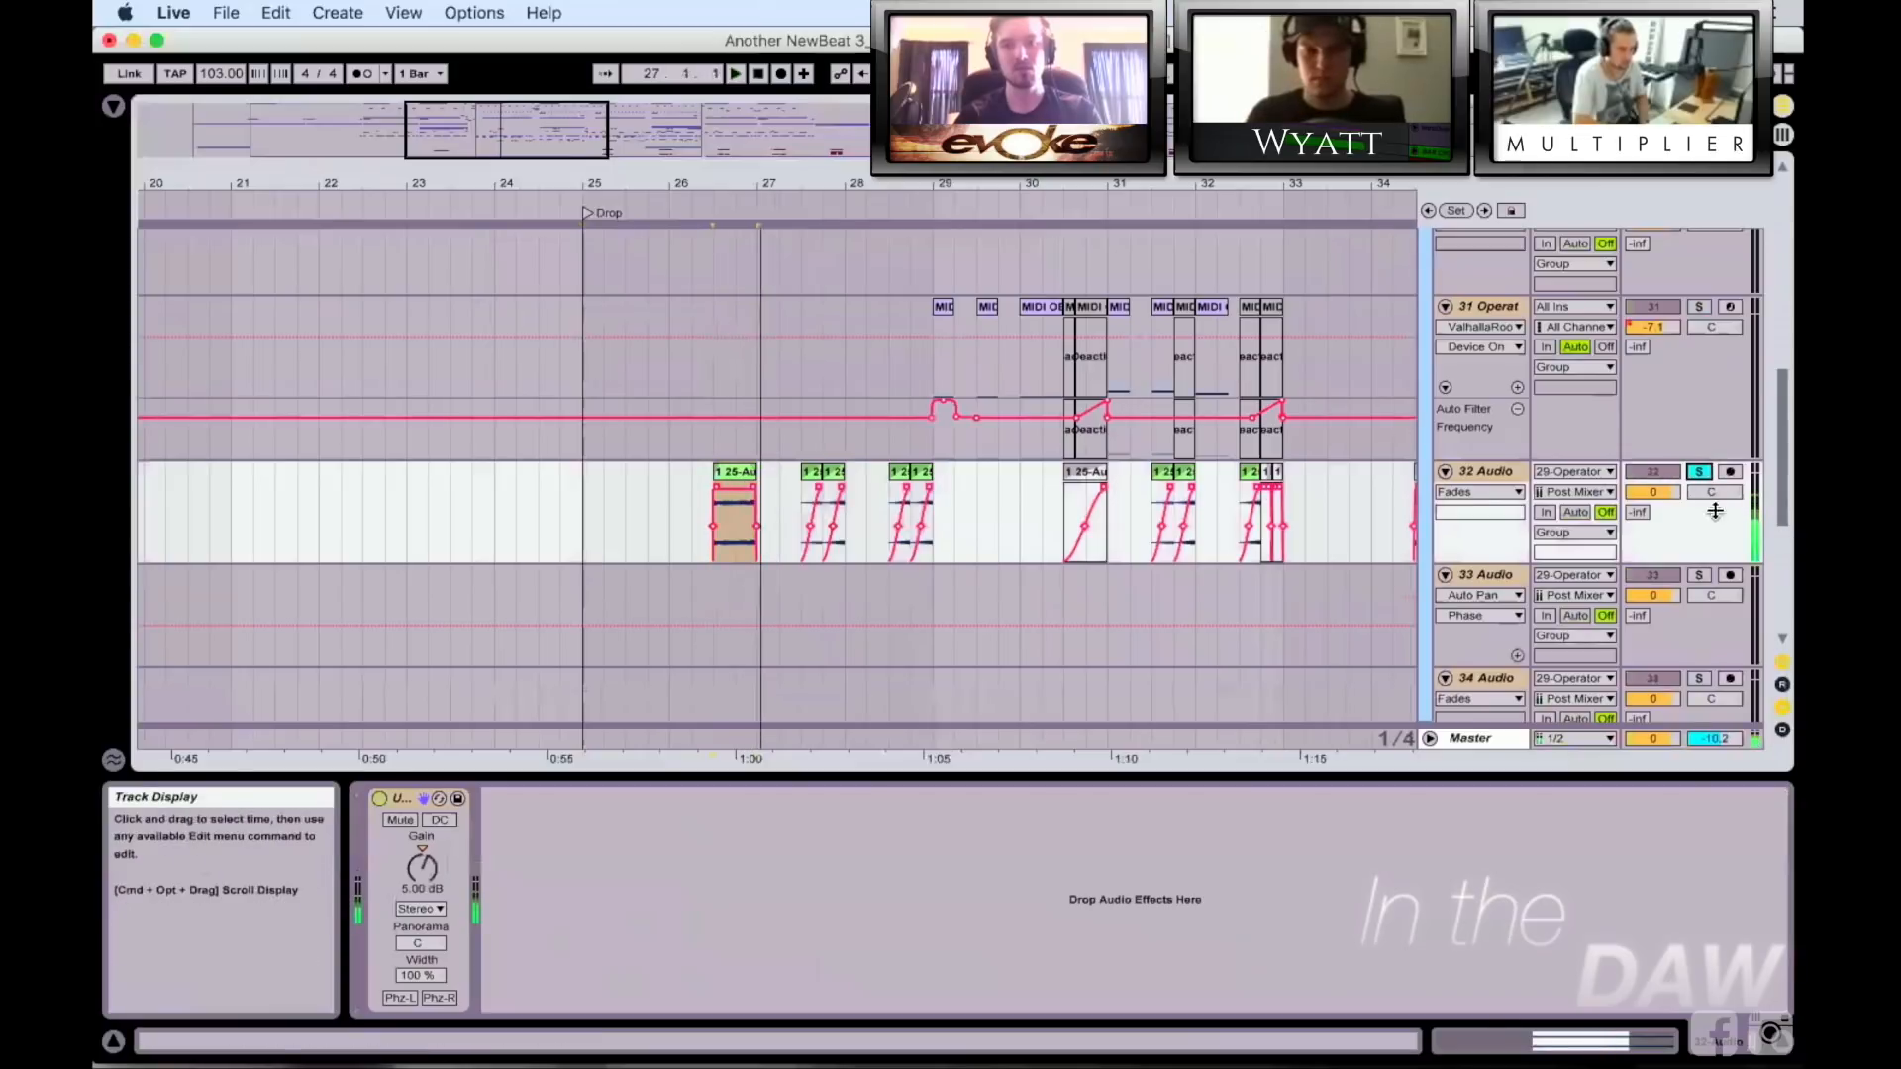
{"action": "left_click", "coordinate": [1701, 473]}
Step: Set the insert marker at 29.1.1 on 29 Operator and examine where the 29 and 31 Operator clips are placed
{"action": "scroll", "coordinate": [734, 380], "scroll_direction": "up", "scroll_amount": 10}
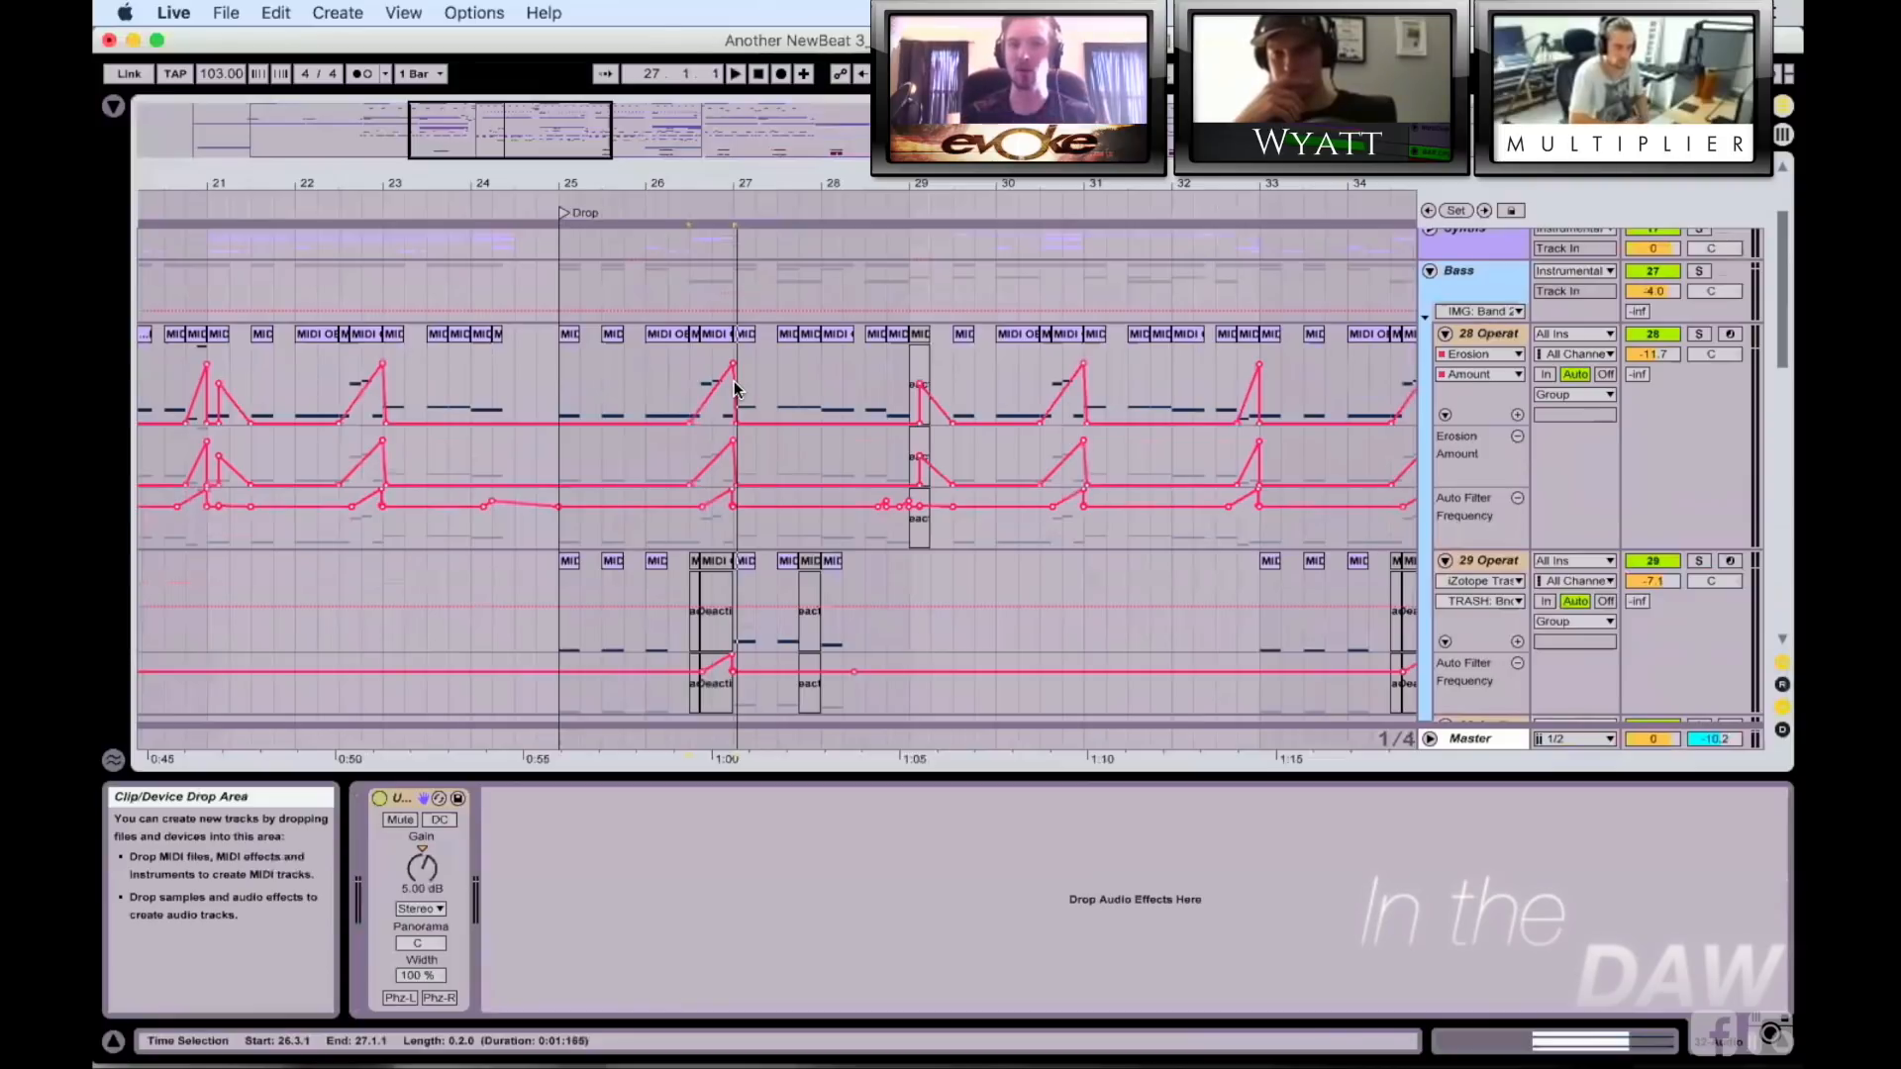
{"action": "scroll", "coordinate": [790, 499], "scroll_direction": "right", "scroll_amount": 3}
{"action": "scroll", "coordinate": [791, 498], "scroll_direction": "down", "scroll_amount": 2}
{"action": "left_click", "coordinate": [760, 509]}
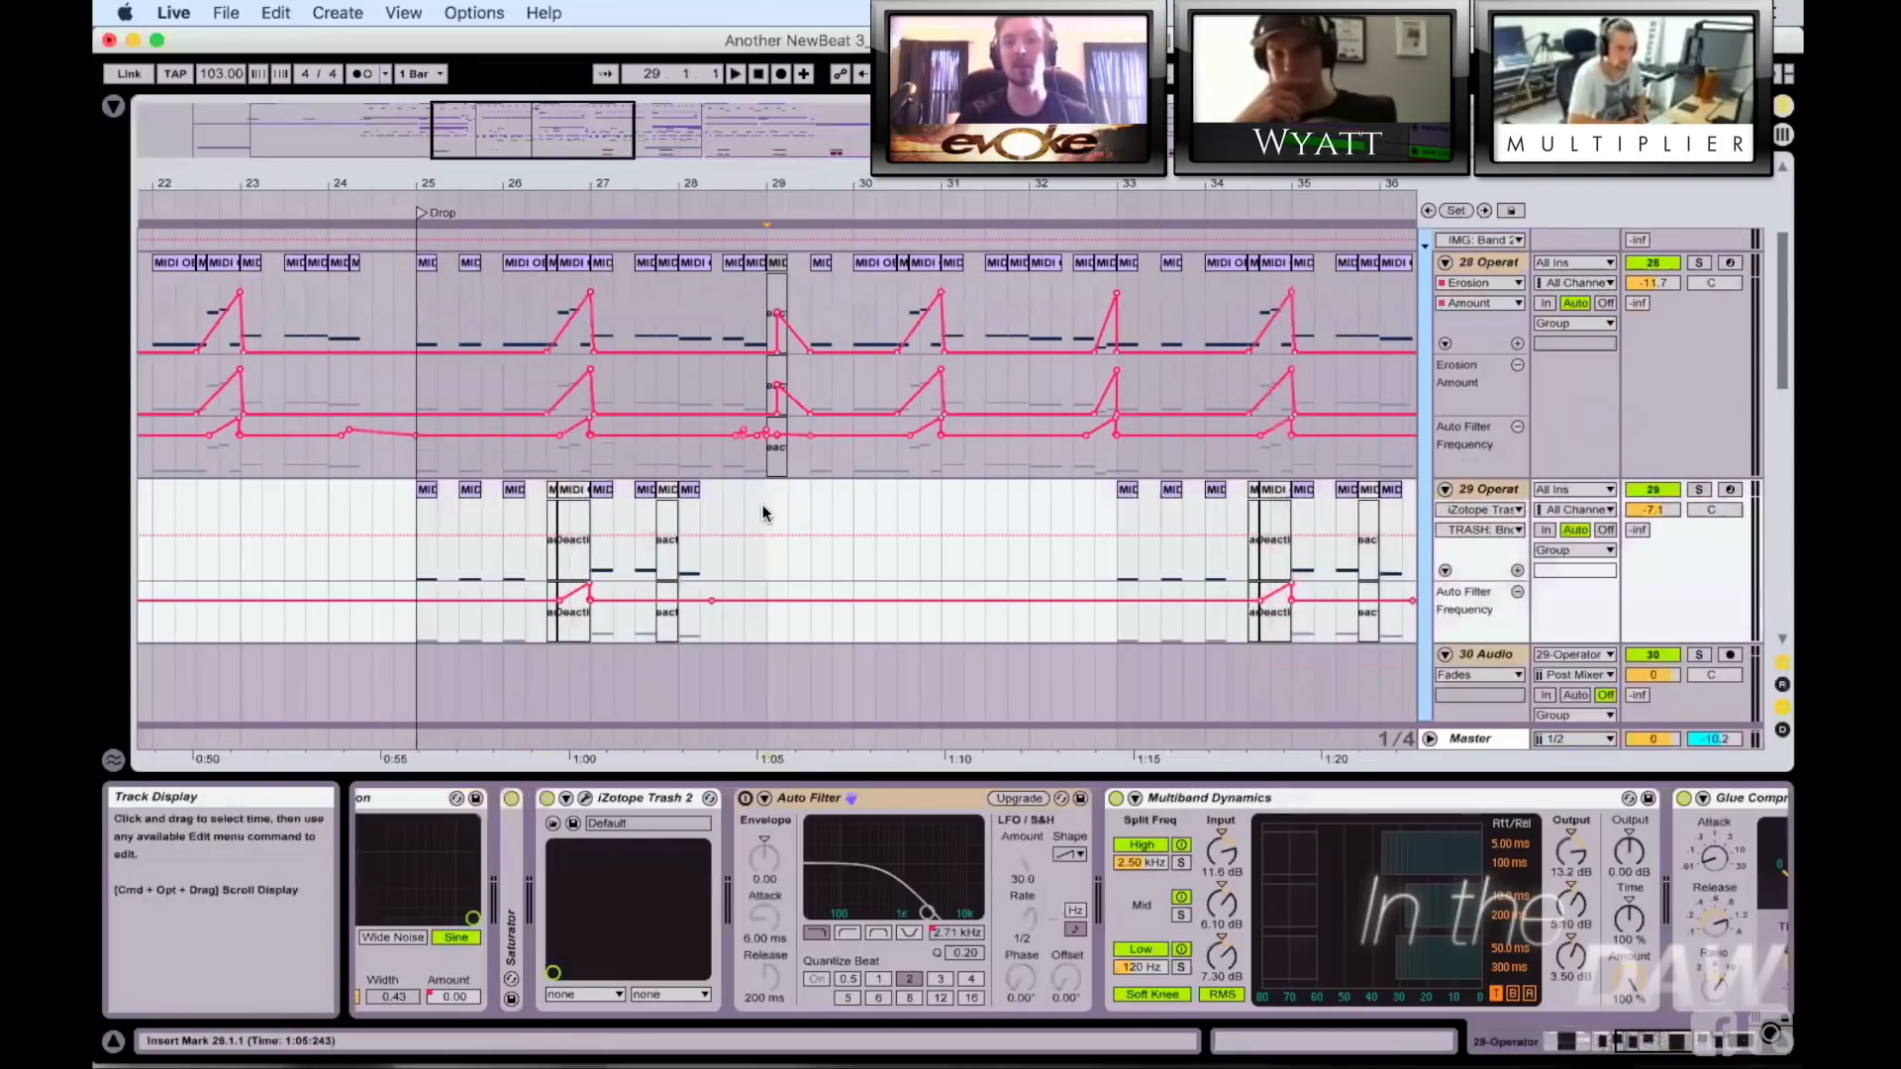
{"action": "scroll", "coordinate": [763, 507], "scroll_direction": "down", "scroll_amount": 4}
{"action": "scroll", "coordinate": [772, 515], "scroll_direction": "up", "scroll_amount": 3}
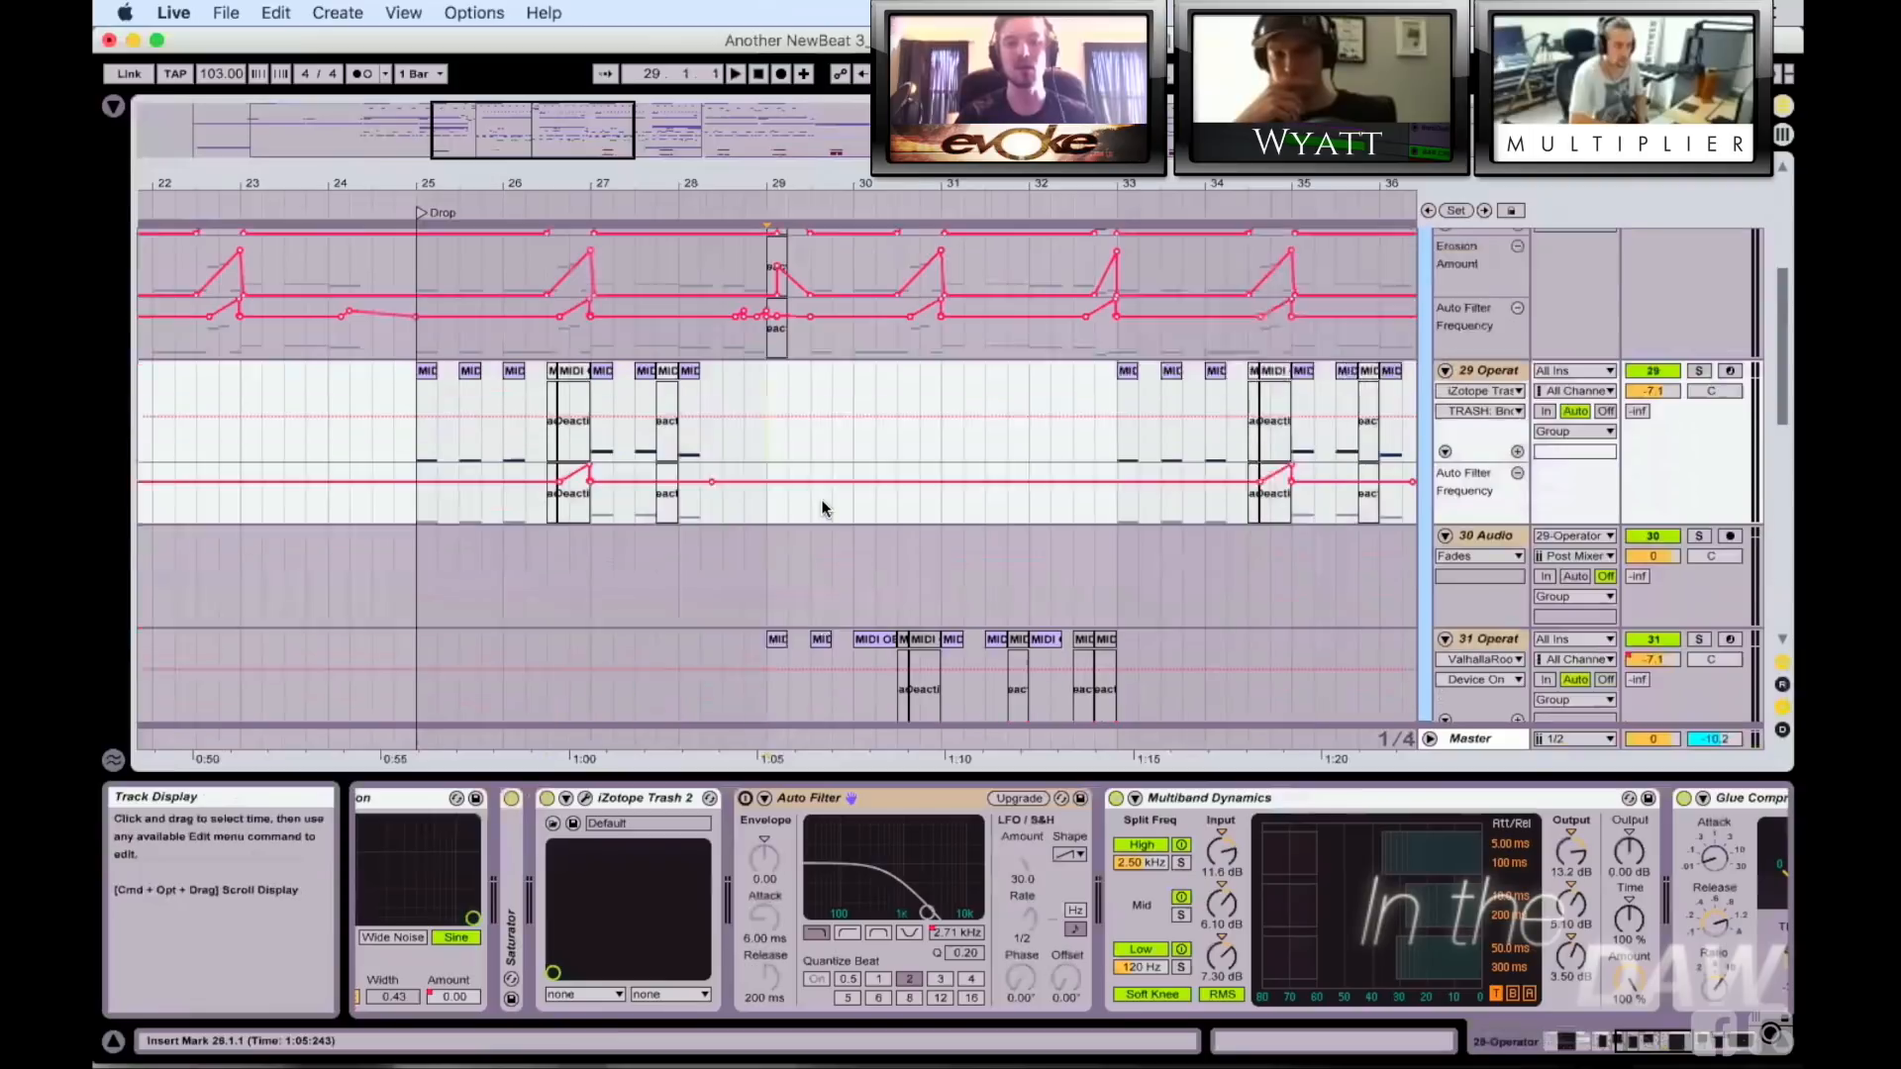
{"action": "scroll", "coordinate": [919, 460], "scroll_direction": "down", "scroll_amount": 5}
{"action": "scroll", "coordinate": [919, 460], "scroll_direction": "right", "scroll_amount": 1}
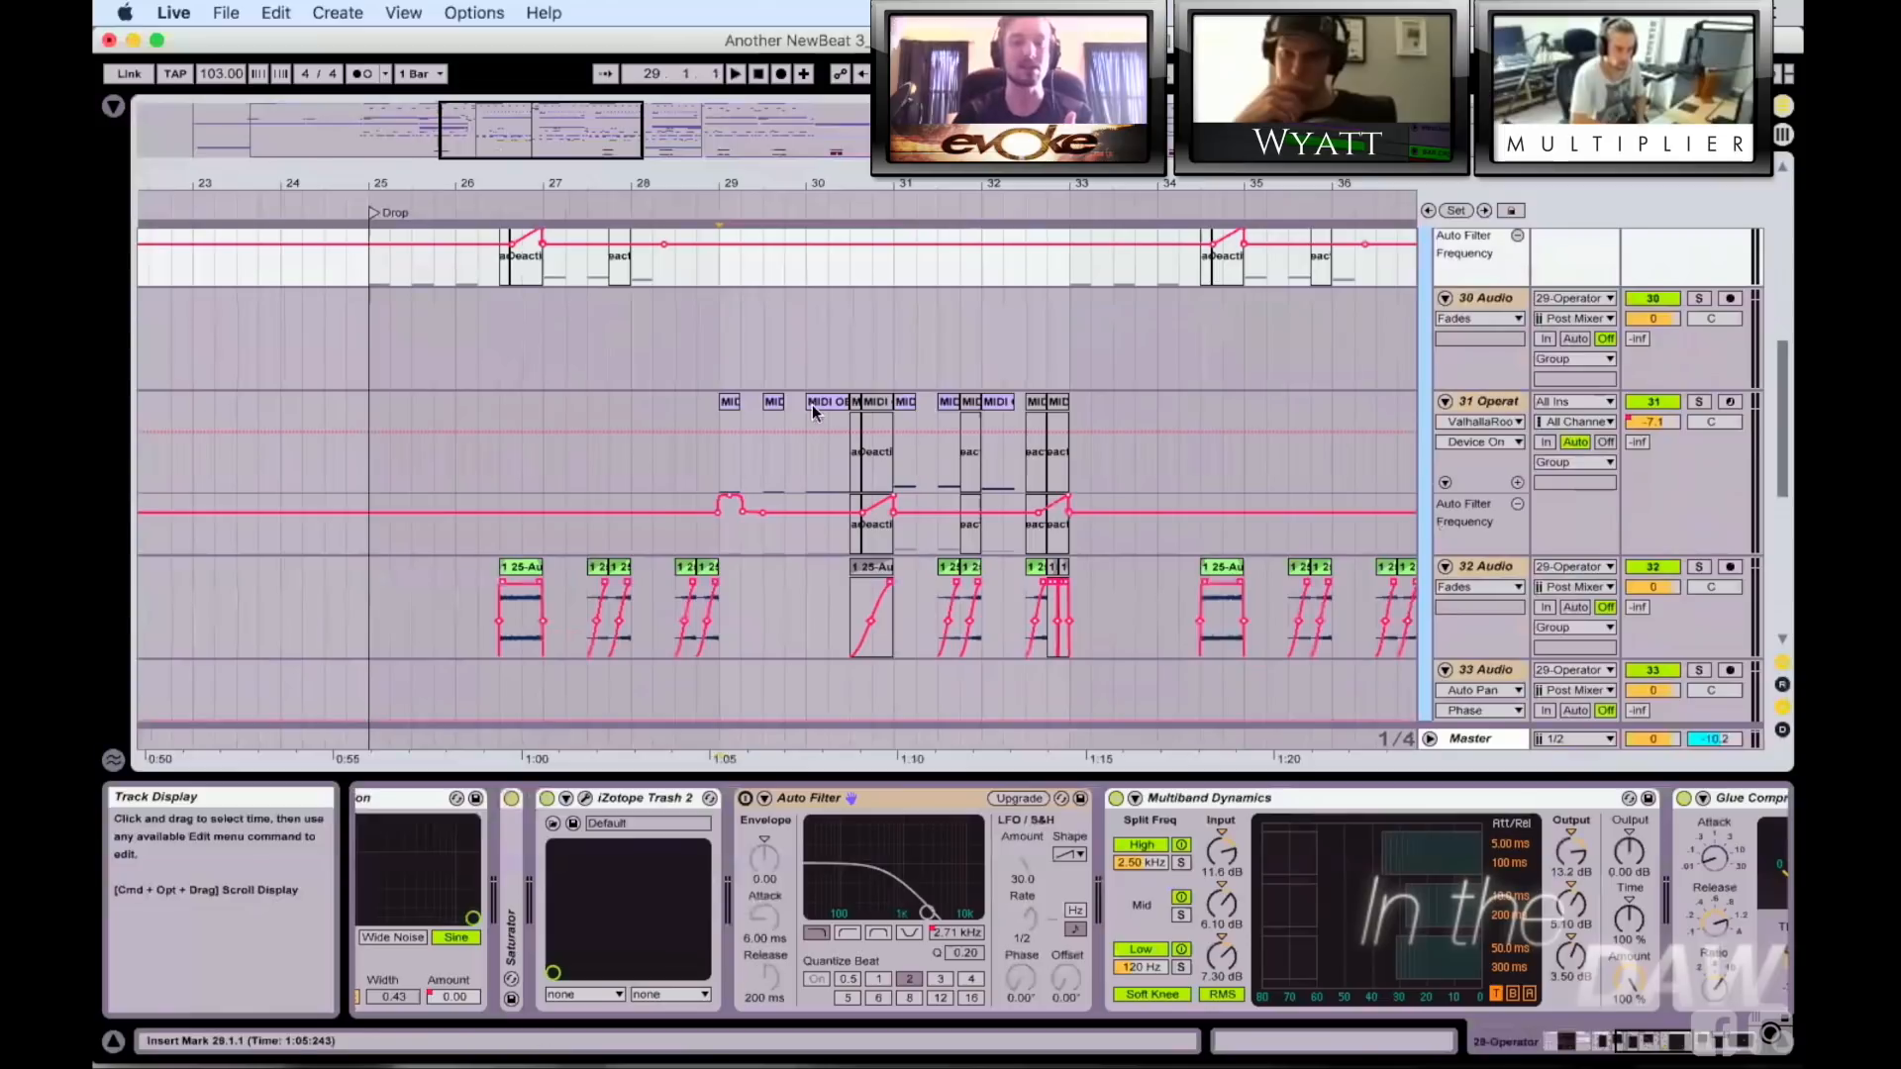
Step: Play the first 29 Operator clip at 25.1.1 soloed
{"action": "scroll", "coordinate": [352, 284], "scroll_direction": "up", "scroll_amount": 3}
{"action": "left_click", "coordinate": [351, 284]}
{"action": "scroll", "coordinate": [588, 395], "scroll_direction": "down", "scroll_amount": 3}
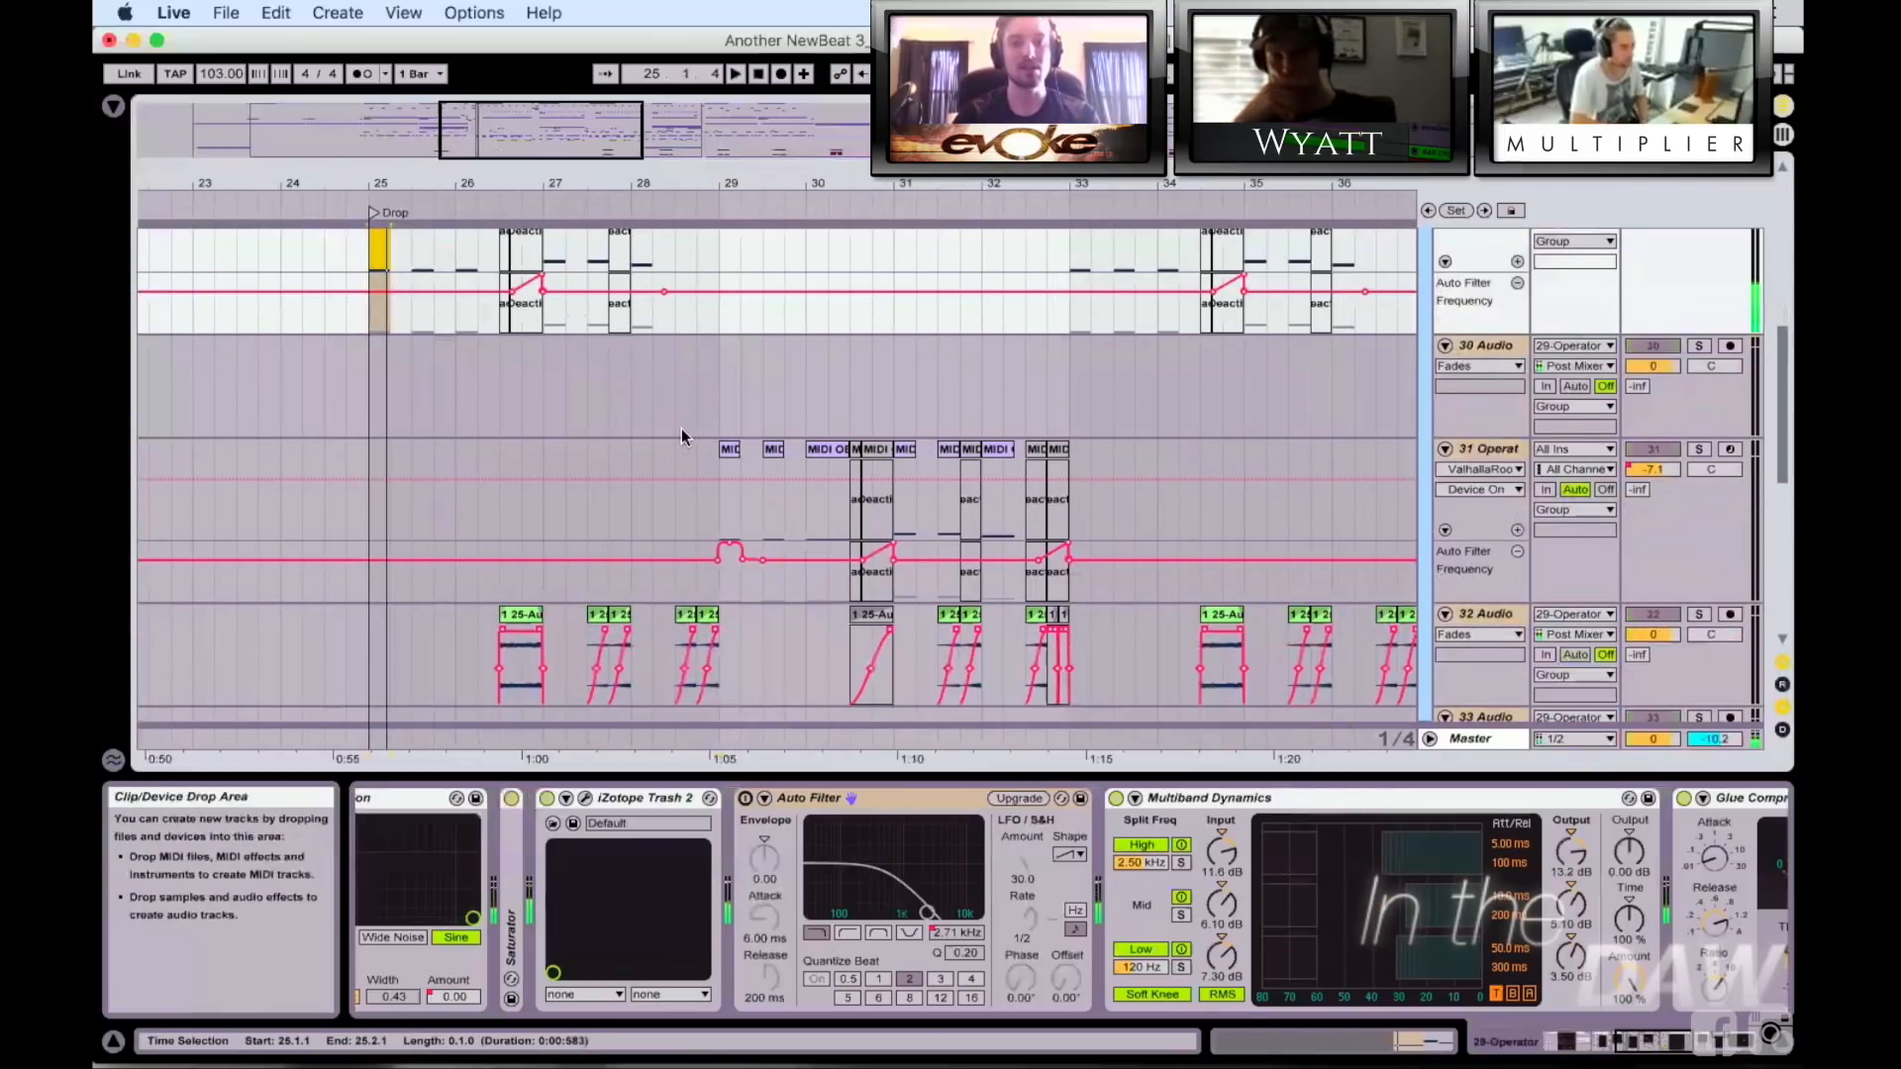
Step: Solo the 31 Operator track, select its bar 29 clip and show its Operator instrument settings
{"action": "left_click", "coordinate": [729, 450]}
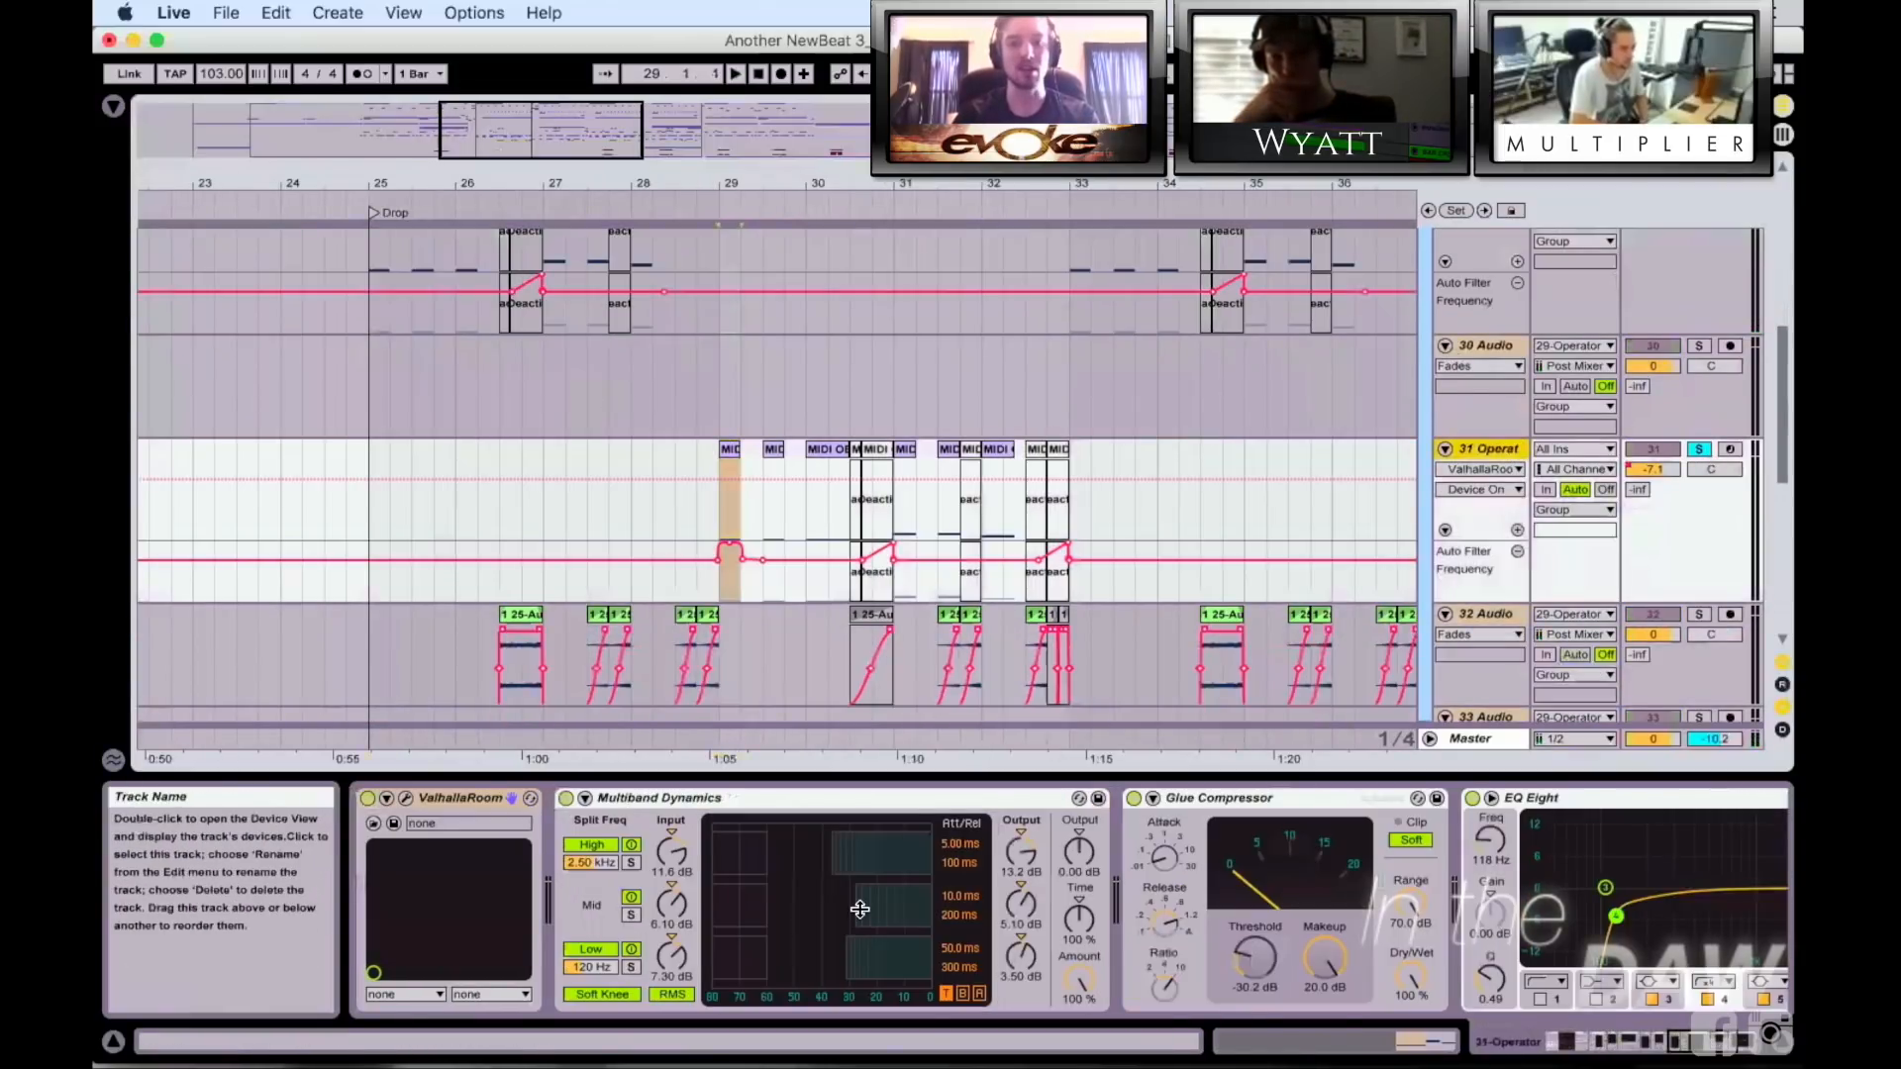
{"action": "scroll", "coordinate": [859, 909], "scroll_direction": "left", "scroll_amount": 5}
{"action": "scroll", "coordinate": [859, 909], "scroll_direction": "left", "scroll_amount": 5}
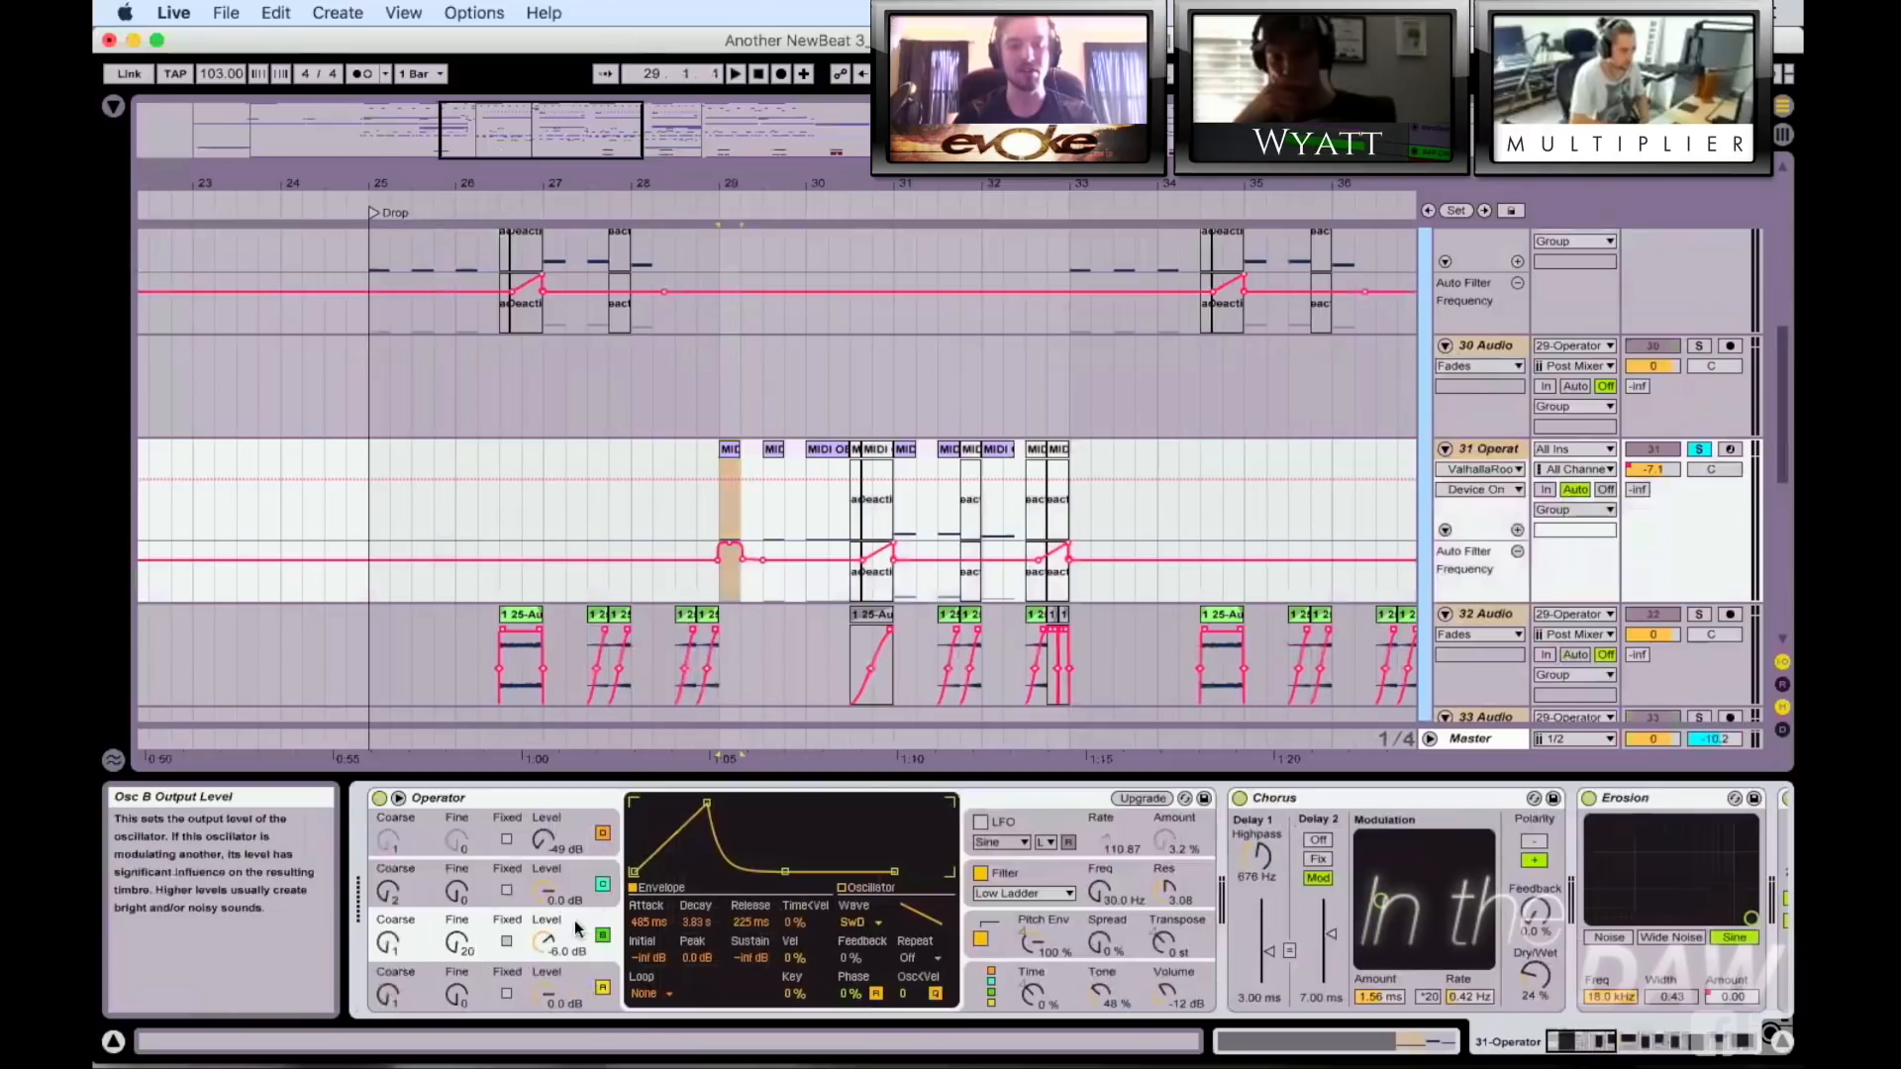
Step: Compare the 29 Operator clip at bar 25 with the 31 Operator clips at 29.1.1 and 29.3.1 by soloing and playing each
{"action": "scroll", "coordinate": [485, 323], "scroll_direction": "up", "scroll_amount": 3}
{"action": "left_click", "coordinate": [378, 249]}
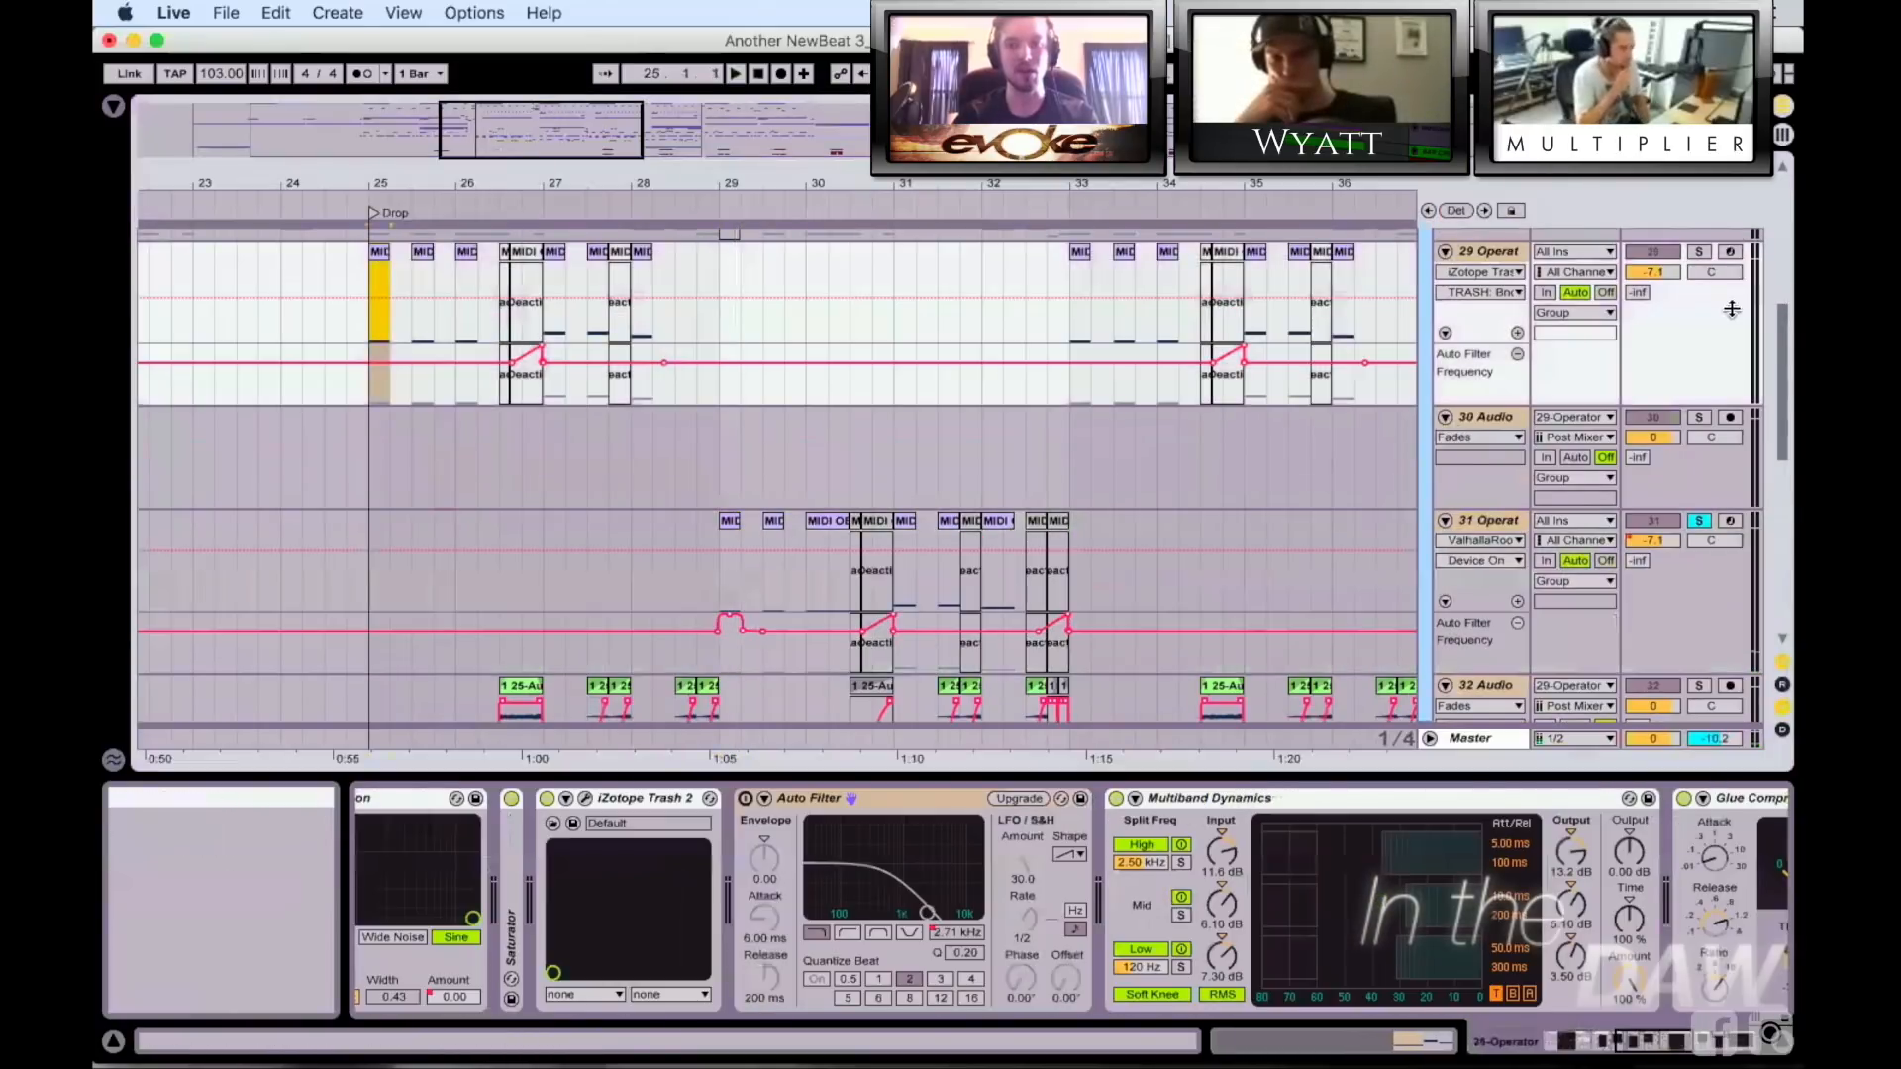
{"action": "left_click", "coordinate": [1699, 251]}
{"action": "left_click", "coordinate": [730, 521]}
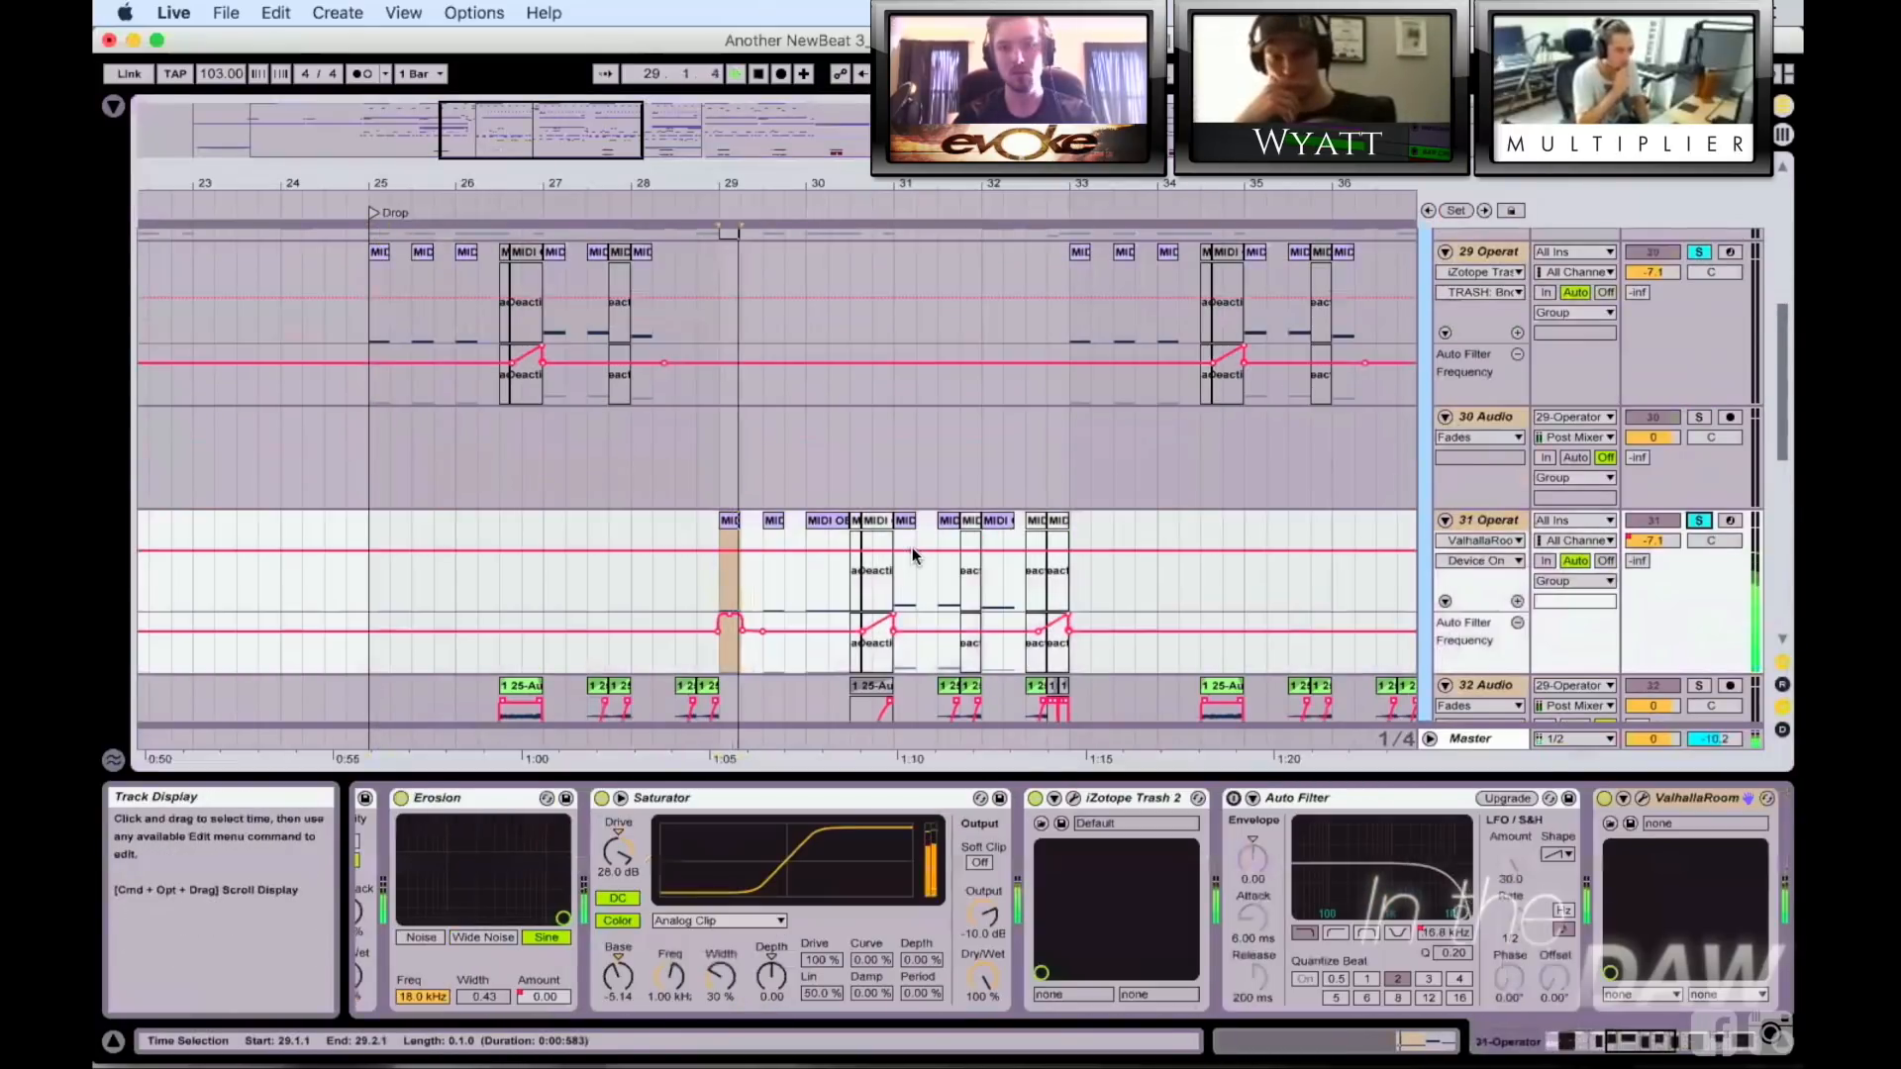
{"action": "left_click", "coordinate": [774, 521]}
{"action": "scroll", "coordinate": [763, 514], "scroll_direction": "up", "scroll_amount": 2}
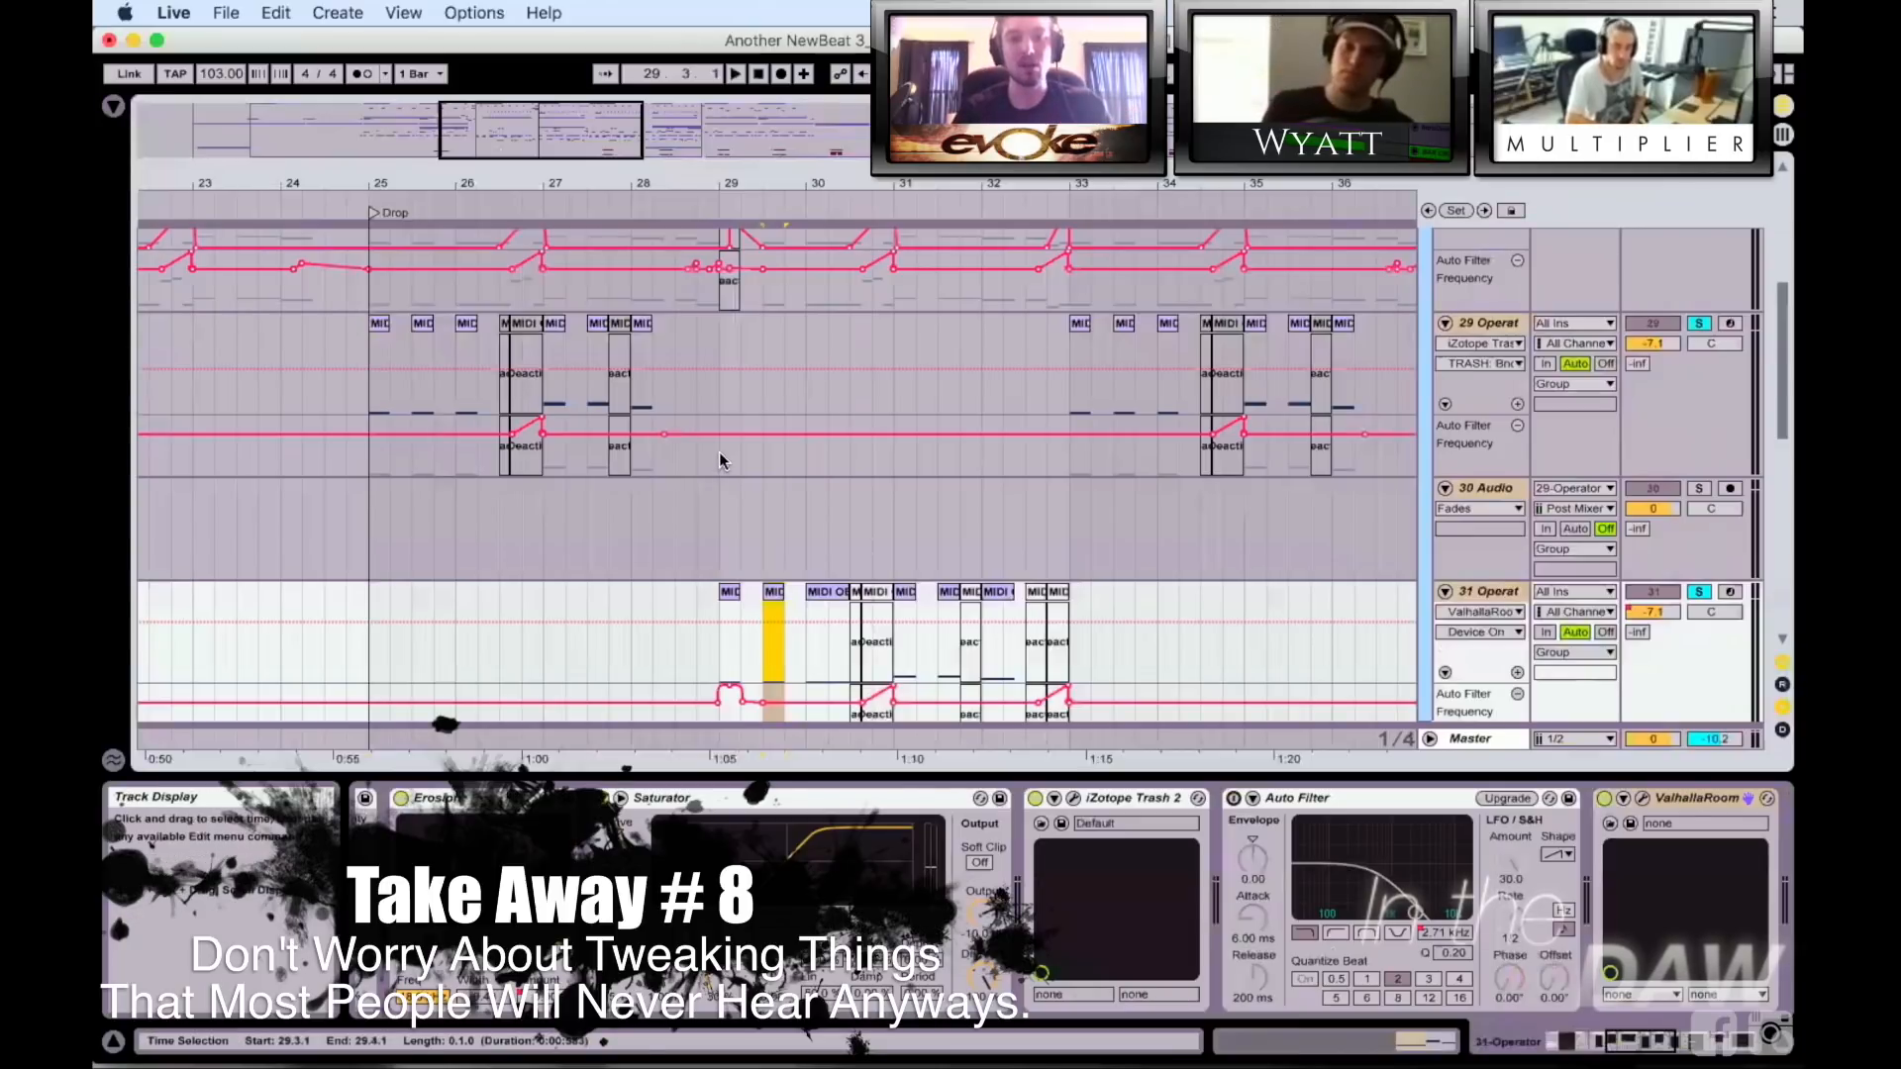
Step: Review the bass layers around the drop and select the span from 26.3.1 to 27.1.1
{"action": "scroll", "coordinate": [733, 475], "scroll_direction": "up", "scroll_amount": 5}
{"action": "scroll", "coordinate": [733, 475], "scroll_direction": "left", "scroll_amount": 2}
{"action": "left_click", "coordinate": [450, 537]}
{"action": "scroll", "coordinate": [883, 521], "scroll_direction": "down", "scroll_amount": 5}
{"action": "left_click", "coordinate": [592, 496]}
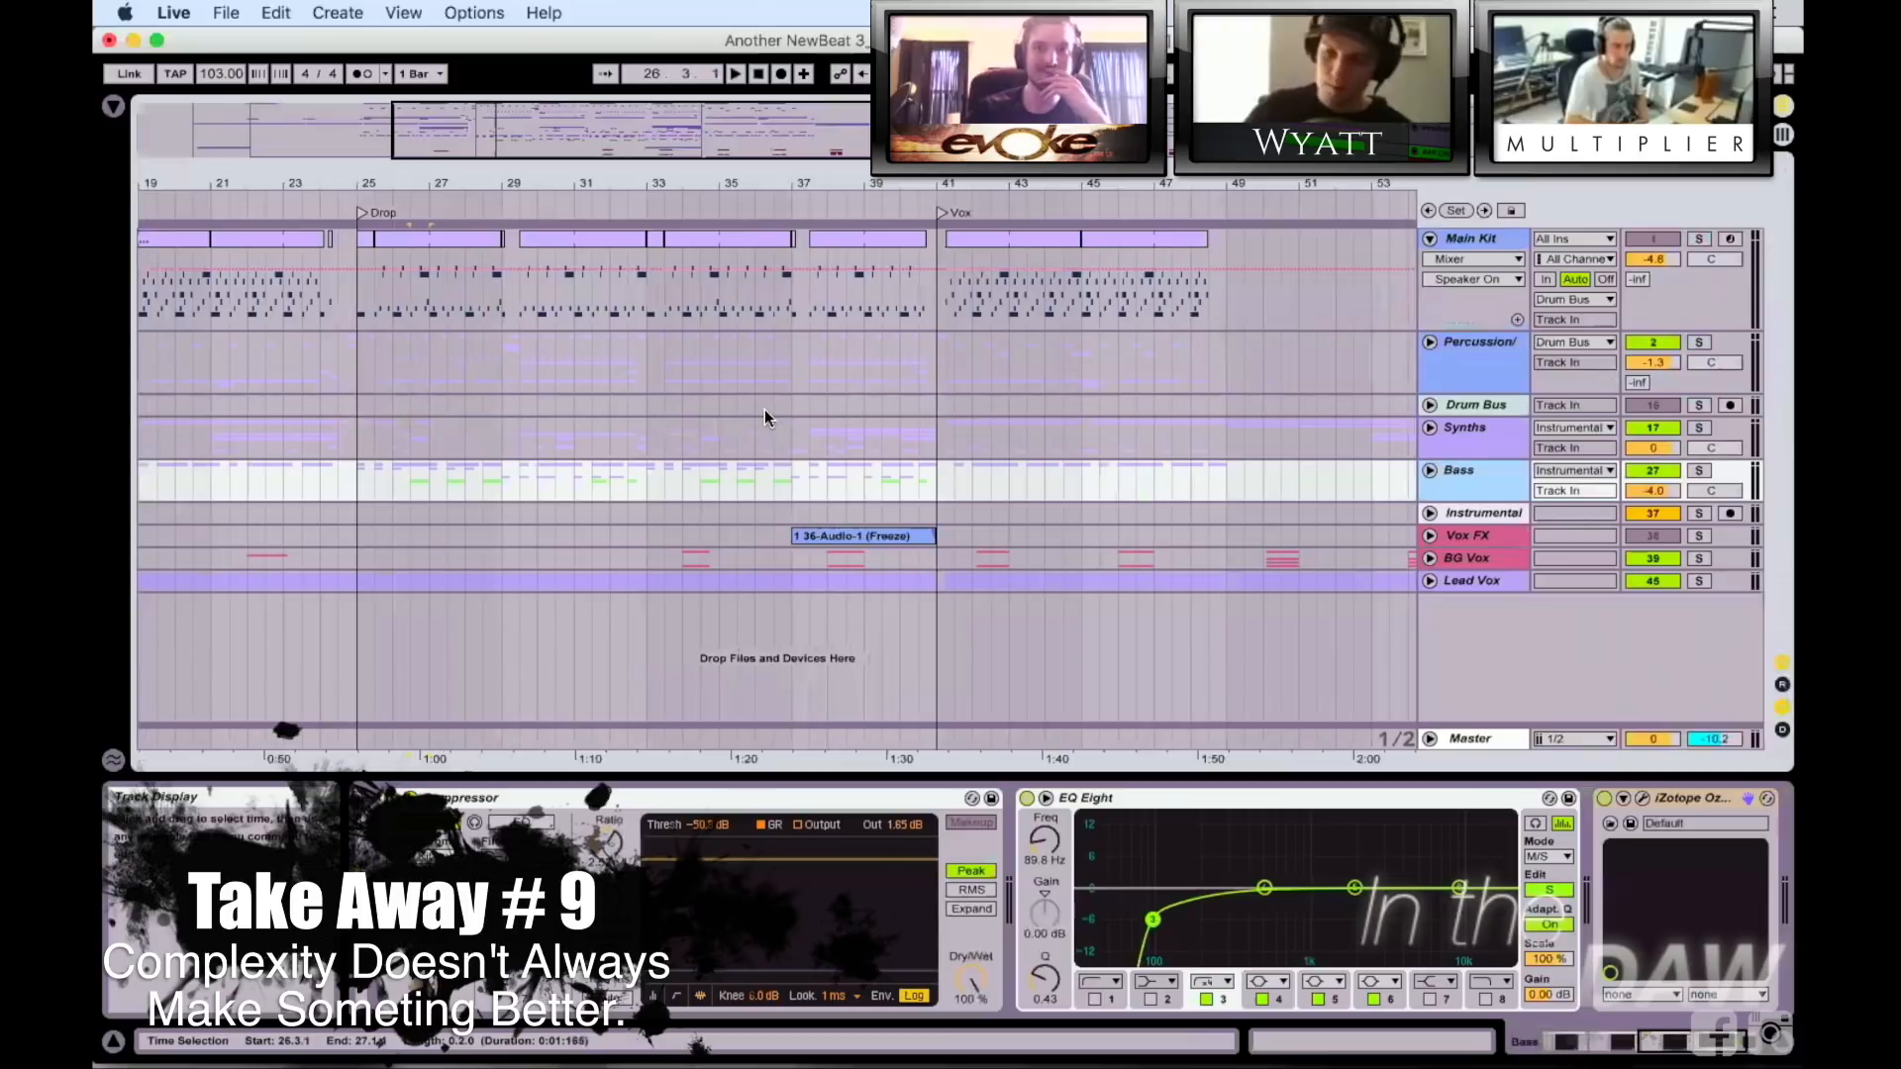
Step: Solo the Drum Bus and play the drums from 25.1.1 and from 33.1.1
{"action": "left_click", "coordinate": [1430, 341]}
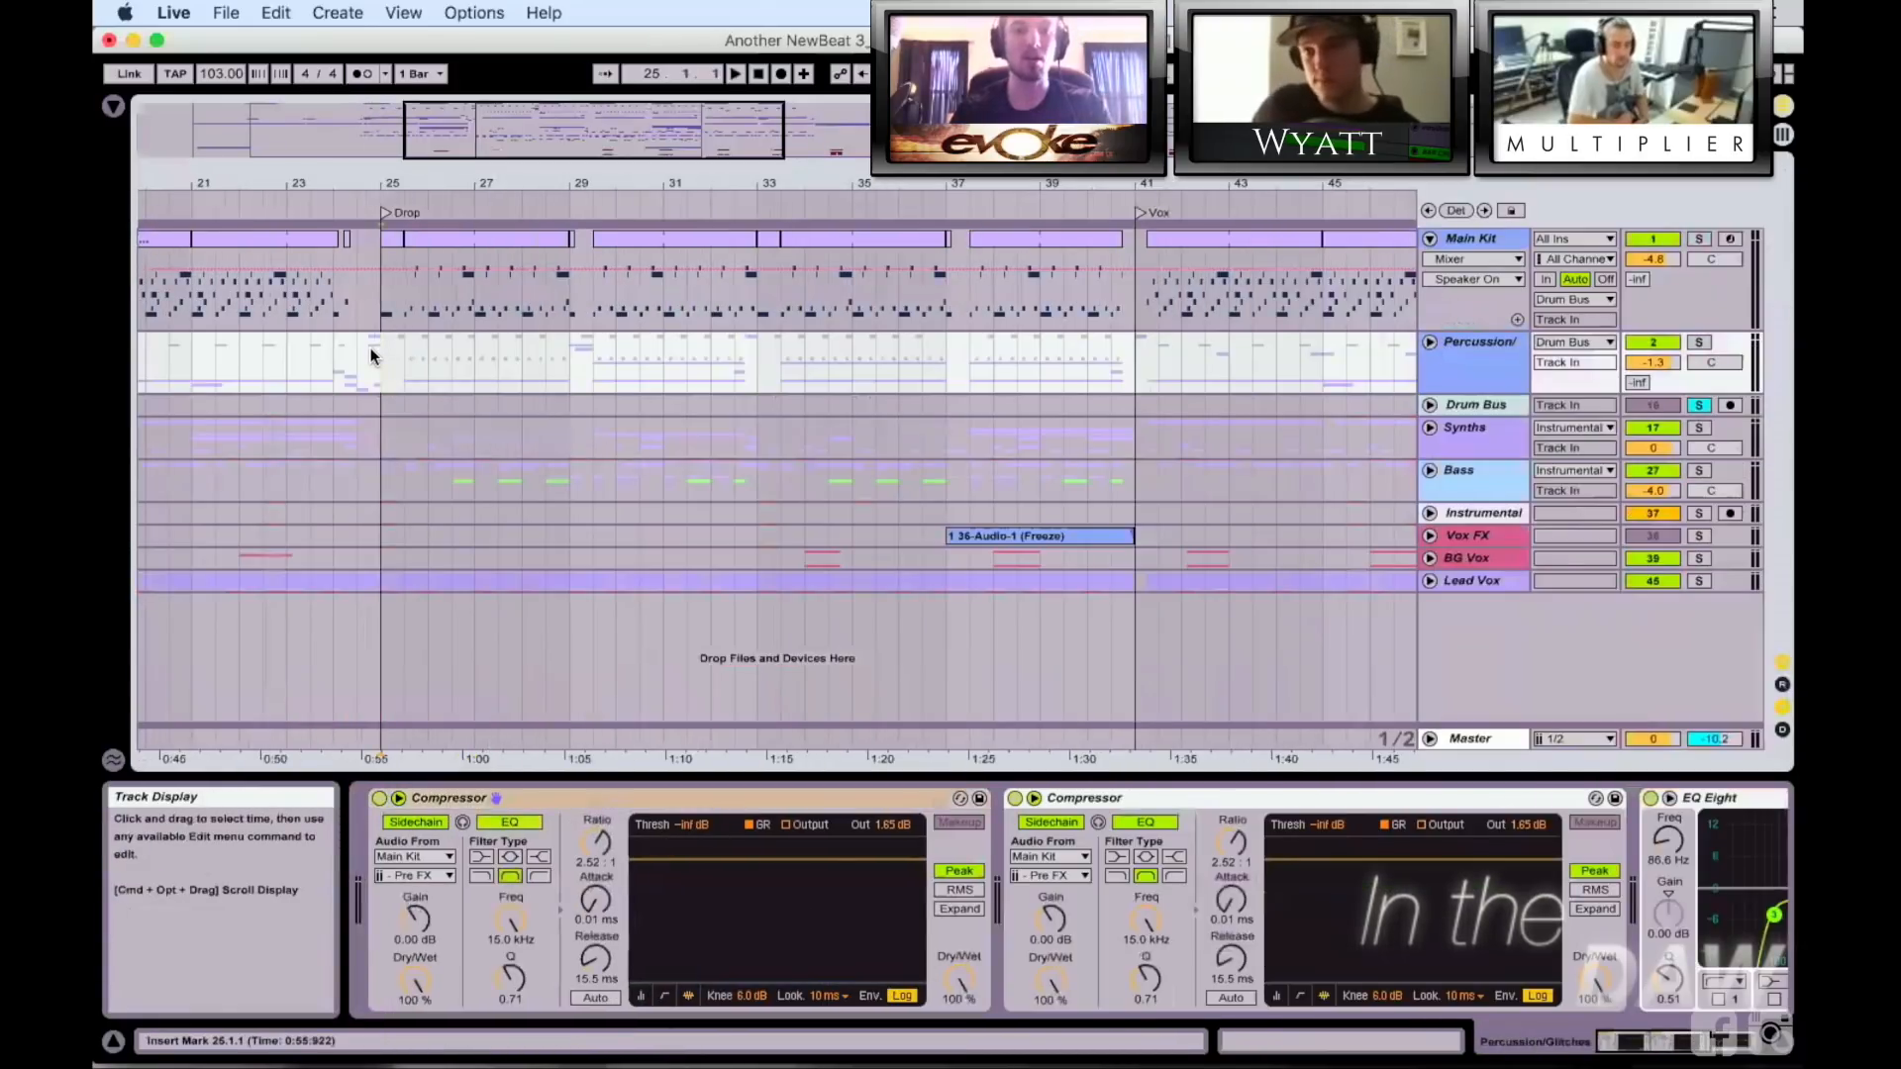
{"action": "key", "text": "space"}
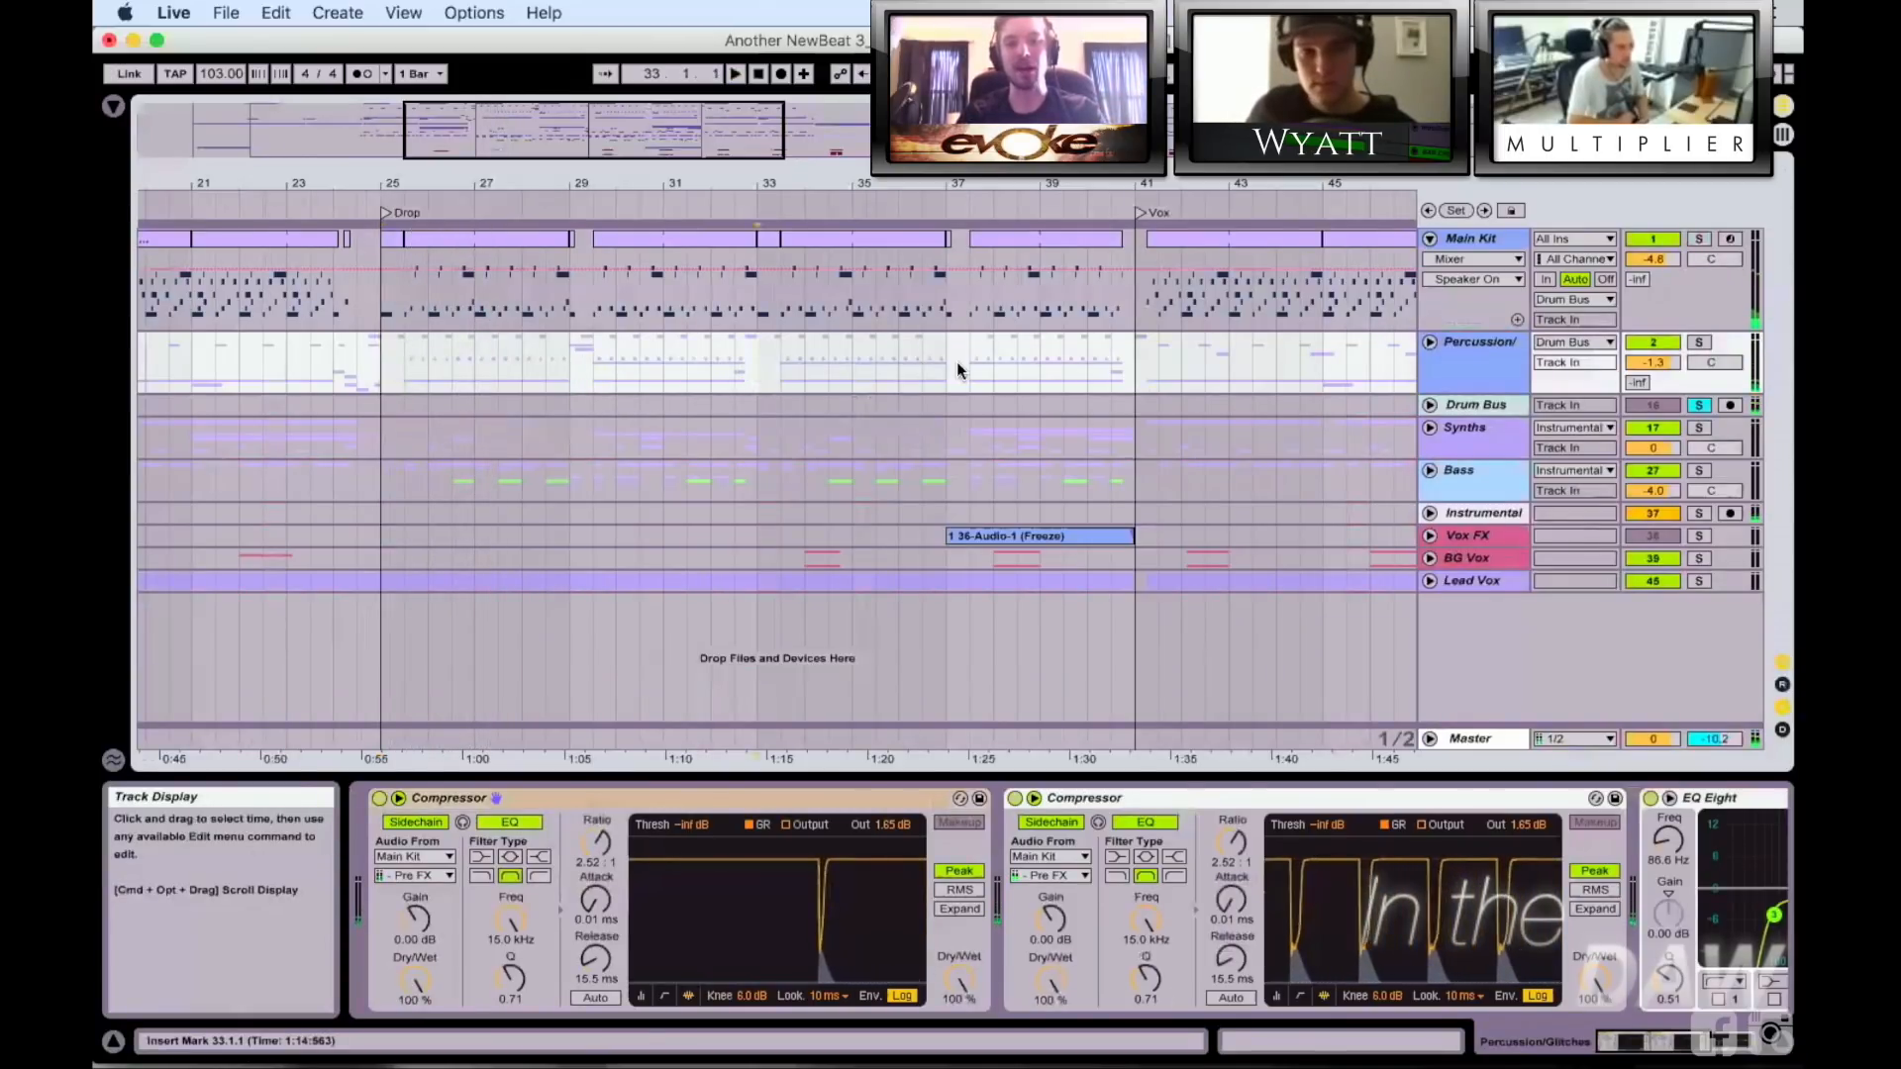
{"action": "left_click", "coordinate": [764, 370]}
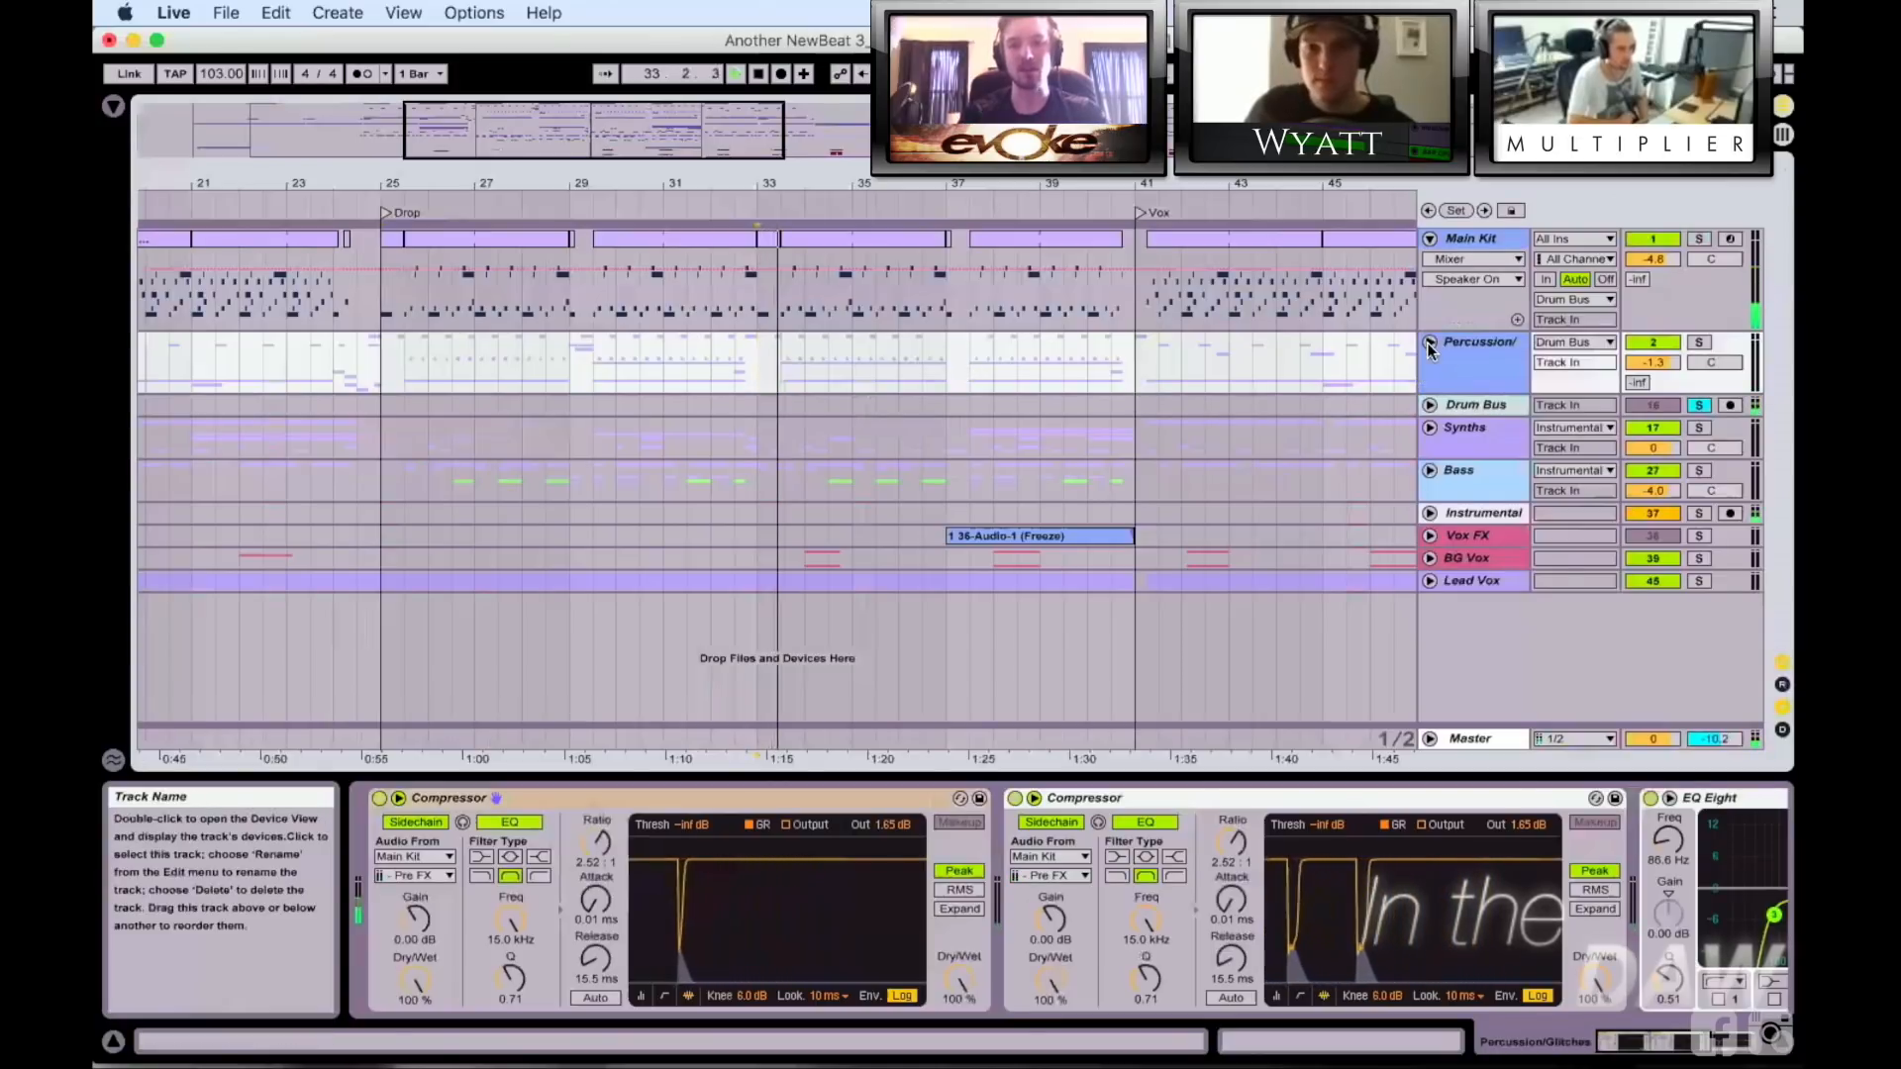
Step: Unfold the Percussion group and solo the 9 Audio track with the 07_SWS_91_POP_FULLMIX clips during playback
{"action": "left_click", "coordinate": [1430, 343]}
{"action": "scroll", "coordinate": [1122, 421], "scroll_direction": "down", "scroll_amount": 10}
{"action": "scroll", "coordinate": [1121, 416], "scroll_direction": "down", "scroll_amount": 1}
{"action": "scroll", "coordinate": [1121, 416], "scroll_direction": "right", "scroll_amount": 1}
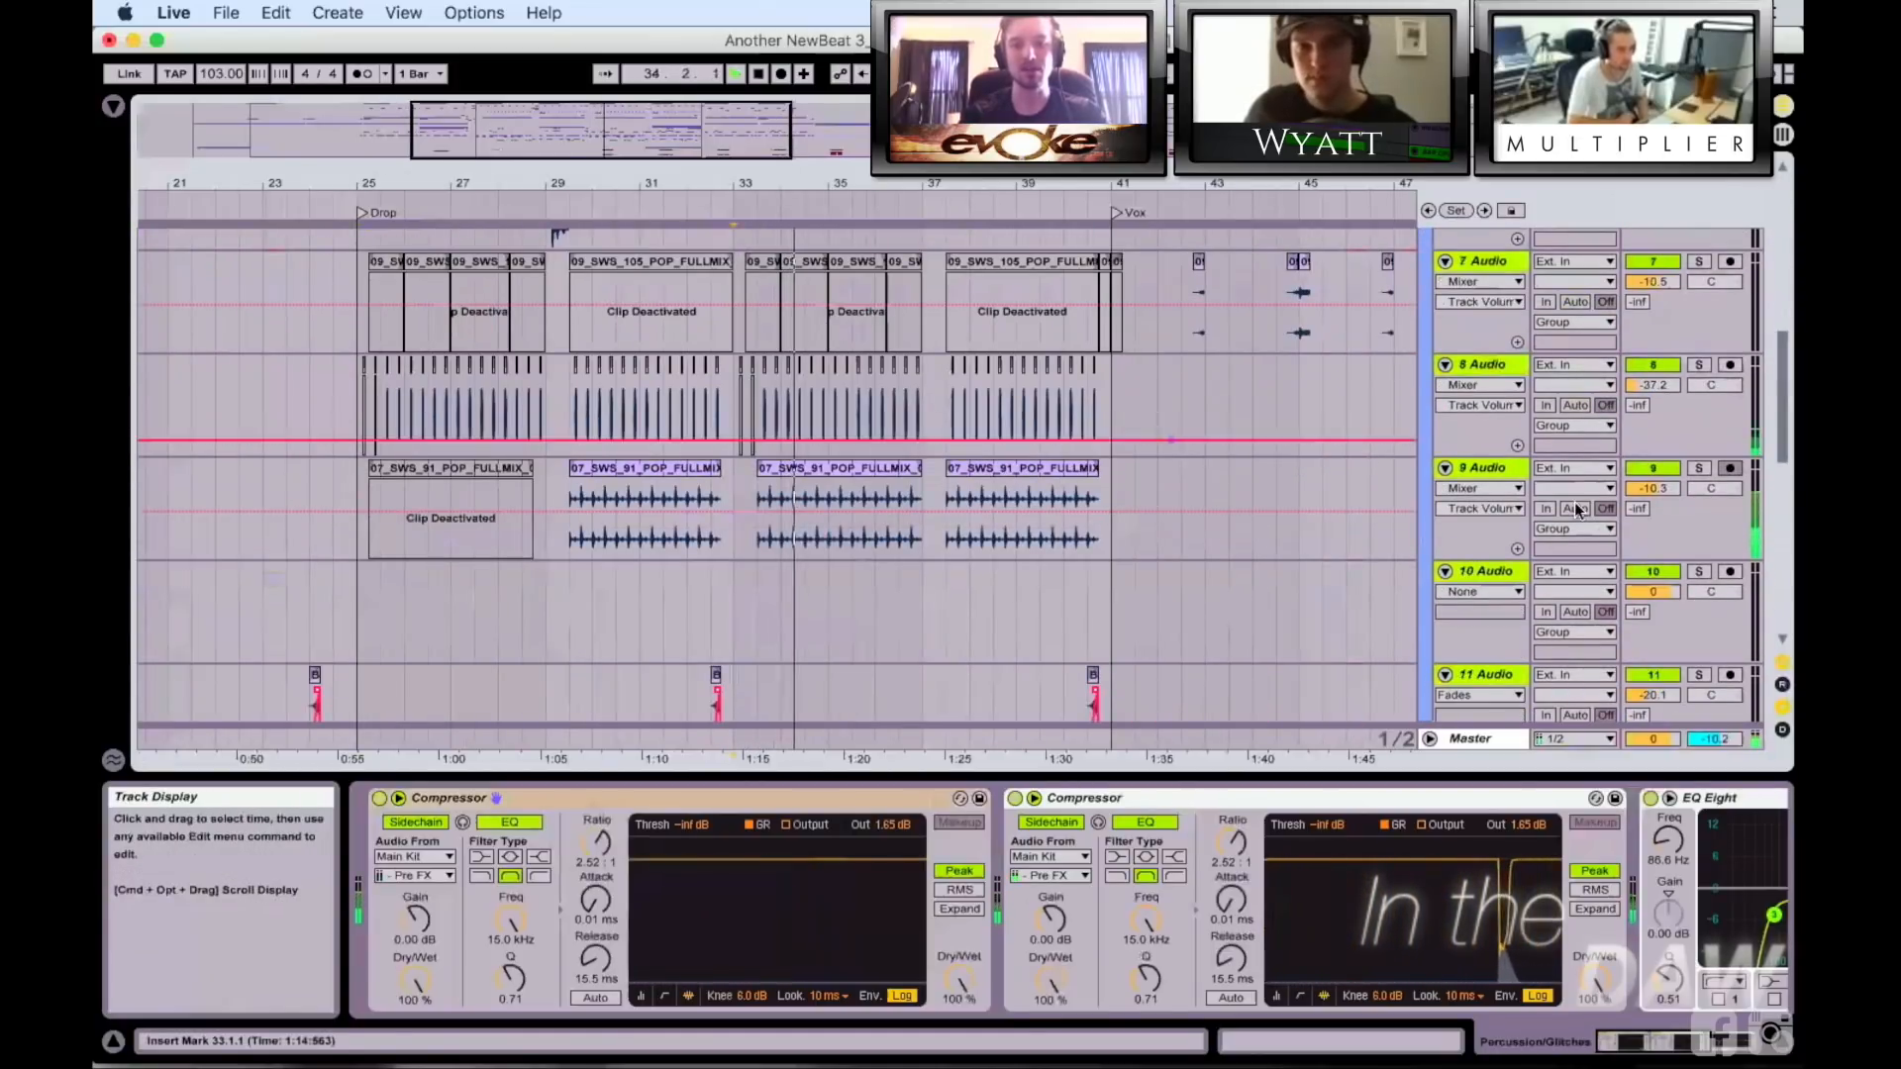
{"action": "left_click", "coordinate": [1699, 469]}
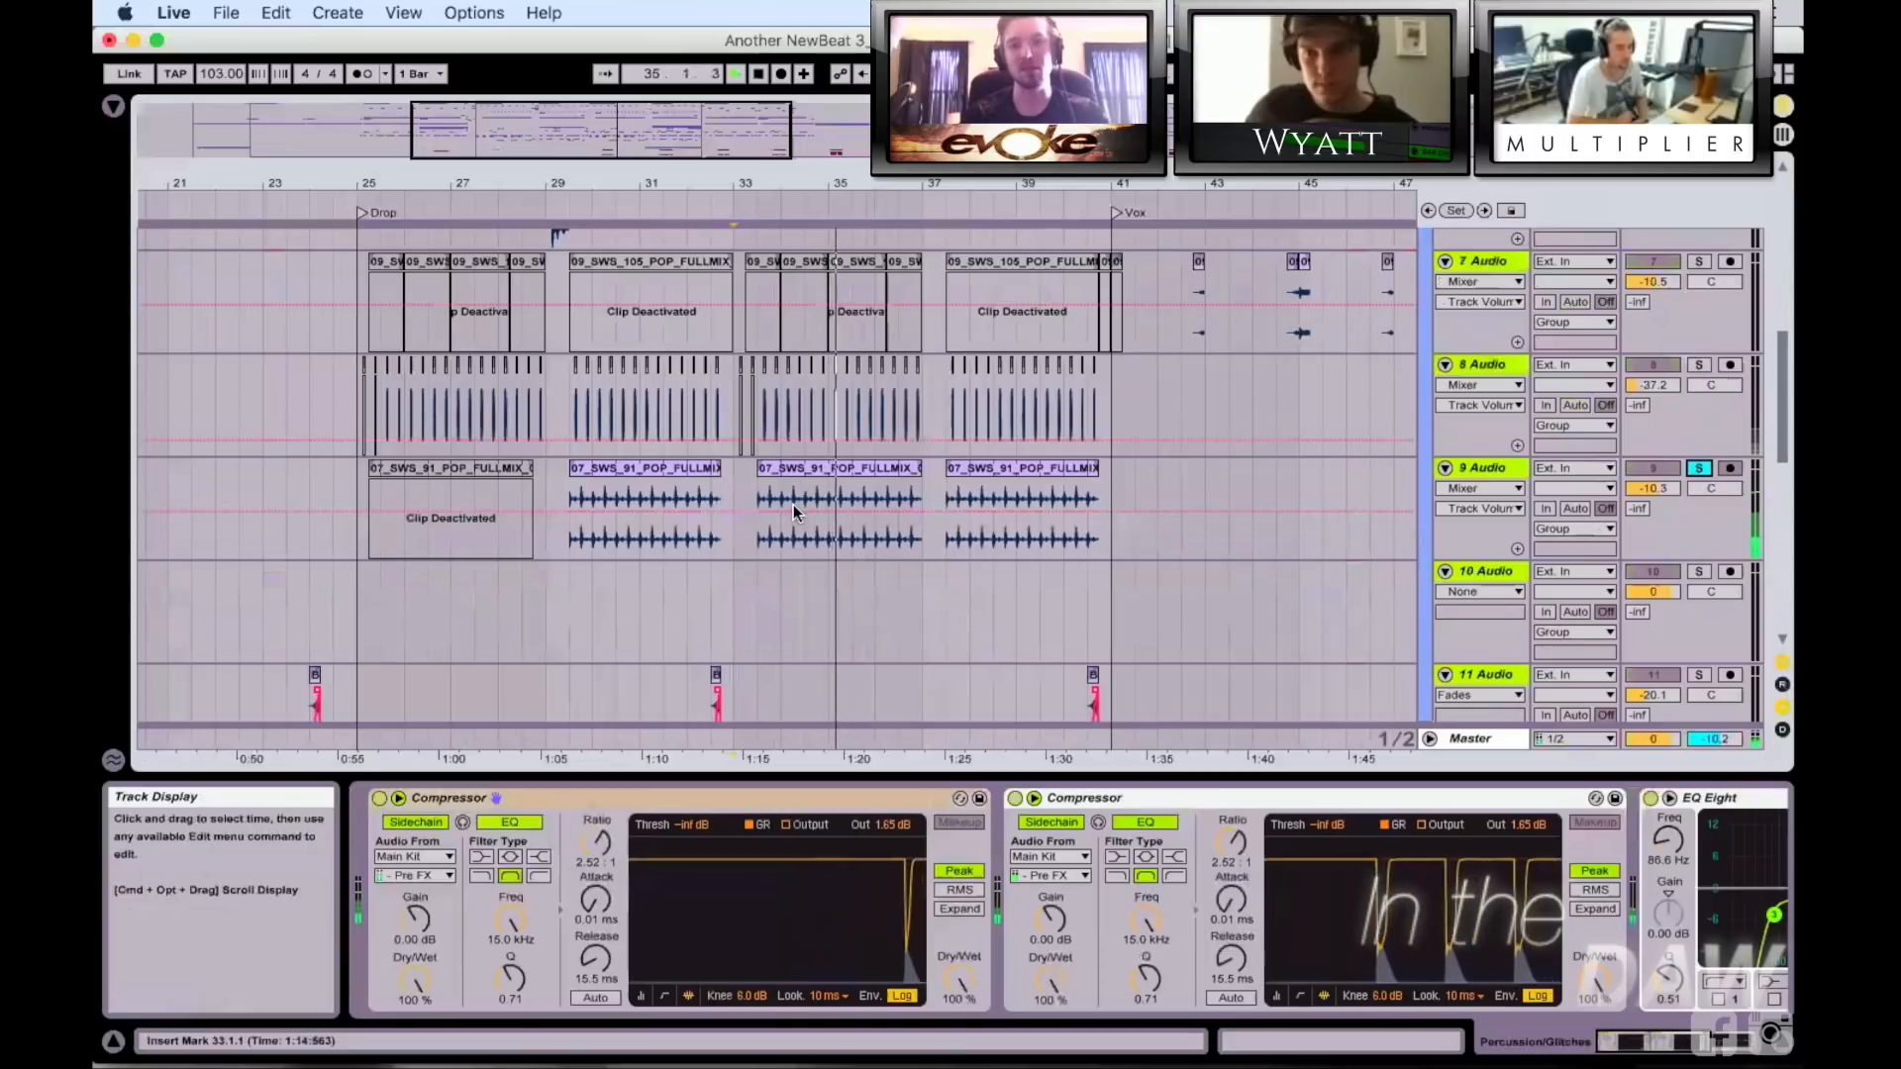
Step: Solo the 13 Audio track with the HD_Ride_05_FA clips during playback
{"action": "scroll", "coordinate": [1030, 483], "scroll_direction": "down", "scroll_amount": 5}
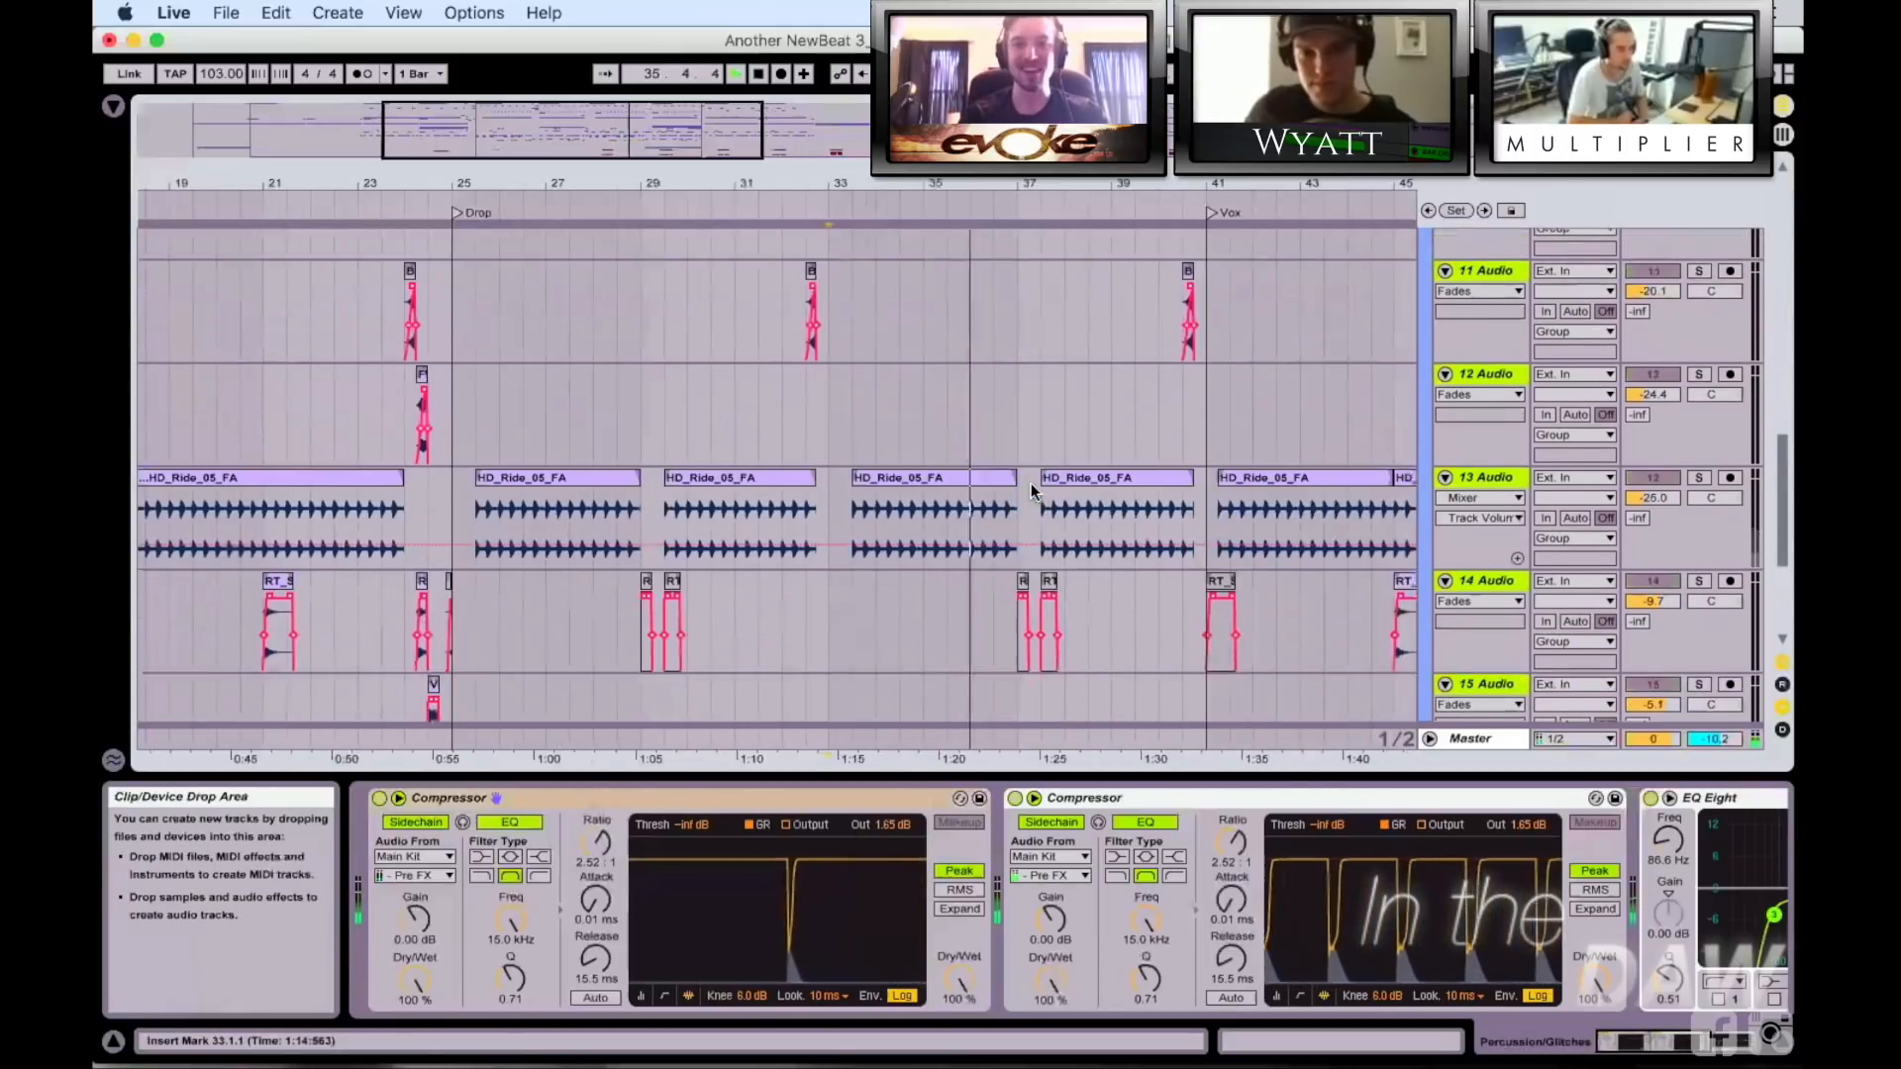
{"action": "scroll", "coordinate": [1031, 483], "scroll_direction": "left", "scroll_amount": 1}
{"action": "left_click", "coordinate": [1699, 525]}
{"action": "scroll", "coordinate": [1701, 525], "scroll_direction": "up", "scroll_amount": 15}
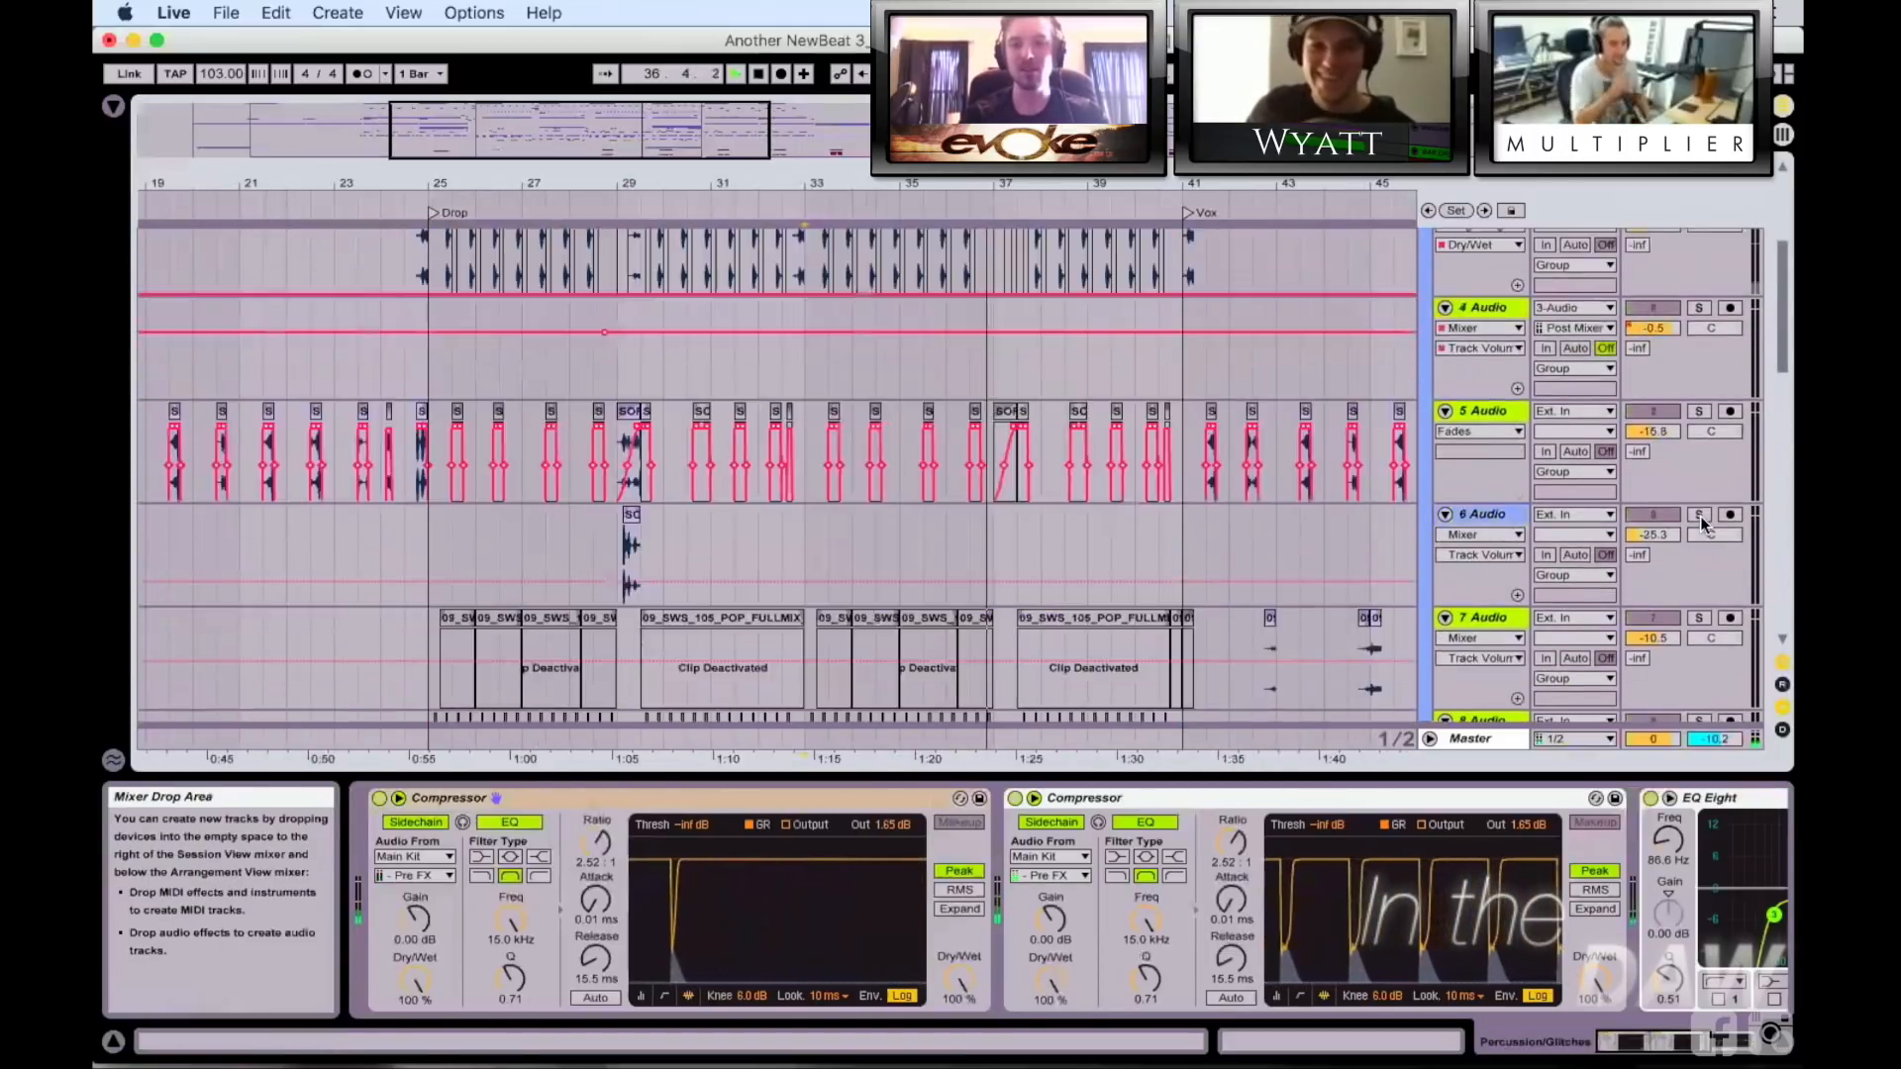
Step: Solo the Percussion group during playback, stop the playback and unsolo the group
{"action": "left_click", "coordinate": [1471, 240]}
{"action": "left_click", "coordinate": [1699, 343]}
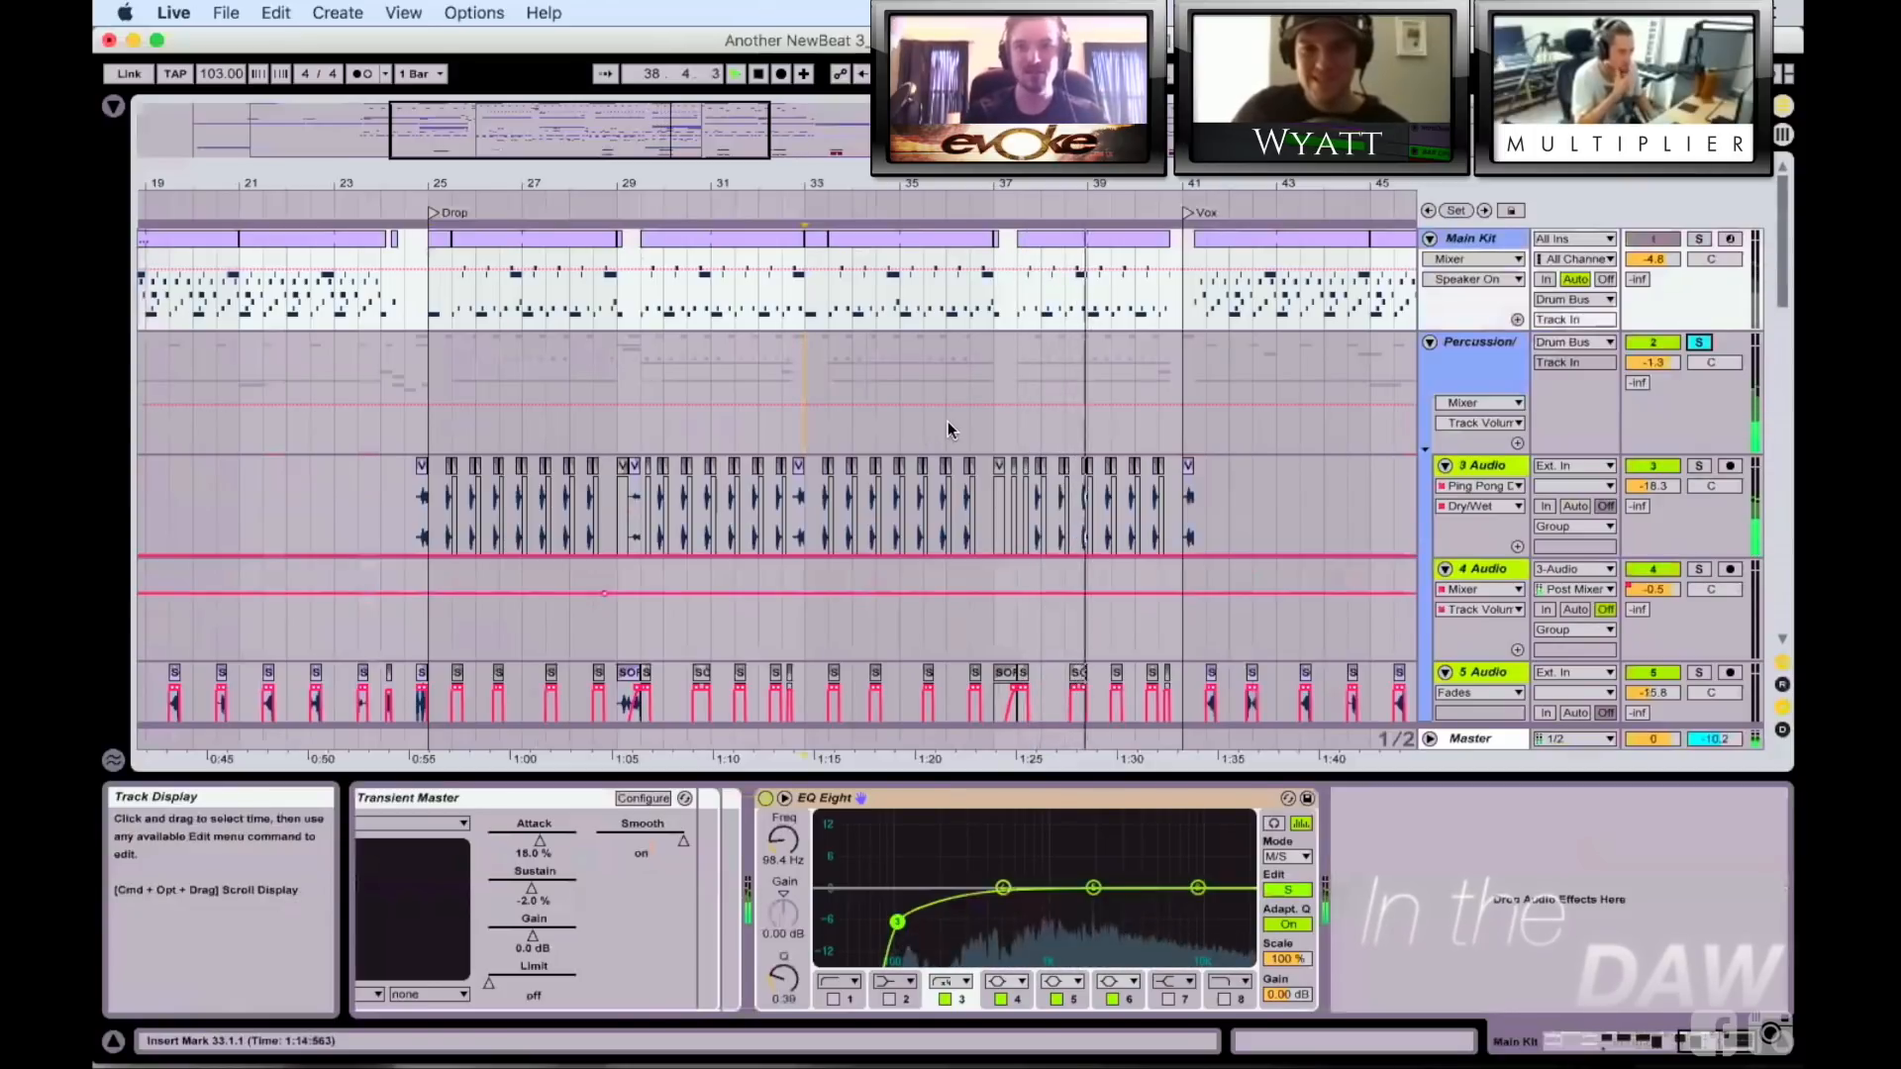
{"action": "key", "text": "space"}
{"action": "left_click", "coordinate": [1699, 342]}
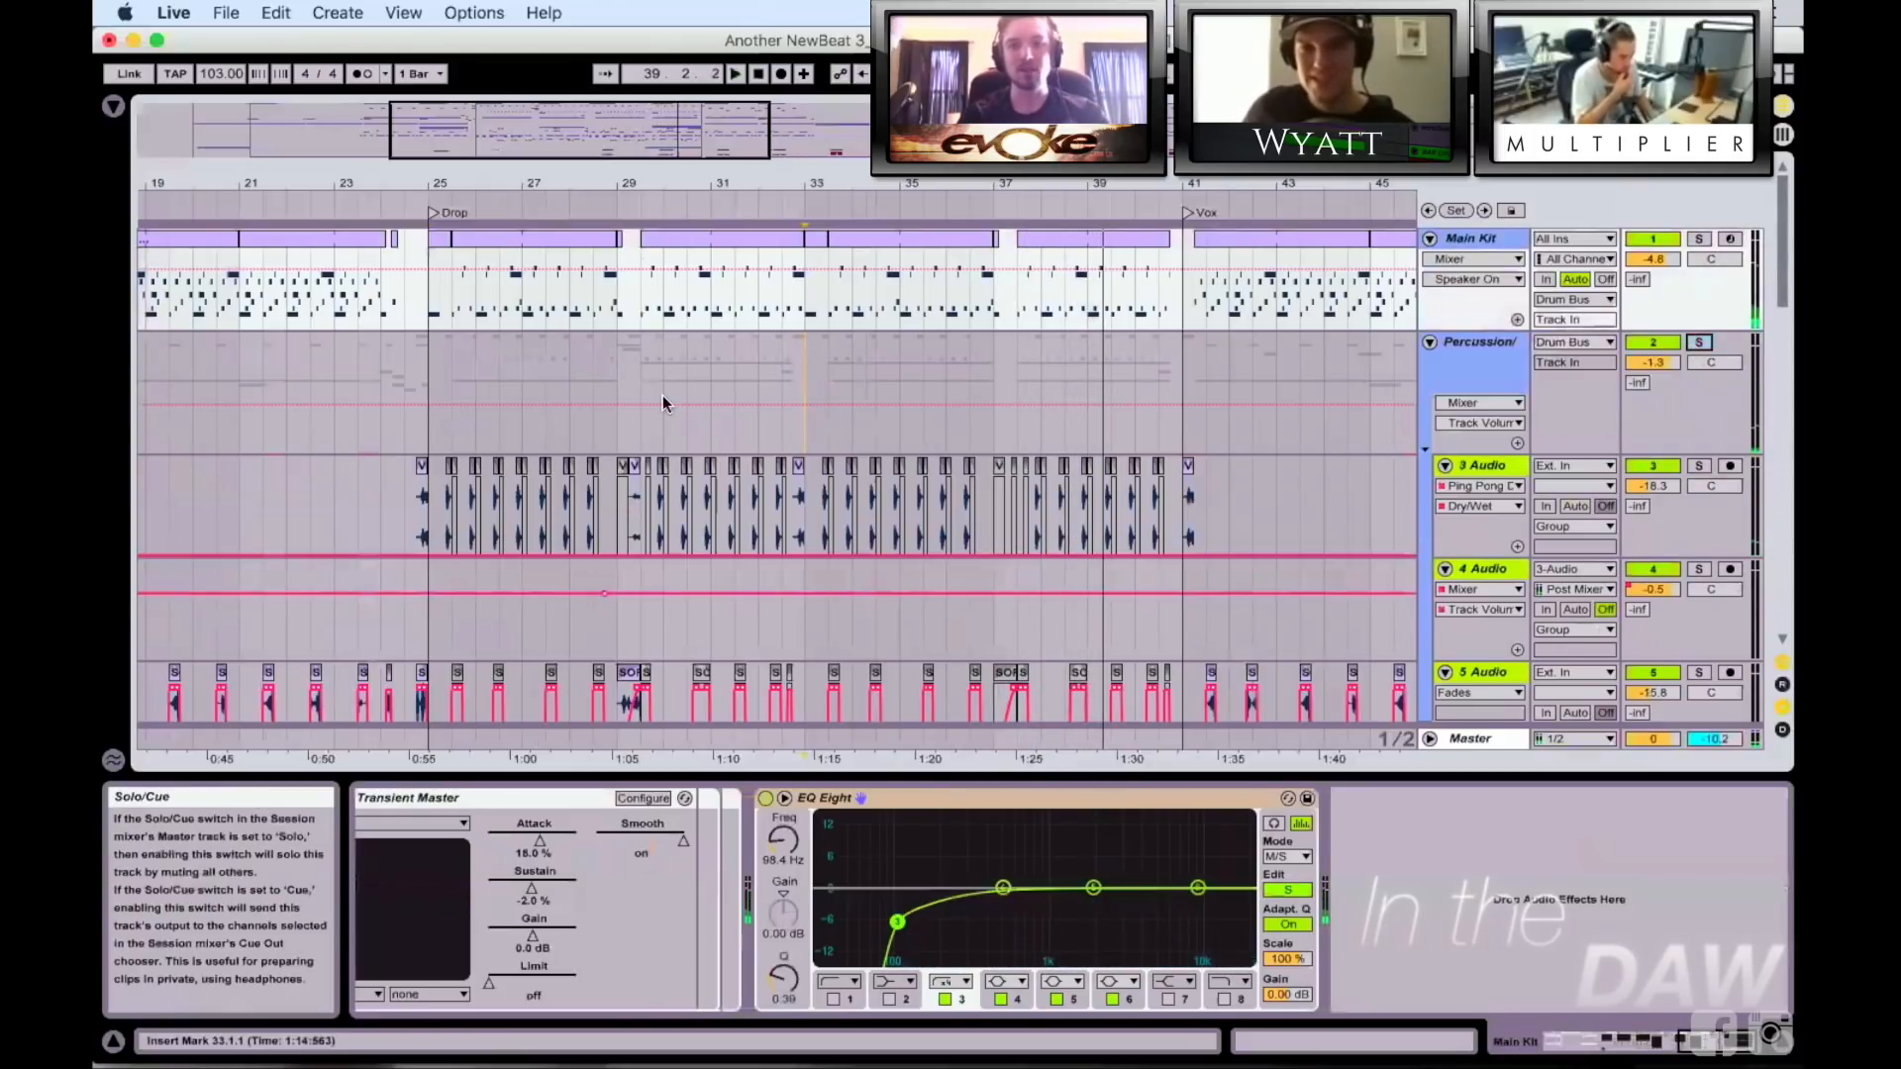
Step: Solo the Main Kit and play it from 33.1.1, then solo the Percussion group for comparison
{"action": "left_click", "coordinate": [818, 311]}
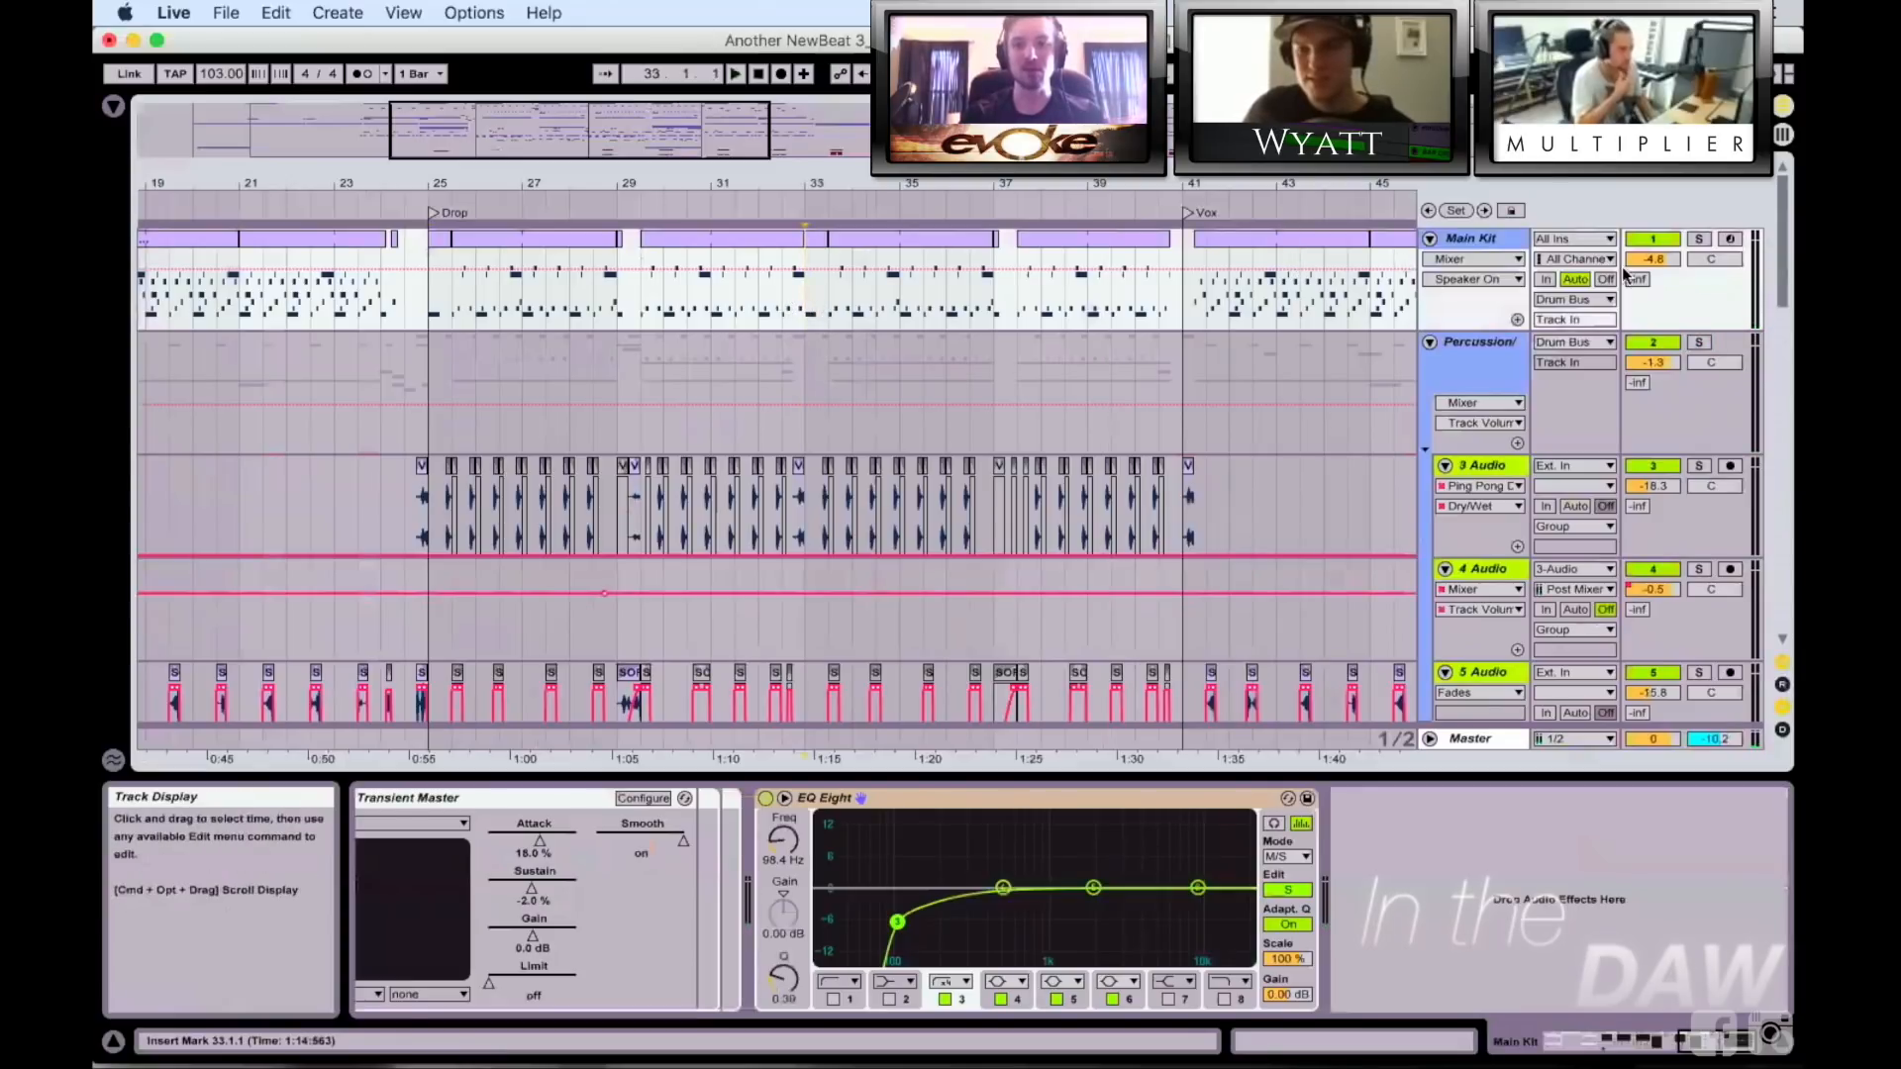
{"action": "left_click", "coordinate": [1699, 239]}
{"action": "key", "text": "space"}
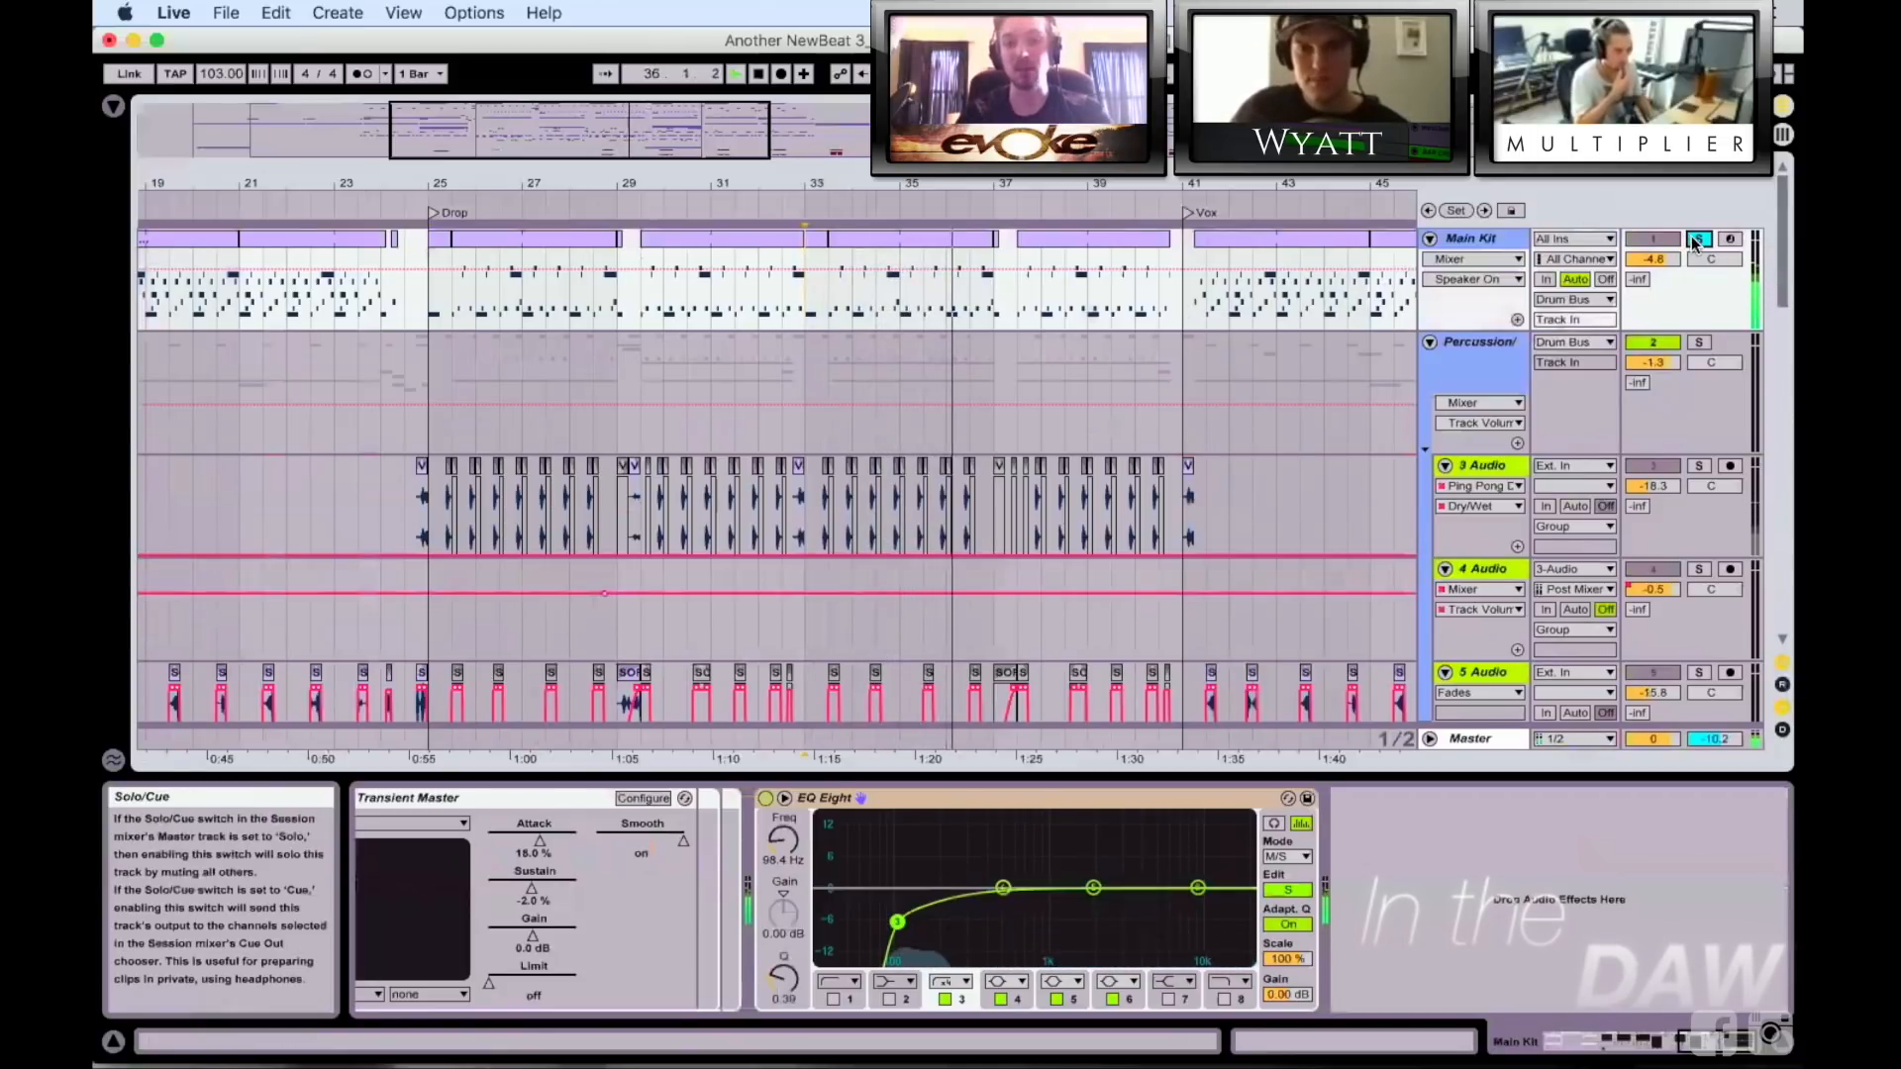
{"action": "left_click", "coordinate": [1699, 342]}
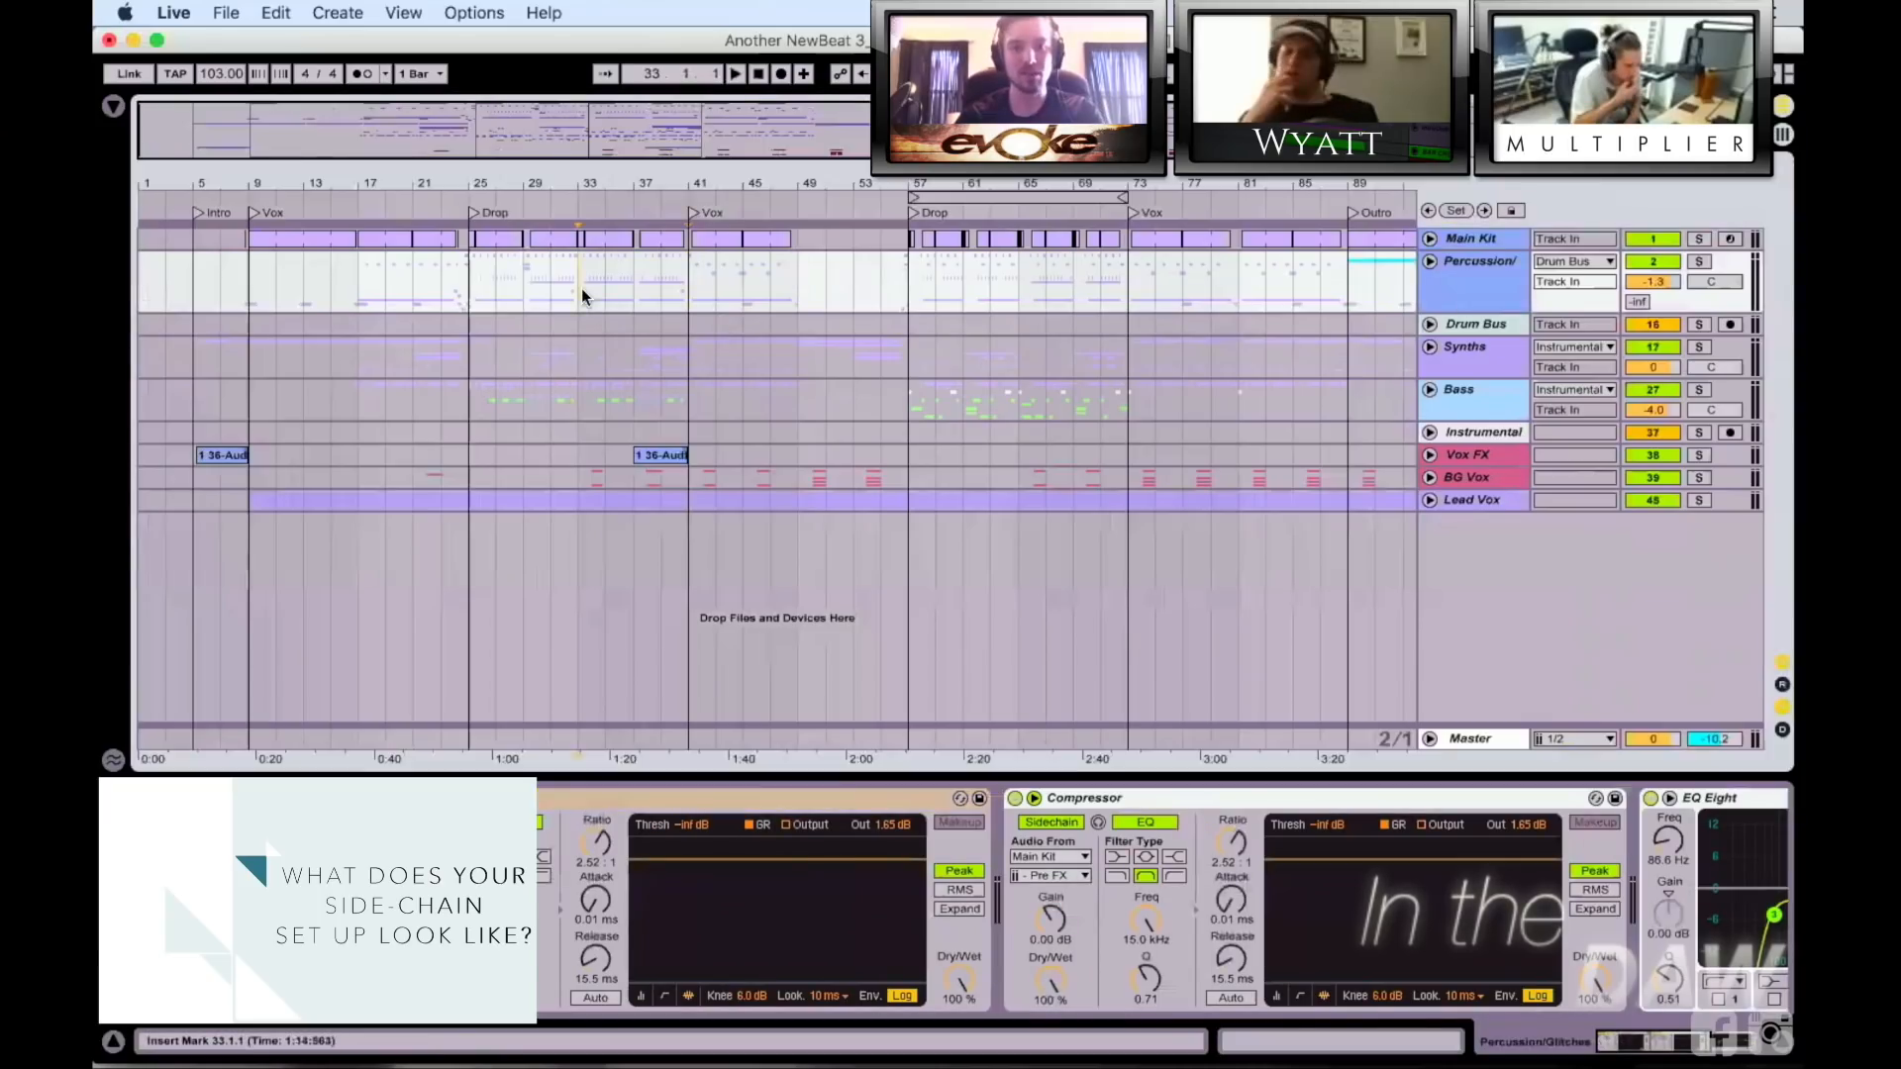
Step: Play the soloed Percussion group from 33.1.1 and examine its two Compressors sidechained to the Main Kit
{"action": "left_click", "coordinate": [580, 288]}
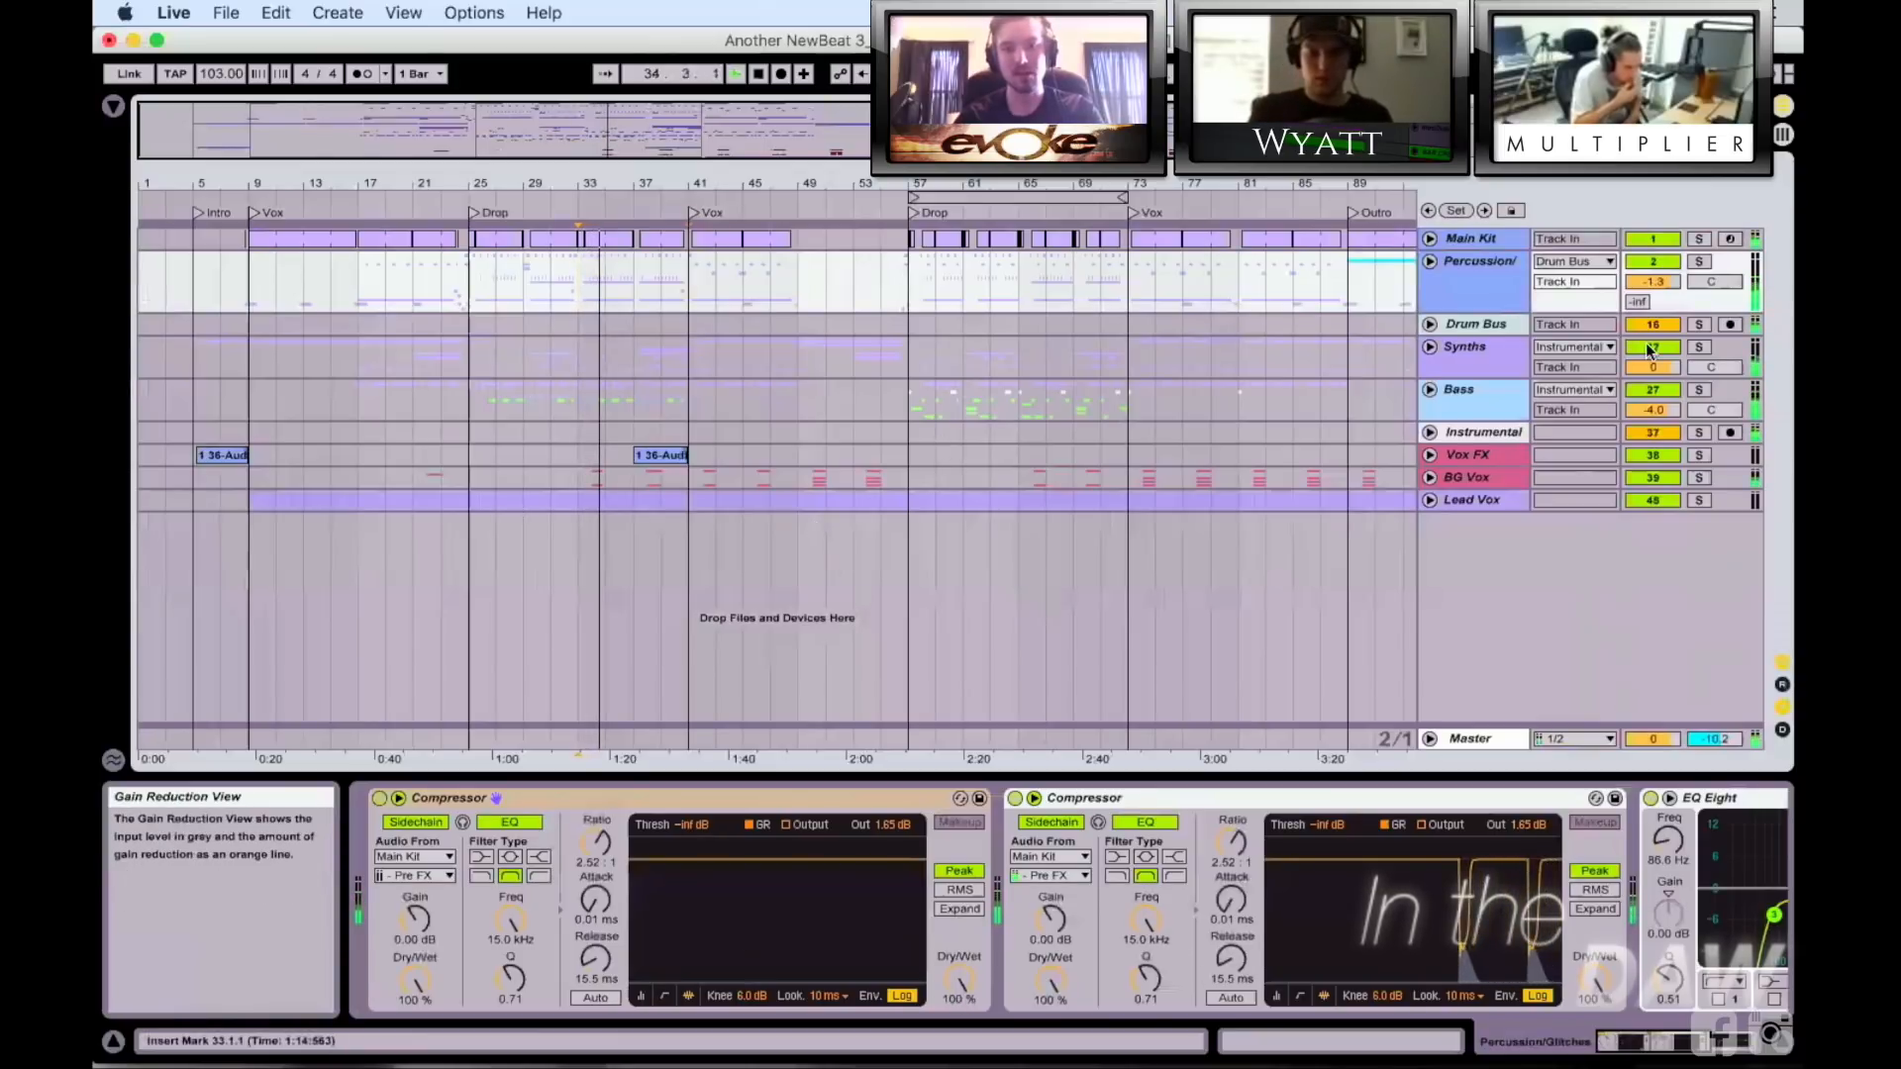
{"action": "left_click", "coordinate": [1699, 261]}
{"action": "key", "text": "space"}
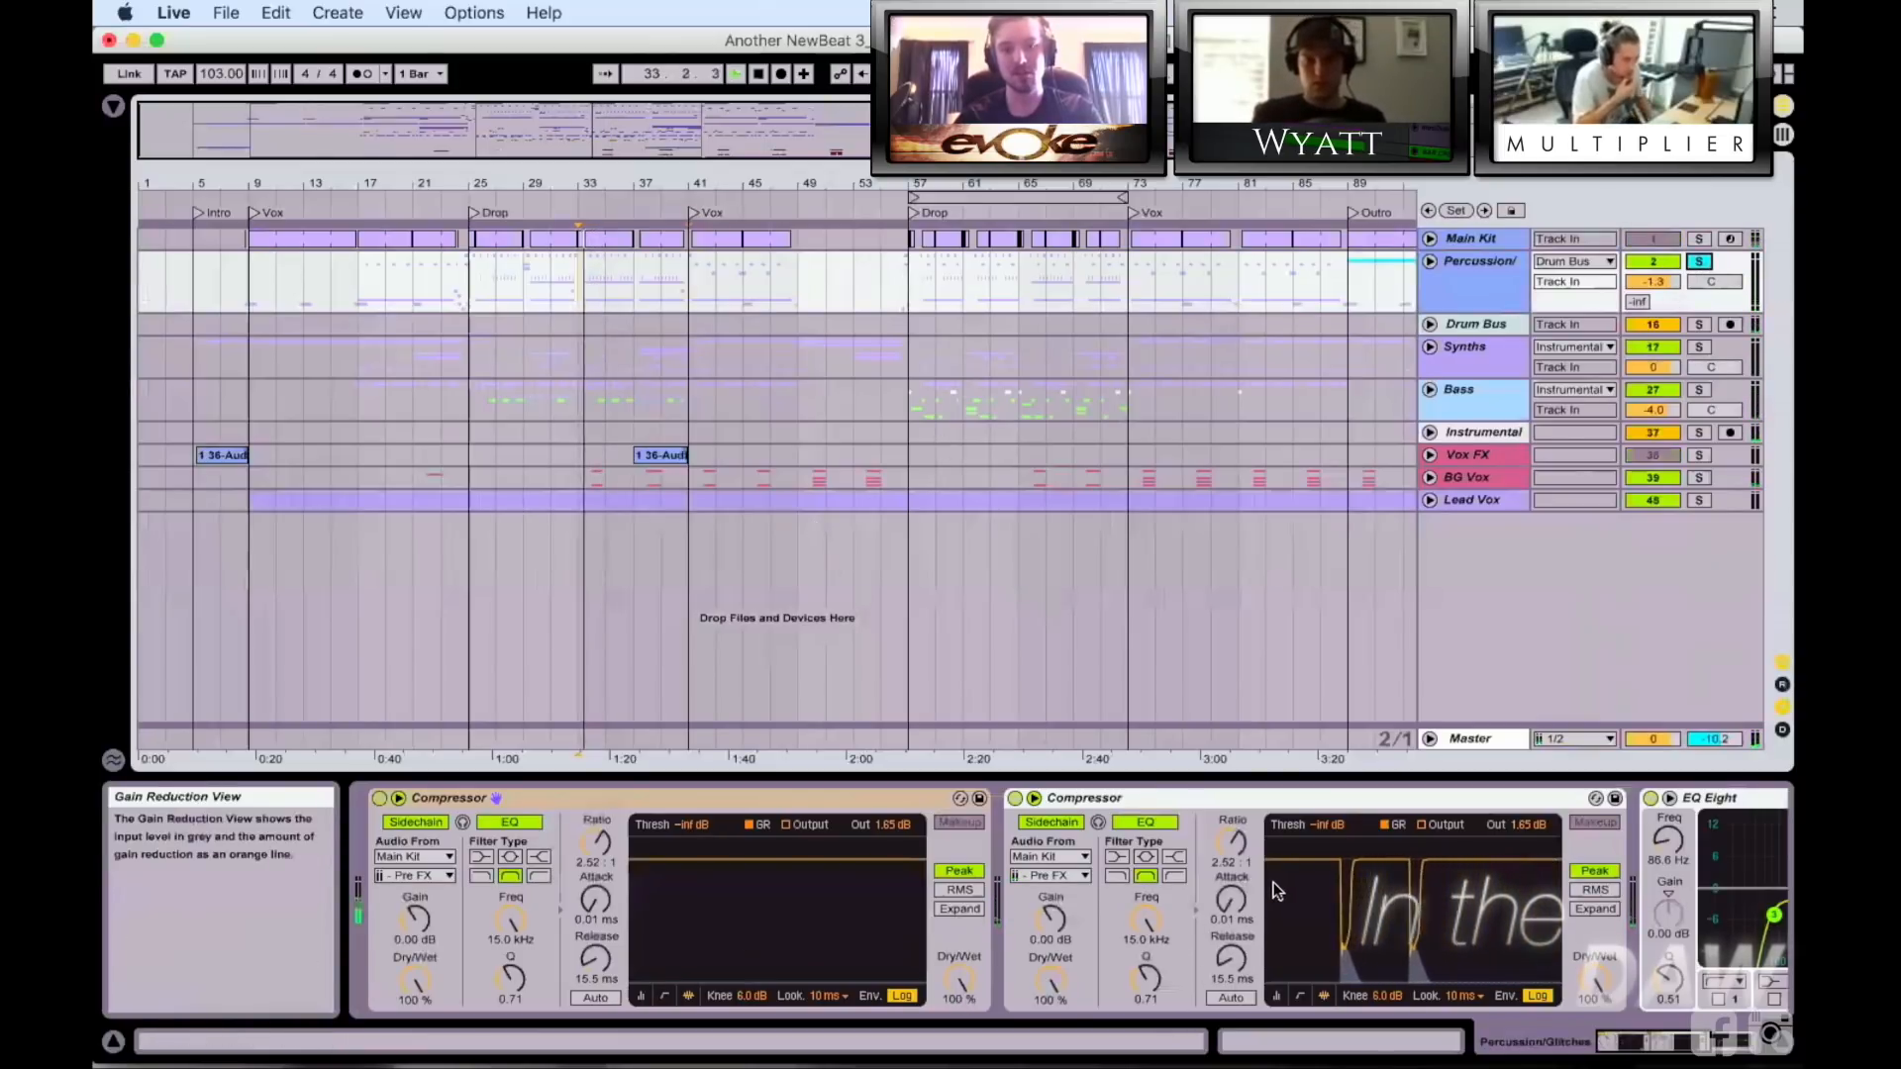
{"action": "left_click", "coordinate": [438, 875]}
{"action": "left_click", "coordinate": [438, 876]}
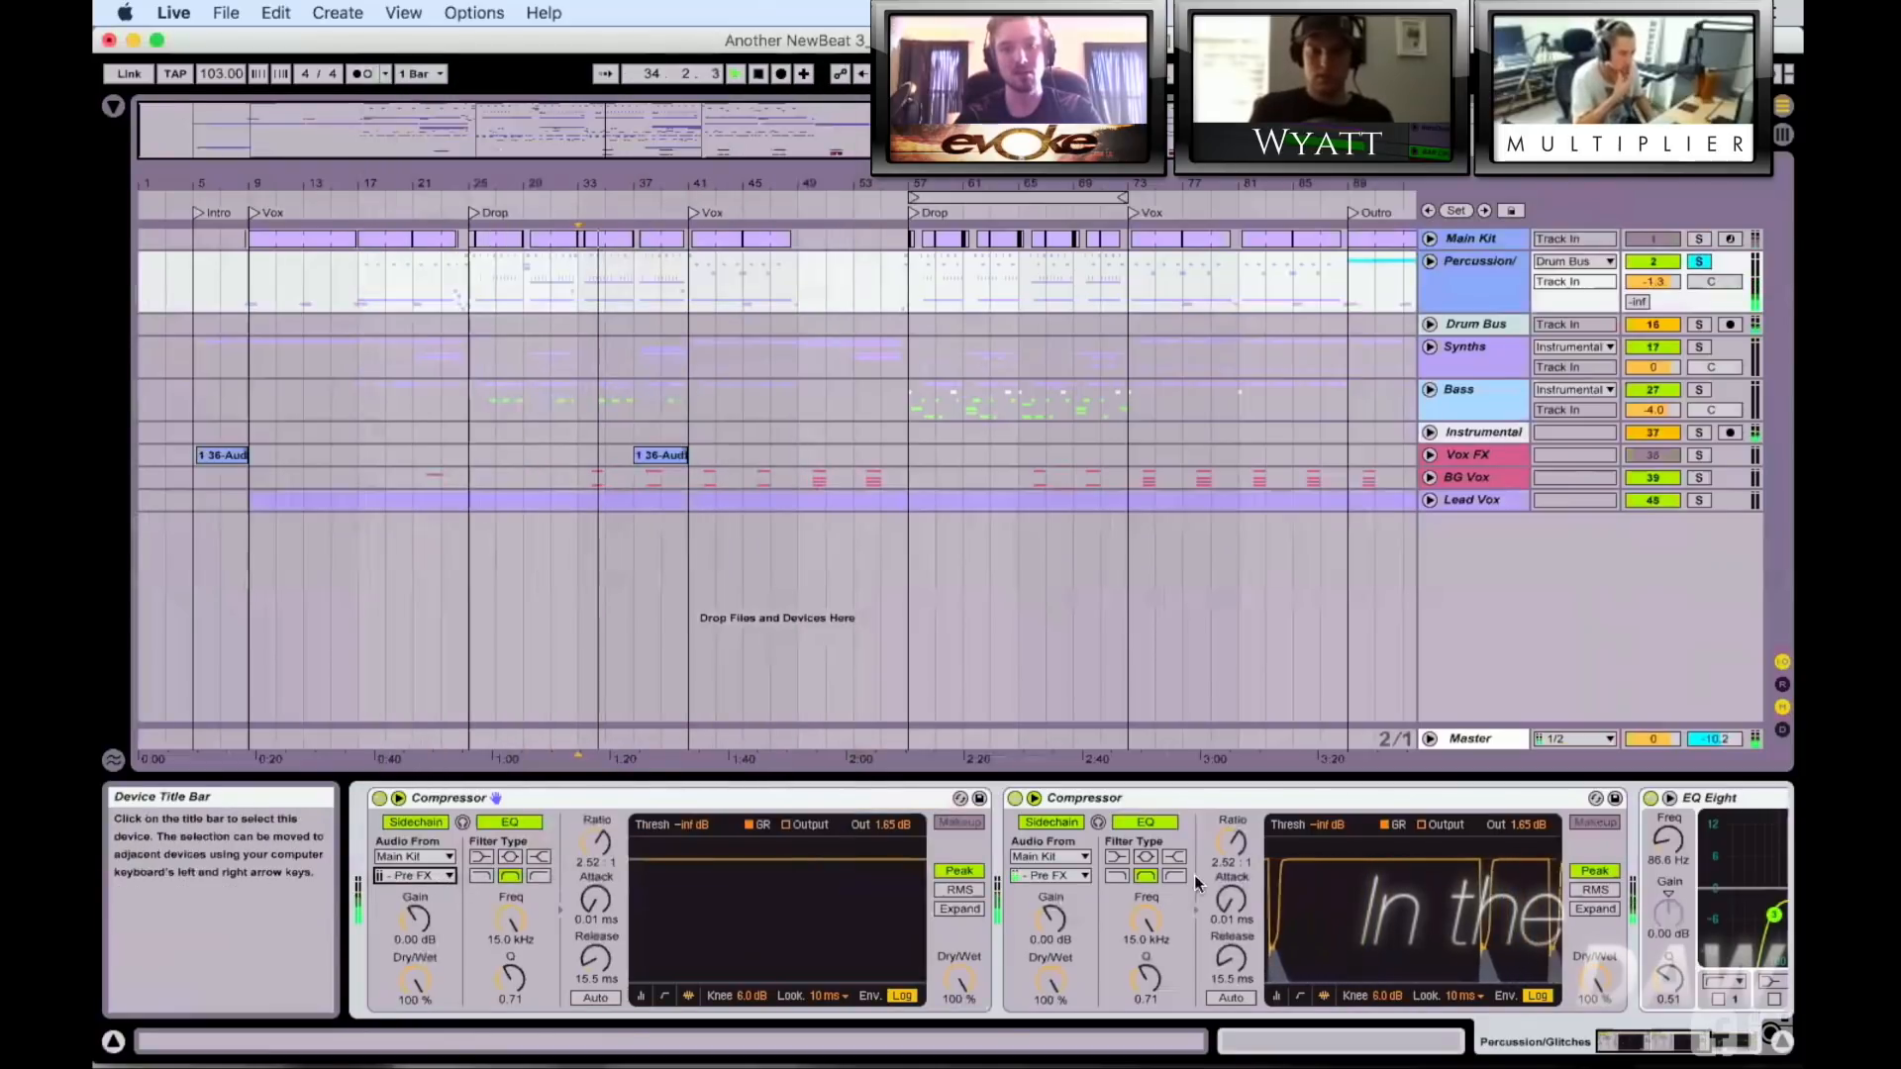
Step: Stop the playback and place the insert marker at the first Drop, 25.1.1
{"action": "left_click", "coordinate": [689, 280]}
{"action": "key", "text": "space"}
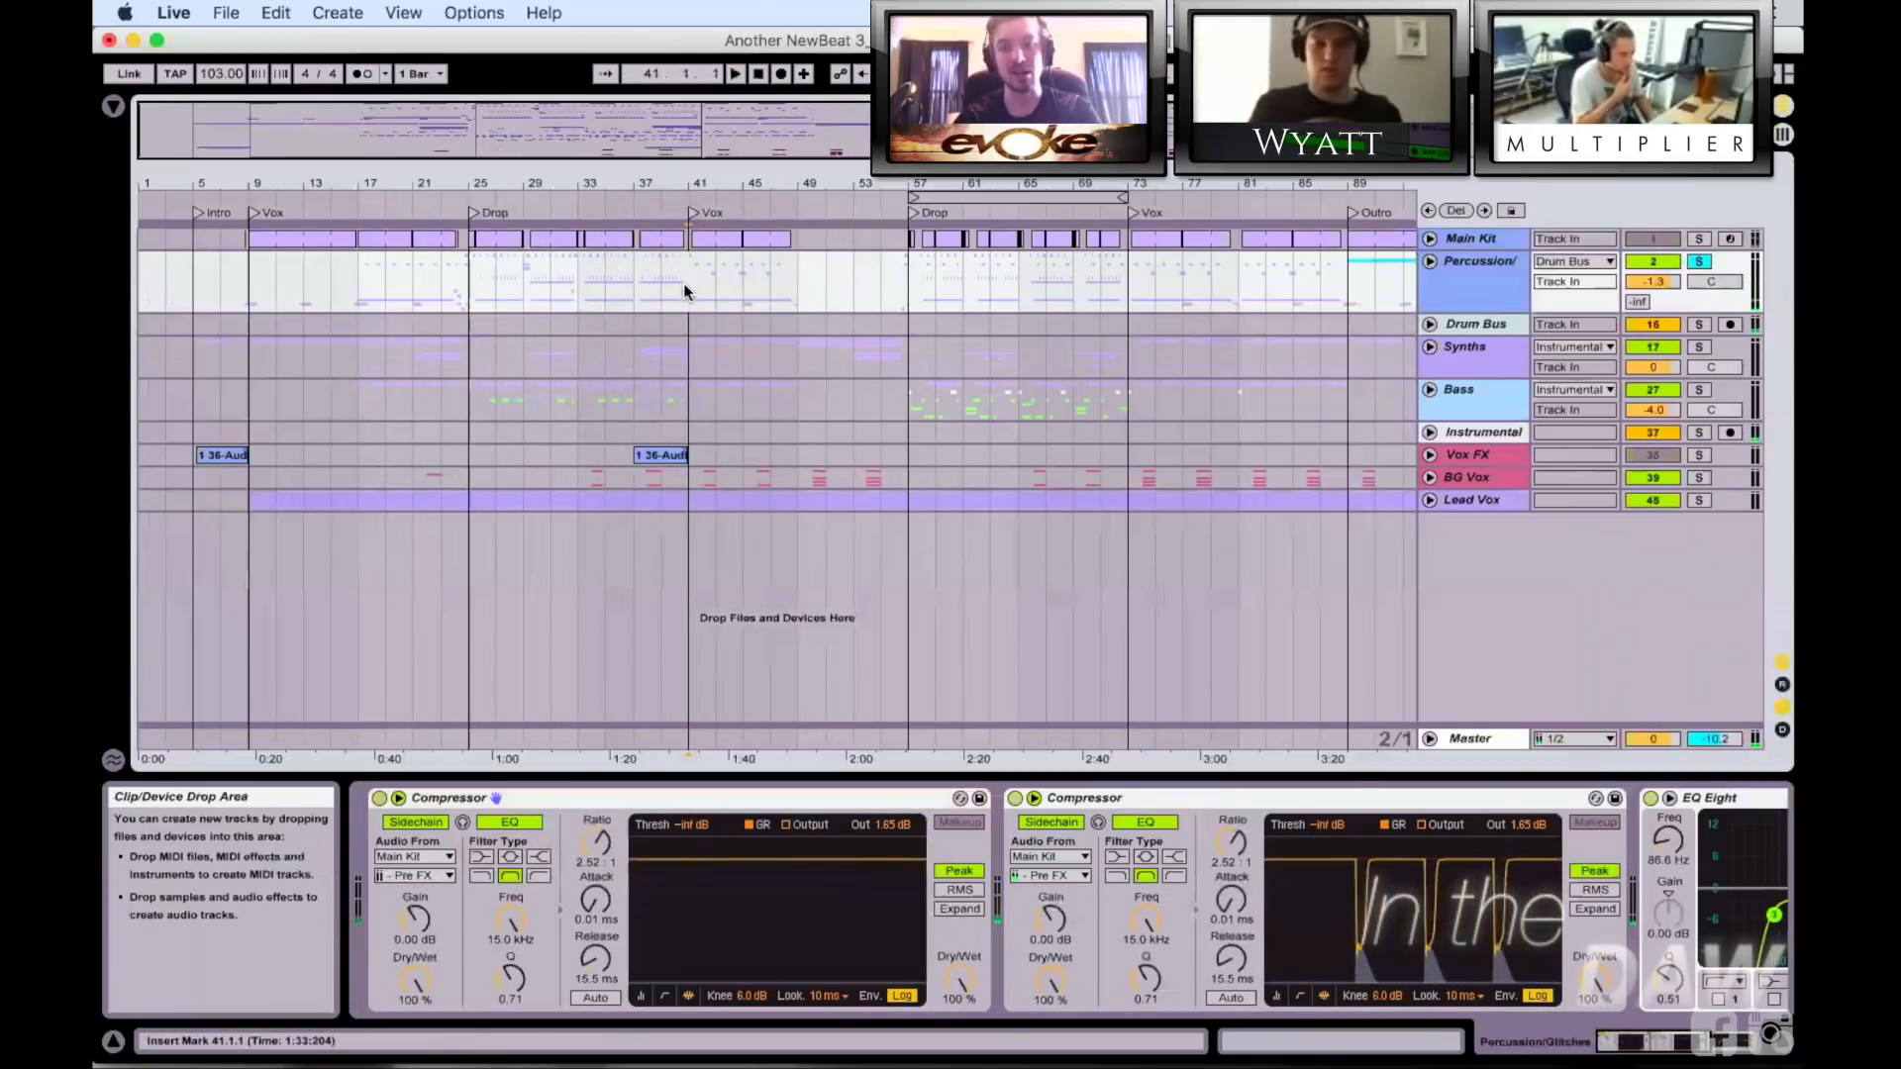
{"action": "left_click", "coordinate": [472, 271]}
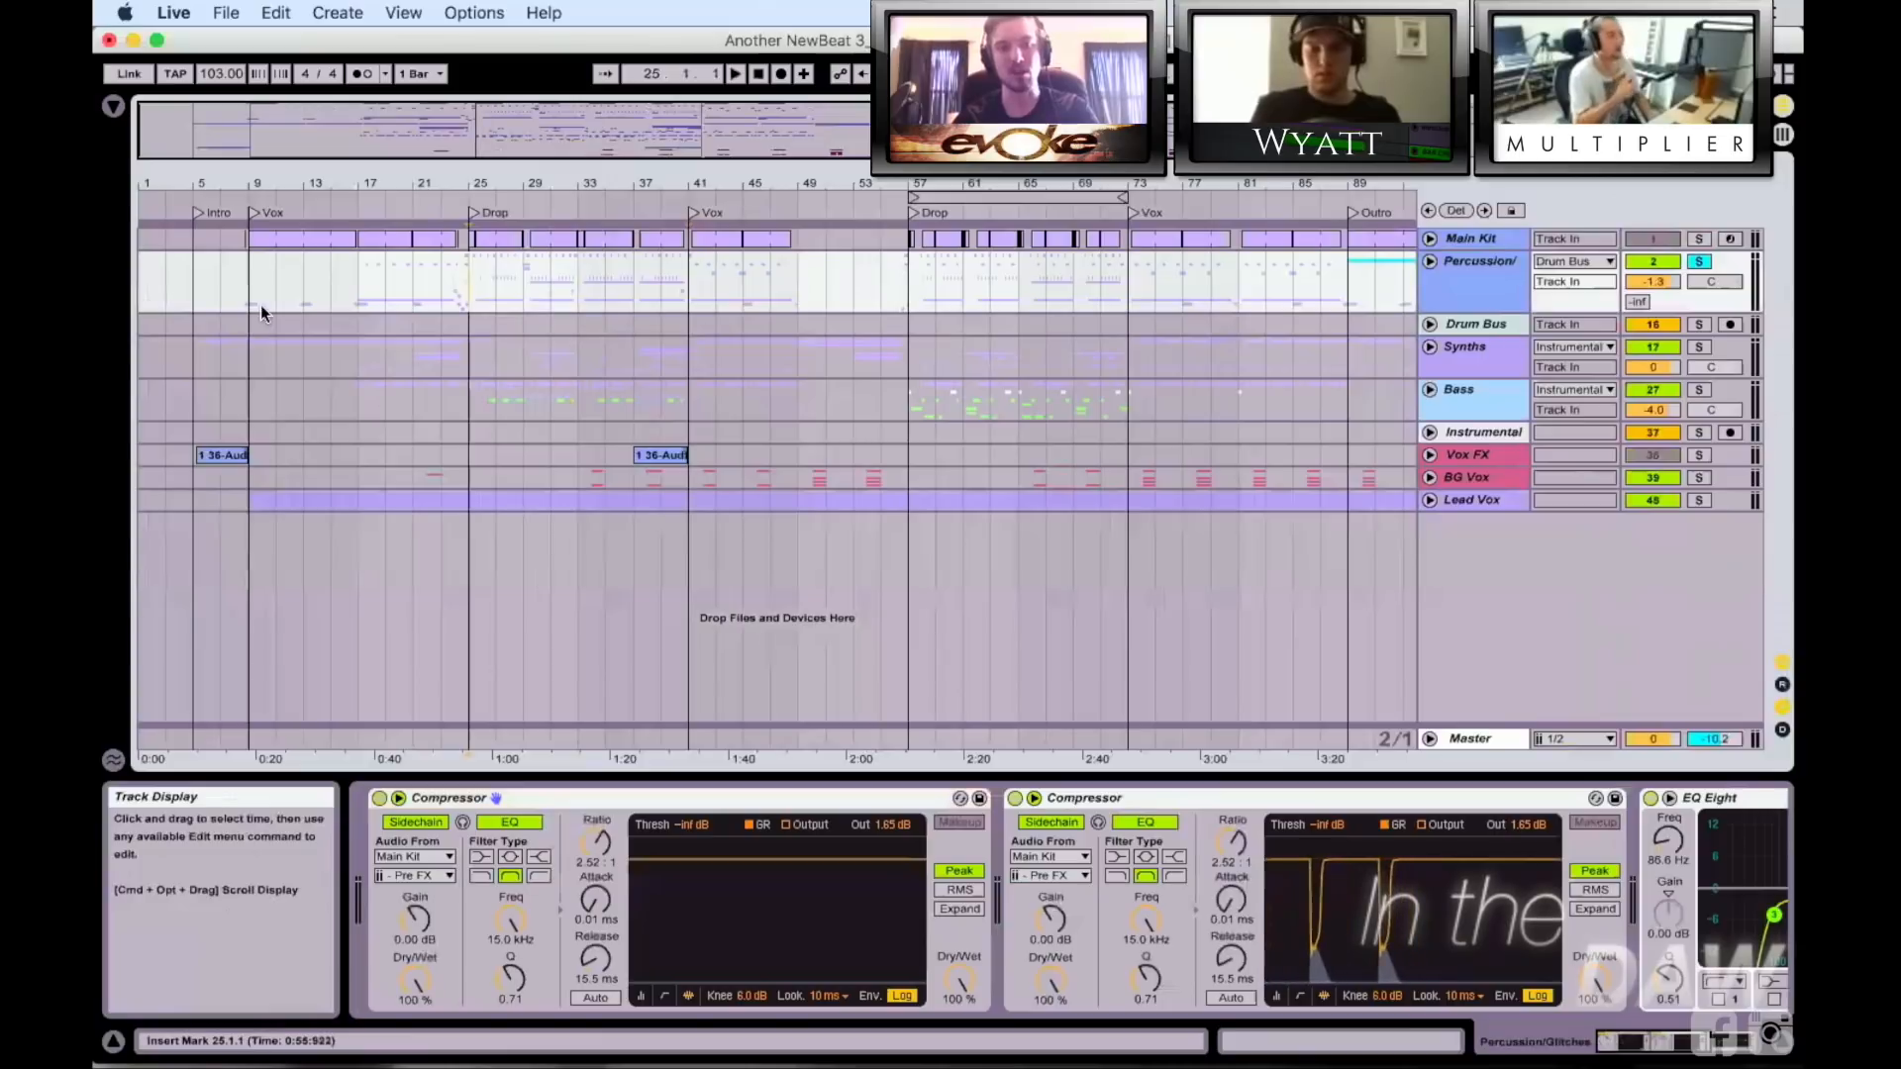
{"action": "left_click", "coordinate": [242, 282]}
{"action": "scroll", "coordinate": [434, 299], "scroll_direction": "up", "scroll_amount": 3}
{"action": "left_click", "coordinate": [496, 296]}
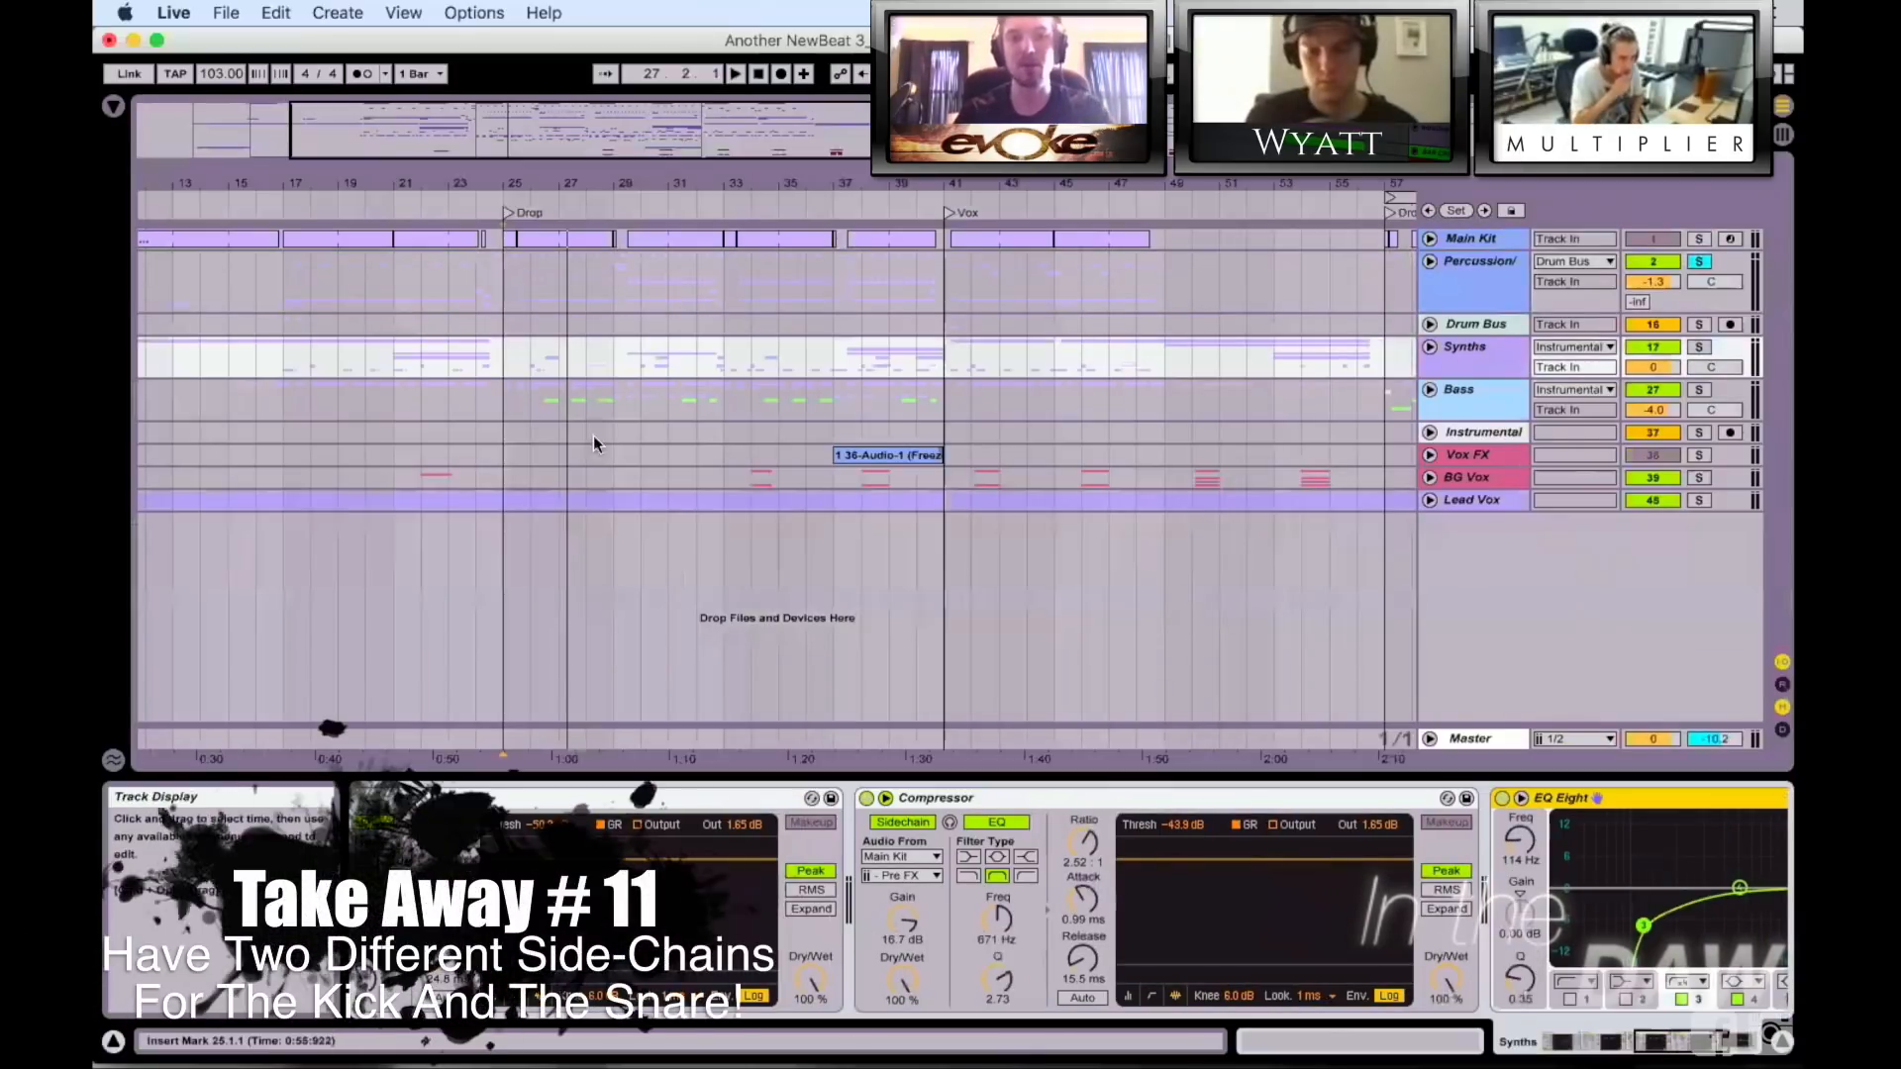
Step: Solo the Synths group and play it from the Drop at 25.1.1
{"action": "left_click", "coordinate": [486, 363]}
{"action": "left_click", "coordinate": [1652, 324]}
{"action": "left_click", "coordinate": [1699, 347]}
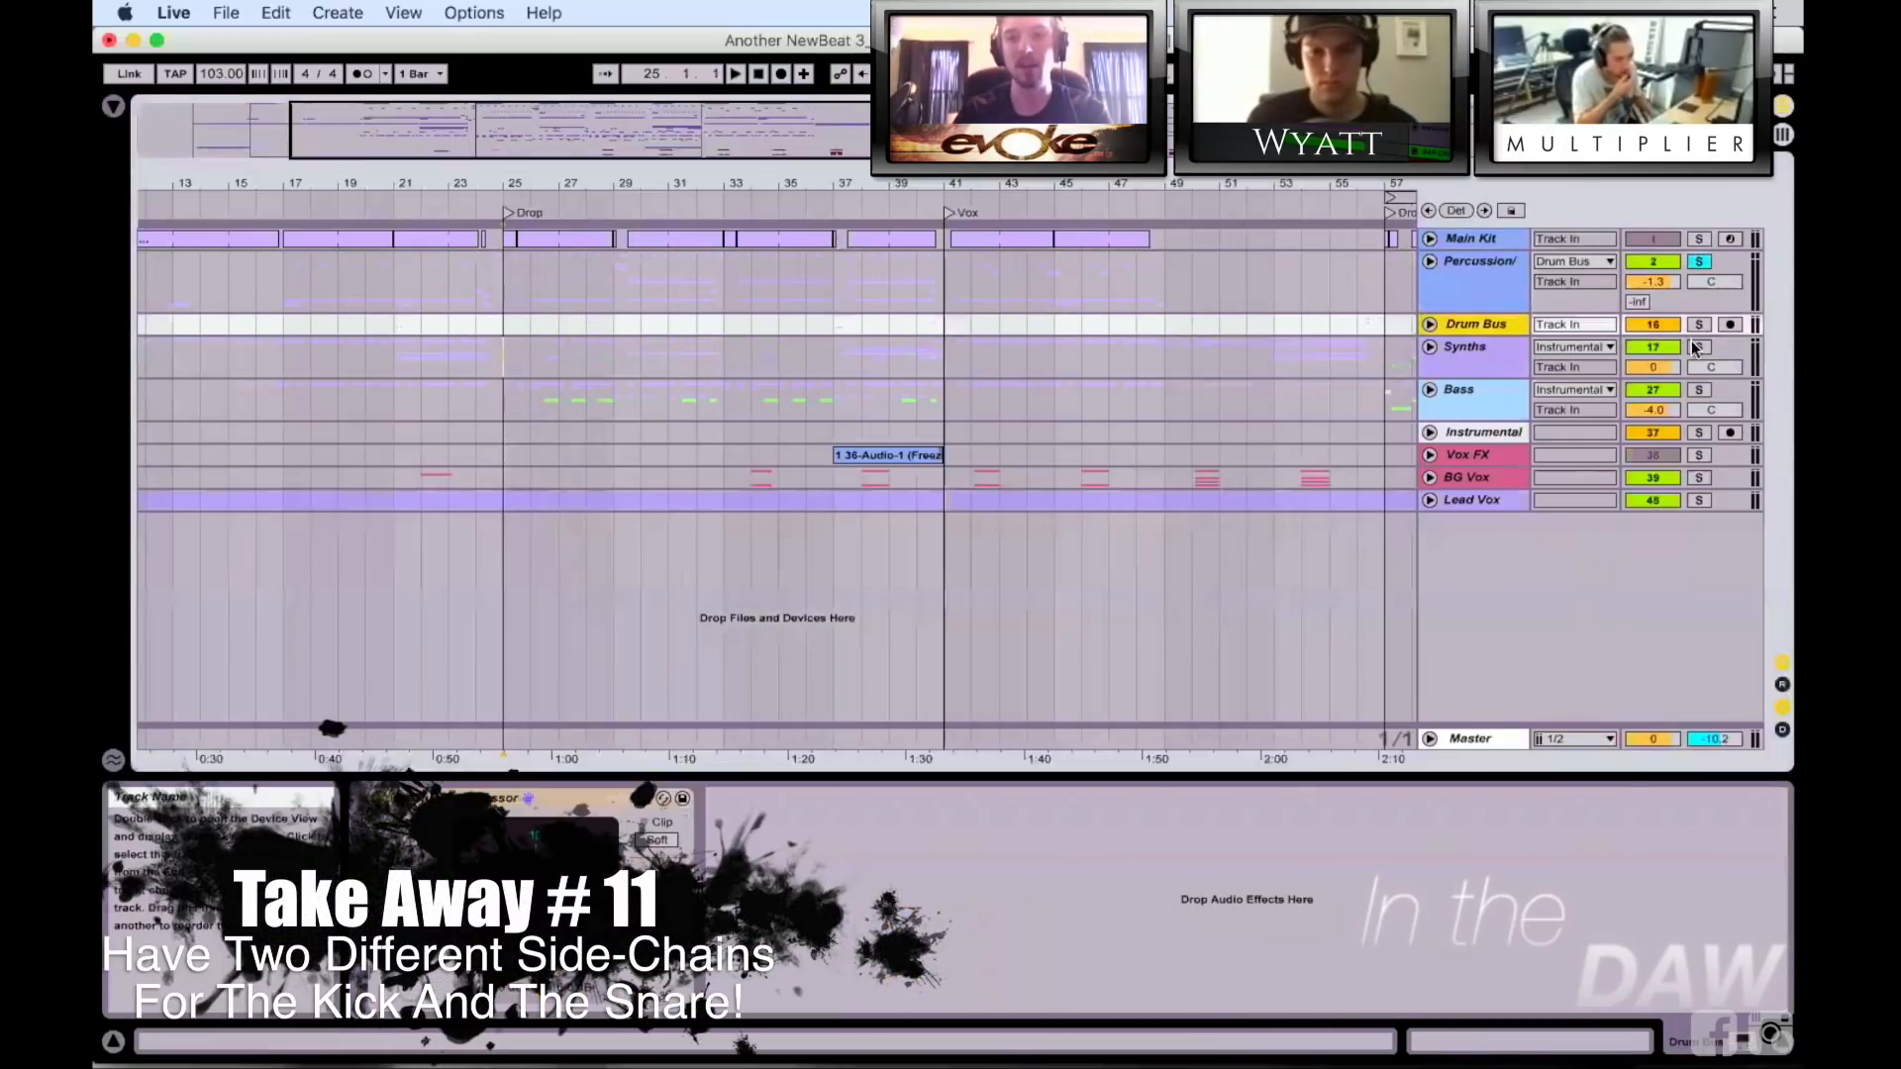
{"action": "left_click", "coordinate": [1469, 358]}
{"action": "key", "text": "space"}
Step: Examine the chain of Compressors sidechained to the Main Kit on the Synths group during playback
{"action": "left_click", "coordinate": [1295, 798]}
{"action": "scroll", "coordinate": [944, 891], "scroll_direction": "left", "scroll_amount": 3}
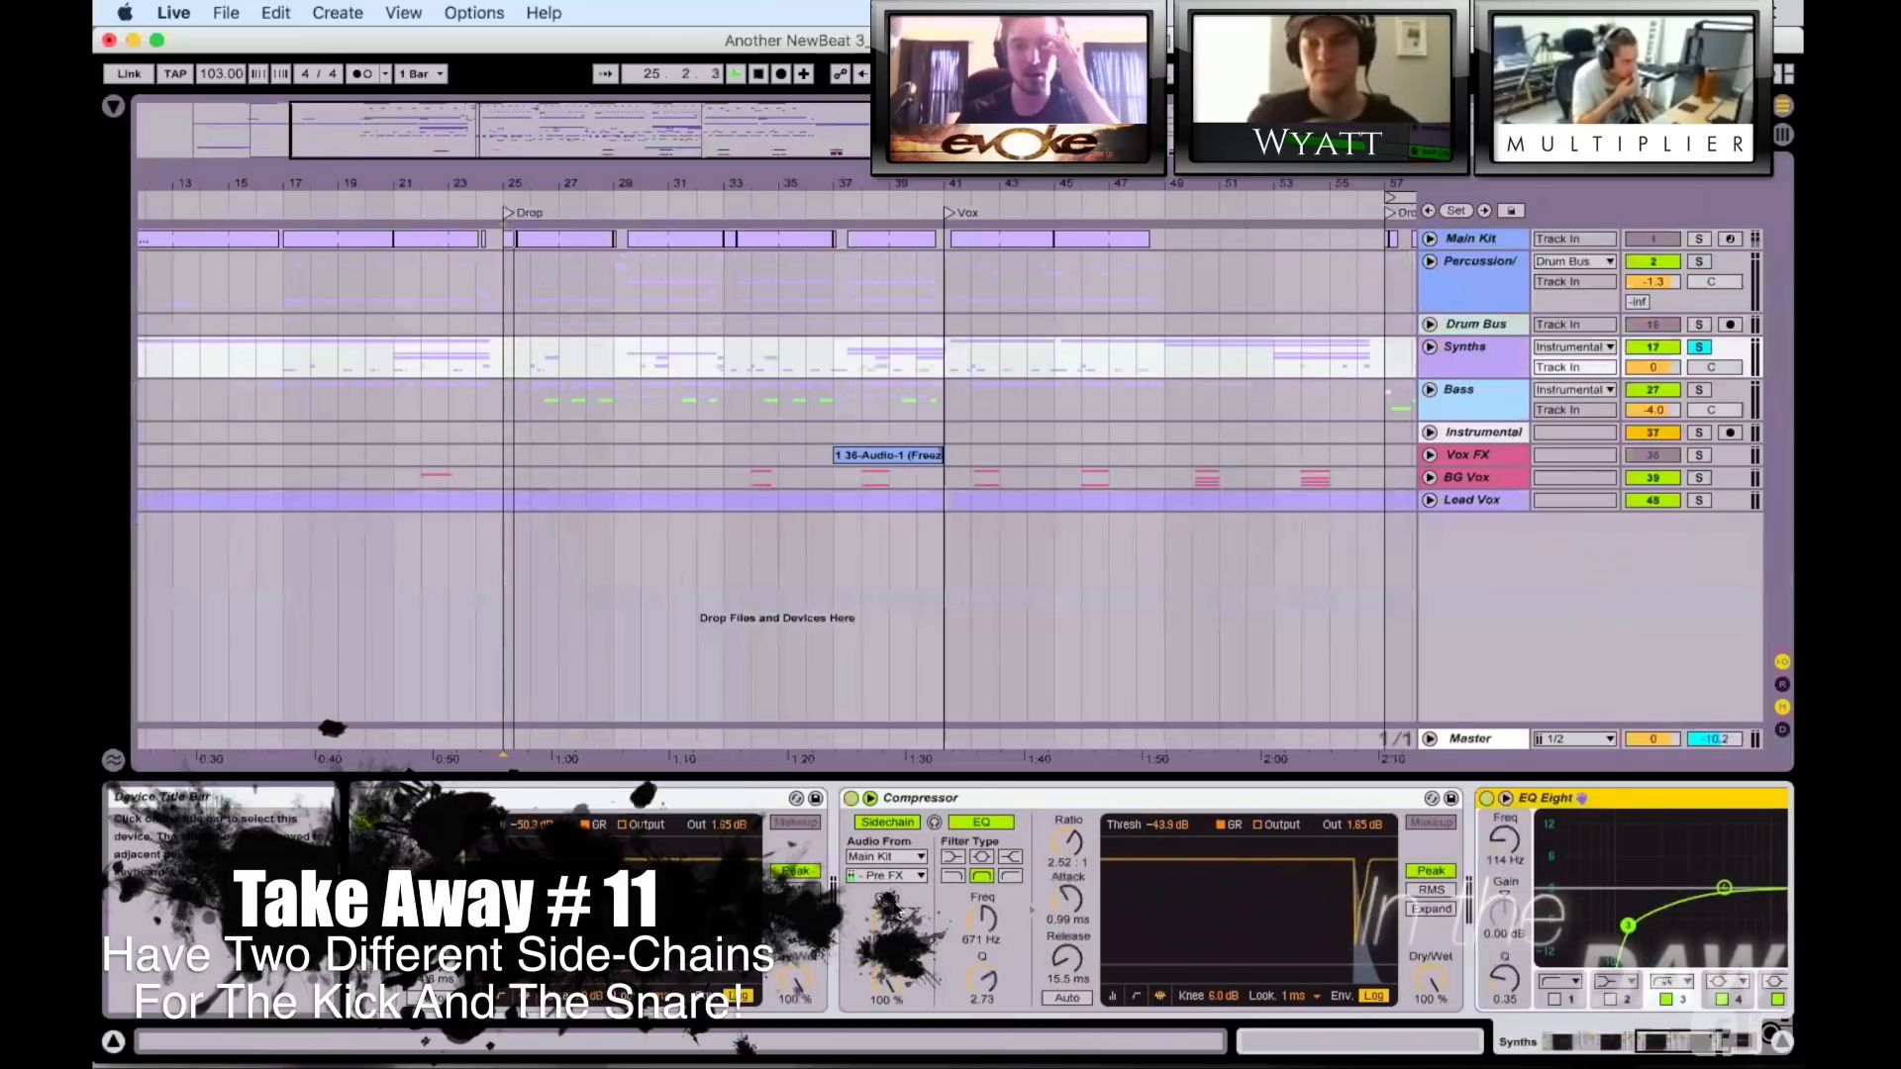
{"action": "scroll", "coordinate": [945, 889], "scroll_direction": "left", "scroll_amount": 4}
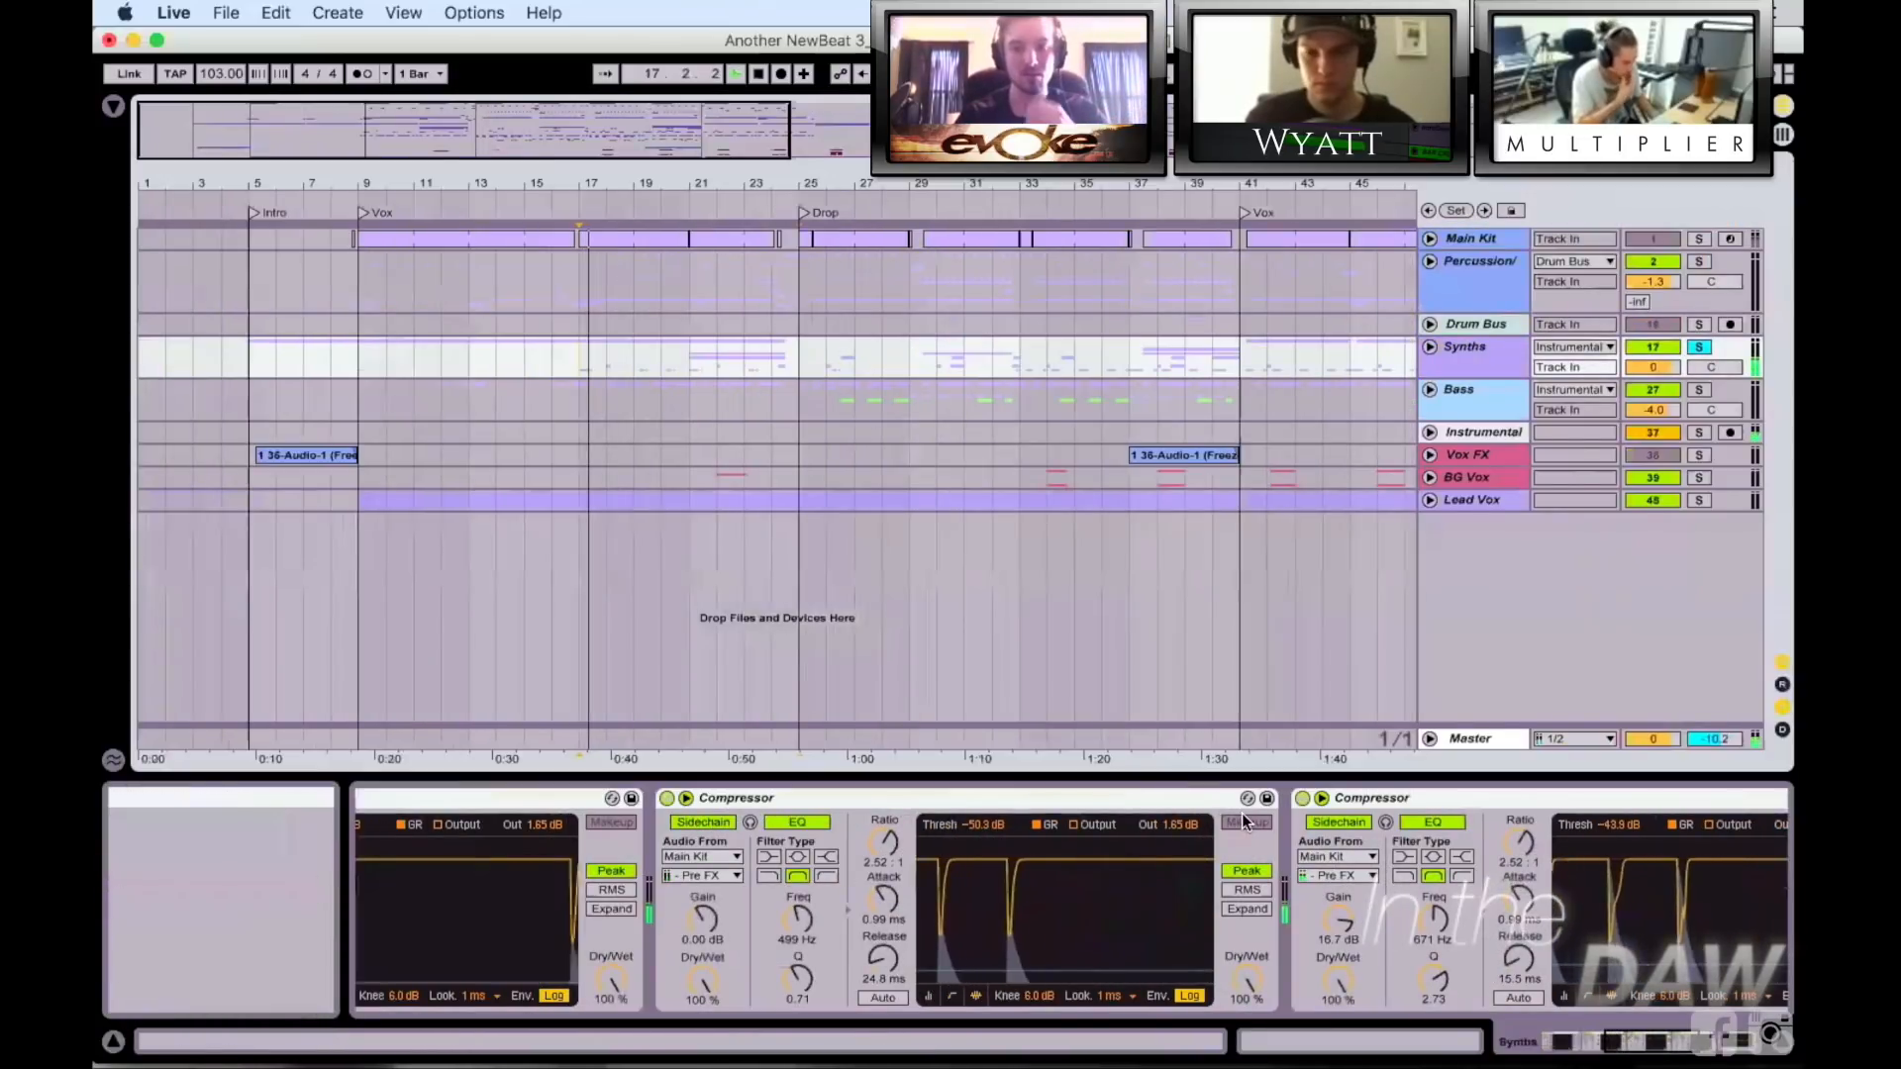
{"action": "scroll", "coordinate": [1244, 822], "scroll_direction": "left", "scroll_amount": 3}
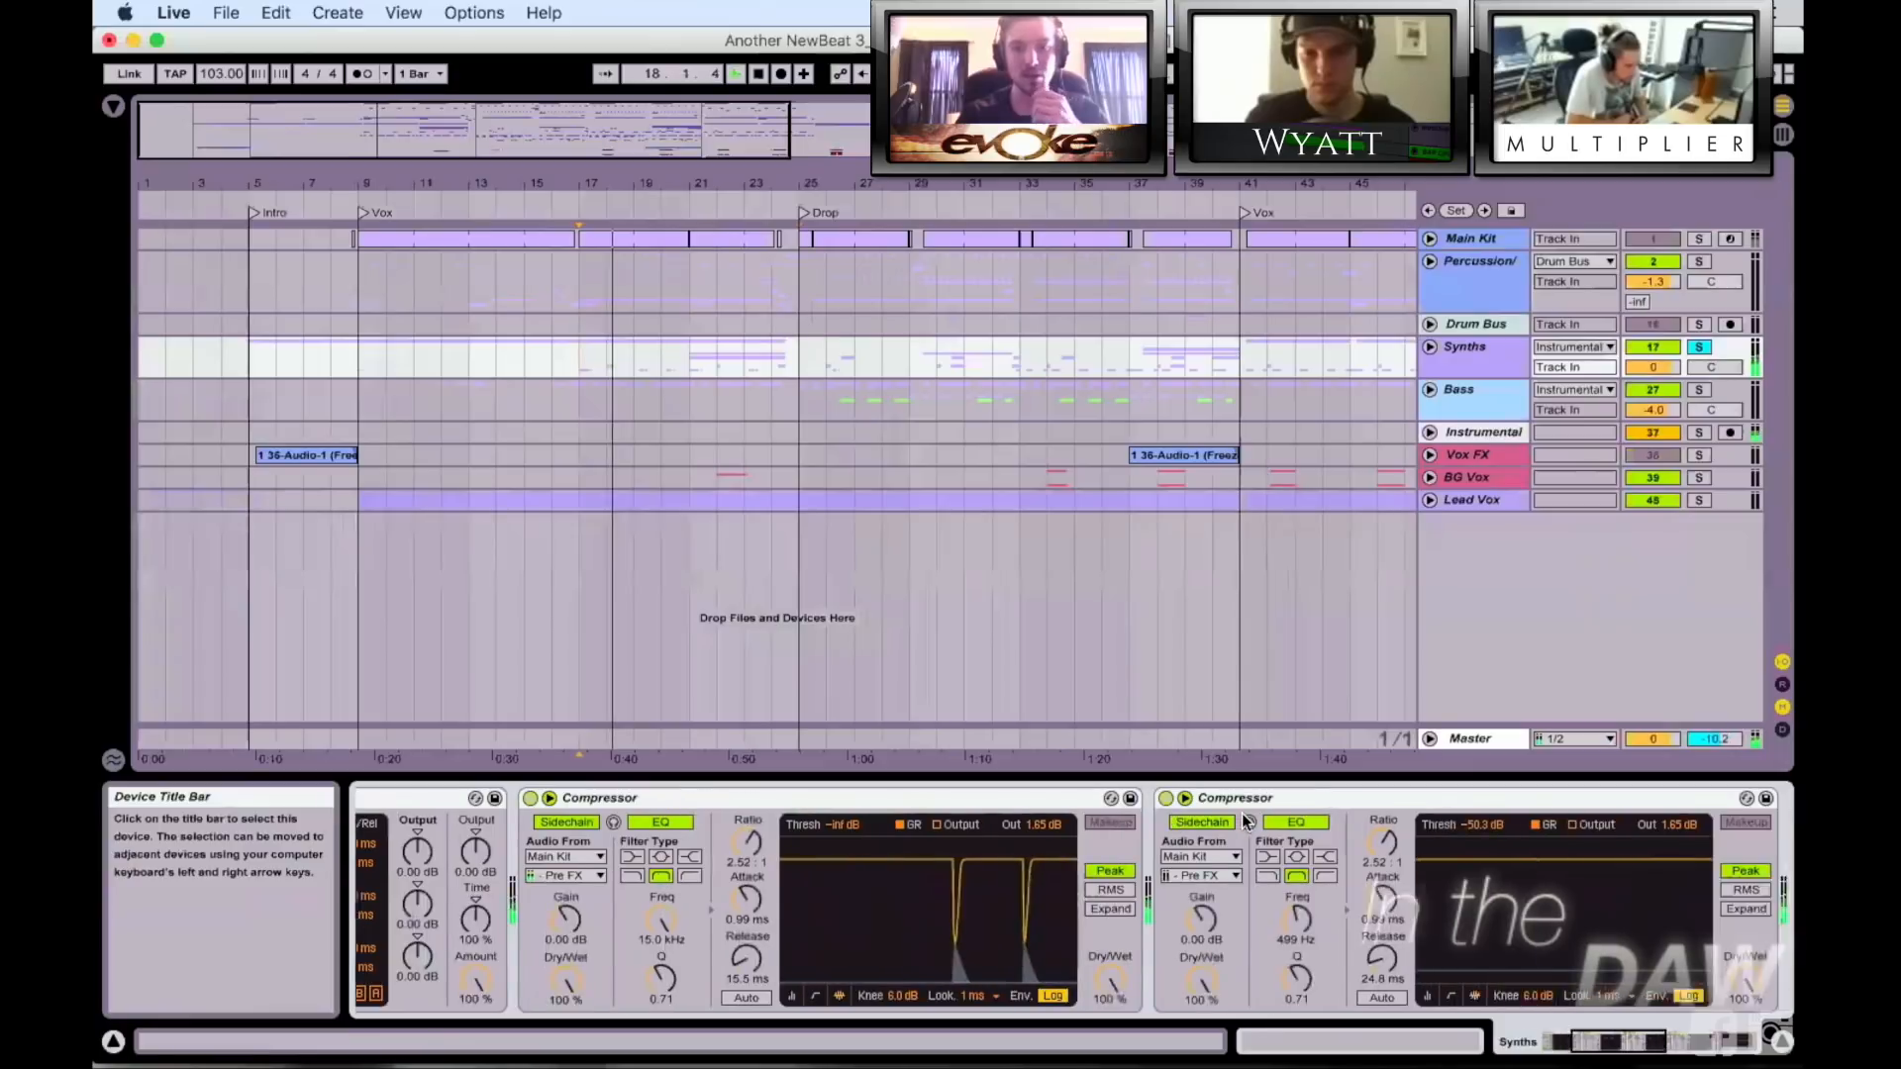
{"action": "scroll", "coordinate": [1245, 821], "scroll_direction": "right", "scroll_amount": 5}
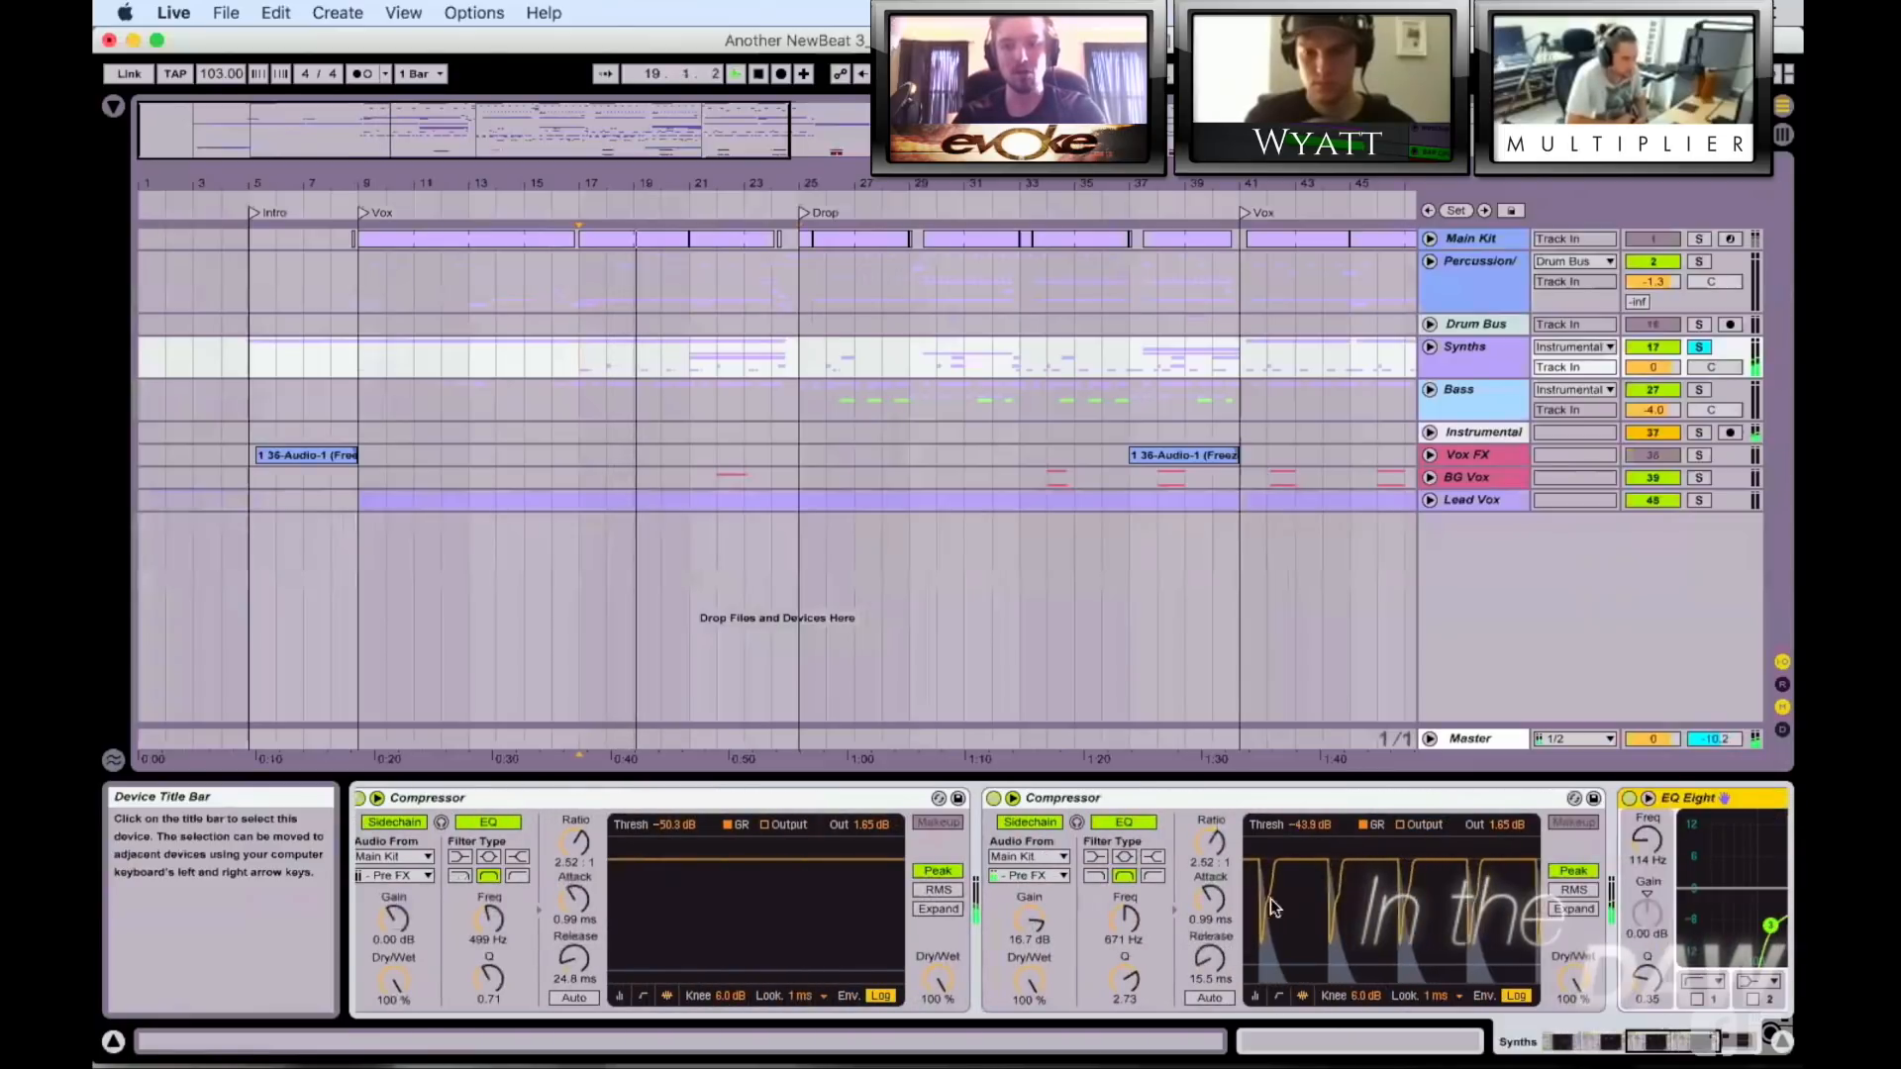
{"action": "scroll", "coordinate": [1293, 883], "scroll_direction": "left", "scroll_amount": 4}
{"action": "scroll", "coordinate": [1293, 883], "scroll_direction": "right", "scroll_amount": 4}
{"action": "scroll", "coordinate": [1293, 883], "scroll_direction": "left", "scroll_amount": 4}
{"action": "scroll", "coordinate": [717, 922], "scroll_direction": "right", "scroll_amount": 4}
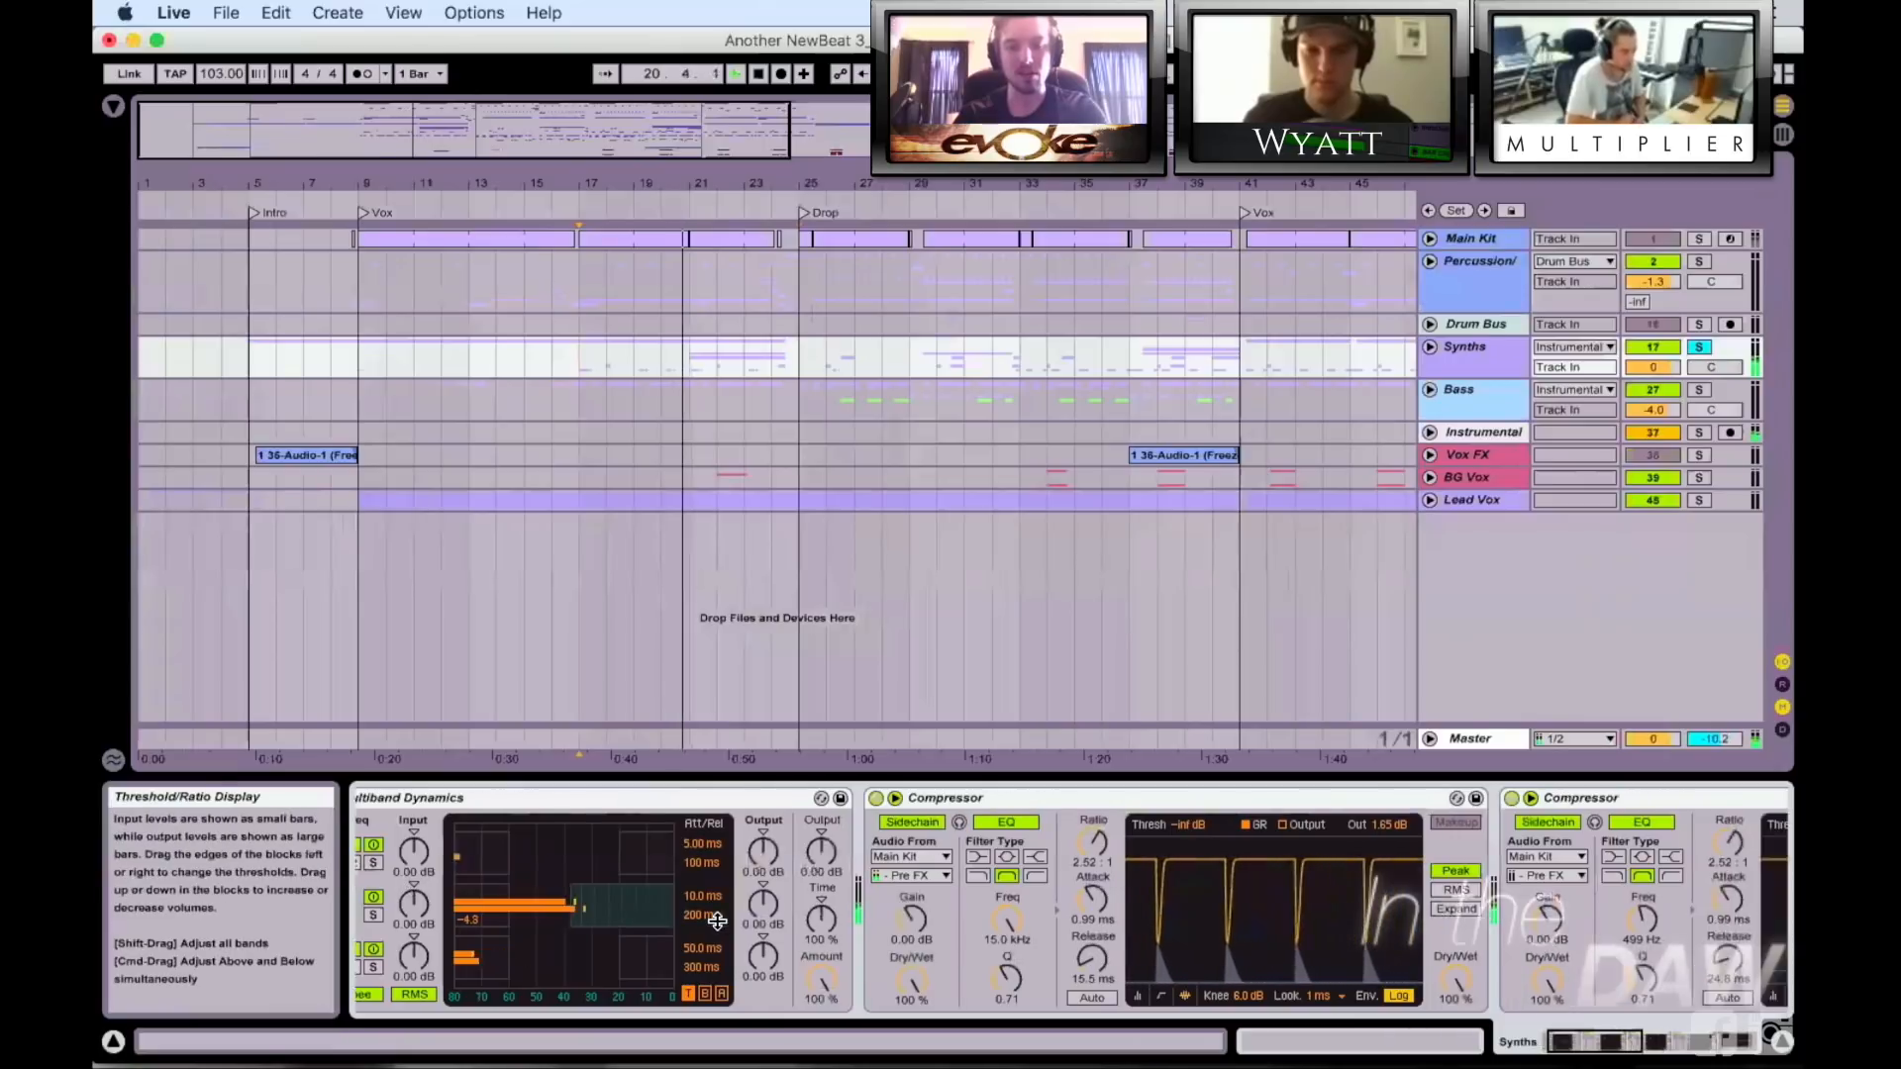
{"action": "scroll", "coordinate": [717, 922], "scroll_direction": "right", "scroll_amount": 4}
{"action": "scroll", "coordinate": [1429, 560], "scroll_direction": "right", "scroll_amount": 1}
Step: Solo the Main Kit, Drum Bus and Instrumental bus in turn in the Session View, checking their output routing and effects
{"action": "left_click", "coordinate": [1464, 433]}
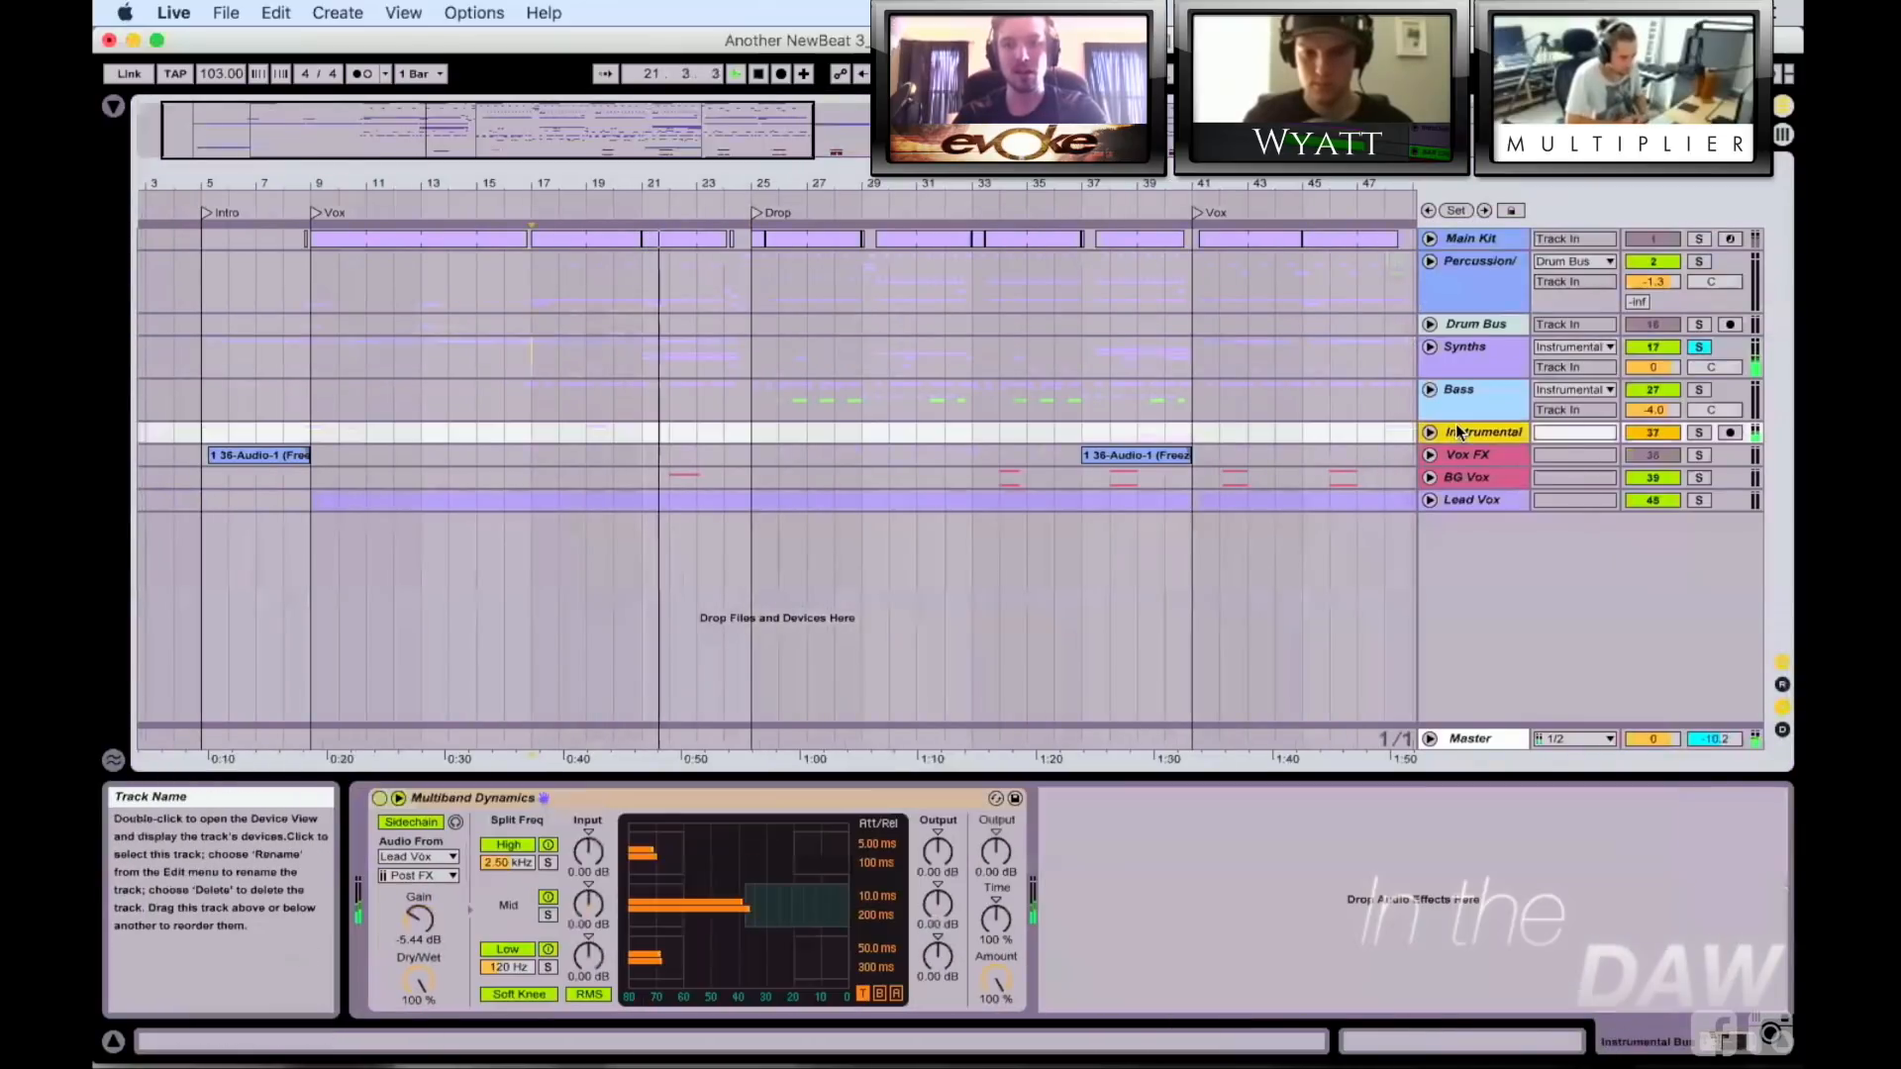
{"action": "key", "text": "Tab"}
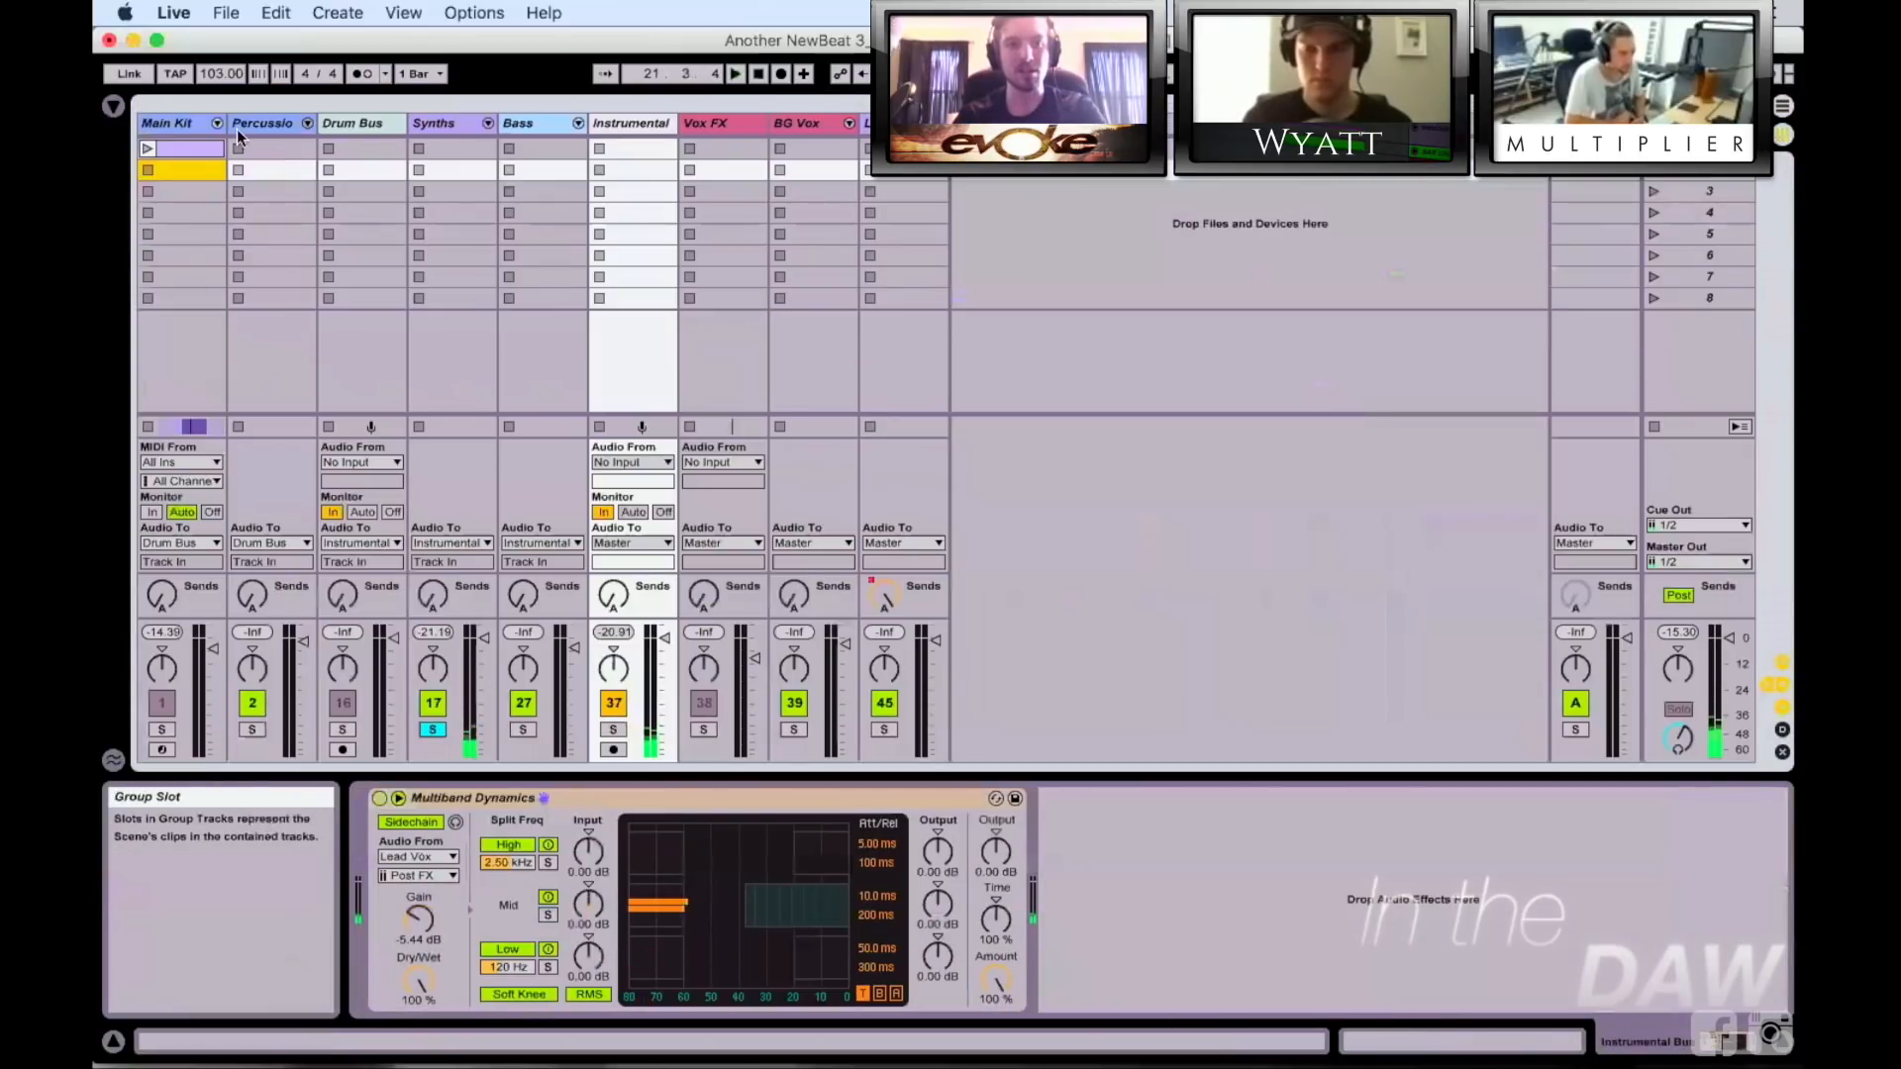
{"action": "left_click", "coordinate": [163, 728]}
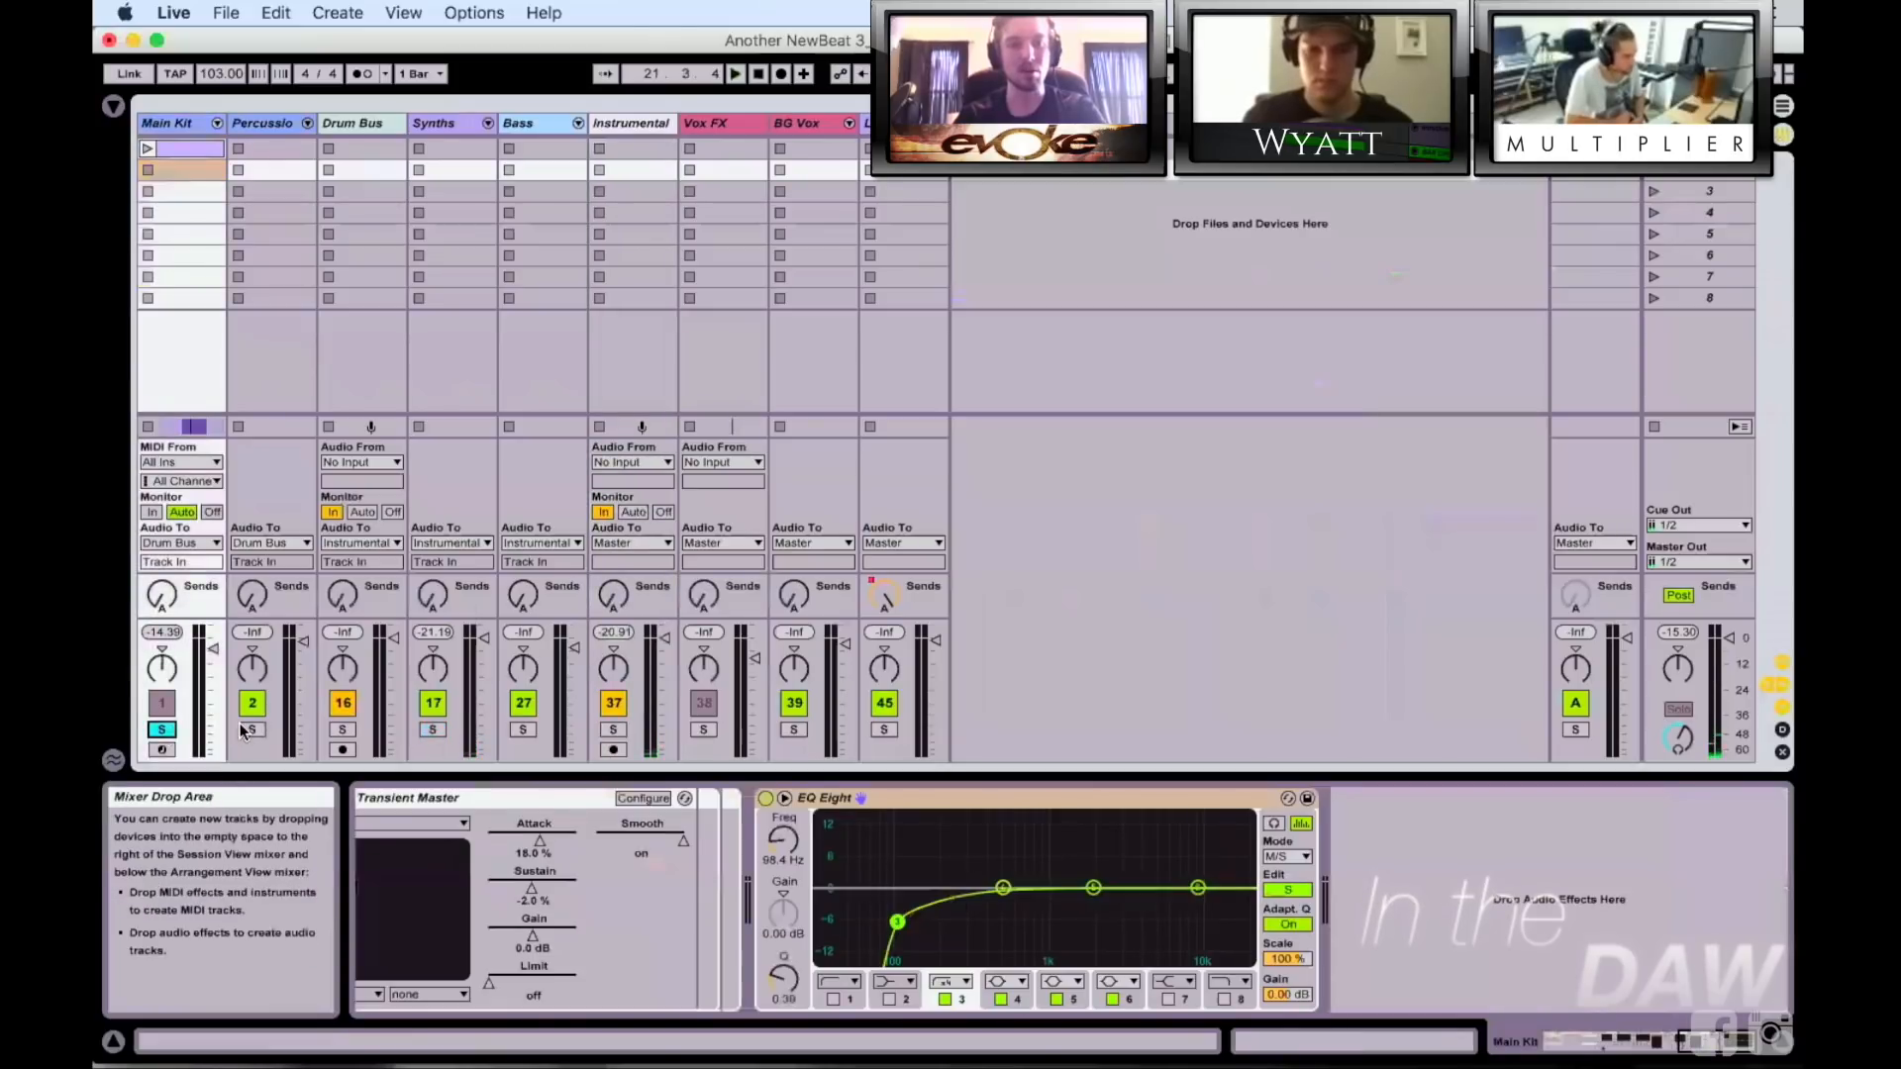
{"action": "left_click", "coordinate": [362, 122]}
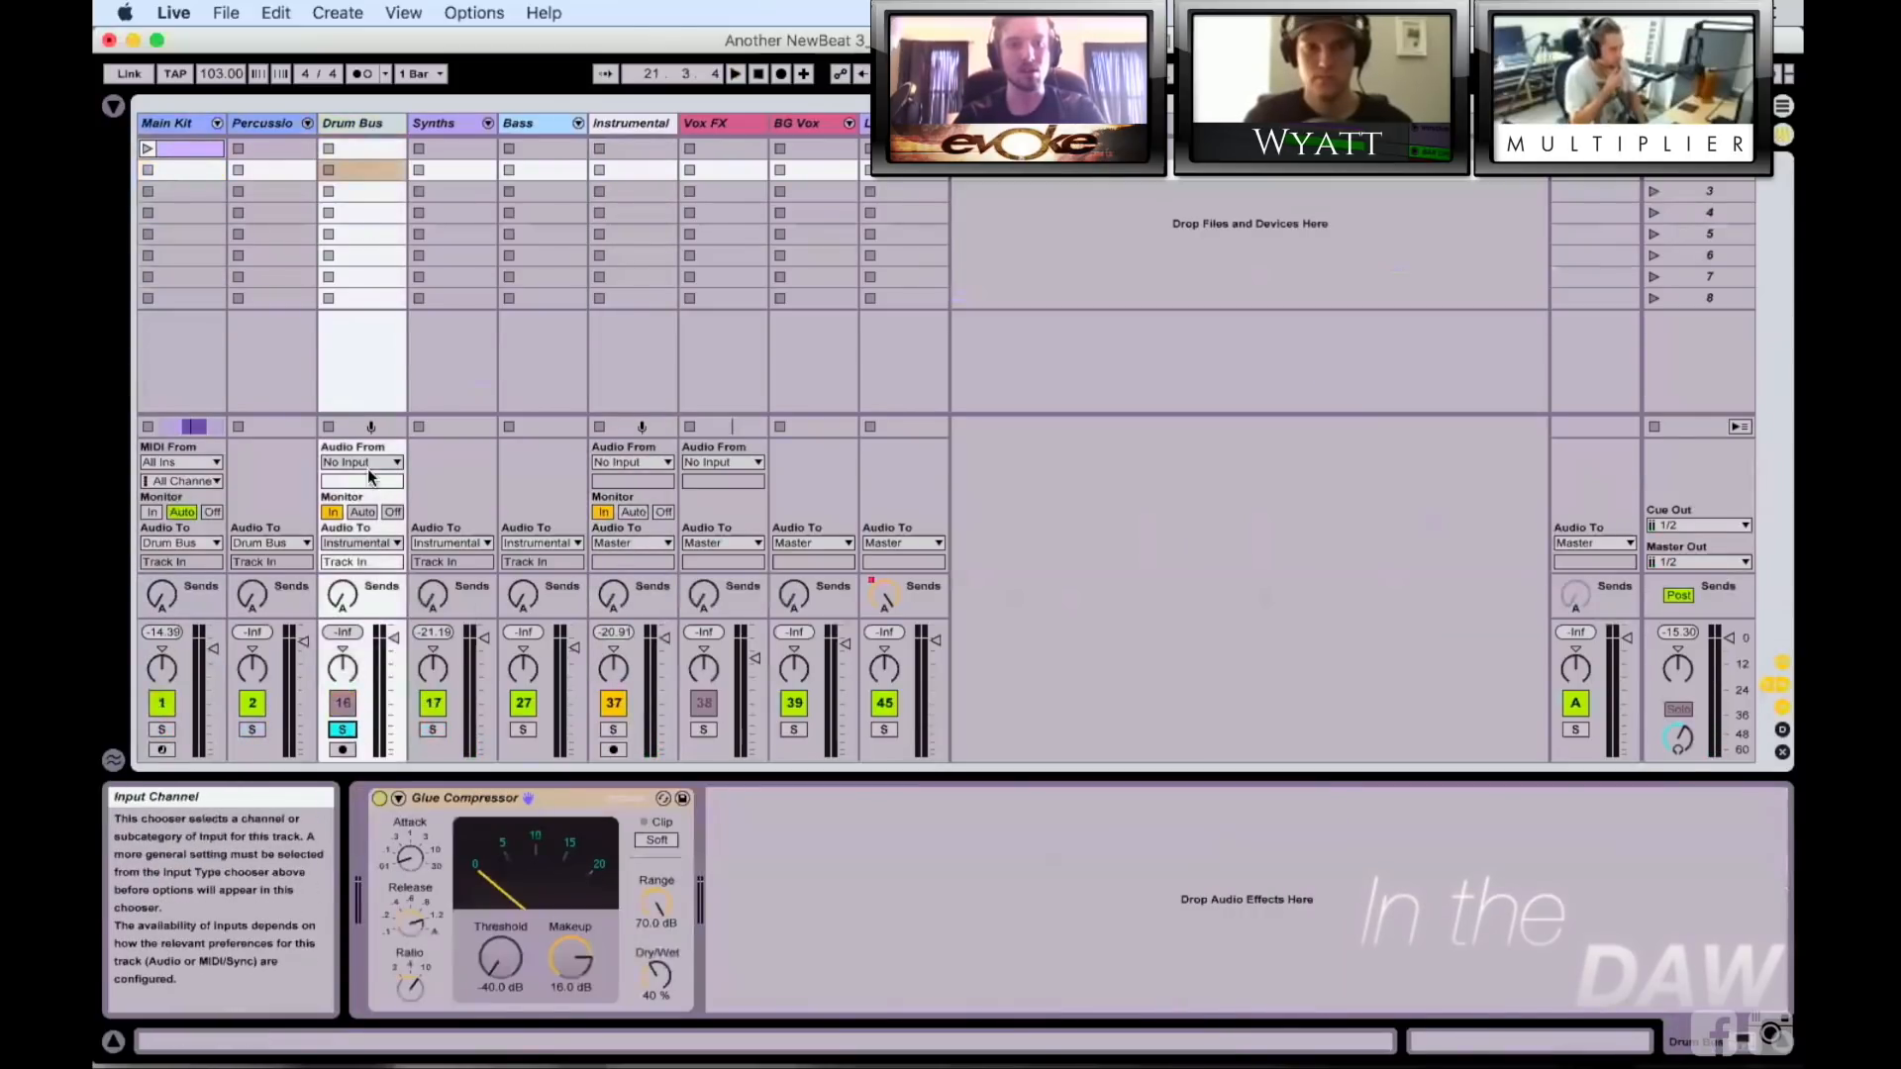
{"action": "left_click", "coordinate": [630, 122]}
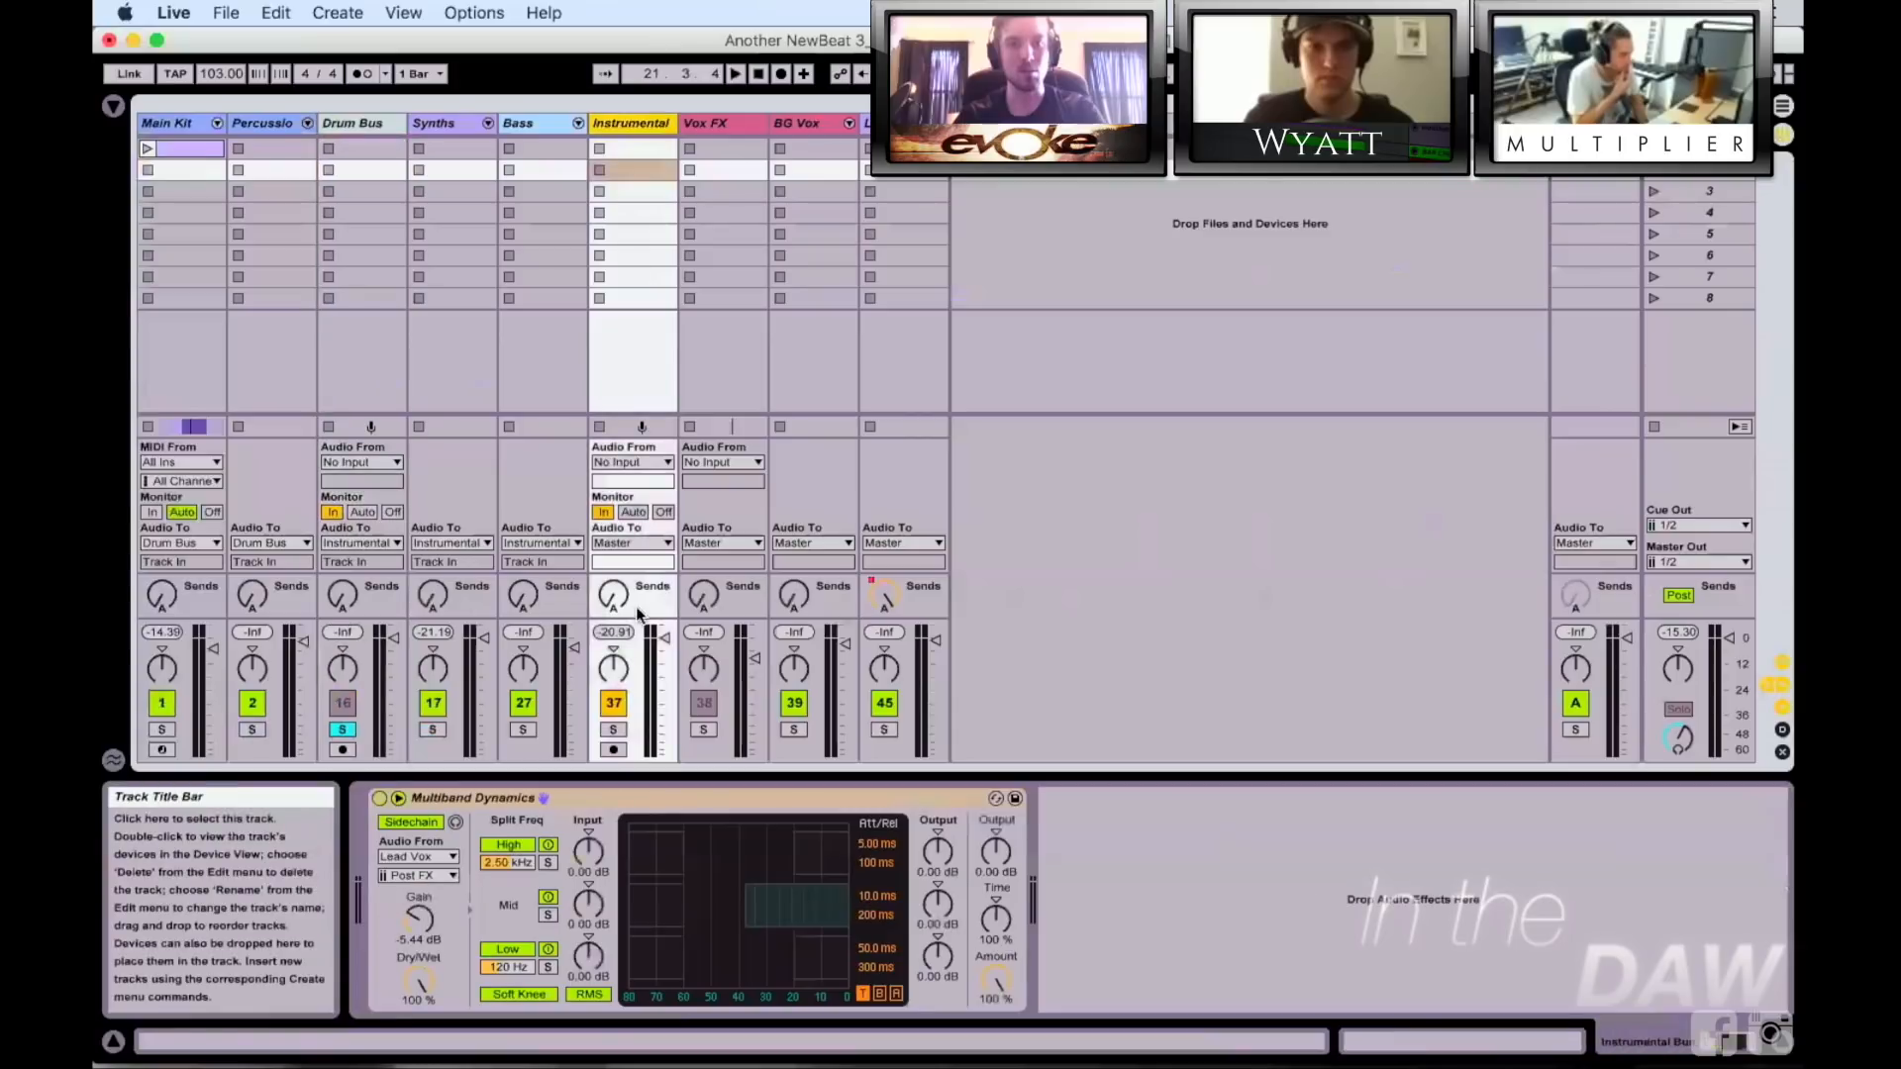
{"action": "left_click", "coordinate": [612, 730]}
Step: Play the soloed Instrumental bus from 17.1.1 and watch its levels in the Session View mixer and Multiband Dynamics
{"action": "key", "text": "Tab"}
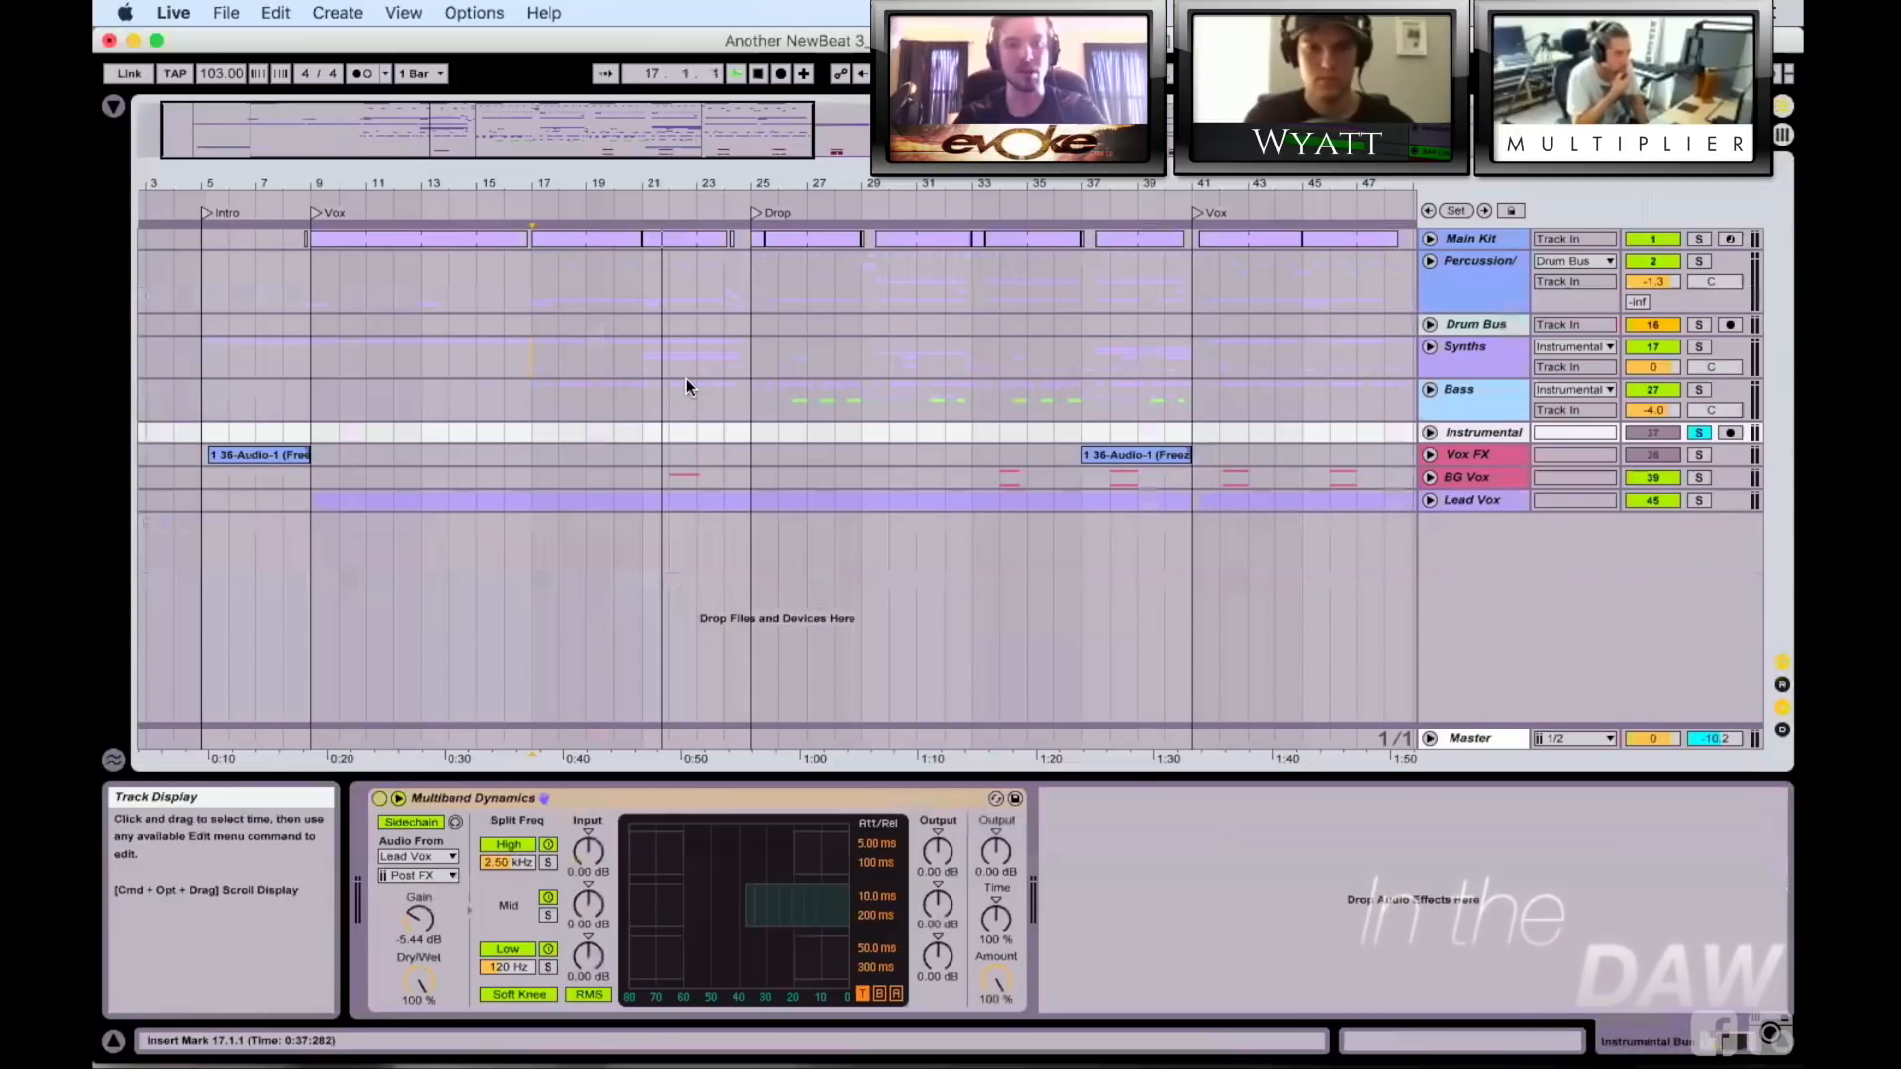
{"action": "left_click", "coordinate": [569, 342]}
{"action": "key", "text": "Tab"}
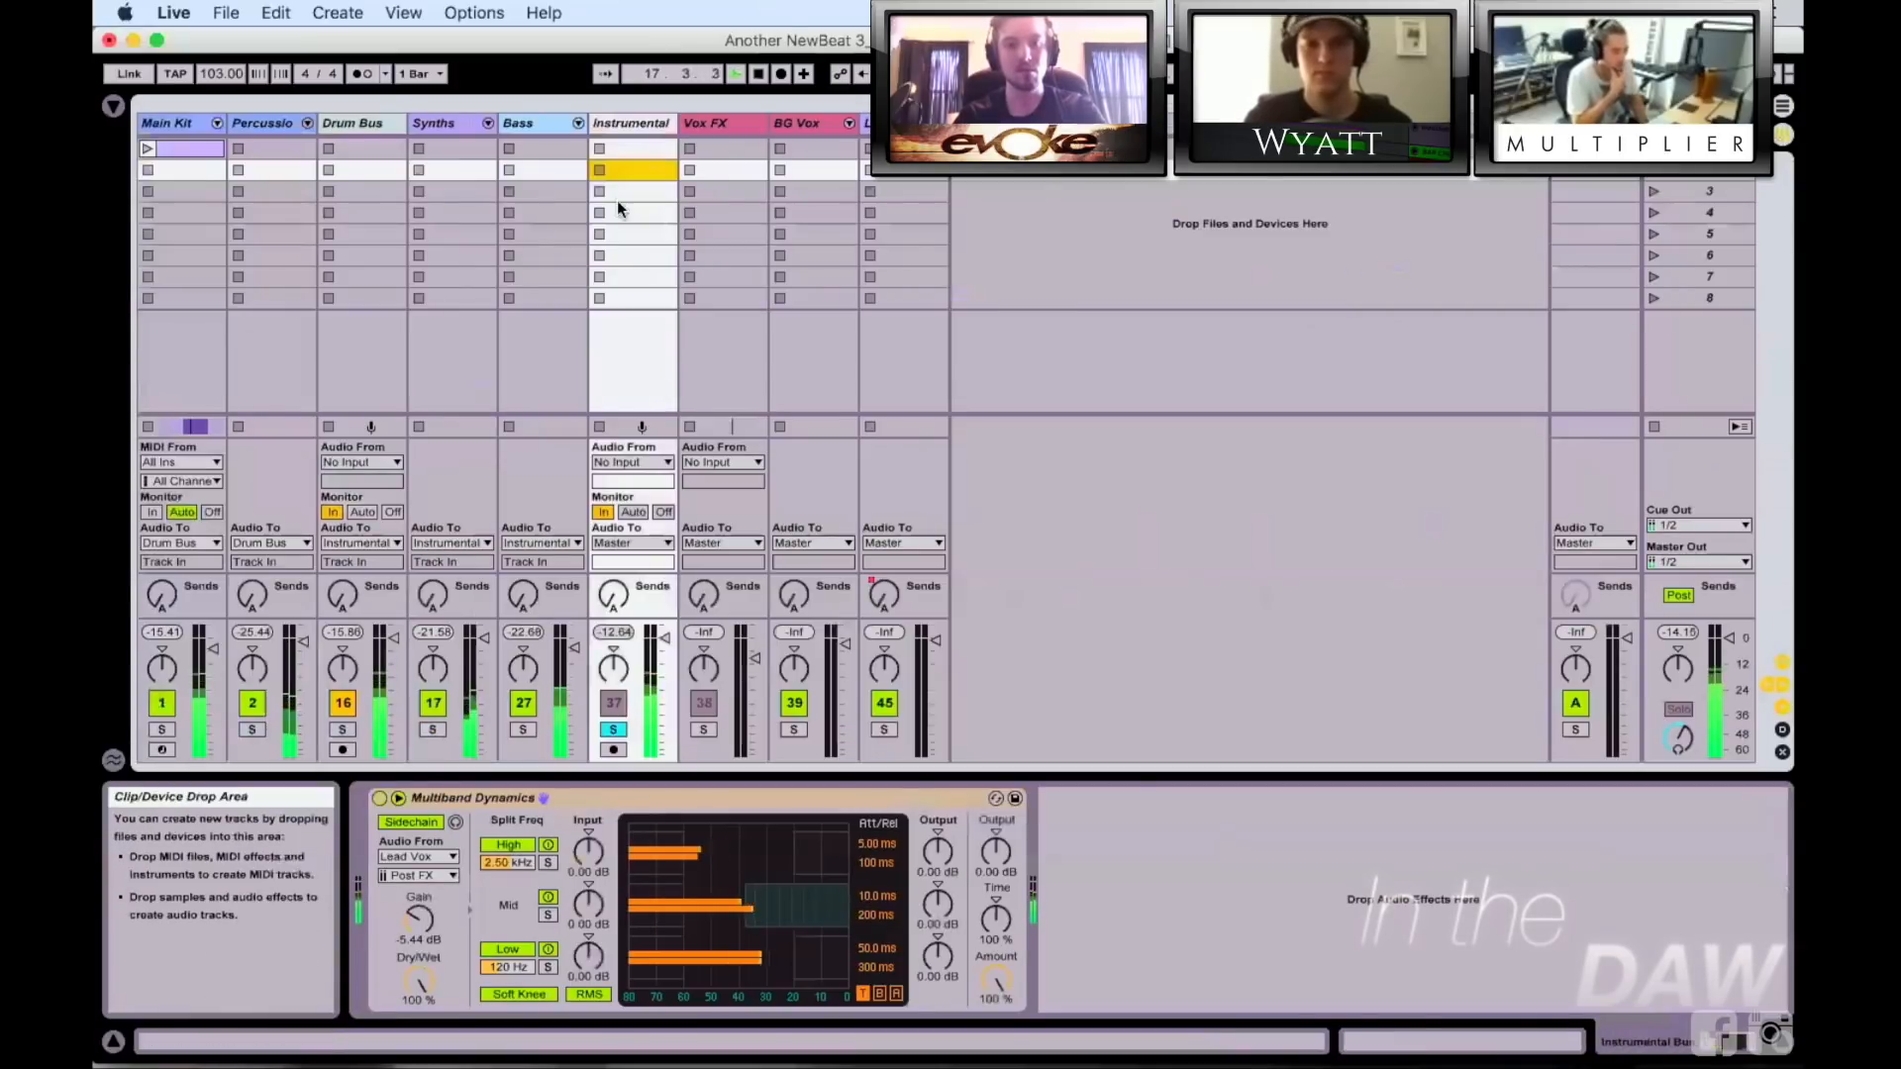
{"action": "left_click", "coordinate": [630, 122]}
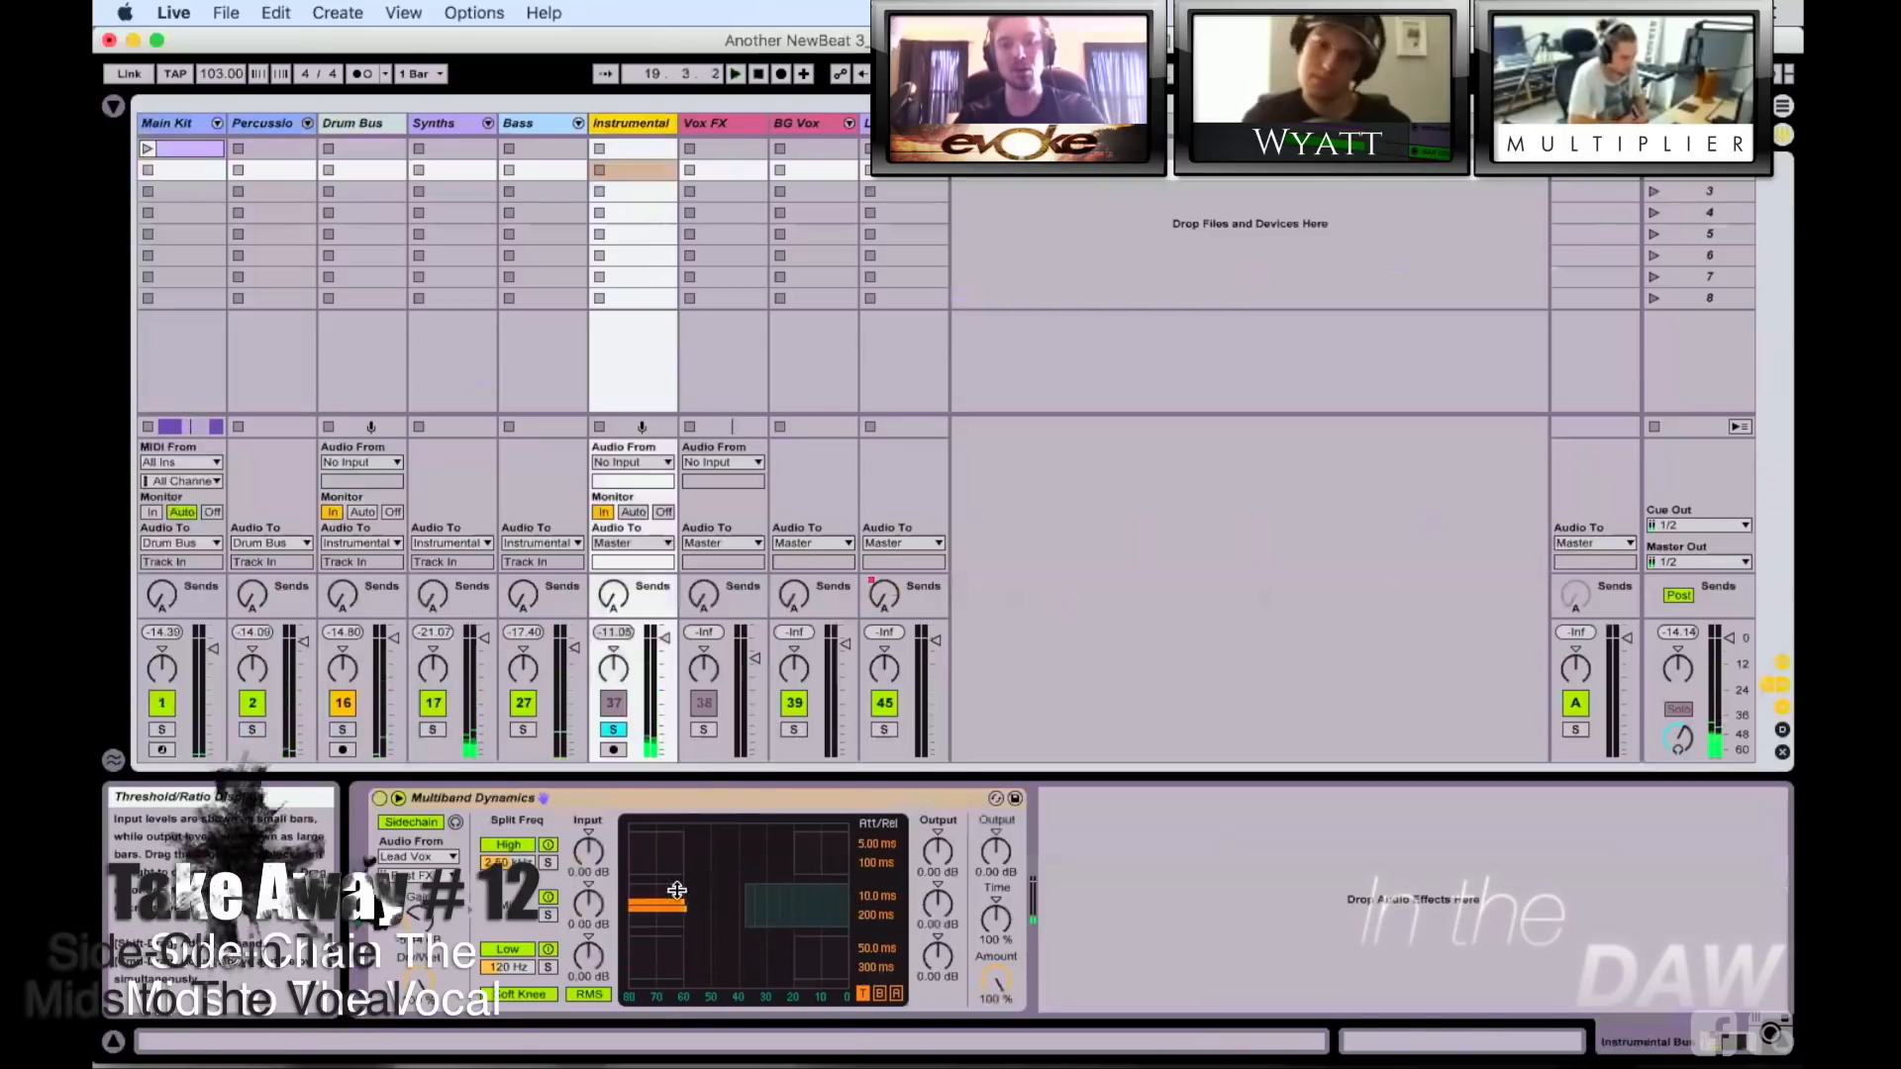
Step: Play the full mix from 17.1.1 and examine the mid band of the Instrumental bus's Multiband Dynamics, sidechained to the Lead Vox
{"action": "left_click", "coordinate": [884, 730]}
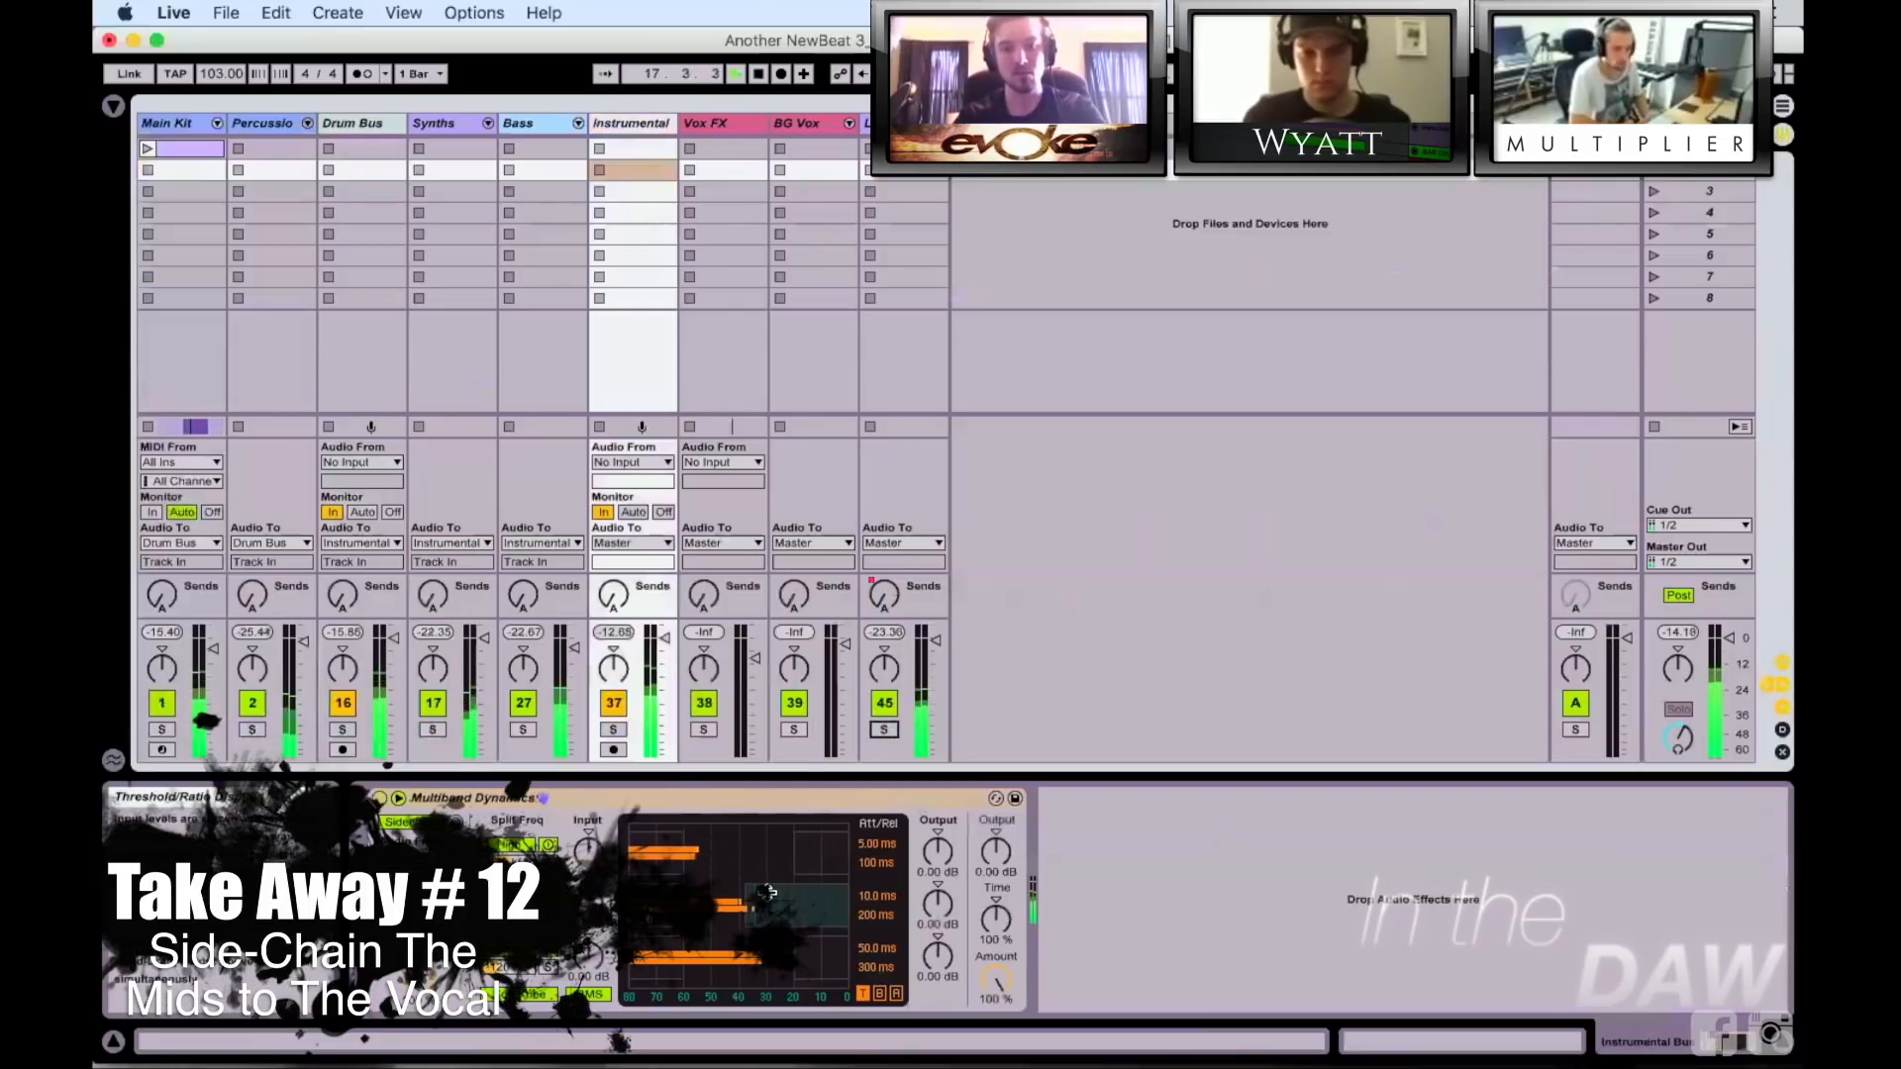
{"action": "key", "text": "Tab"}
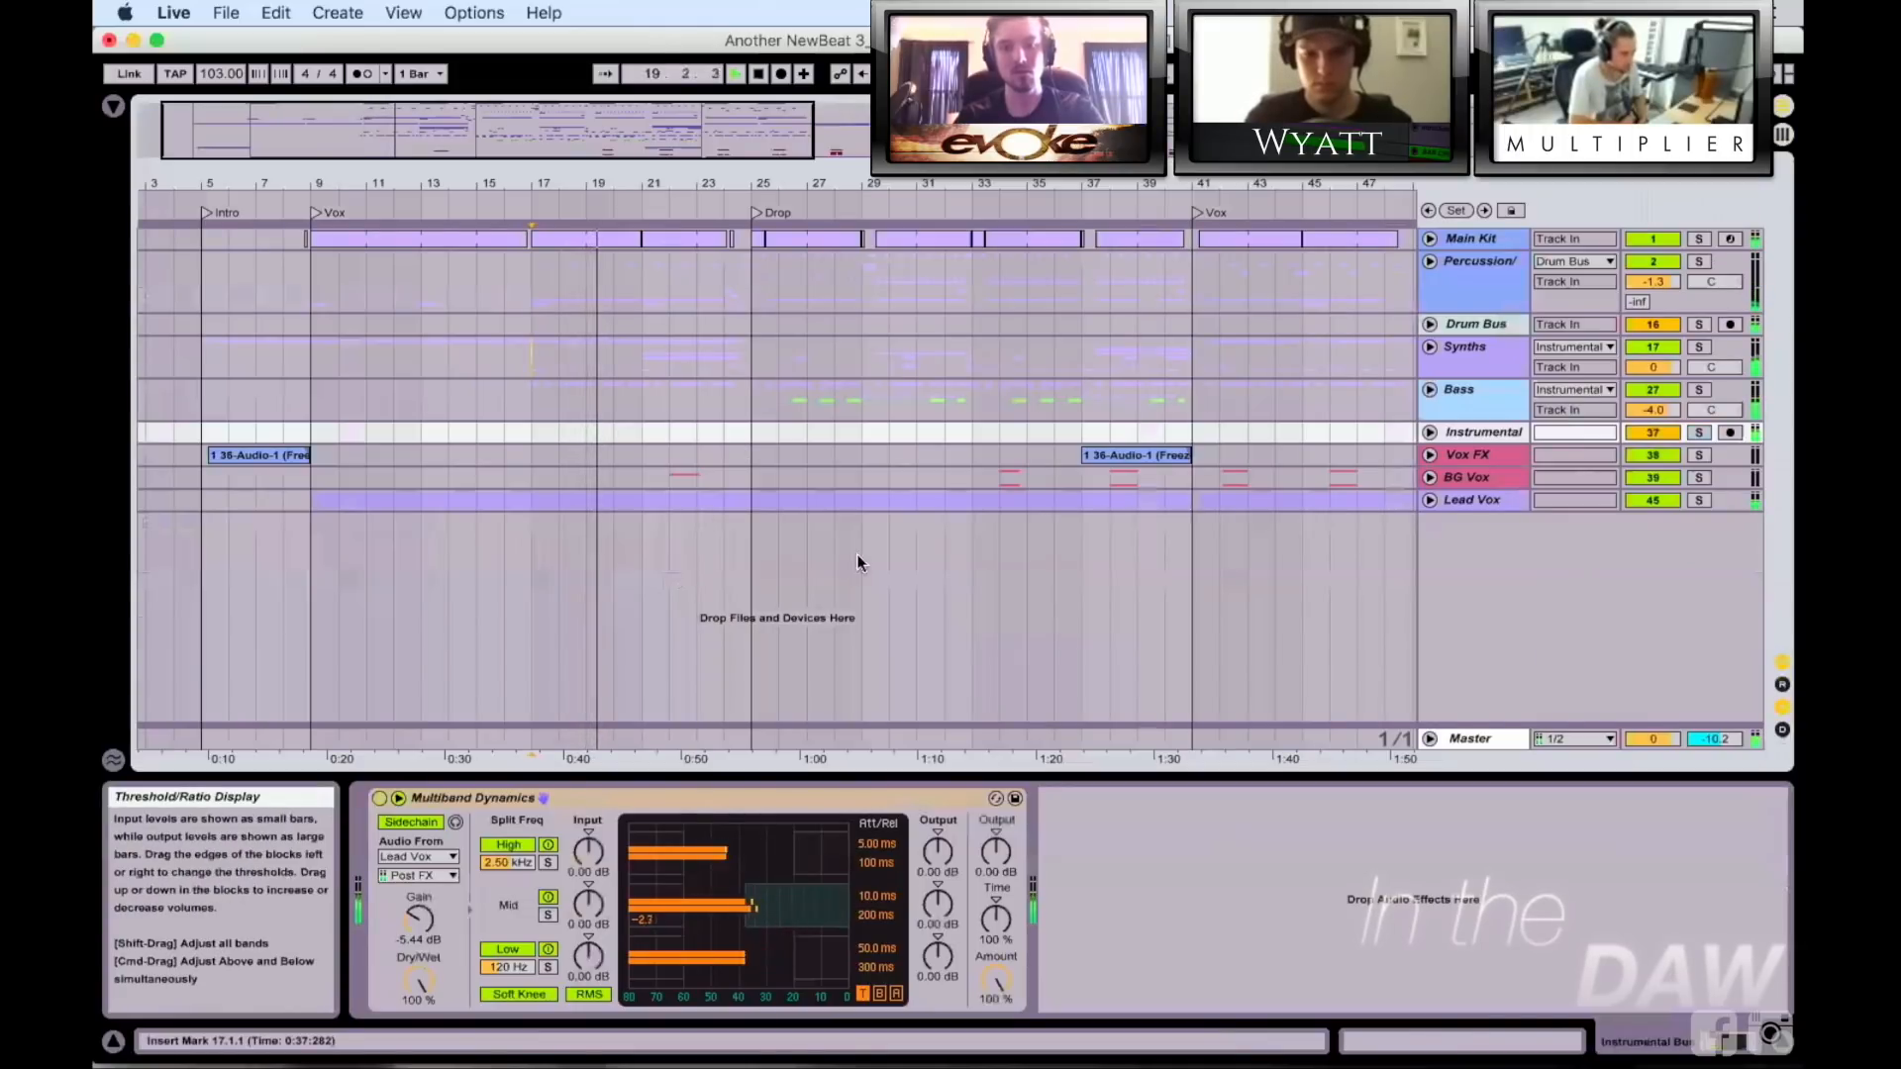
{"action": "key", "text": "space"}
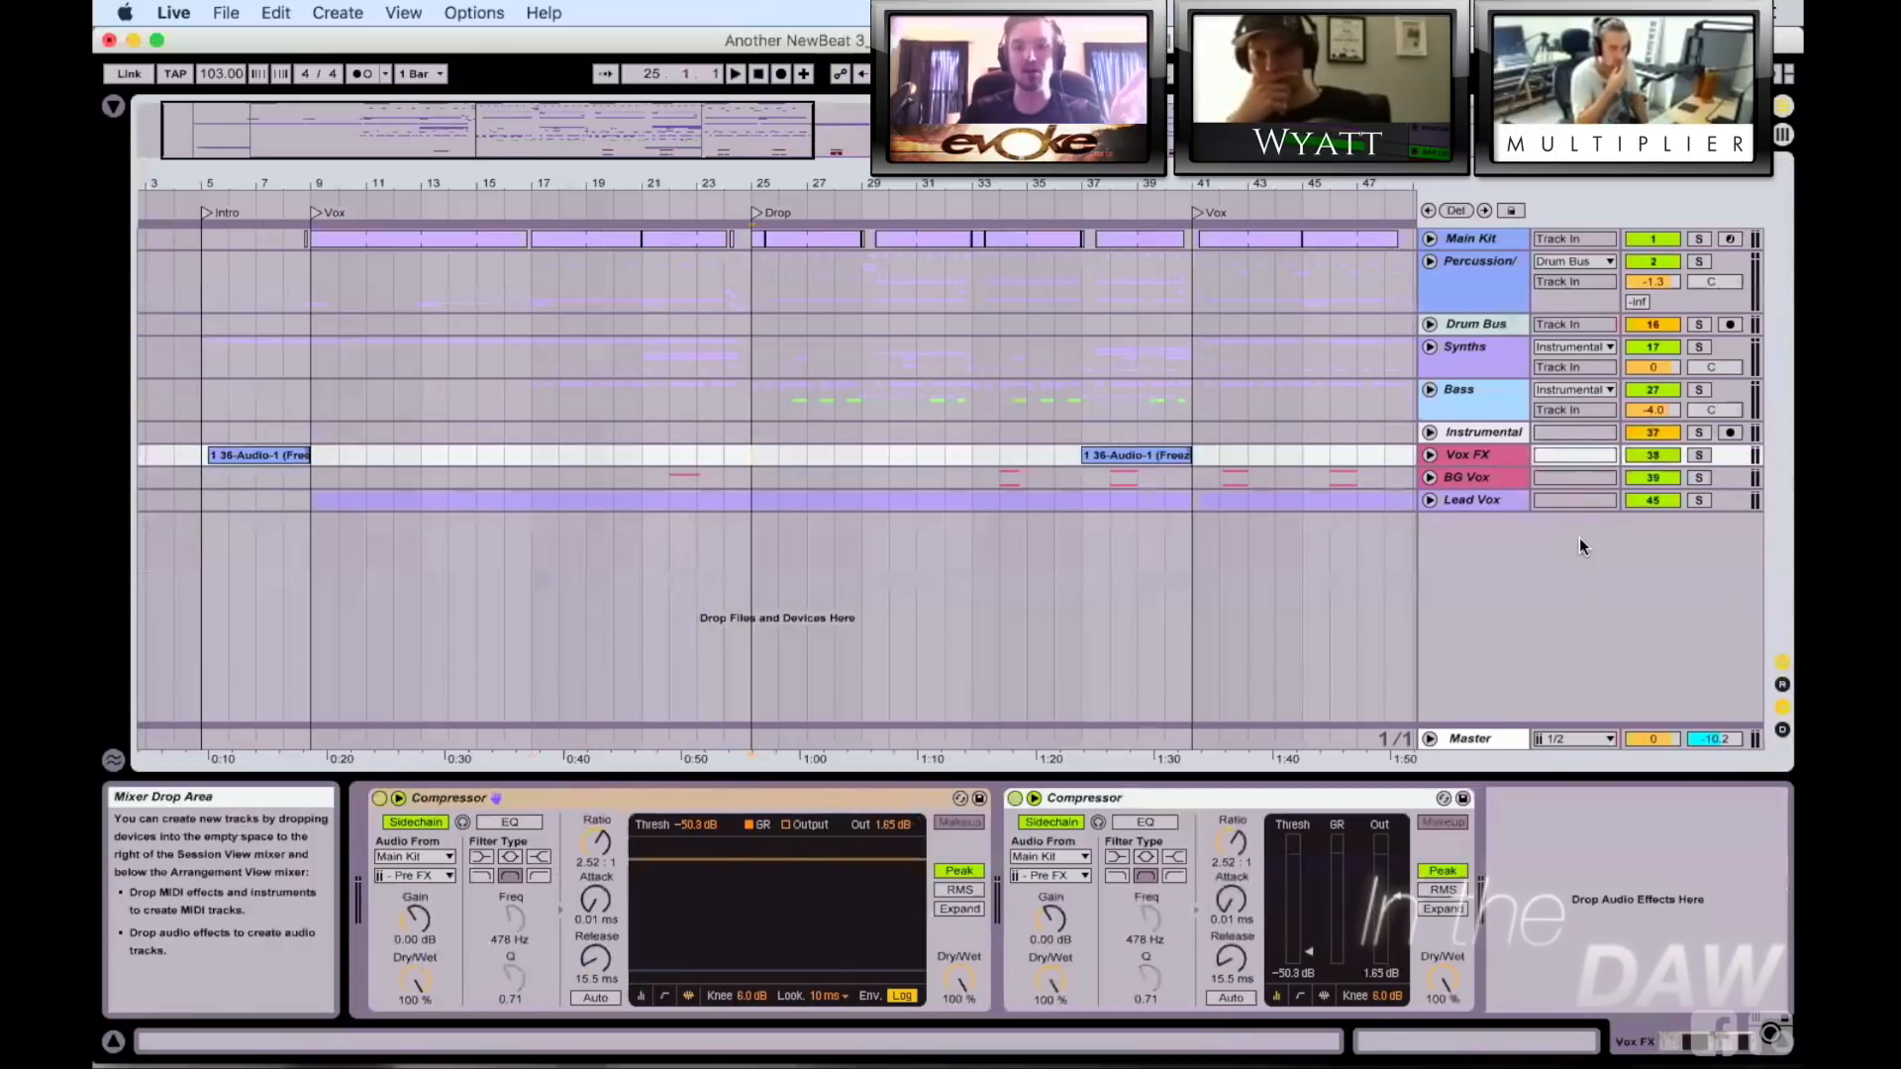
{"action": "left_click", "coordinate": [1472, 433]}
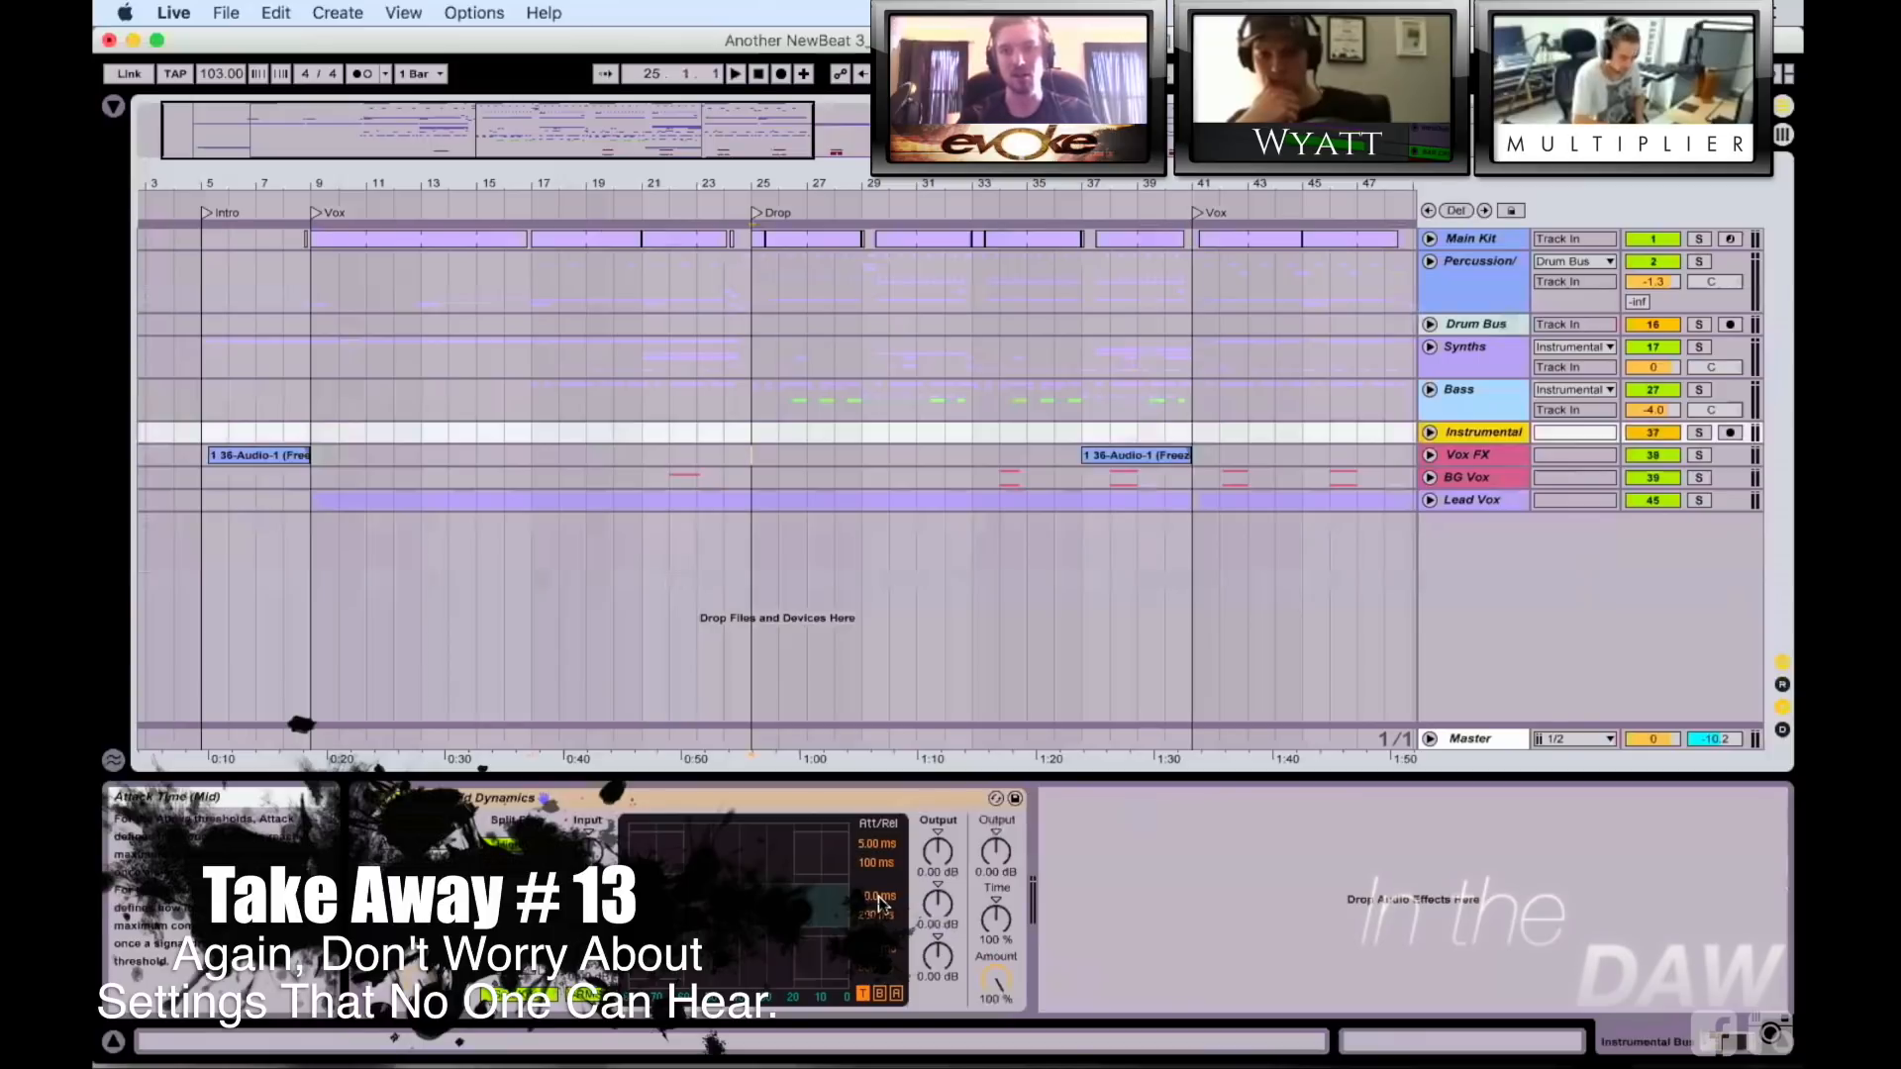
{"action": "scroll", "coordinate": [923, 653], "scroll_direction": "right", "scroll_amount": 2}
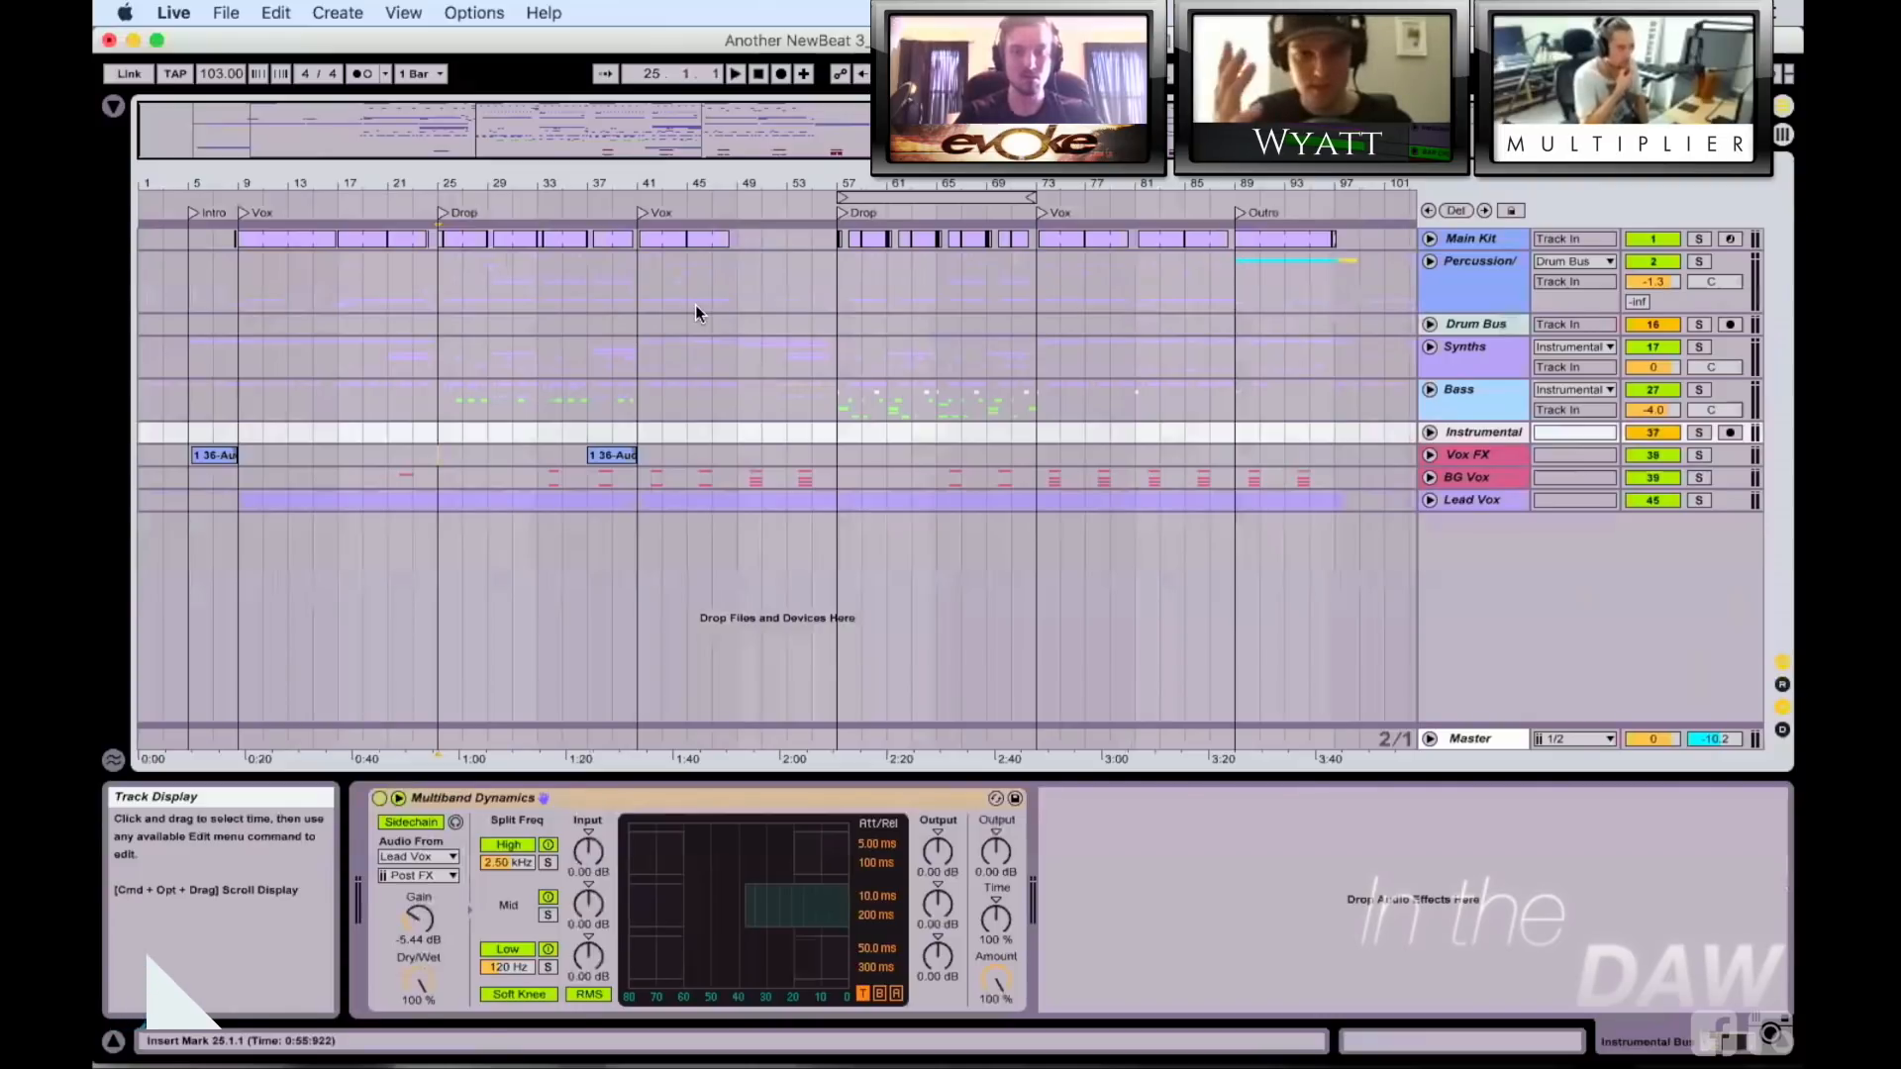
Step: Unfold the Lead Vox group and select the first Lead Vocal Stem clip on its Stem track
{"action": "left_click", "coordinate": [1430, 500]}
{"action": "scroll", "coordinate": [976, 463], "scroll_direction": "down", "scroll_amount": 1}
{"action": "left_click", "coordinate": [348, 630]}
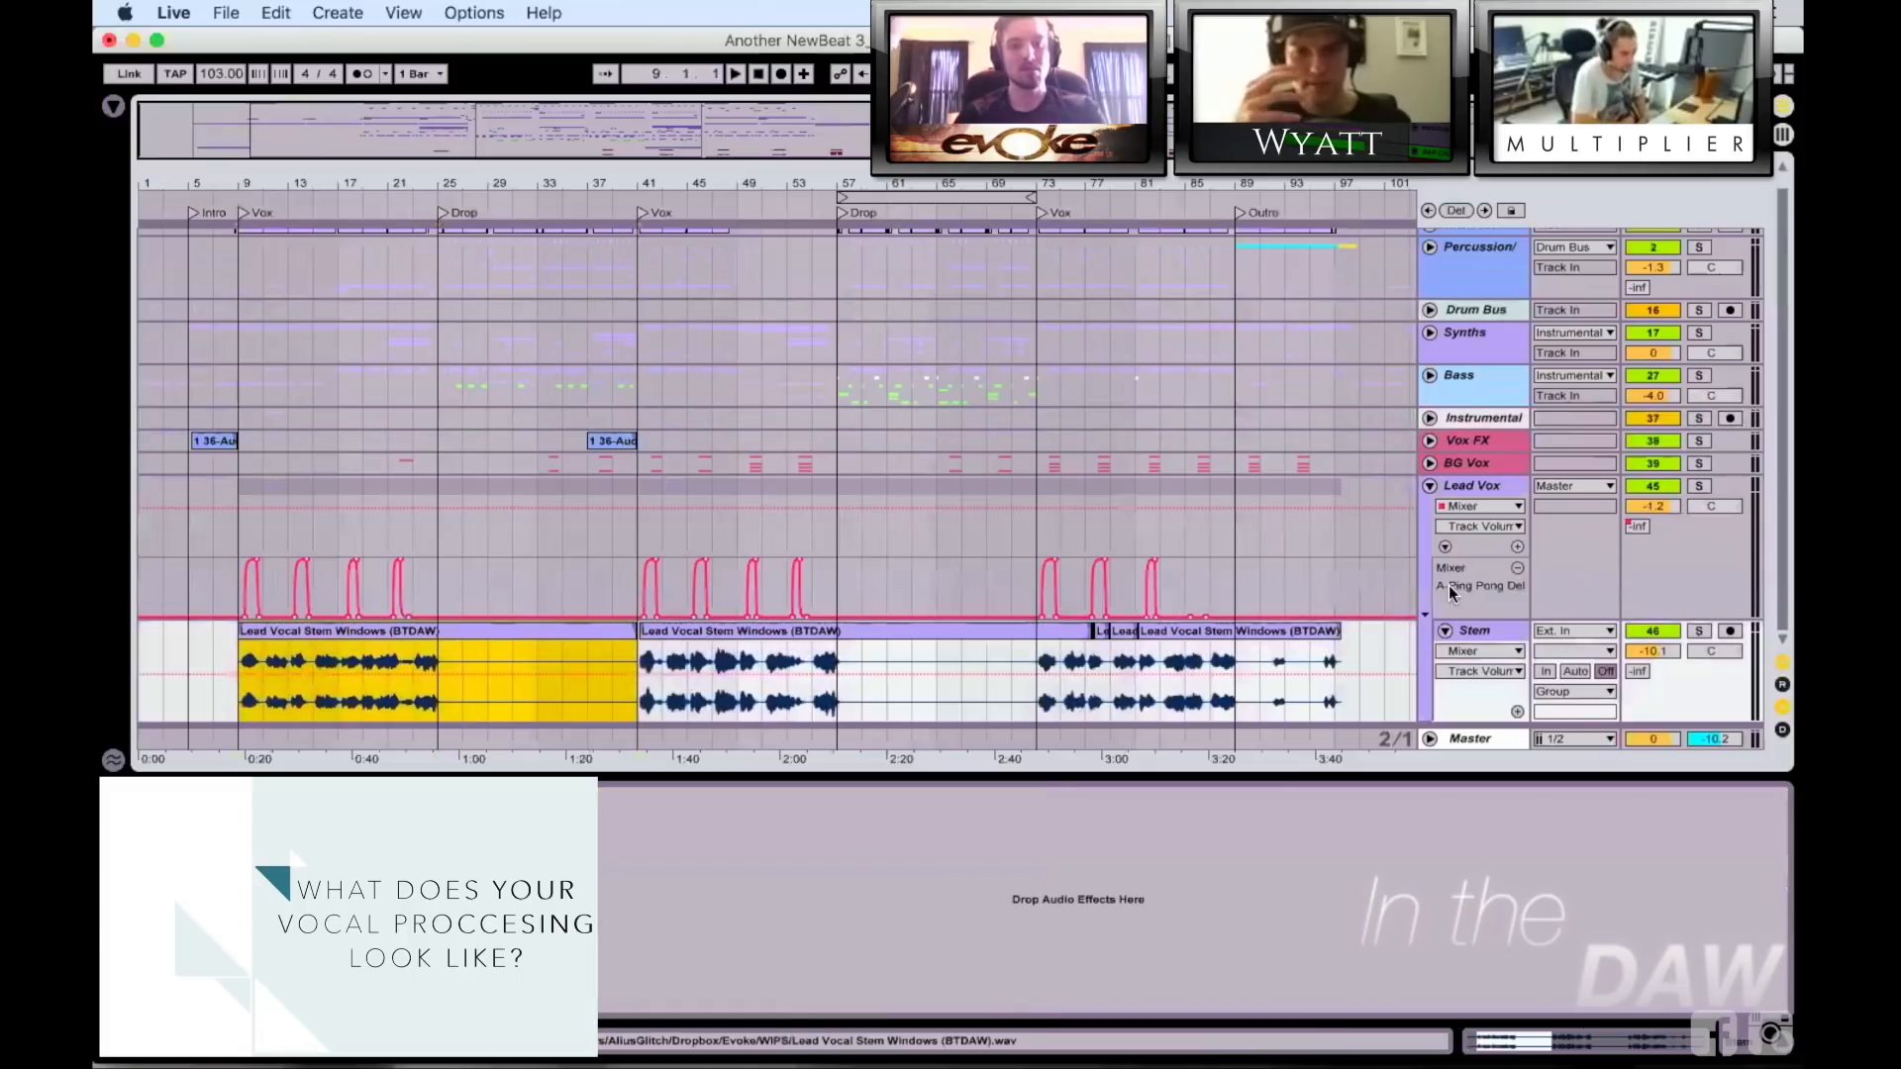
{"action": "left_click", "coordinate": [1474, 626]}
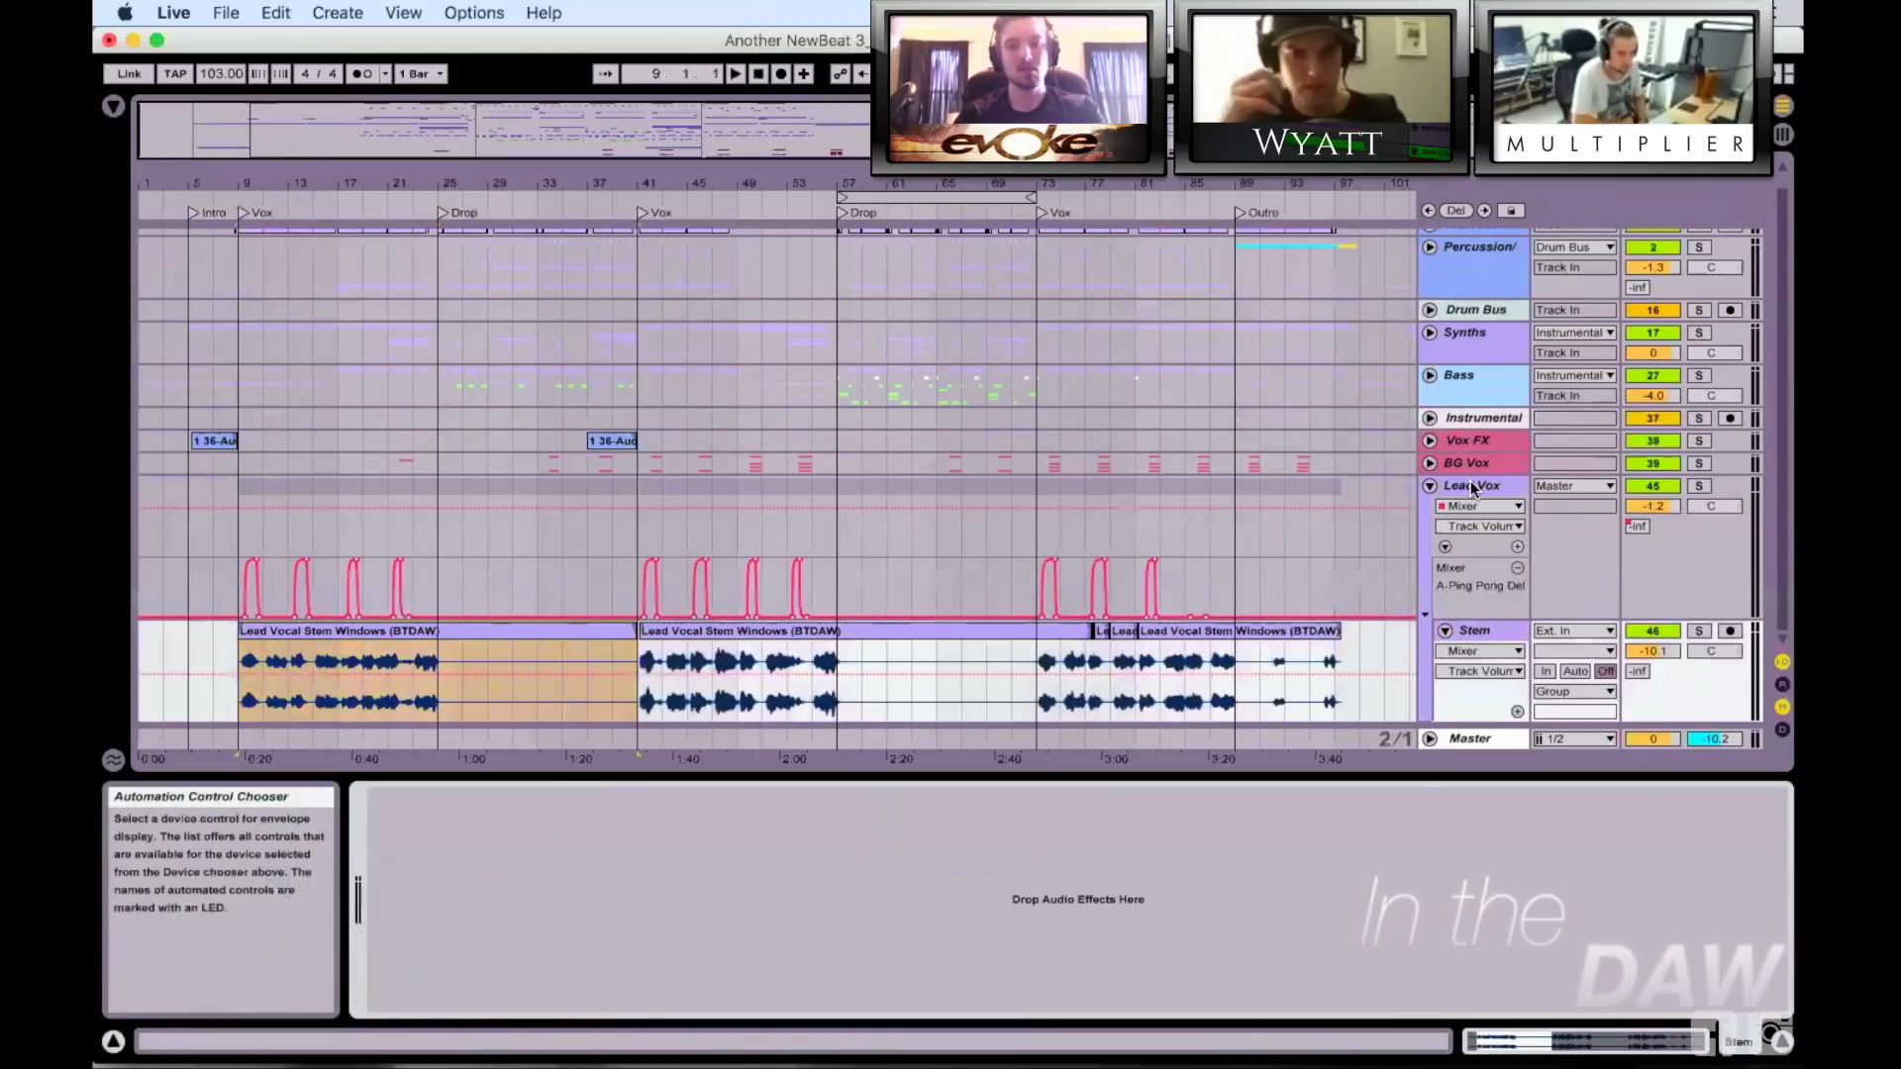
Step: Show the Lead Vox group's effect chain, solo the Stem track and play it from 9.1.1
{"action": "left_click", "coordinate": [1560, 513]}
{"action": "left_click", "coordinate": [253, 513]}
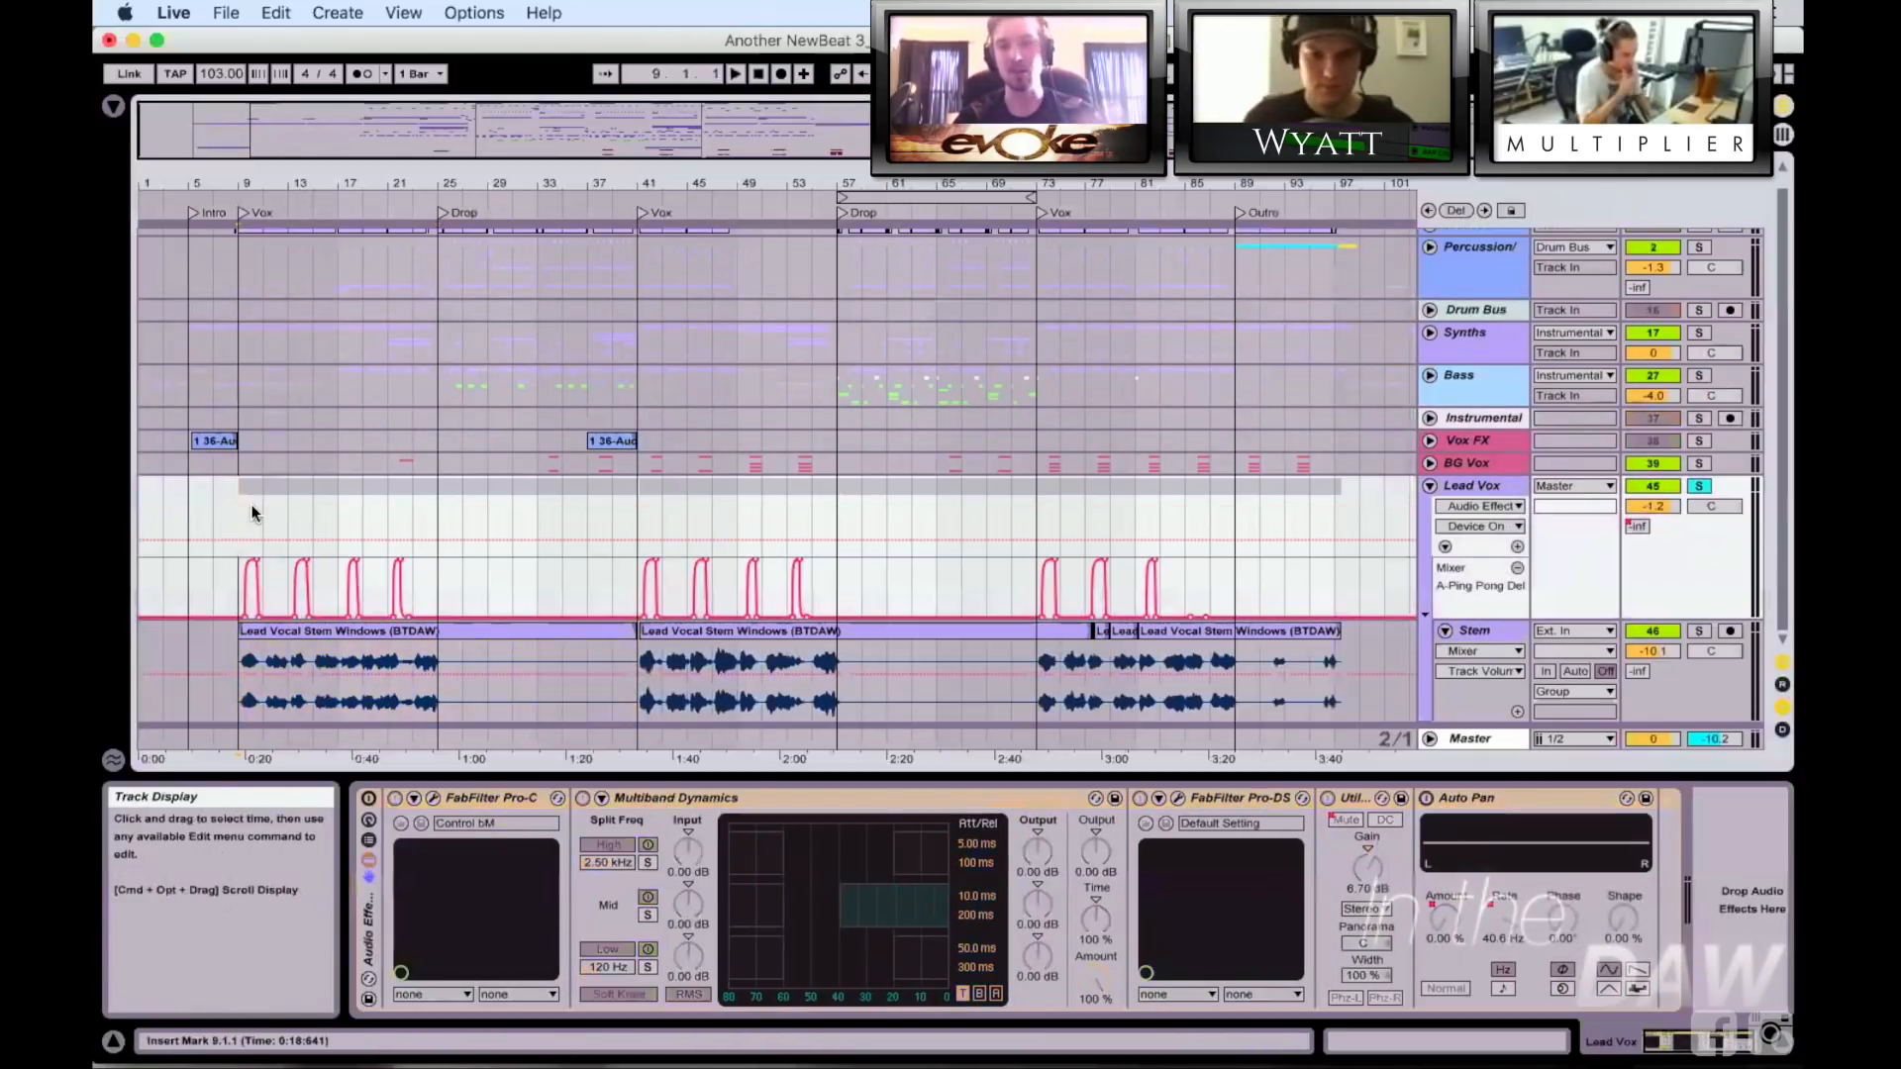
{"action": "left_click", "coordinate": [1699, 630]}
{"action": "key", "text": "space"}
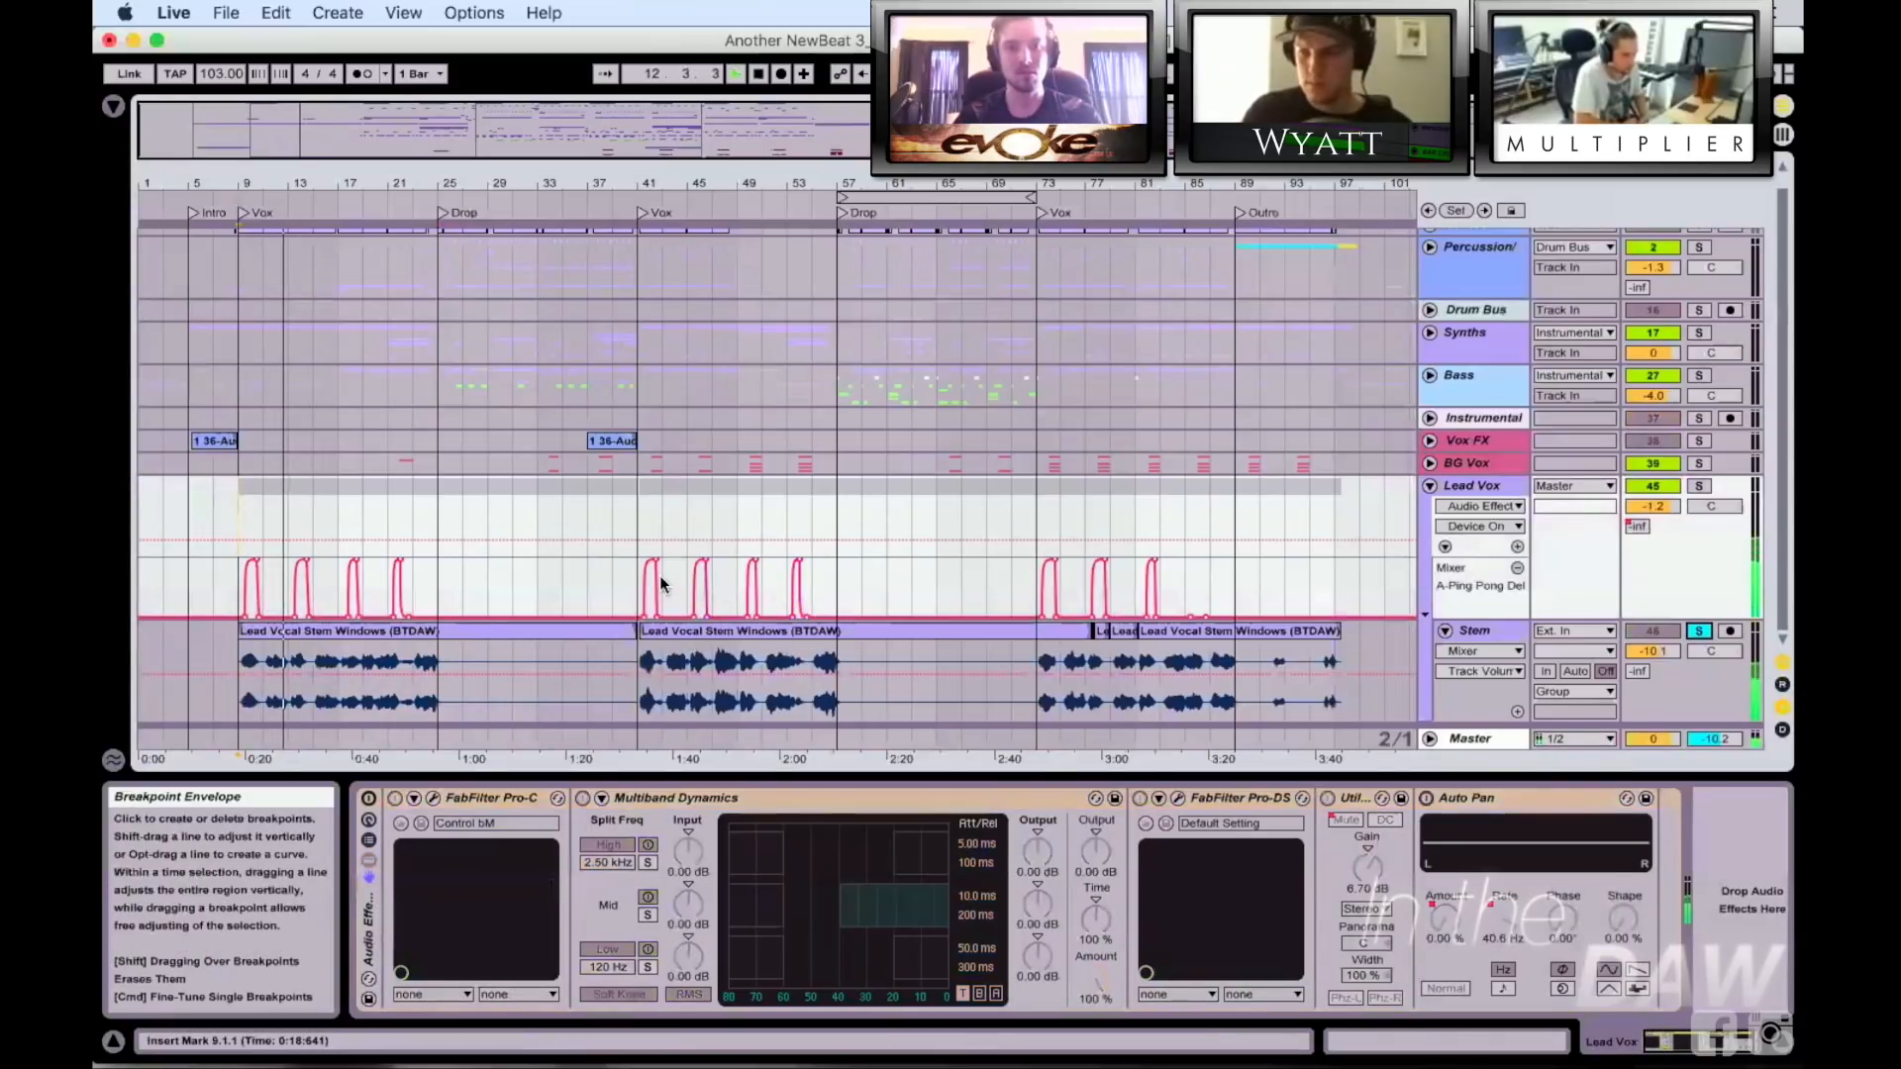
Step: Focus on bars 9 to 25 and play the soloed vocal stem from just before bar 12
{"action": "left_click_drag", "start_coordinate": [295, 168], "coordinate": [532, 663]}
{"action": "left_click", "coordinate": [458, 656]}
{"action": "key", "text": "space"}
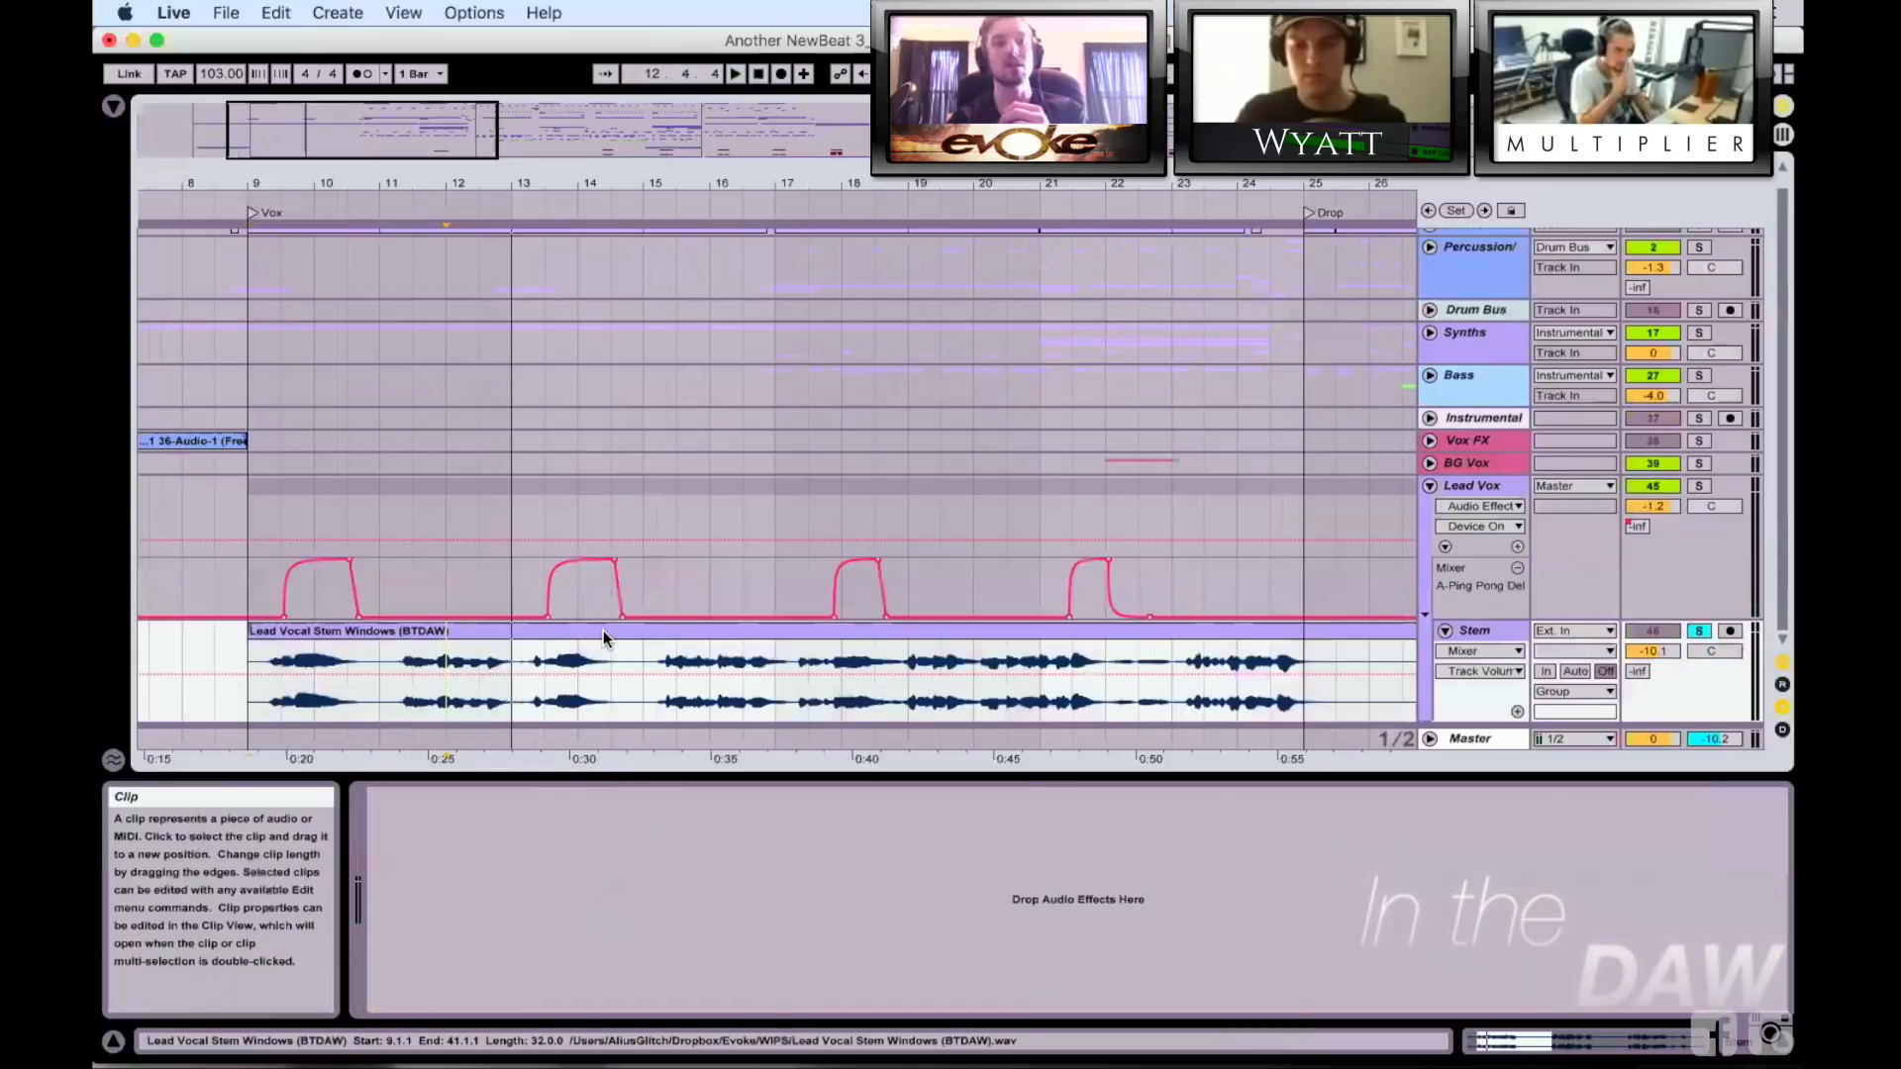
Step: Solo the Lead Vox group, return the playback position to 9.1.1 and switch on the group's Audio Effect Rack
{"action": "left_click", "coordinate": [1479, 487]}
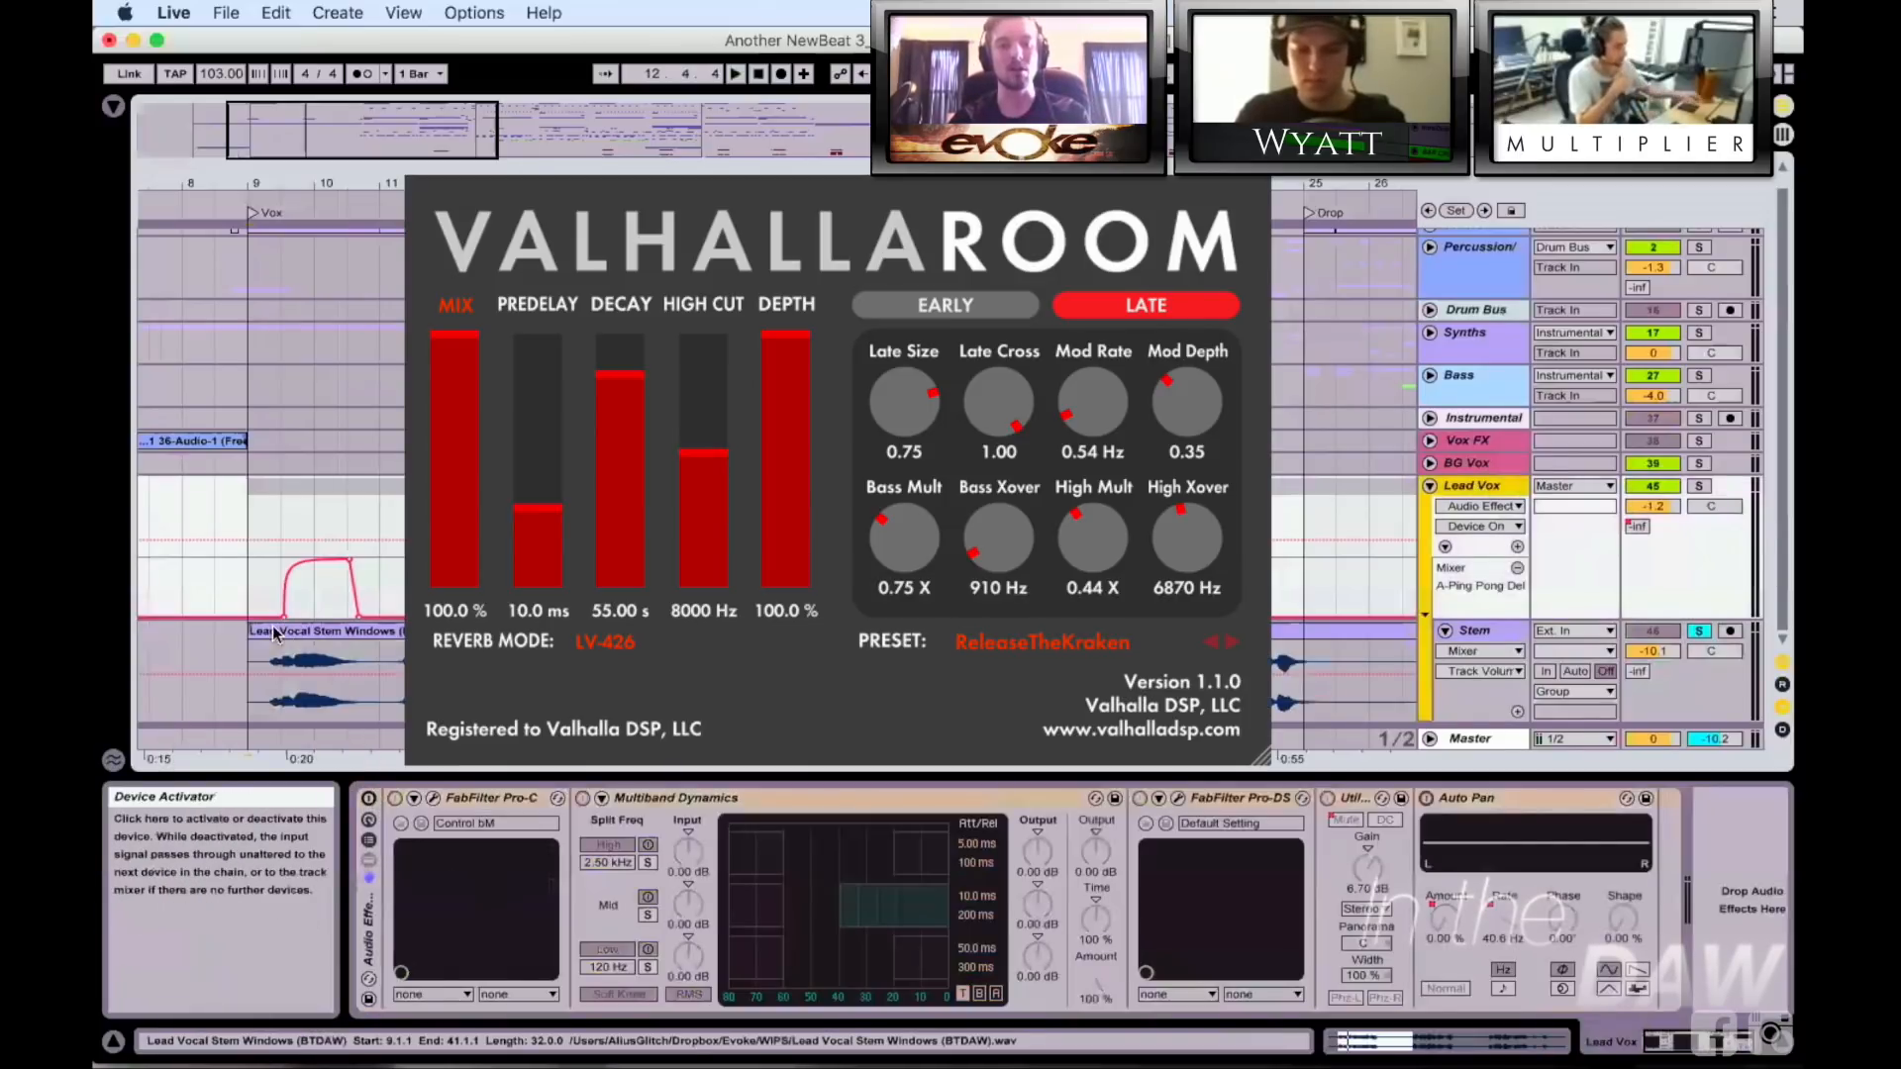
{"action": "left_click", "coordinate": [293, 653]}
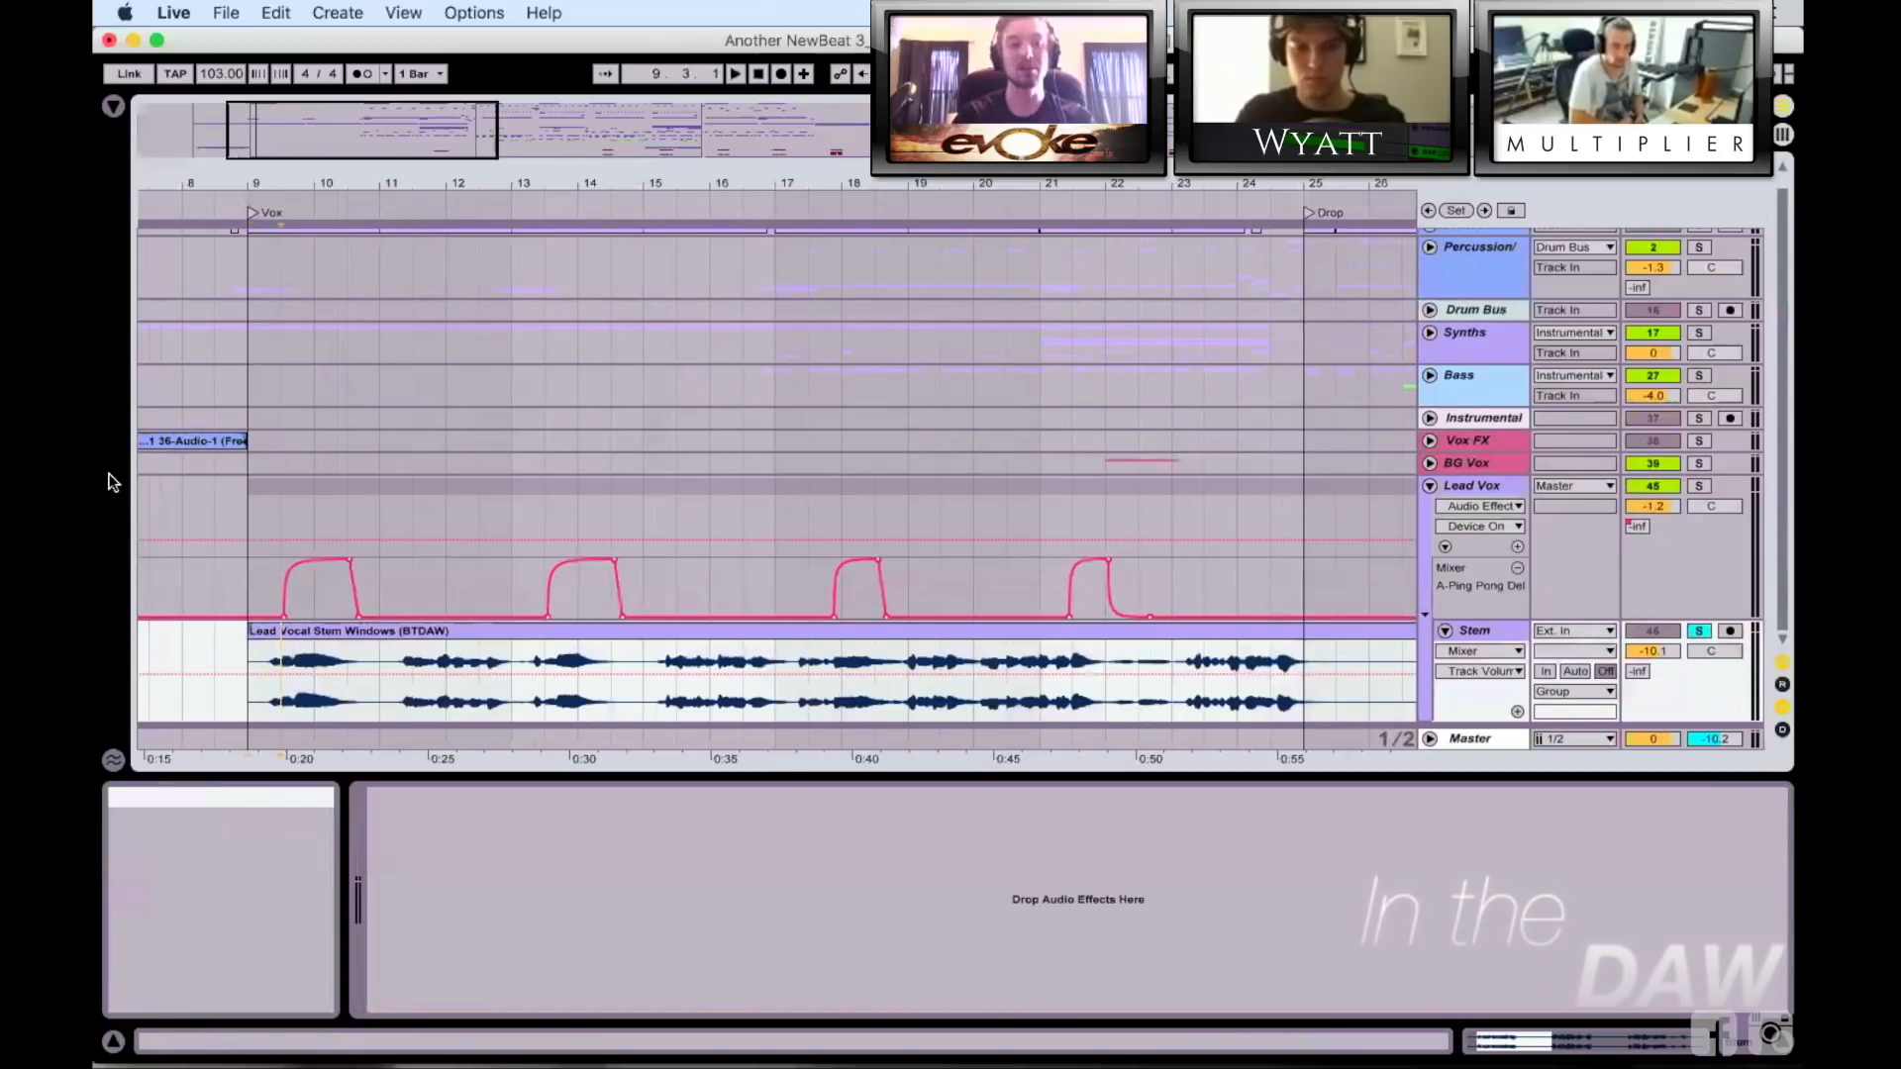
{"action": "left_click", "coordinate": [242, 526]}
{"action": "left_click", "coordinate": [1699, 486]}
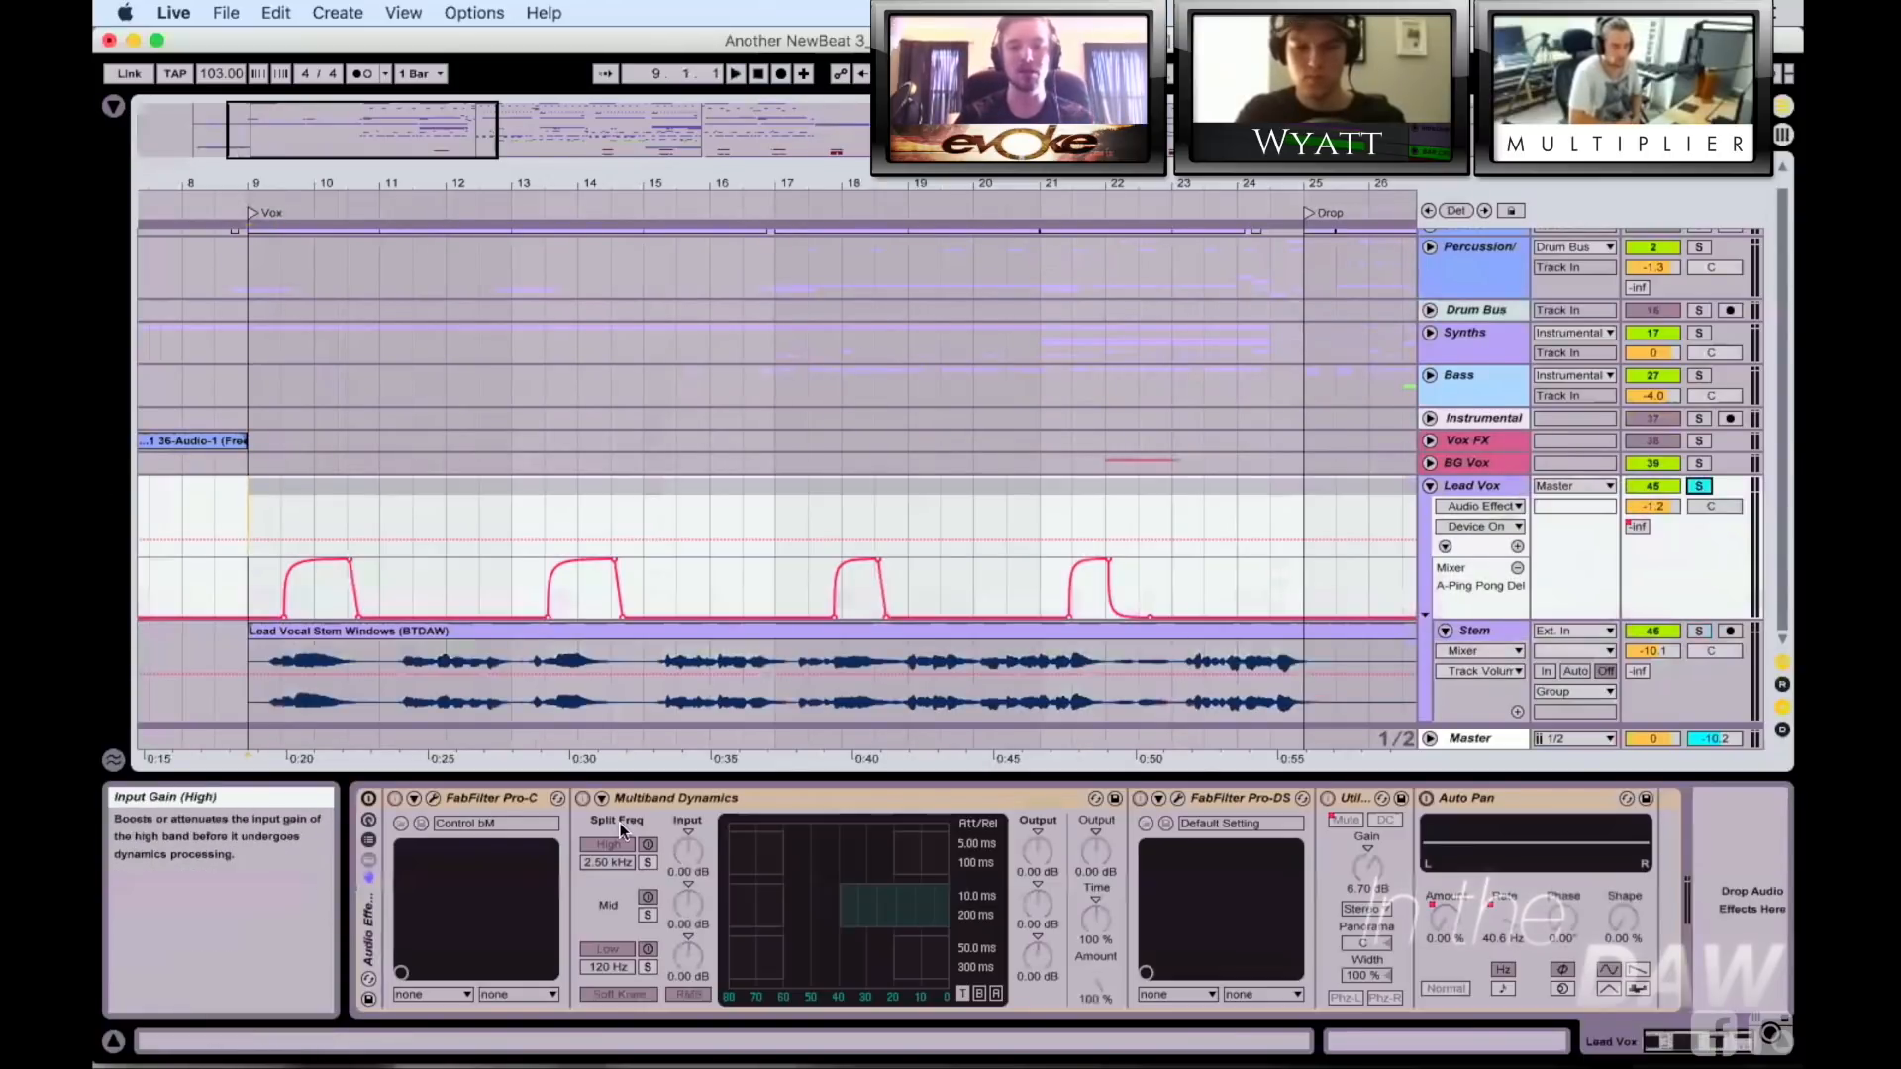
{"action": "left_click", "coordinate": [368, 798]}
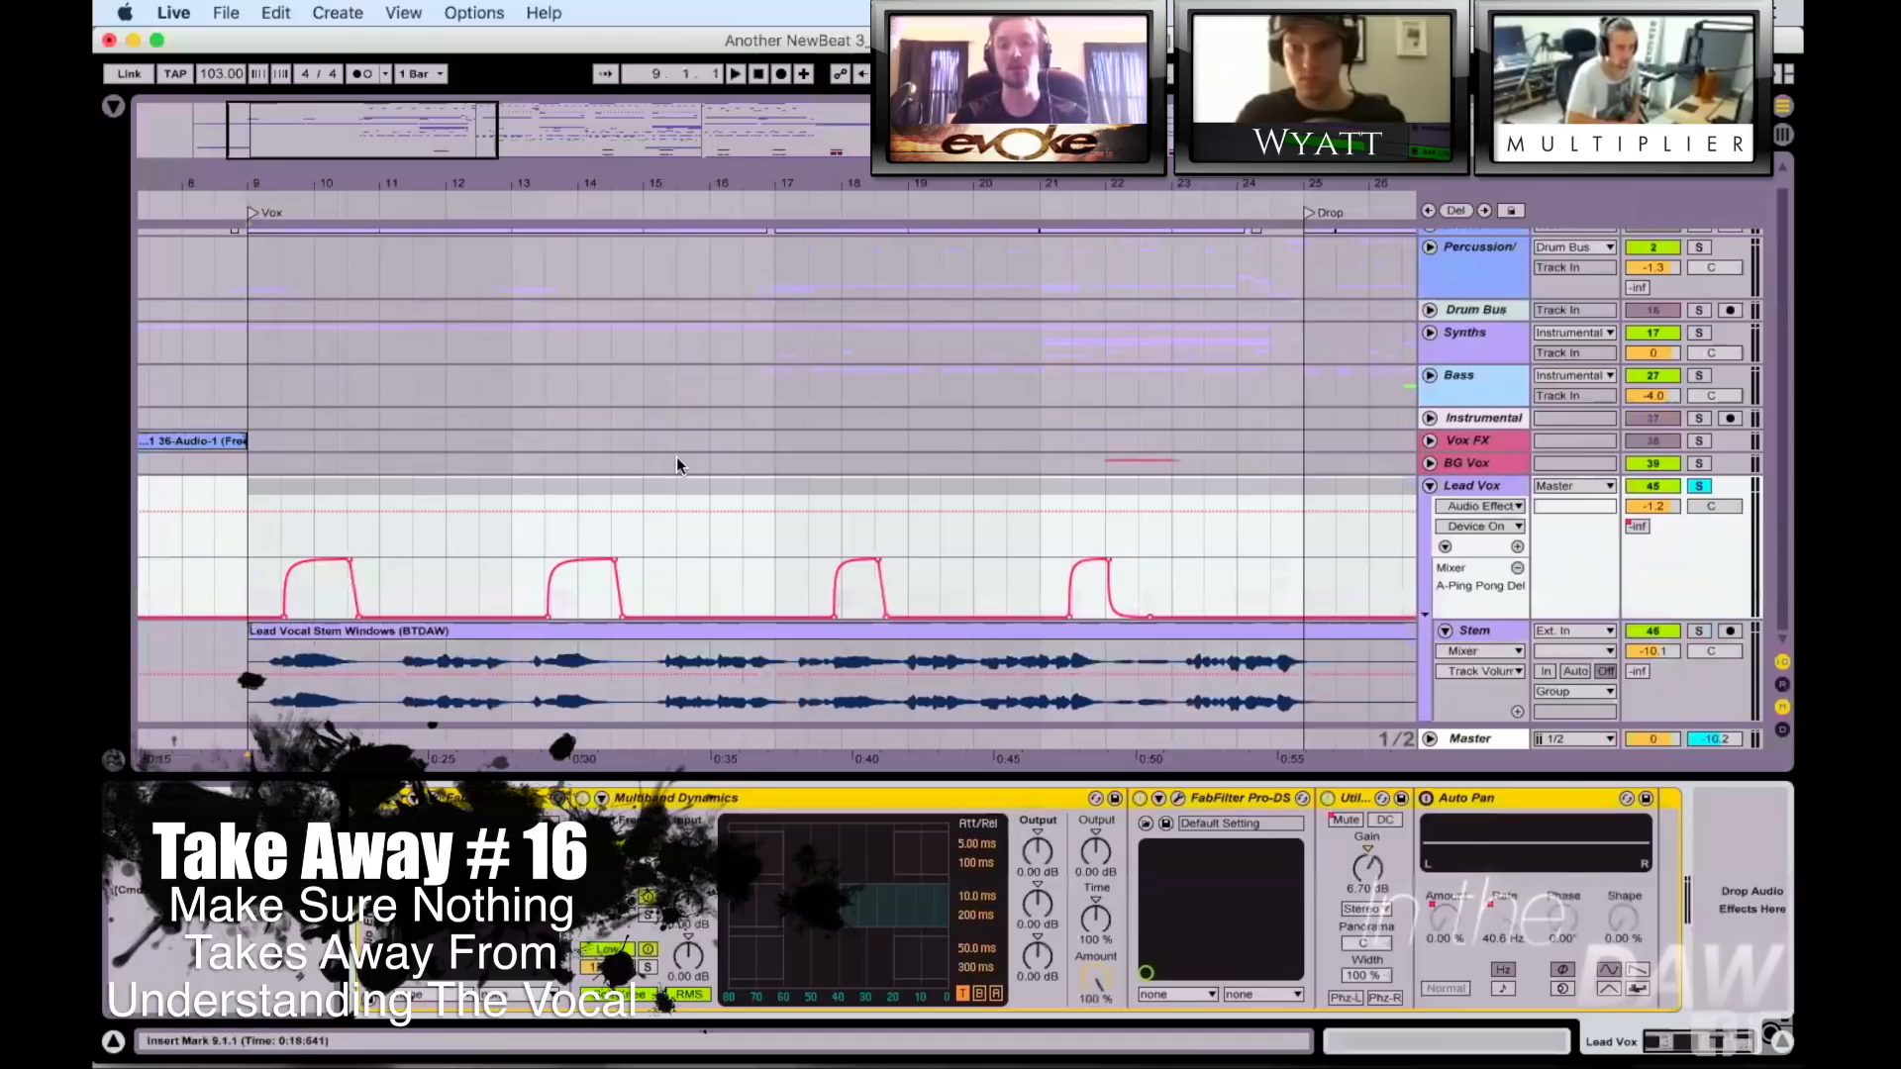
Step: Clear the browser search and add the ValhallaRoom plug-in at the end of the Lead Vox effect chain
{"action": "scroll", "coordinate": [1710, 871], "scroll_direction": "right", "scroll_amount": 2}
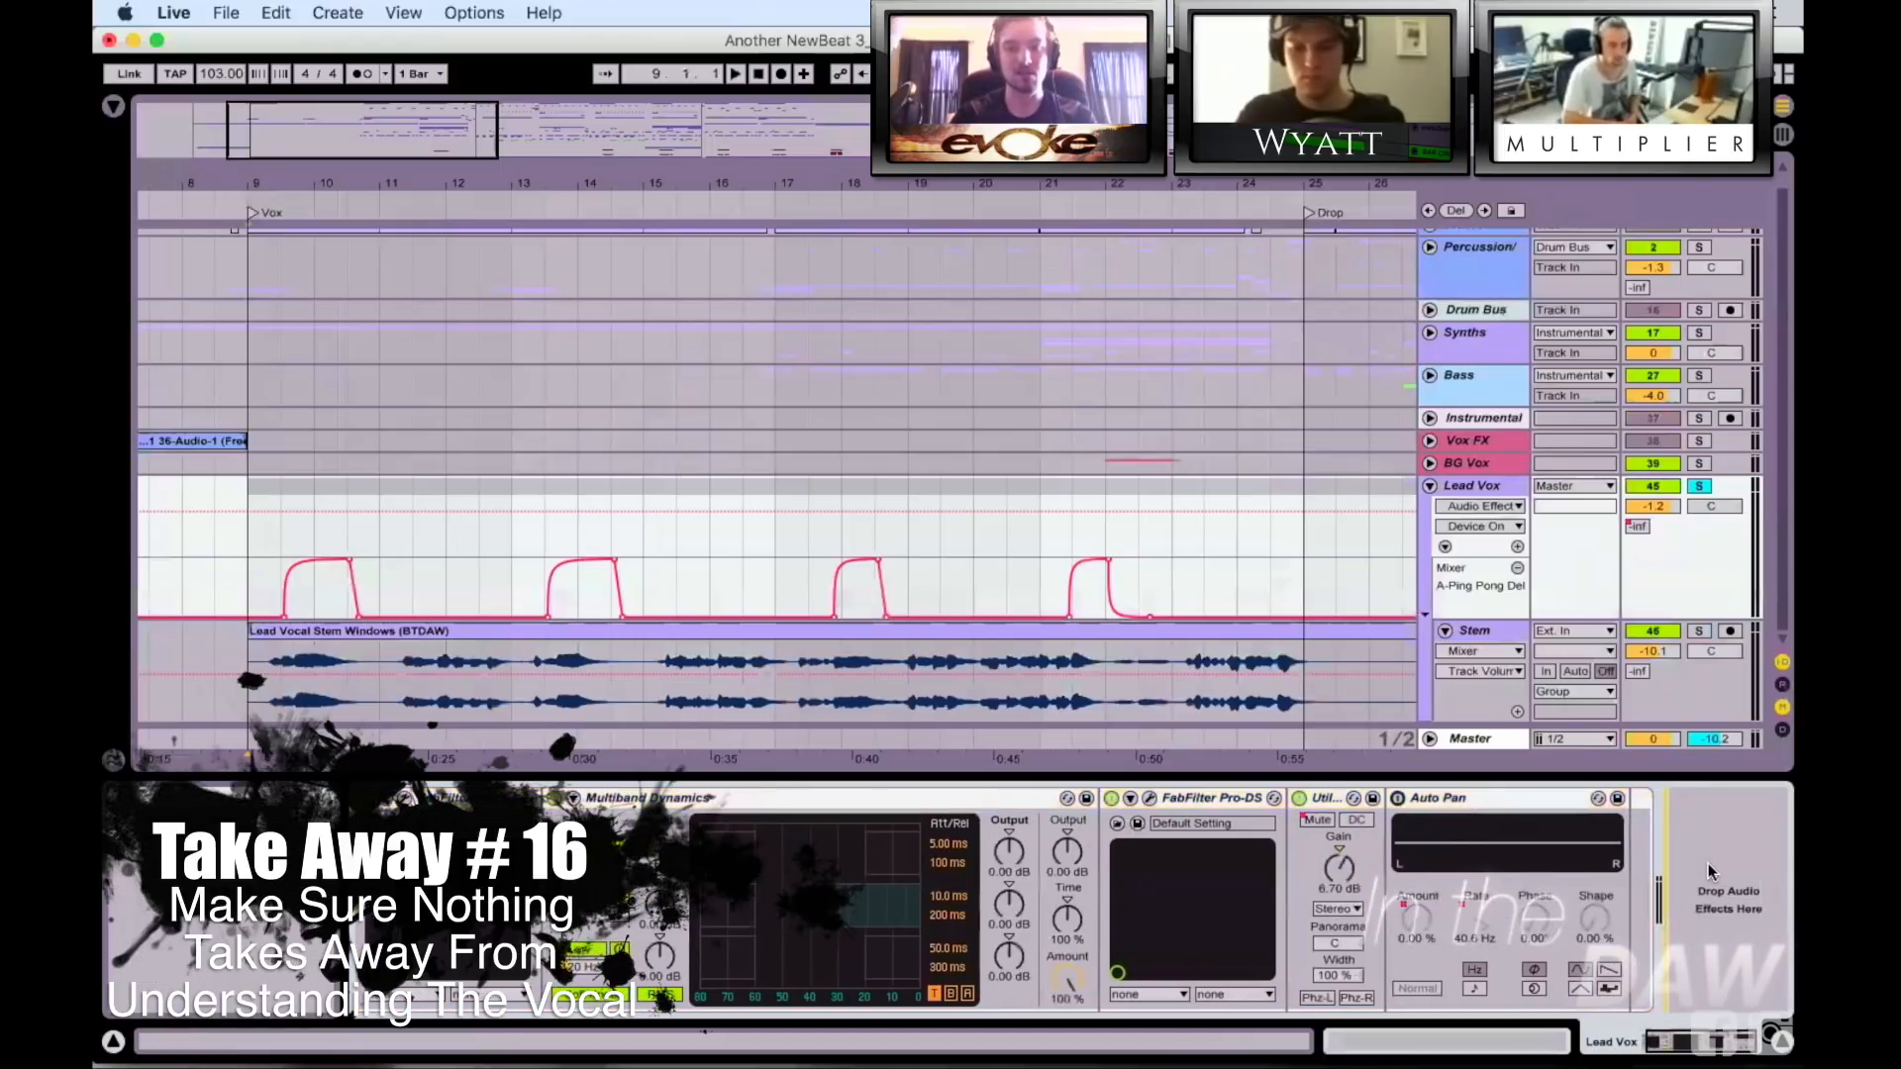
{"action": "key", "text": "super+alt+b"}
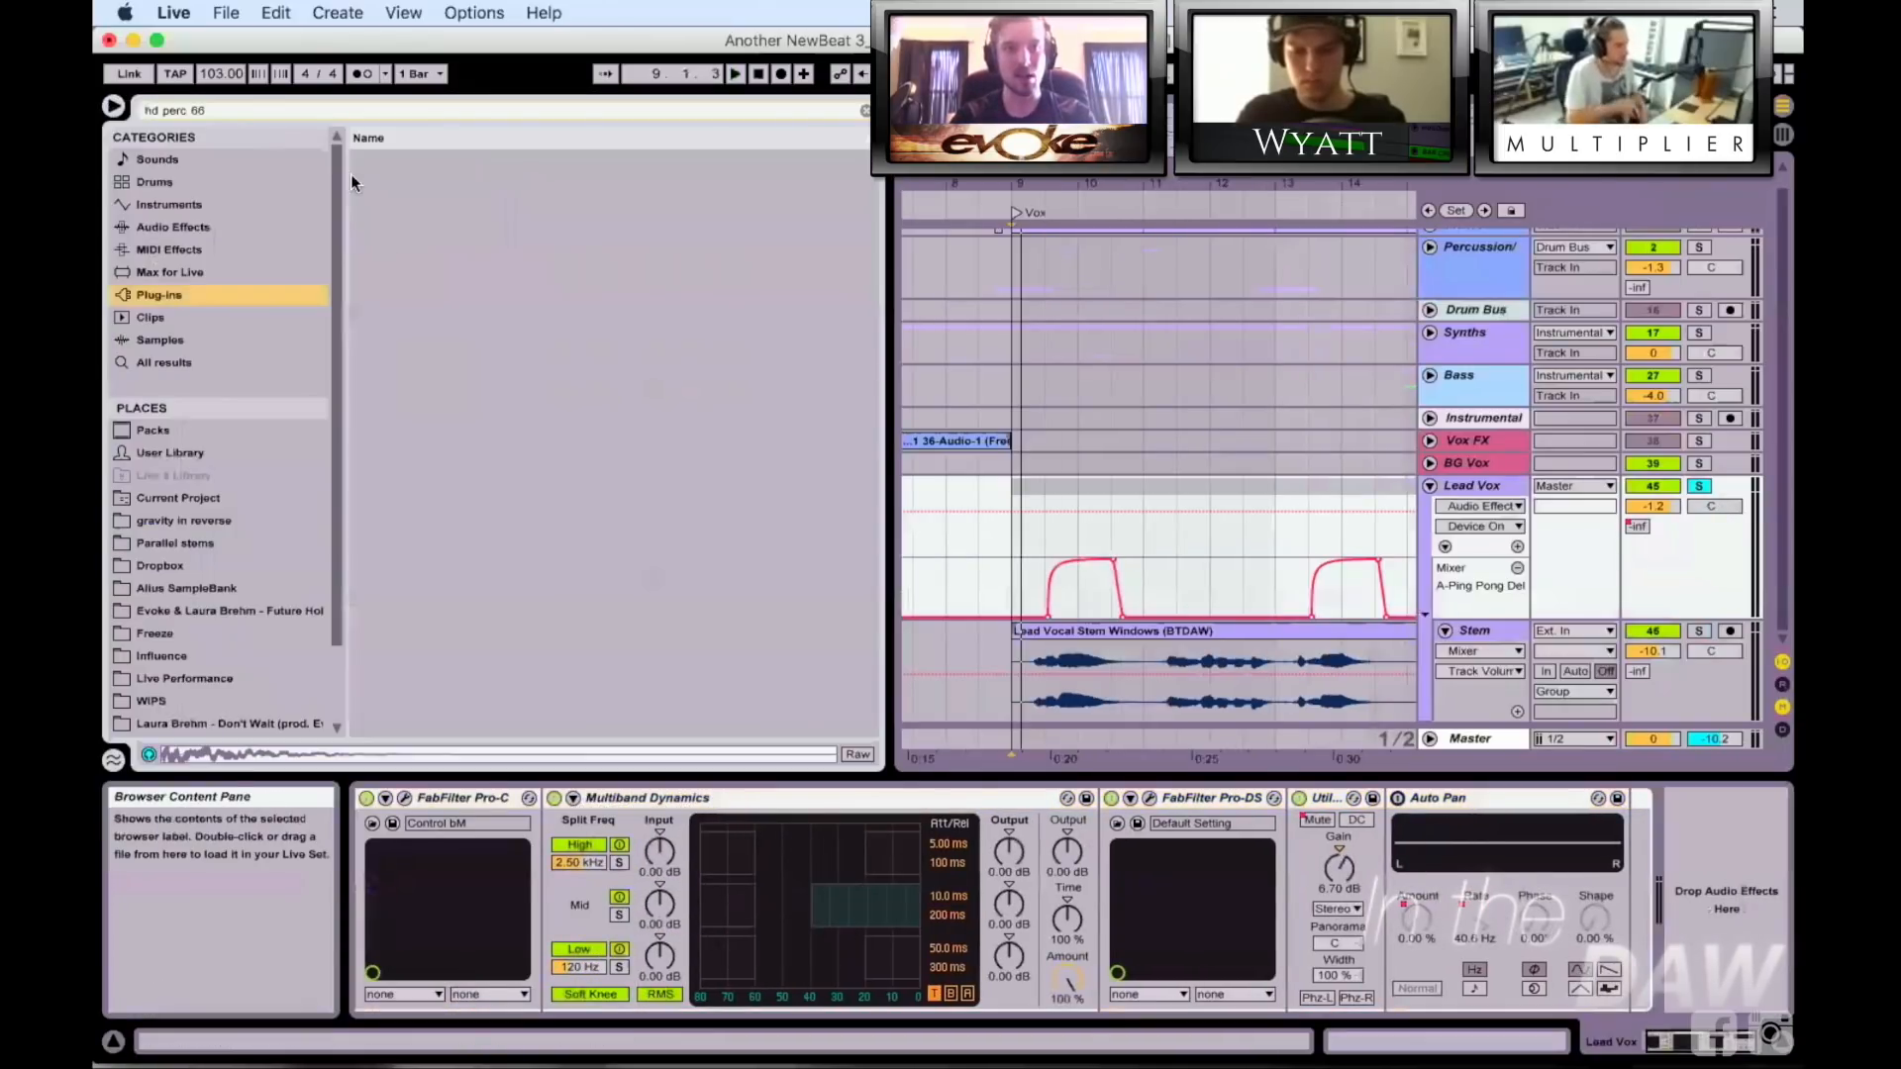
{"action": "left_click", "coordinate": [211, 111]}
{"action": "key", "text": "BackSpace"}
{"action": "scroll", "coordinate": [465, 495], "scroll_direction": "down", "scroll_amount": 10}
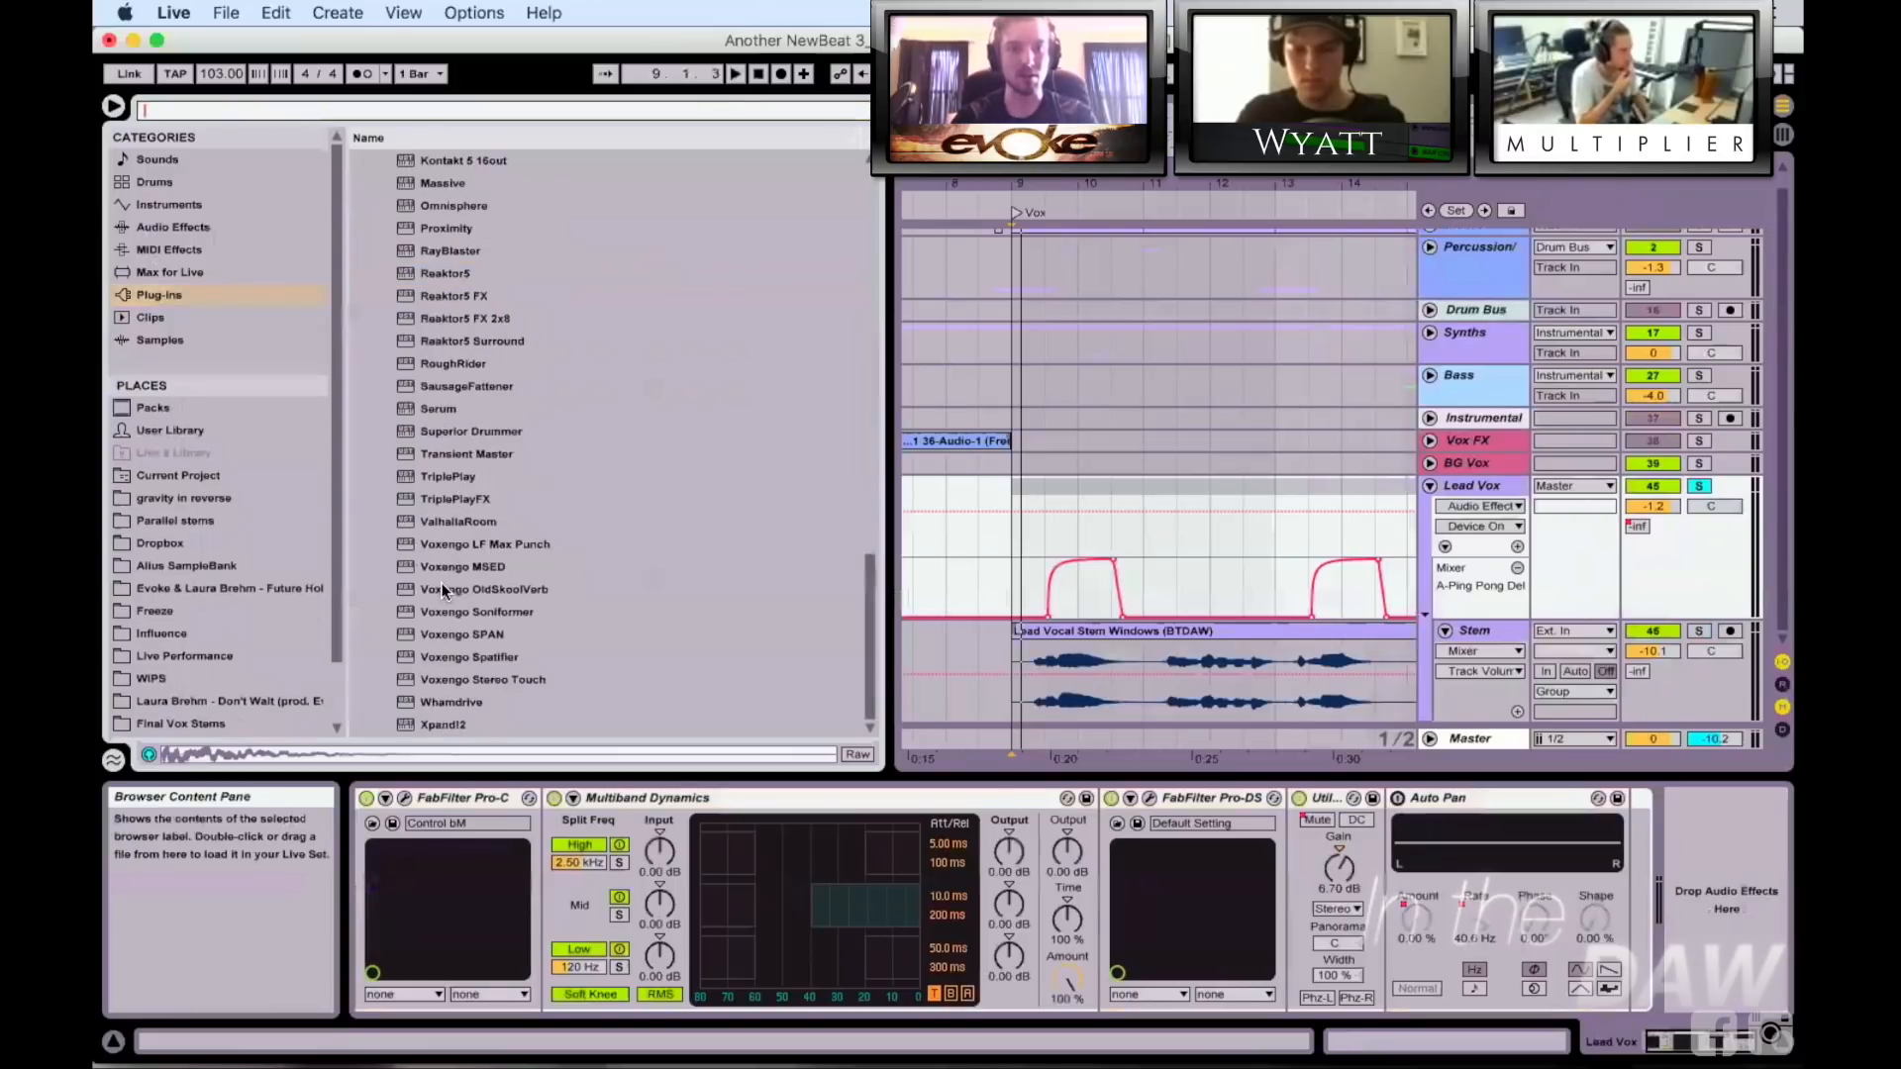
{"action": "left_click_drag", "start_coordinate": [461, 507], "coordinate": [1723, 899]}
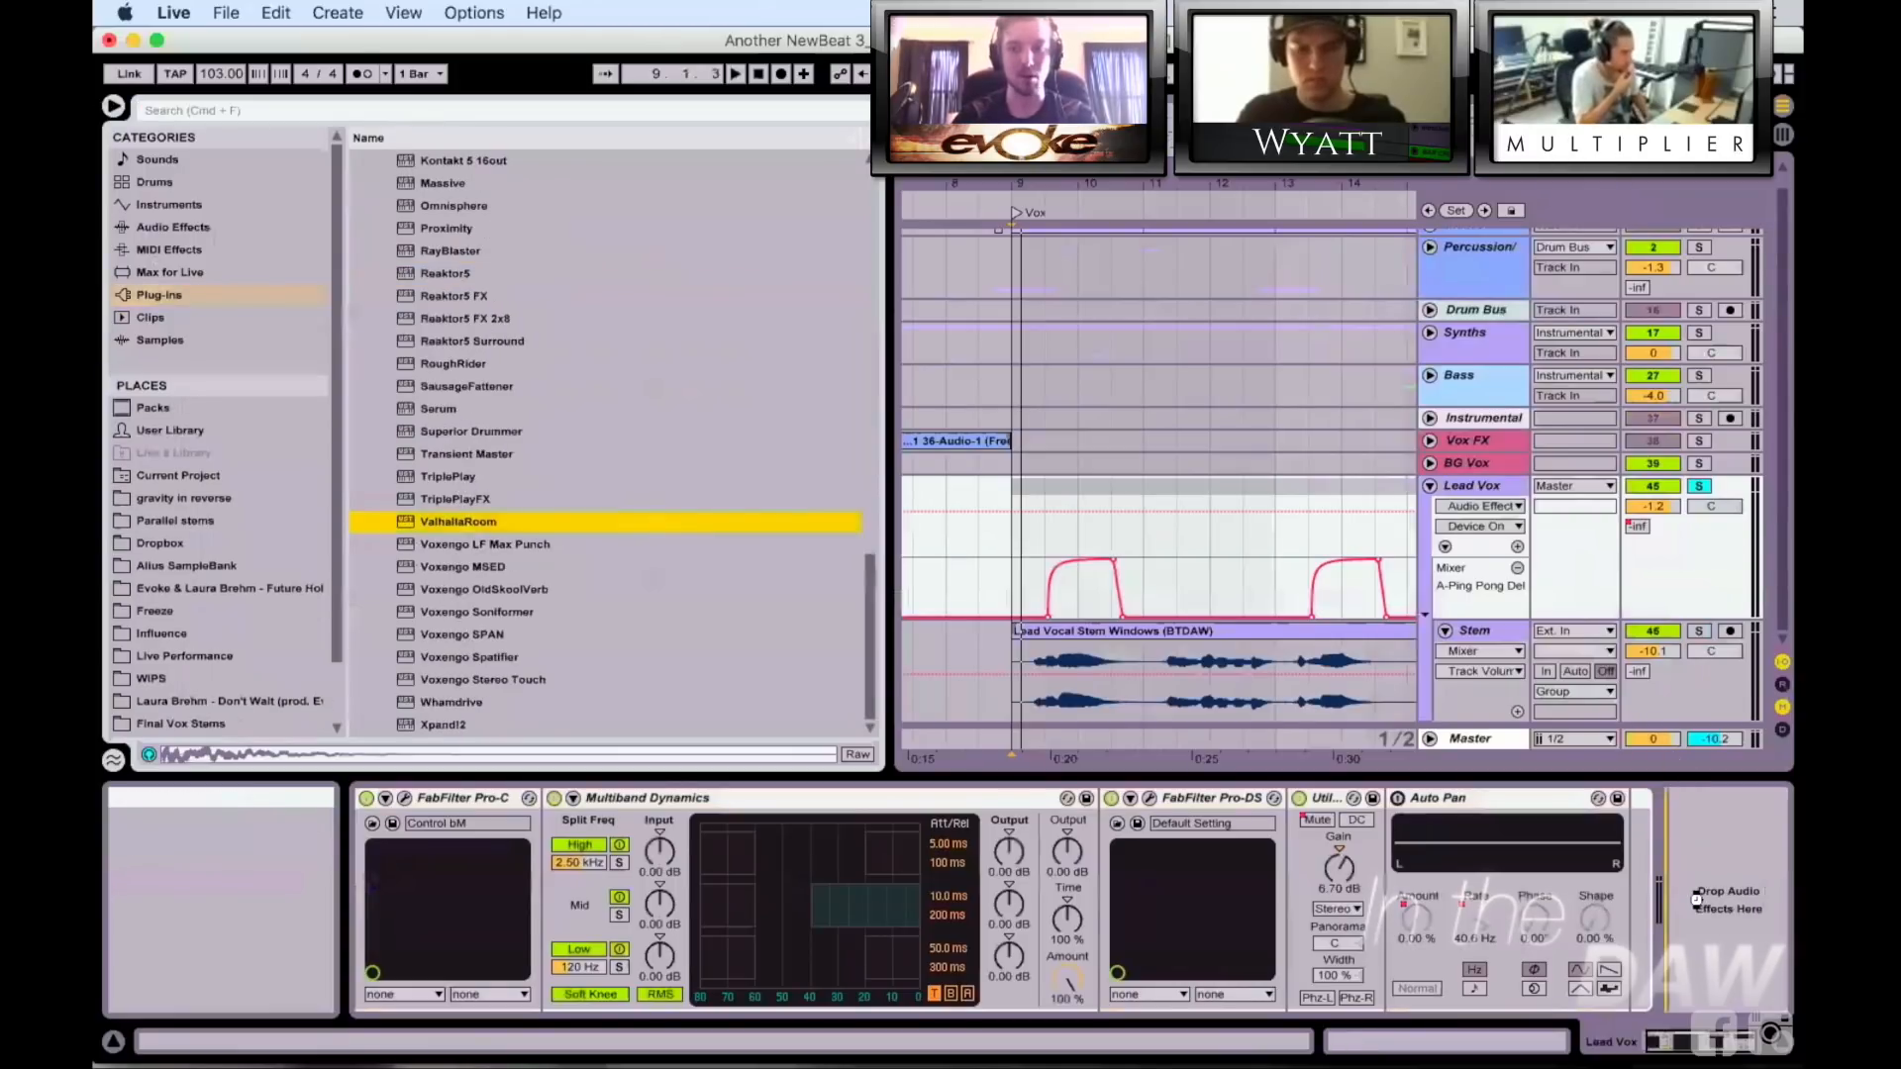
Step: Play the soloed vocal through ValhallaRoom, setting its decay to 7.16 s and high cut to 6690 Hz
{"action": "key", "text": "space"}
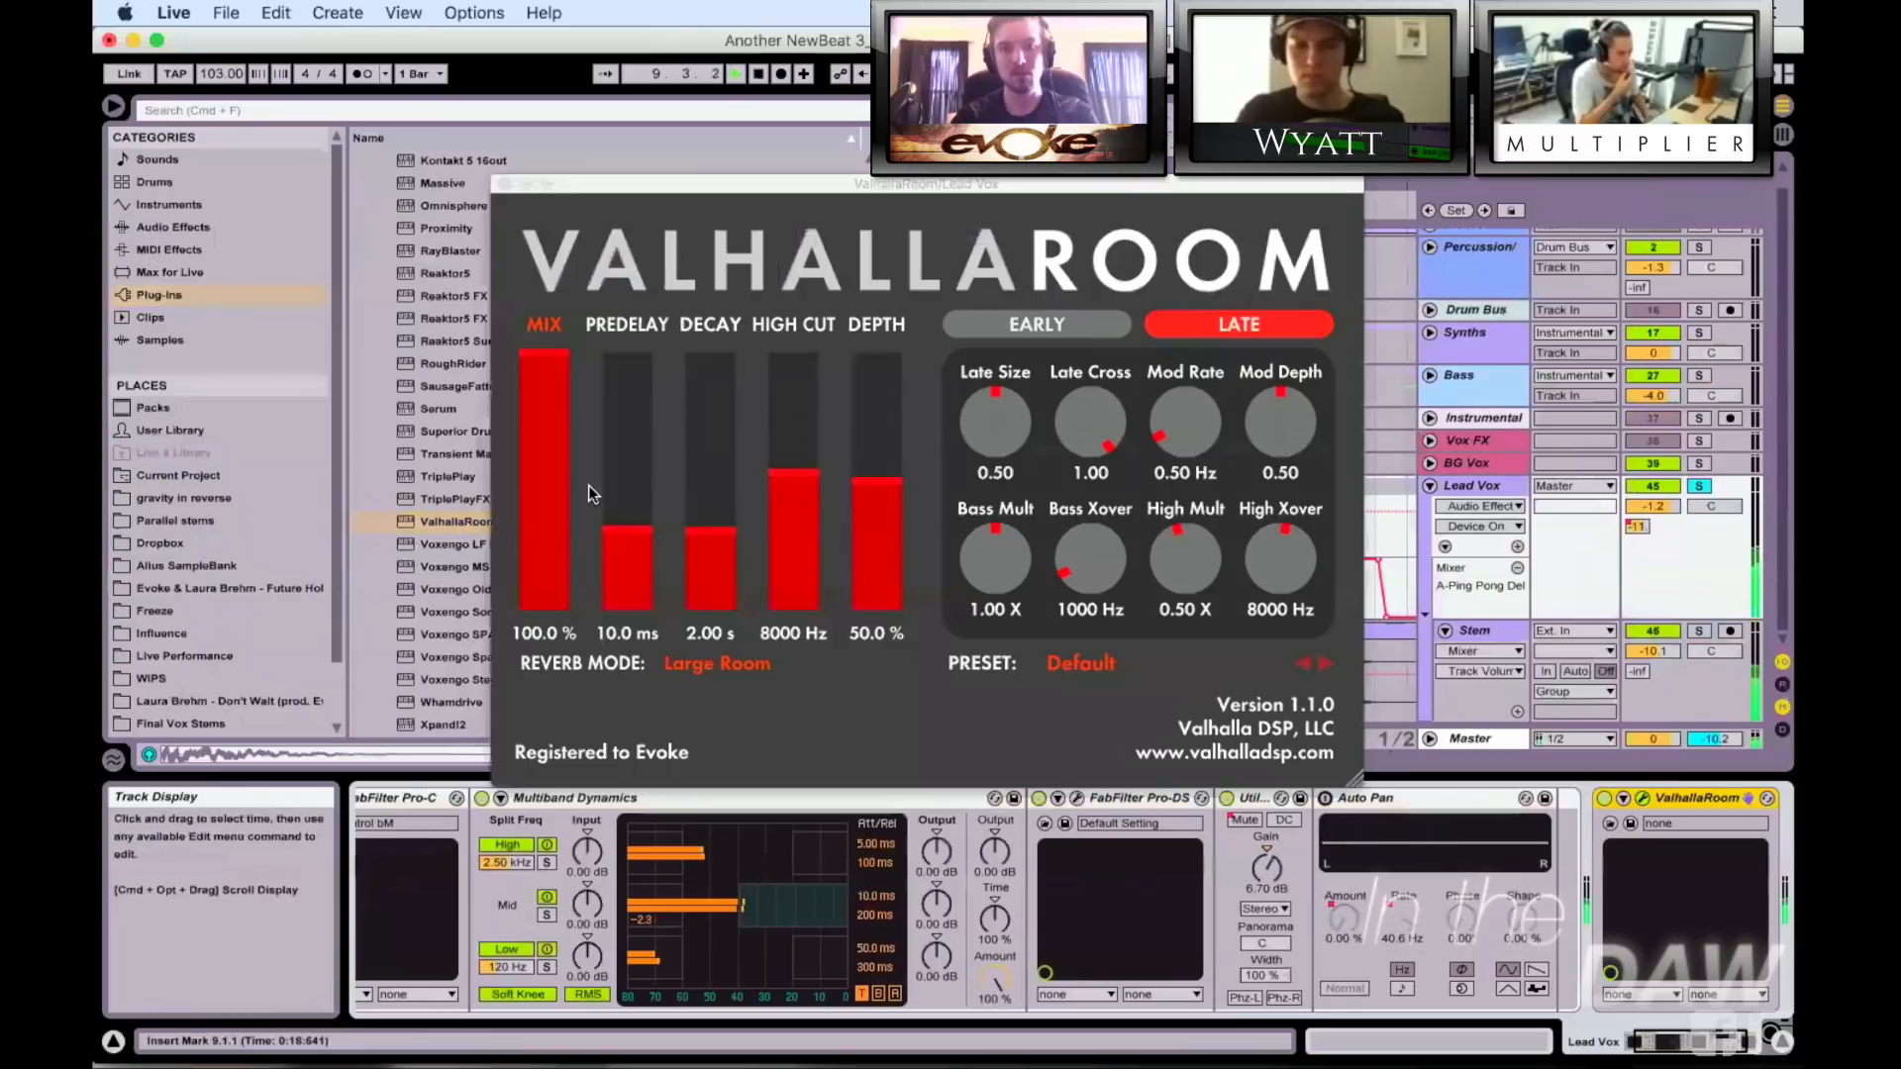
{"action": "left_click_drag", "start_coordinate": [698, 479], "coordinate": [698, 492]}
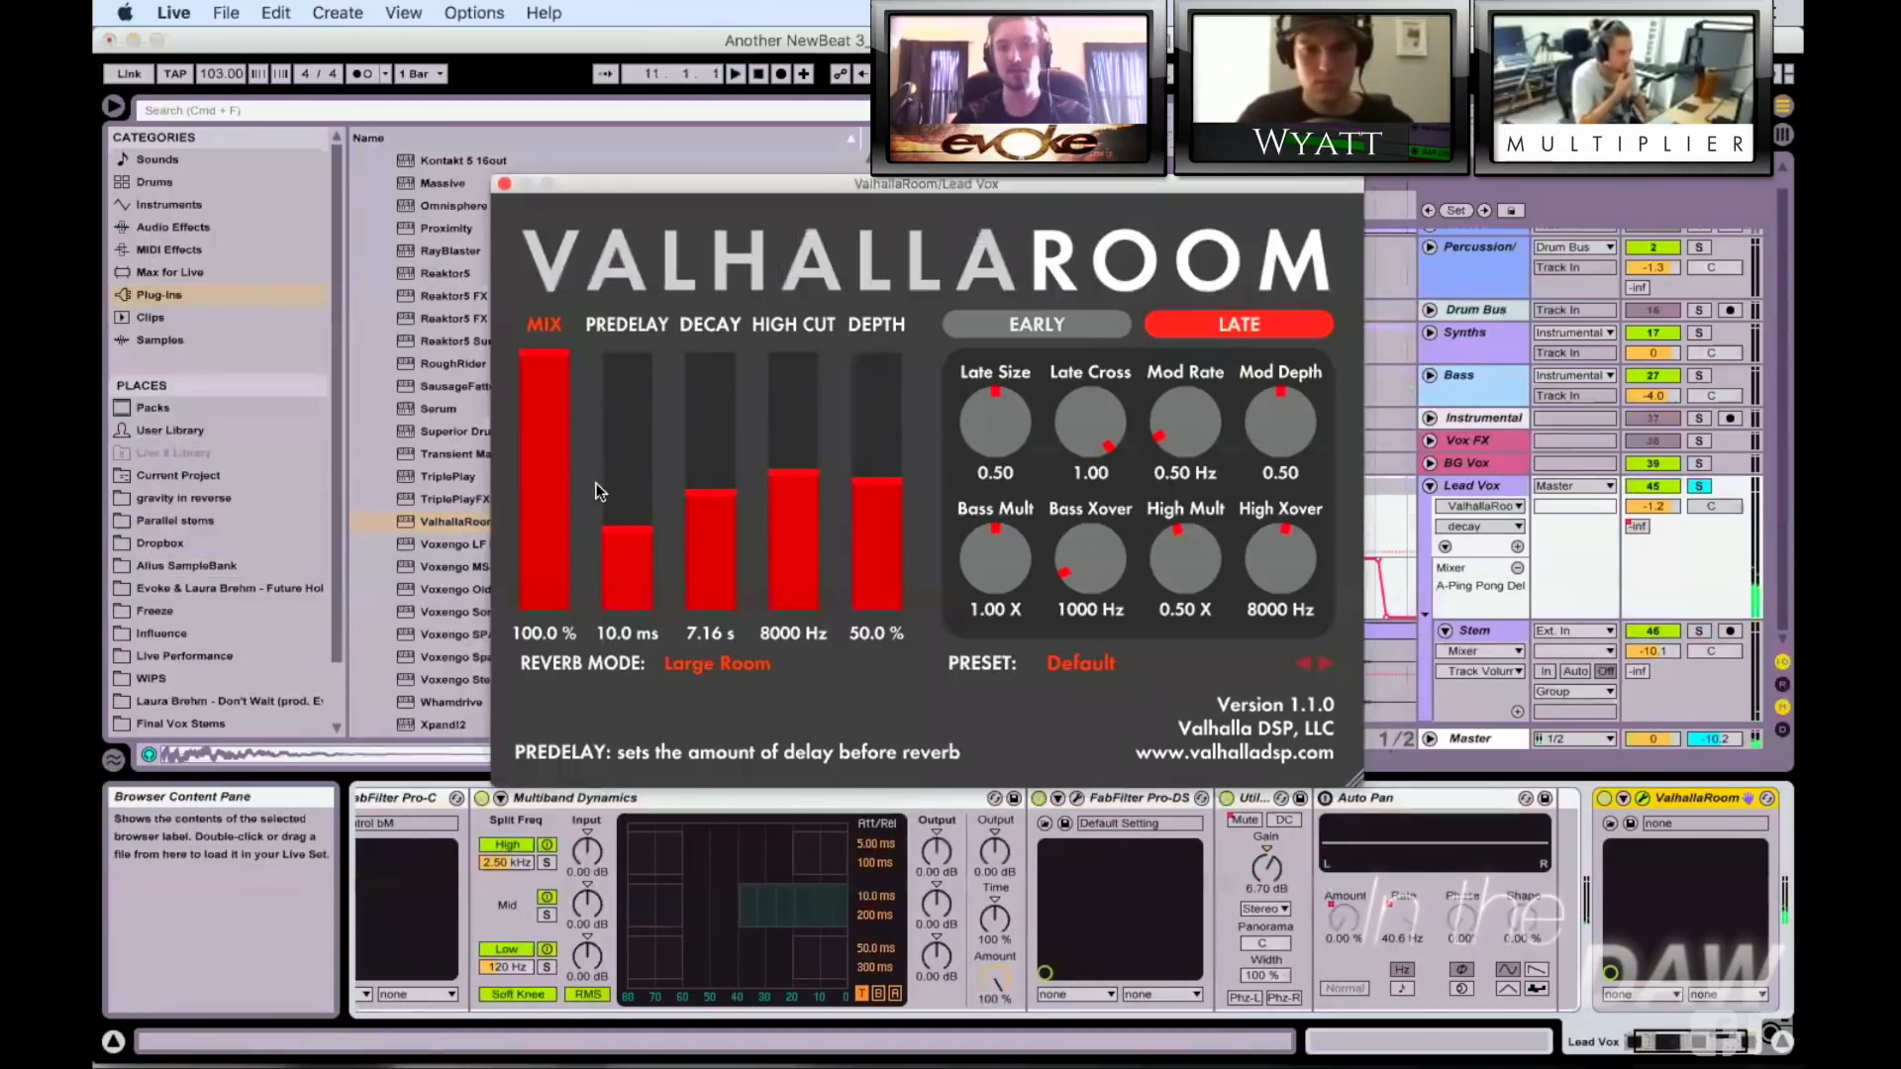
{"action": "left_click_drag", "start_coordinate": [777, 487], "coordinate": [777, 505]}
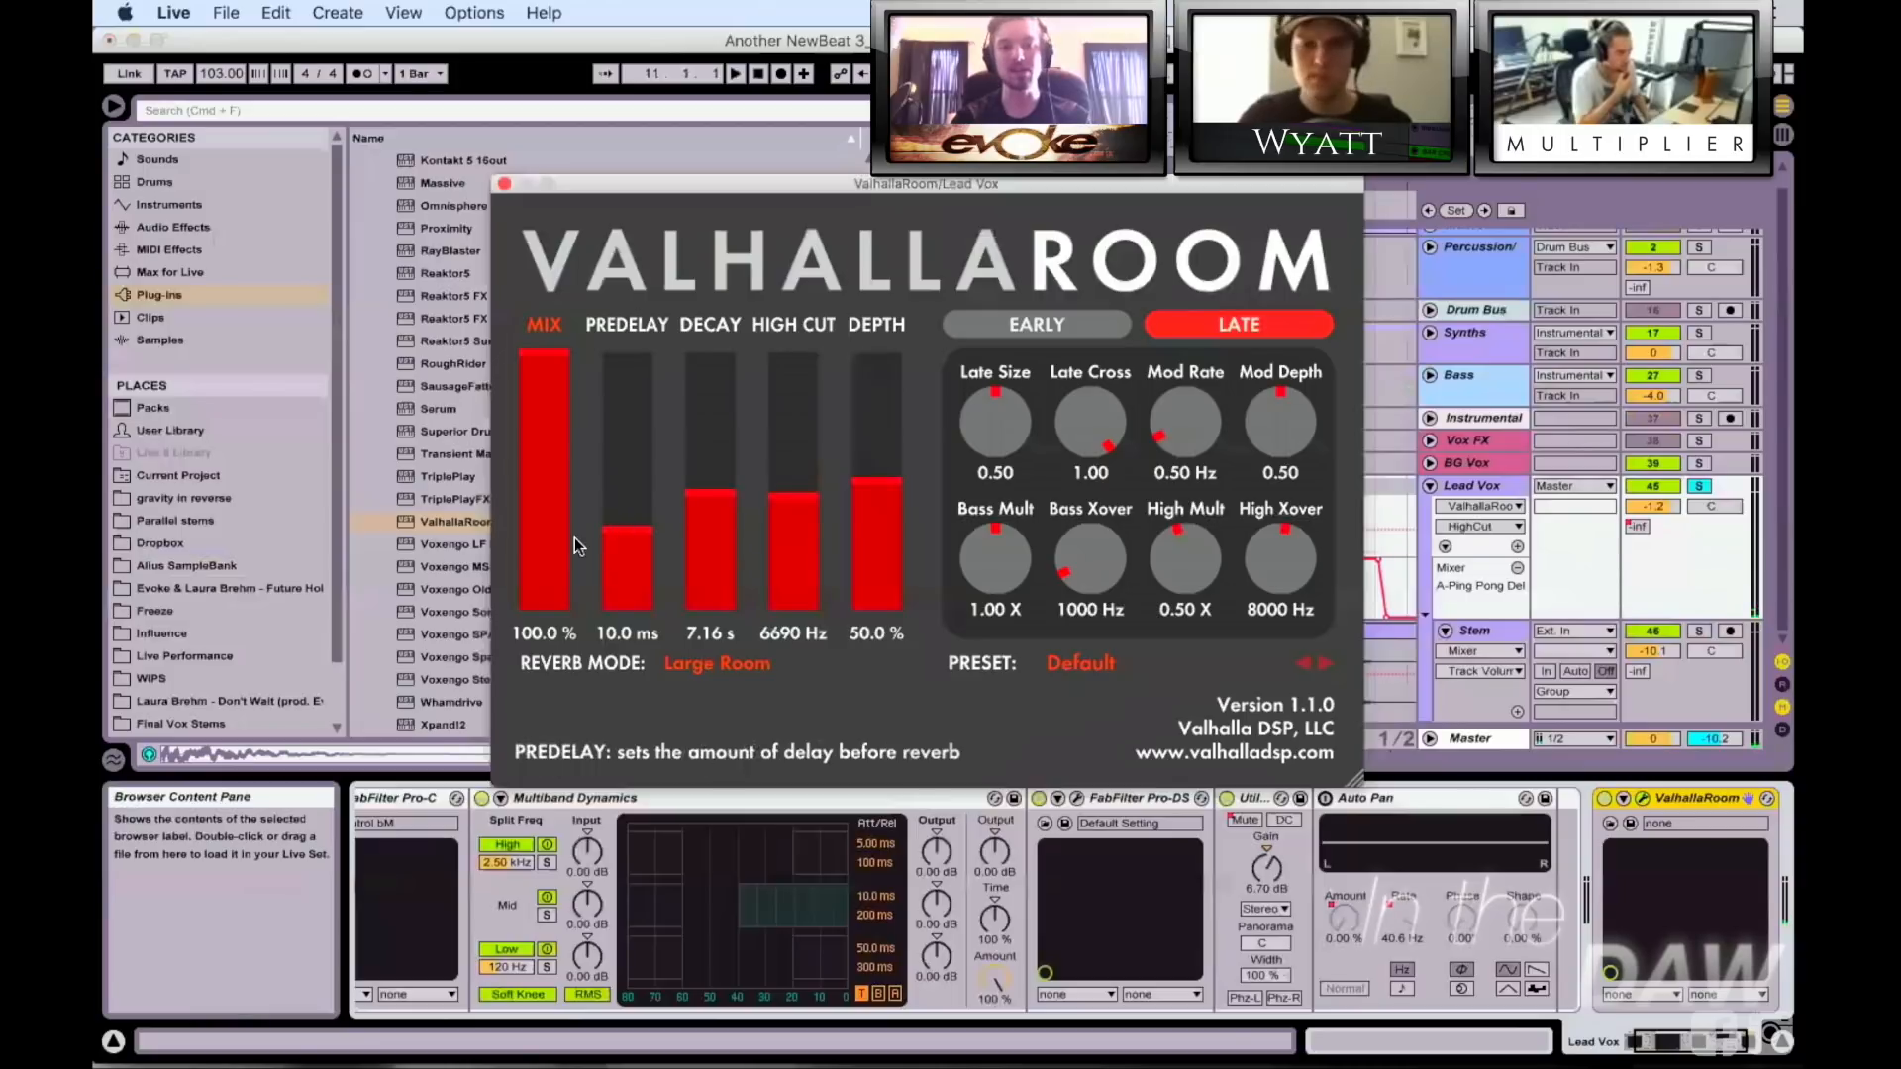
Step: Unsolo Lead Vox, lower ValhallaRoom's mix to 26.3 % and play the vocal within the full mix
{"action": "left_click", "coordinate": [1710, 487]}
{"action": "left_click", "coordinate": [1710, 487]}
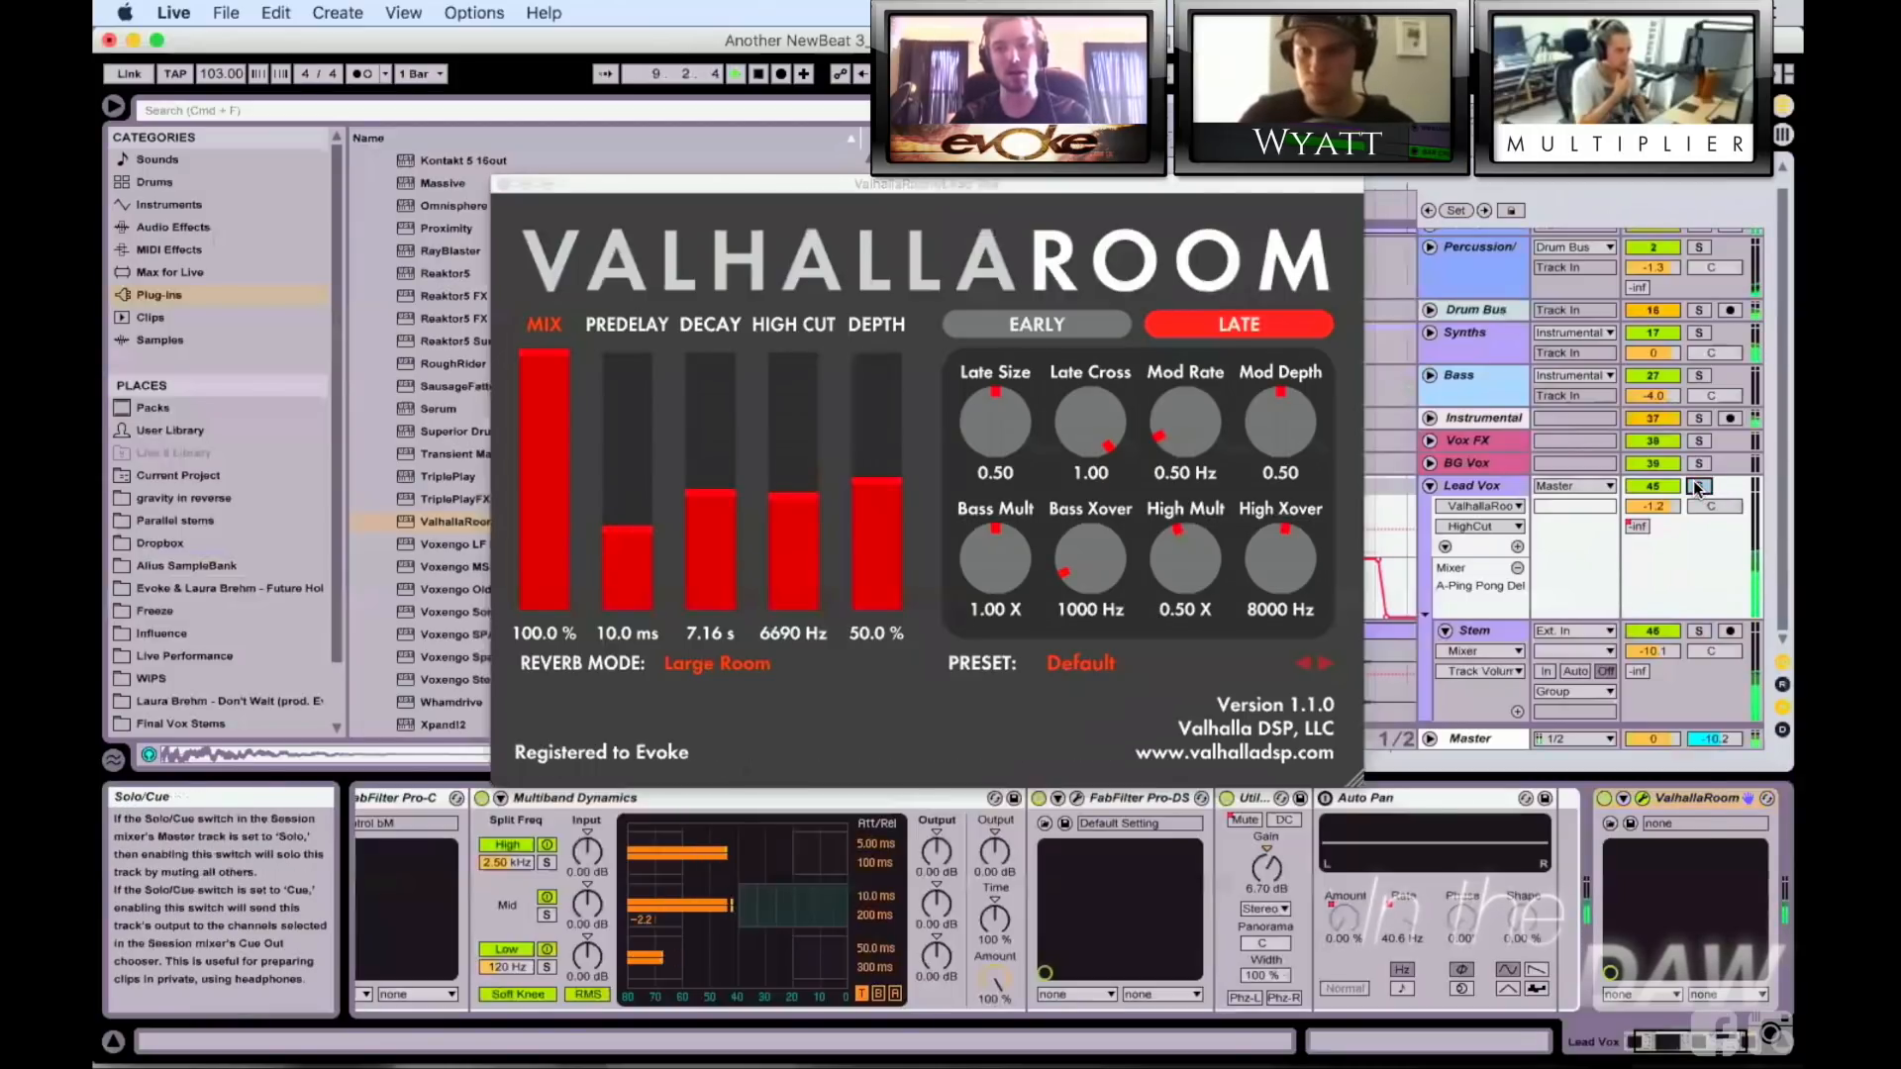
{"action": "left_click", "coordinate": [544, 485]}
{"action": "left_click_drag", "start_coordinate": [544, 485], "coordinate": [545, 543]}
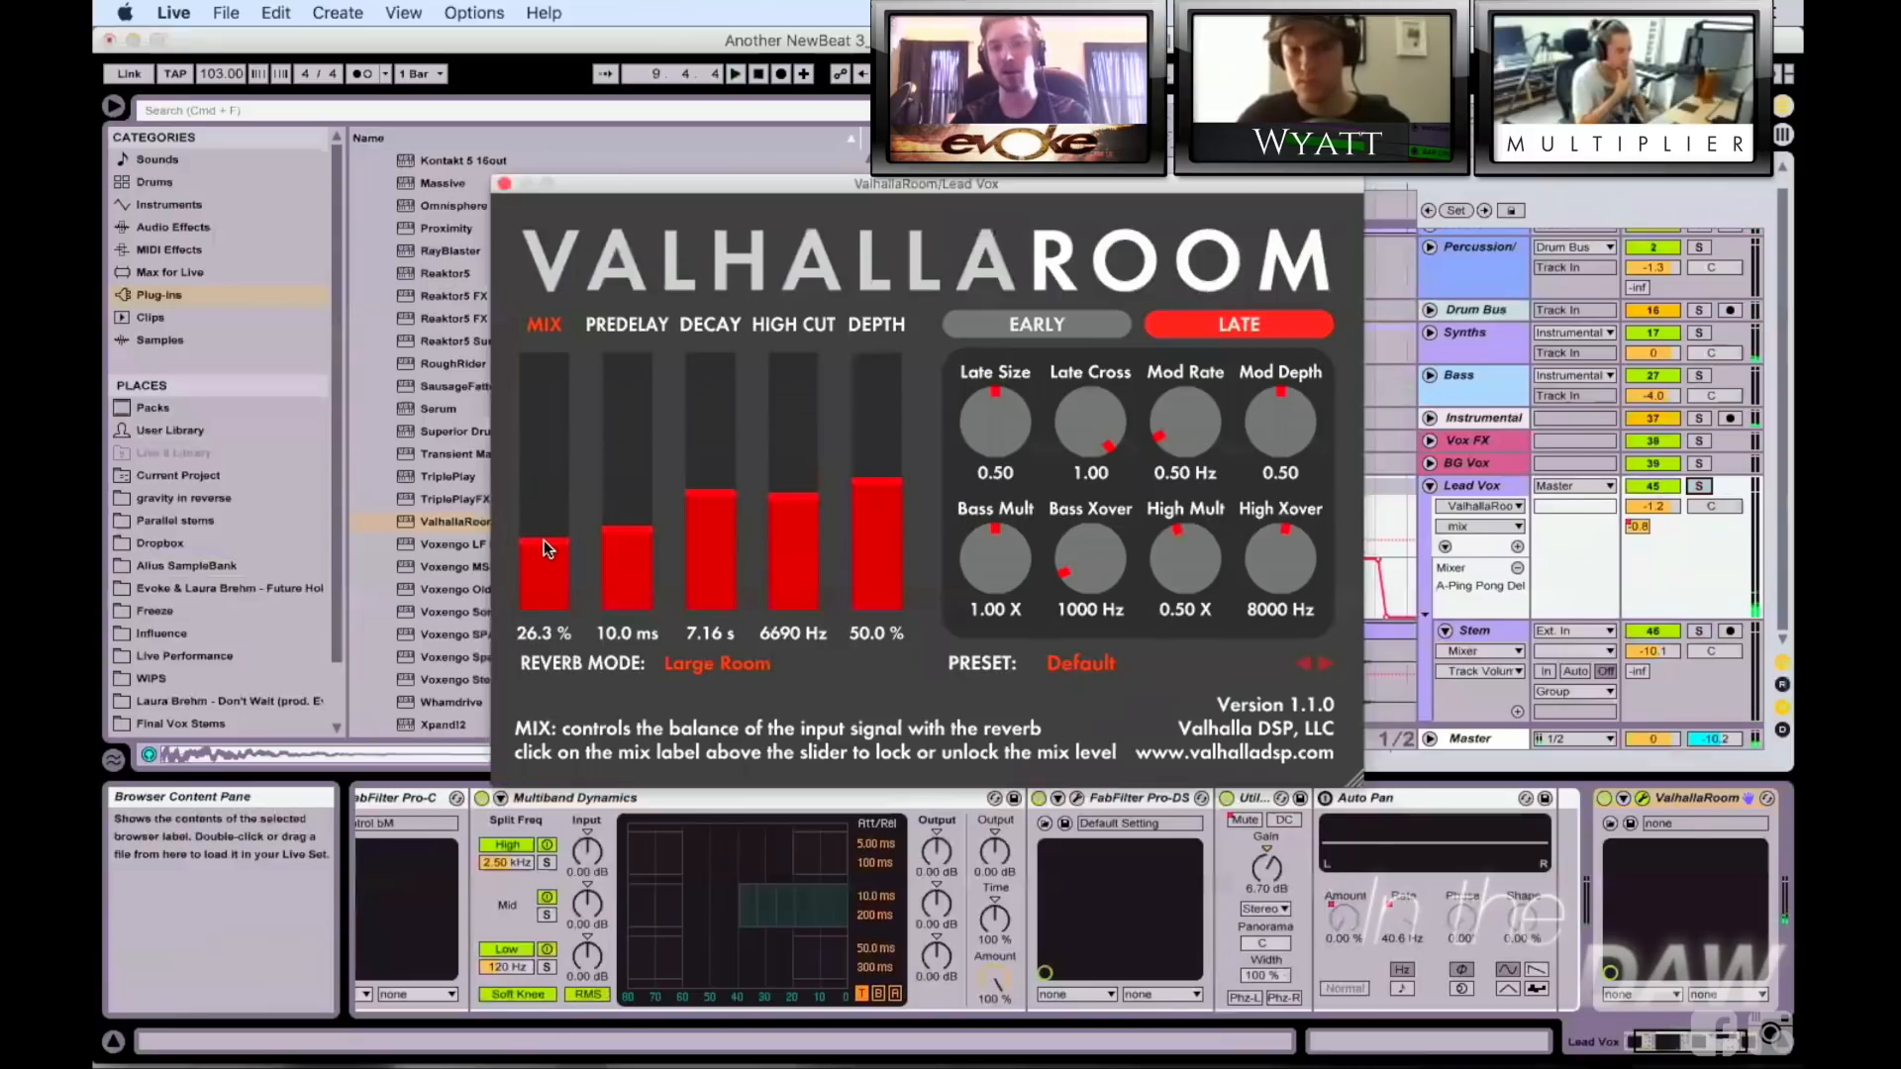
{"action": "key", "text": "space"}
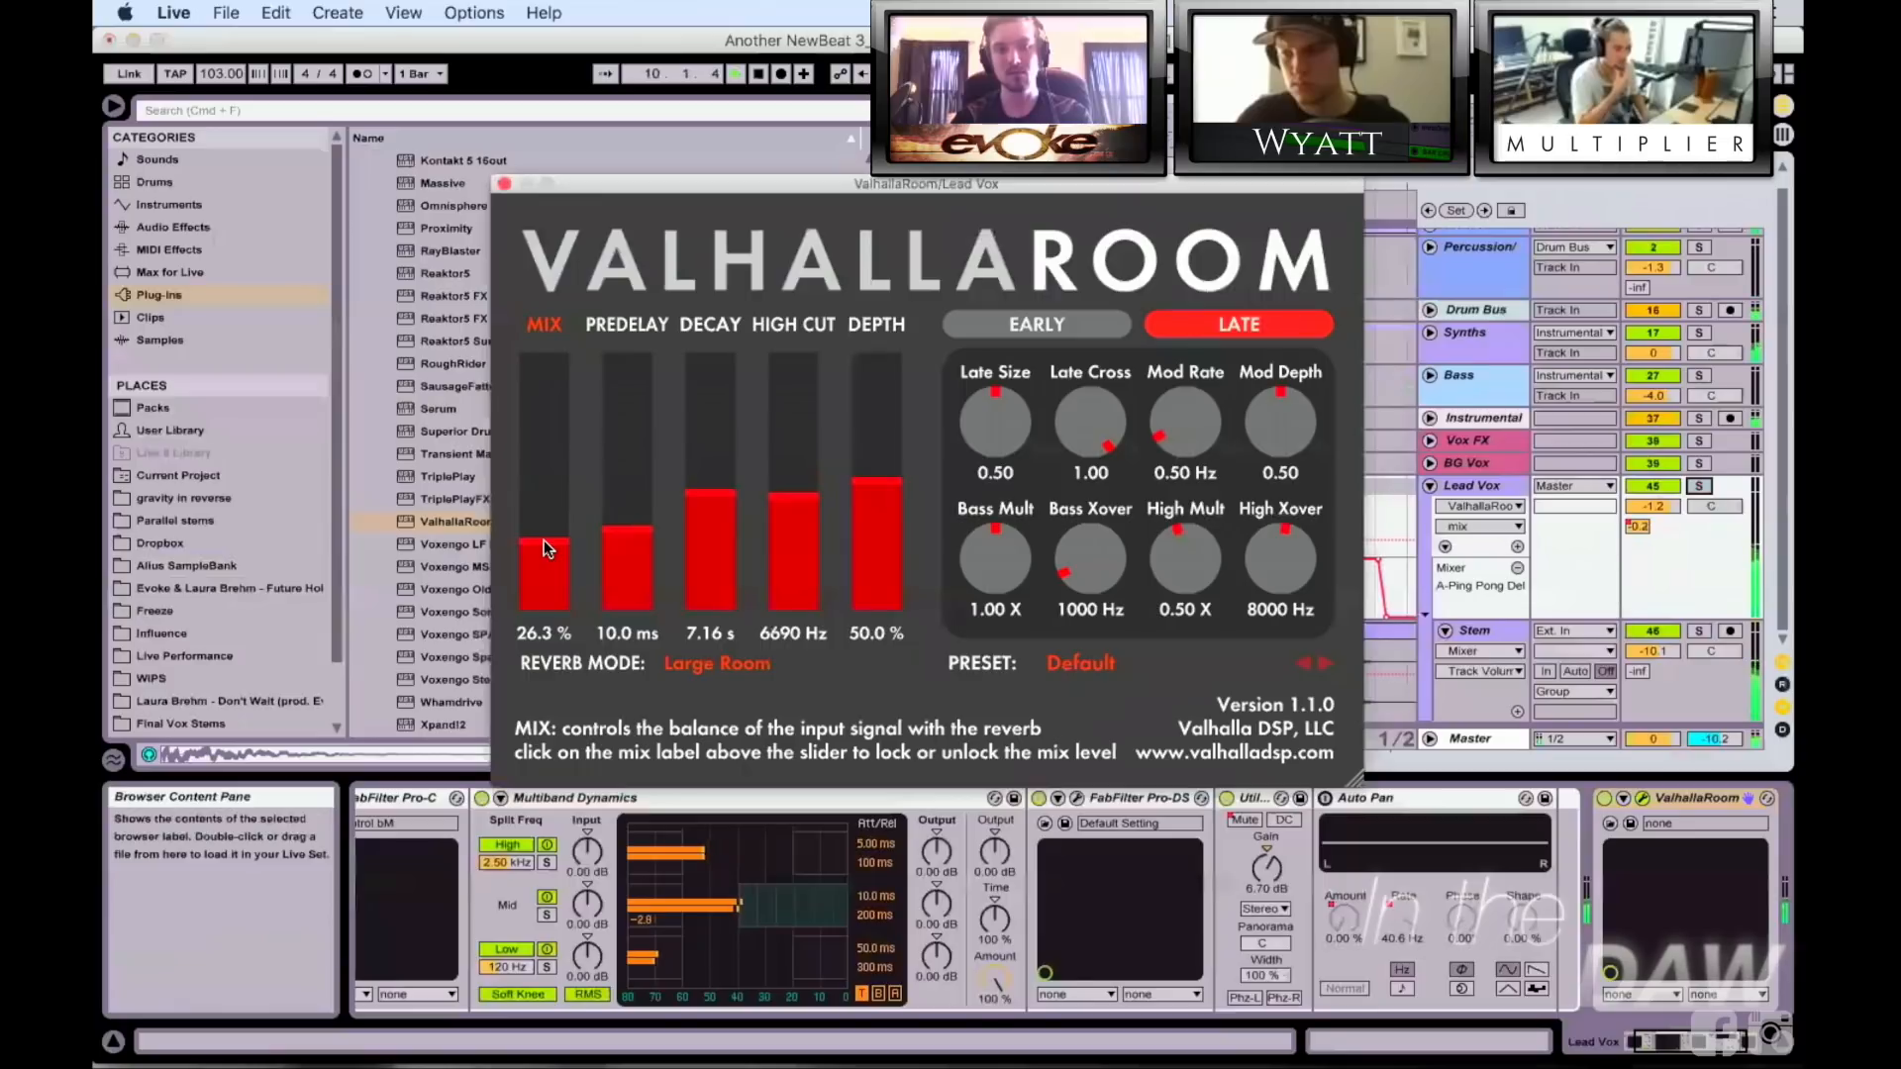
{"action": "key", "text": "space"}
Step: Solo Lead Vox, set ValhallaRoom's mix to 12.0 % and play the vocal
{"action": "left_click", "coordinate": [1699, 485]}
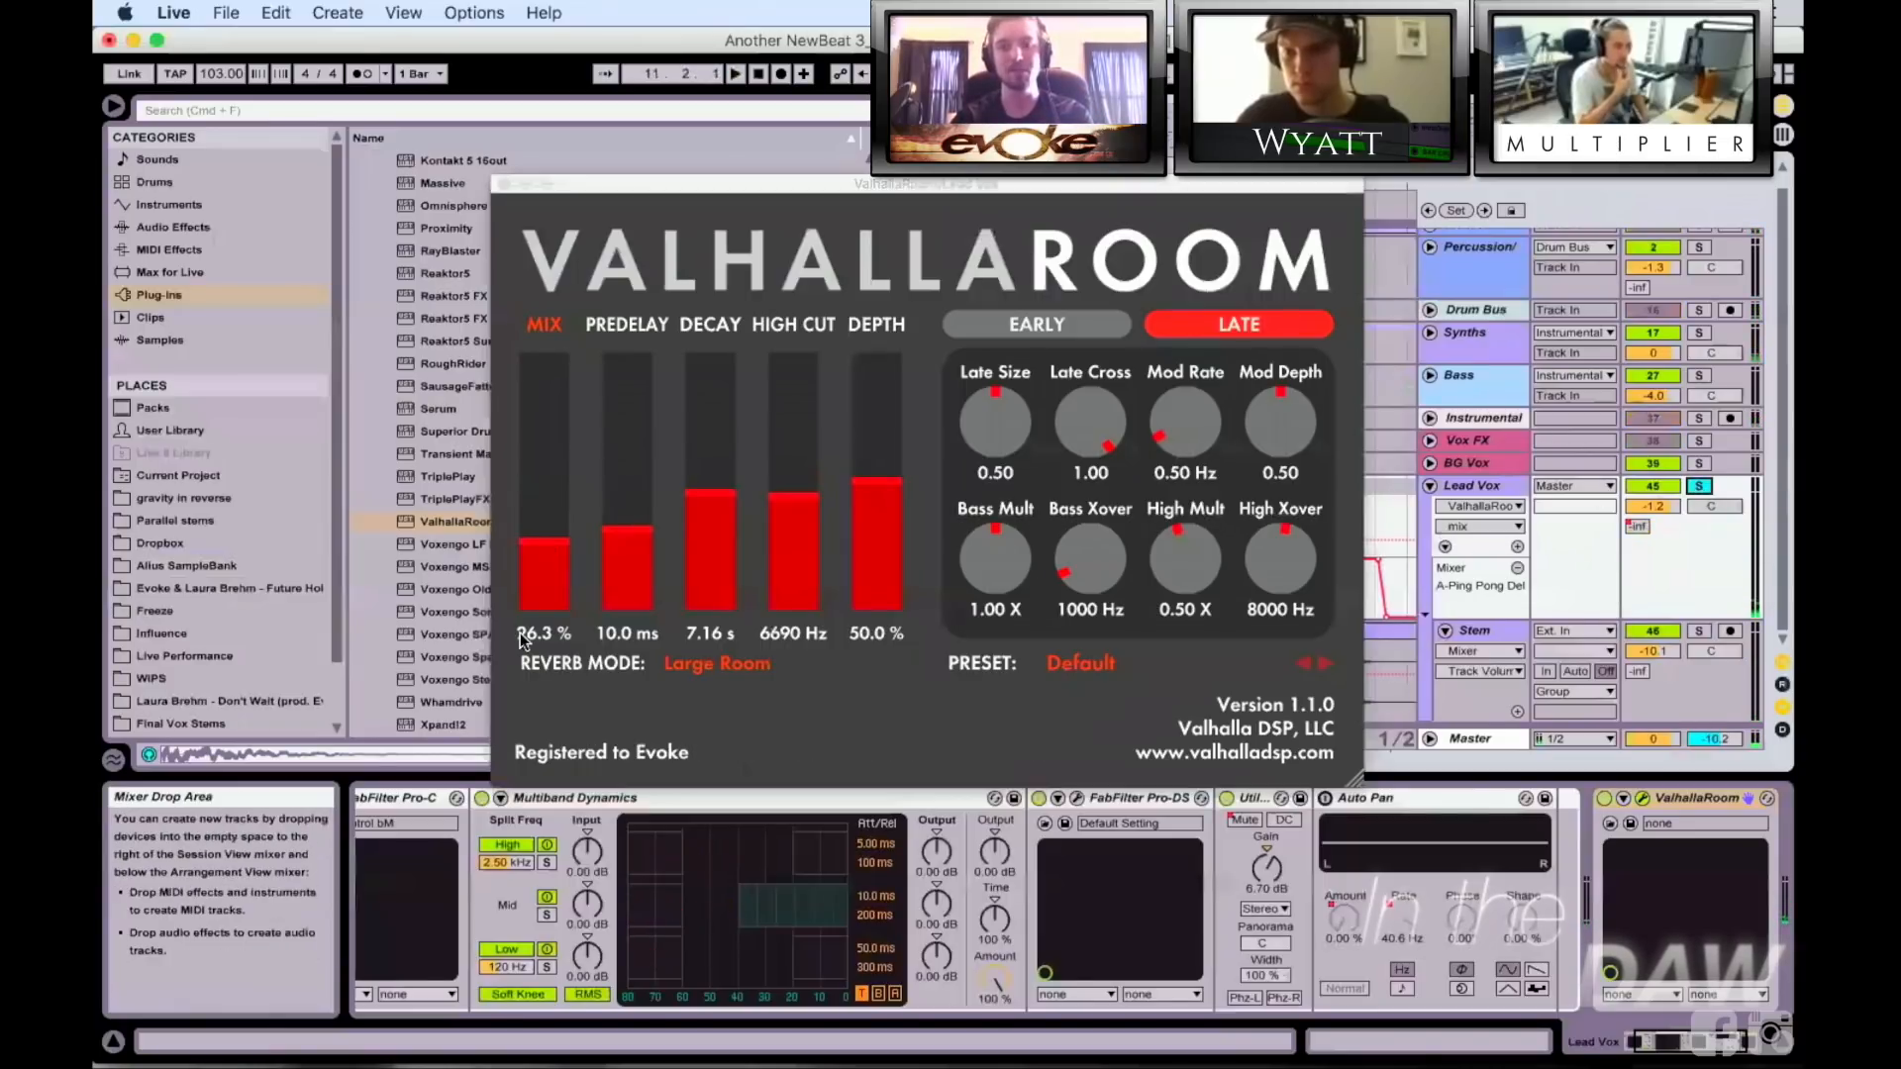
{"action": "left_click_drag", "start_coordinate": [540, 543], "coordinate": [541, 578]}
{"action": "key", "text": "space"}
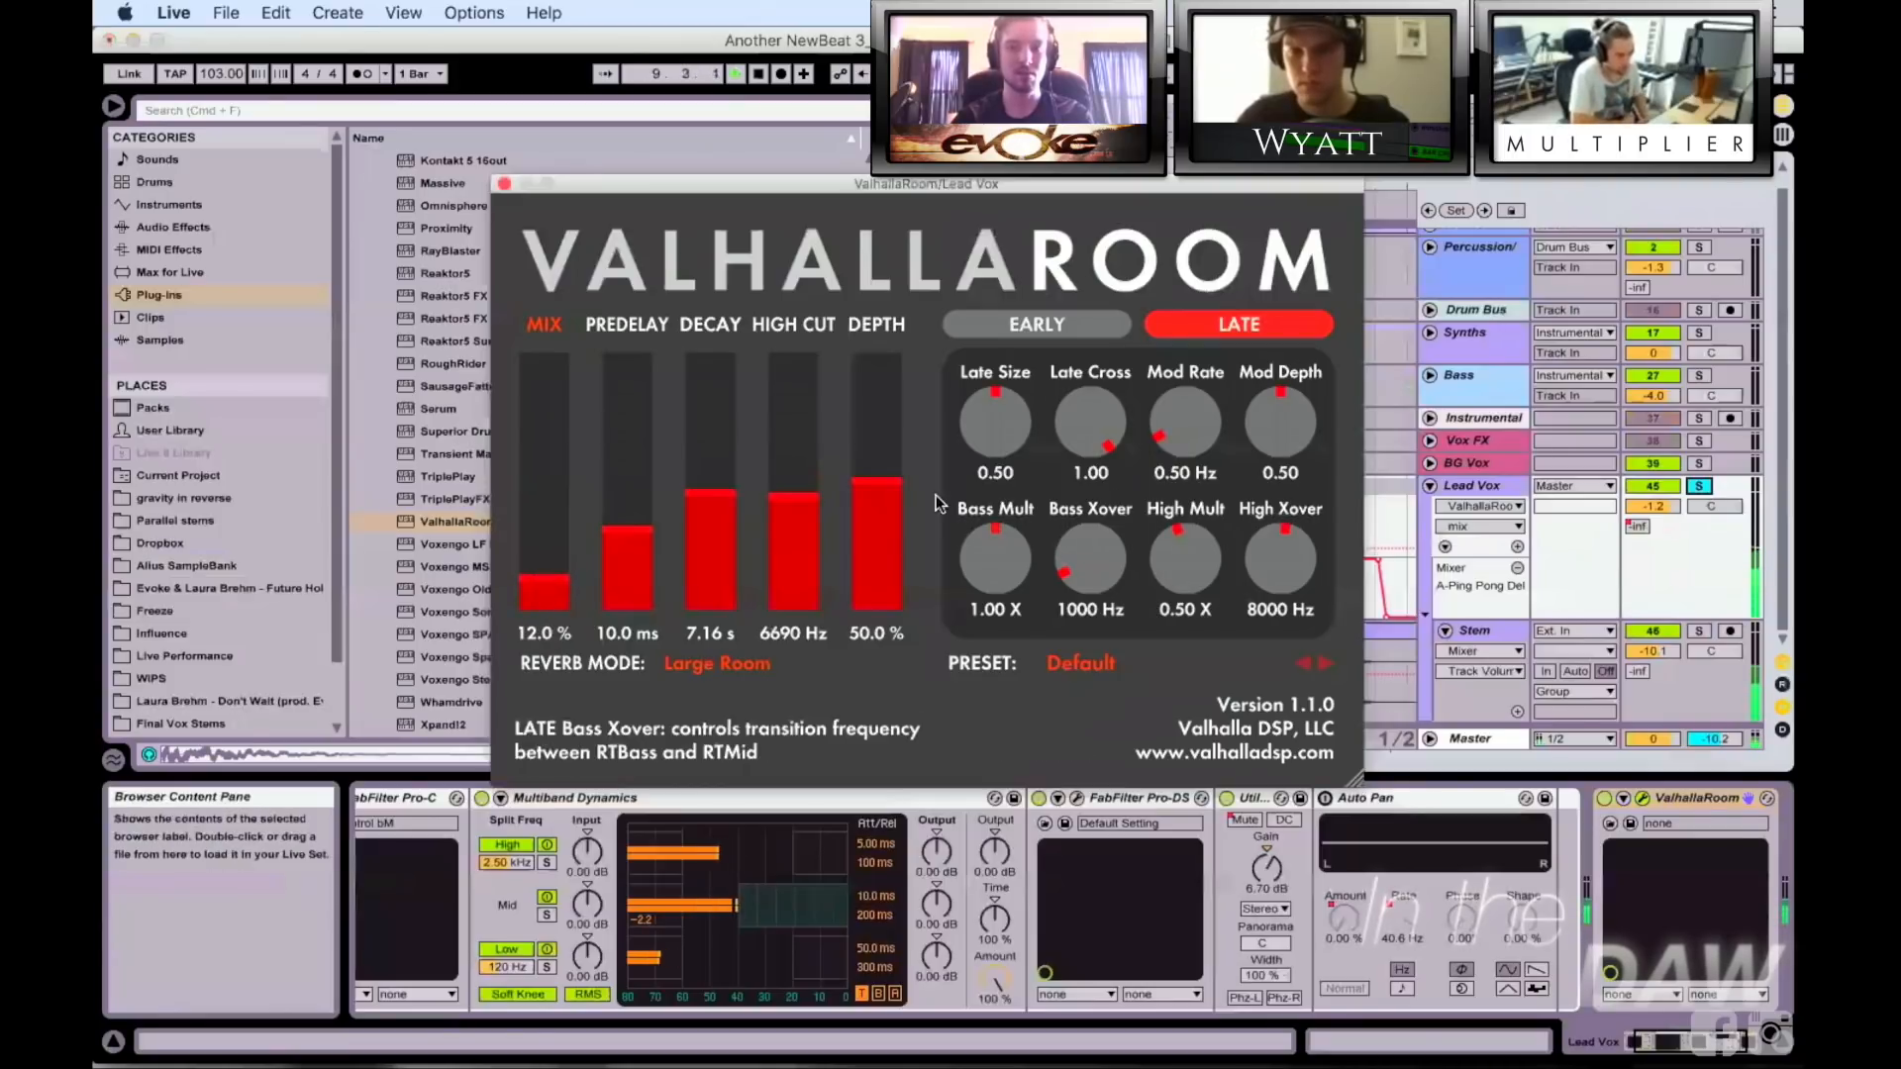
{"action": "left_click_drag", "start_coordinate": [891, 498], "coordinate": [806, 513]}
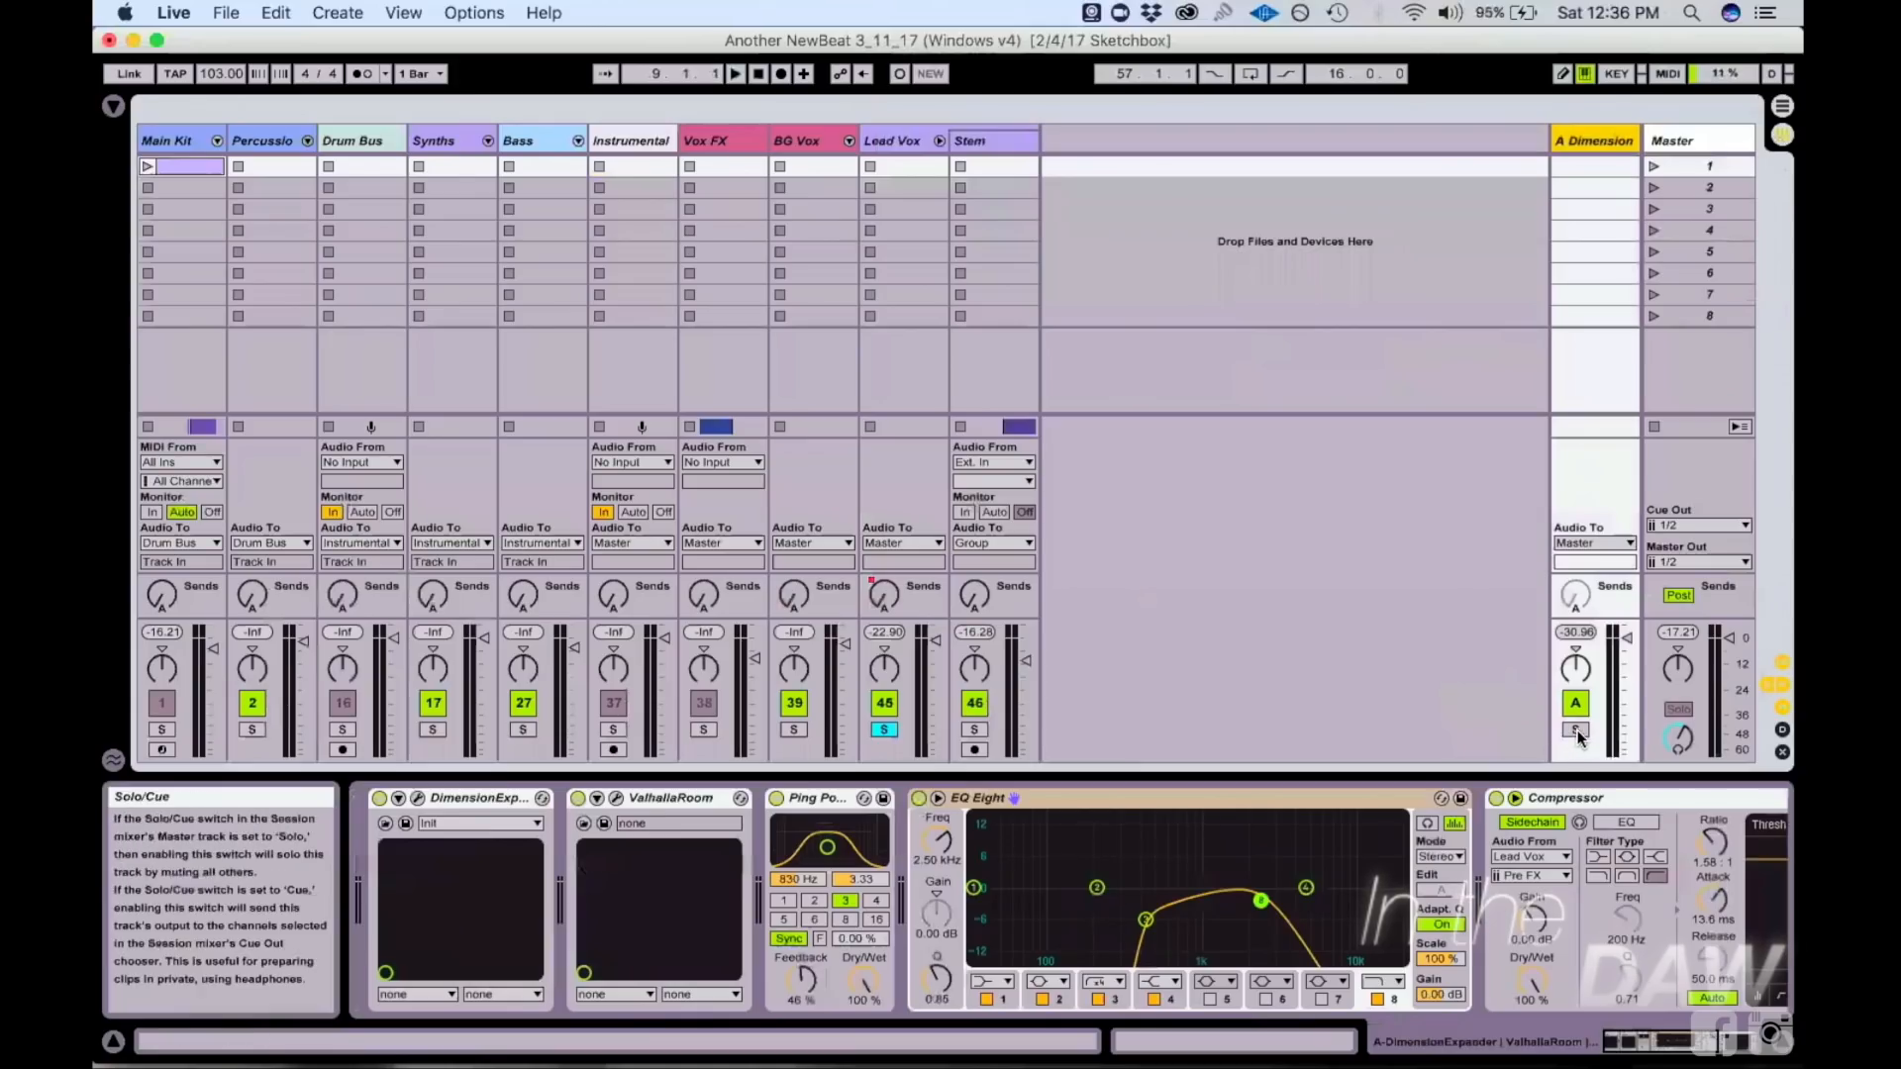
Step: Solo the A Dimension return track in the Session mixer and play it from bar 9
{"action": "key", "text": "Tab"}
{"action": "left_click", "coordinate": [1036, 568]}
{"action": "key", "text": "Tab"}
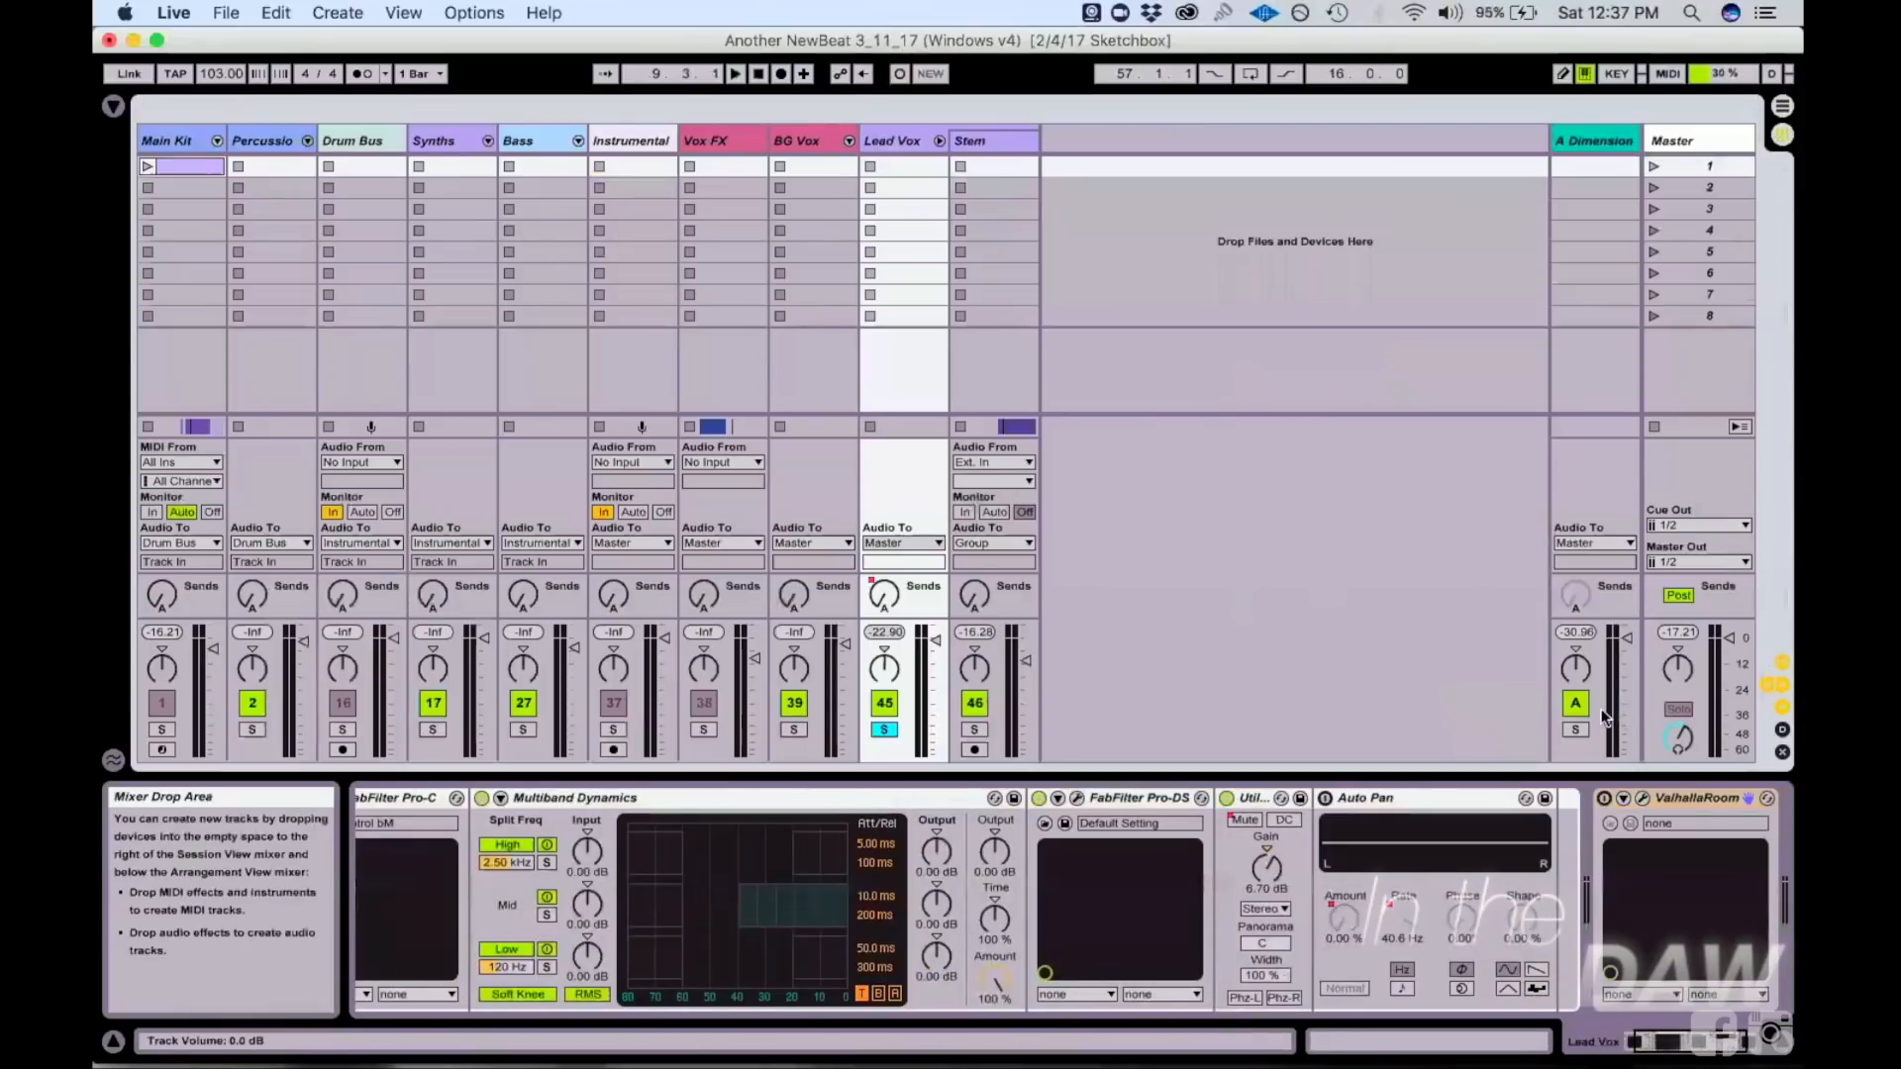
{"action": "left_click", "coordinate": [1575, 729]}
{"action": "key", "text": "Tab"}
{"action": "key", "text": "Tab"}
{"action": "key", "text": "space"}
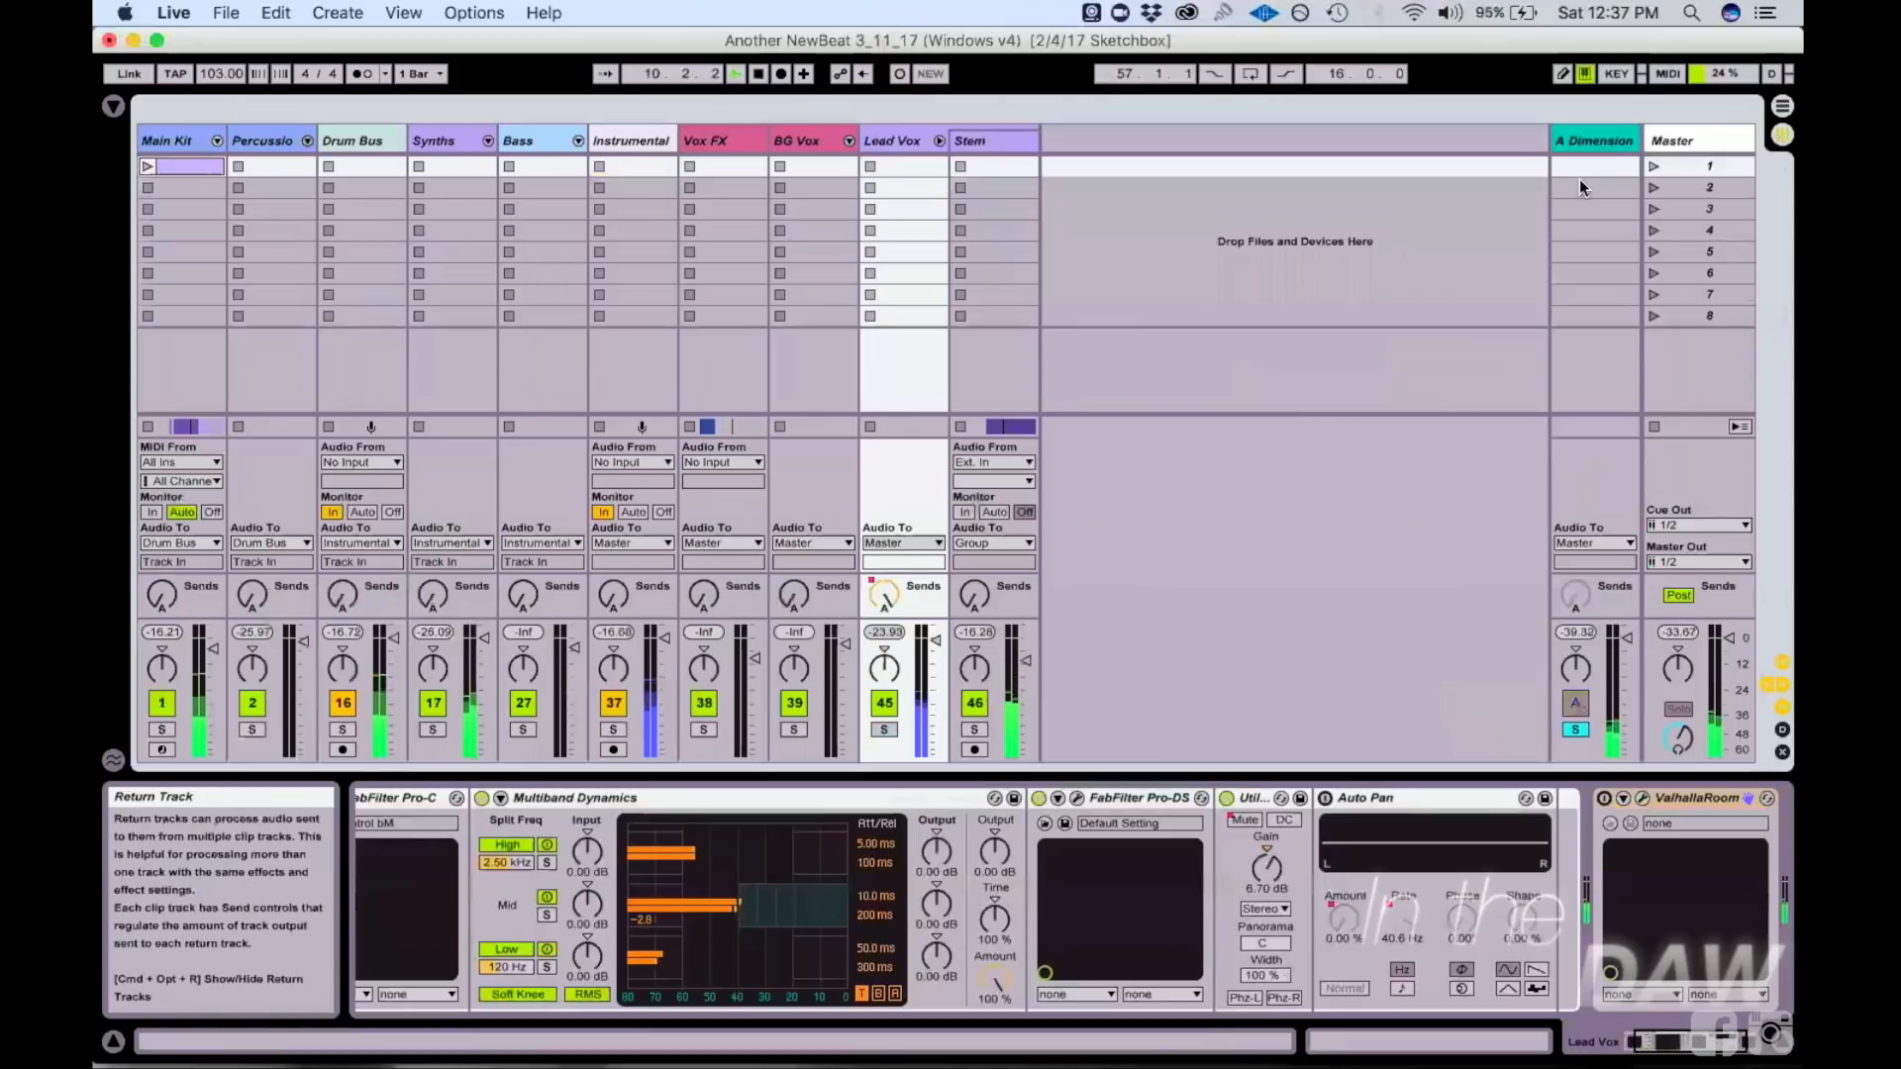
{"action": "key", "text": "Tab"}
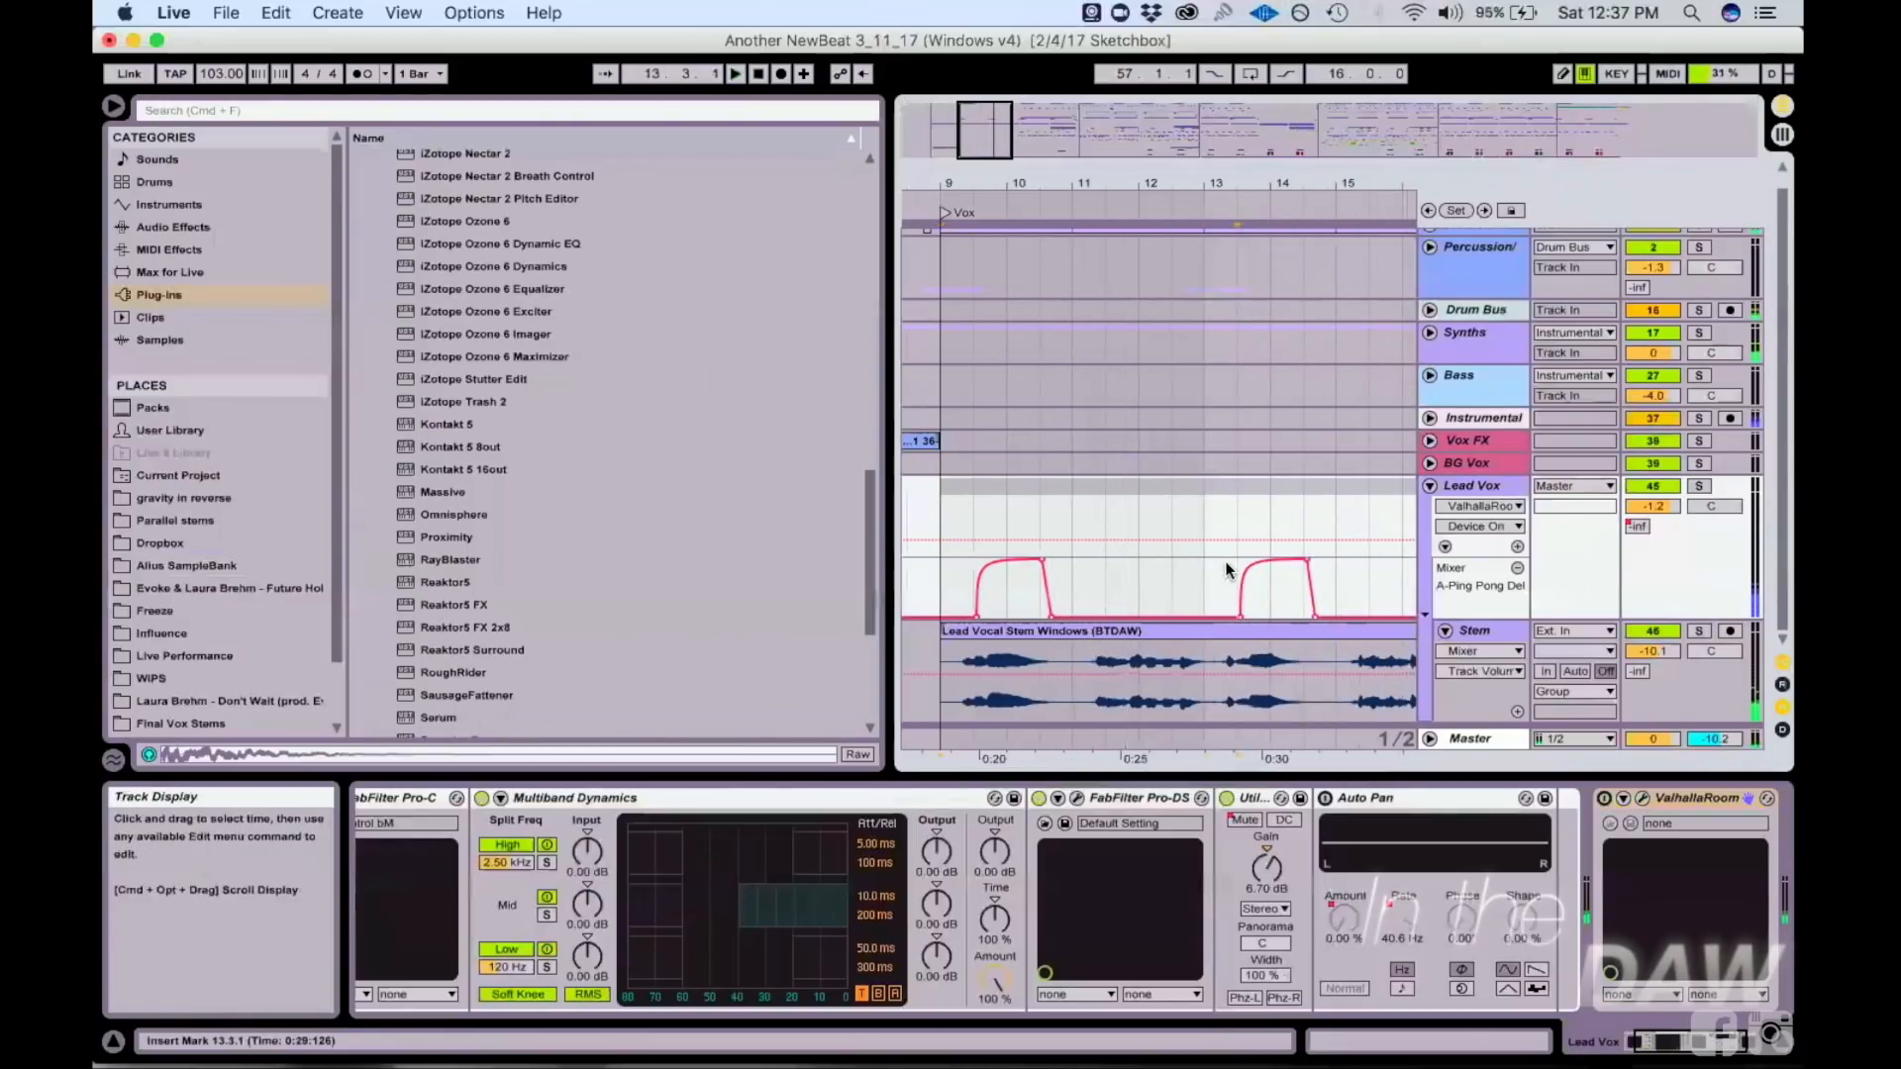
Step: Play the soloed Lead Vox from 13.3.1, switch the solo to the A return, and return to 9.1.1
{"action": "left_click", "coordinate": [1699, 486]}
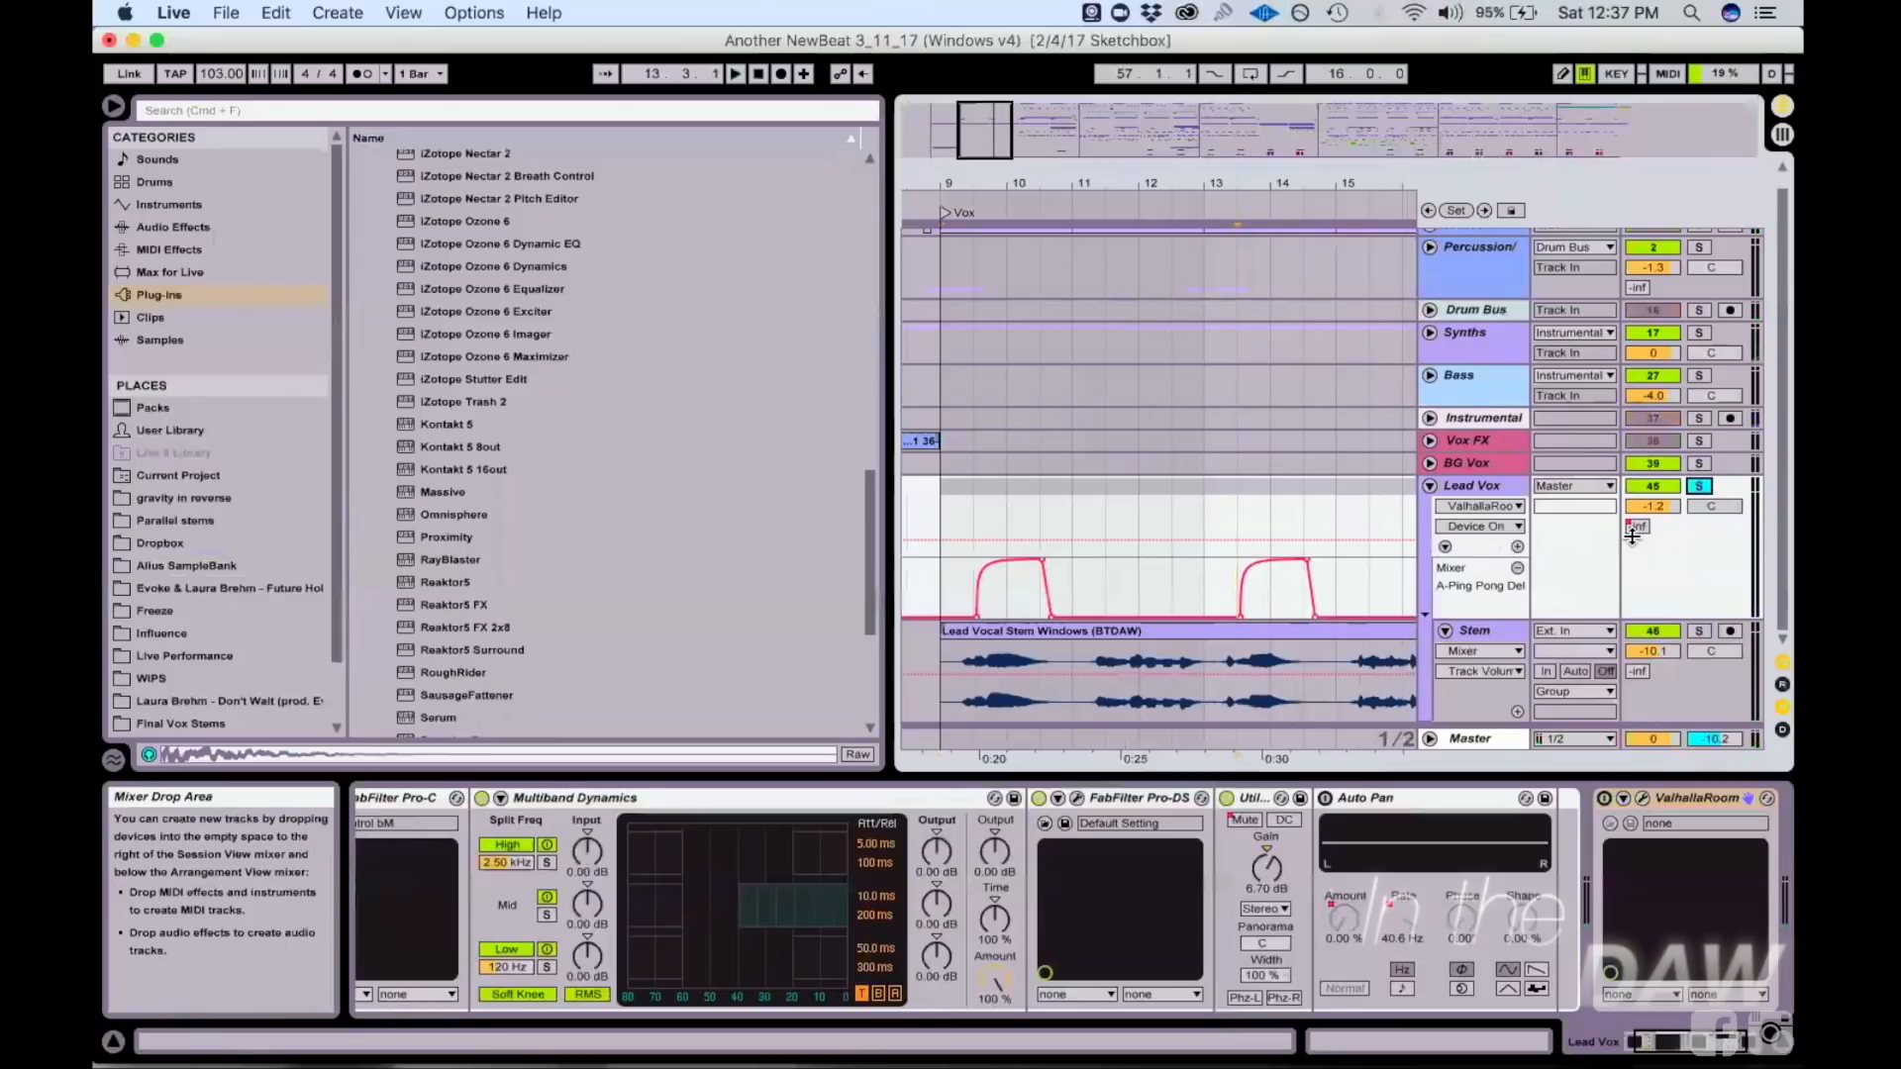
{"action": "key", "text": "space"}
{"action": "key", "text": "Tab"}
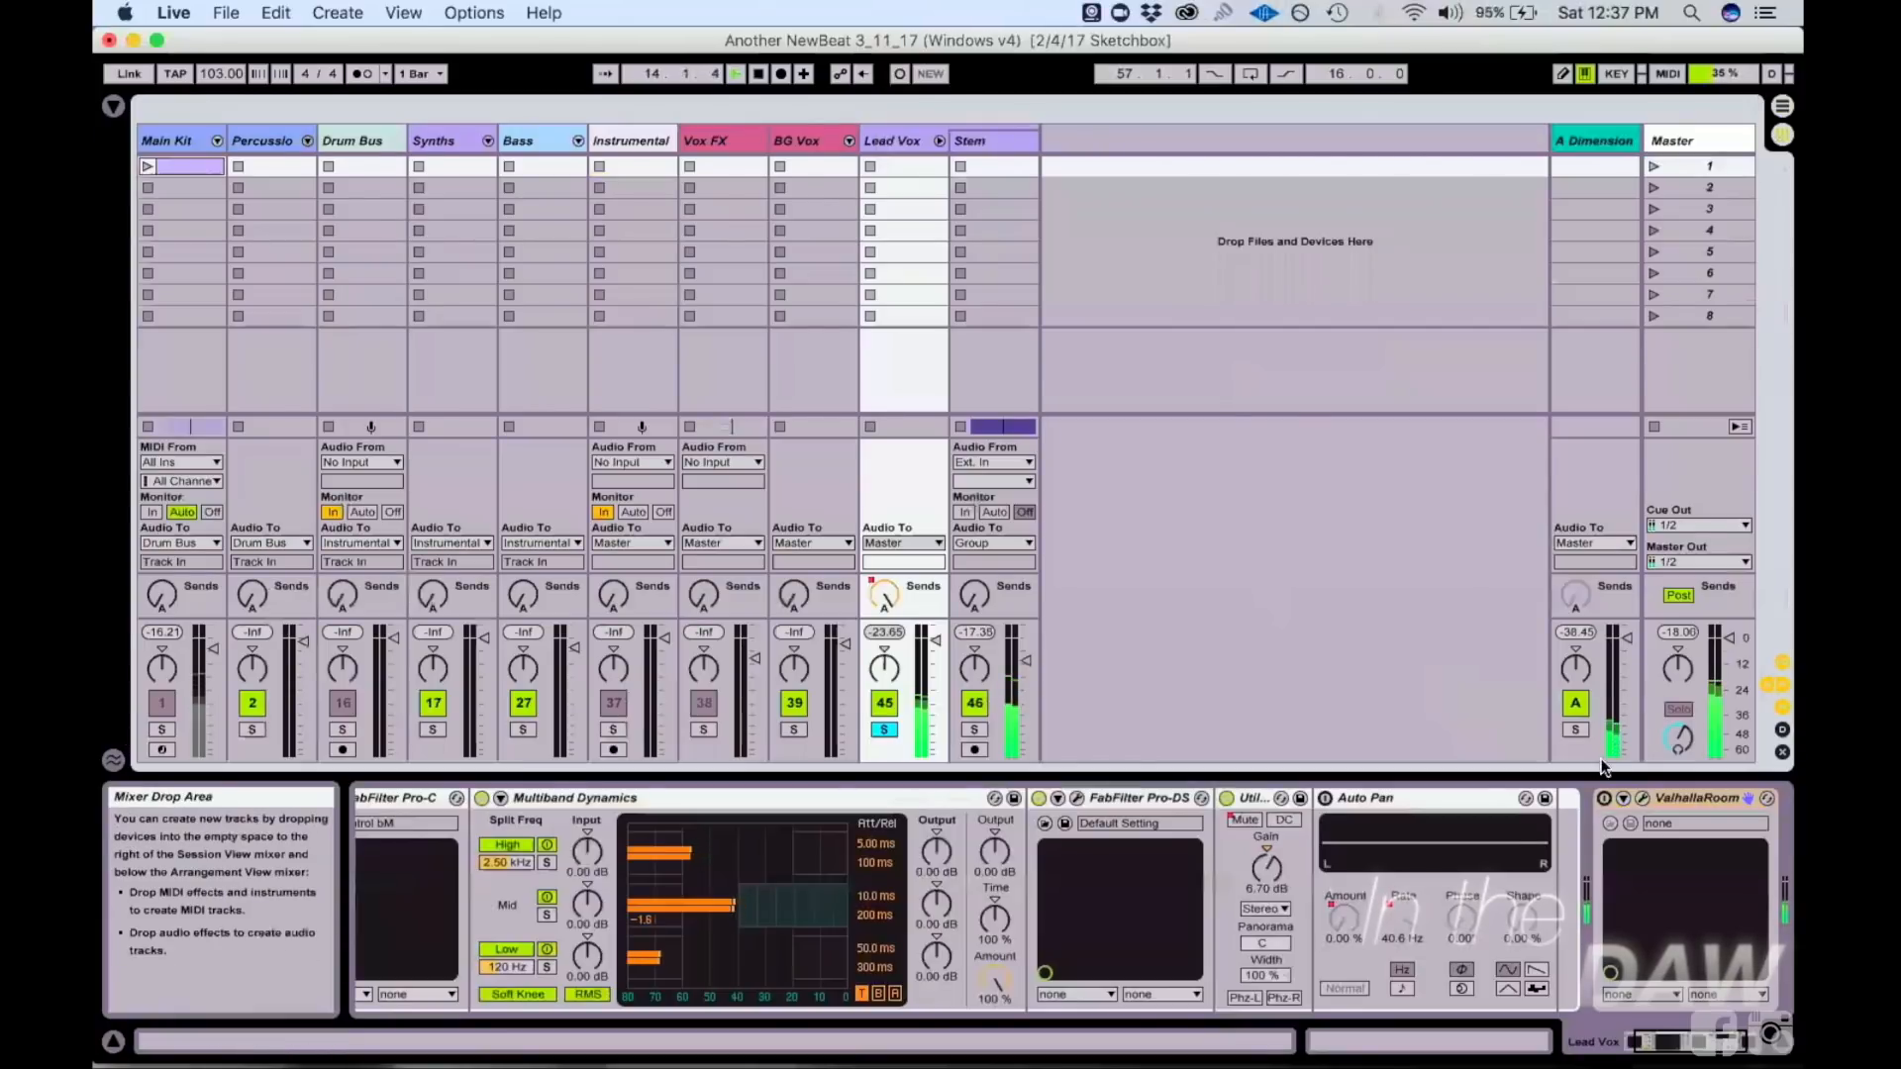
{"action": "left_click", "coordinate": [1574, 729]}
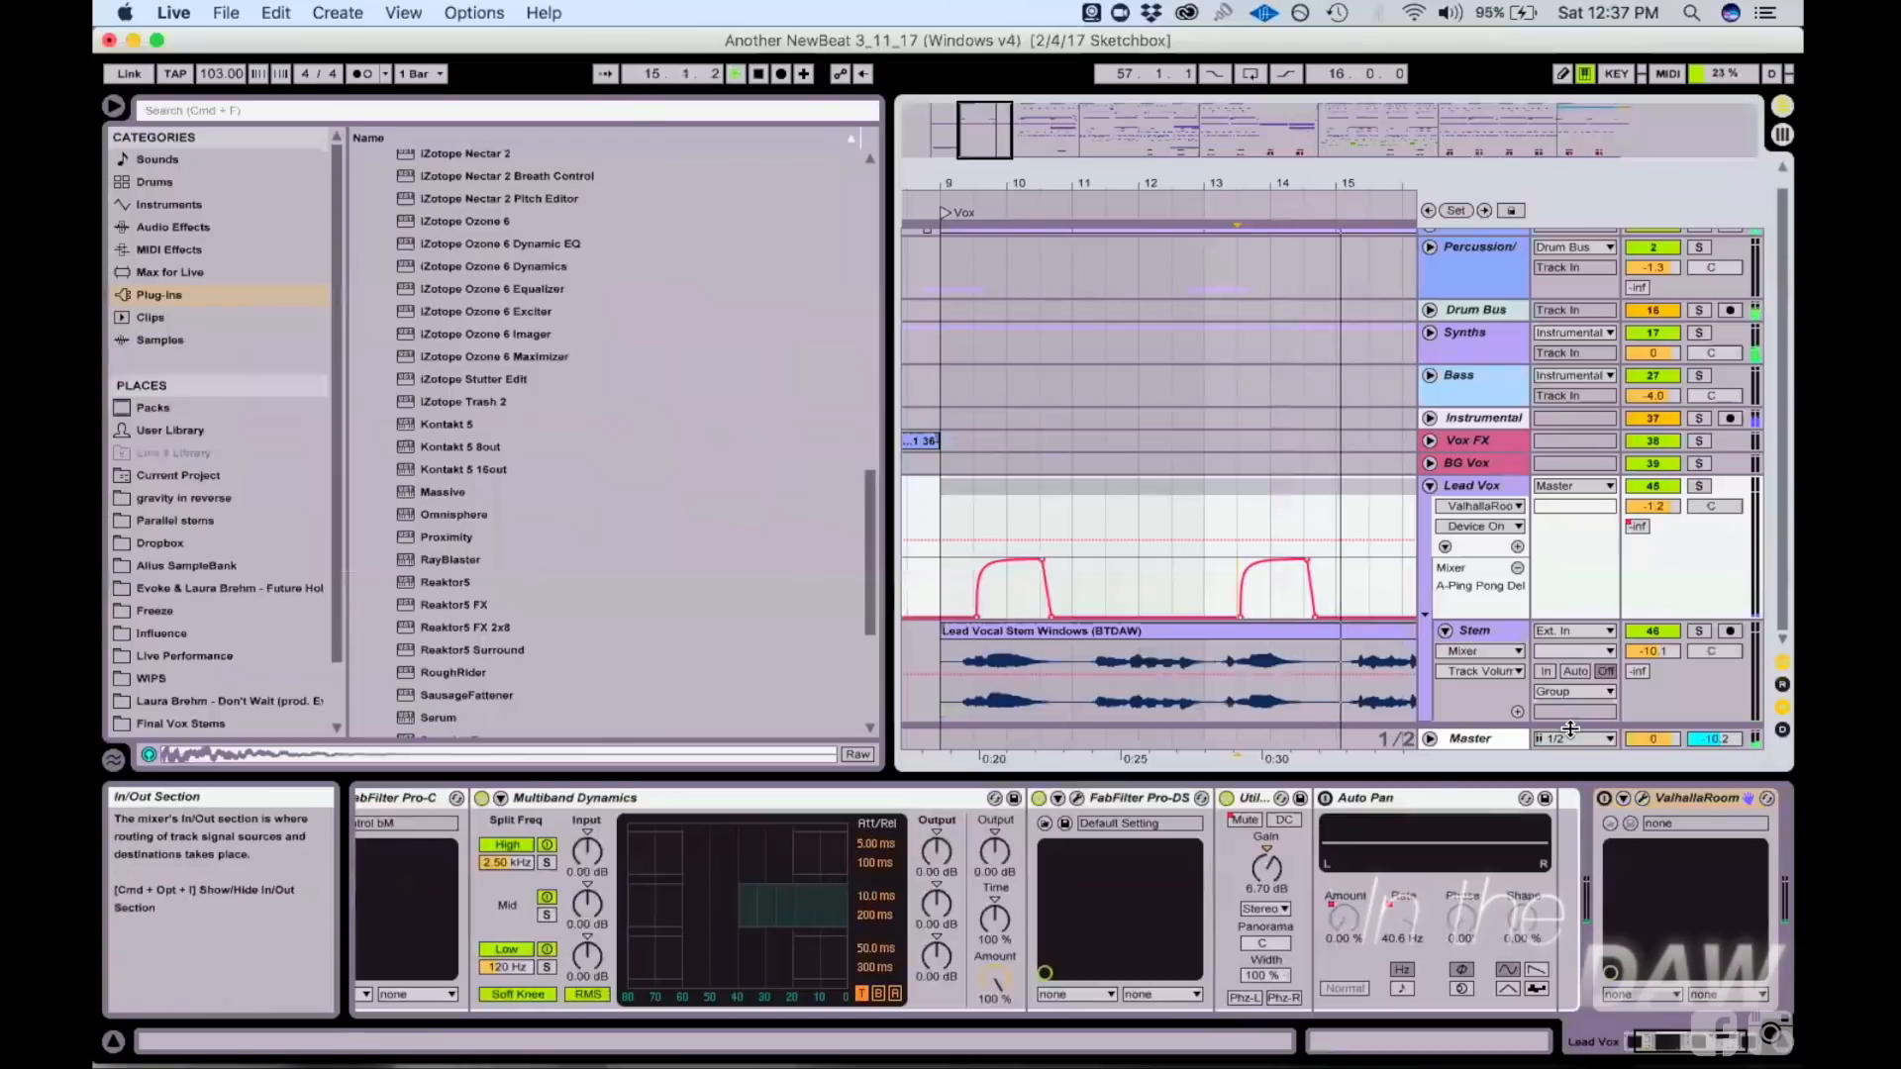
{"action": "key", "text": "Tab"}
{"action": "left_click", "coordinate": [944, 514]}
{"action": "key", "text": "space"}
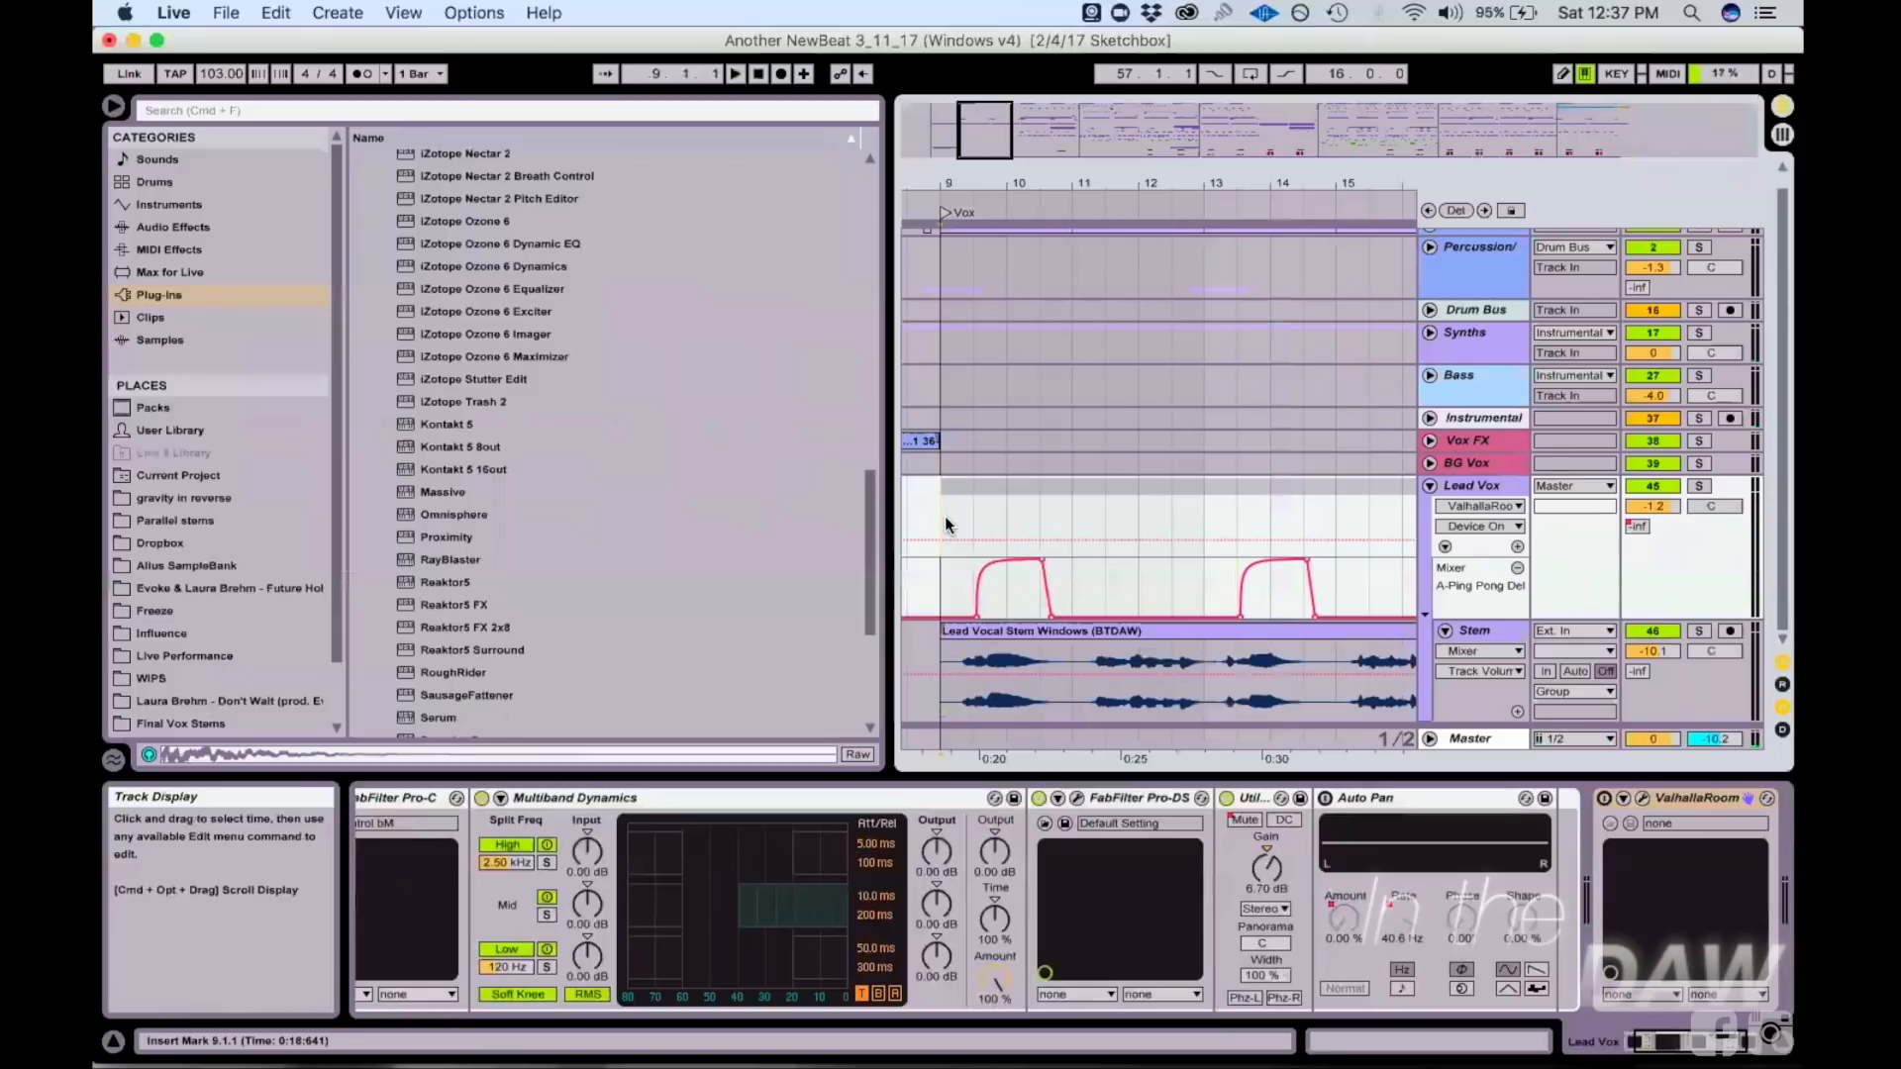
Step: Examine the A return's effect chain from DimensionExpander through EQ Eight to the Compressor sidechained to Lead Vox
{"action": "key", "text": "Tab"}
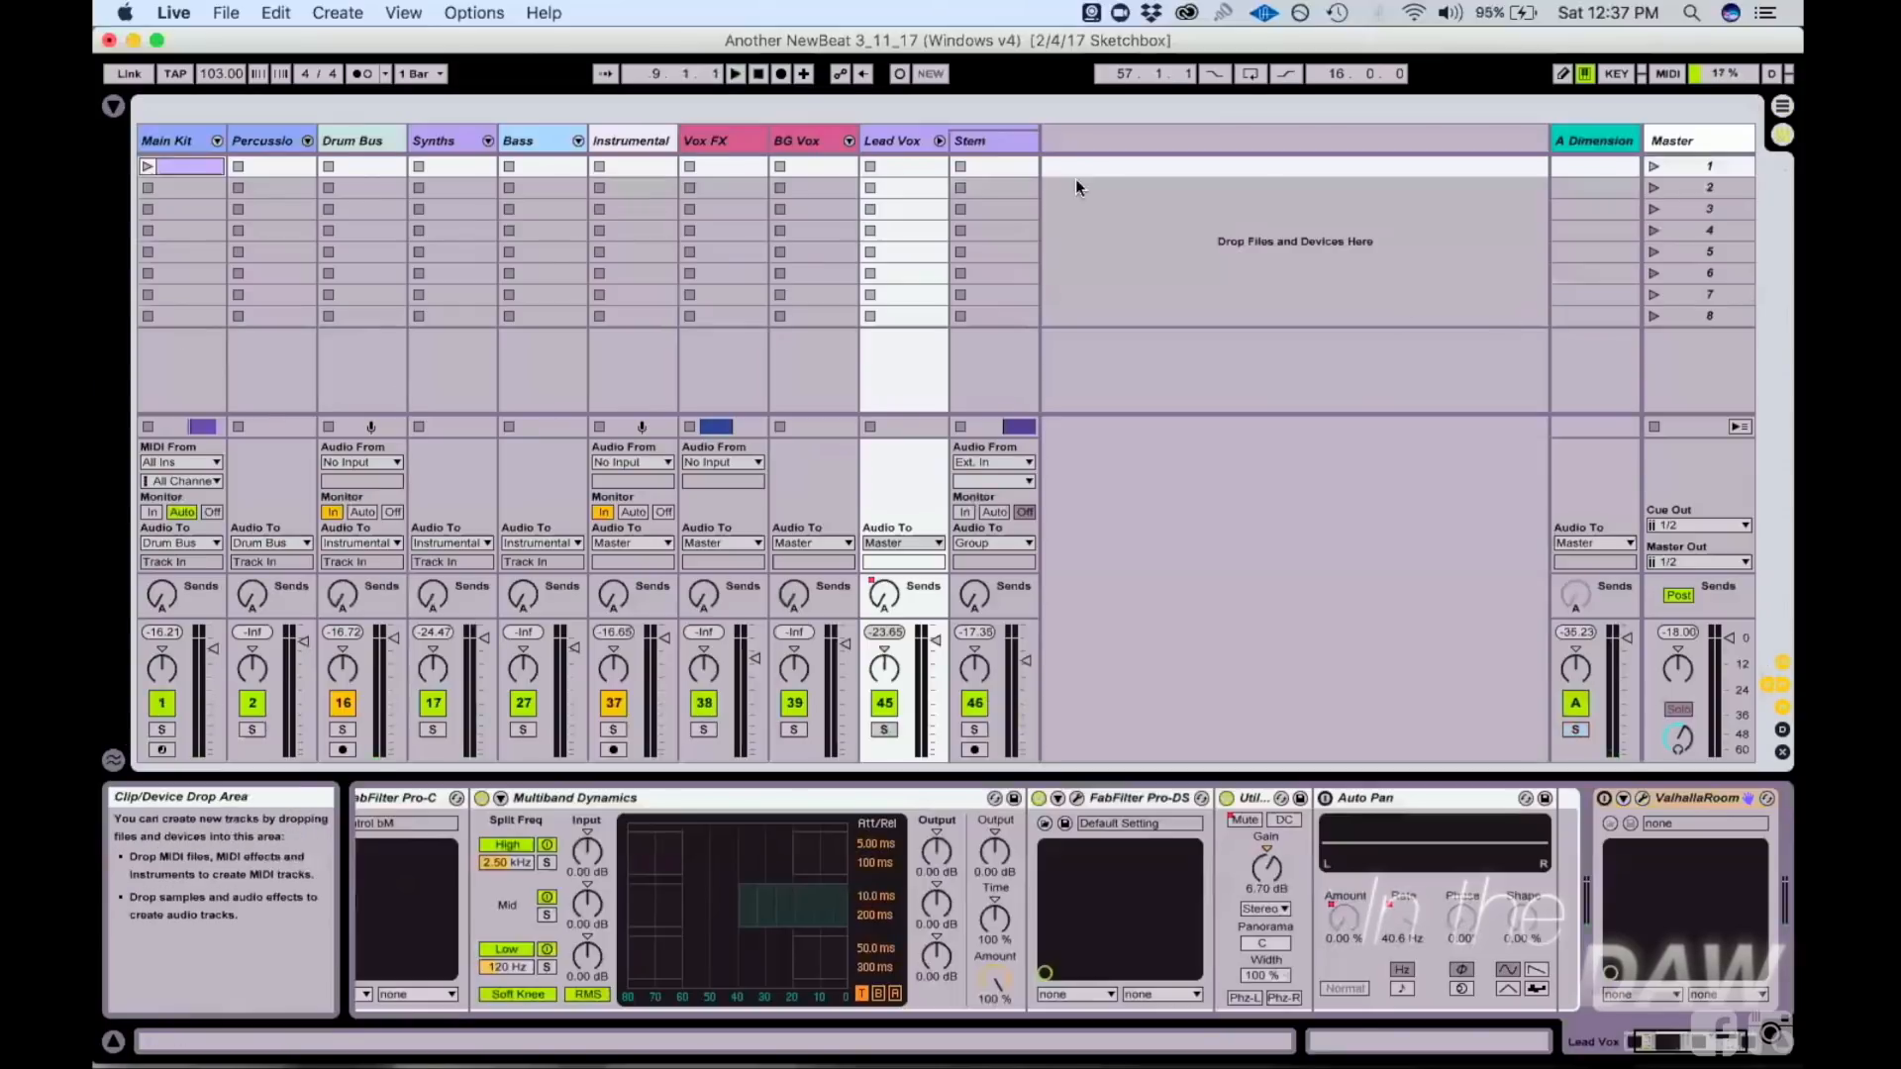
{"action": "left_click", "coordinate": [1622, 140]}
{"action": "scroll", "coordinate": [1251, 937], "scroll_direction": "right", "scroll_amount": 5}
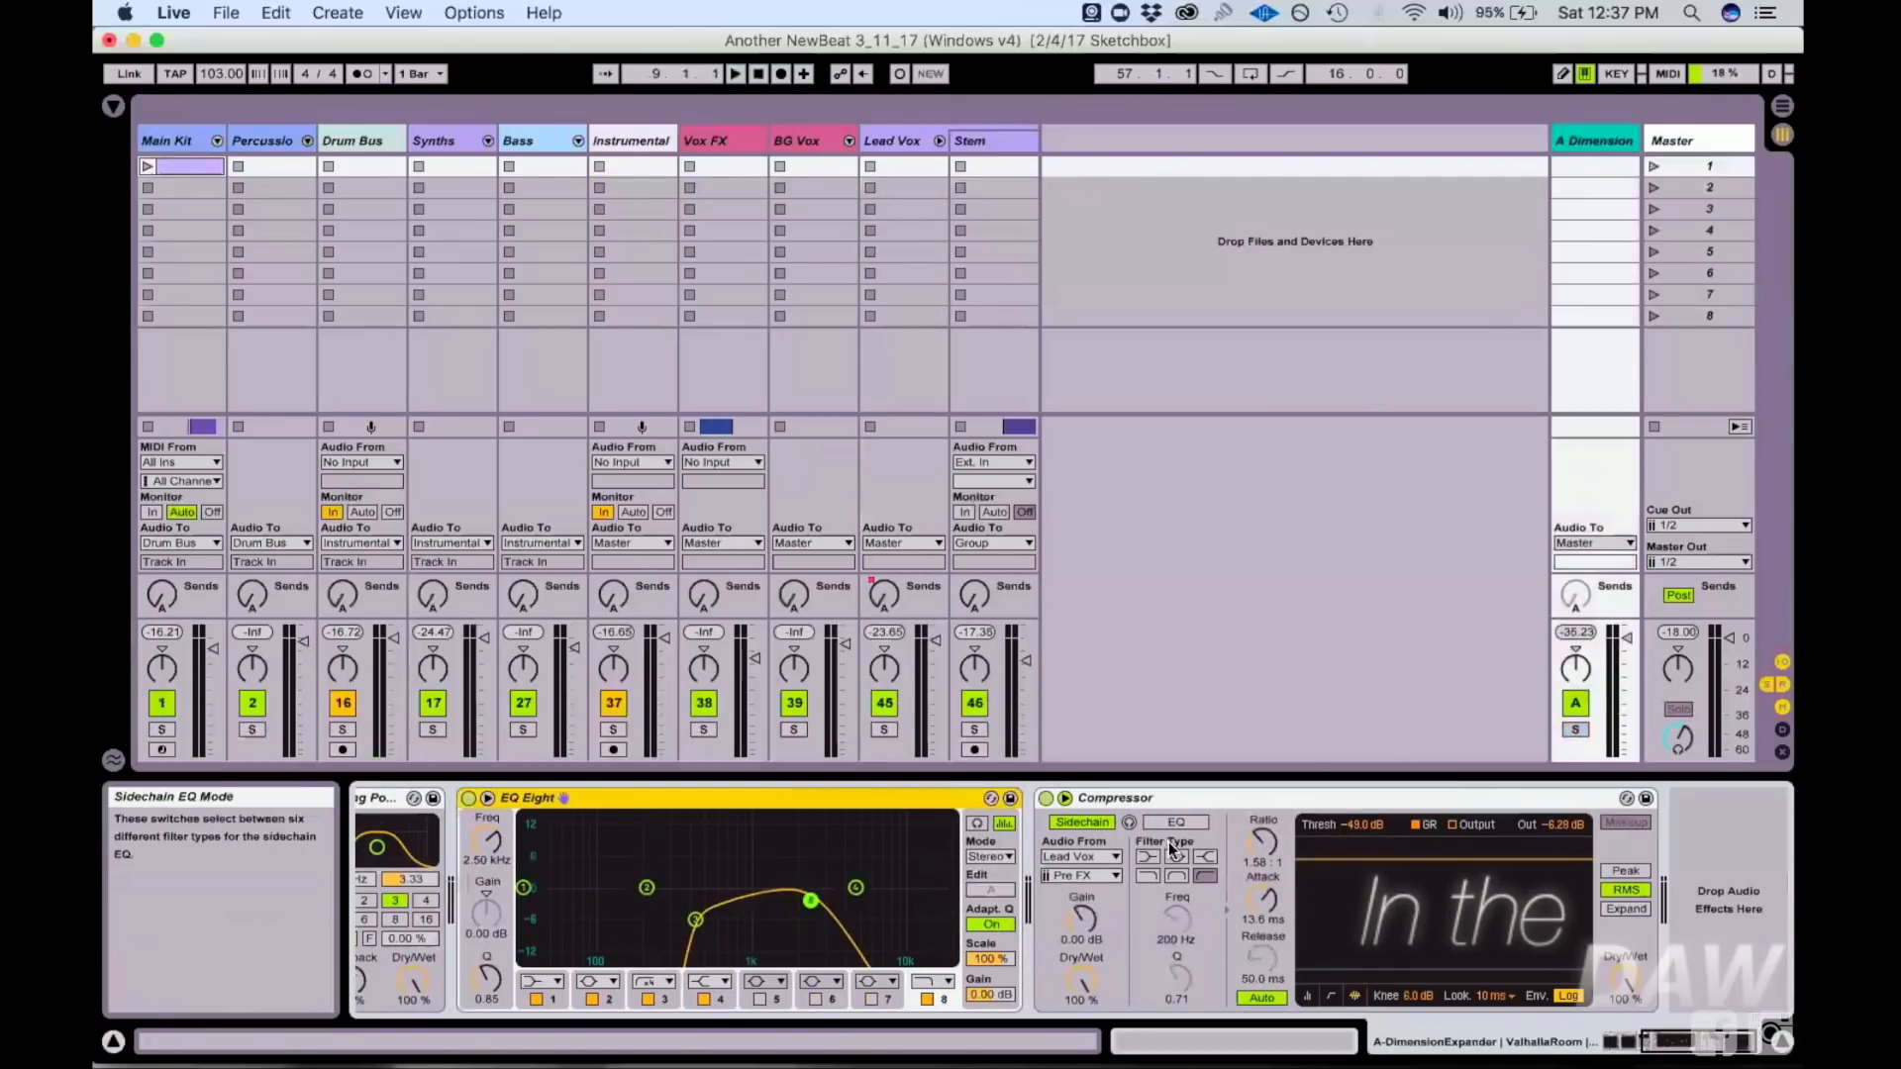
{"action": "key", "text": "Tab"}
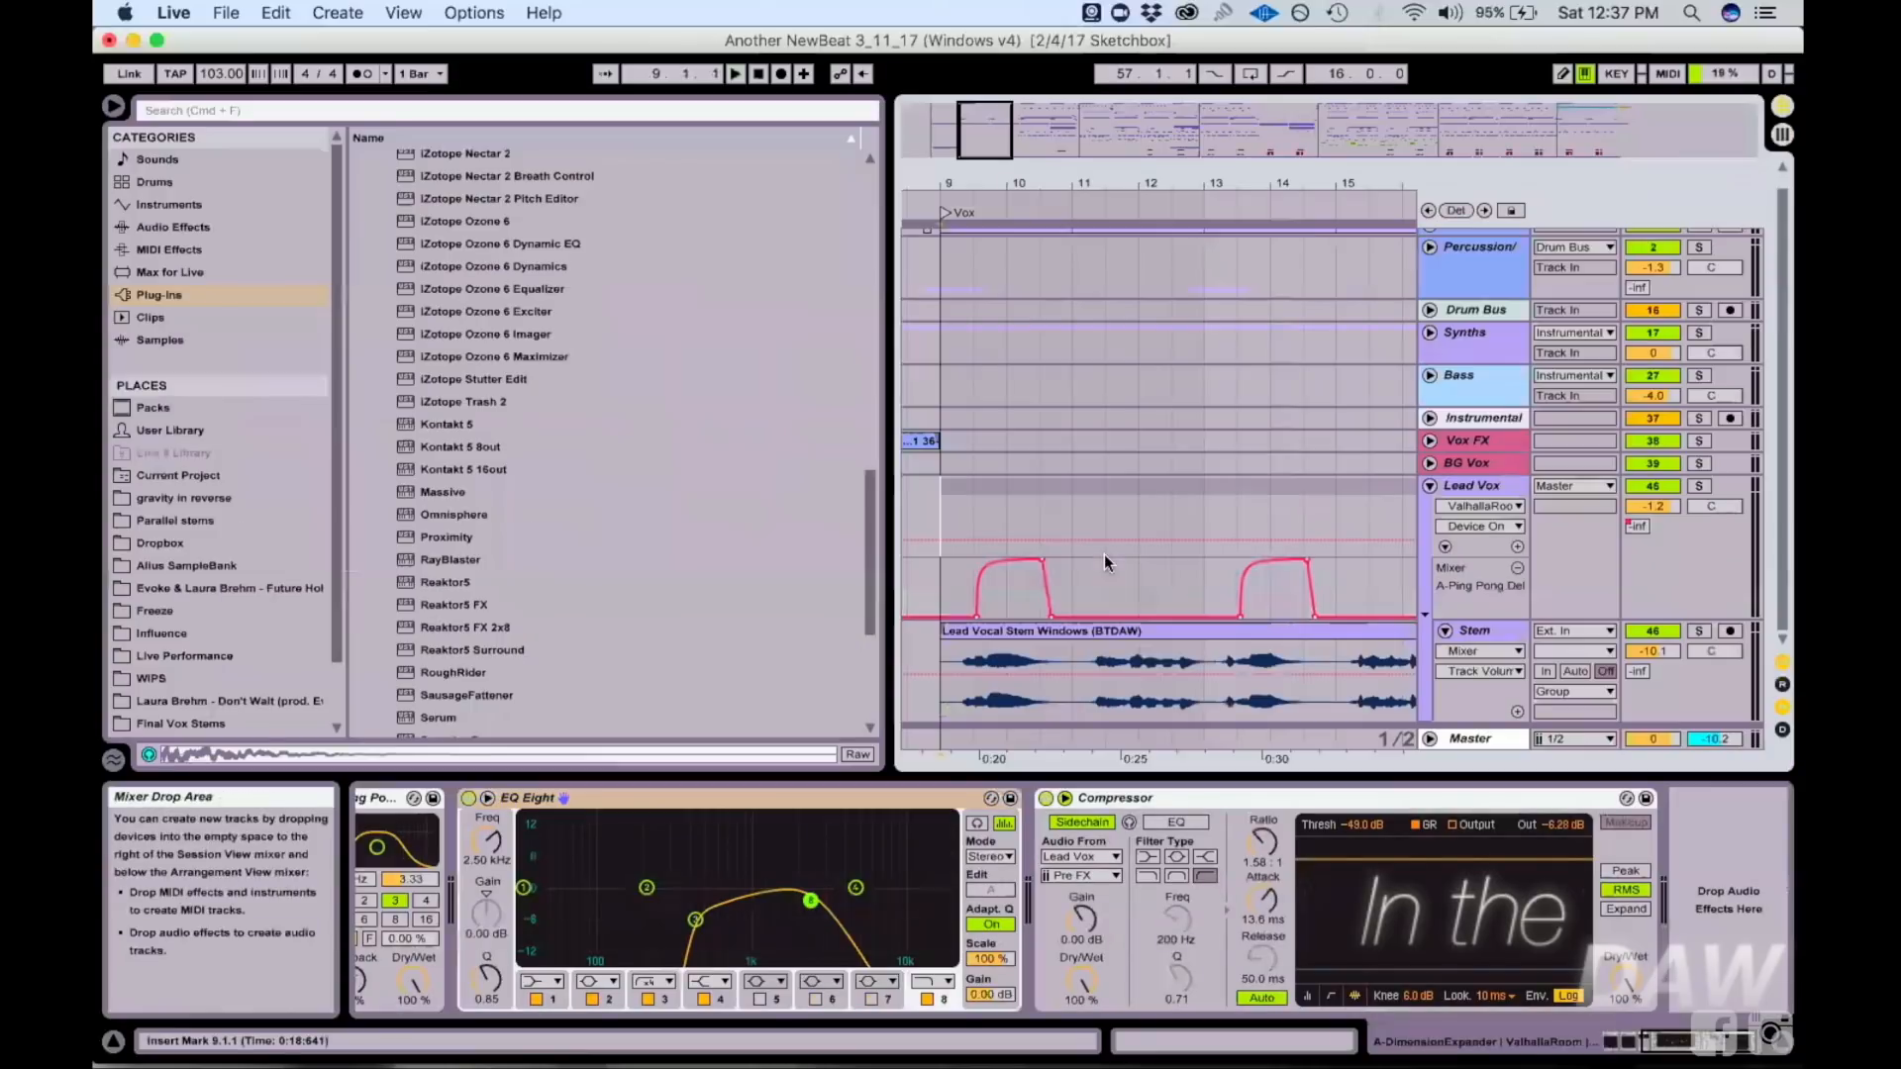
{"action": "left_click", "coordinate": [955, 503]}
{"action": "key", "text": "Tab"}
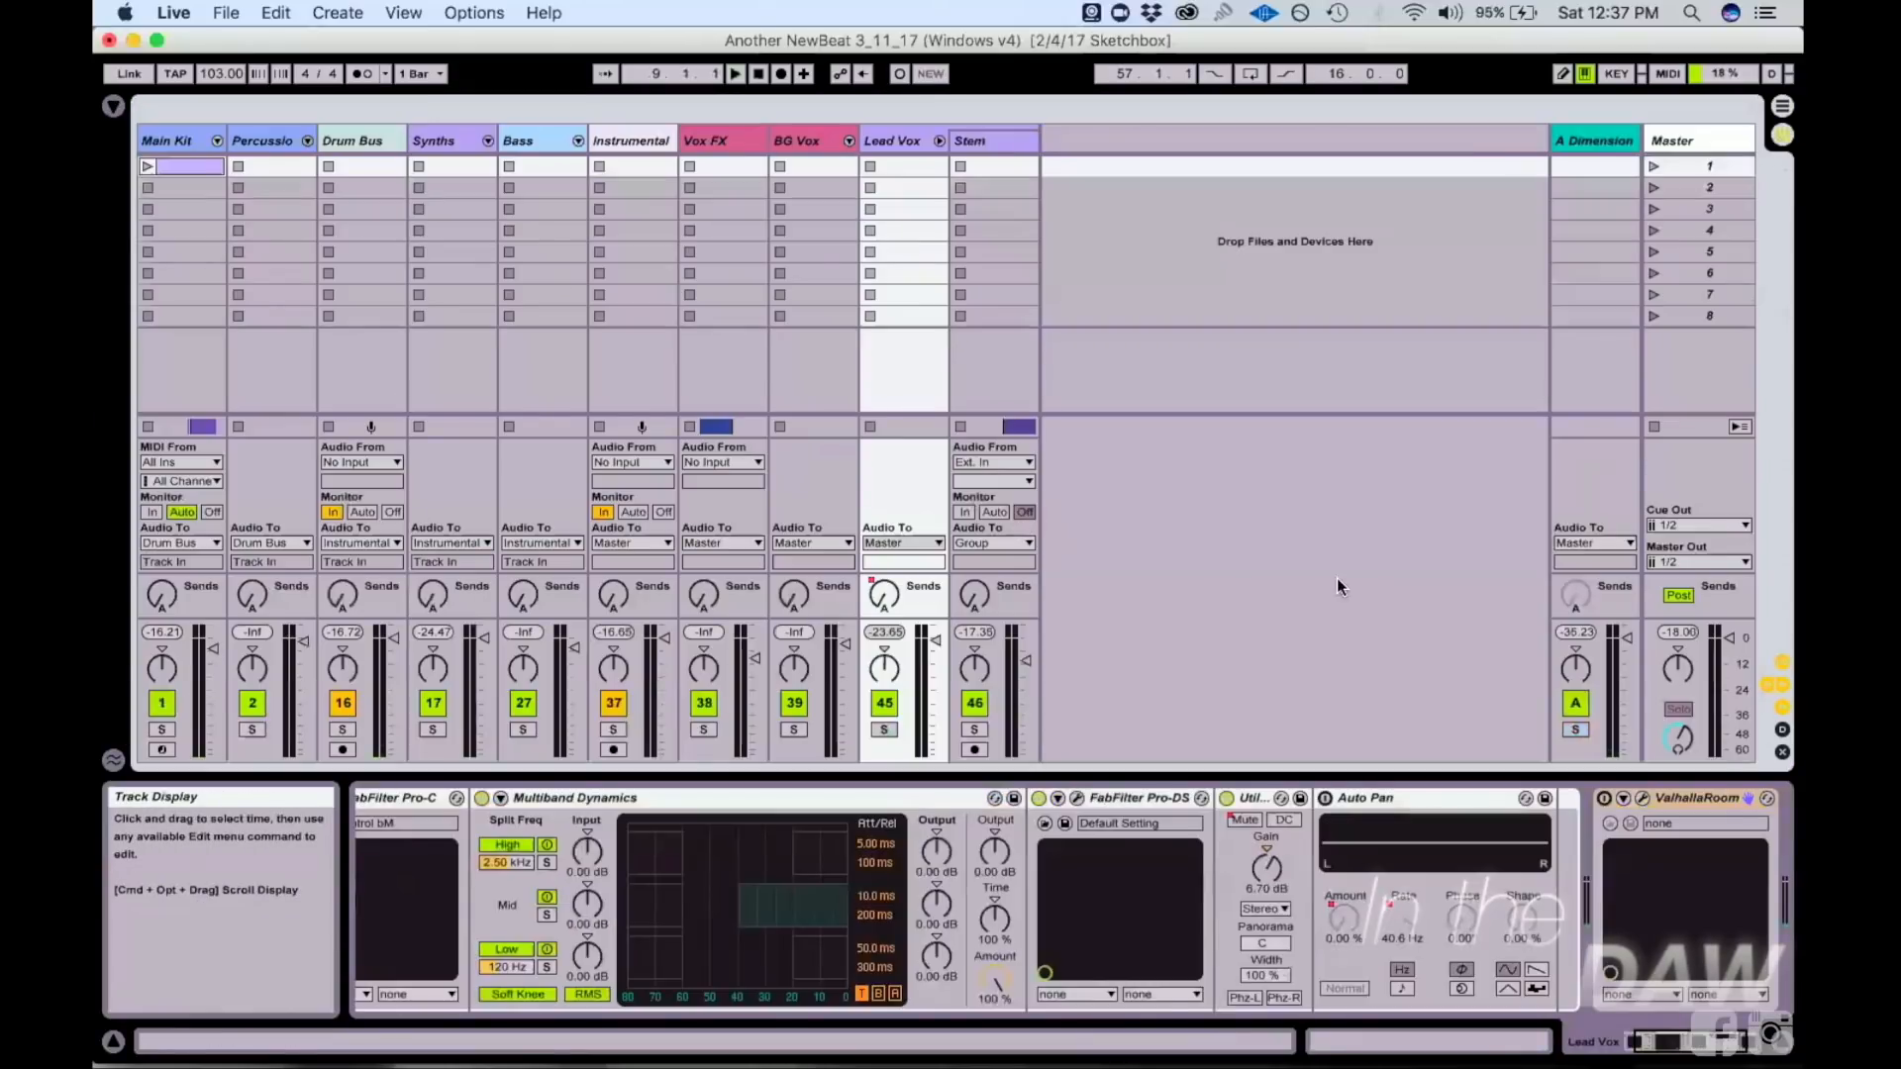
{"action": "left_click", "coordinate": [1566, 147]}
{"action": "scroll", "coordinate": [996, 918], "scroll_direction": "left", "scroll_amount": 5}
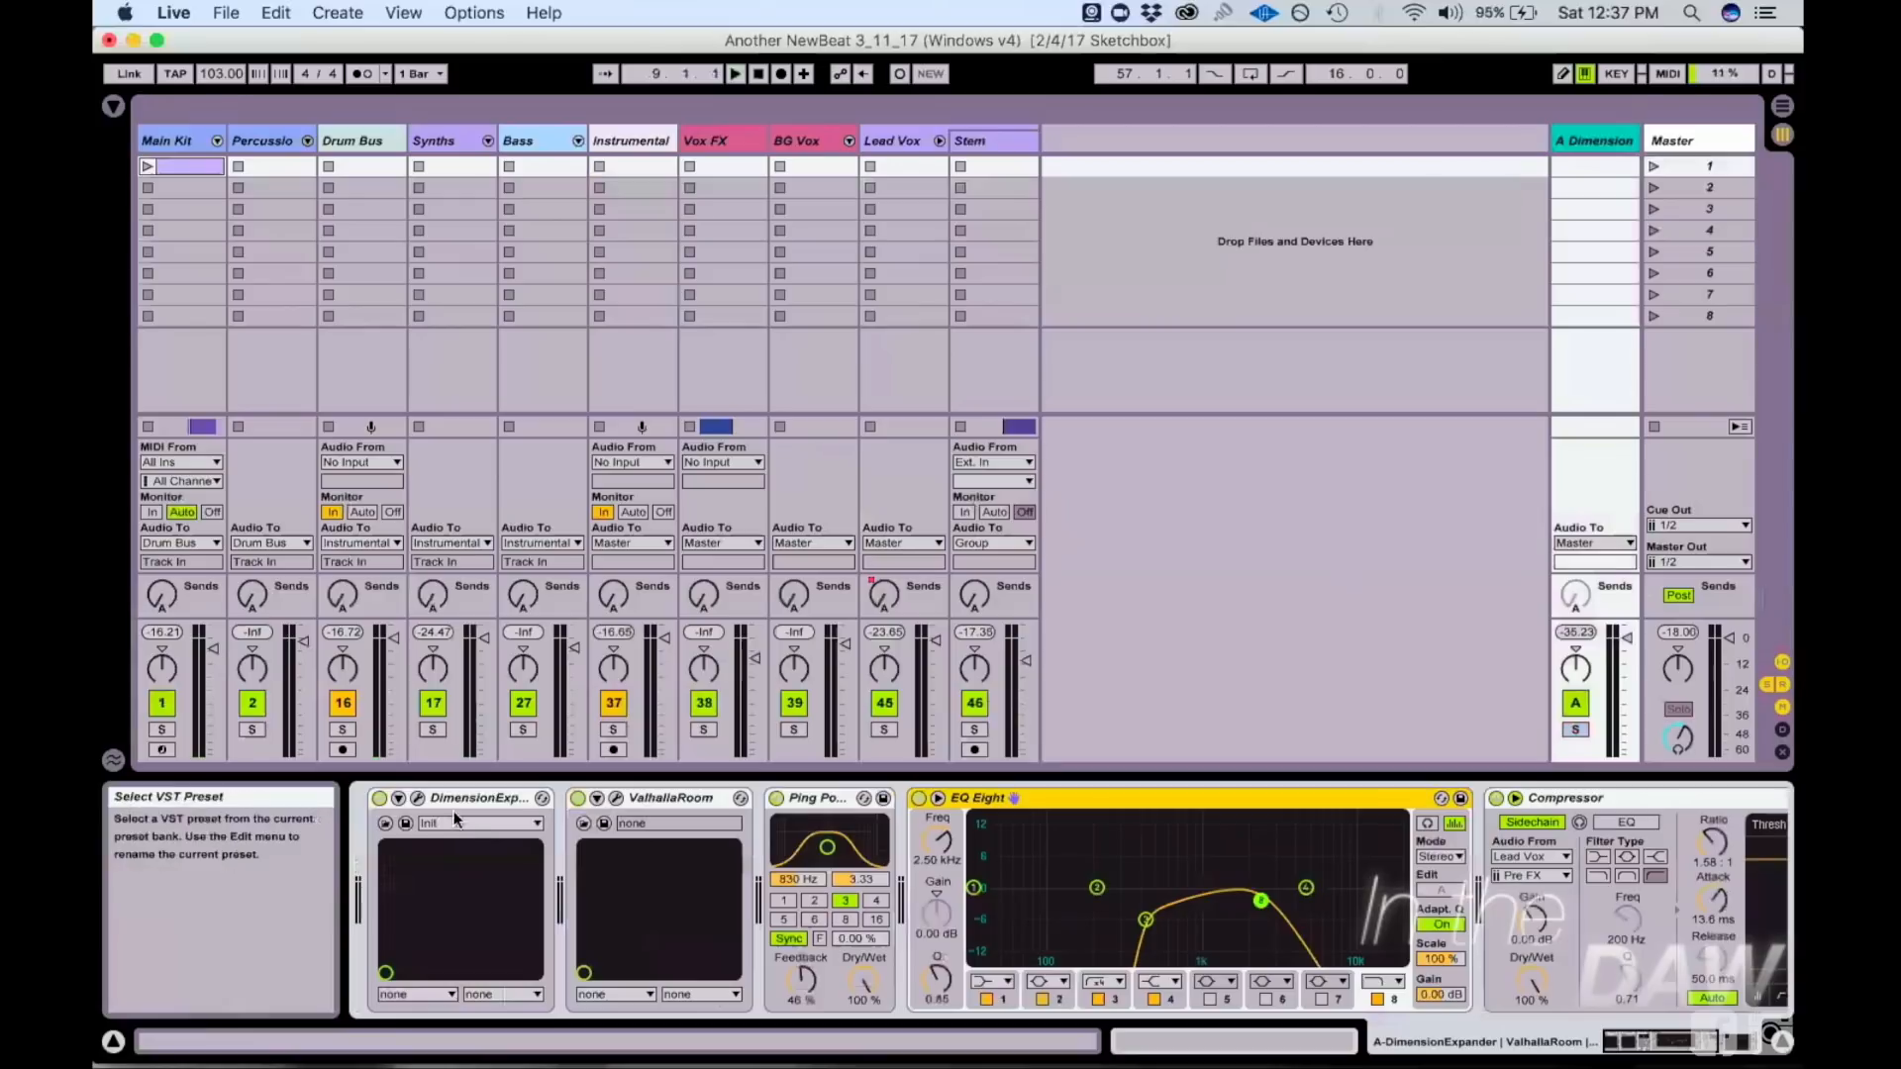
{"action": "scroll", "coordinate": [1135, 876], "scroll_direction": "right", "scroll_amount": 5}
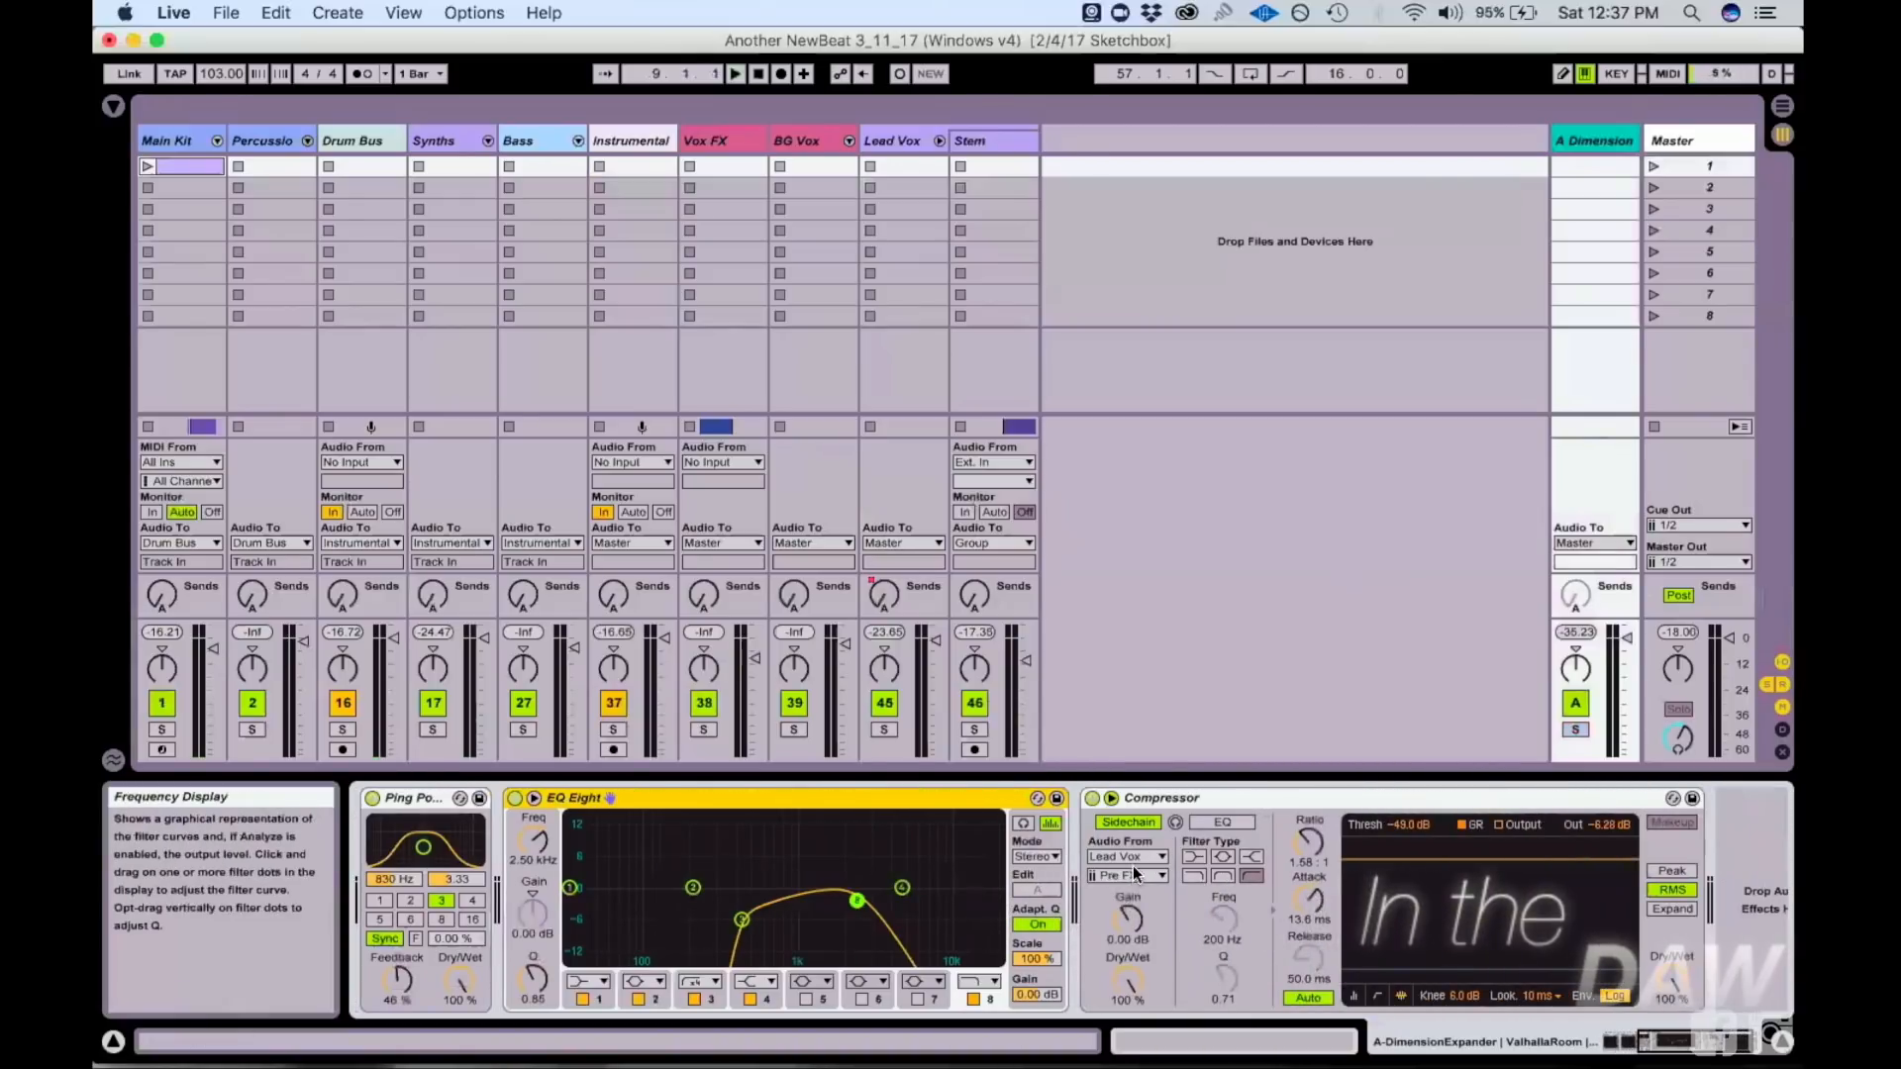
Step: Play the arrangement from 9.1.1 and look through the Lead Vox effect chain from Multiband Dynamics to ValhallaRoom
{"action": "key", "text": "Tab"}
{"action": "key", "text": "space"}
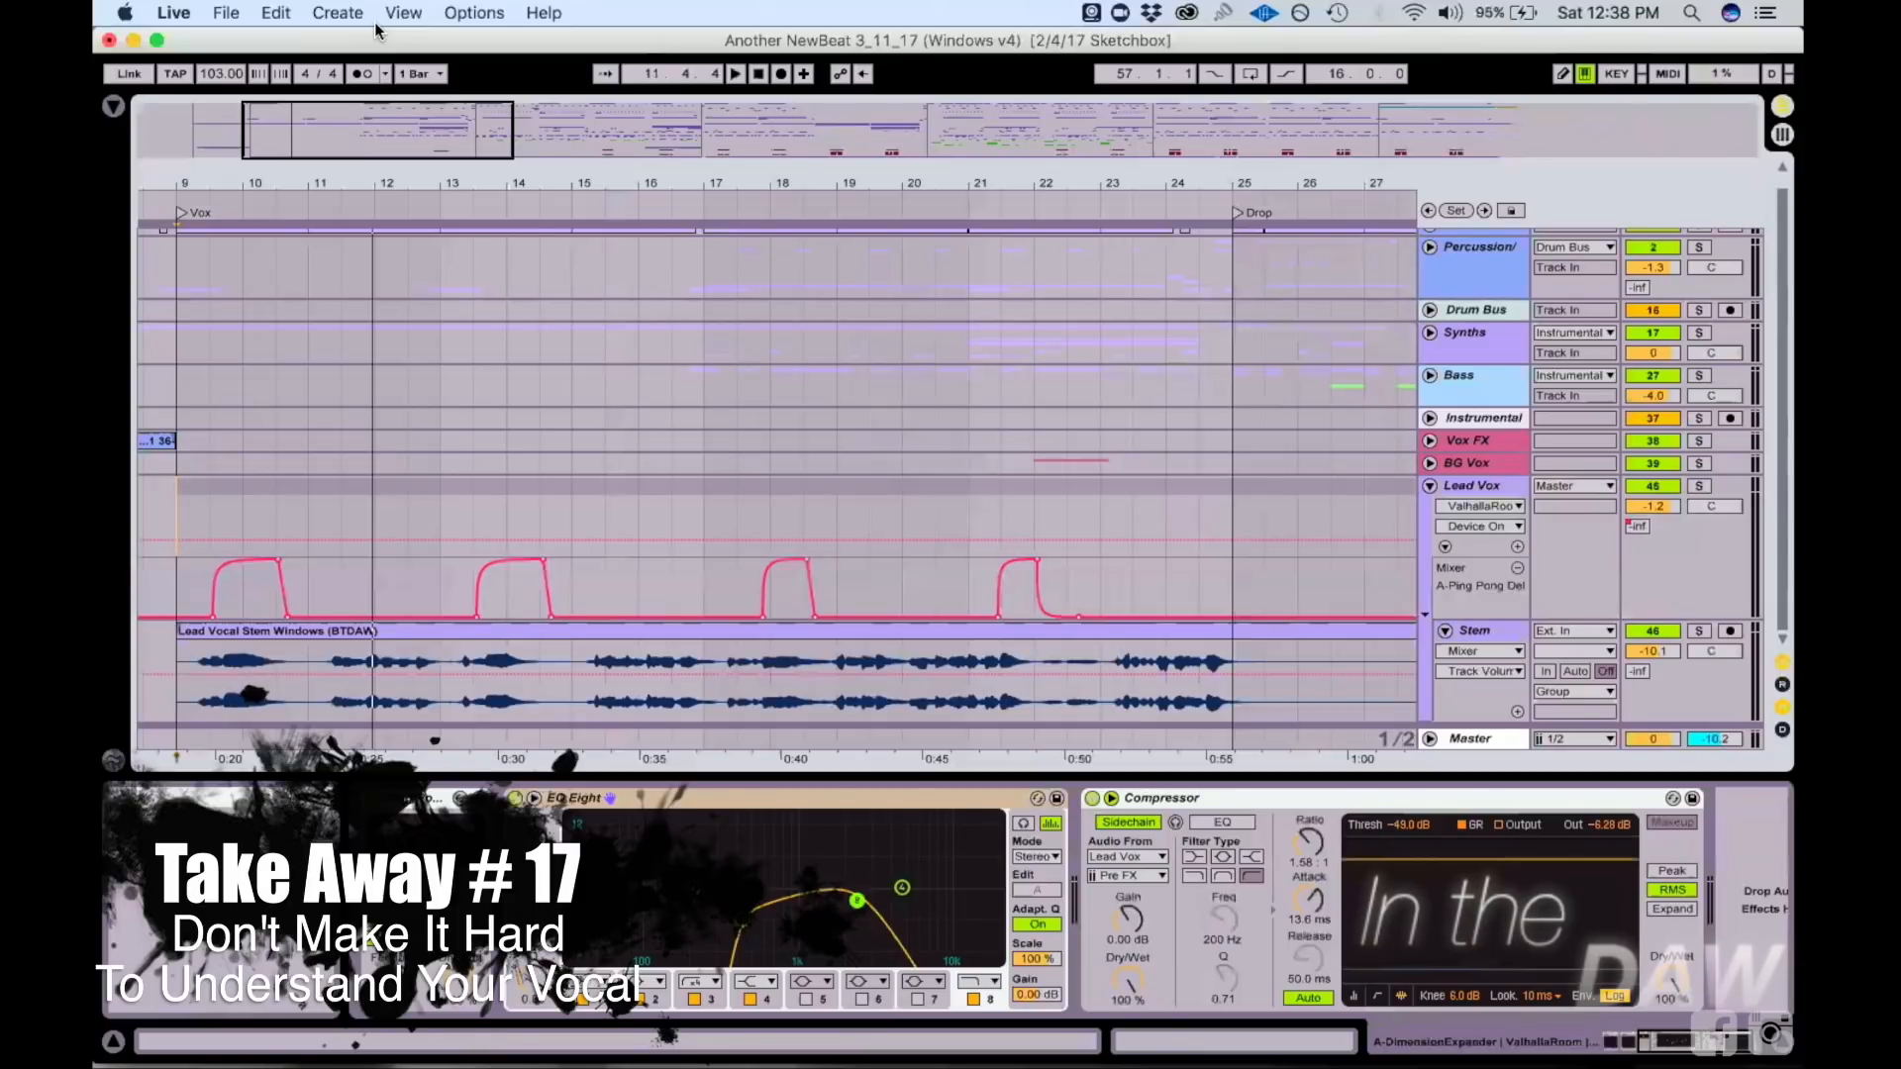
{"action": "left_click", "coordinate": [626, 498]}
{"action": "scroll", "coordinate": [594, 495], "scroll_direction": "left", "scroll_amount": 3}
{"action": "scroll", "coordinate": [960, 883], "scroll_direction": "right", "scroll_amount": 5}
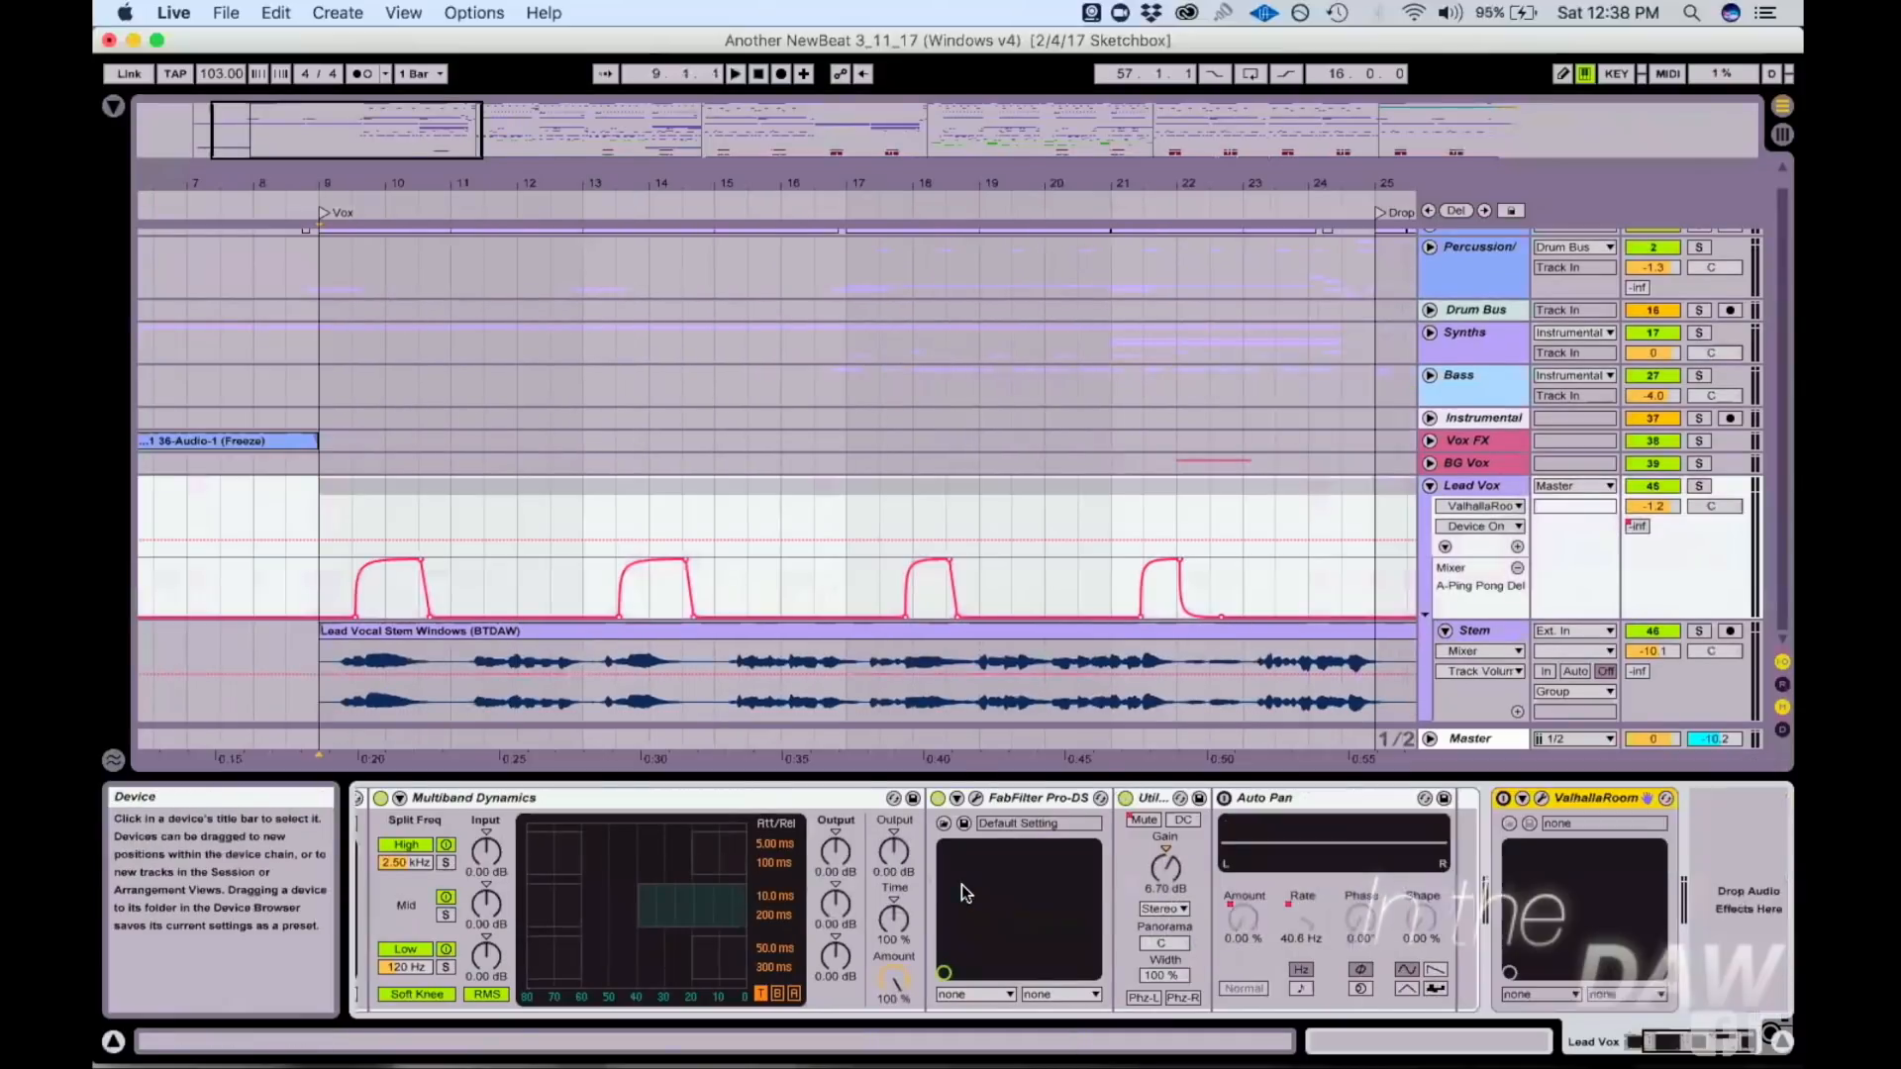
{"action": "scroll", "coordinate": [1049, 544], "scroll_direction": "right", "scroll_amount": 2}
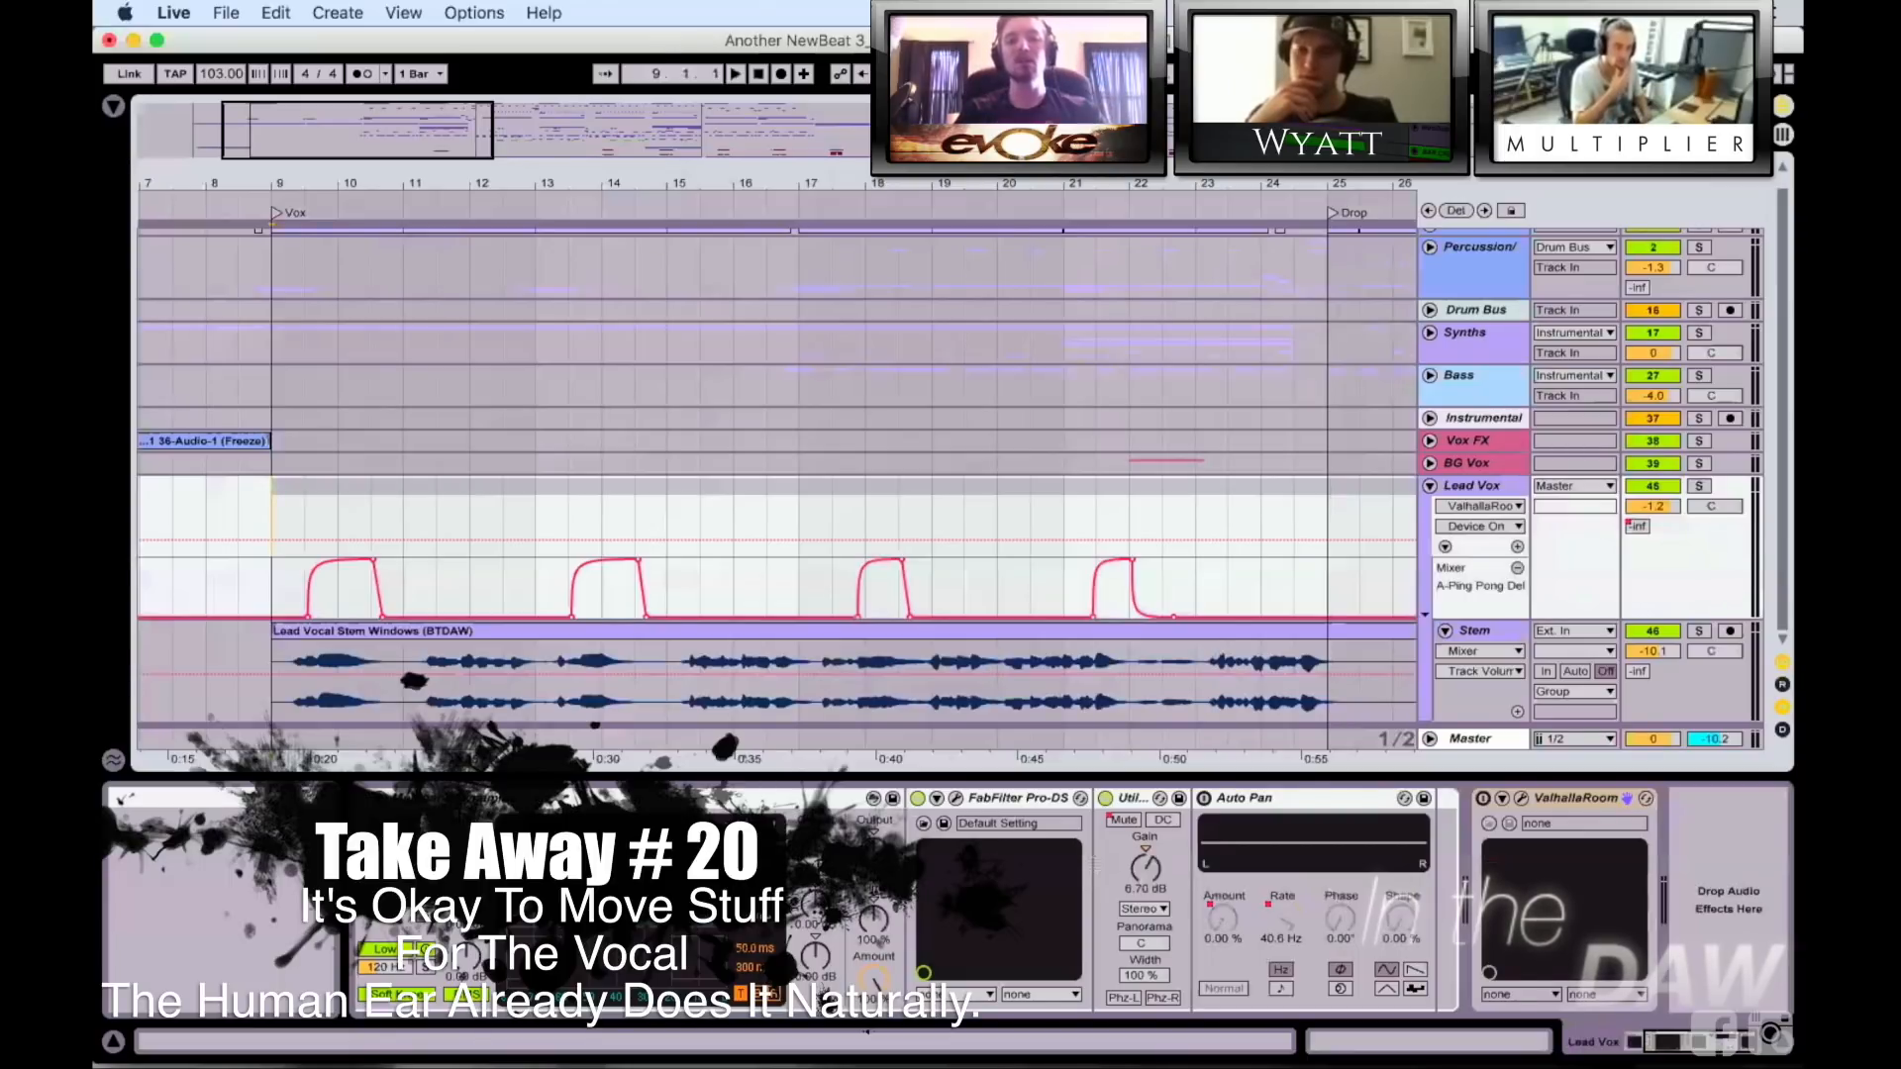
Step: Show the Instrumental bus's sidechained Multiband Dynamics and the Synths group's Compressor and EQ Eight
{"action": "left_click", "coordinate": [1482, 419]}
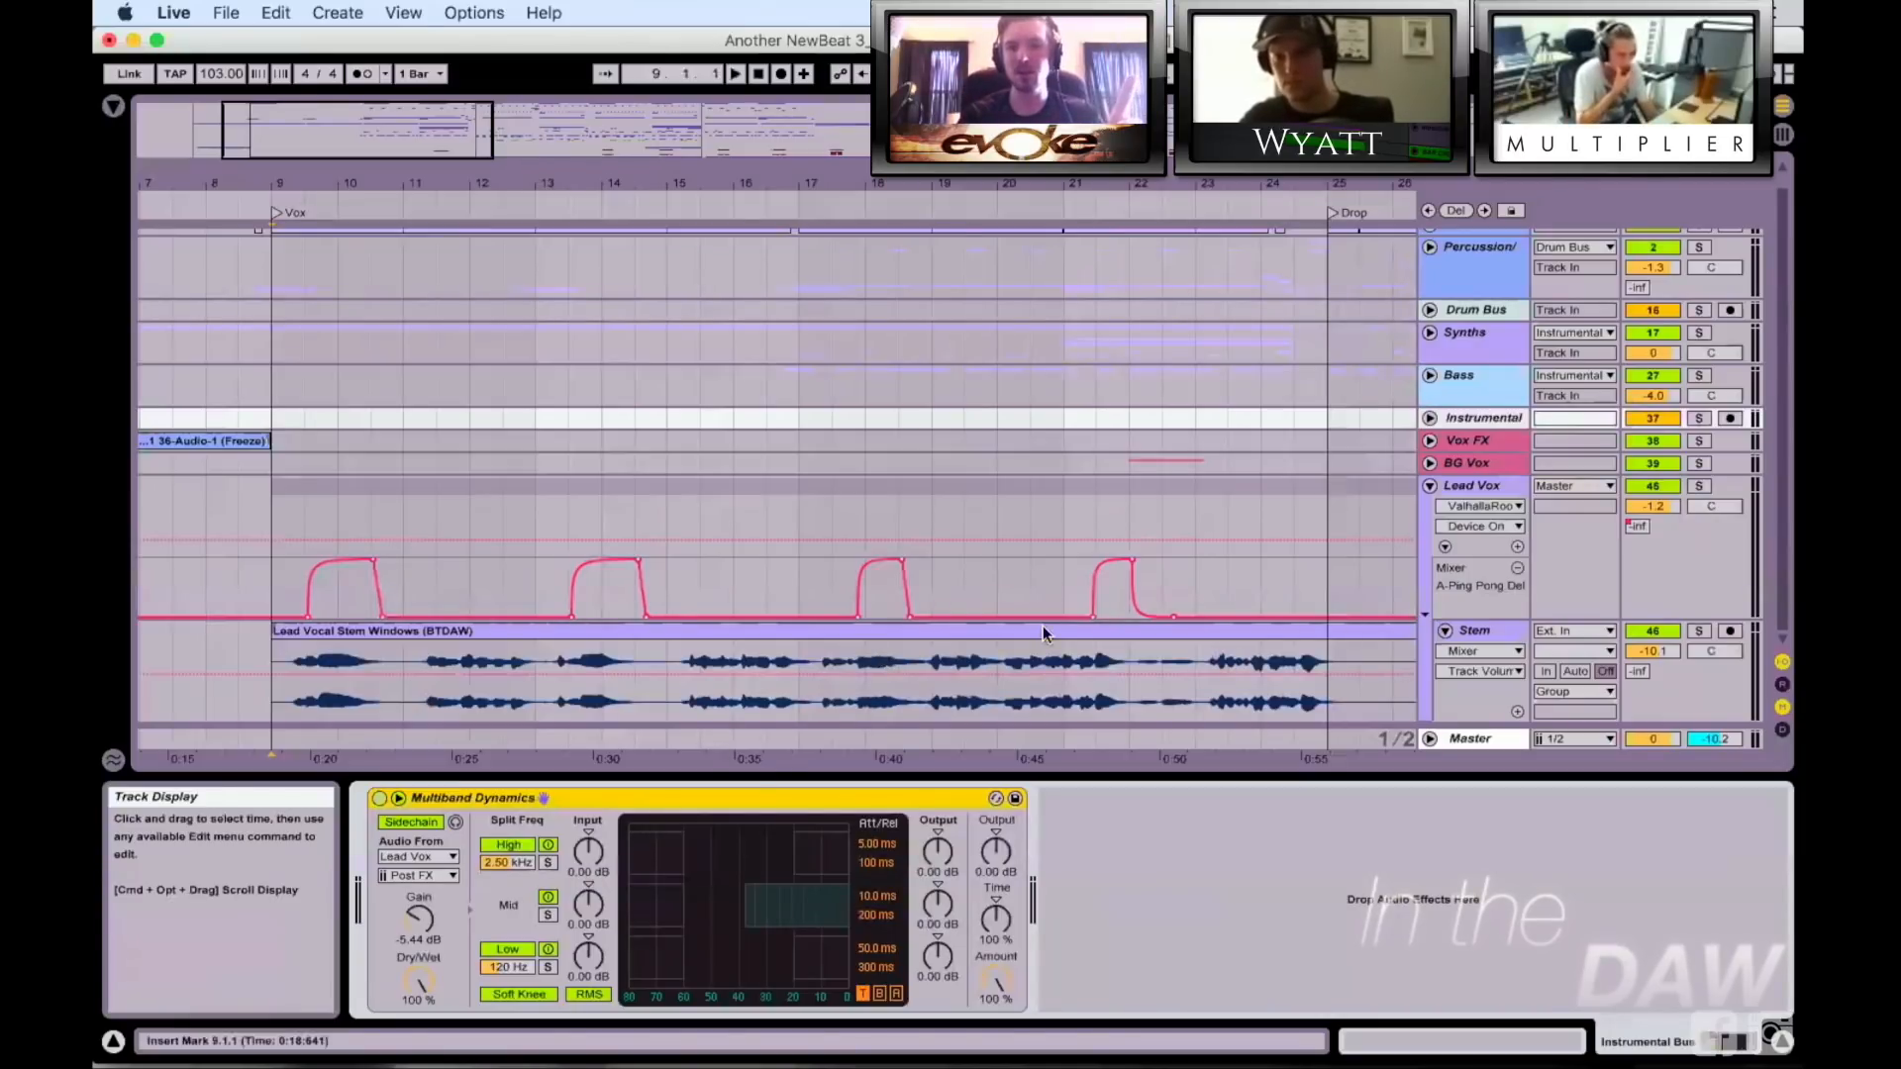
{"action": "left_click", "coordinate": [1472, 344]}
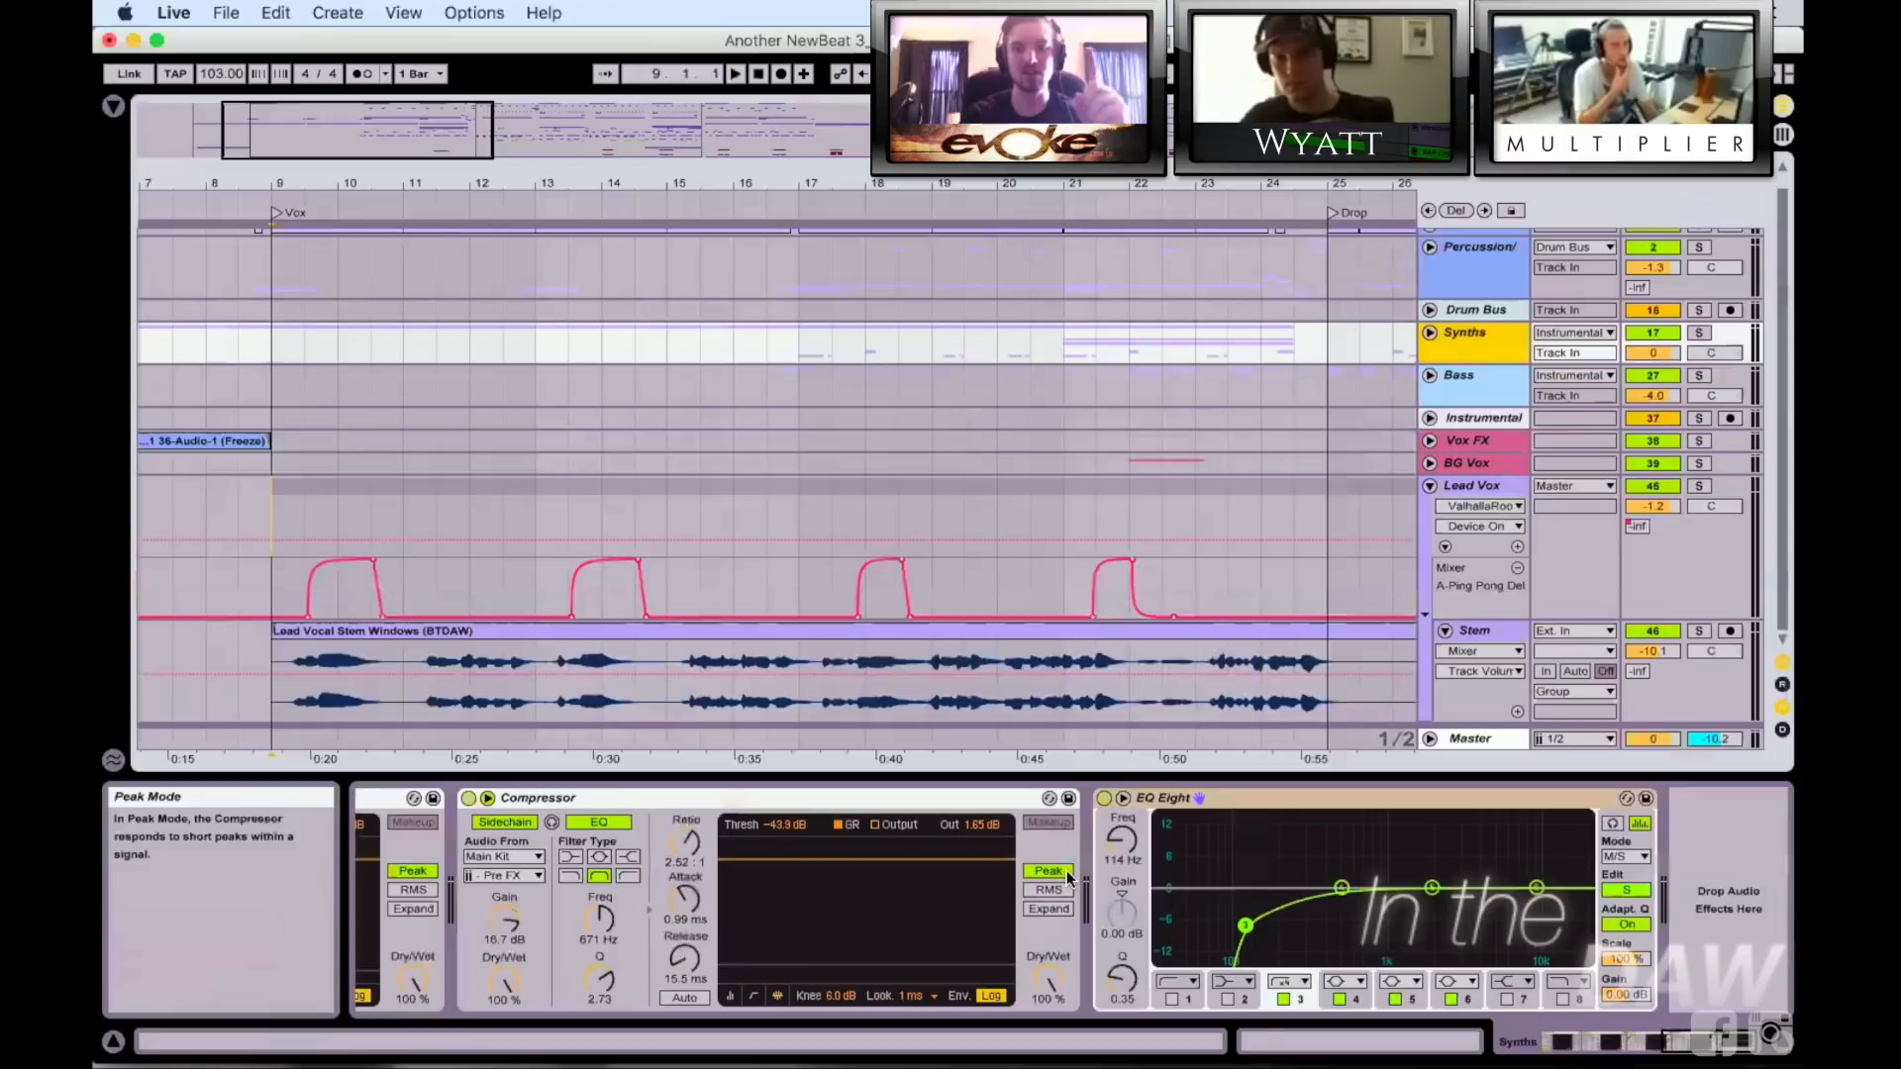
Step: Play the soloed Synths group from 17.1.1 and try a 0.01 ms attack on its sidechained Compressor
{"action": "scroll", "coordinate": [1047, 871], "scroll_direction": "left", "scroll_amount": 4}
{"action": "left_click", "coordinate": [801, 334]}
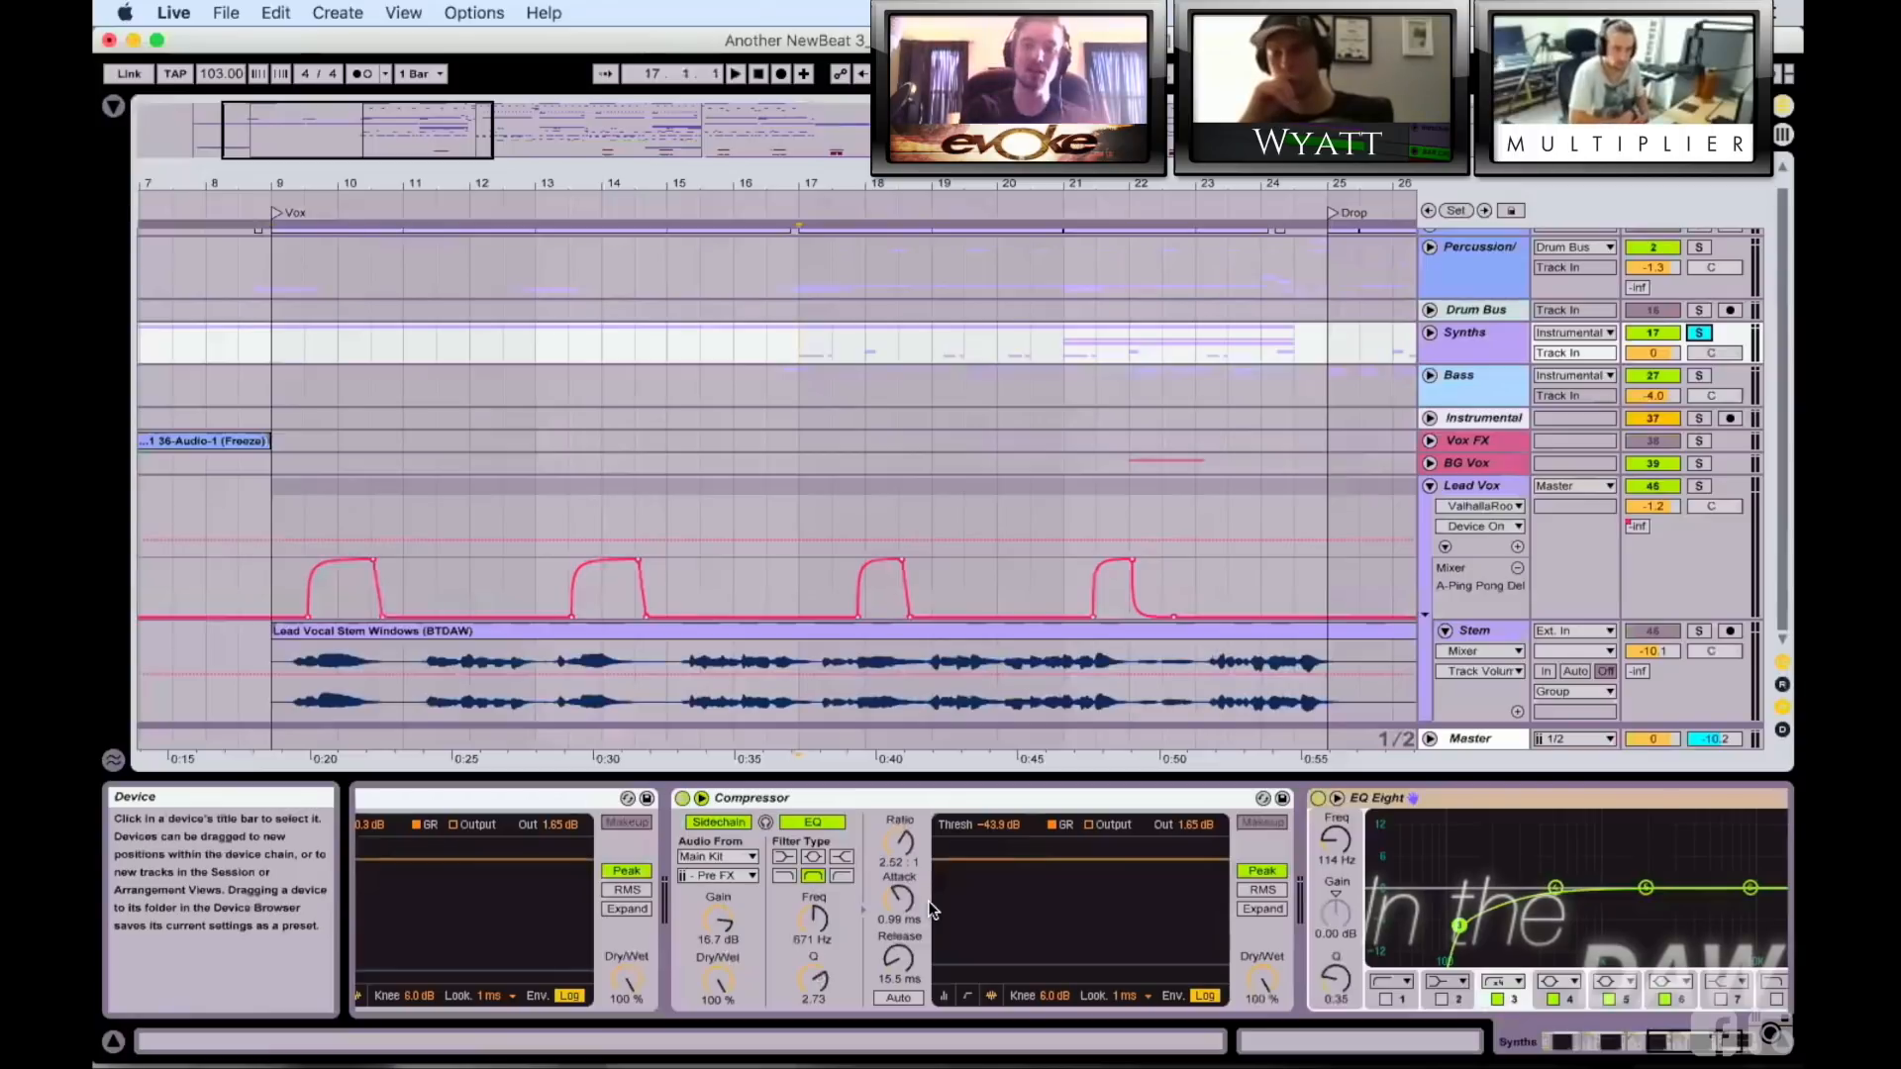
{"action": "key", "text": "space"}
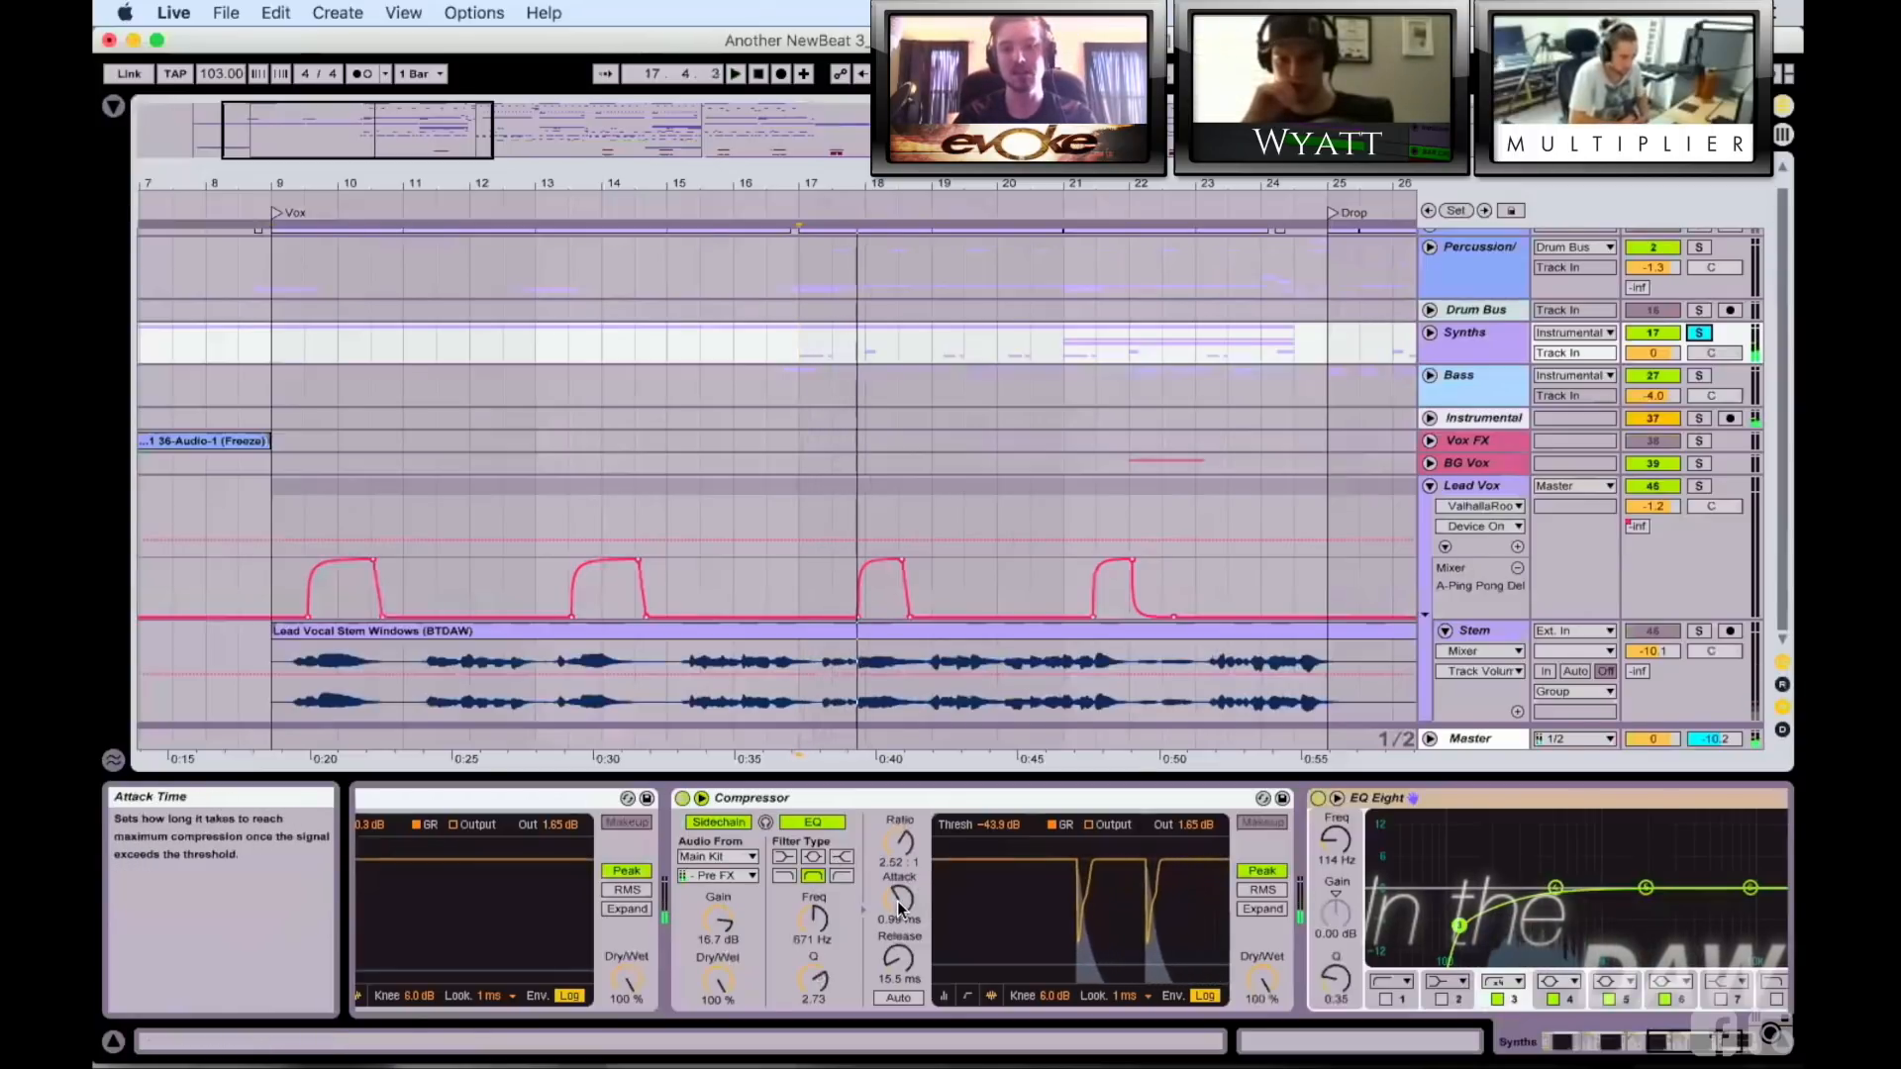
{"action": "left_click_drag", "start_coordinate": [897, 901], "coordinate": [897, 951]}
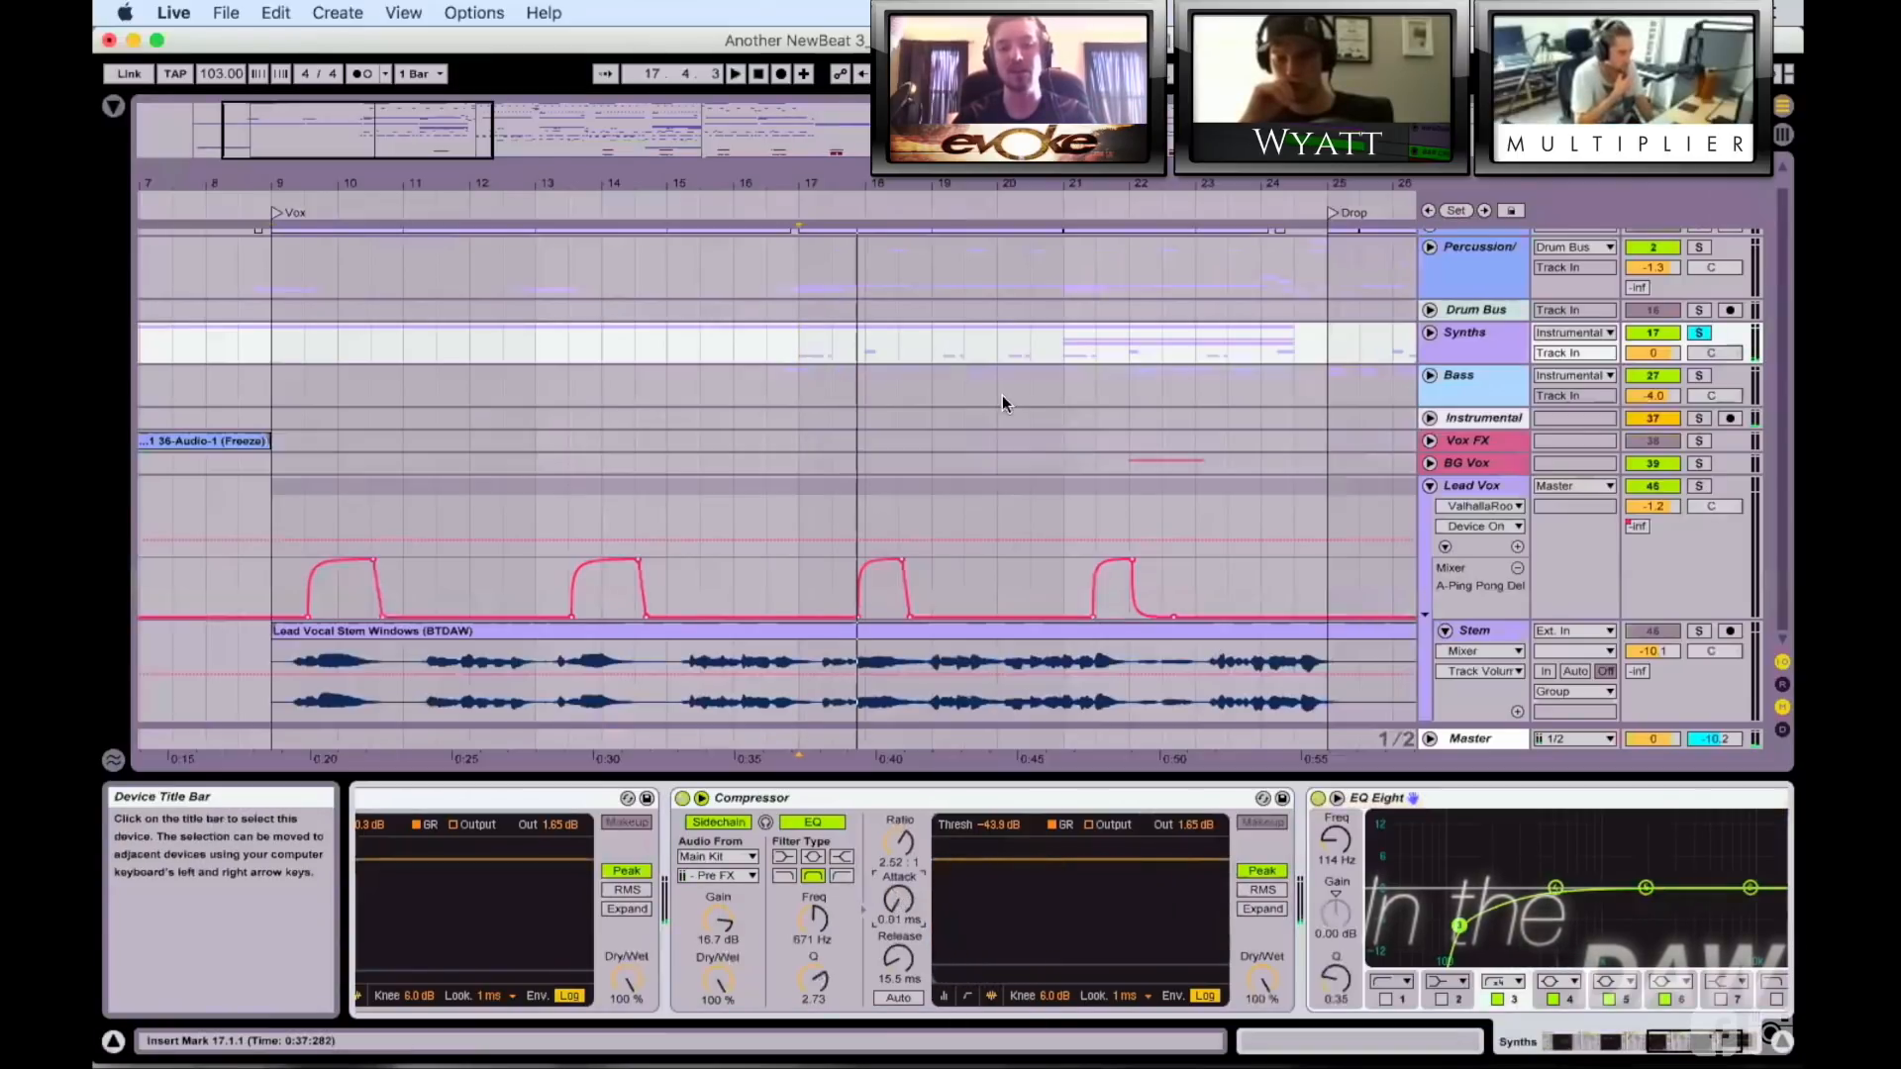
{"action": "key", "text": "space"}
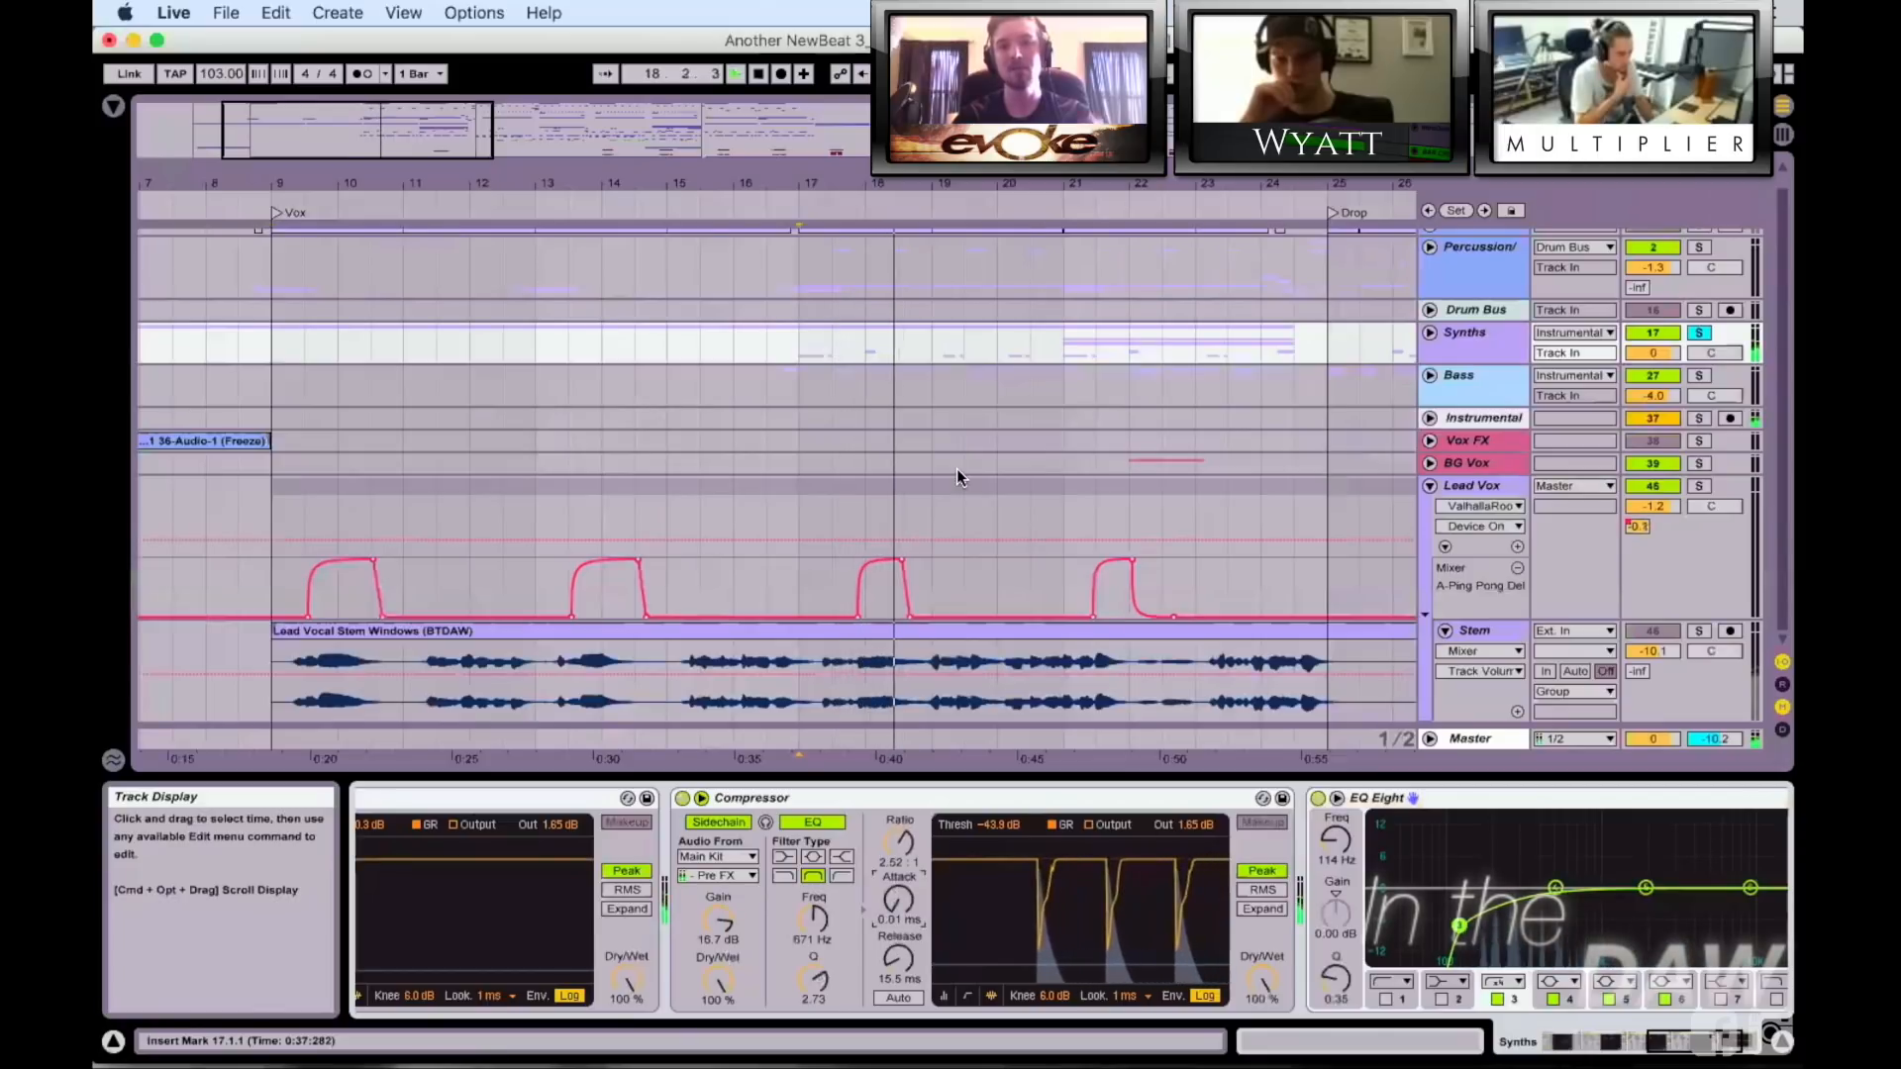
{"action": "key", "text": "space"}
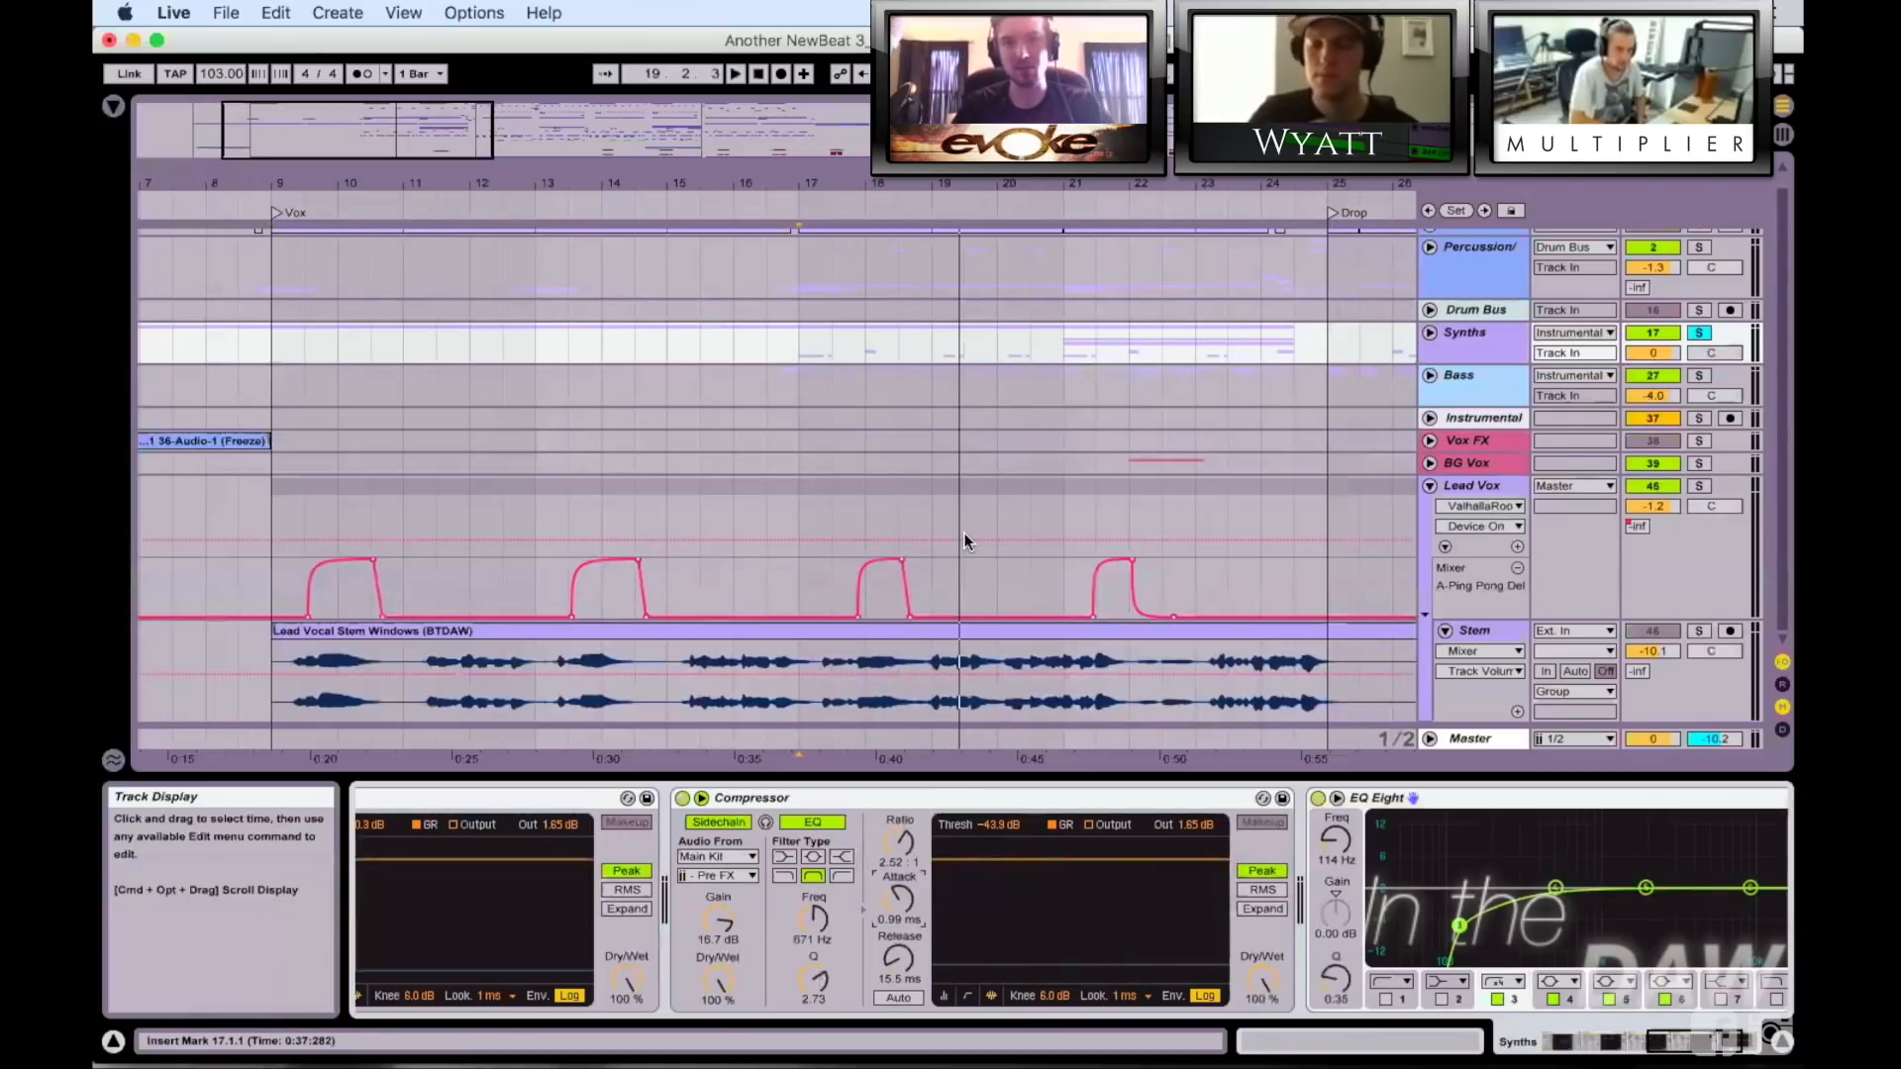
Step: Solo Lead Vox and play the second Vox section from 50.1.1
{"action": "scroll", "coordinate": [990, 455], "scroll_direction": "right", "scroll_amount": 3}
{"action": "scroll", "coordinate": [990, 455], "scroll_direction": "up", "scroll_amount": 1}
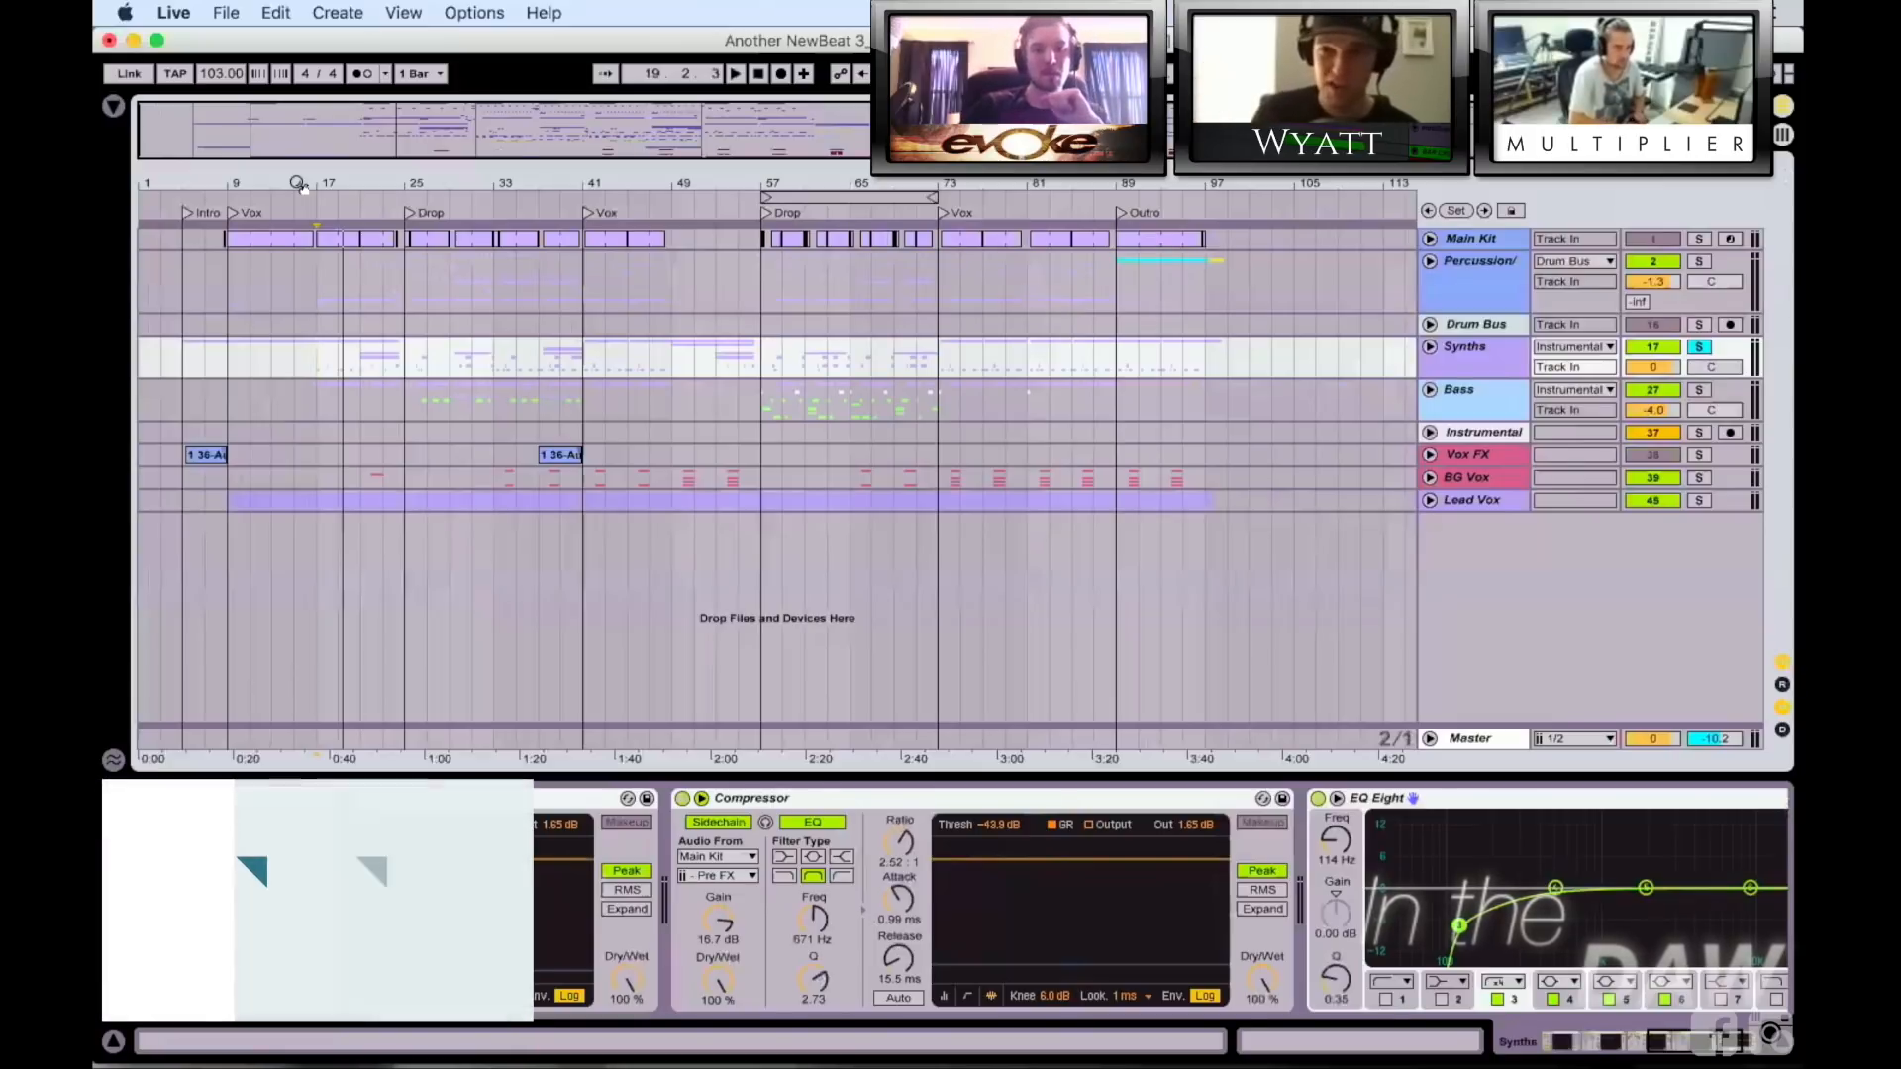
{"action": "left_click", "coordinate": [1698, 500]}
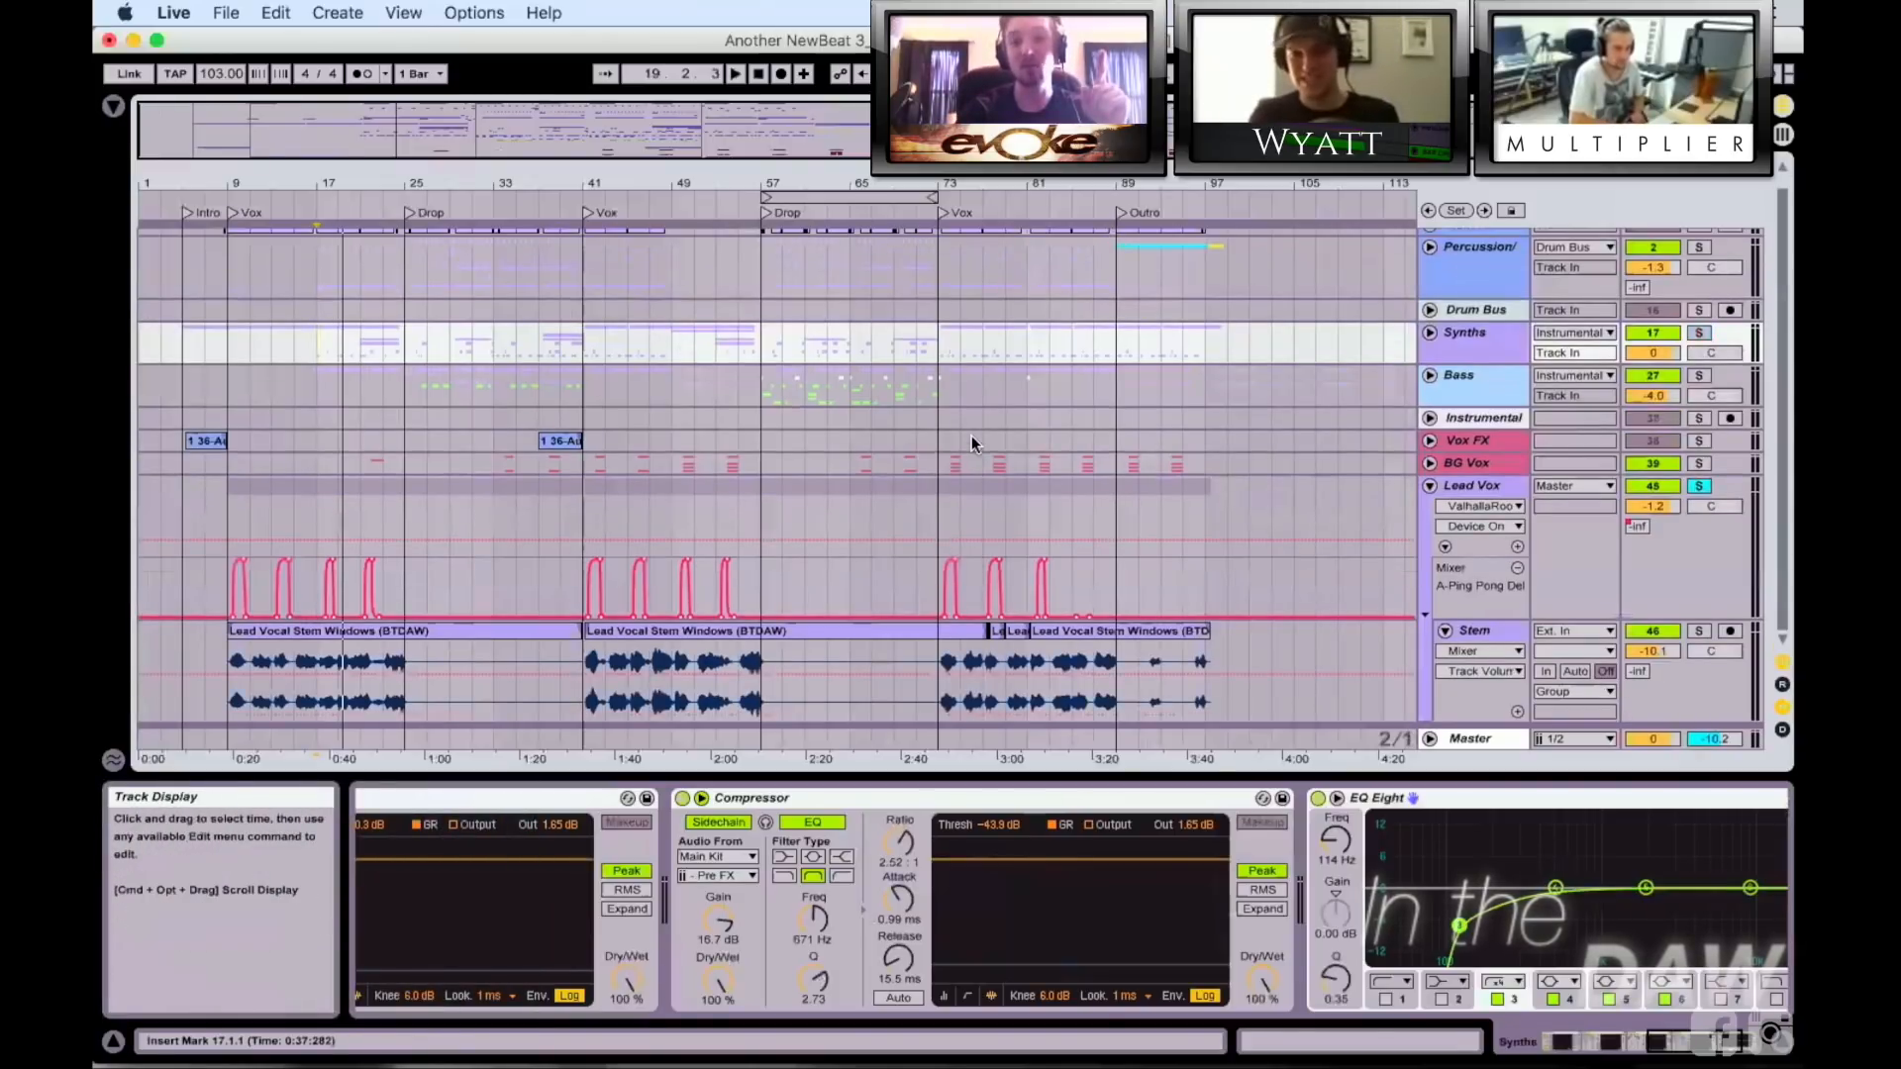
{"action": "left_click_drag", "start_coordinate": [591, 183], "coordinate": [591, 335]}
{"action": "scroll", "coordinate": [852, 656], "scroll_direction": "right", "scroll_amount": 5}
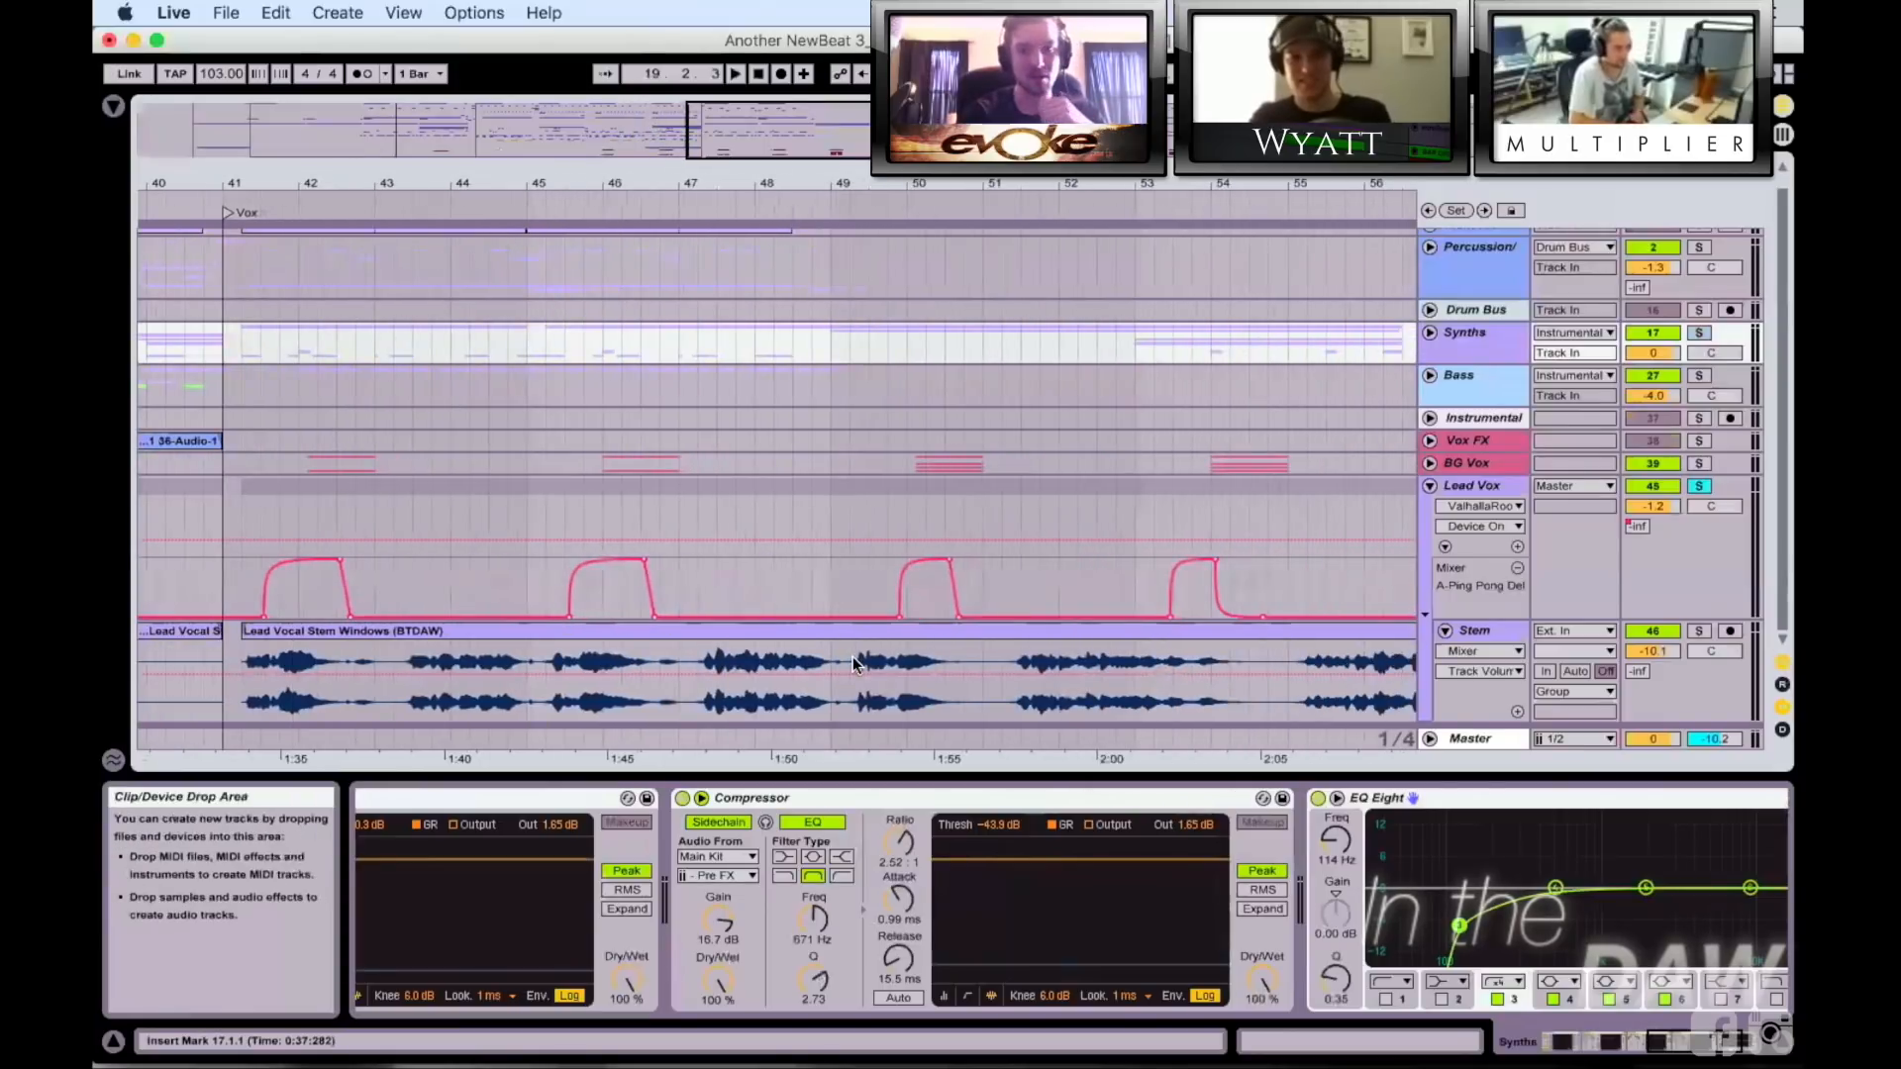
{"action": "left_click", "coordinate": [869, 657]}
{"action": "key", "text": "space"}
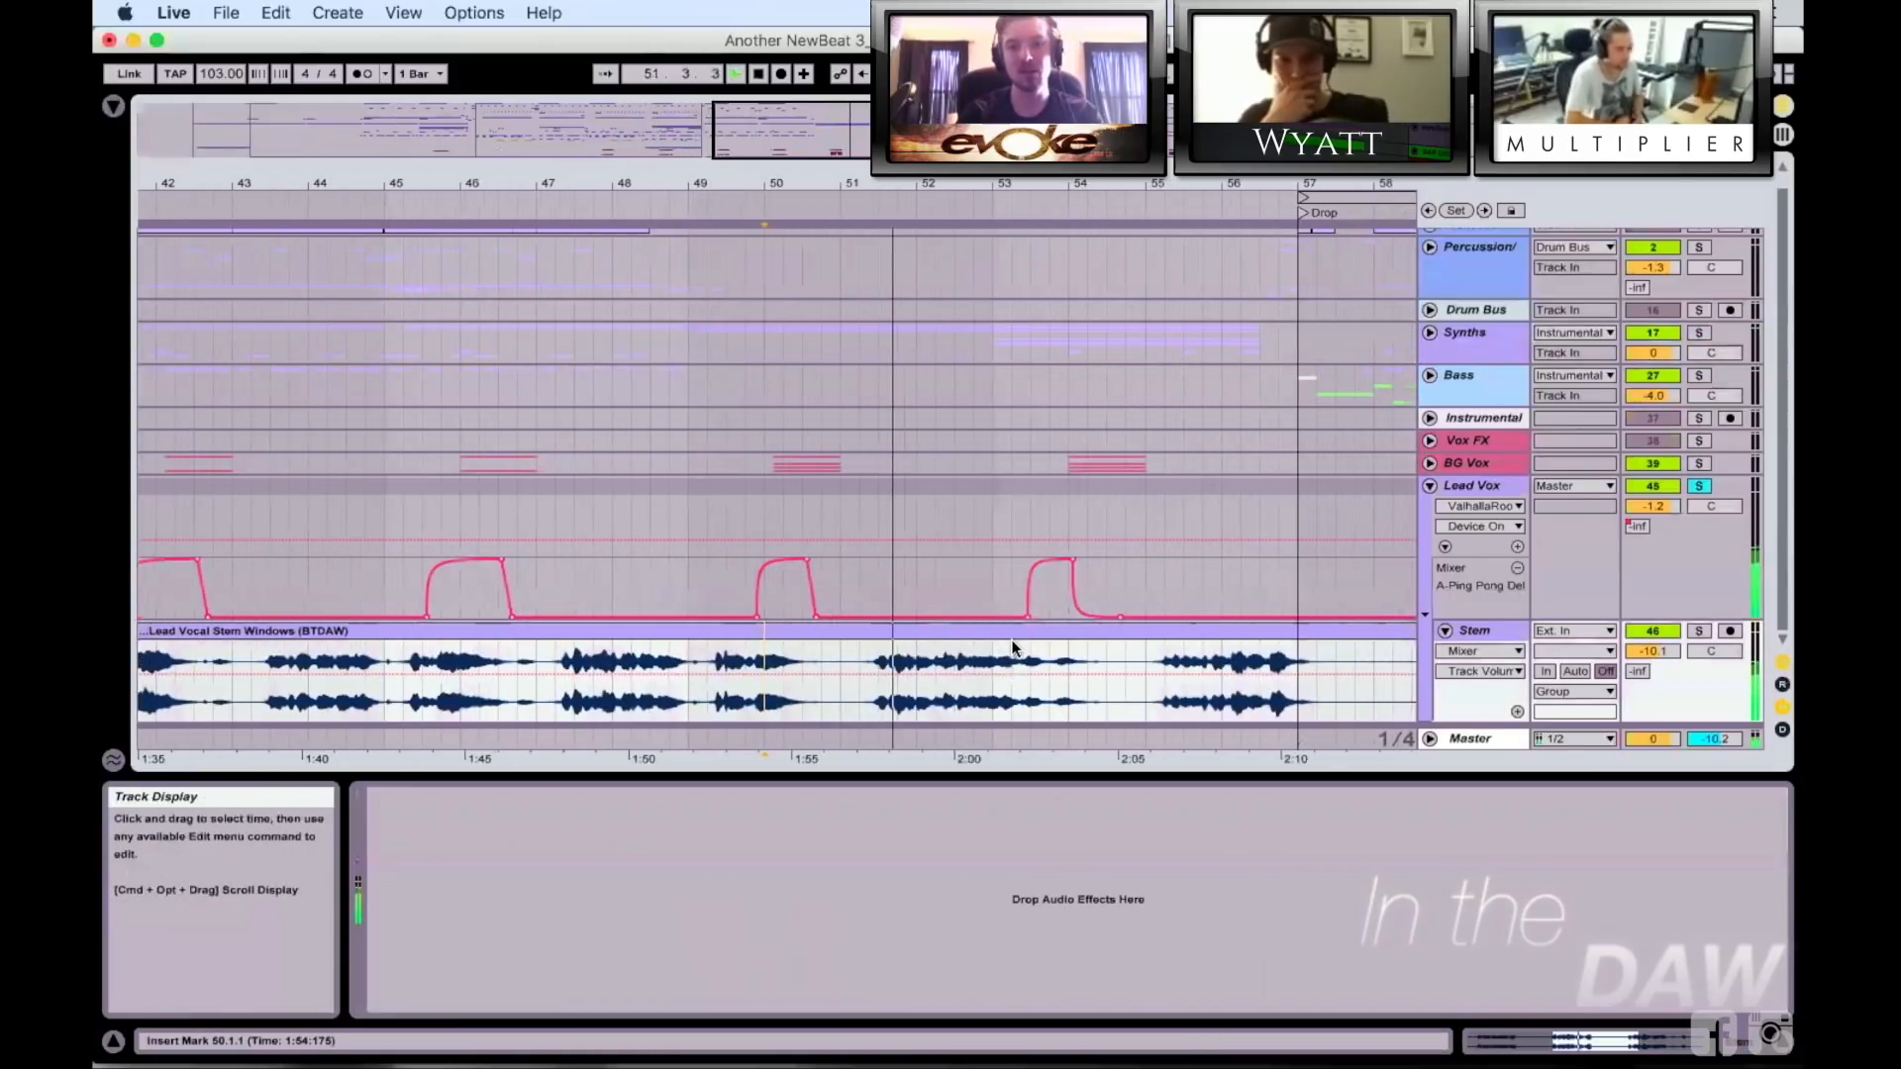
Step: Play the soloed Lead Vox from 56.4.1 into the second Drop, and from the start of its phrase at 41.2.1
{"action": "scroll", "coordinate": [1131, 683], "scroll_direction": "right", "scroll_amount": 2}
{"action": "scroll", "coordinate": [1130, 683], "scroll_direction": "up", "scroll_amount": 1}
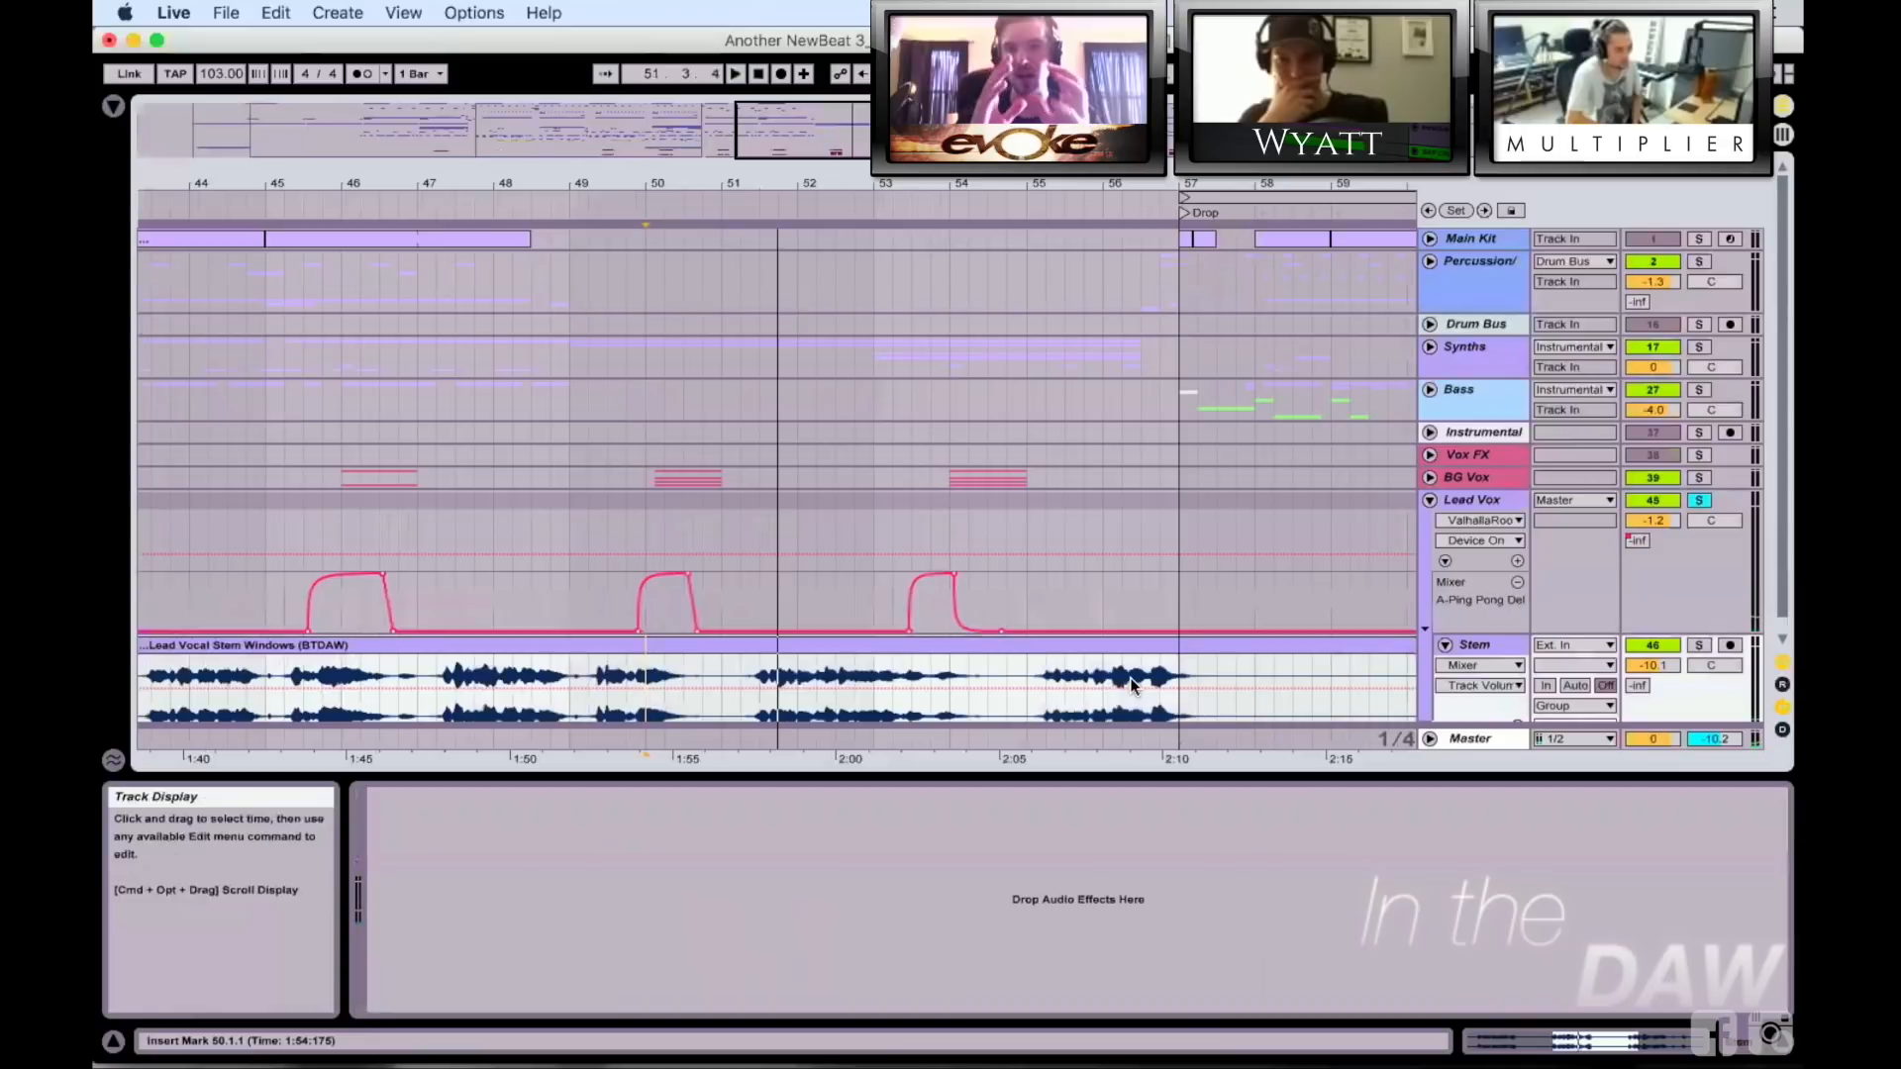
{"action": "left_click", "coordinate": [1160, 674]}
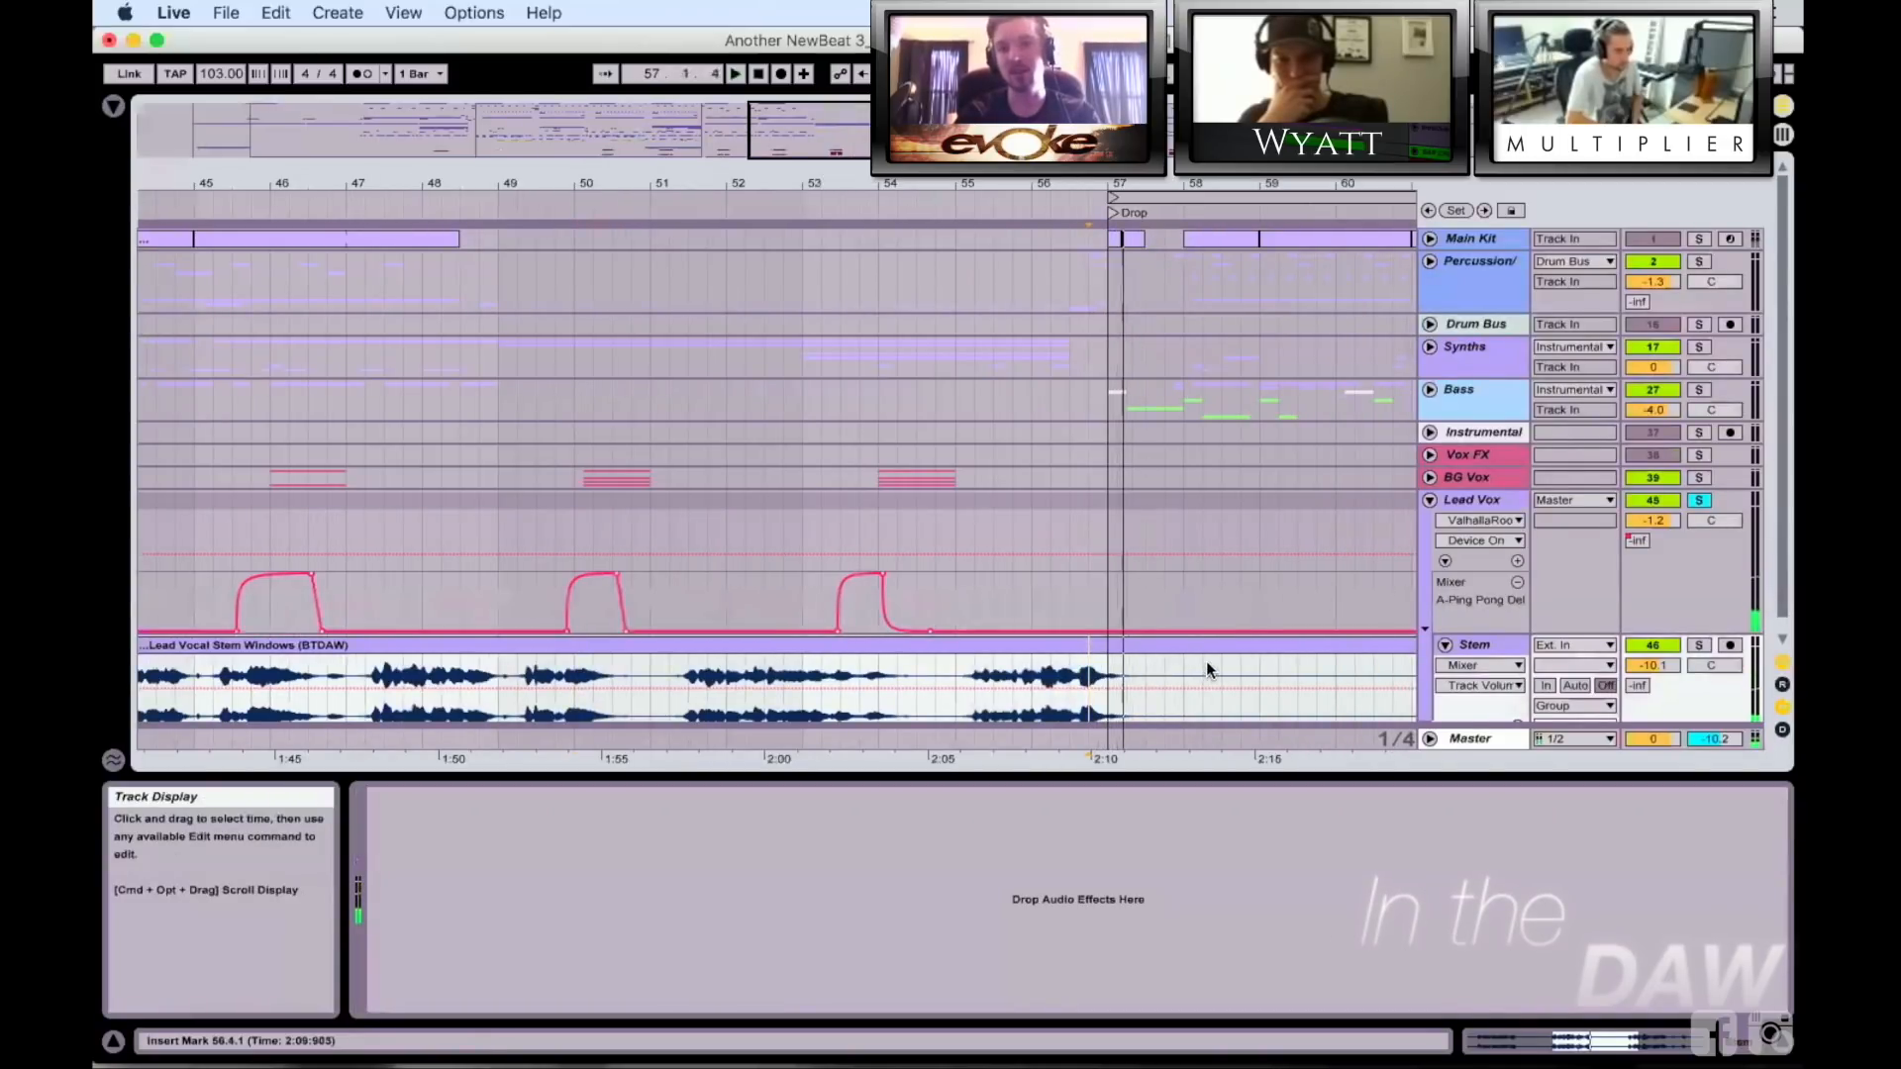
{"action": "scroll", "coordinate": [1206, 661], "scroll_direction": "right", "scroll_amount": 10}
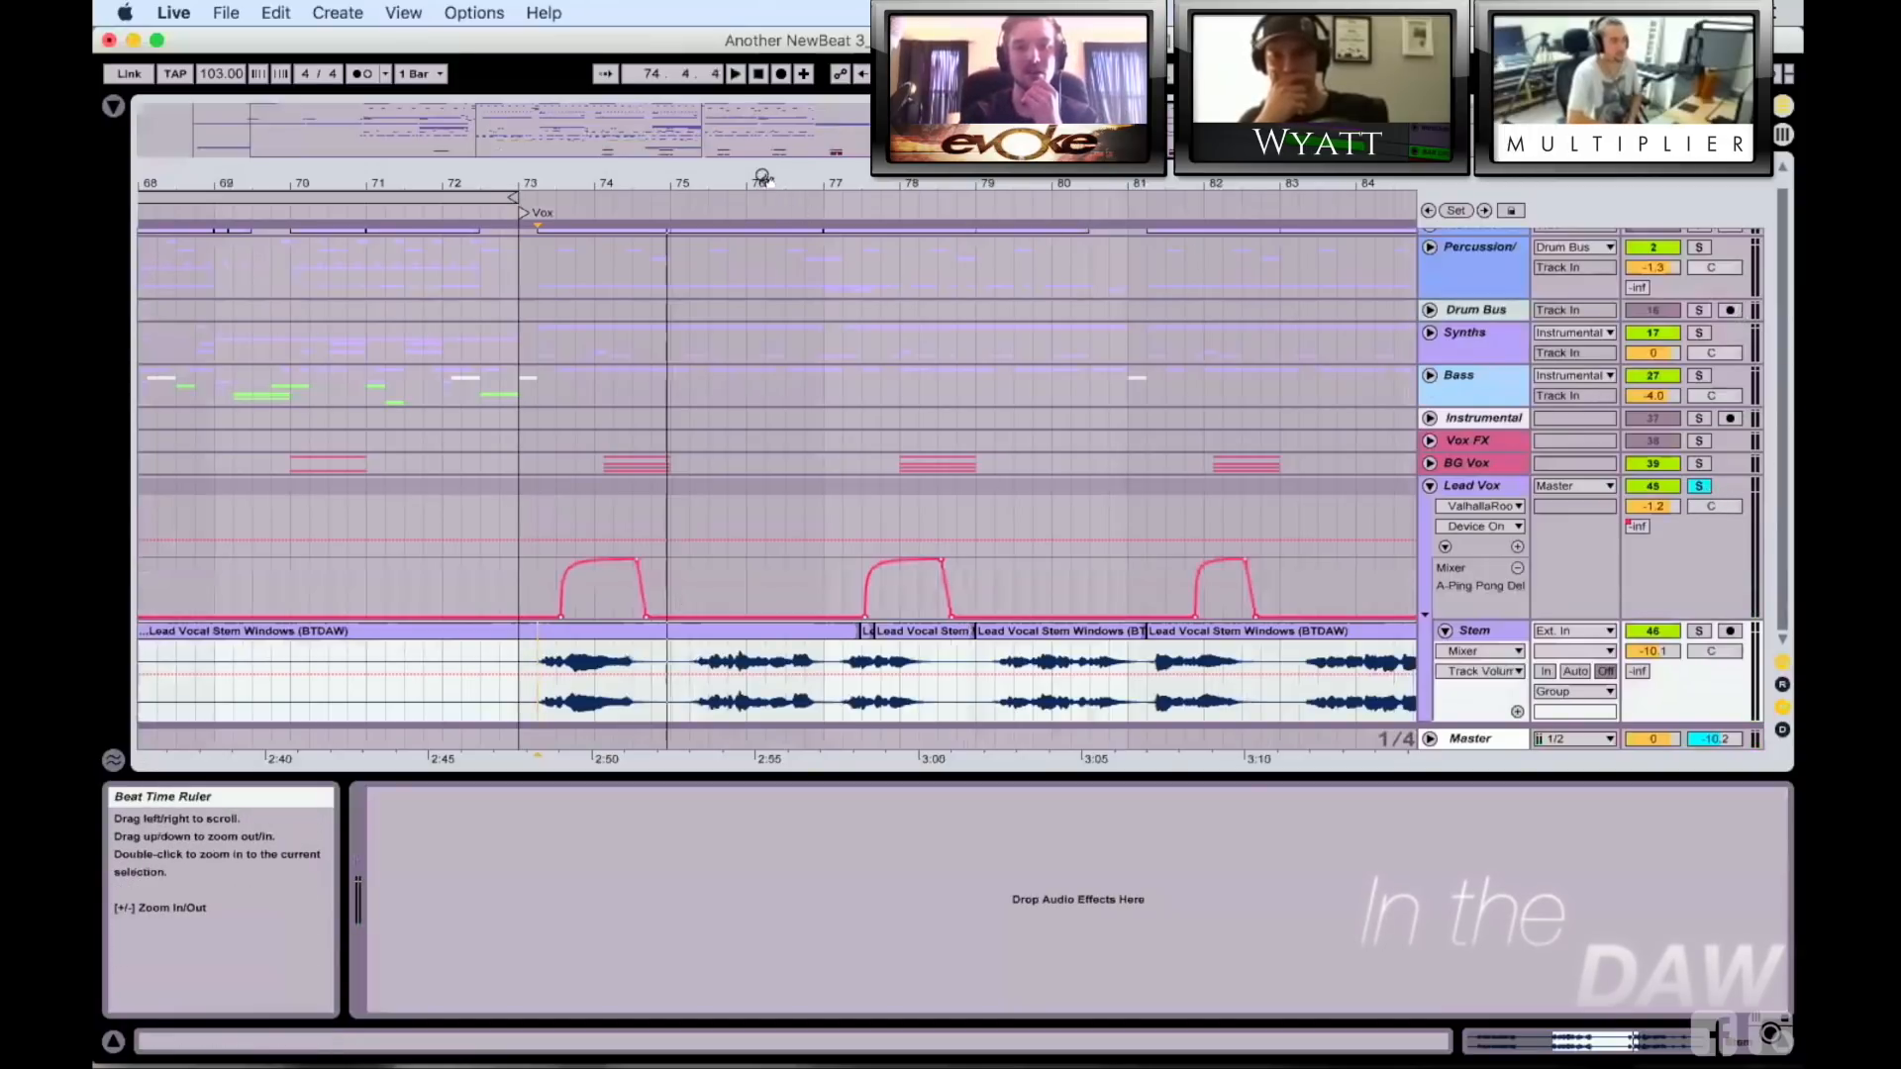
{"action": "left_click_drag", "start_coordinate": [763, 182], "coordinate": [763, 139]}
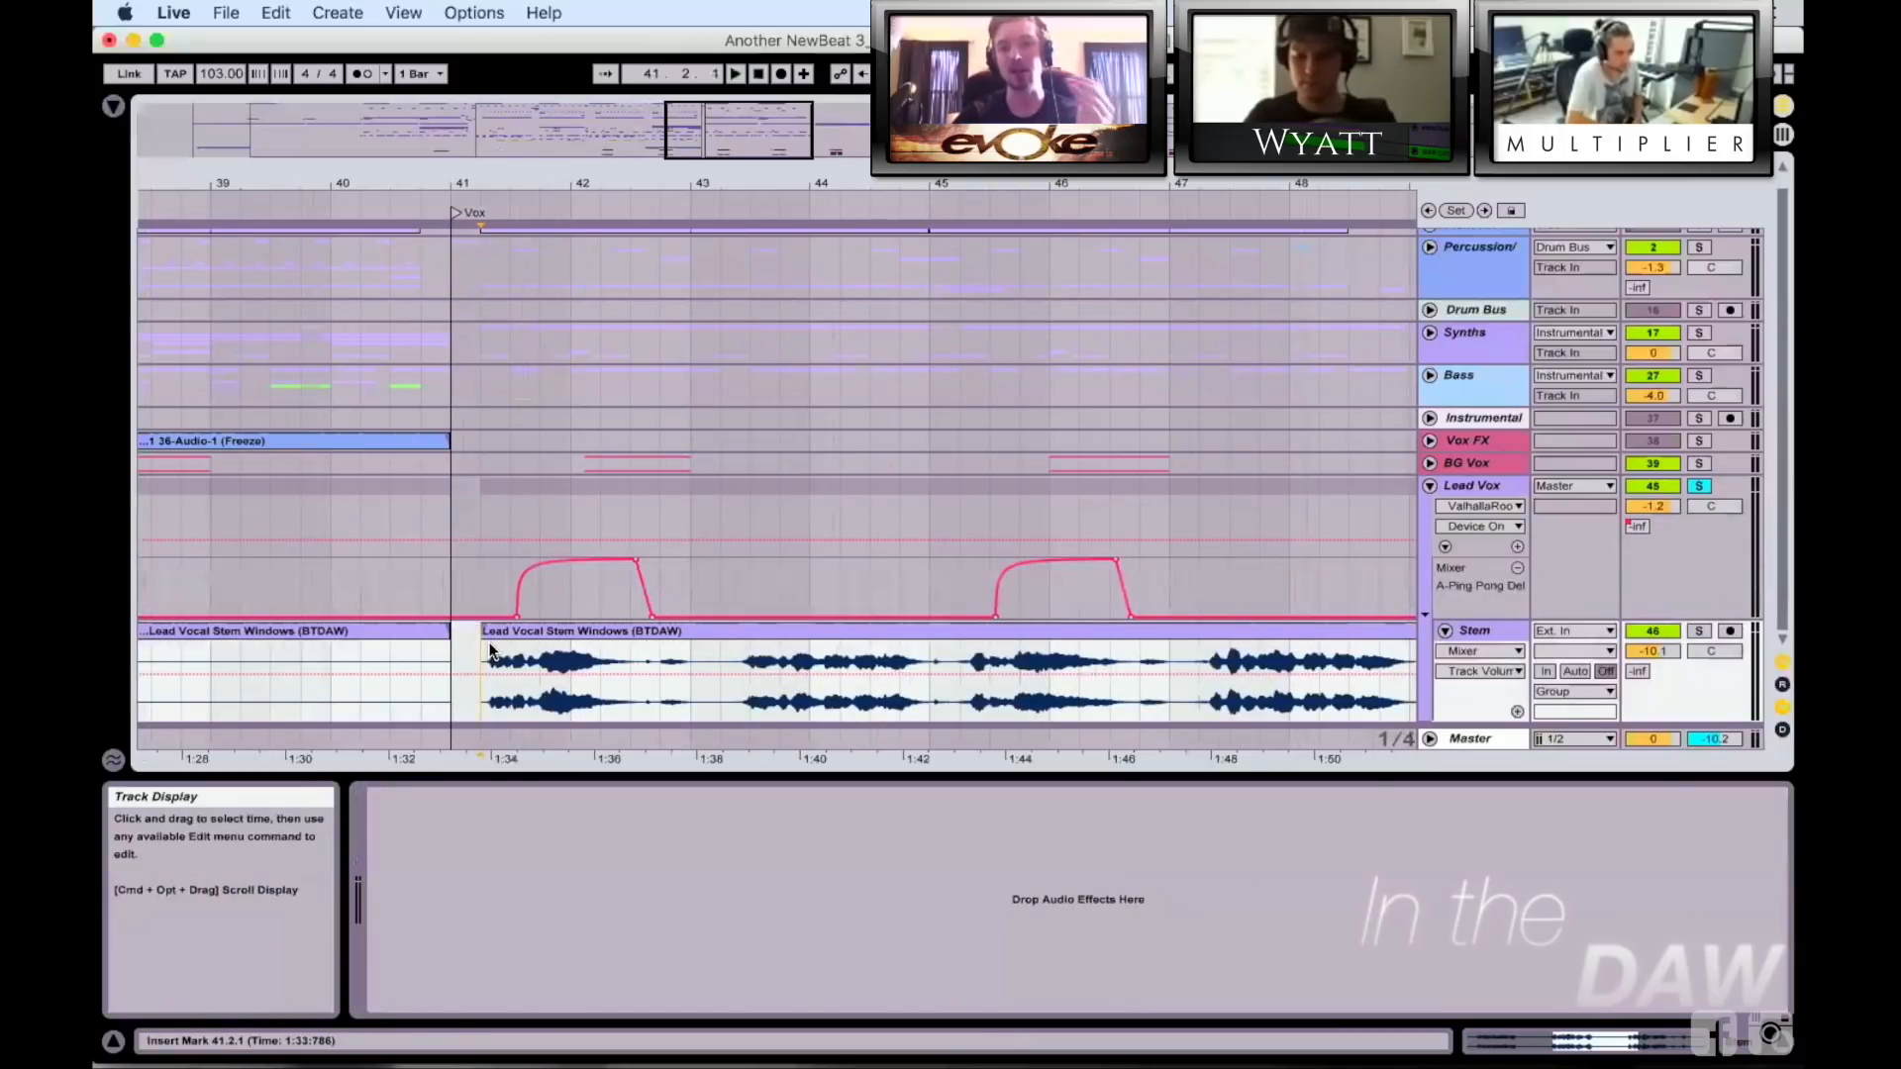
{"action": "left_click", "coordinate": [480, 657]}
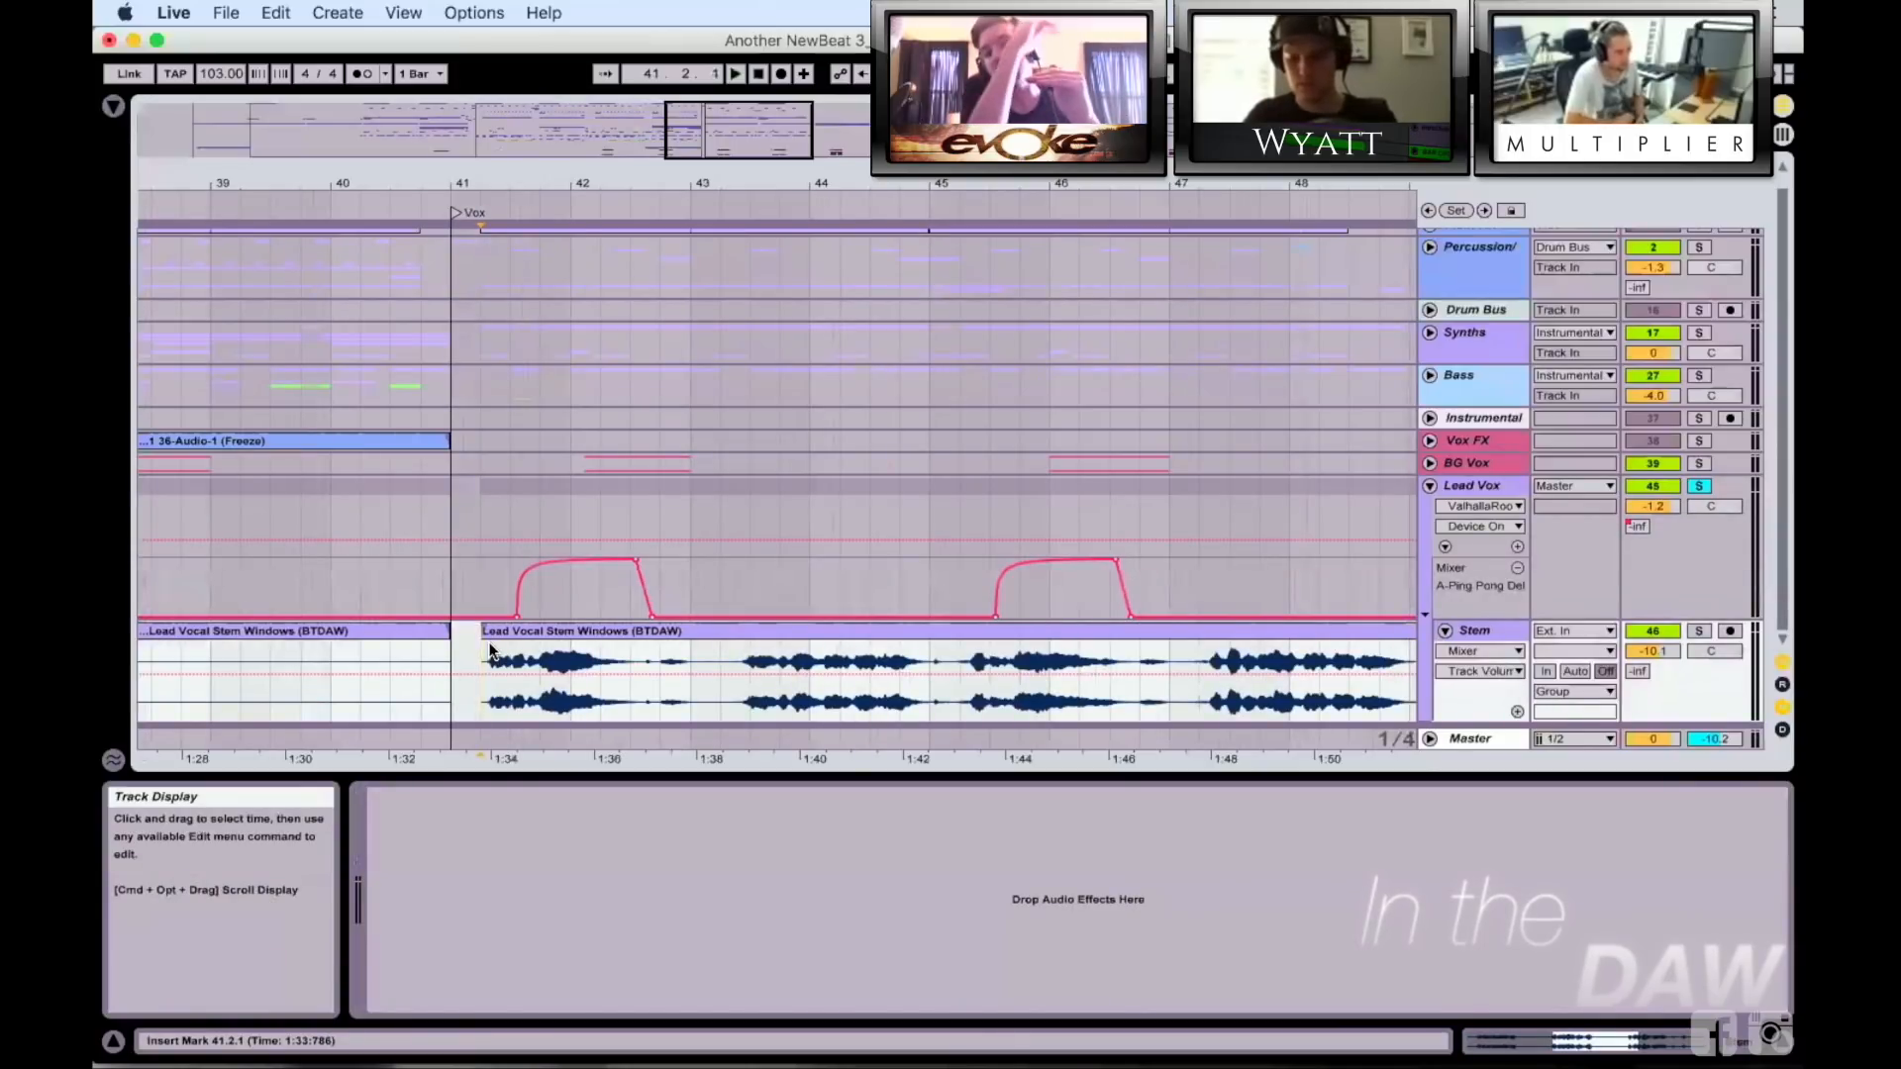
{"action": "key", "text": "space"}
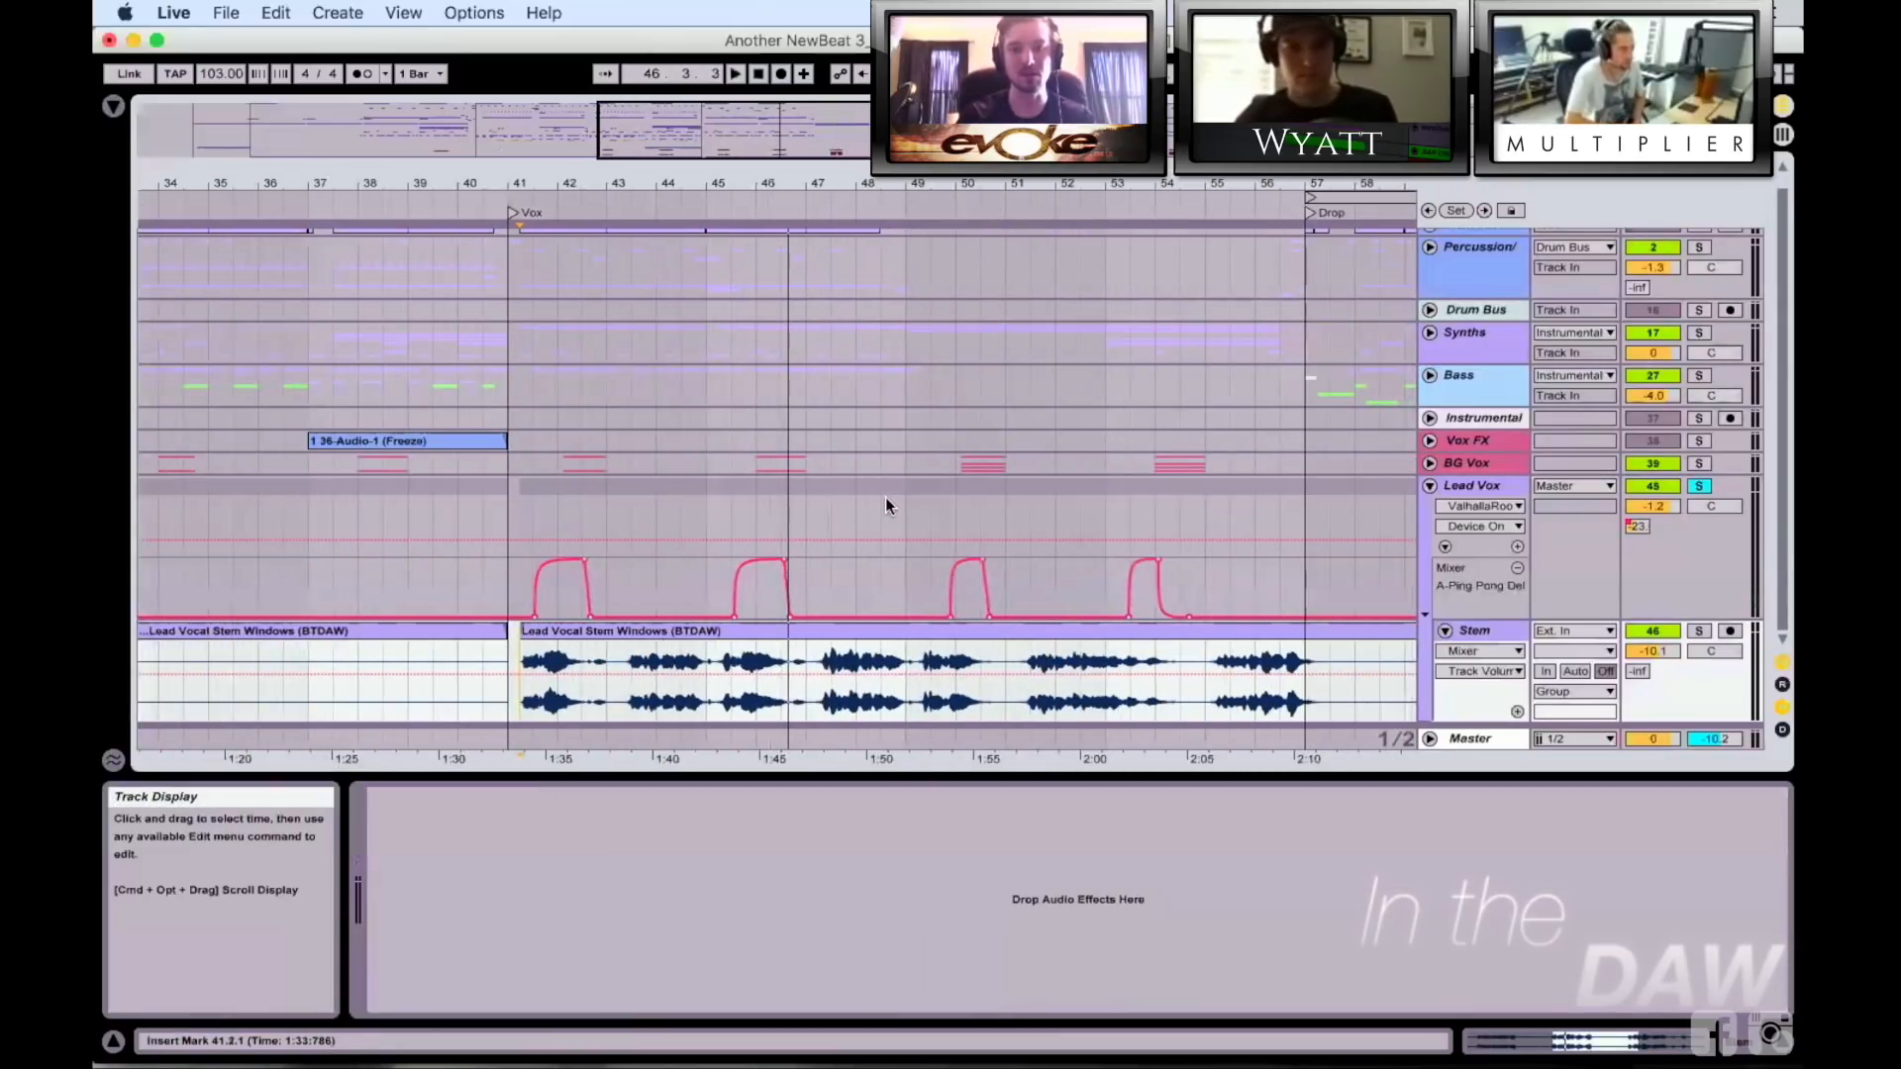
Step: Switch the solo from Lead Vox to BG Vox and play the background vocals from 50.1.1
{"action": "scroll", "coordinate": [990, 518], "scroll_direction": "right", "scroll_amount": 5}
{"action": "left_click", "coordinate": [813, 502]}
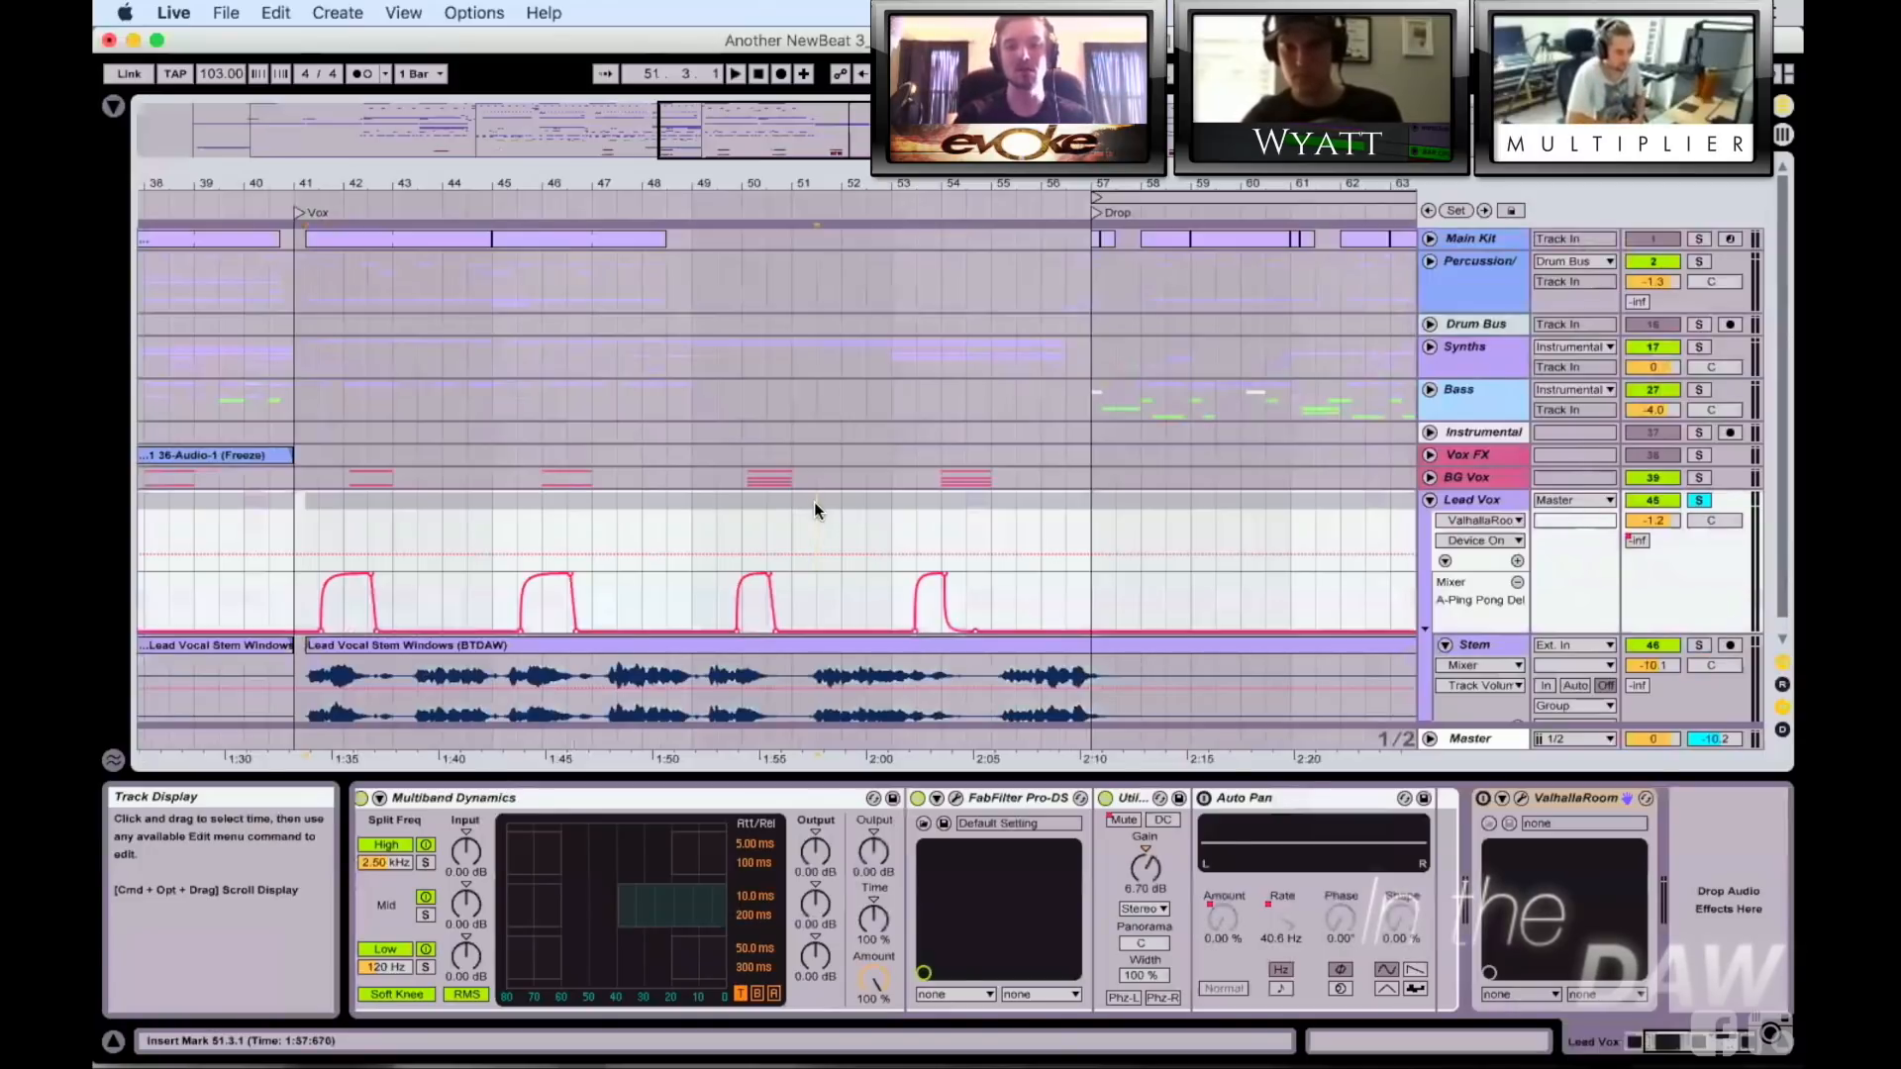
{"action": "scroll", "coordinate": [813, 502], "scroll_direction": "left", "scroll_amount": 2}
{"action": "scroll", "coordinate": [1218, 523], "scroll_direction": "down", "scroll_amount": 1}
{"action": "left_click", "coordinate": [1699, 463]}
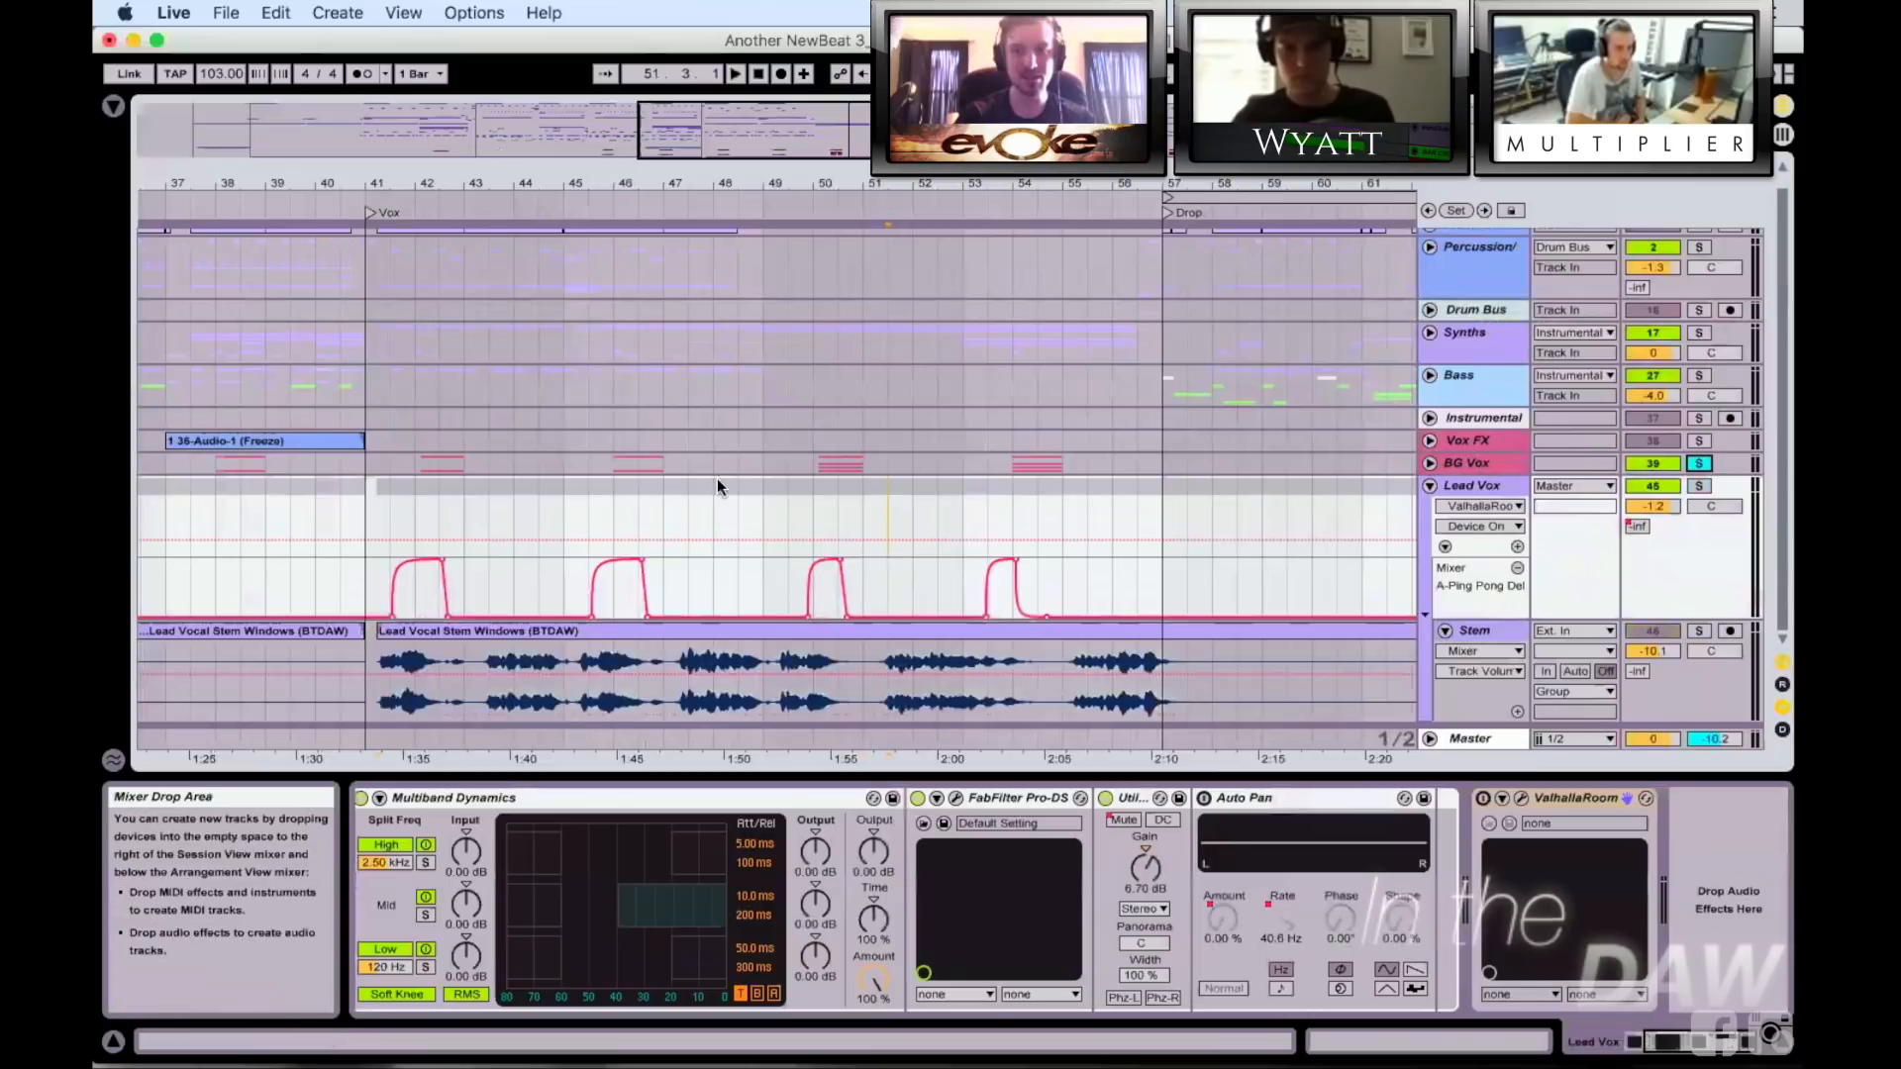
{"action": "left_click", "coordinate": [824, 463]}
{"action": "key", "text": "space"}
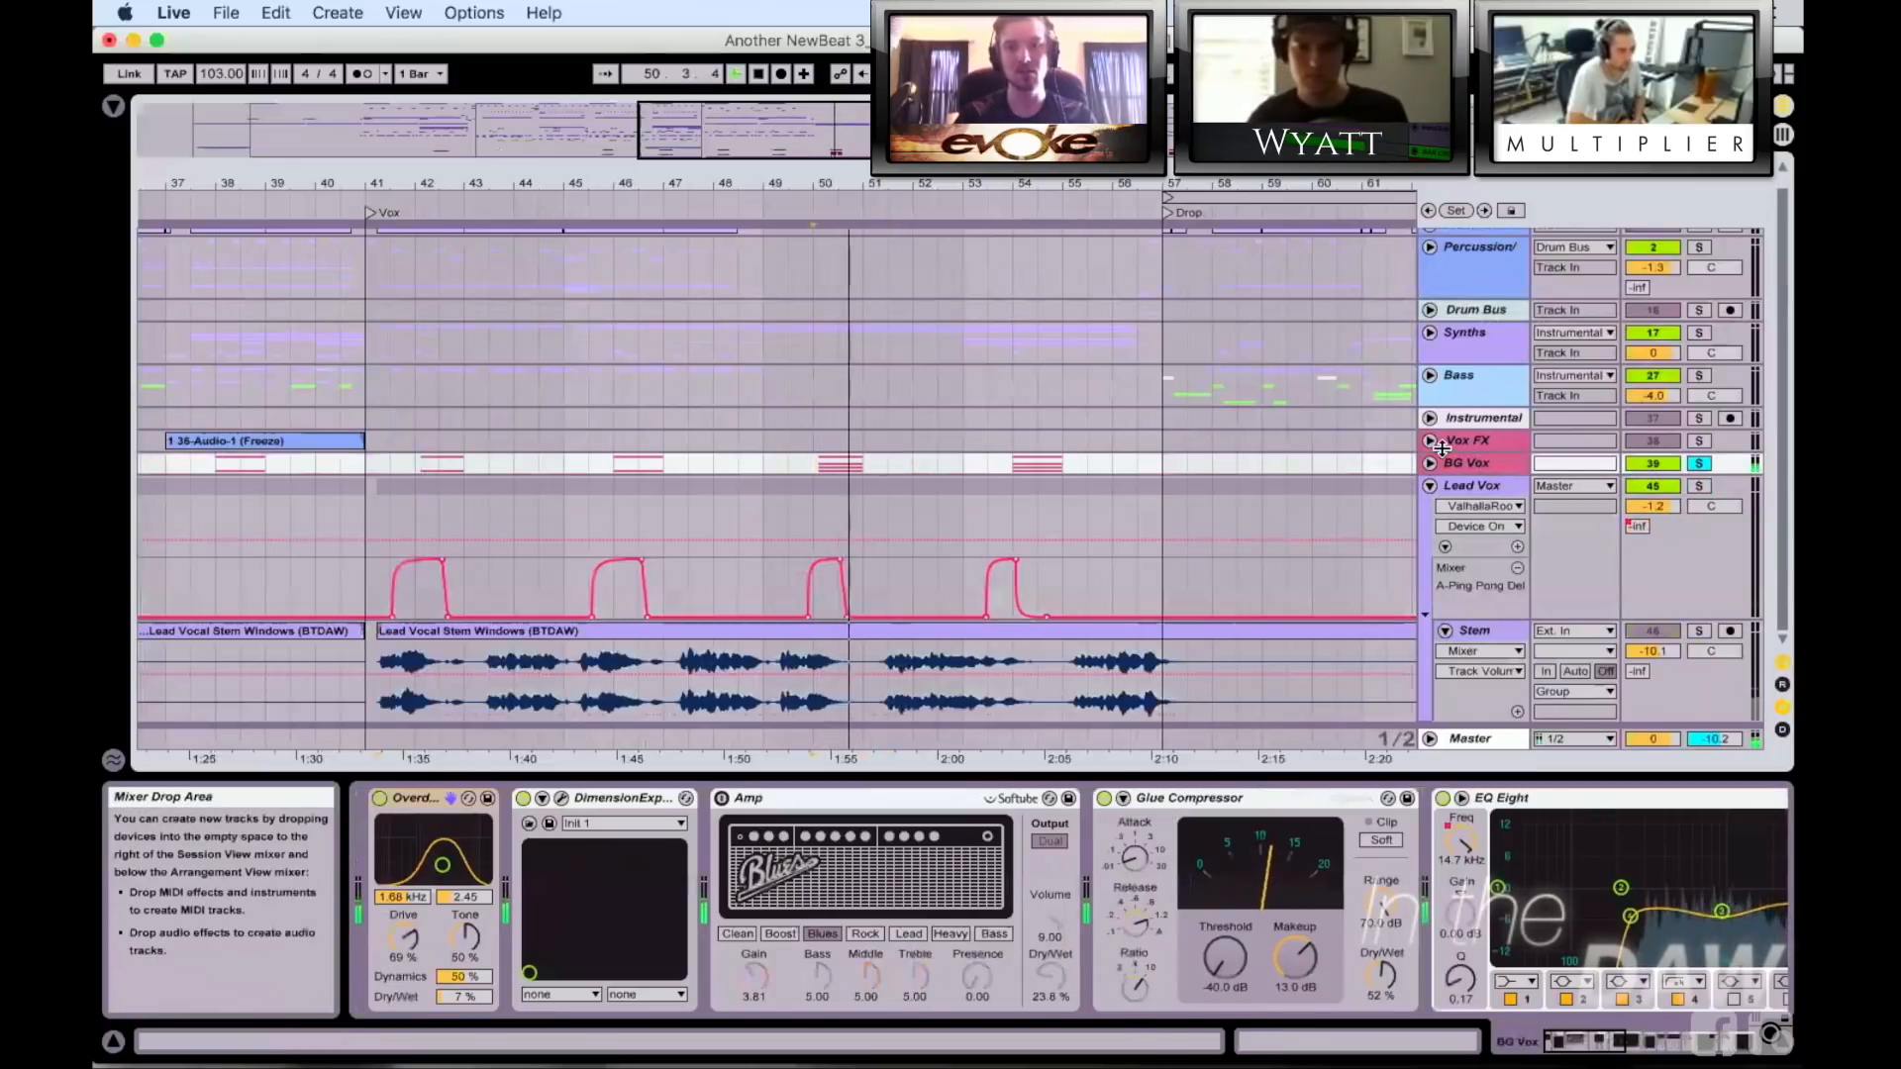
{"action": "key", "text": "space"}
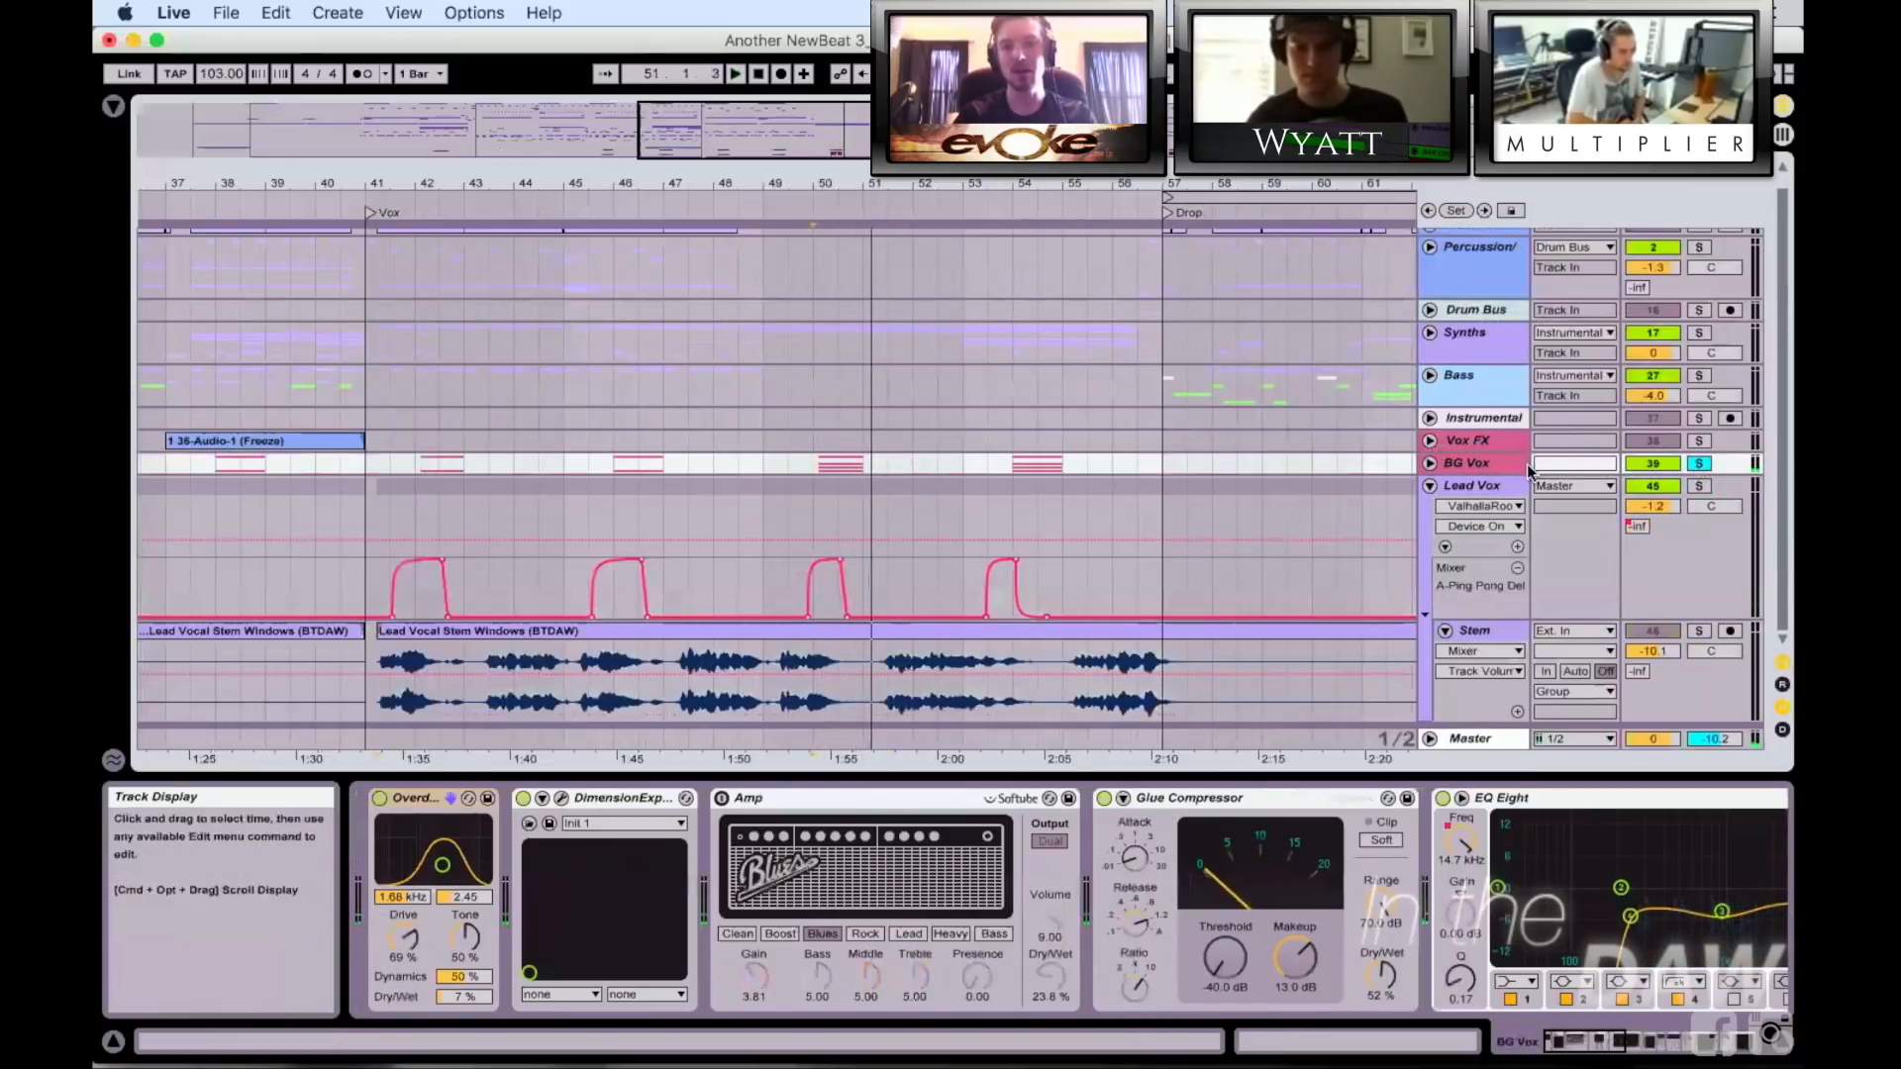
Step: Unfold the BG Vox group and play the active 35-Audio clip on 40 Audio from 50.4.1
{"action": "left_click", "coordinate": [1430, 463]}
{"action": "left_click_drag", "start_coordinate": [853, 183], "coordinate": [852, 260]}
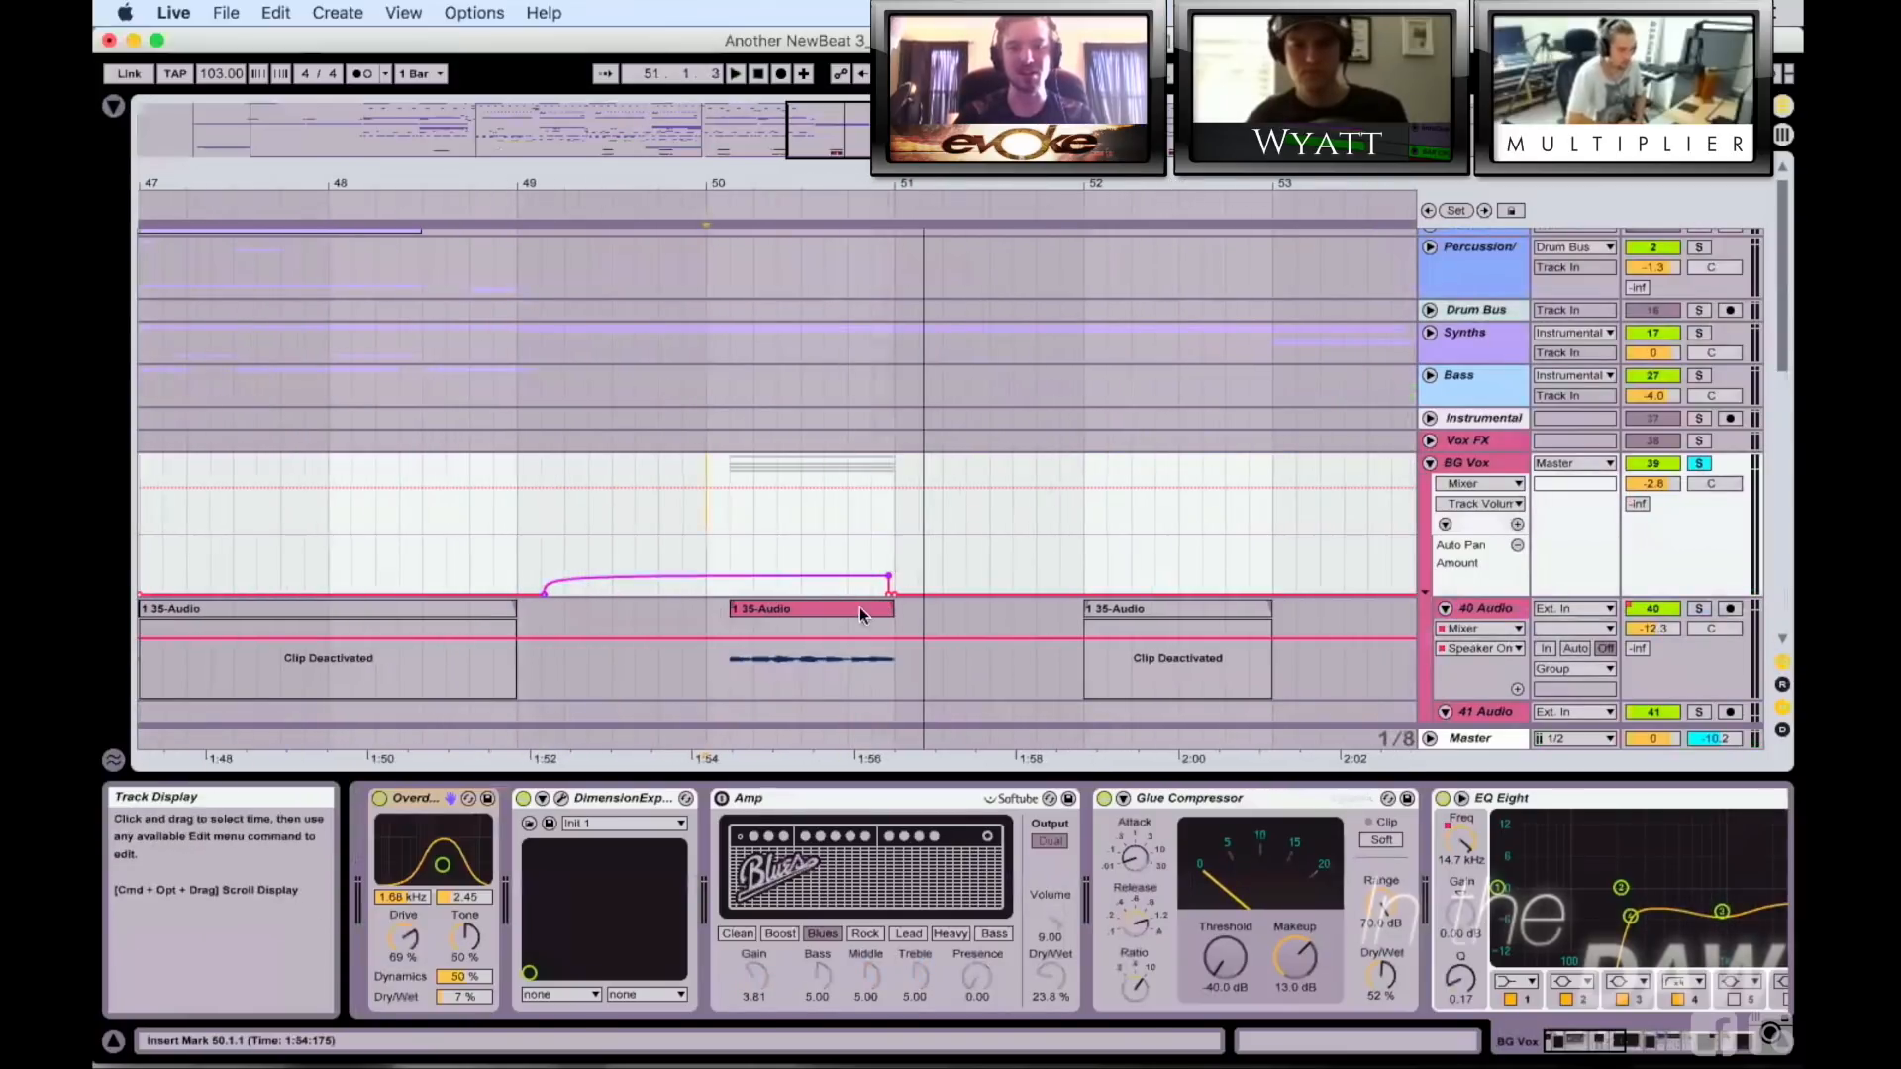
{"action": "left_click", "coordinate": [836, 660]}
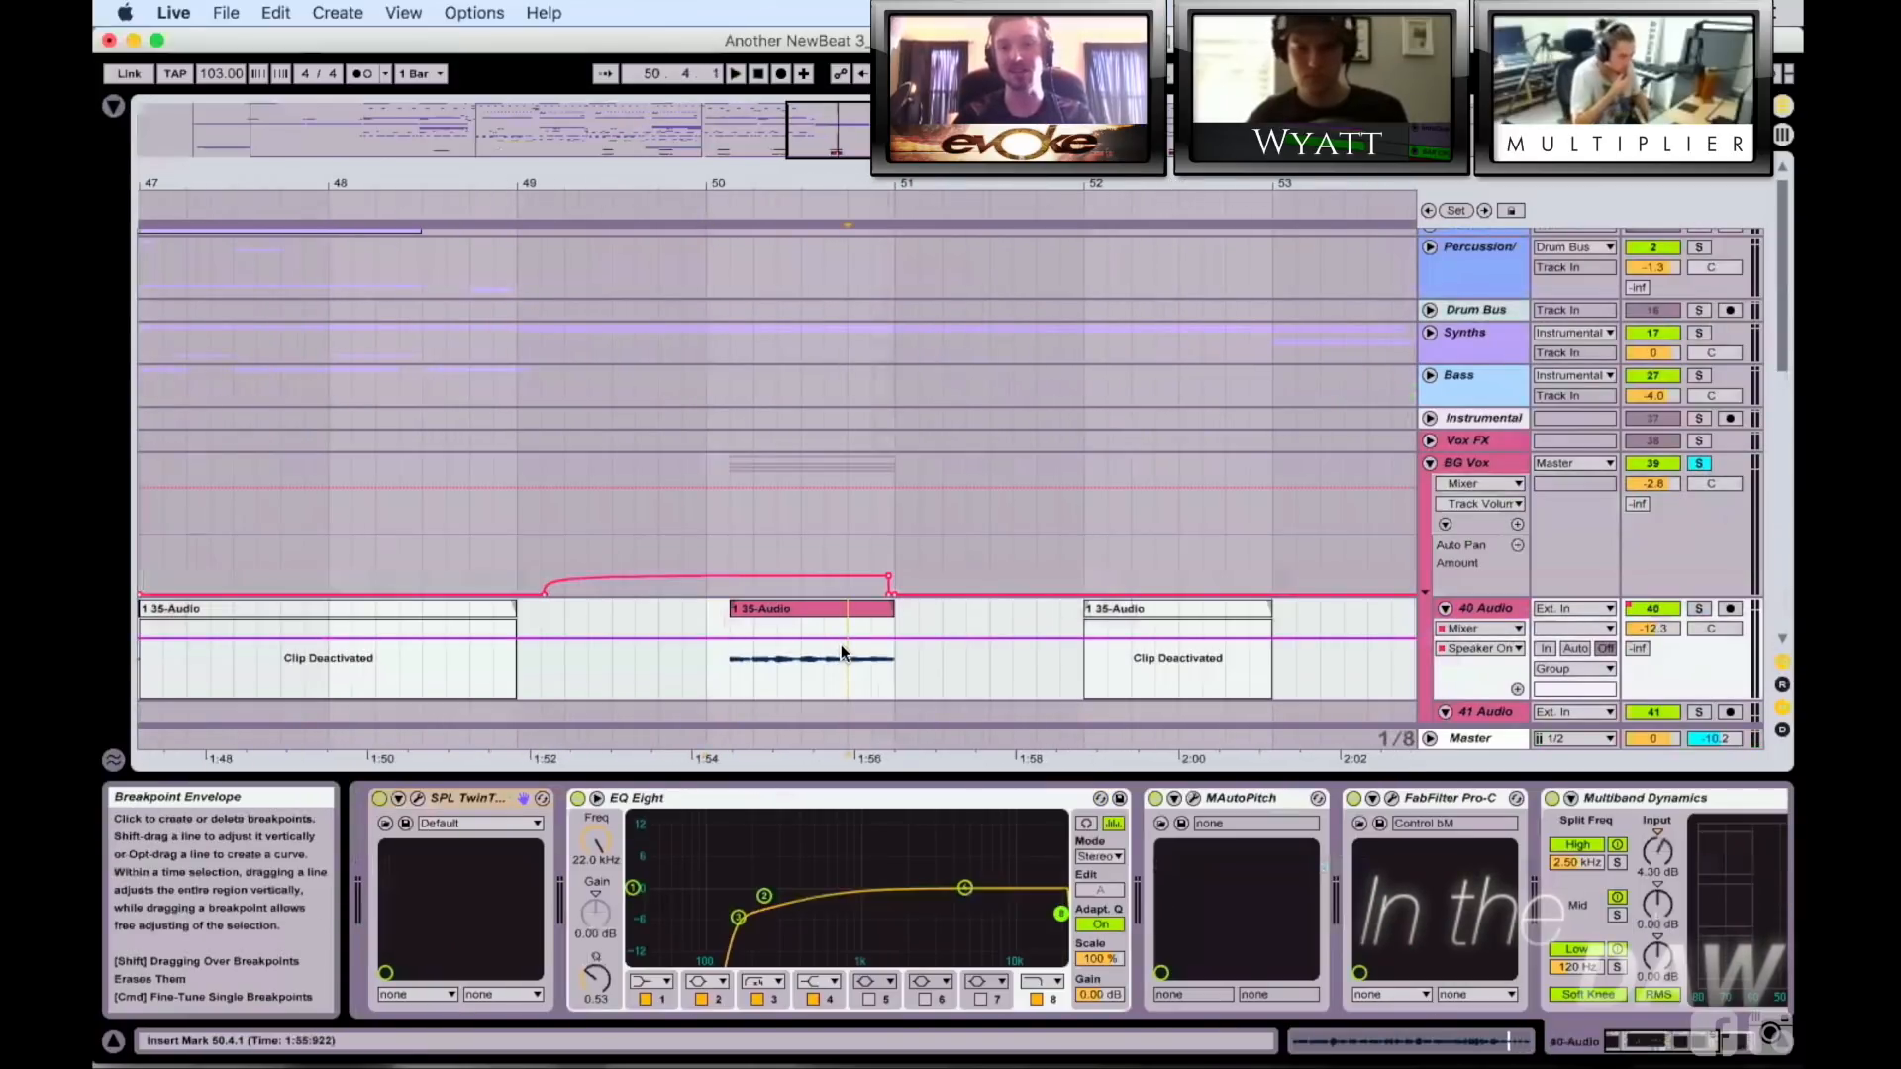
{"action": "key", "text": "space"}
{"action": "key", "text": "space"}
{"action": "key", "text": "space"}
{"action": "key", "text": "space"}
Step: Fold the BG Vox group and play the full arrangement from the first Vox marker at 9.1.1
{"action": "double_click", "coordinate": [837, 134]}
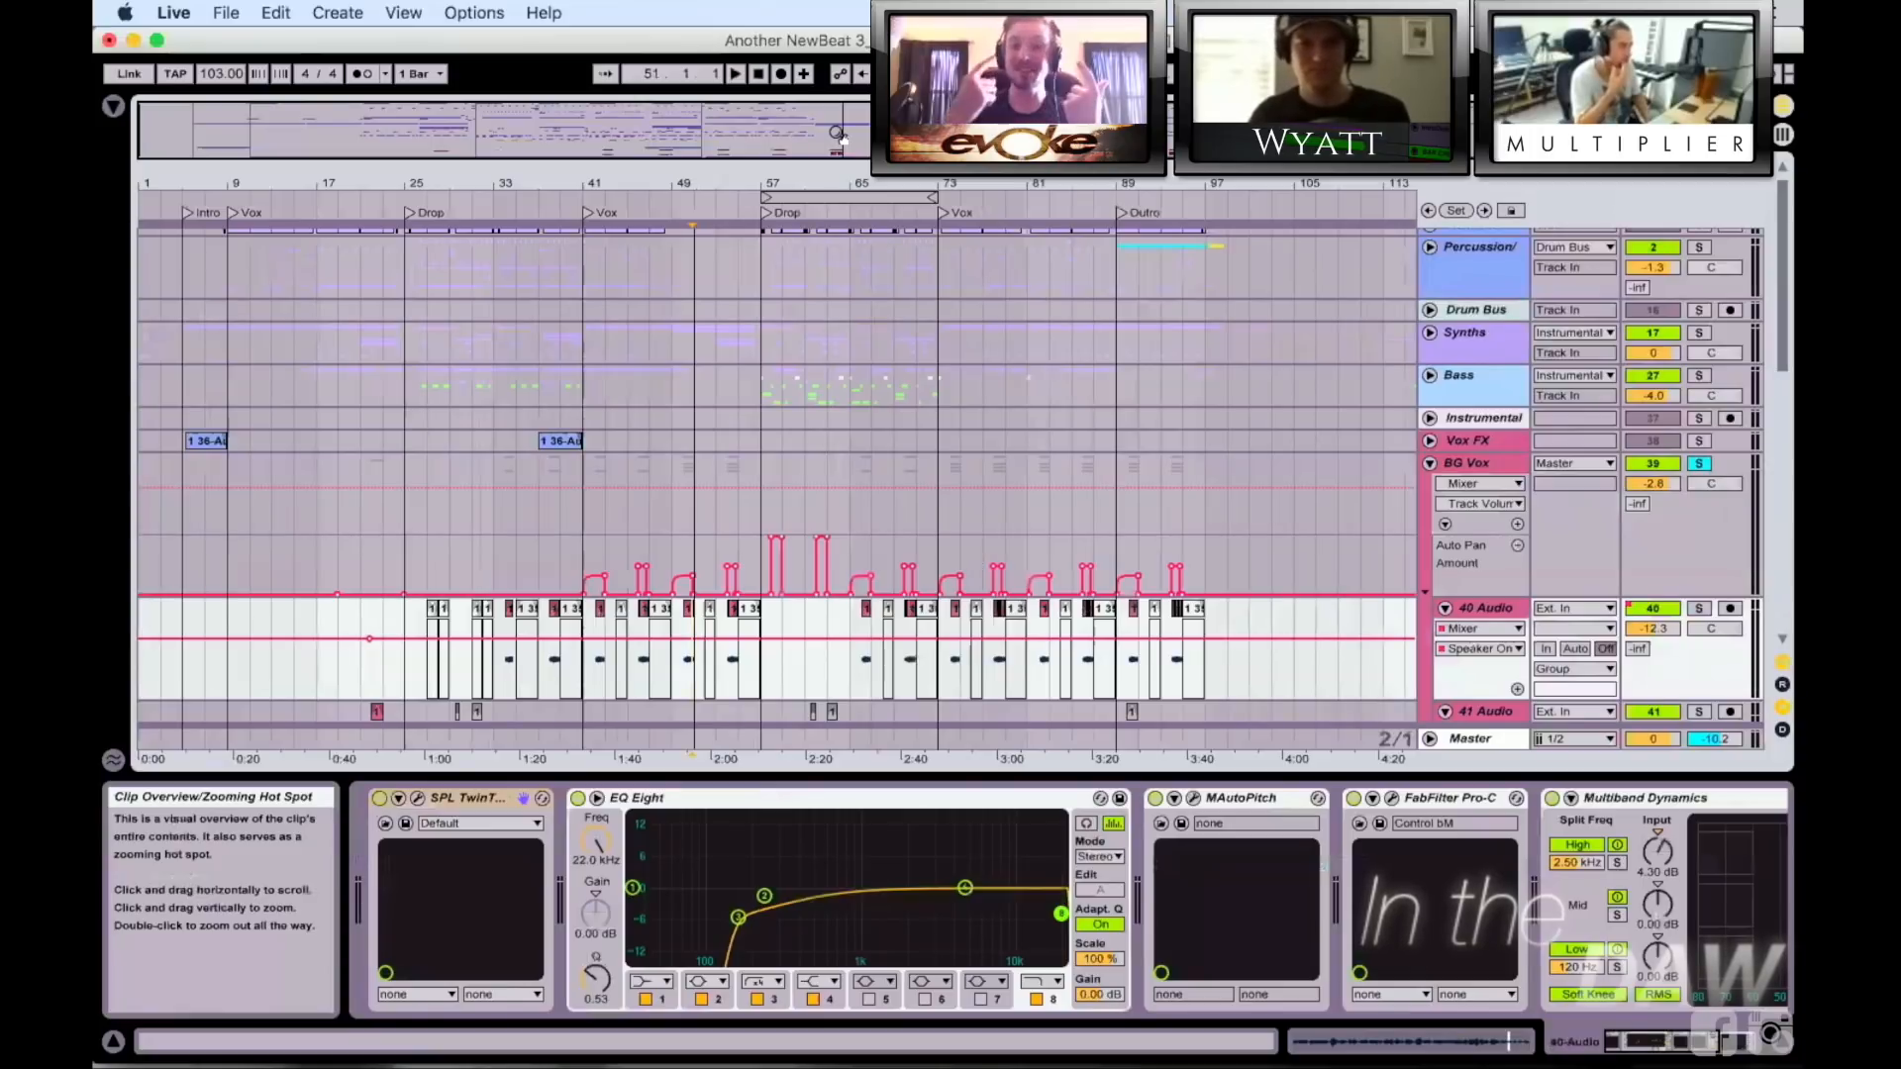
{"action": "left_click", "coordinate": [1430, 463]}
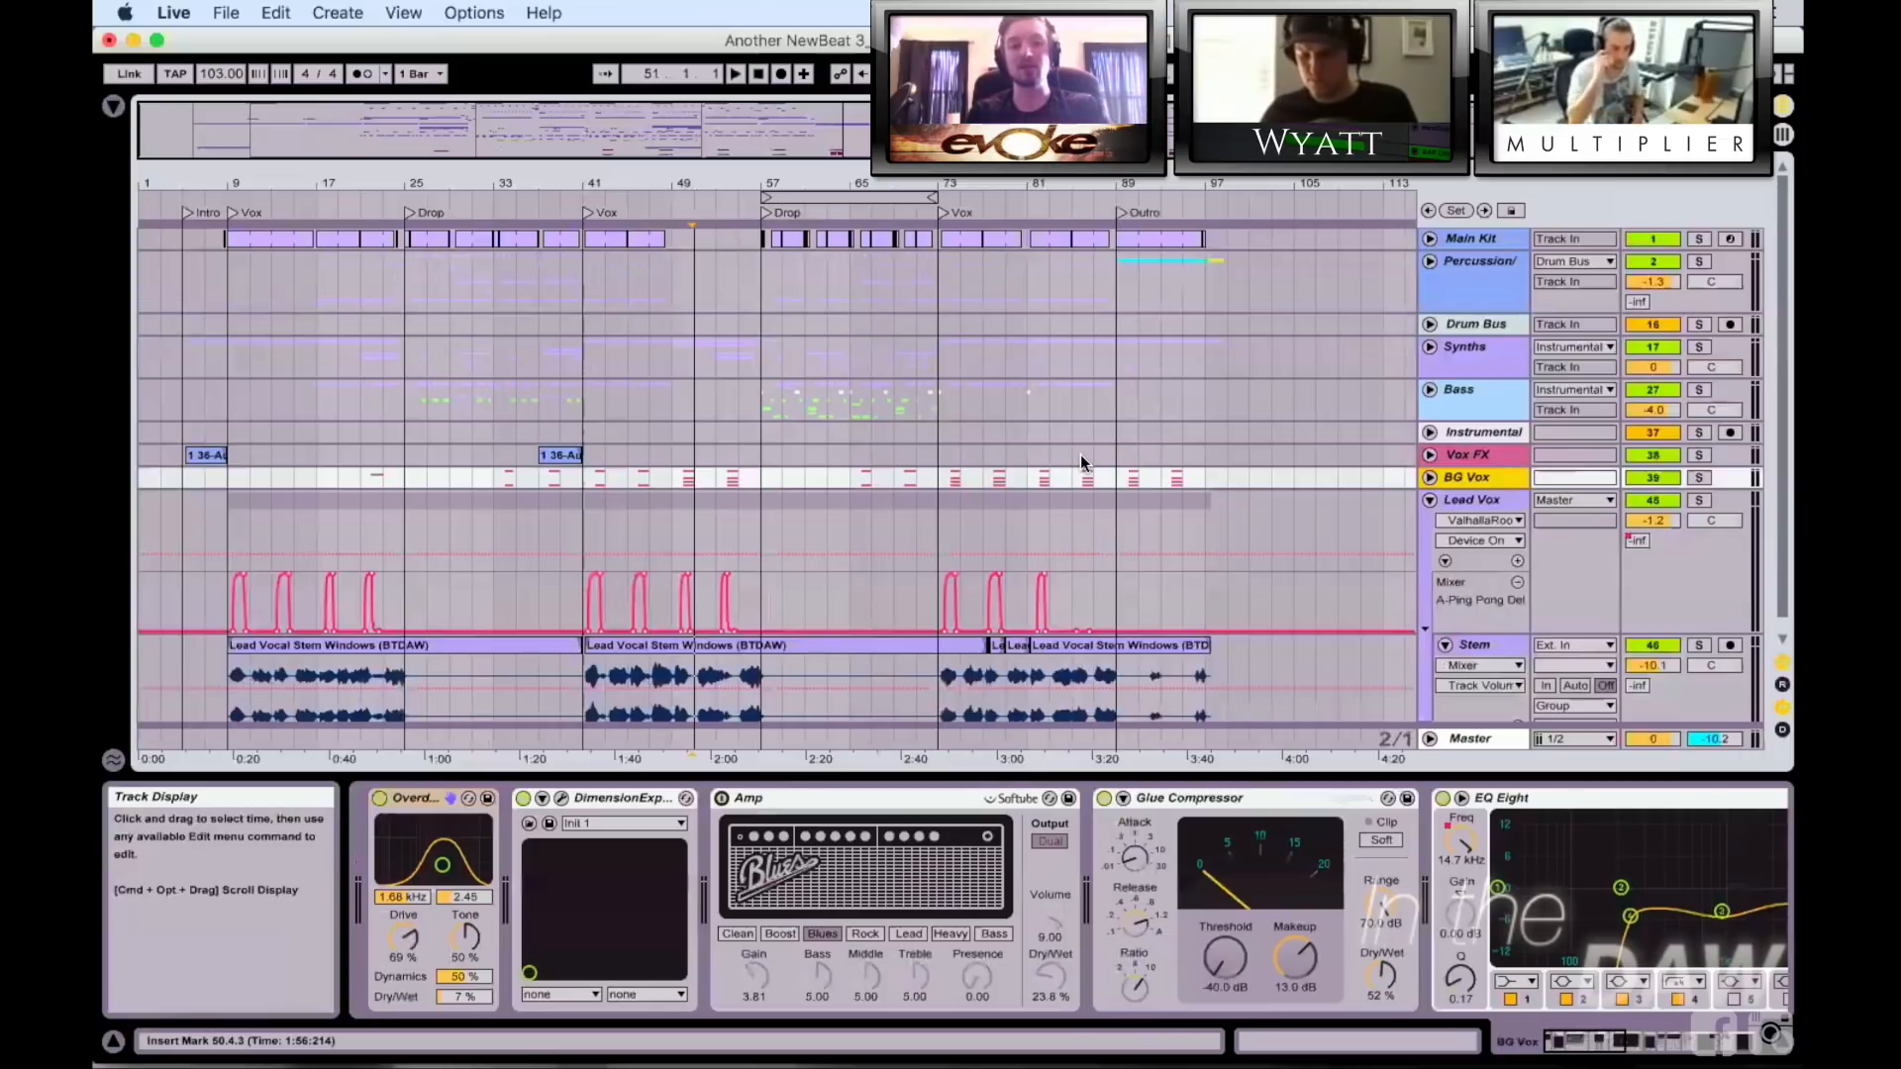
{"action": "left_click", "coordinate": [226, 510]}
{"action": "key", "text": "space"}
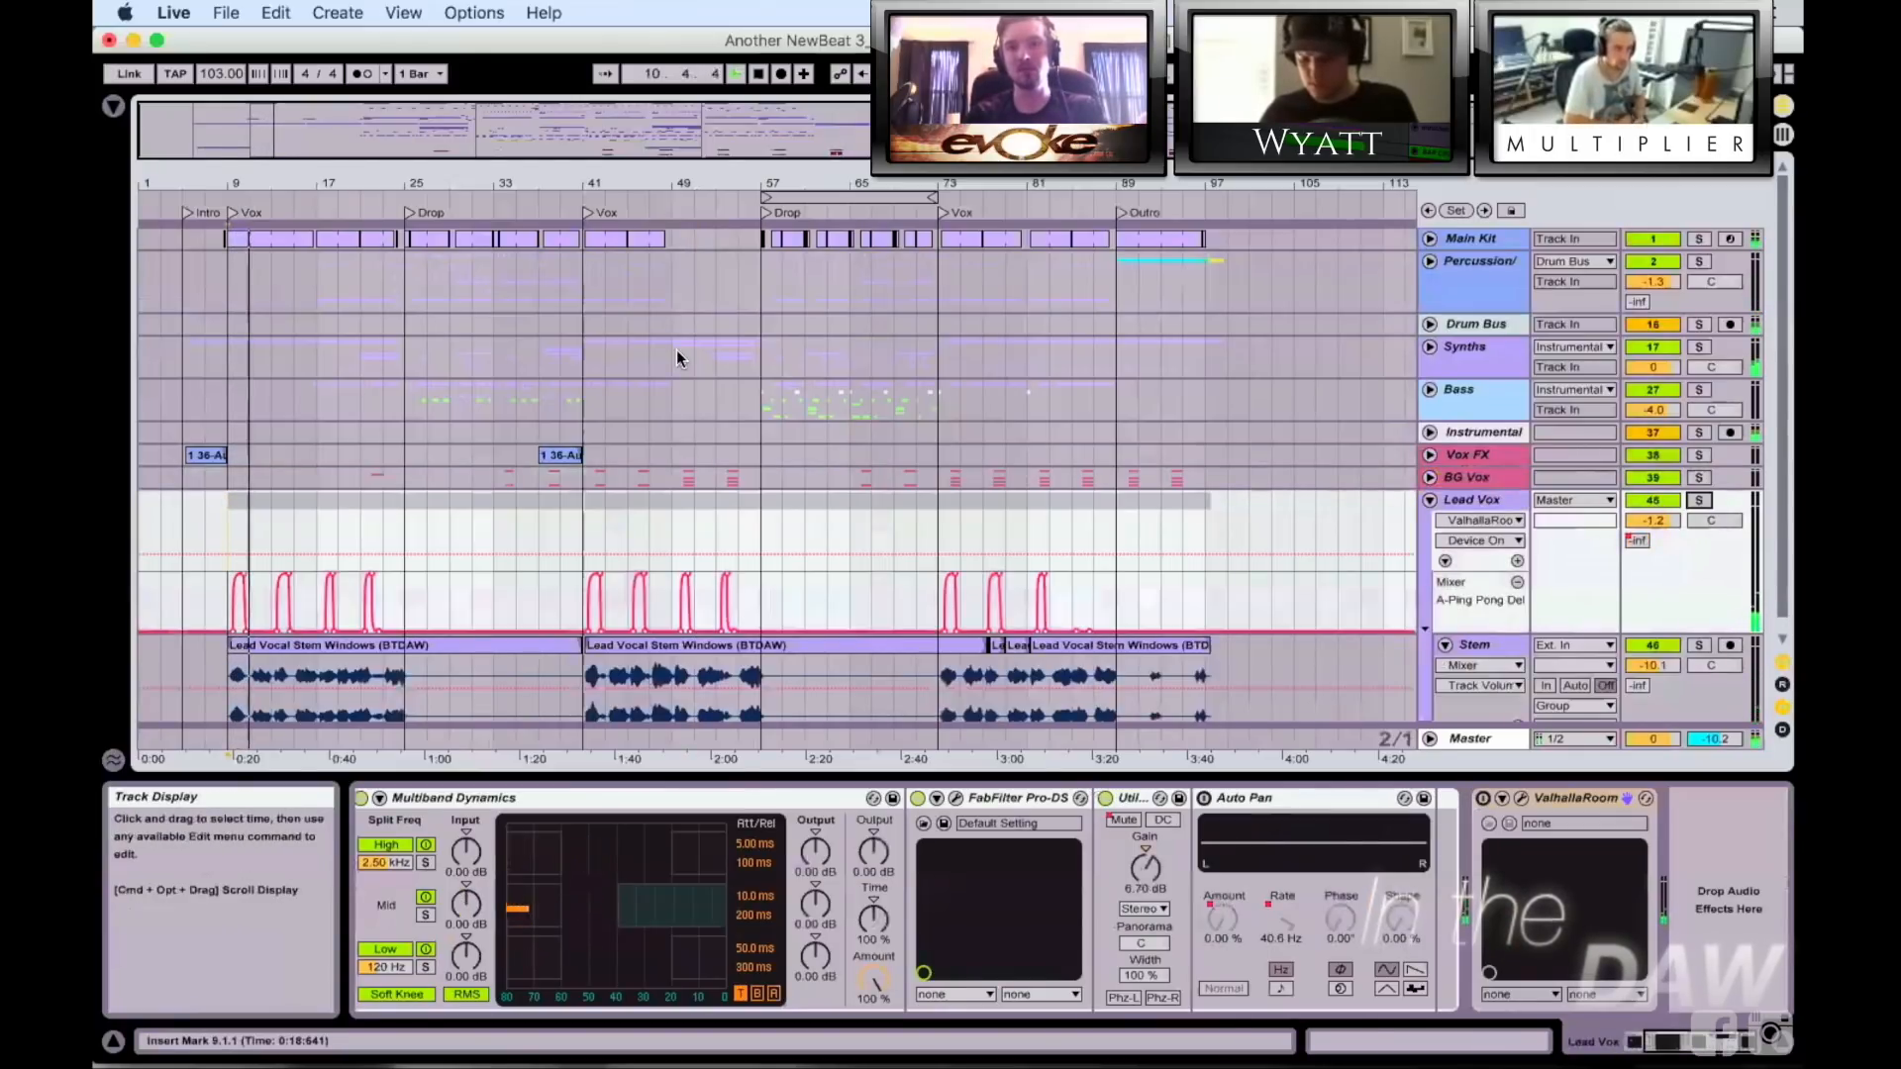
{"action": "key", "text": "space"}
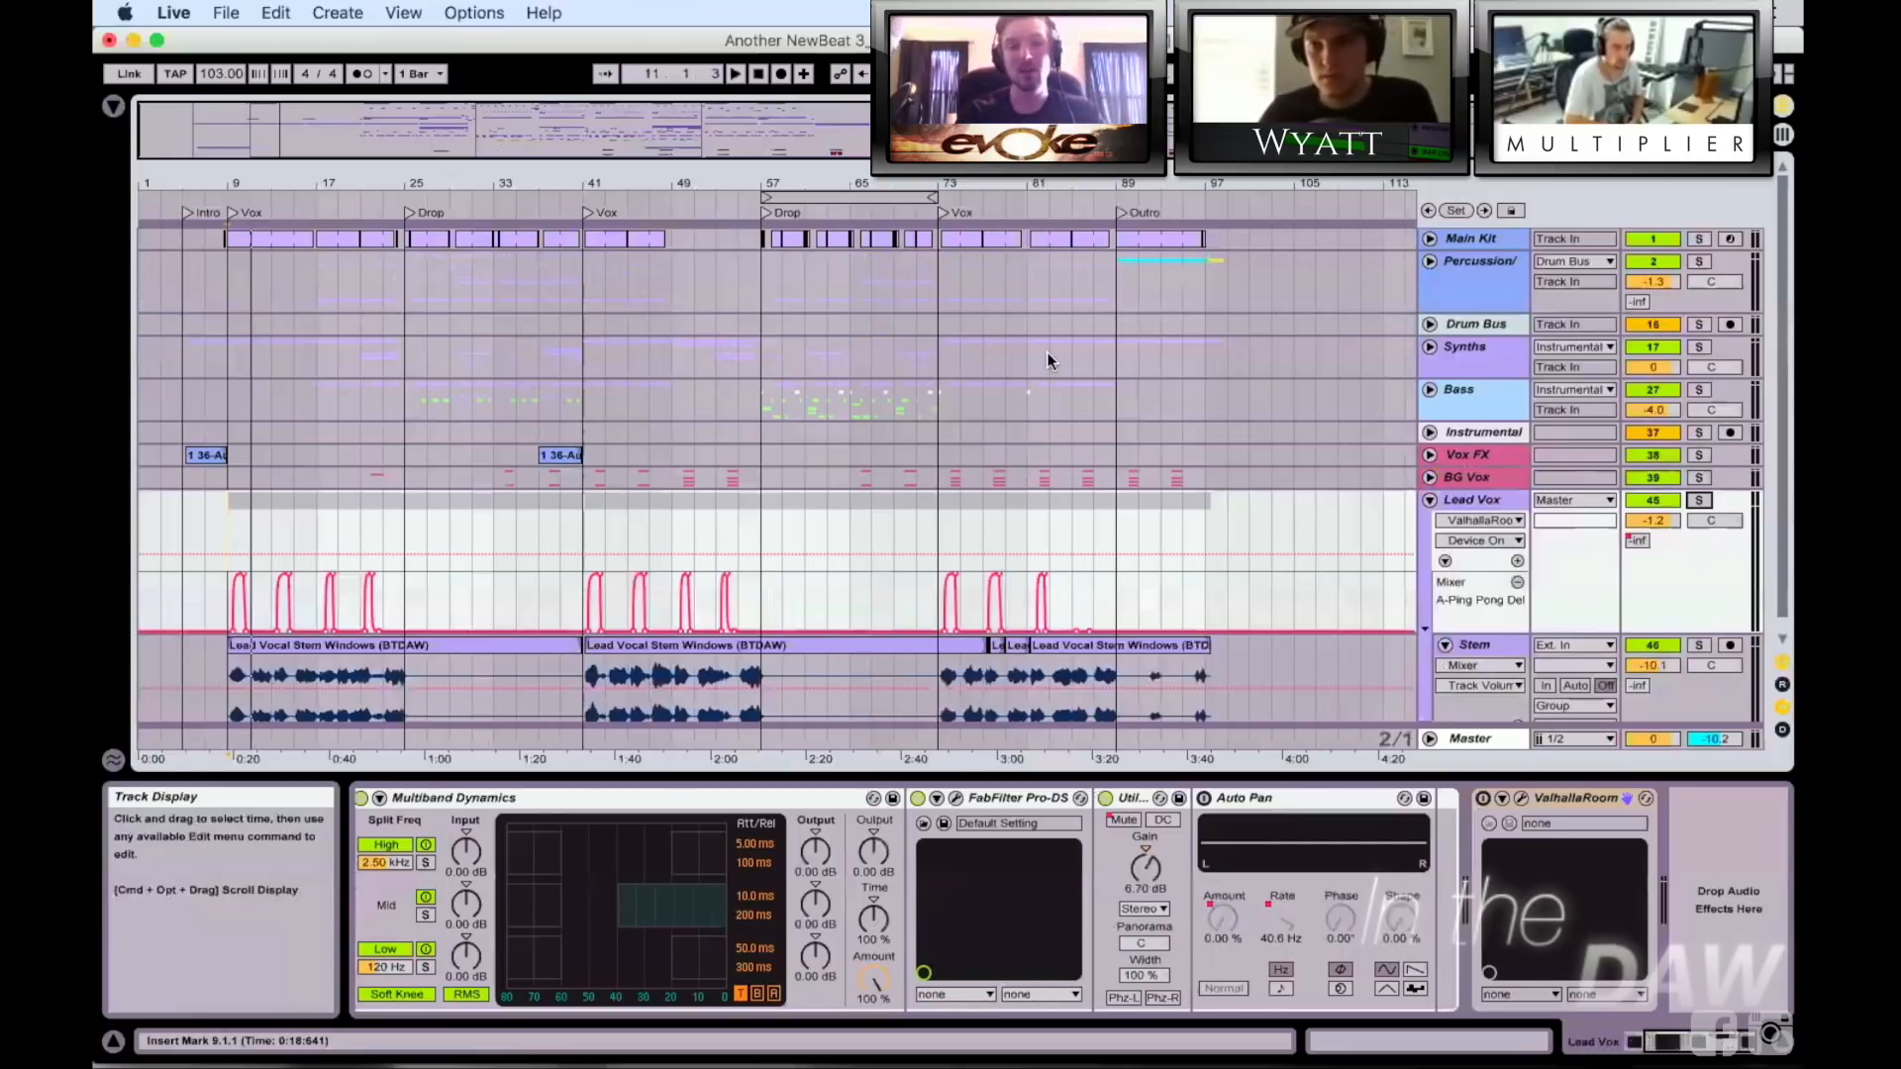
Step: Unfold the Bass group and play the first Drop with all tracks from 37.1.1
{"action": "left_click", "coordinate": [1429, 391]}
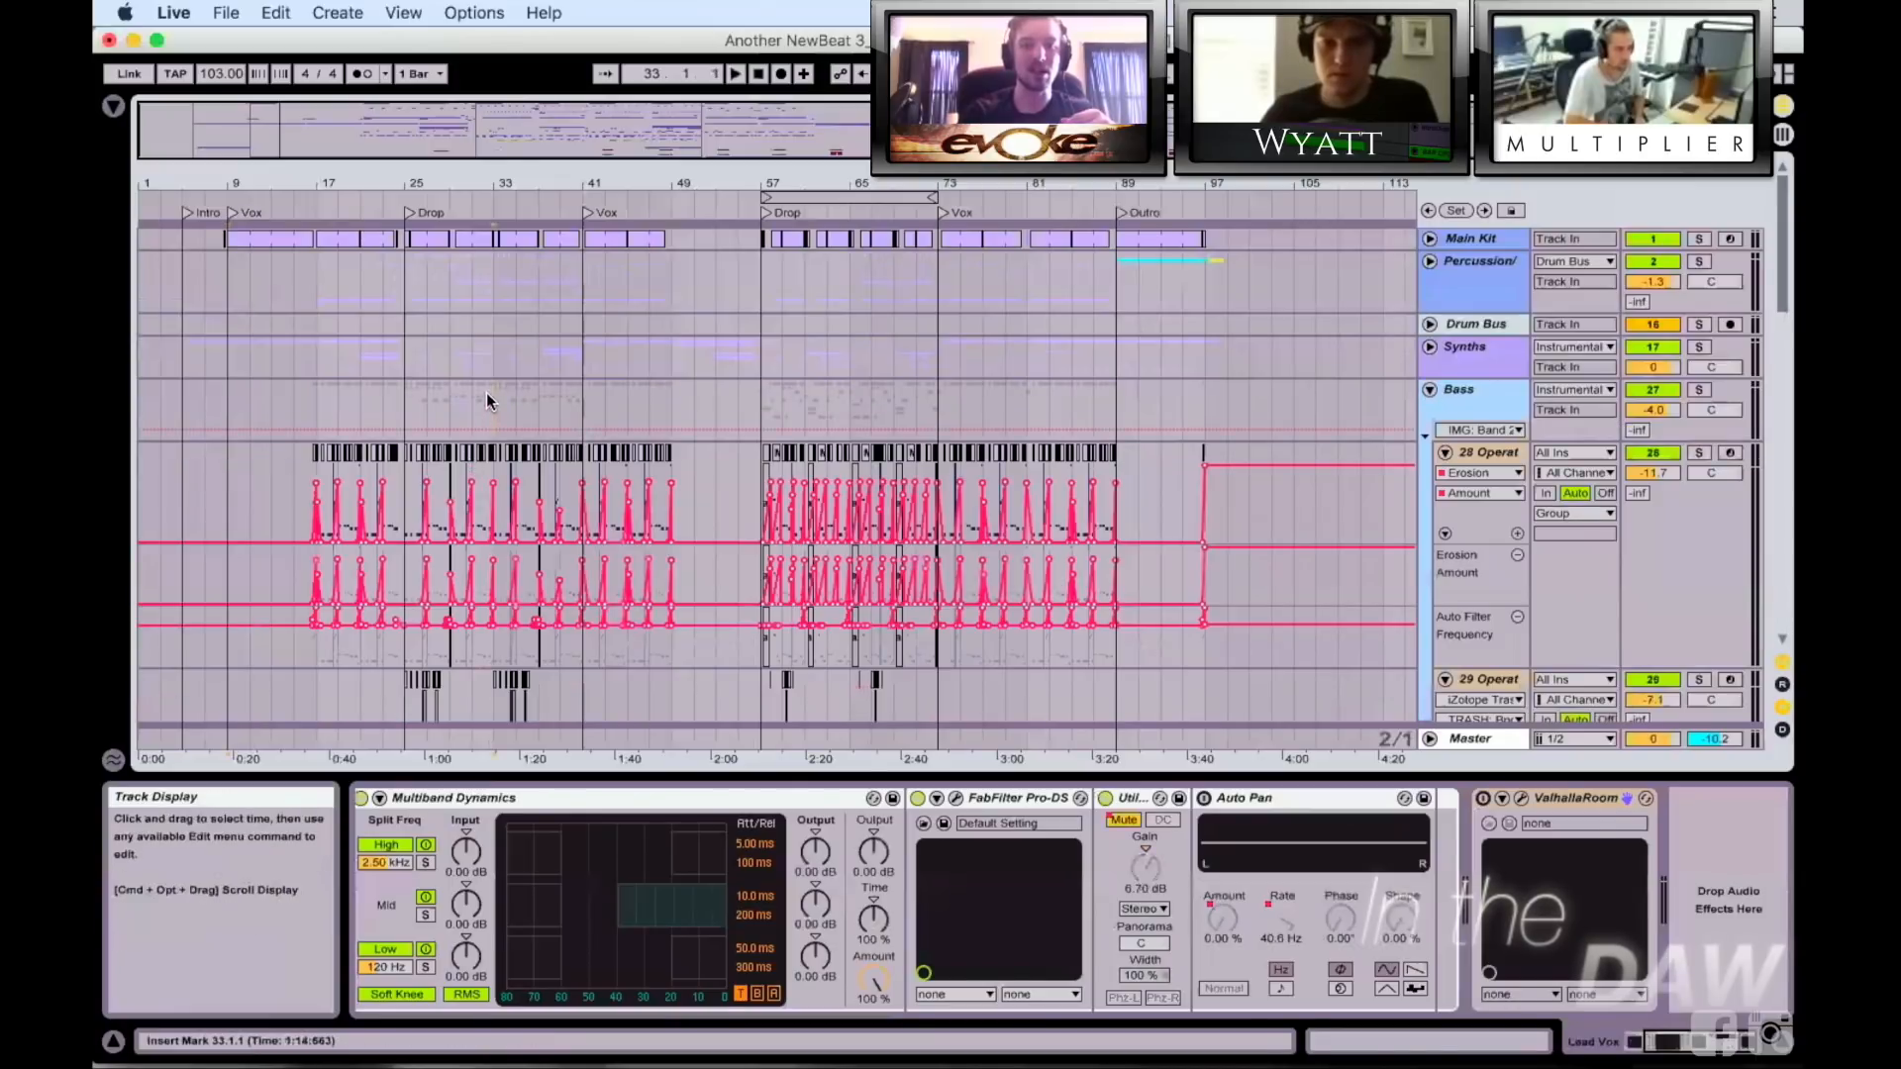
{"action": "left_click", "coordinate": [490, 399]}
{"action": "left_click_drag", "start_coordinate": [510, 176], "coordinate": [598, 344]}
{"action": "left_click", "coordinate": [607, 326]}
{"action": "key", "text": "space"}
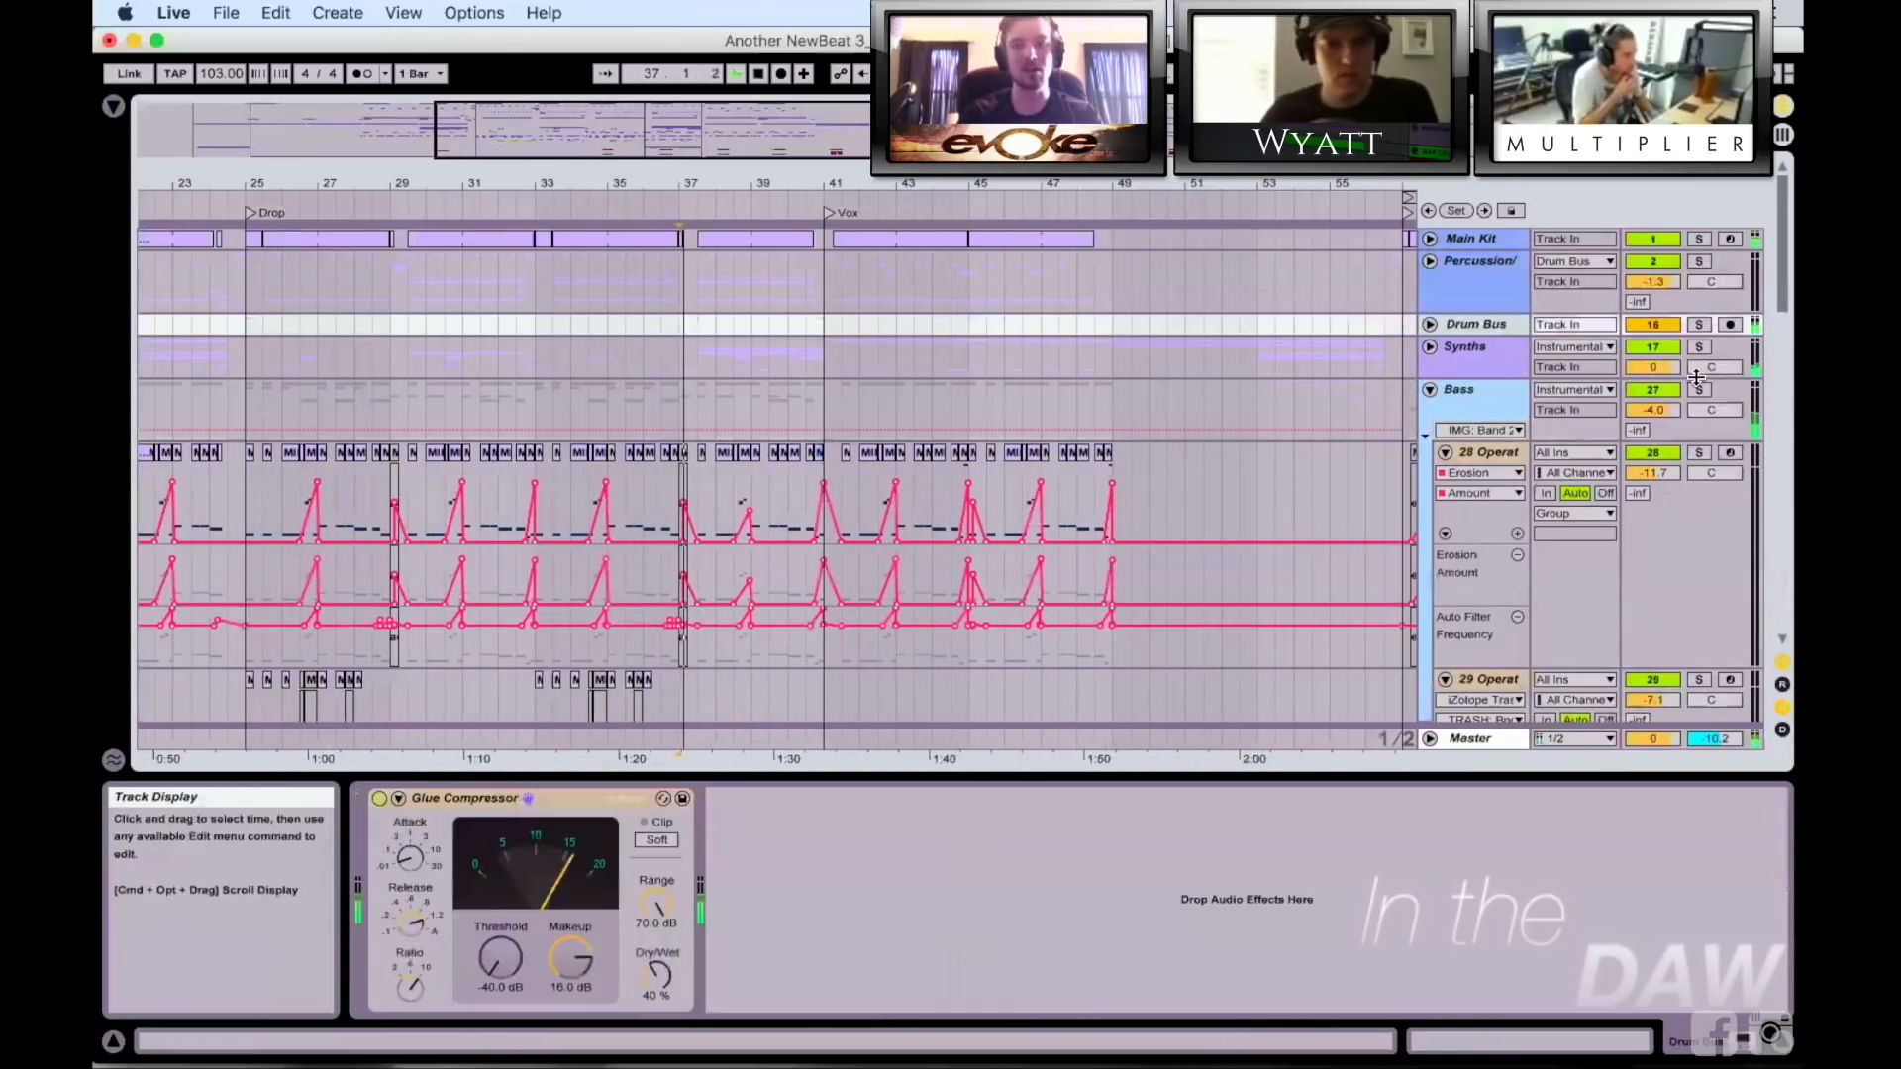
Step: Audition the Synths and Bass groups soloed from 37.1.1, and fold the Bass group
{"action": "left_click", "coordinate": [1700, 347]}
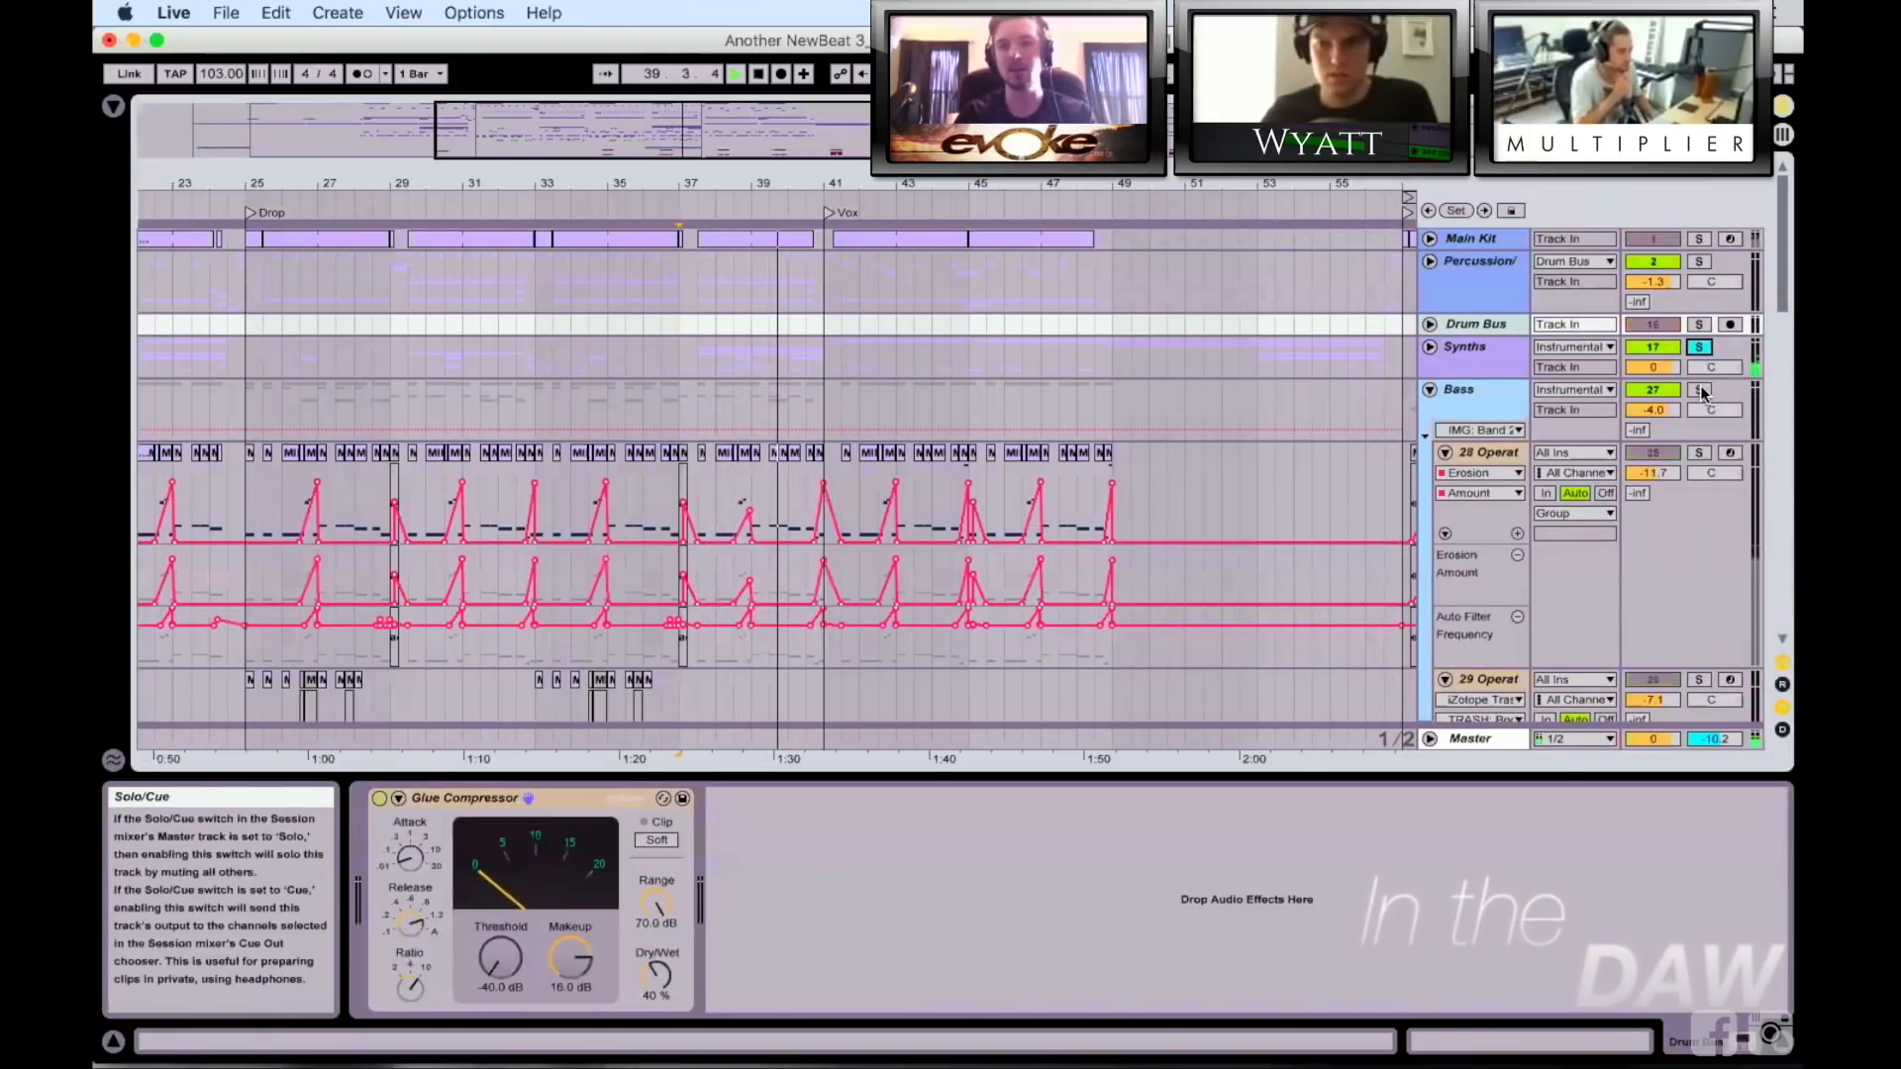
{"action": "key", "text": "space"}
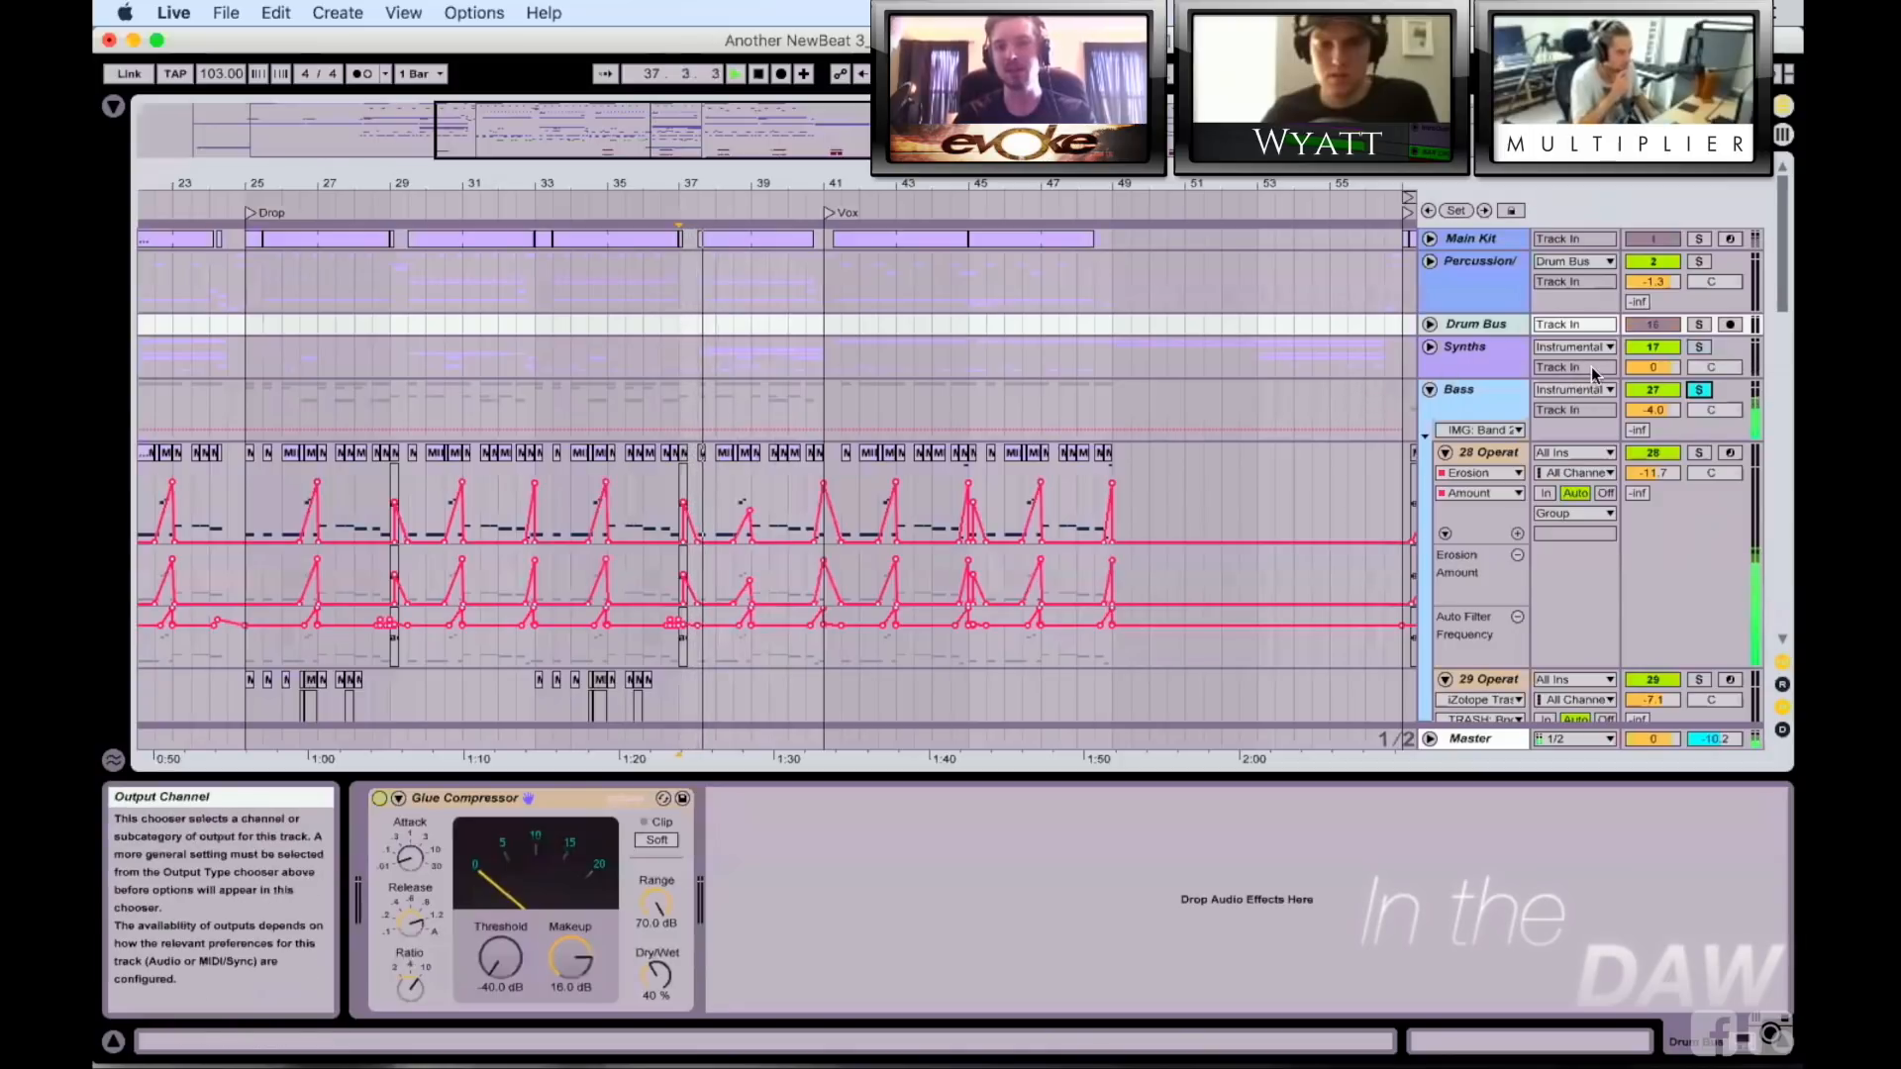
{"action": "left_click", "coordinate": [1701, 347]}
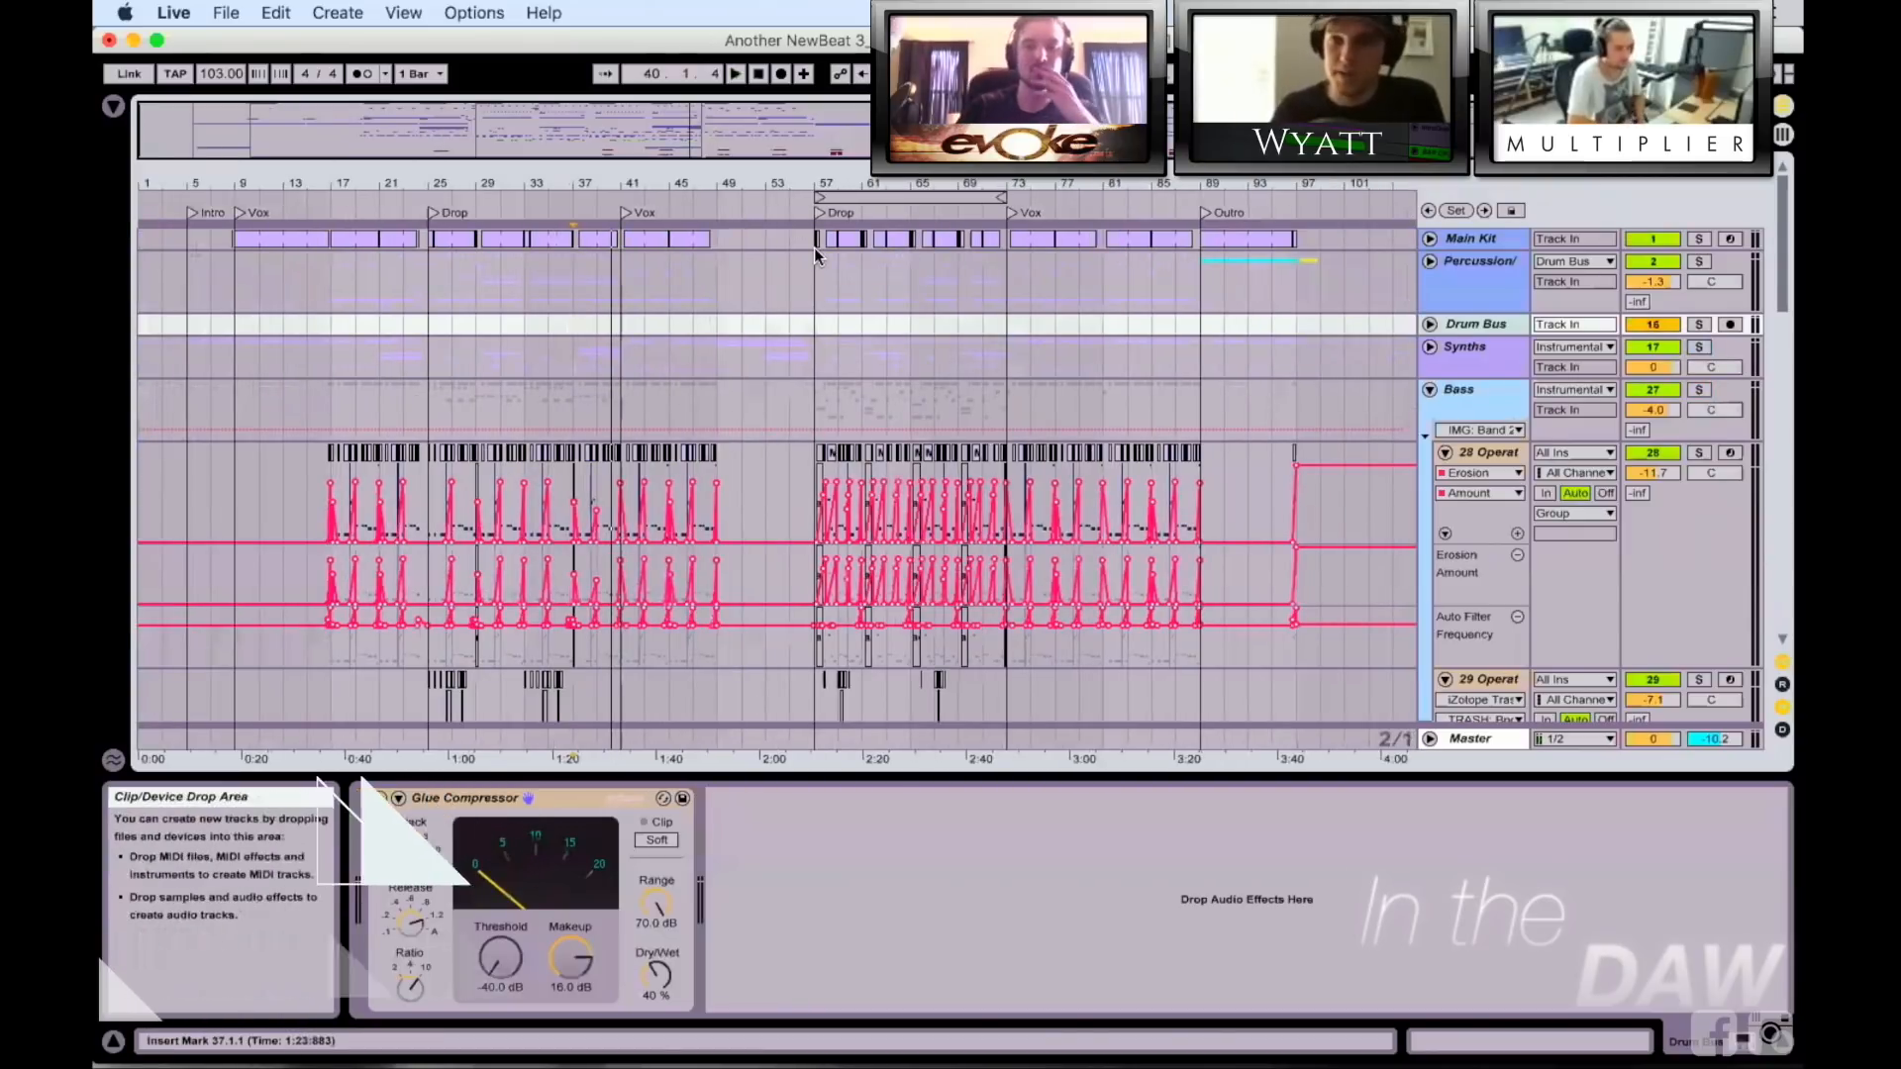
{"action": "left_click", "coordinate": [1430, 389]}
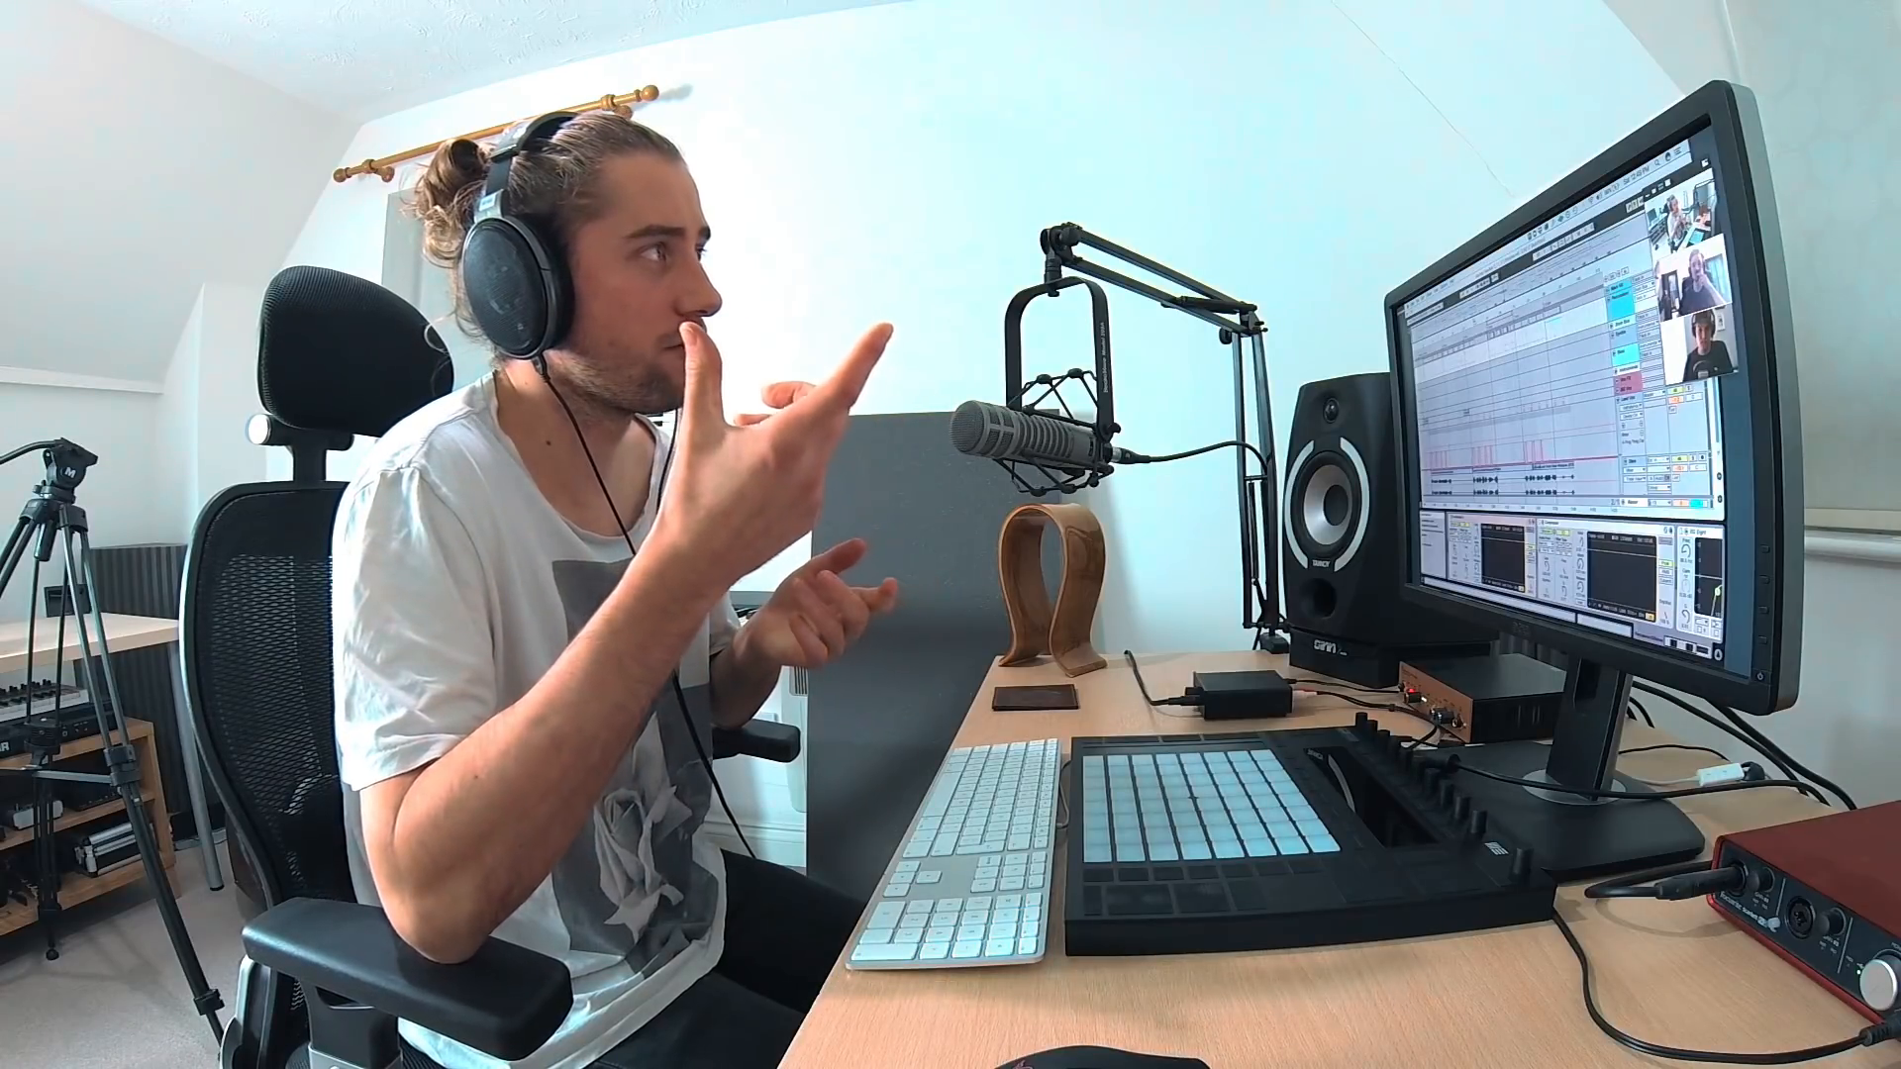
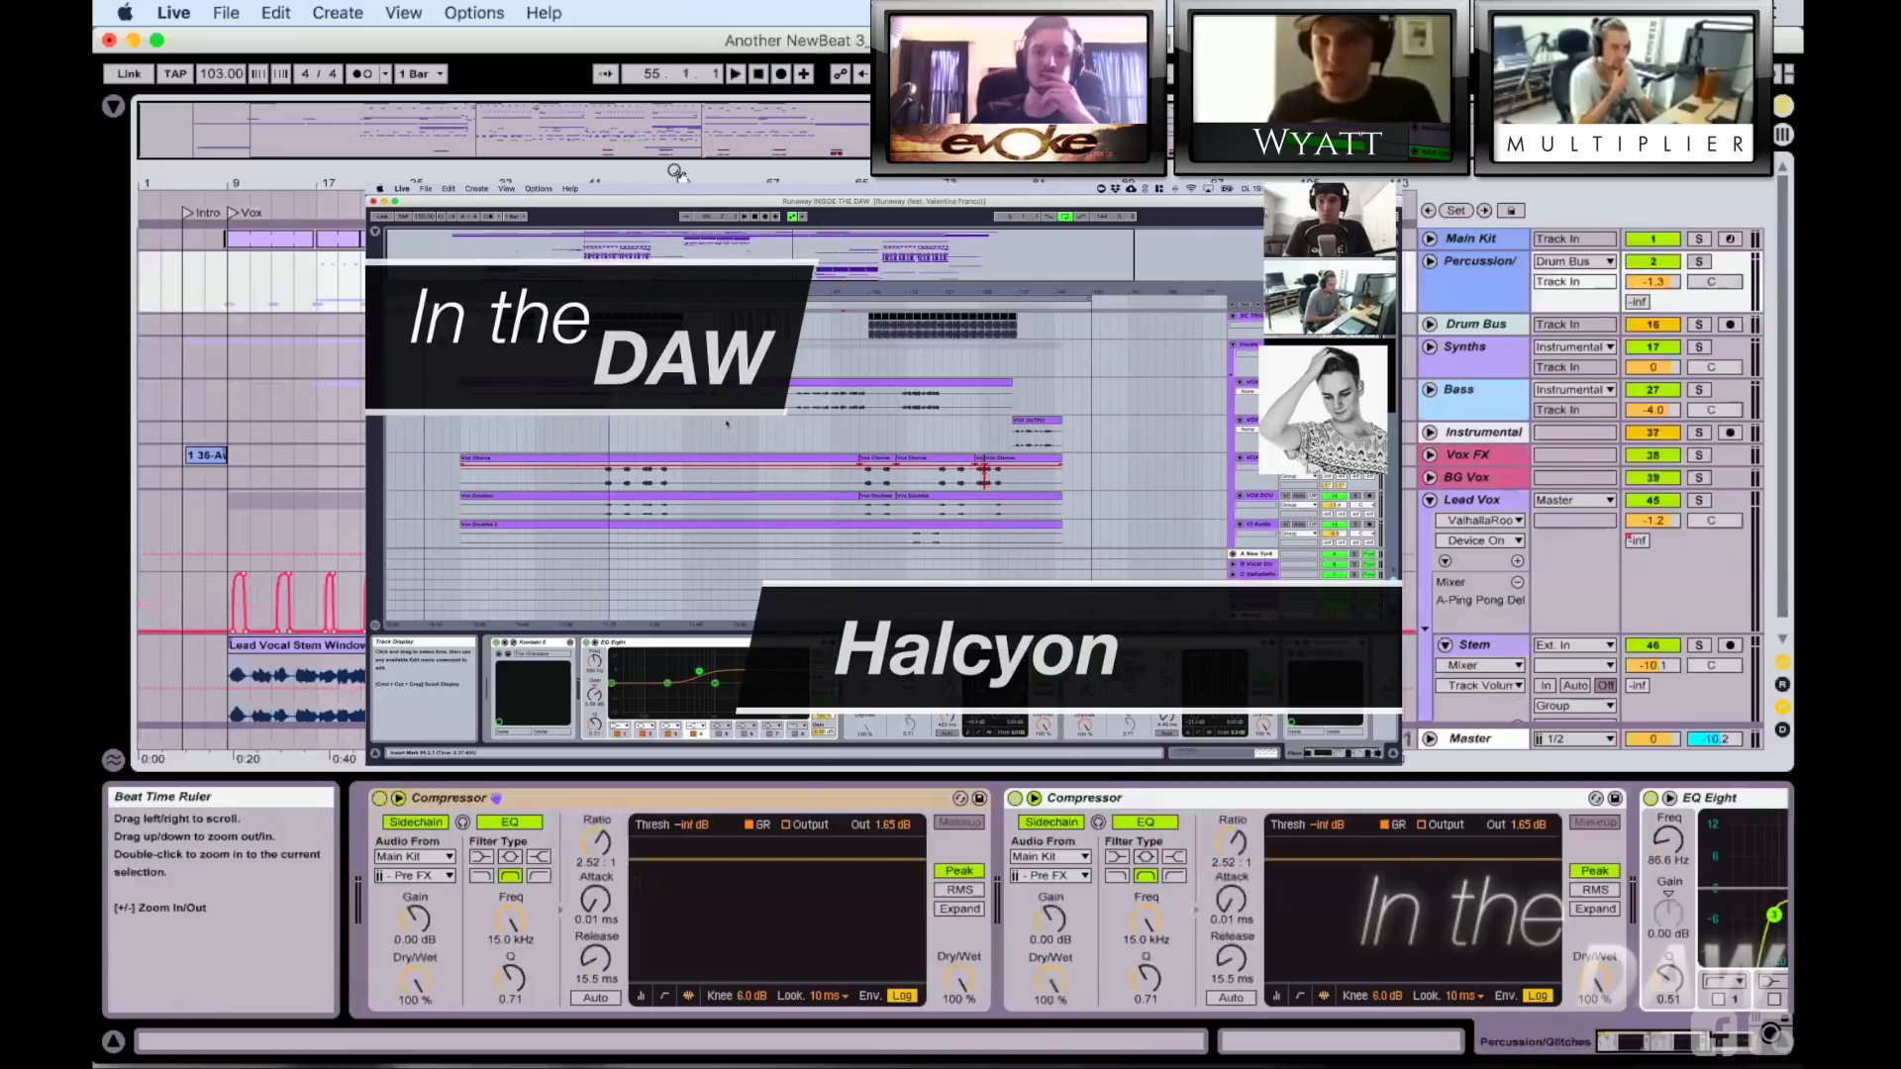
Step: Unfold the Percussion group and show the clip settings of the 07_SWS_91_POP_FULLMIX_02 clip at bar 66 on 9 Audio
{"action": "left_click", "coordinate": [1428, 262]}
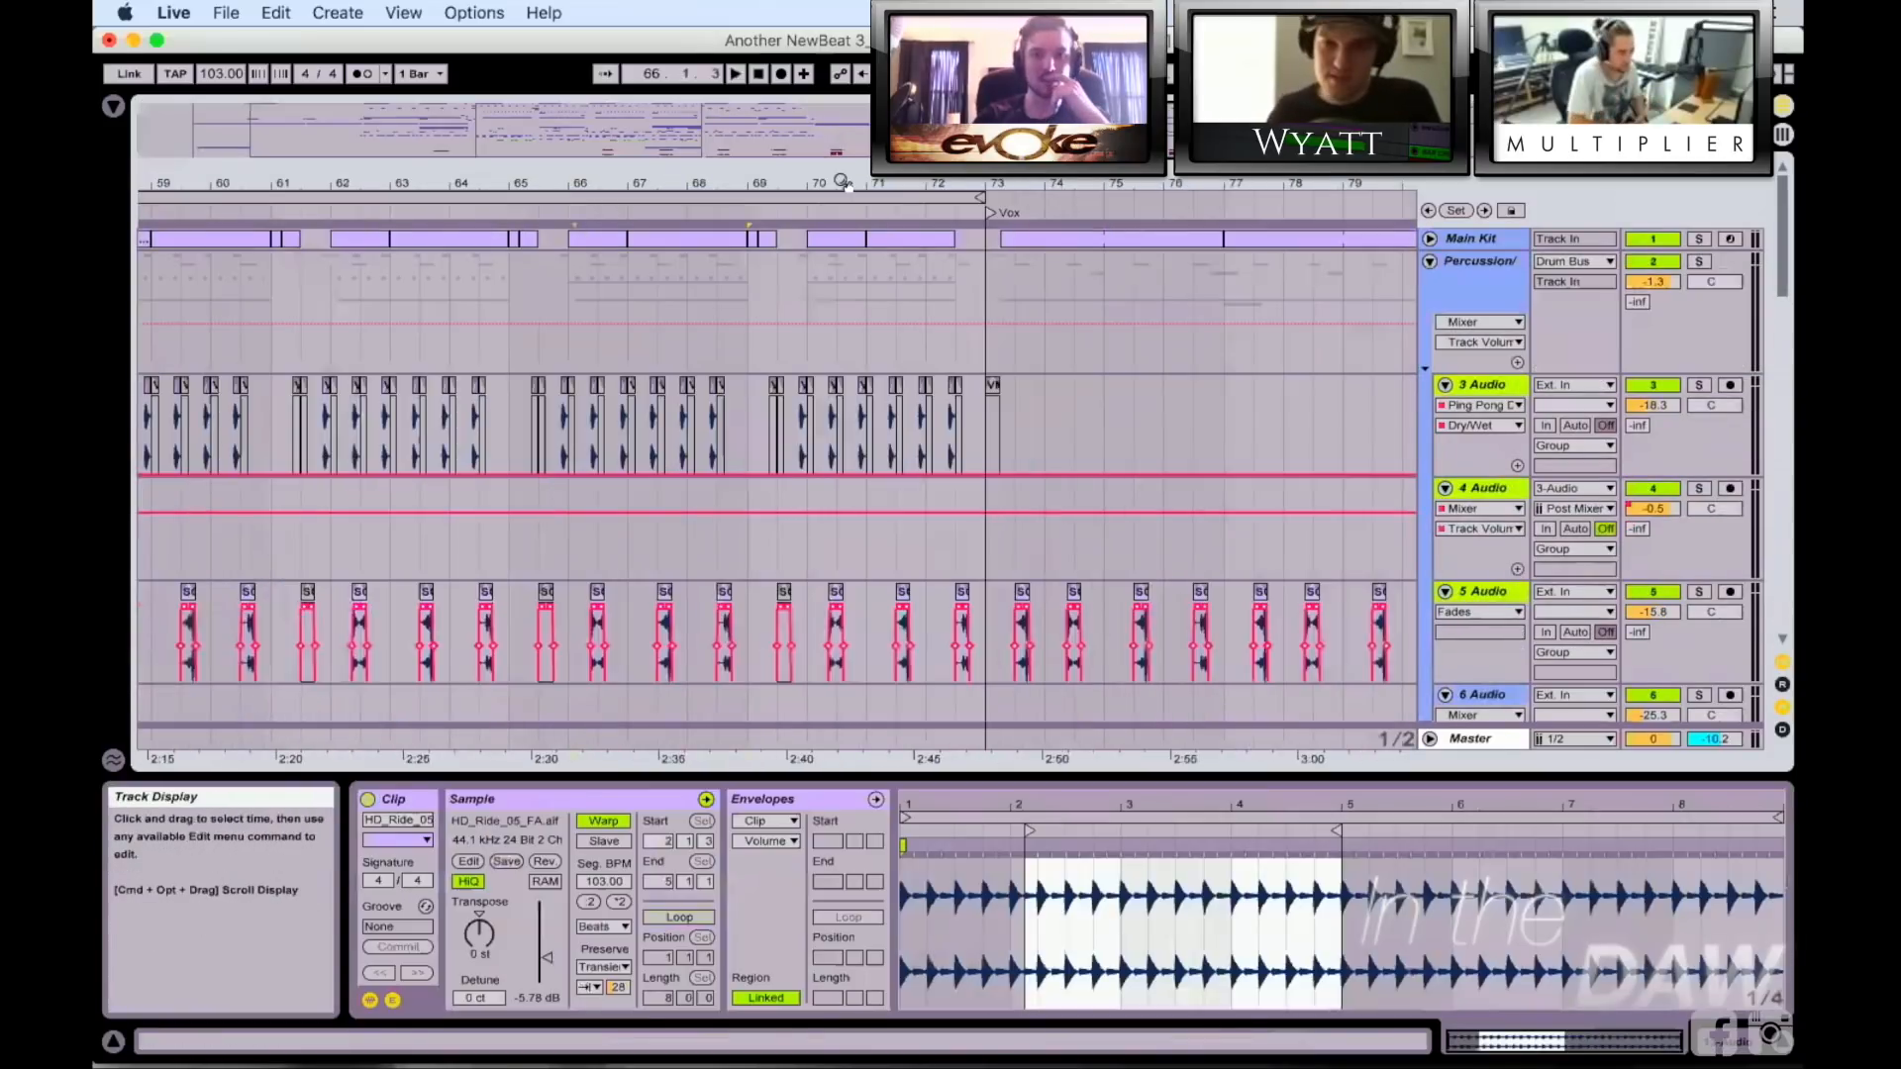
{"action": "left_click_drag", "start_coordinate": [918, 186], "coordinate": [919, 177]}
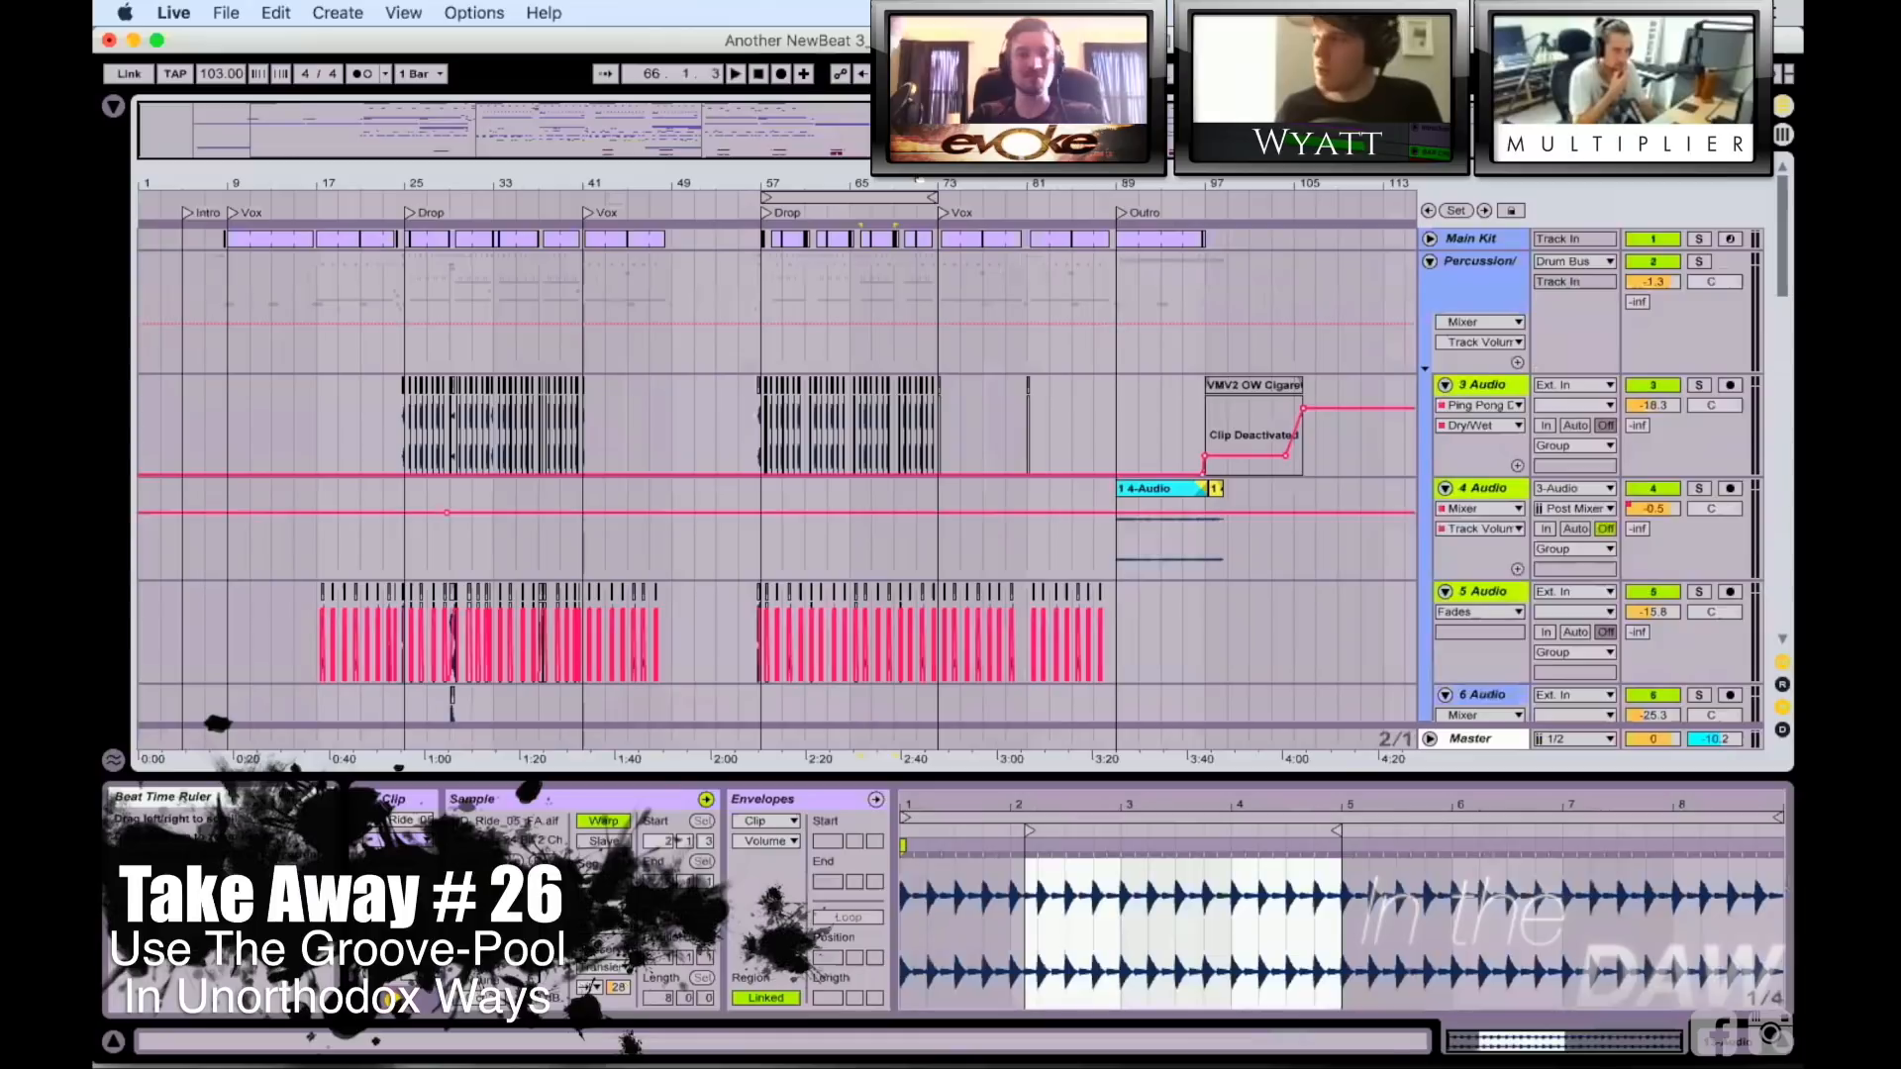
{"action": "left_click_drag", "start_coordinate": [917, 181], "coordinate": [853, 475]}
{"action": "scroll", "coordinate": [852, 473], "scroll_direction": "down", "scroll_amount": 10}
{"action": "scroll", "coordinate": [853, 473], "scroll_direction": "right", "scroll_amount": 3}
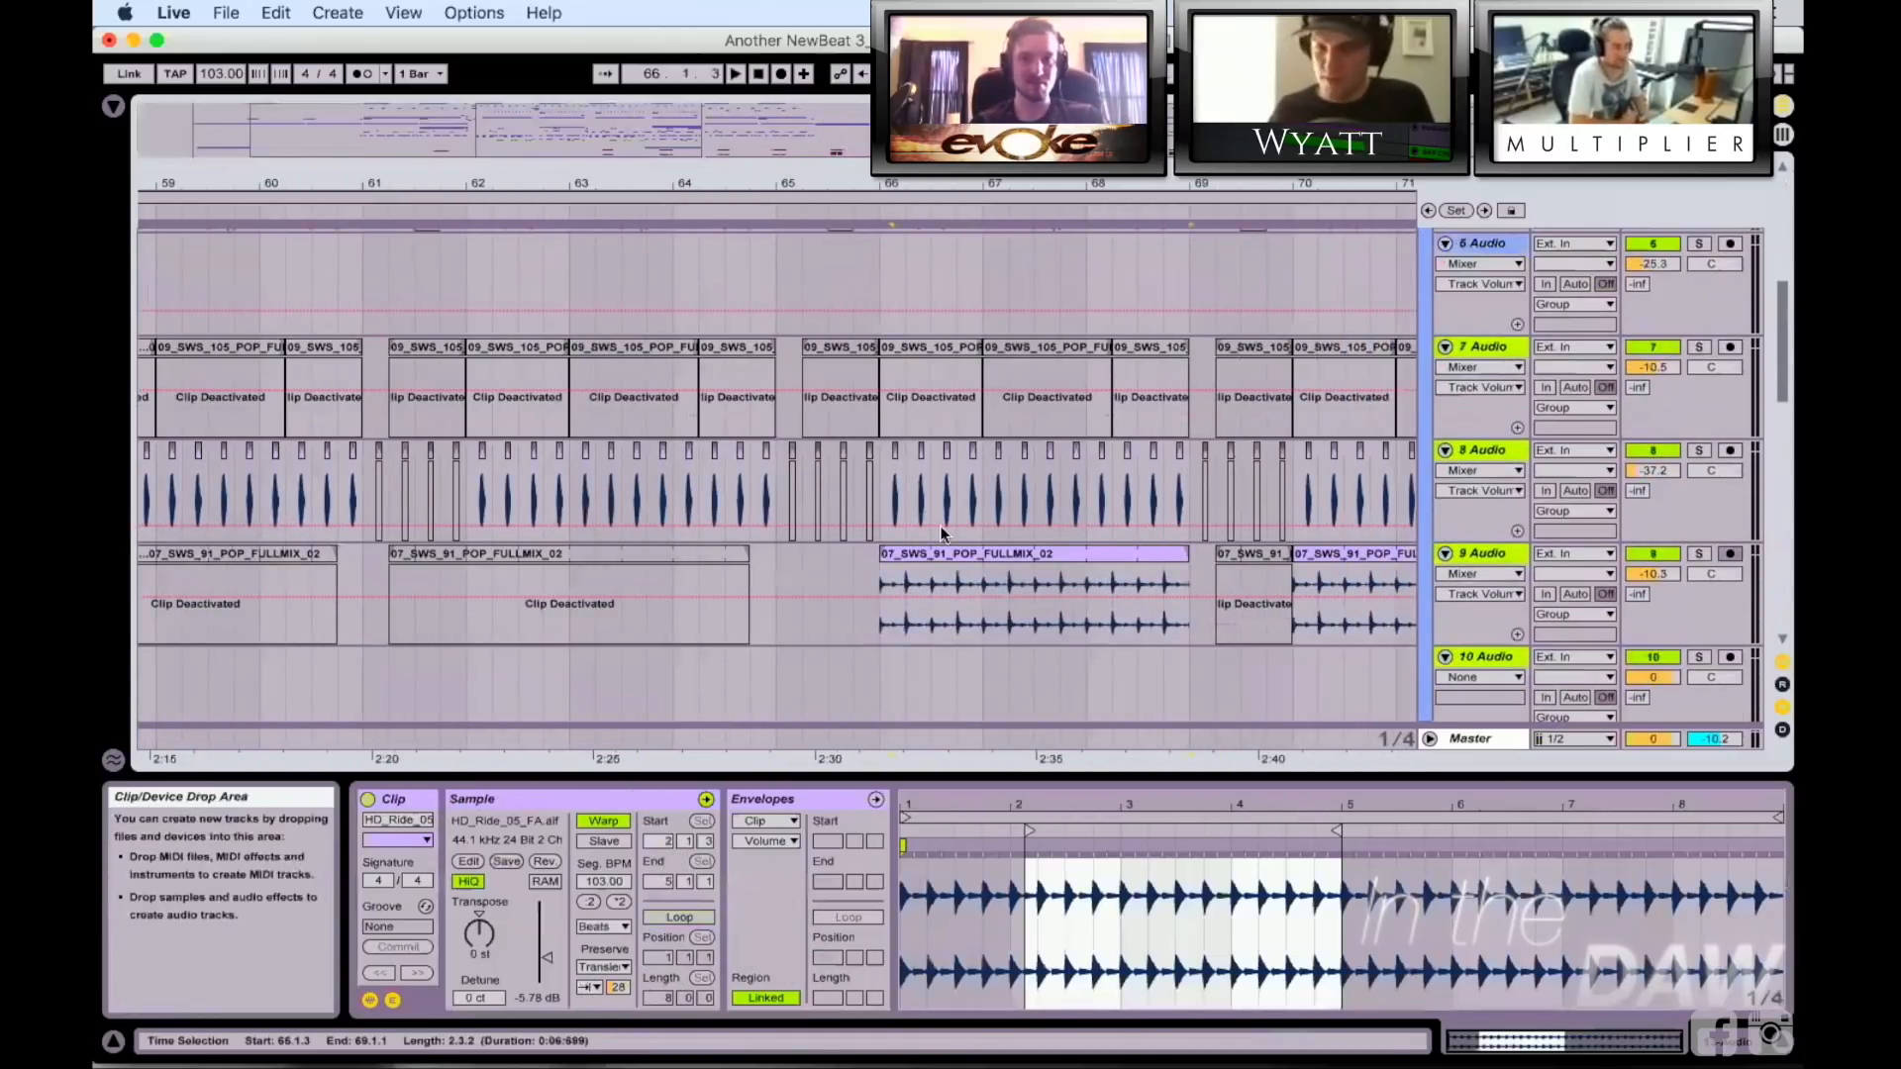
{"action": "left_click", "coordinate": [988, 550]}
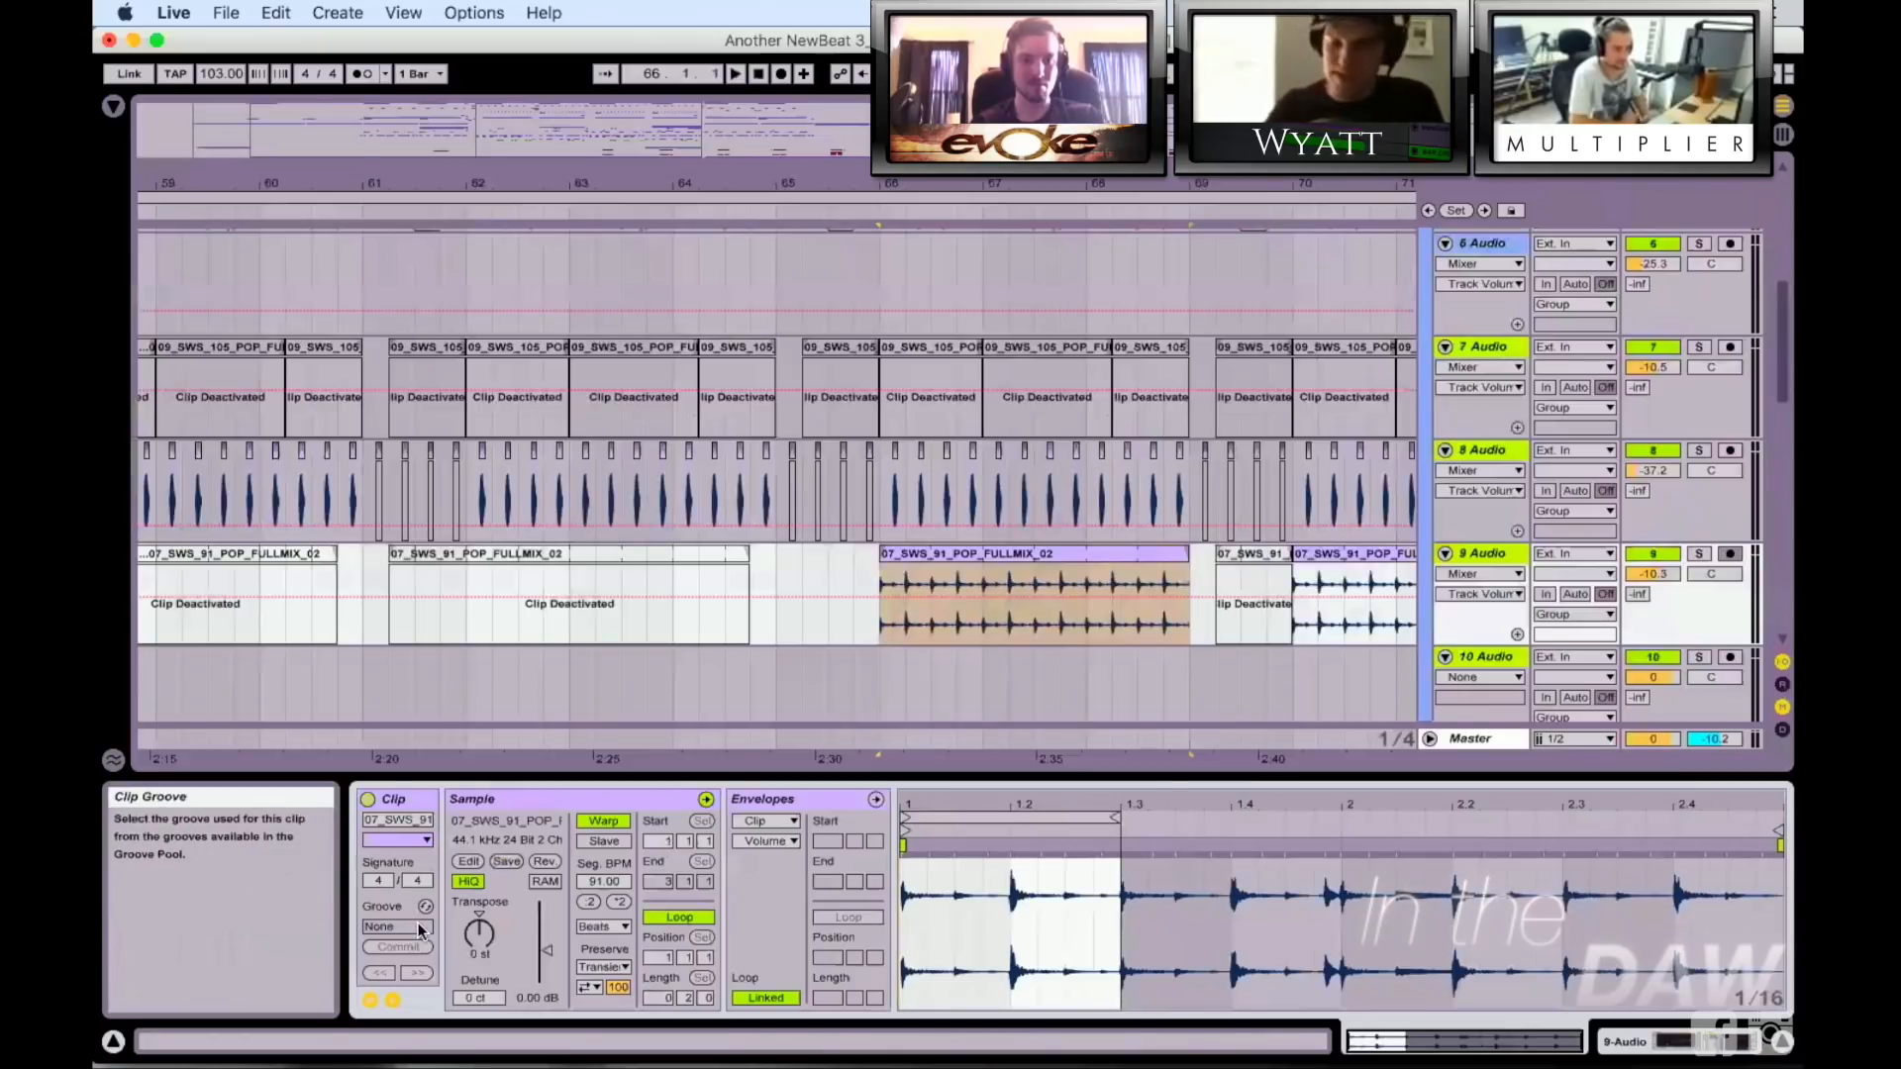